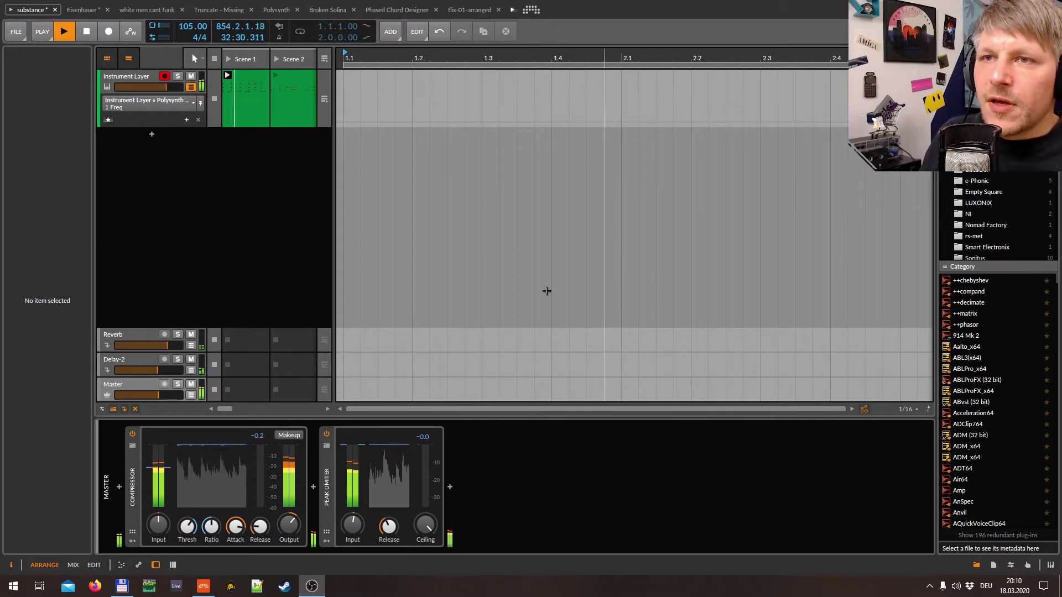
# View the Instrument Layer track's options, and inspect the Scene 1 clip's notes and the note editor's options.
pyautogui.rightClick(141, 79)
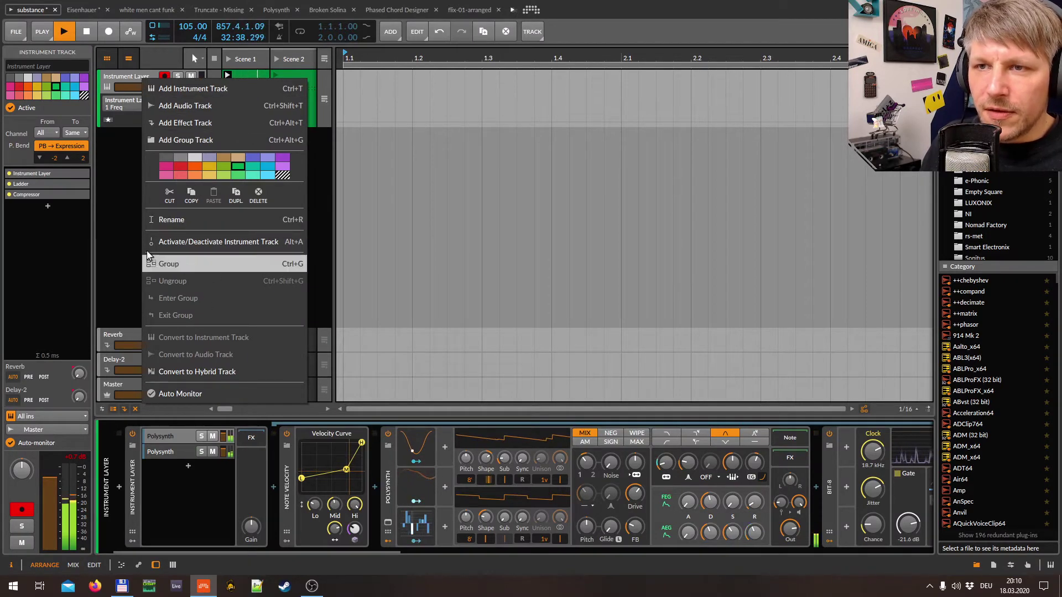
pyautogui.click(129, 290)
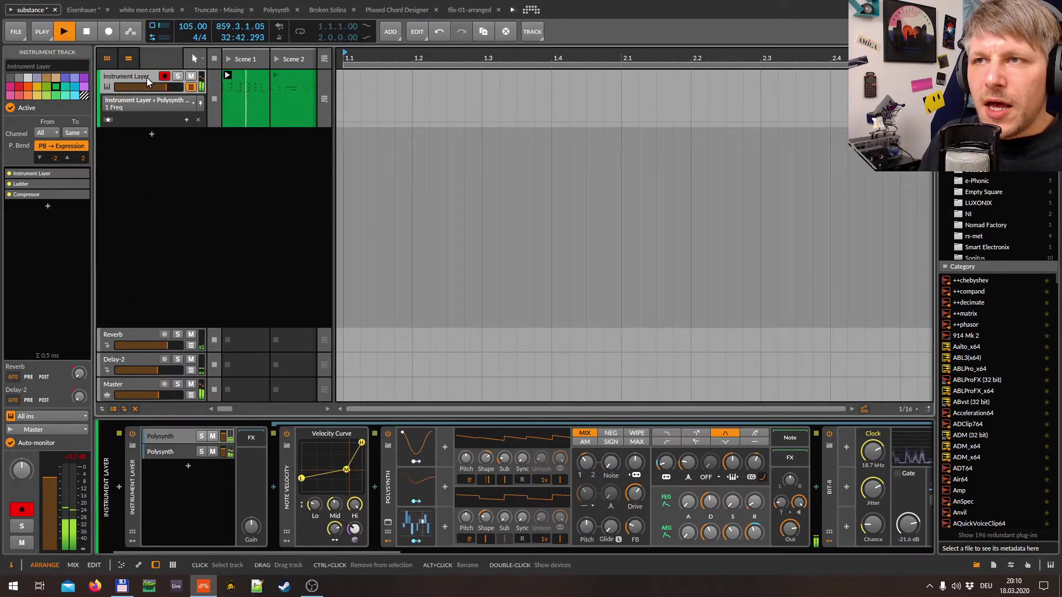
pyautogui.doubleClick(244, 78)
pyautogui.rightClick(423, 436)
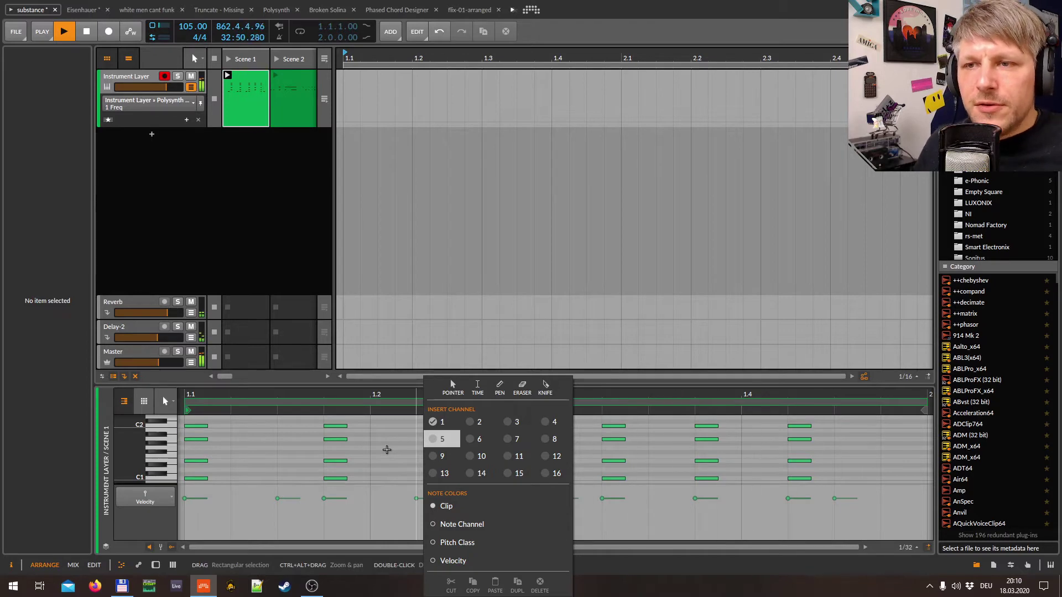
pyautogui.click(290, 250)
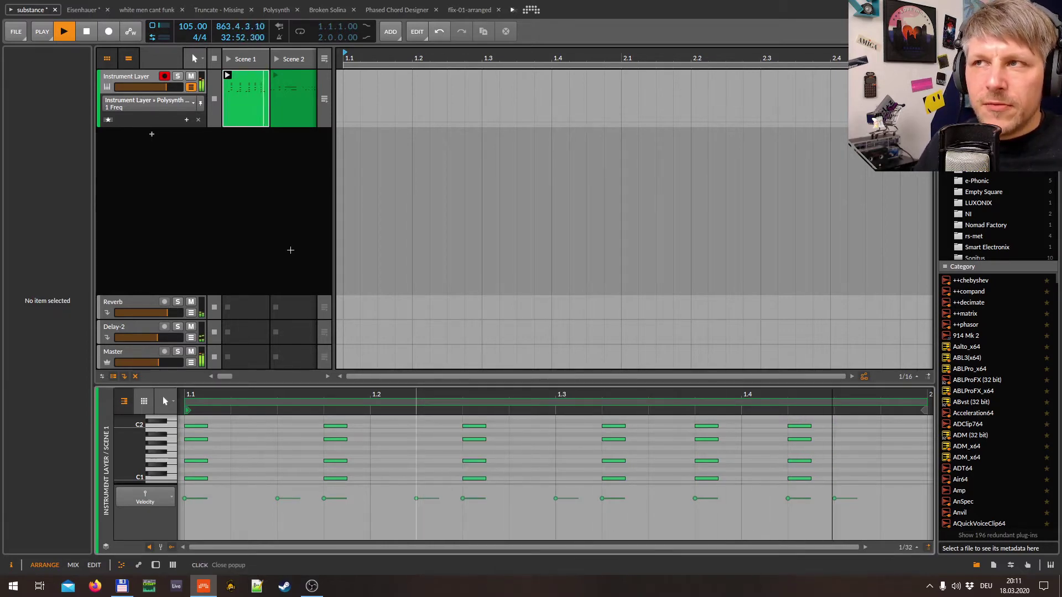
# Add an instrument track with the ADM_x64 drum machine, close its plug-in window, and show the track's devices.
pyautogui.click(152, 135)
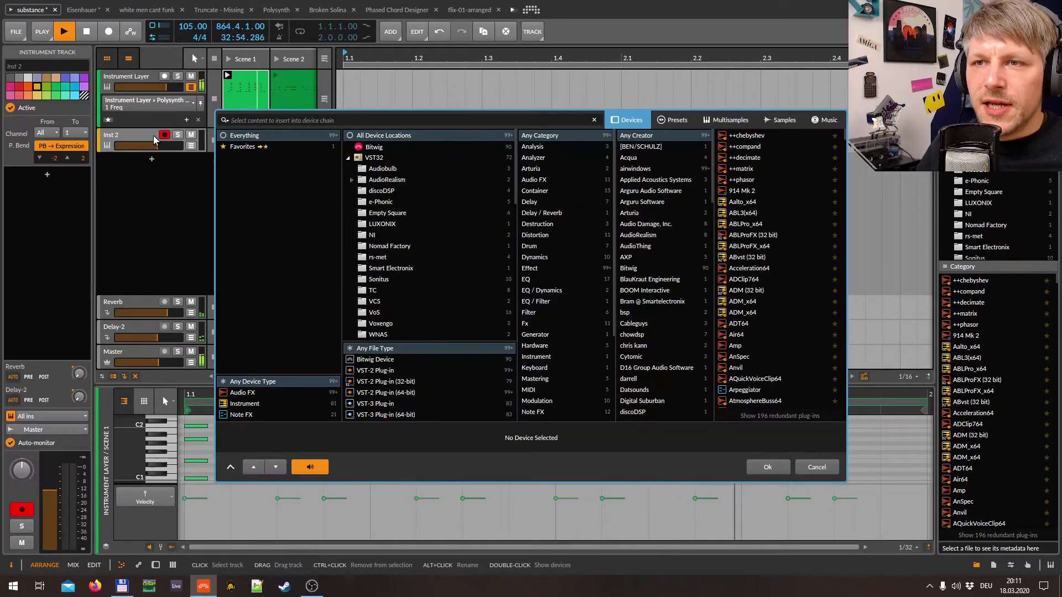
pyautogui.write('adm')
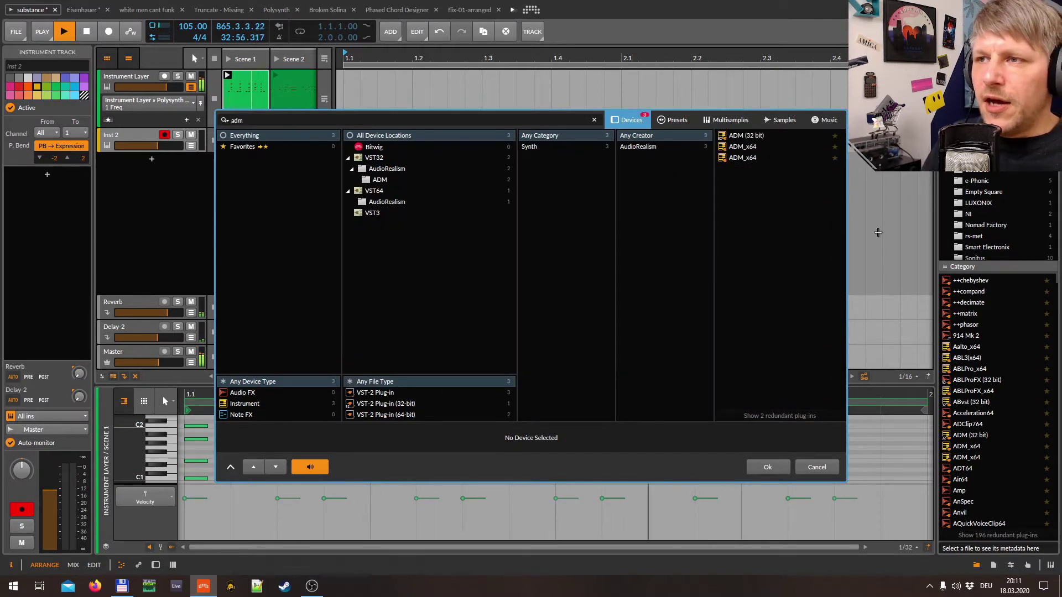
pyautogui.doubleClick(752, 156)
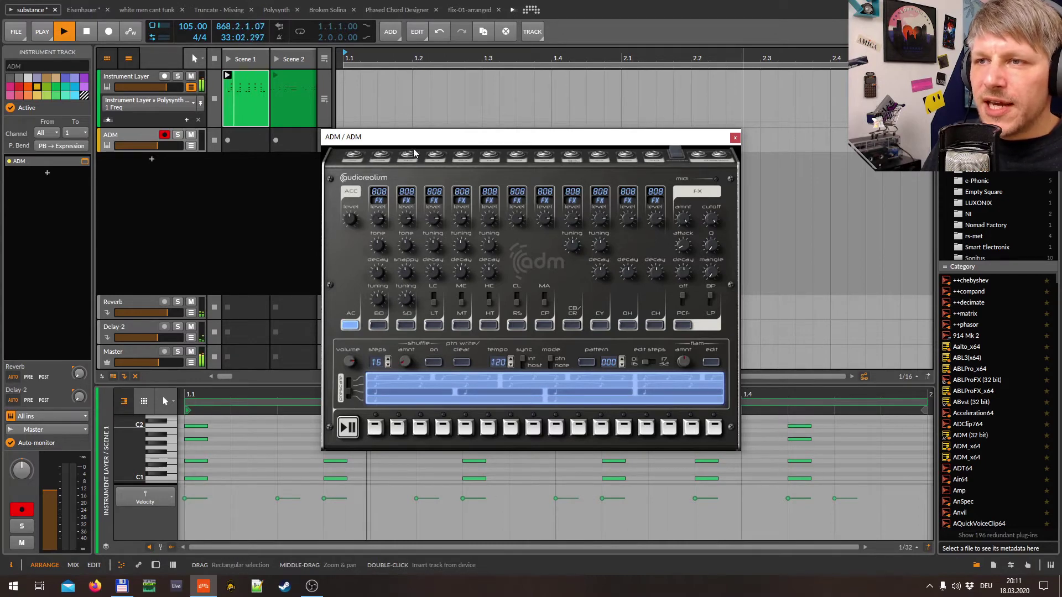
pyautogui.click(735, 137)
pyautogui.doubleClick(138, 135)
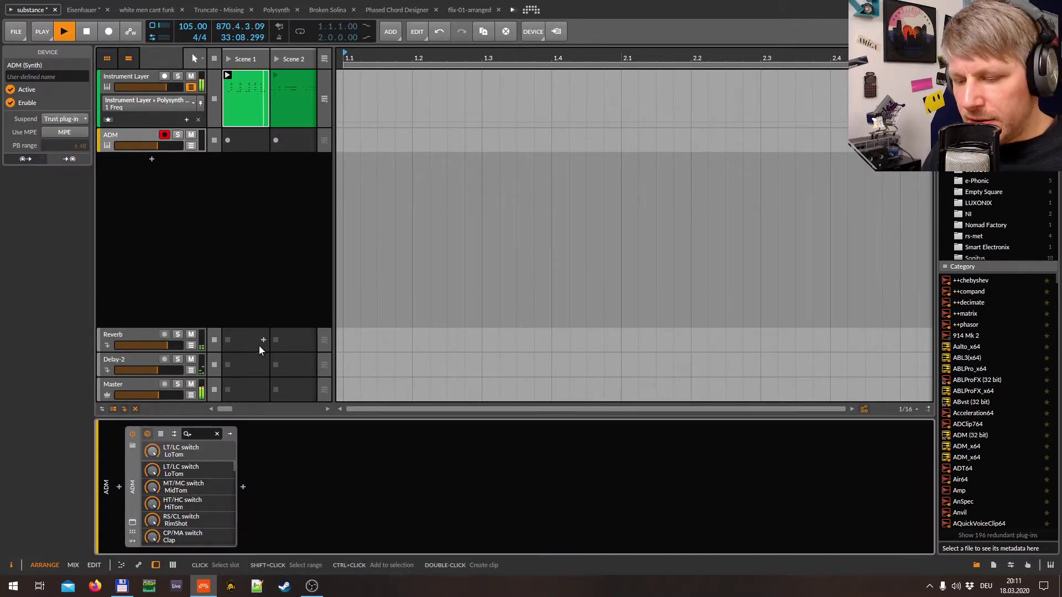
# Show the mixer view and add the missing output chains to the ADM device.
pyautogui.press('m')
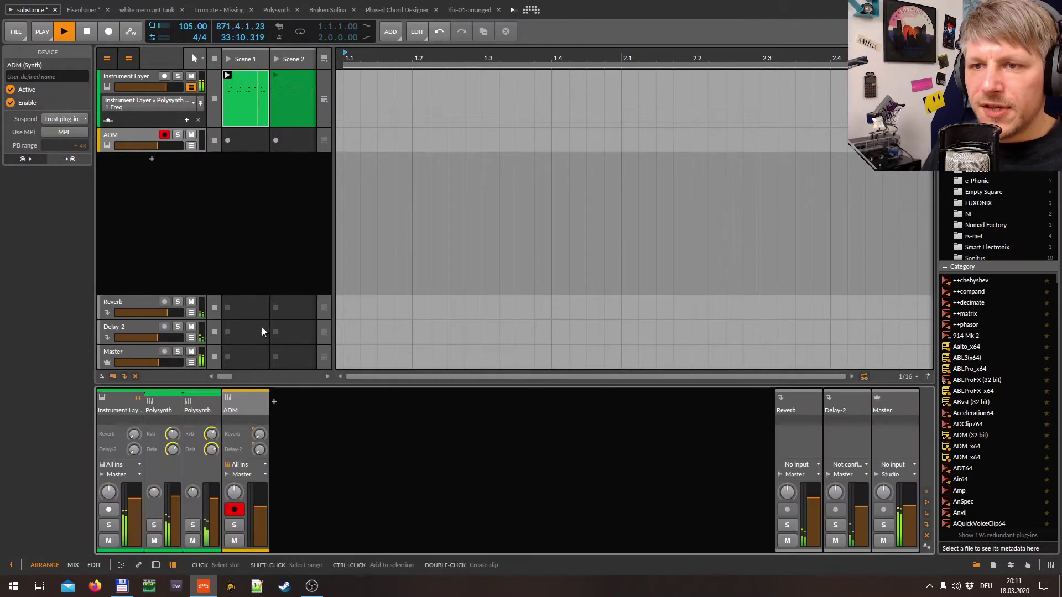
pyautogui.press('m')
pyautogui.press('Tab')
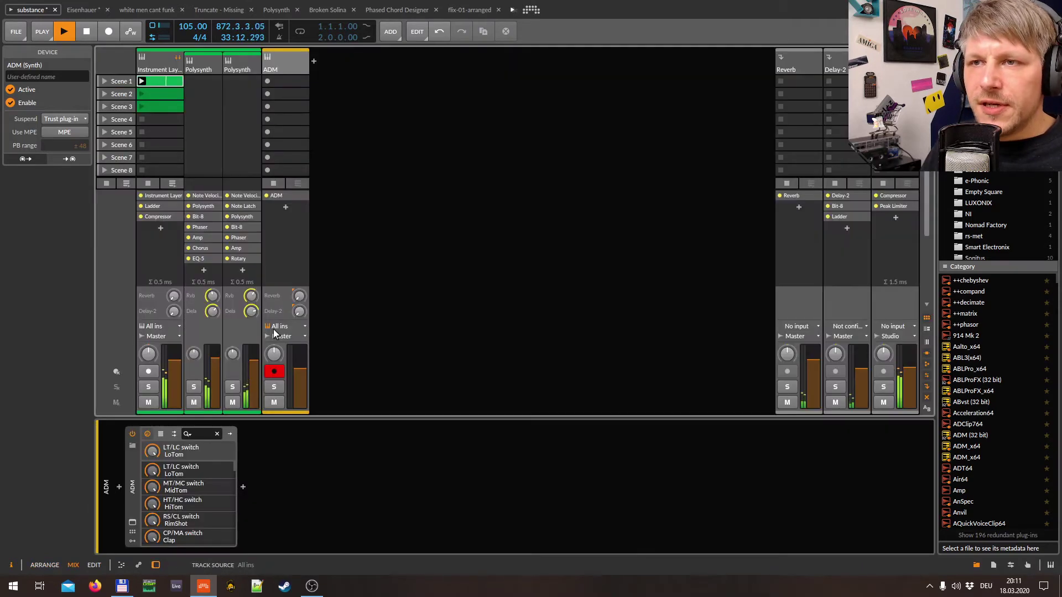
pyautogui.click(279, 198)
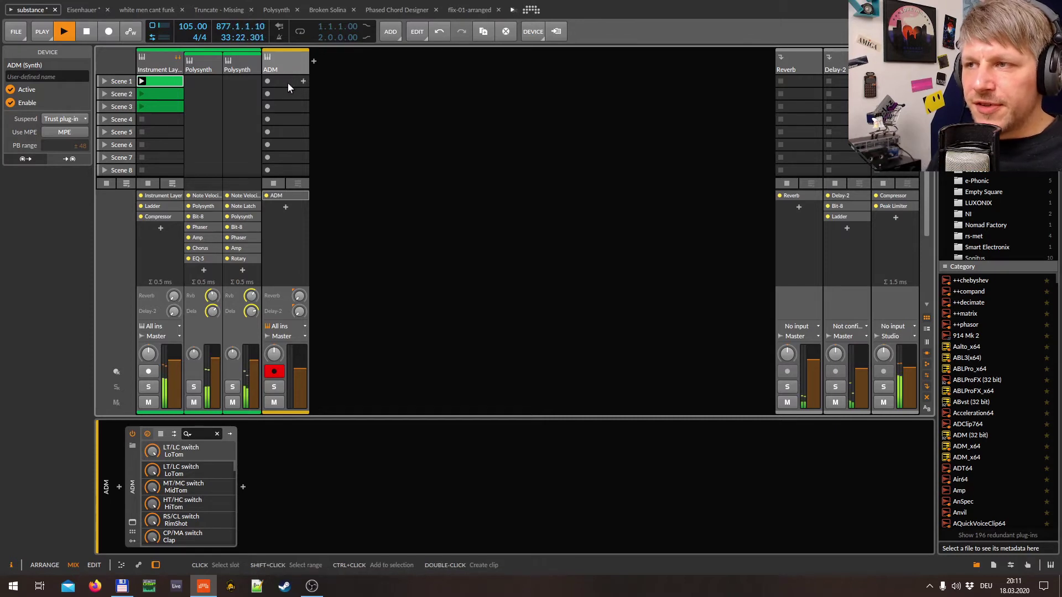
pyautogui.rightClick(285, 195)
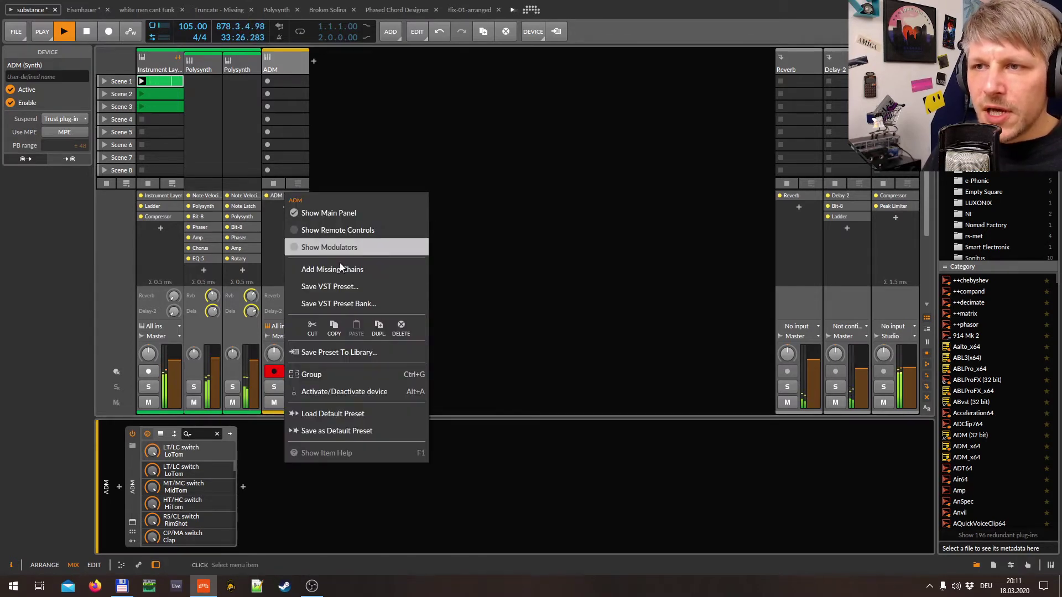
pyautogui.click(354, 270)
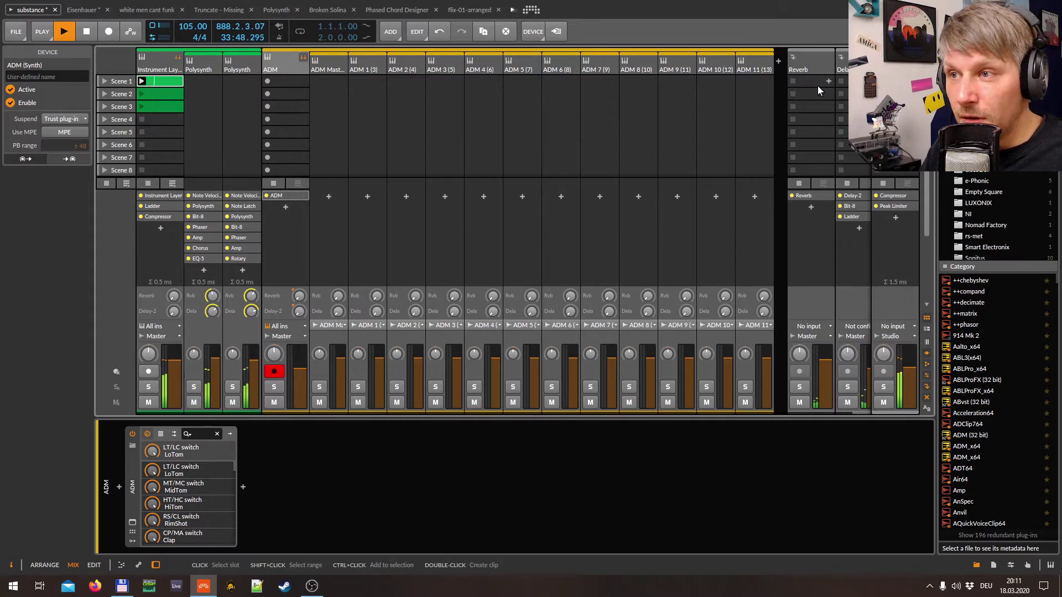
# Delete the ADM track together with its output chains.
pyautogui.click(288, 69)
pyautogui.press('Delete')
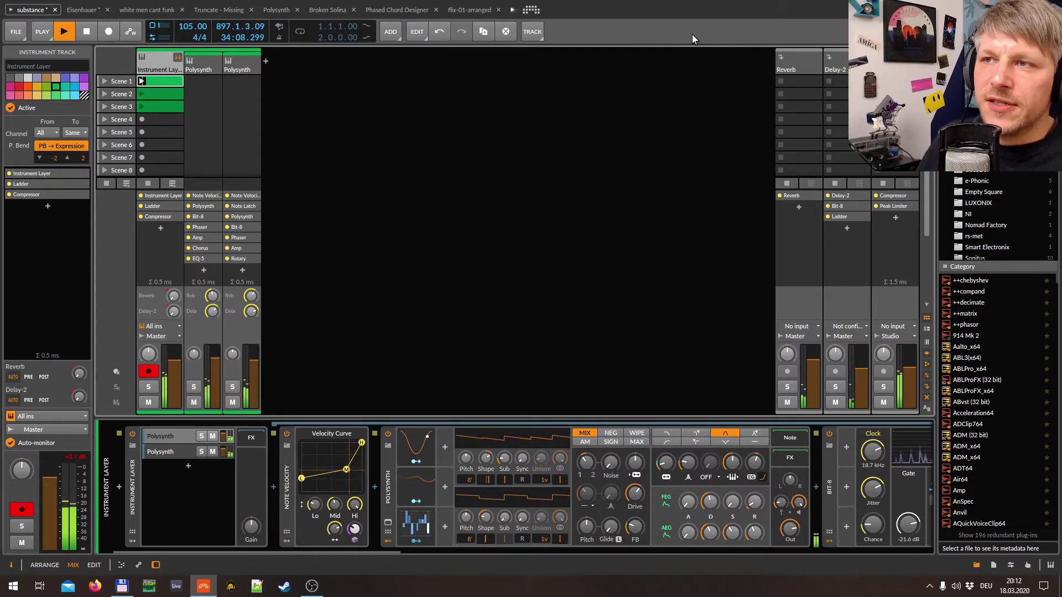
# Pin the Scale 50% clip command for quick access.
pyautogui.rightClick(568, 105)
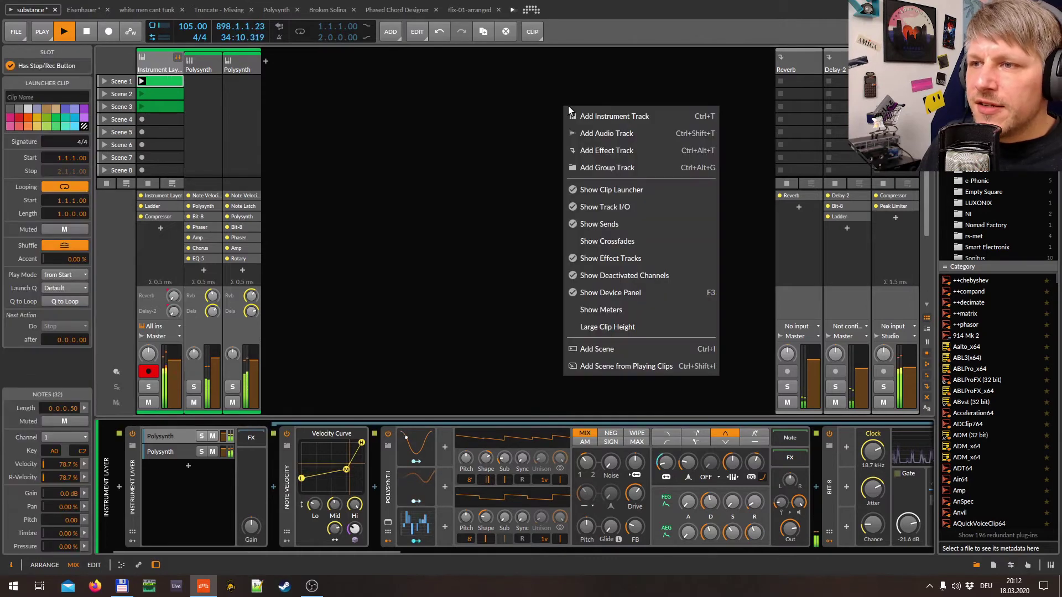
pyautogui.click(532, 31)
pyautogui.click(536, 34)
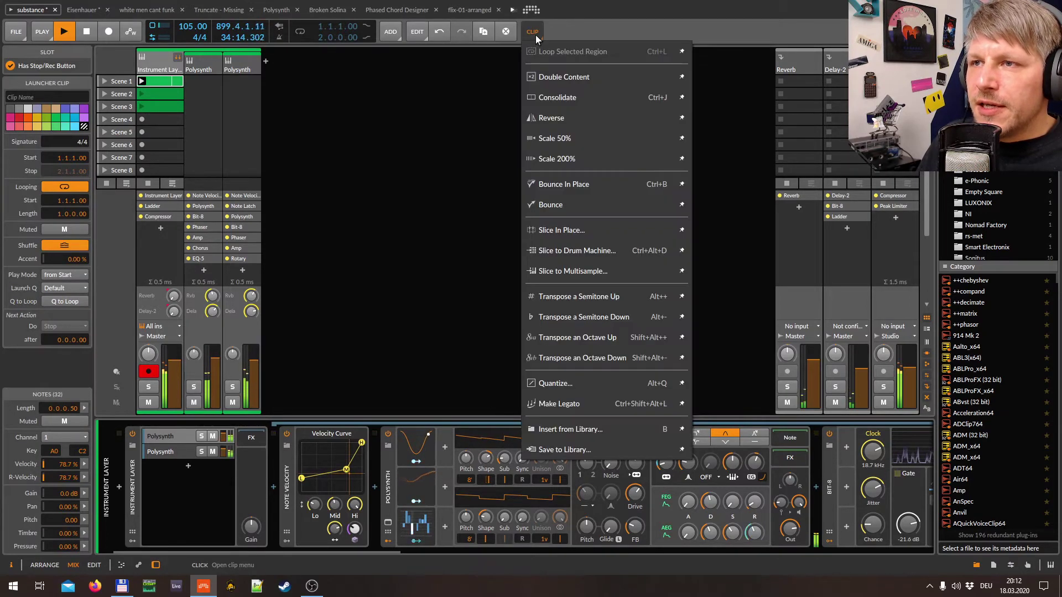
pyautogui.click(684, 138)
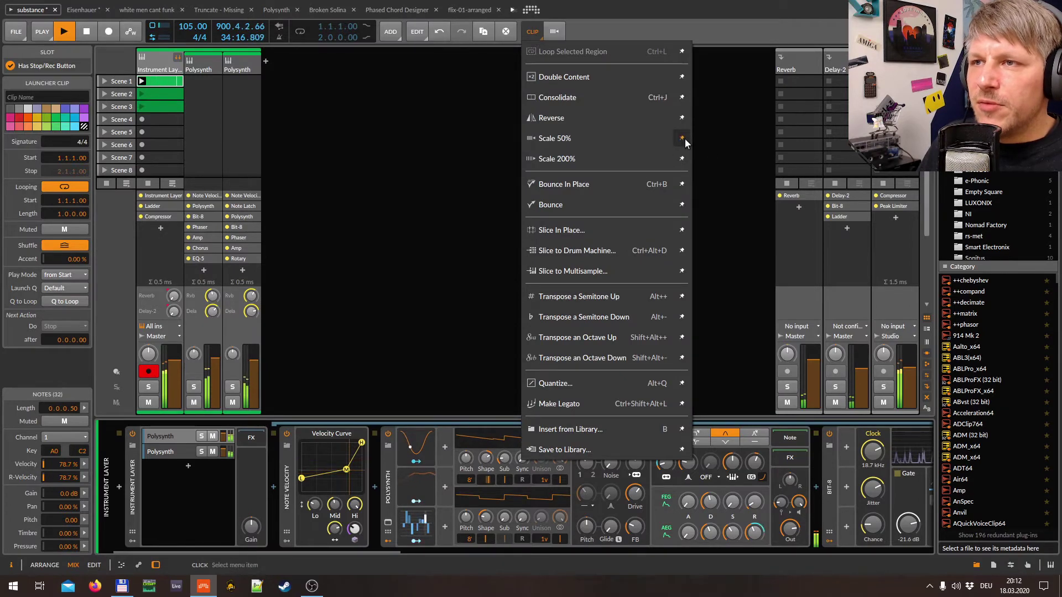
pyautogui.click(623, 35)
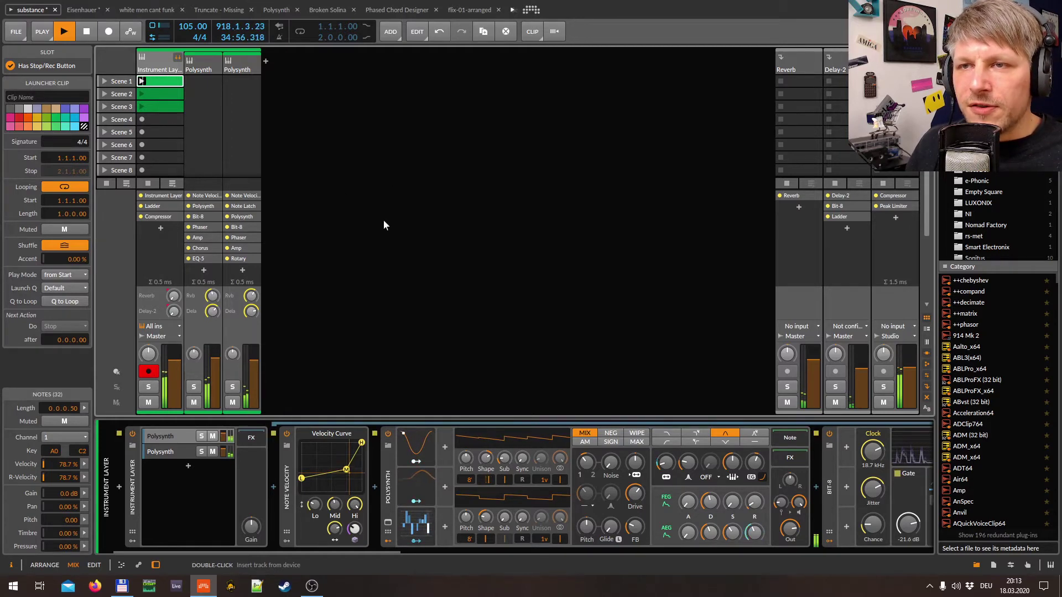
# Switch to the Arrange view, and toggle the clip launcher and the arranger timeline off and on again.
pyautogui.hotkey('alt', '1')
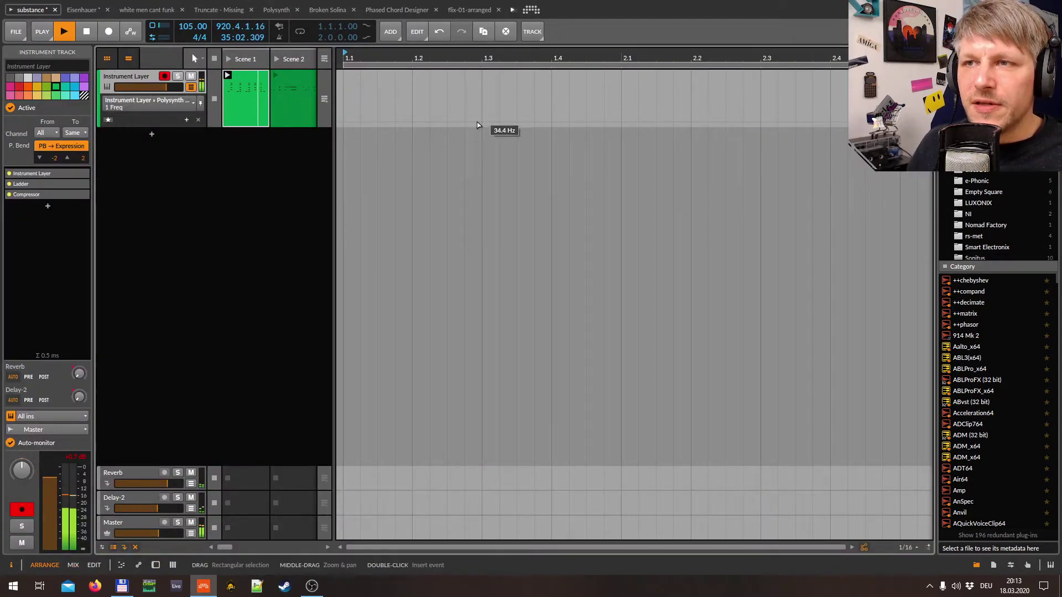
pyautogui.click(109, 60)
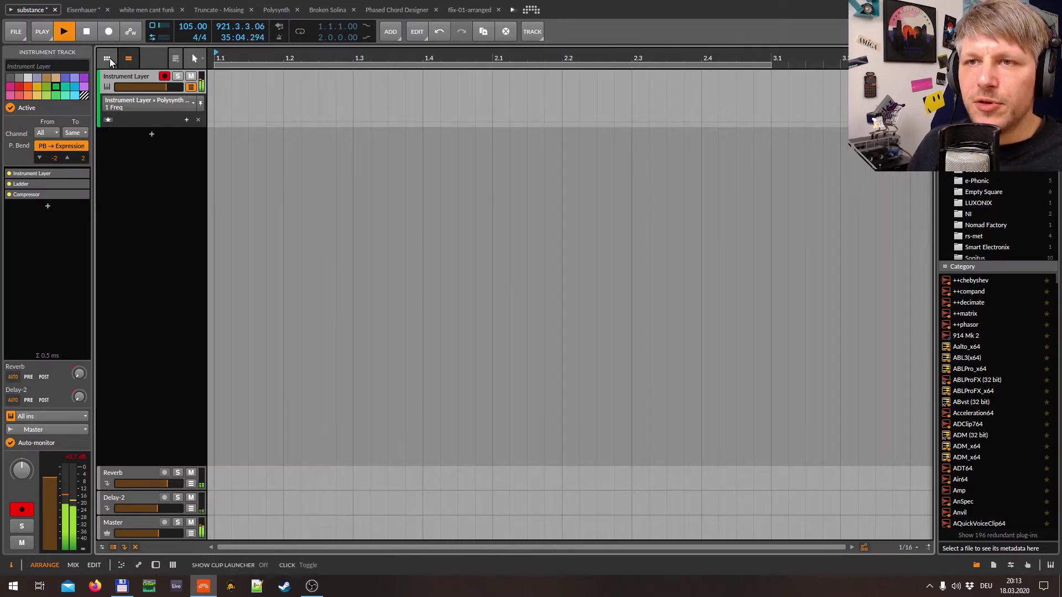
pyautogui.click(107, 58)
pyautogui.click(127, 57)
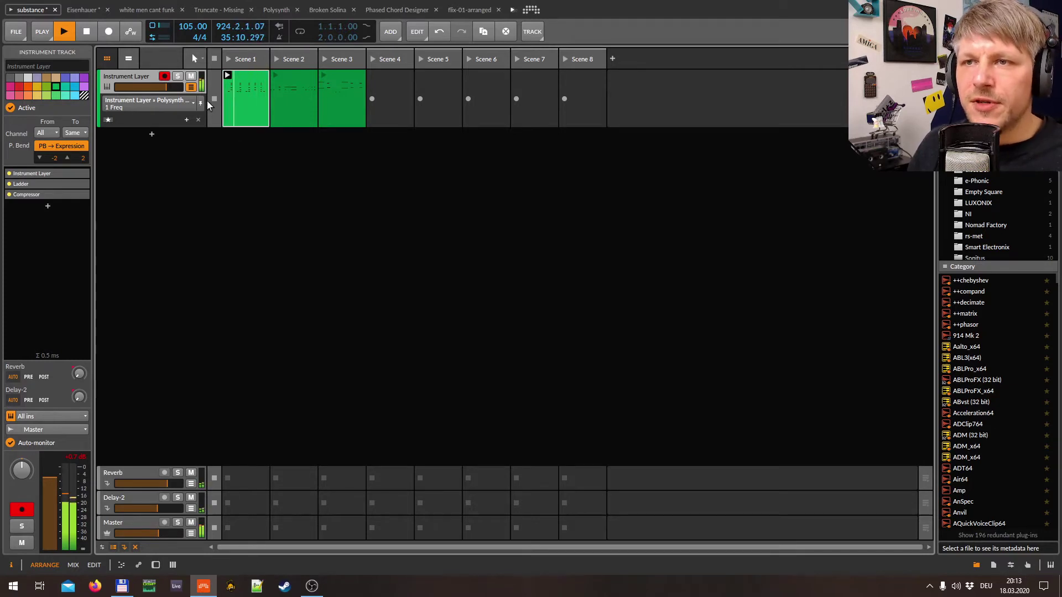
pyautogui.click(134, 61)
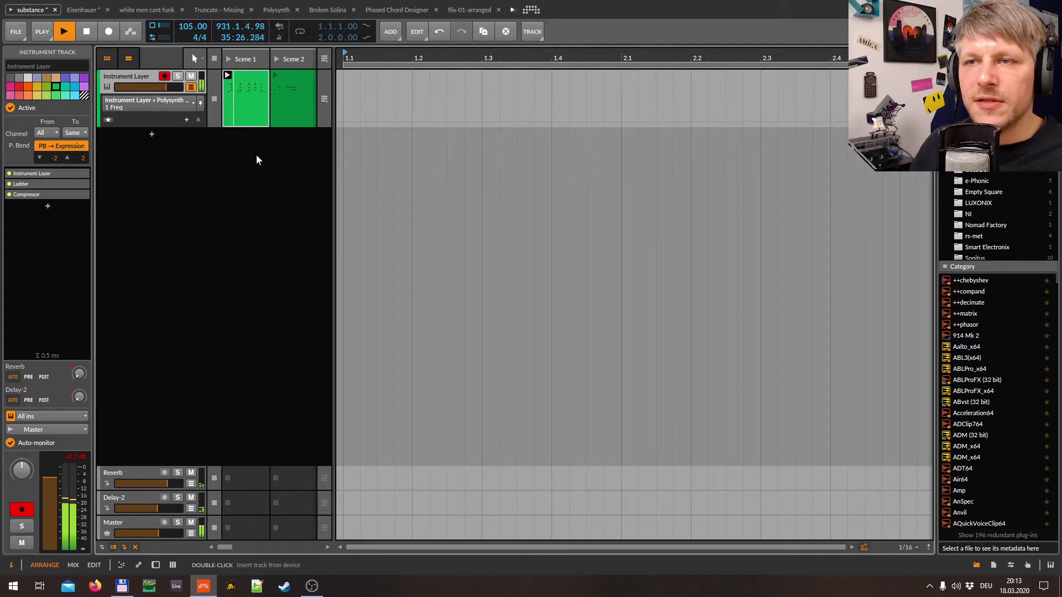
pyautogui.click(111, 35)
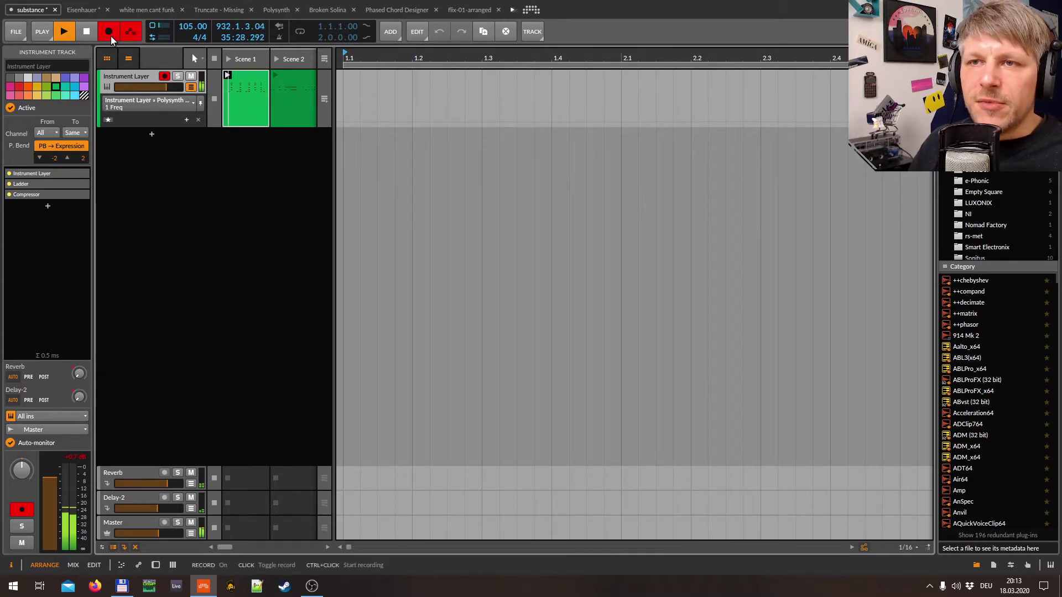
pyautogui.click(72, 35)
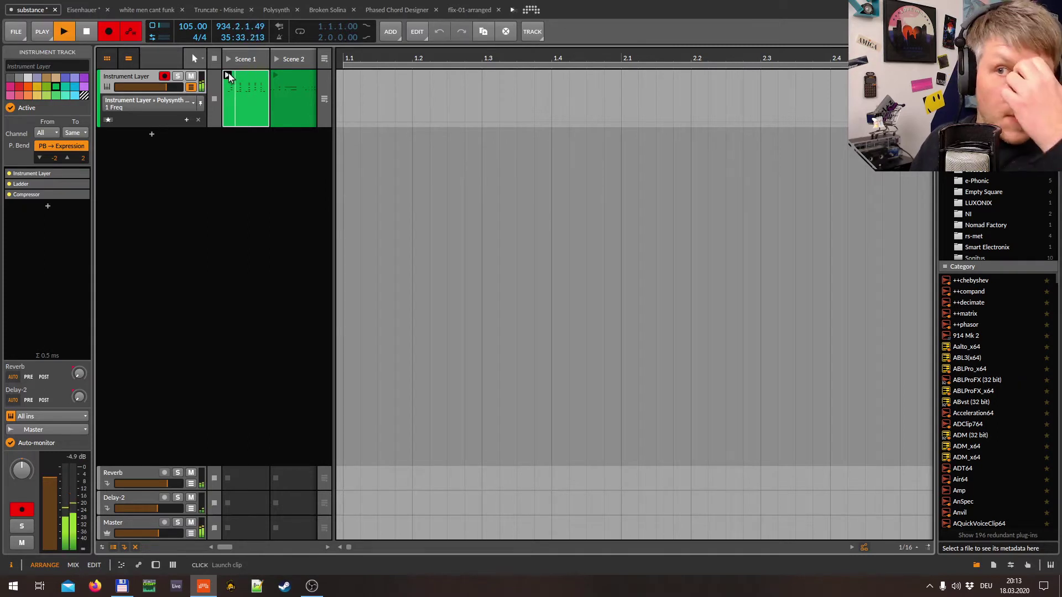
pyautogui.press('space')
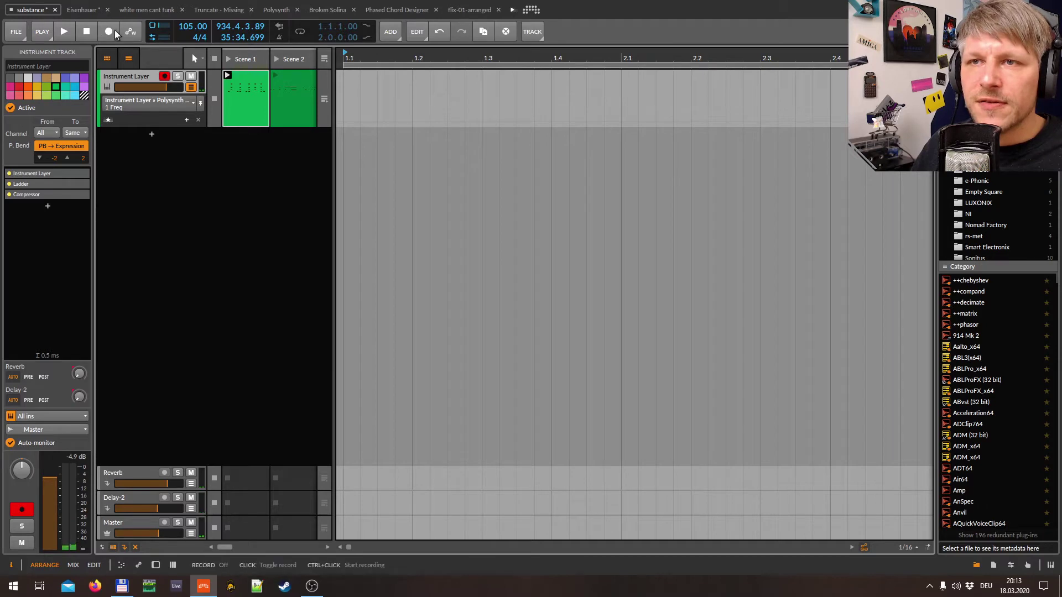
# Record the Instrument Layer's launcher clips into the arrangement from bar 1, launching Scene 2 and Scene 1 clips in turn, and stop.
pyautogui.click(68, 35)
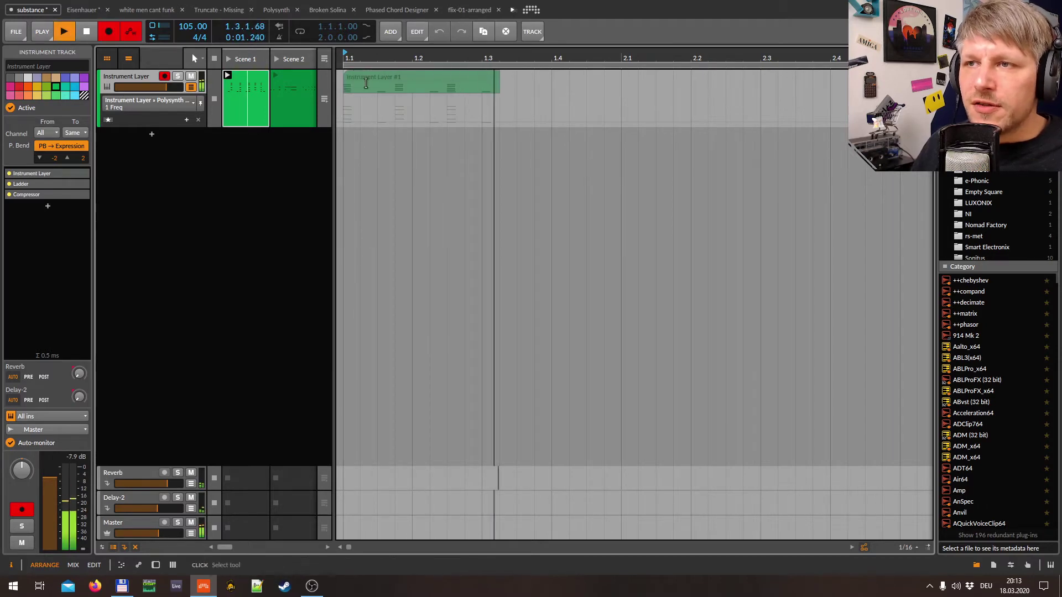
pyautogui.moveTo(485, 59); pyautogui.dragTo(570, 77)
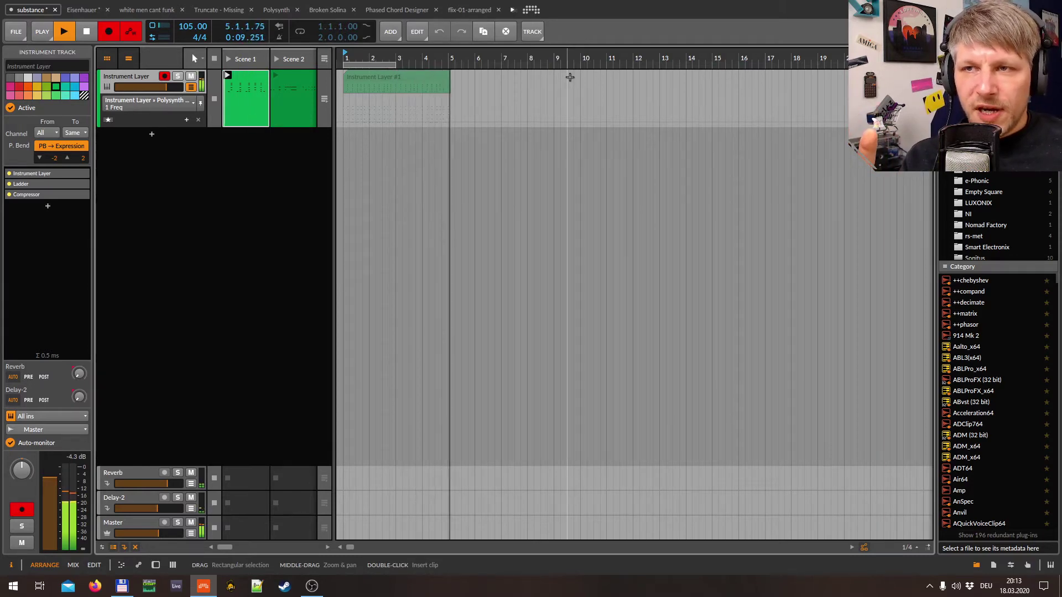
pyautogui.click(275, 76)
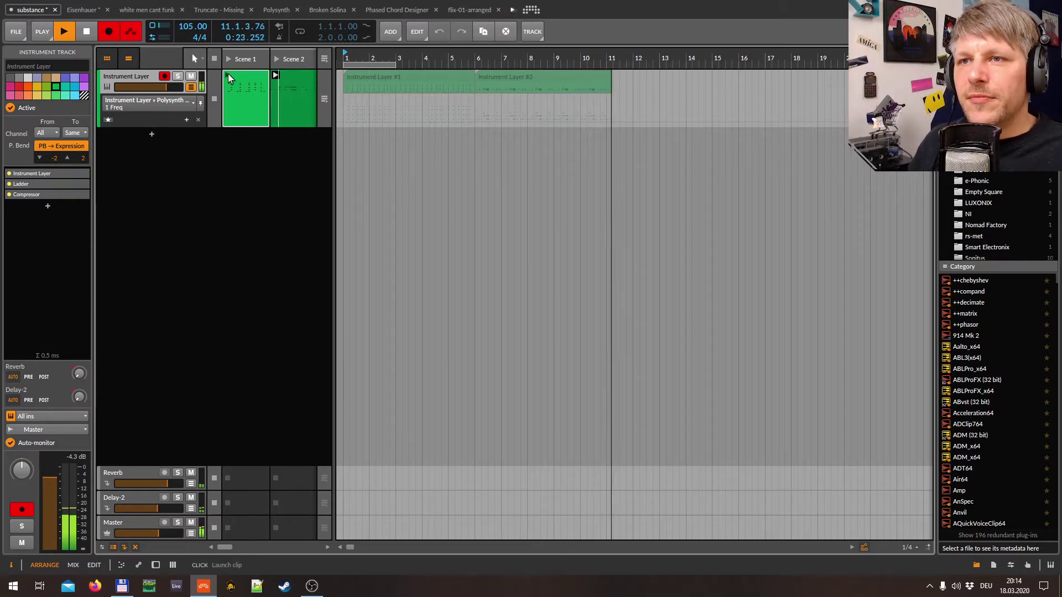
pyautogui.click(228, 75)
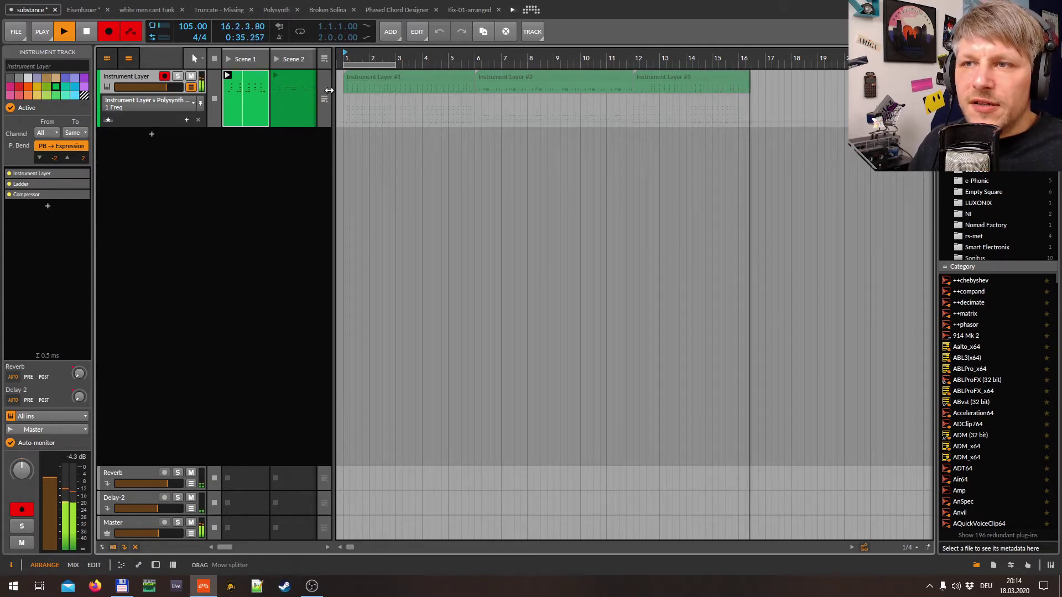
pyautogui.click(86, 31)
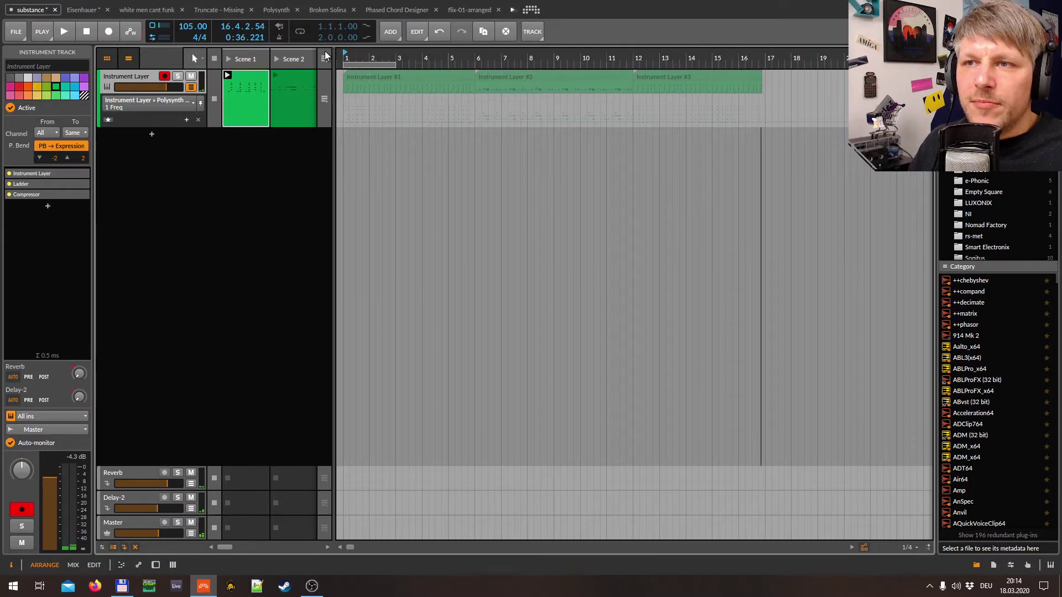
# Return the tracks to arrangement playback and record launcher clips over part of the existing Instrument Layer arrangement.
pyautogui.click(325, 58)
pyautogui.click(62, 33)
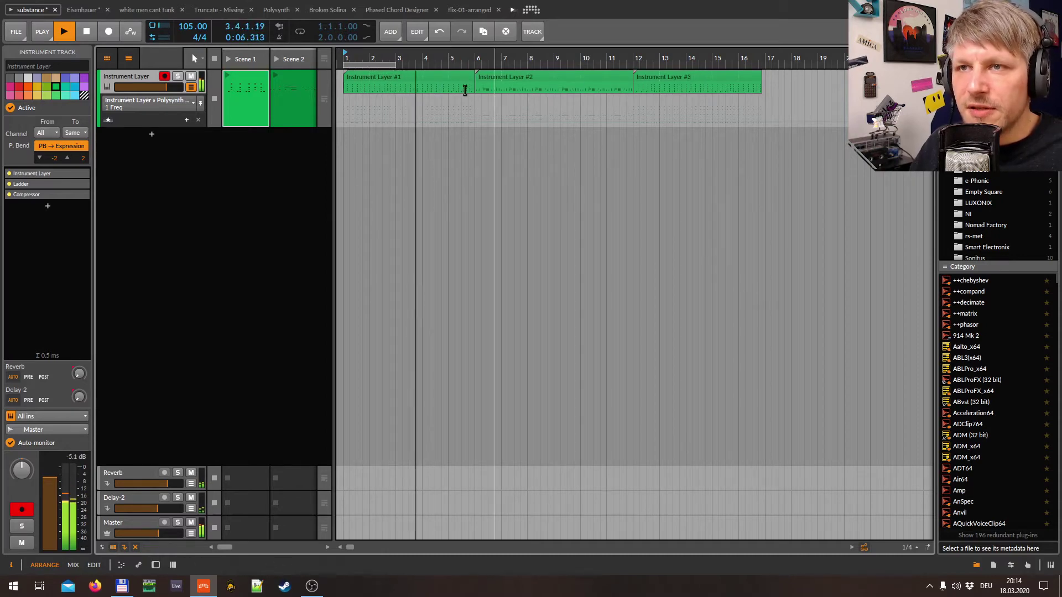
pyautogui.click(108, 32)
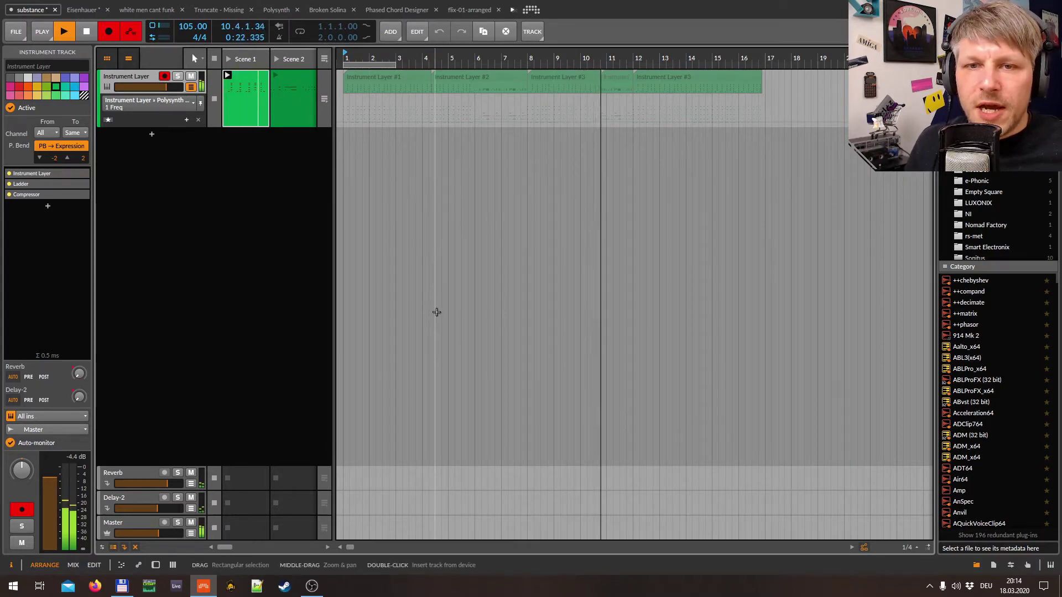
pyautogui.click(92, 34)
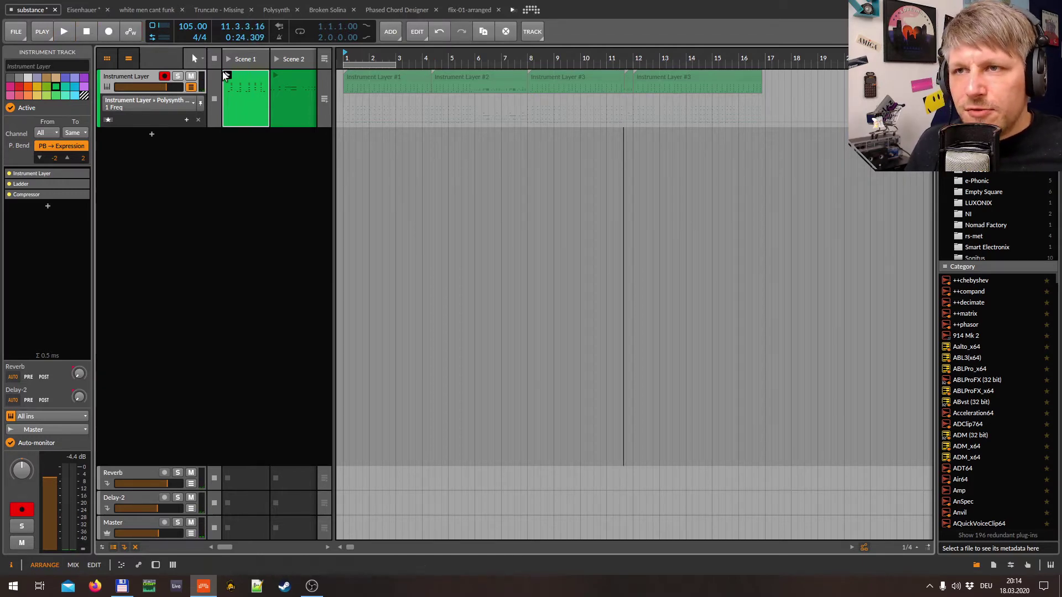
# Return the playhead to the song start and launch the Instrument Layer's Scene 1 clip.
pyautogui.click(91, 32)
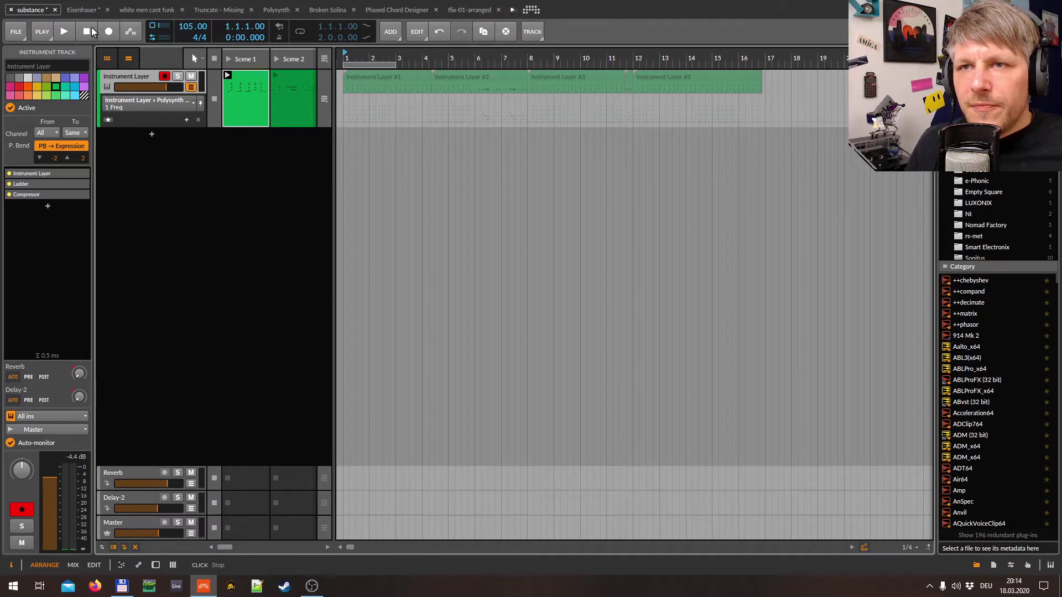
pyautogui.click(225, 74)
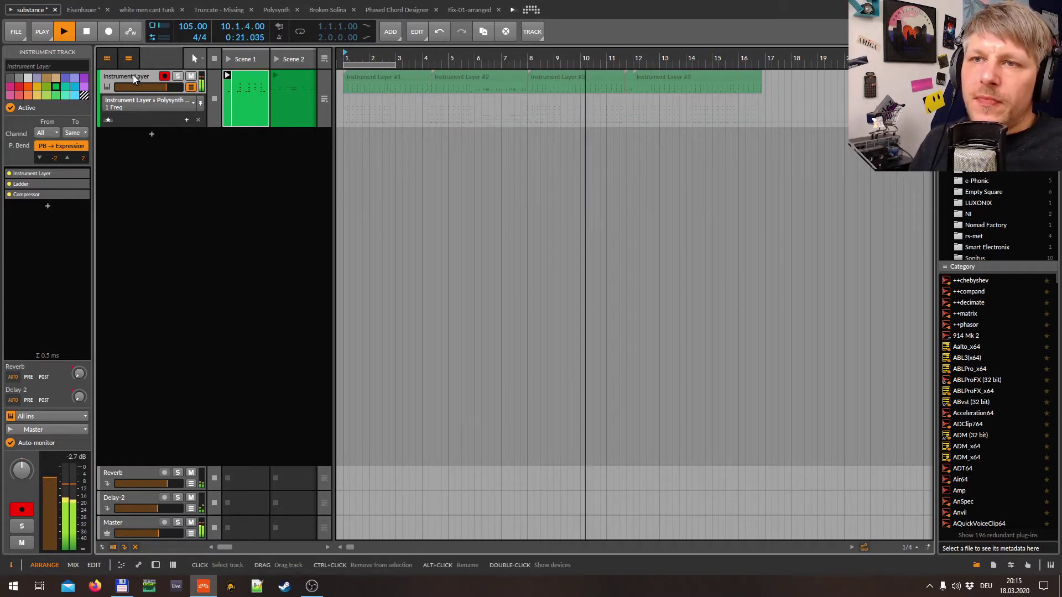
# Show the Instrument Layer track's devices and add a separate favourite automation lane for the first Polysynth's Filter Frequency.
pyautogui.click(165, 106)
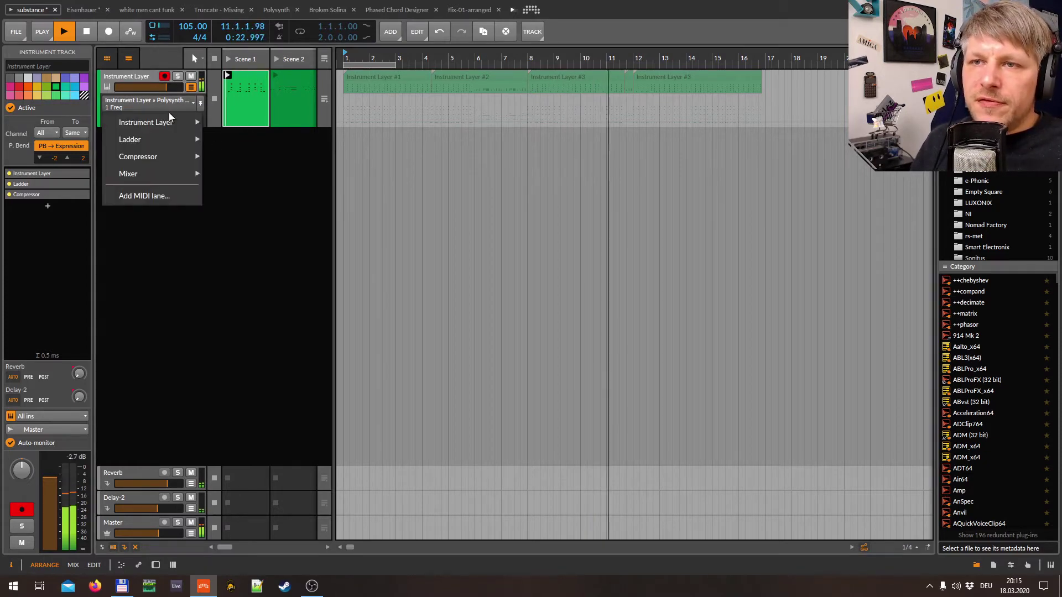
pyautogui.click(193, 130)
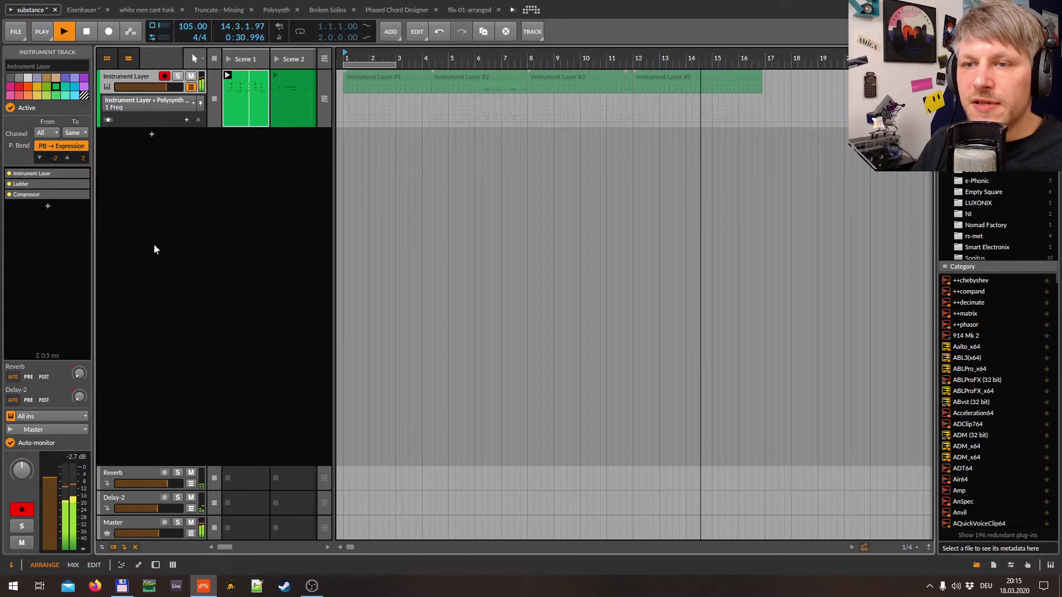
pyautogui.doubleClick(134, 74)
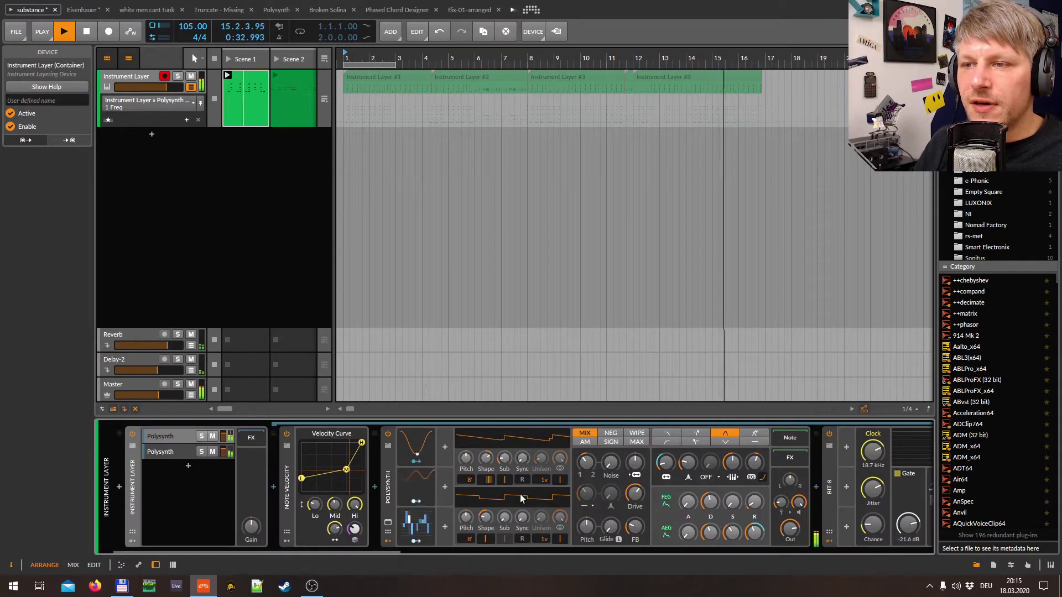
pyautogui.moveTo(665, 465); pyautogui.dragTo(664, 466)
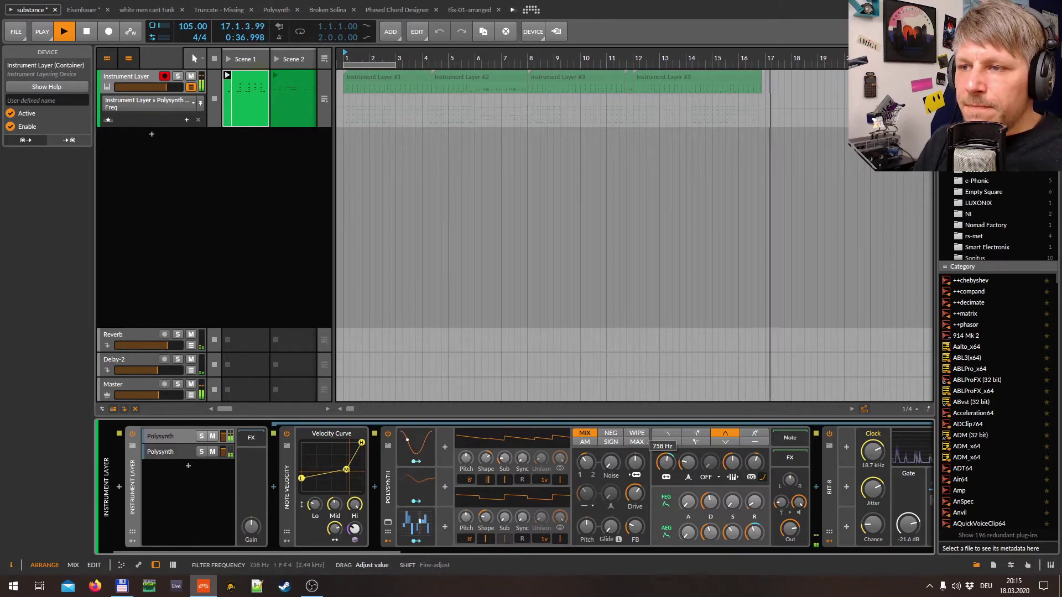
pyautogui.rightClick(666, 465)
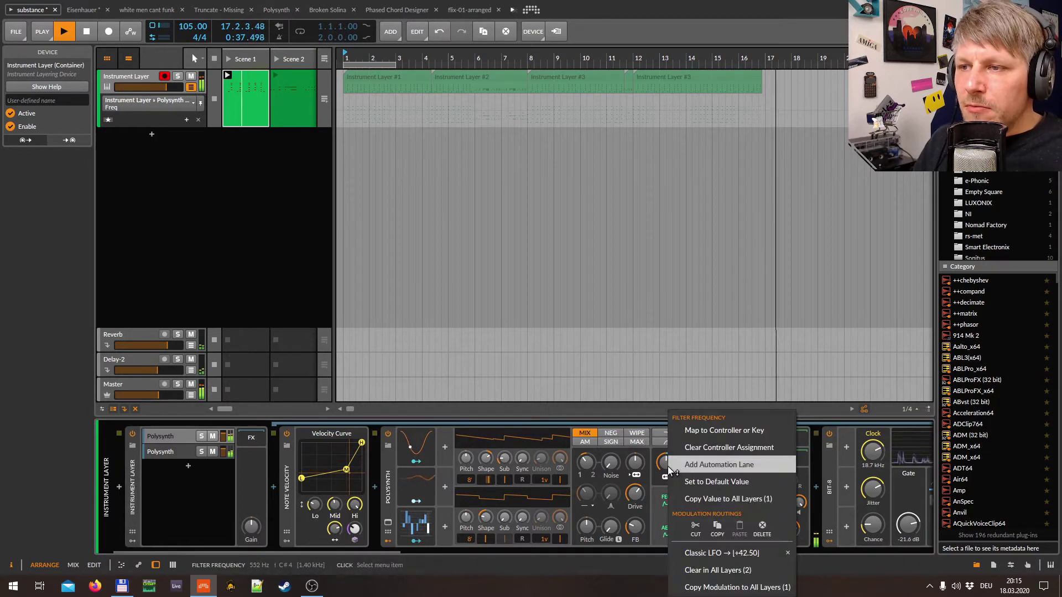
pyautogui.click(734, 468)
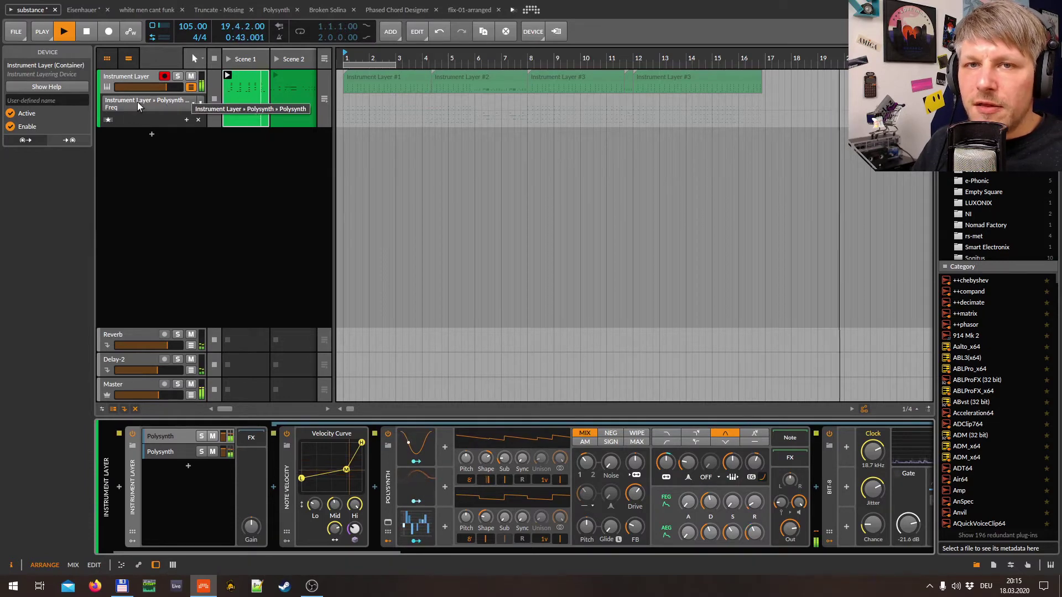
pyautogui.click(187, 120)
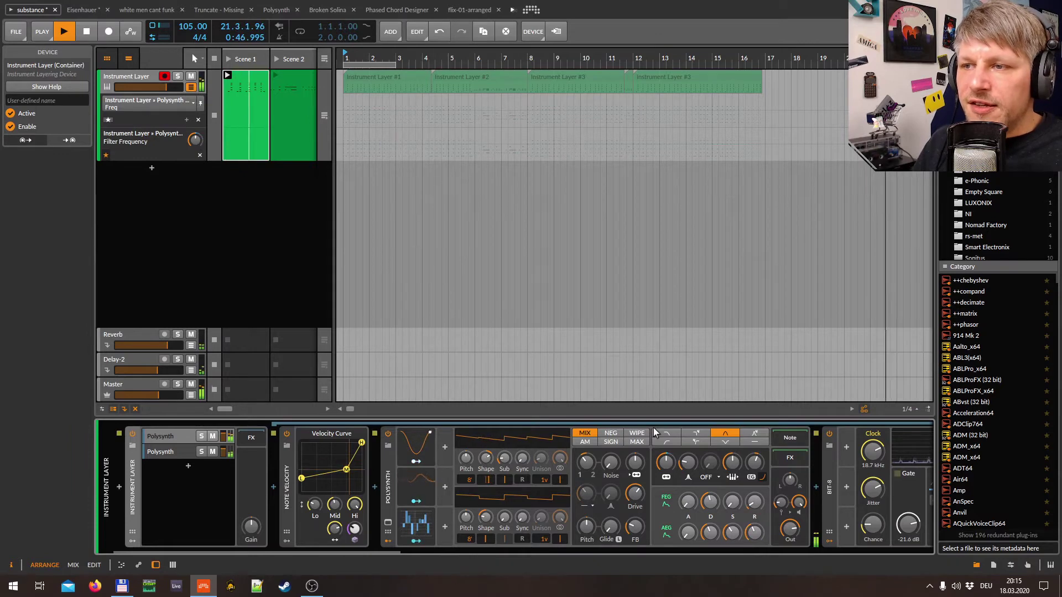
# Record automation of the first Polysynth's Filter Frequency into the arrangement around bars 22 to 23, and readjust the frequency.
pyautogui.click(114, 35)
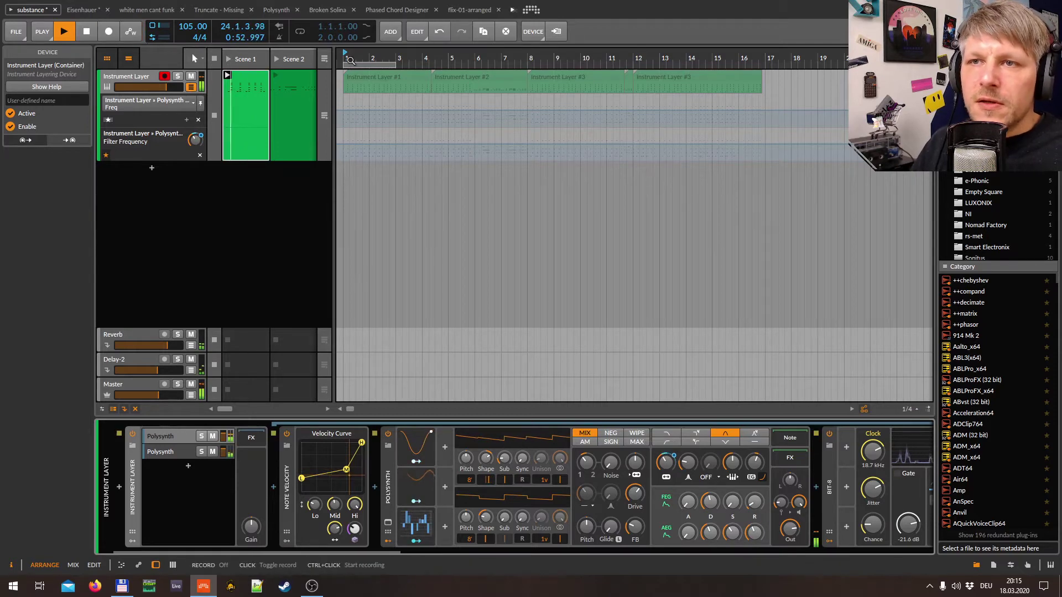
pyautogui.scroll(-3, 647, 271)
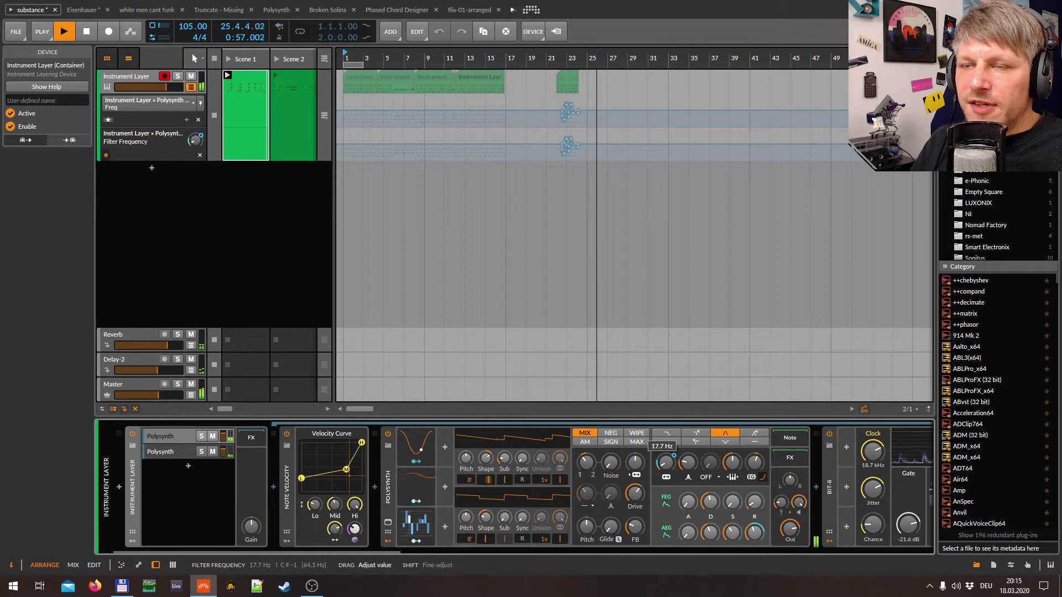
pyautogui.moveTo(666, 462); pyautogui.dragTo(666, 464)
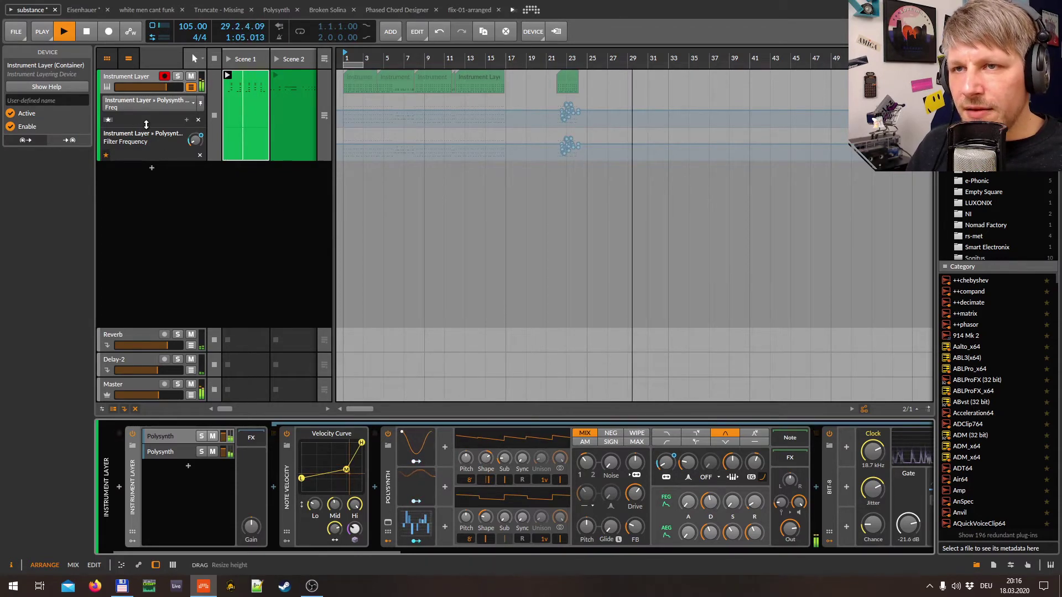
# Remove the Filter Frequency lane from the favourites, and add a Filter Resonance automation lane with all lanes shown.
pyautogui.press('Delete')
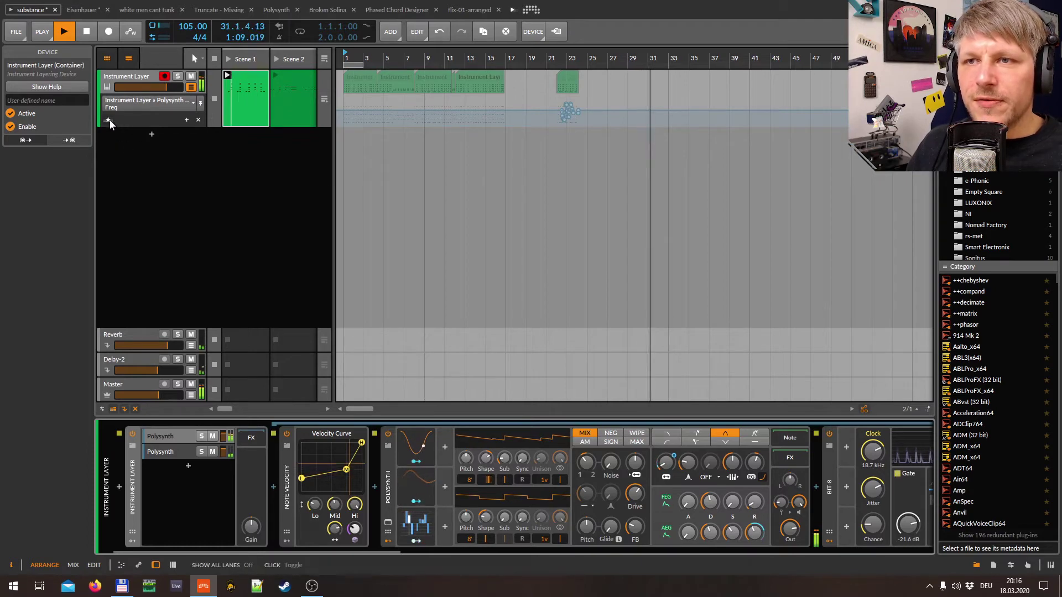
pyautogui.click(110, 120)
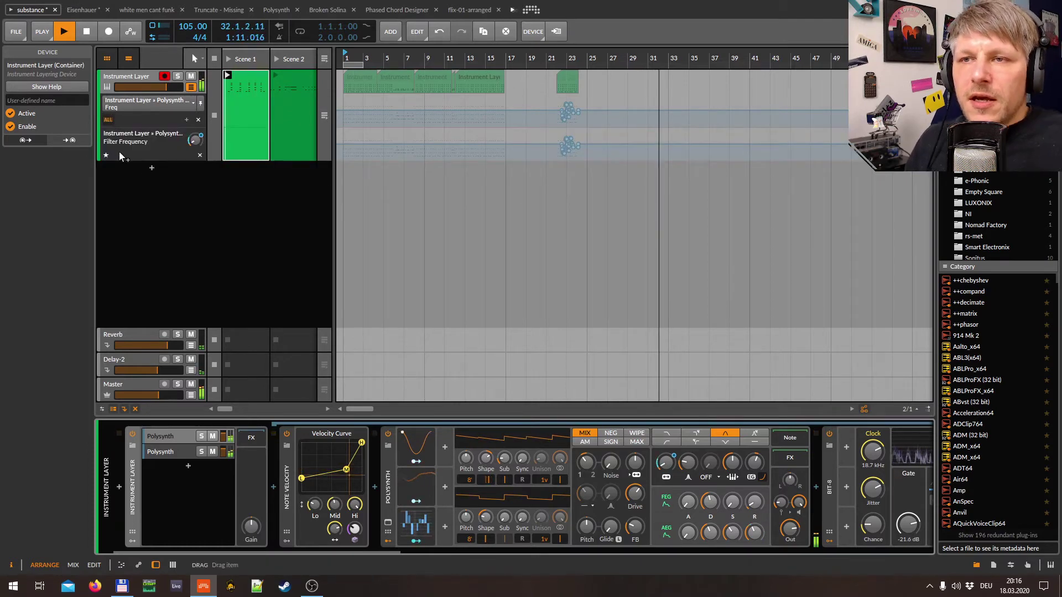
pyautogui.rightClick(691, 464)
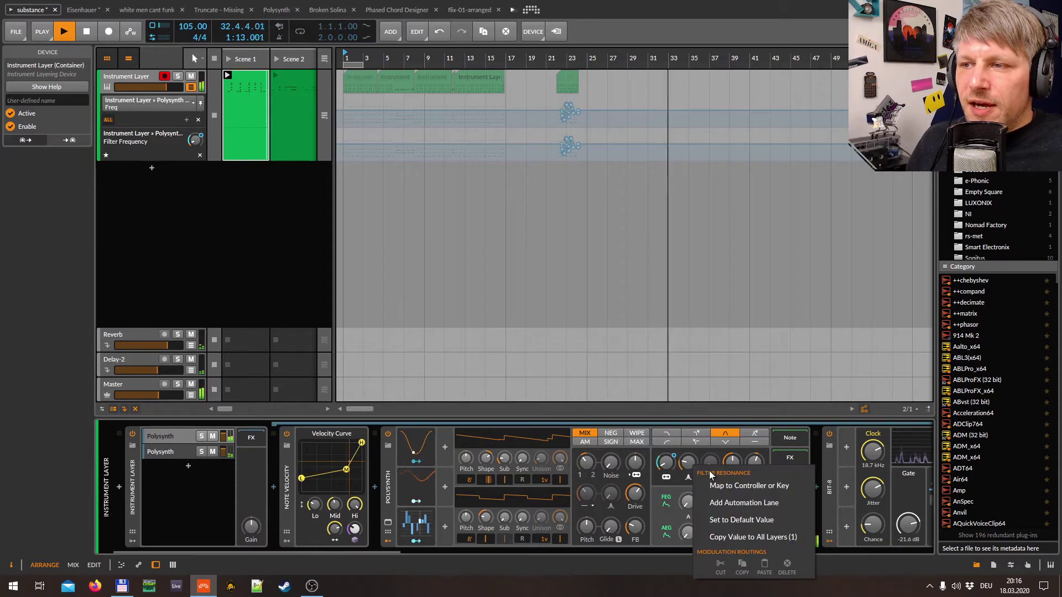
pyautogui.click(729, 501)
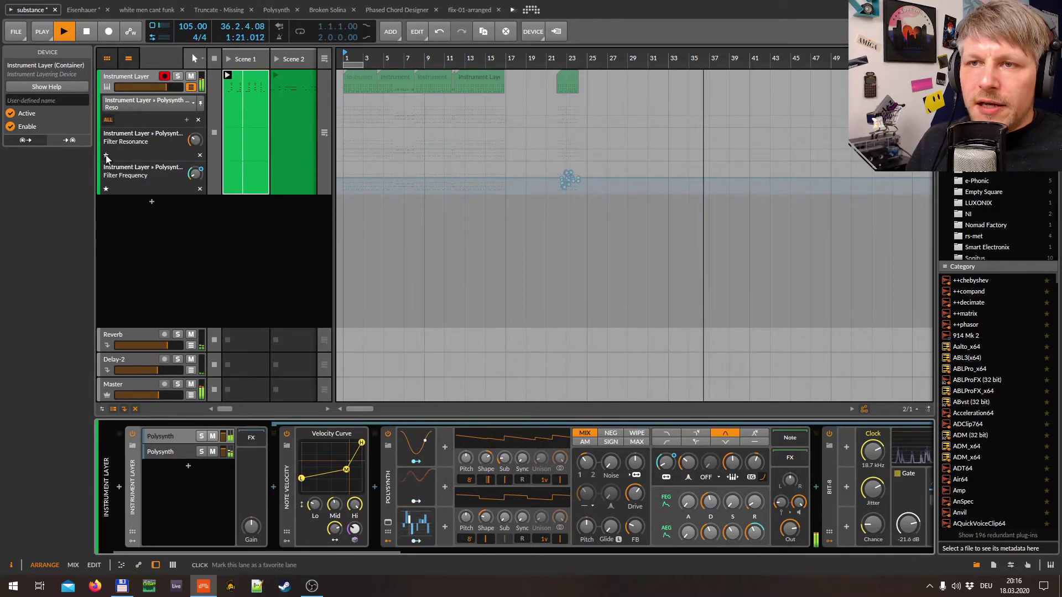
# Mark the Filter Frequency lane as a favourite and limit the display to favourite automation lanes.
pyautogui.click(107, 189)
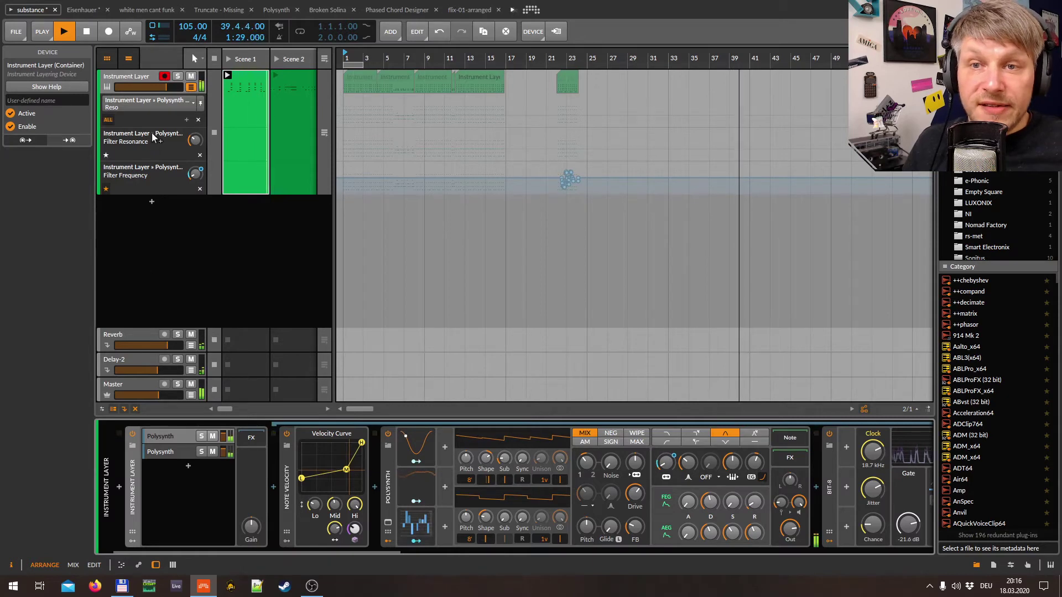
pyautogui.click(111, 119)
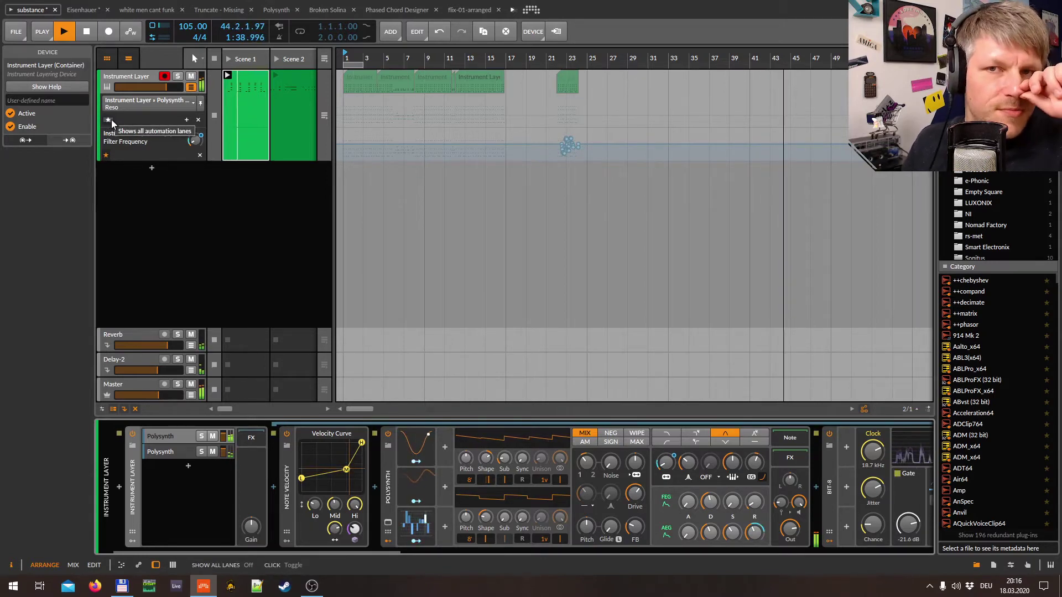
# Add an instrument track below the Instrument Layer with the Broken Solina Poly Grid preset.
pyautogui.doubleClick(151, 170)
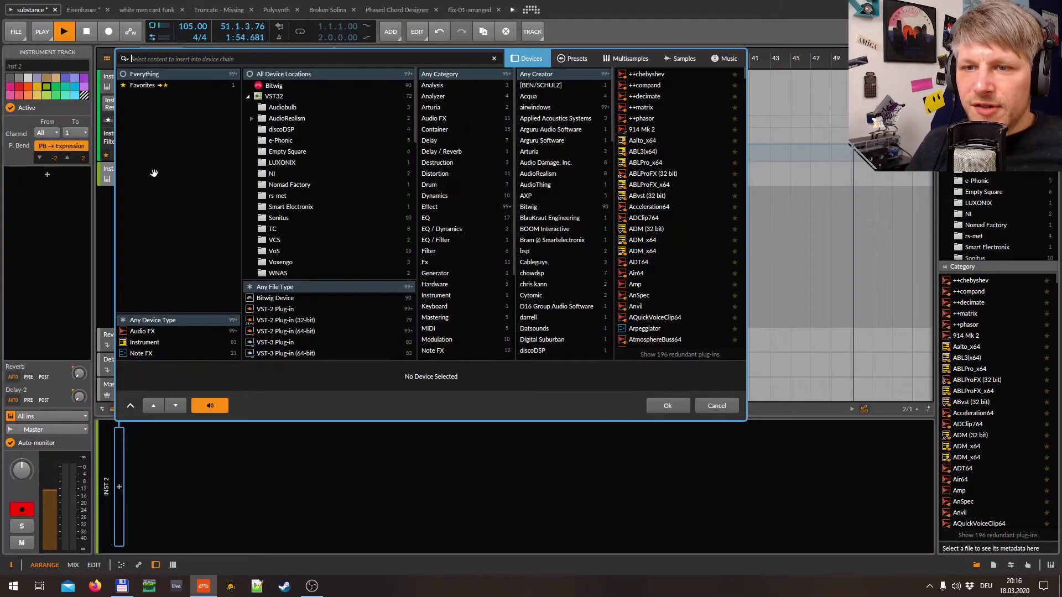
pyautogui.press('Escape')
pyautogui.click(151, 170)
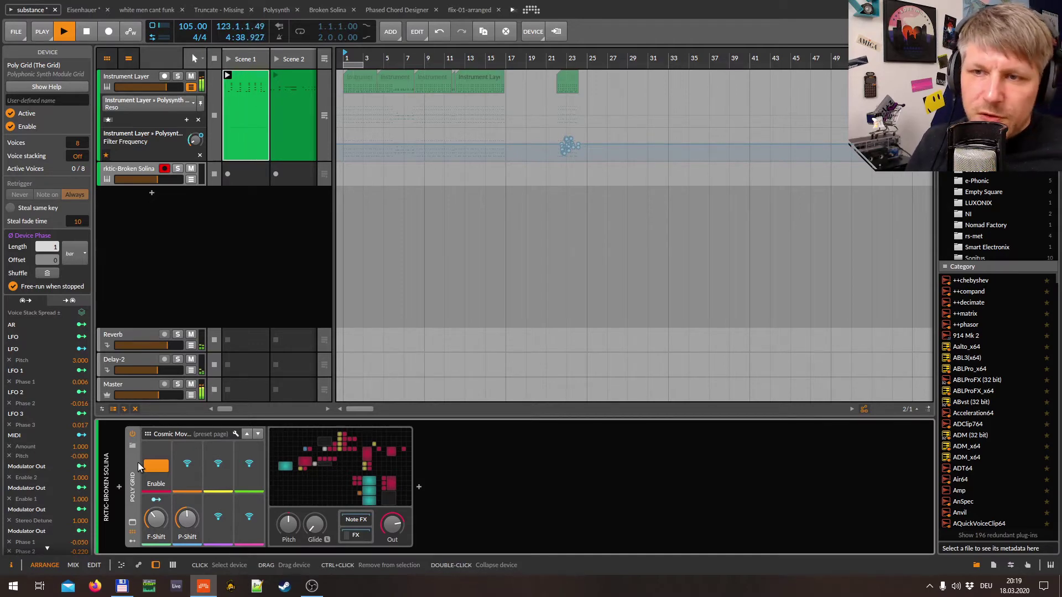
# Save the Instrument Layer's Scene 1 clip together with its devices to the library under the name "test chord".
pyautogui.click(126, 72)
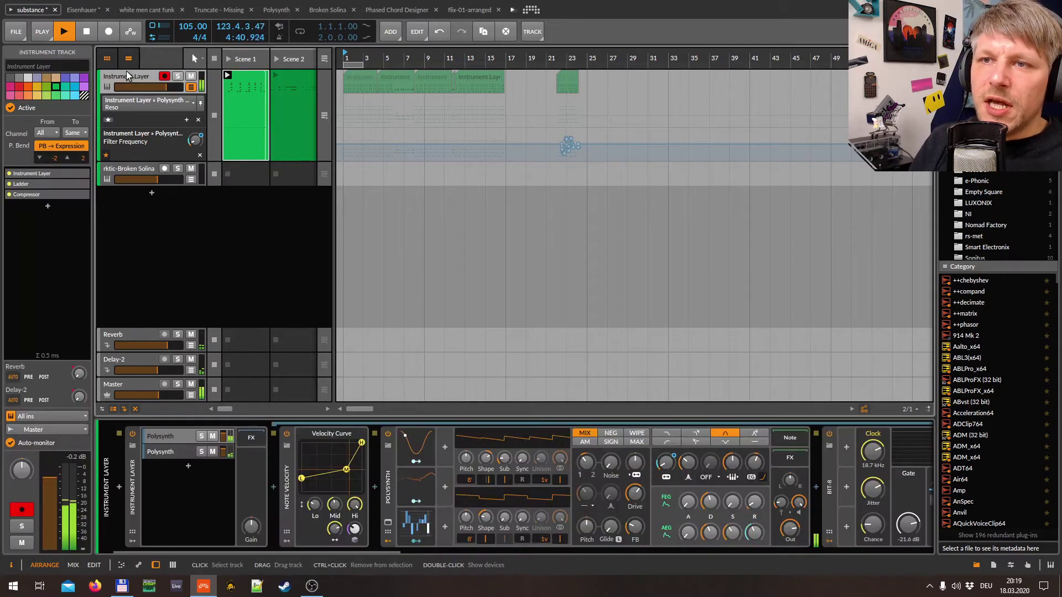
pyautogui.click(184, 460)
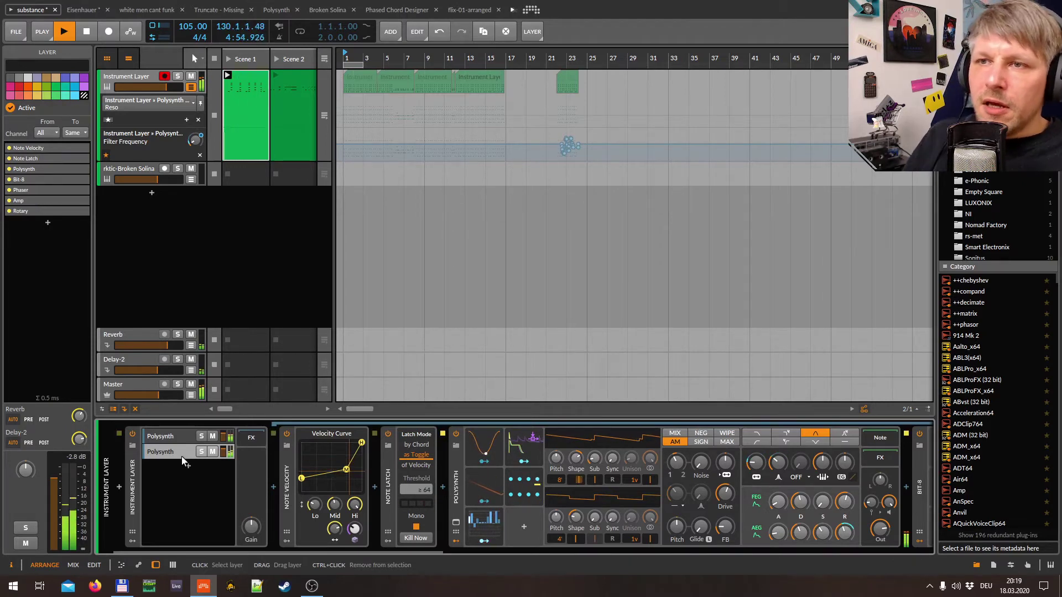
pyautogui.click(235, 91)
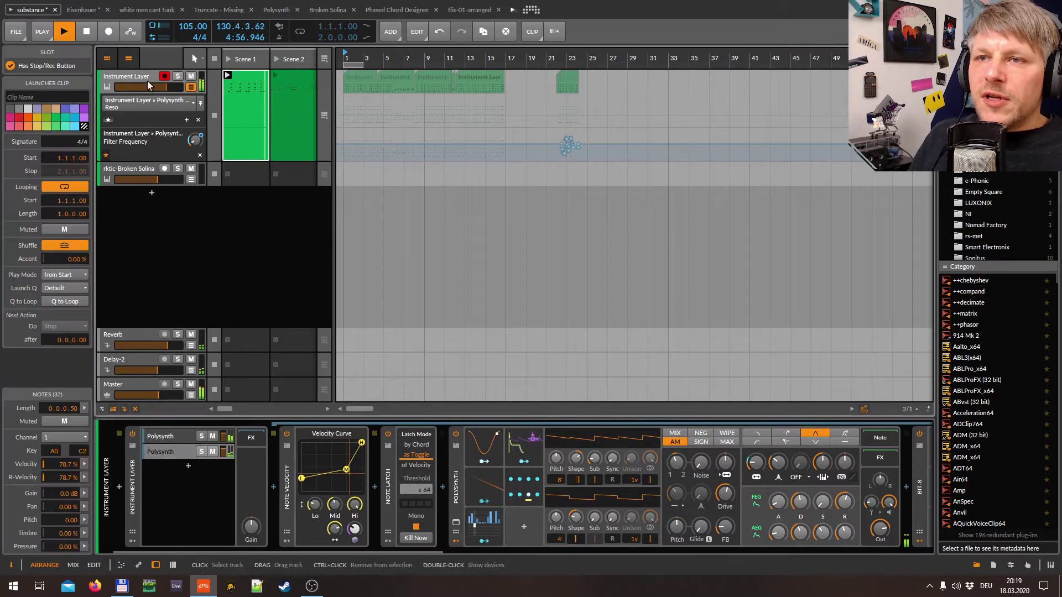
pyautogui.rightClick(248, 74)
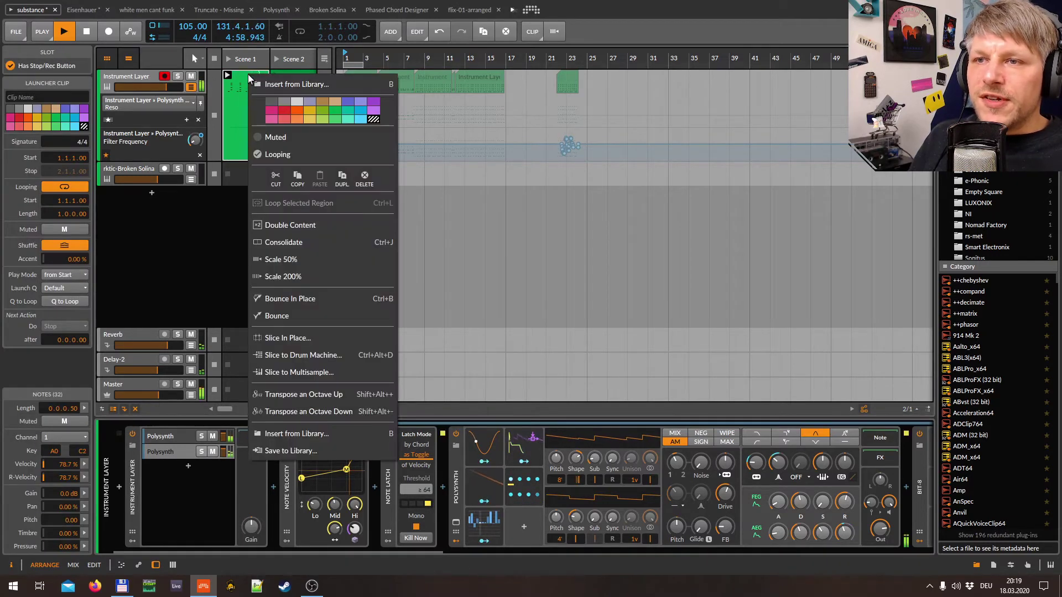
pyautogui.rightClick(241, 78)
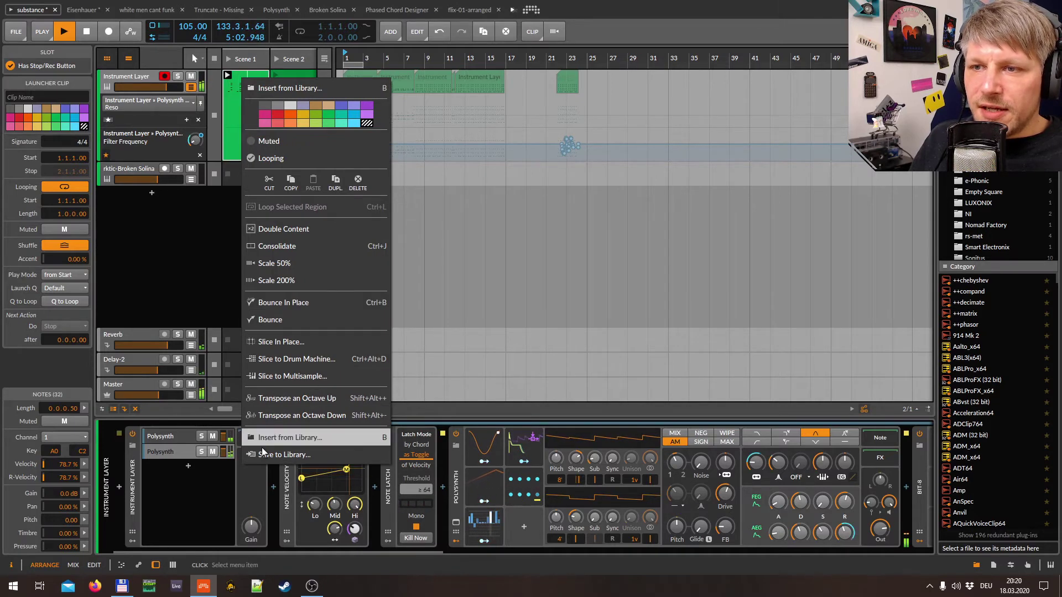
pyautogui.click(272, 453)
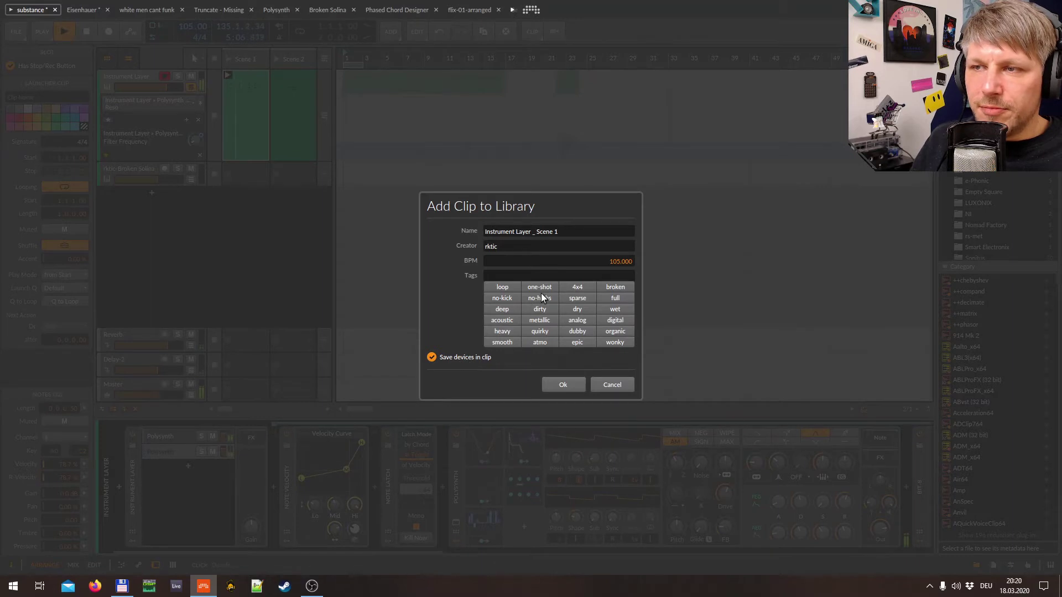
pyautogui.moveTo(583, 236); pyautogui.dragTo(334, 239)
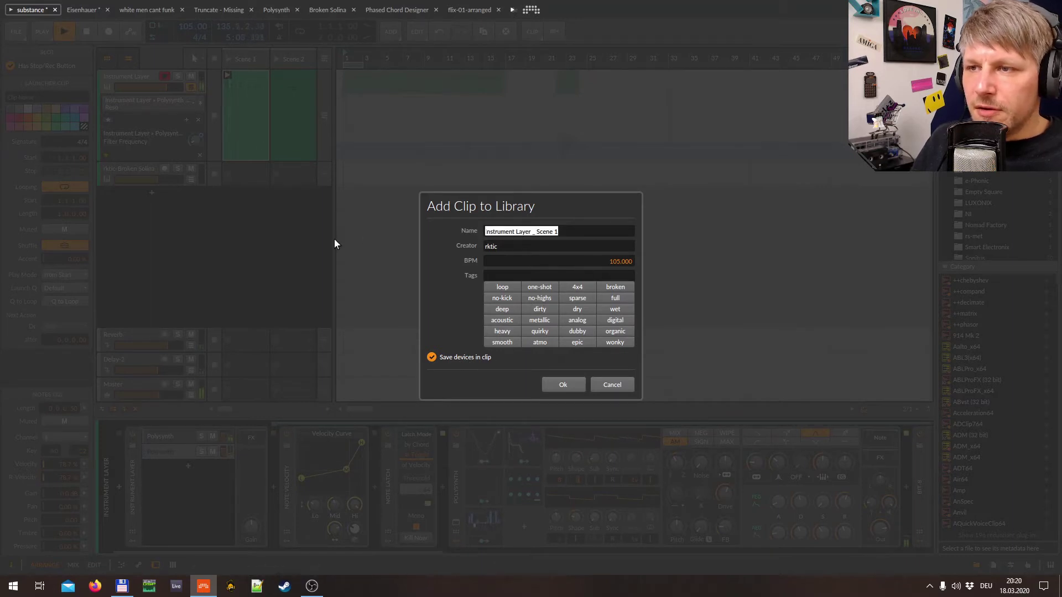
pyautogui.write('test chord')
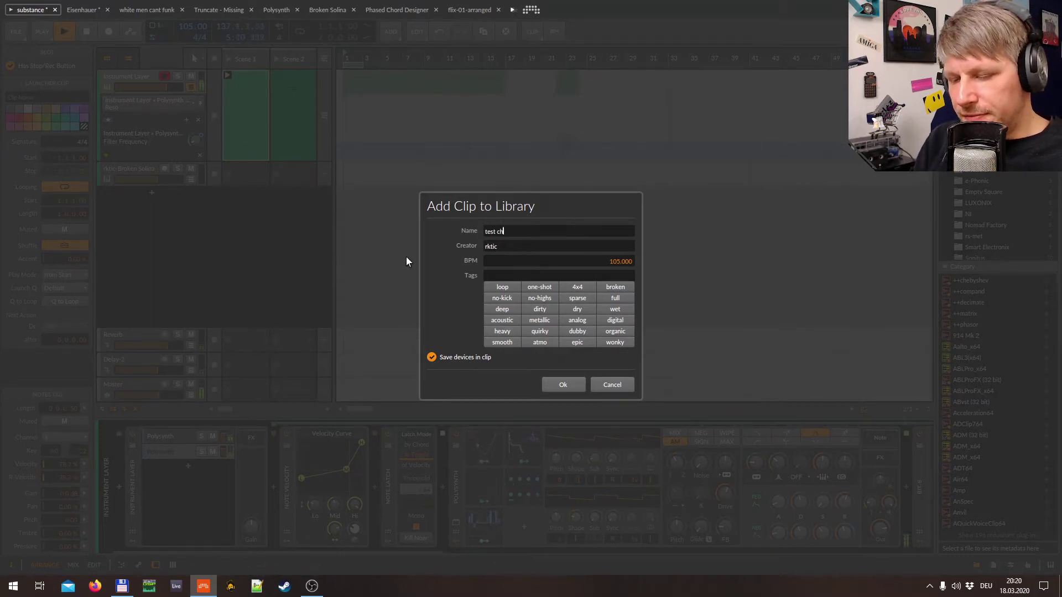
pyautogui.click(563, 383)
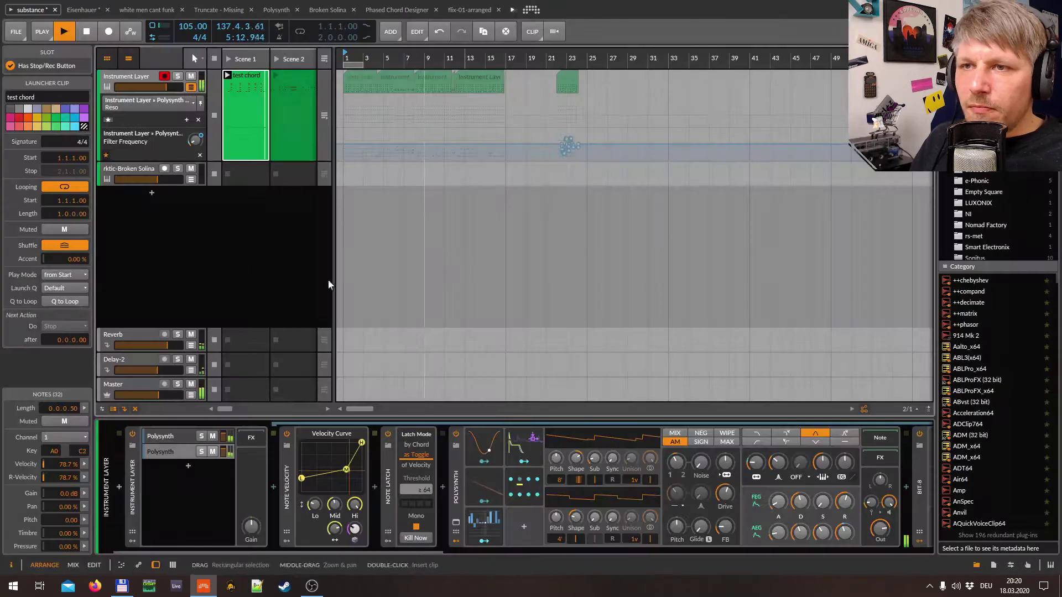
pyautogui.doubleClick(152, 197)
pyautogui.write('t')
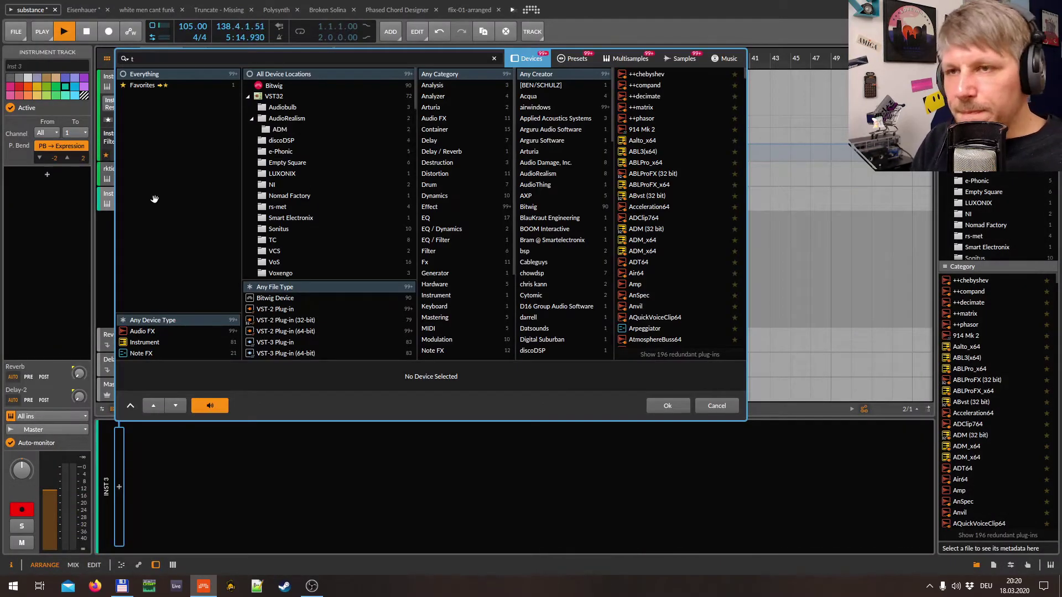
pyautogui.write('est cho')
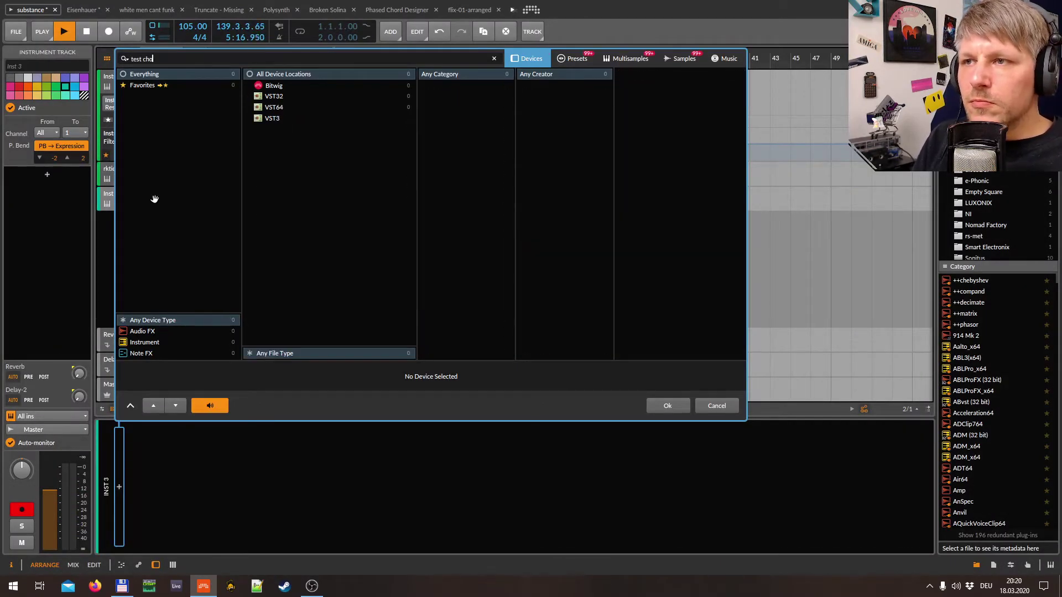
pyautogui.hotkey('ctrl', 'a')
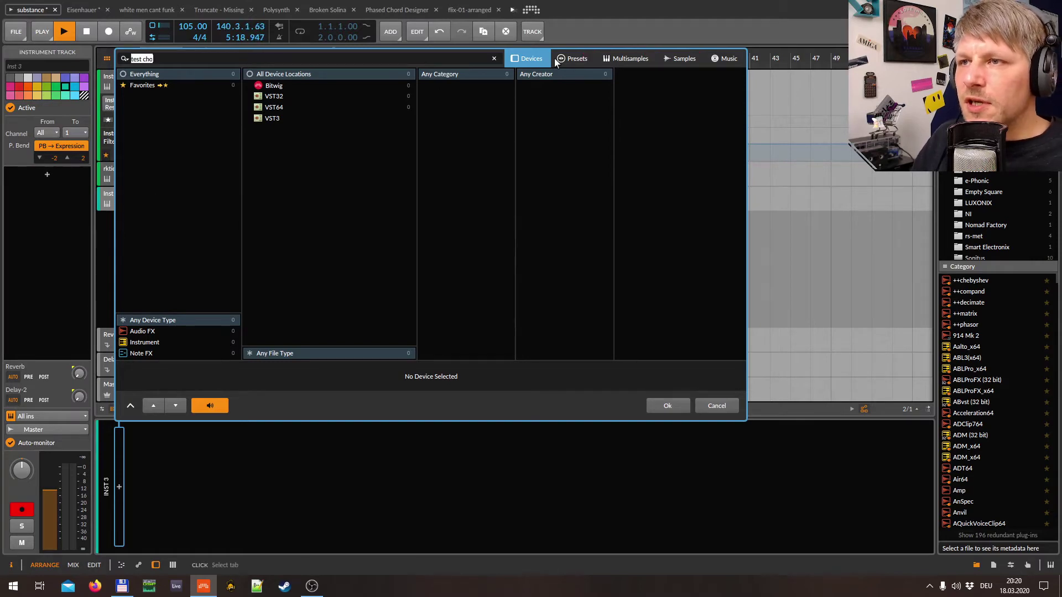
pyautogui.click(575, 59)
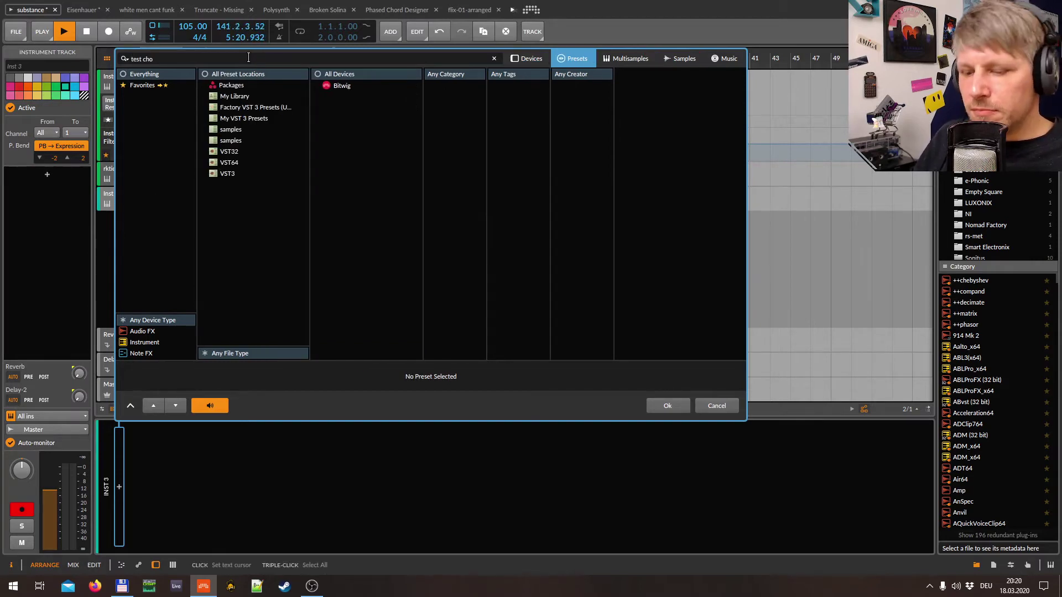
pyautogui.write('chord')
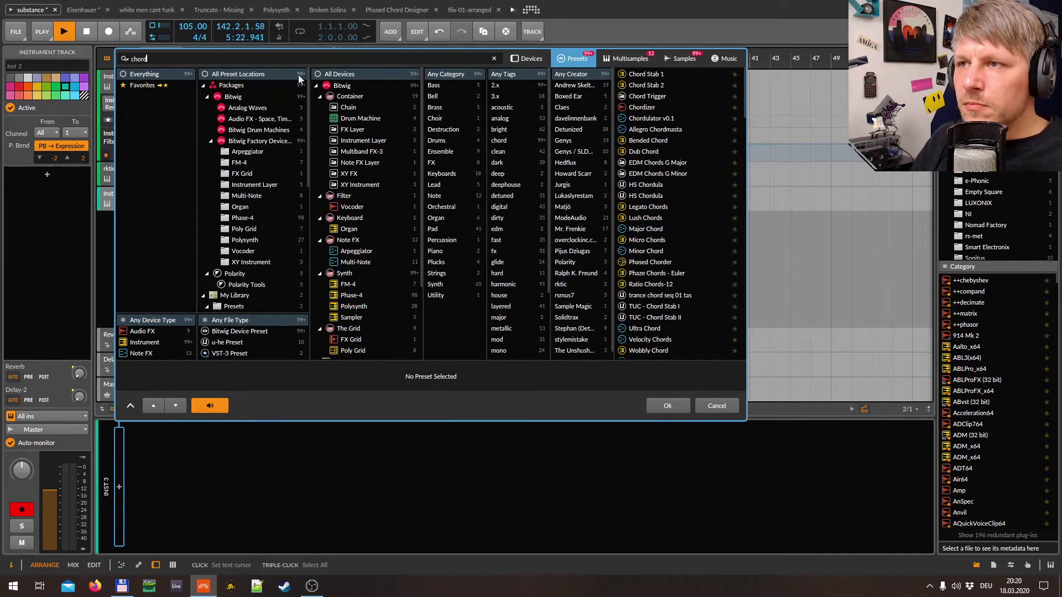
pyautogui.press('Escape')
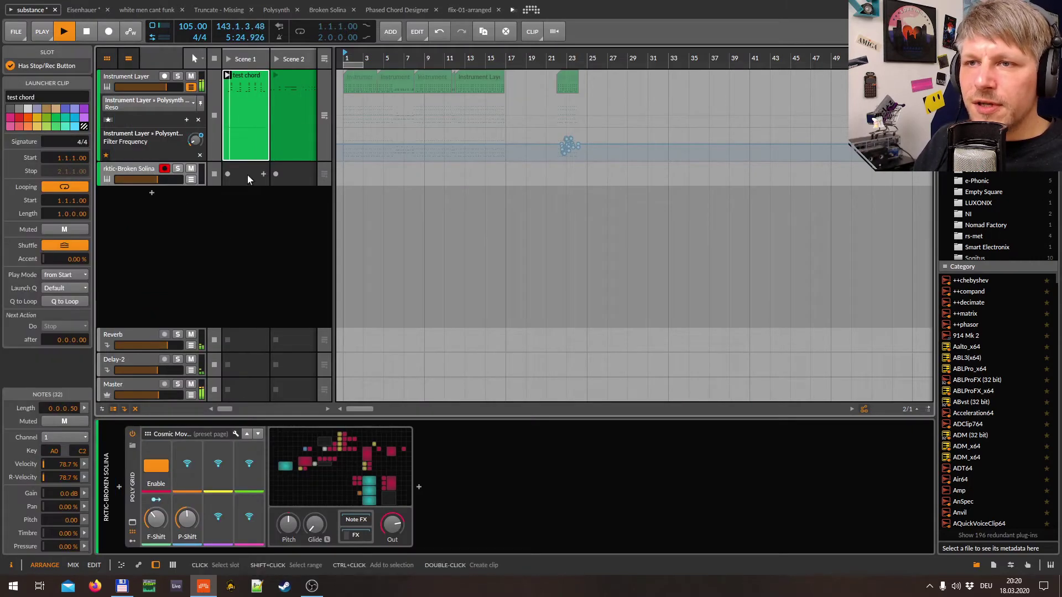
# Insert the "test chord" clip from the library into the Broken Solina track's Scene 1 slot.
pyautogui.click(249, 174)
pyautogui.rightClick(252, 173)
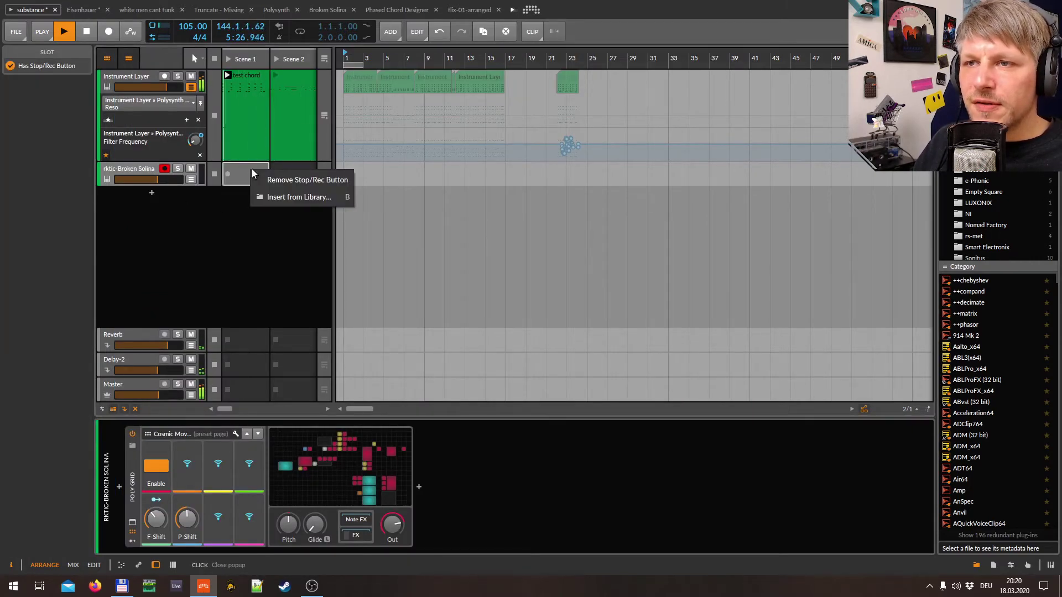
pyautogui.click(295, 198)
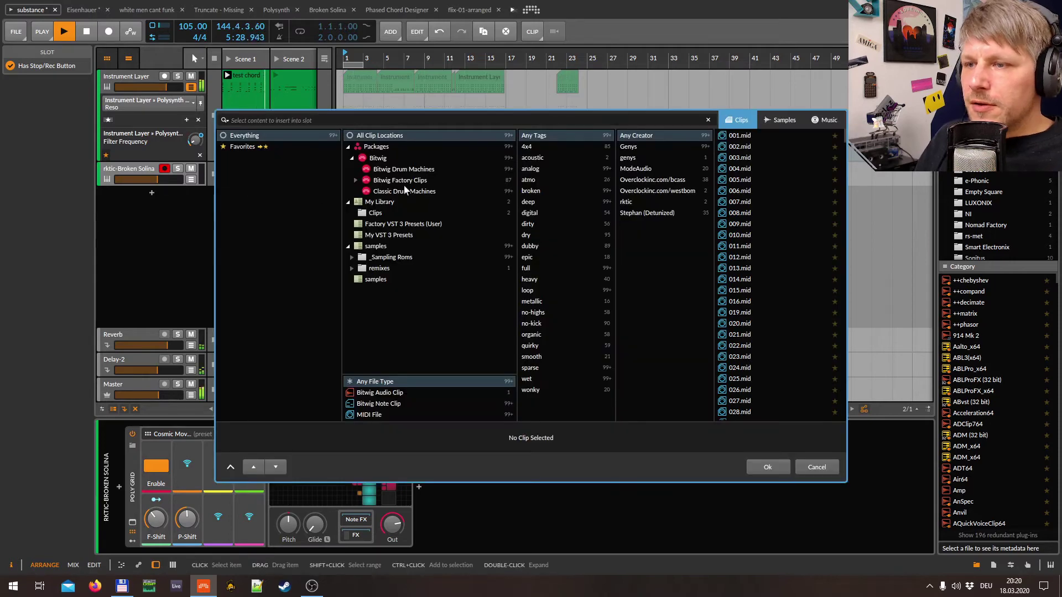
pyautogui.write('test')
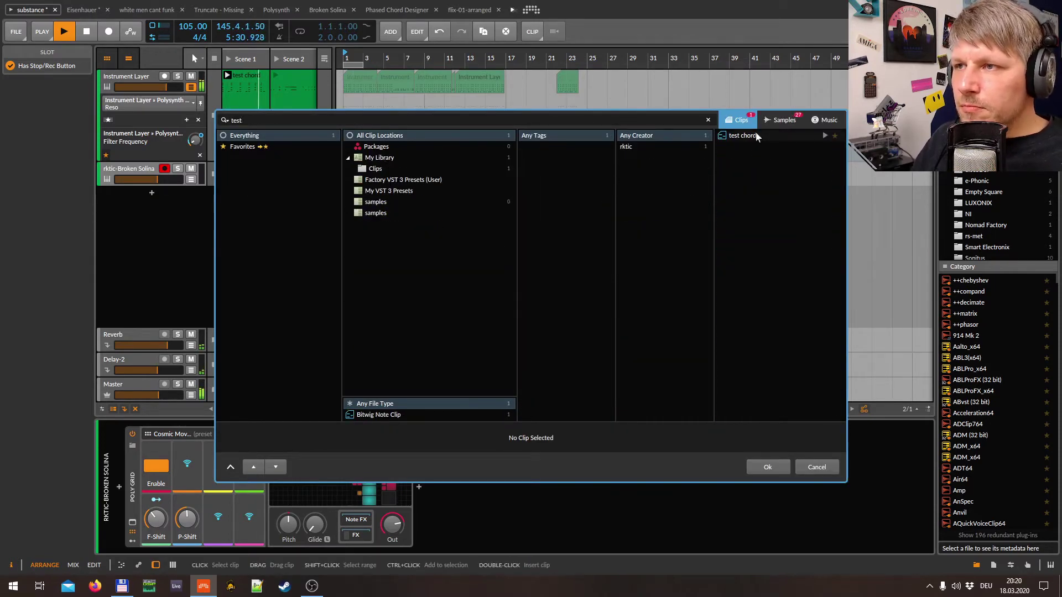
pyautogui.doubleClick(757, 136)
pyautogui.click(144, 170)
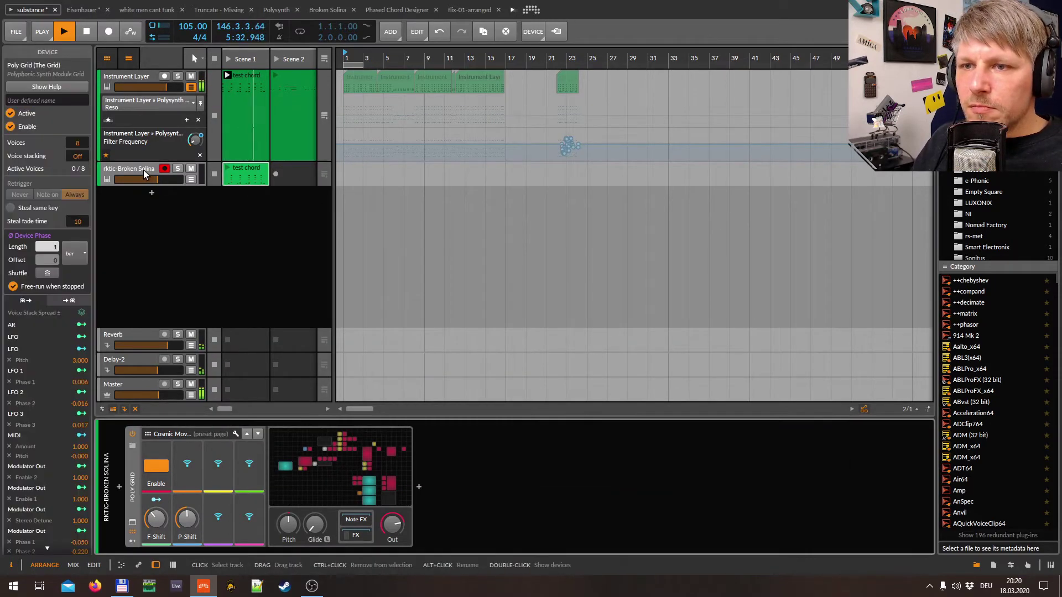
pyautogui.click(256, 174)
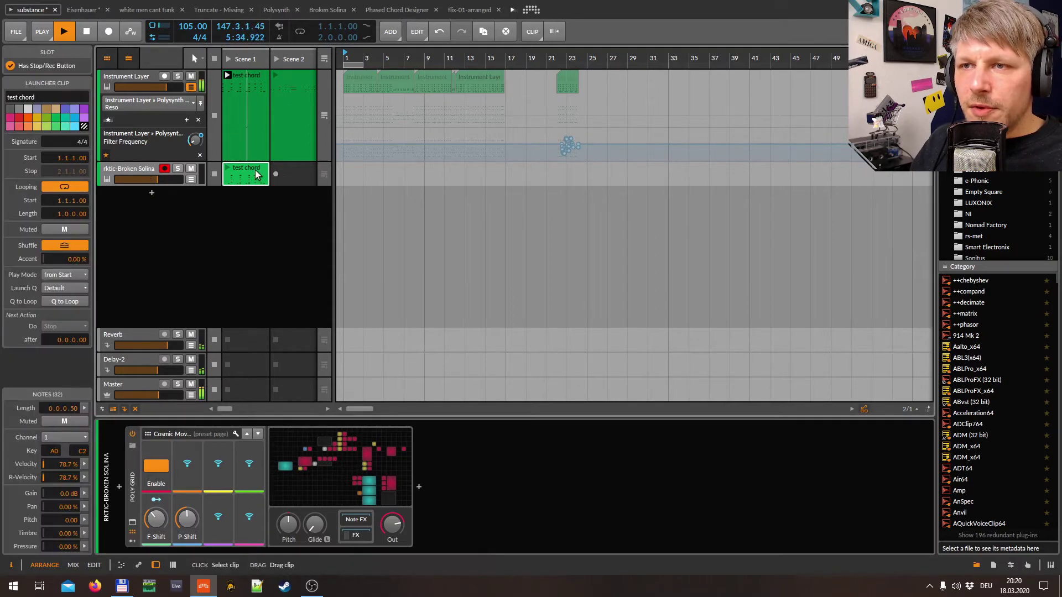
# Delete the Poly Grid device from the Broken Solina track and select its "test chord" clip.
pyautogui.click(133, 470)
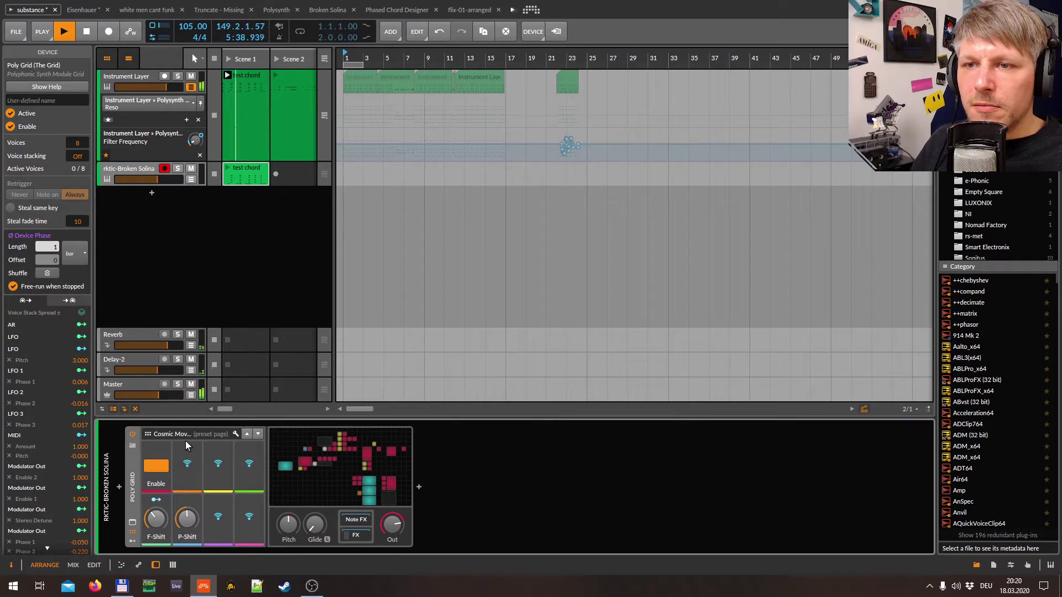
pyautogui.press('Delete')
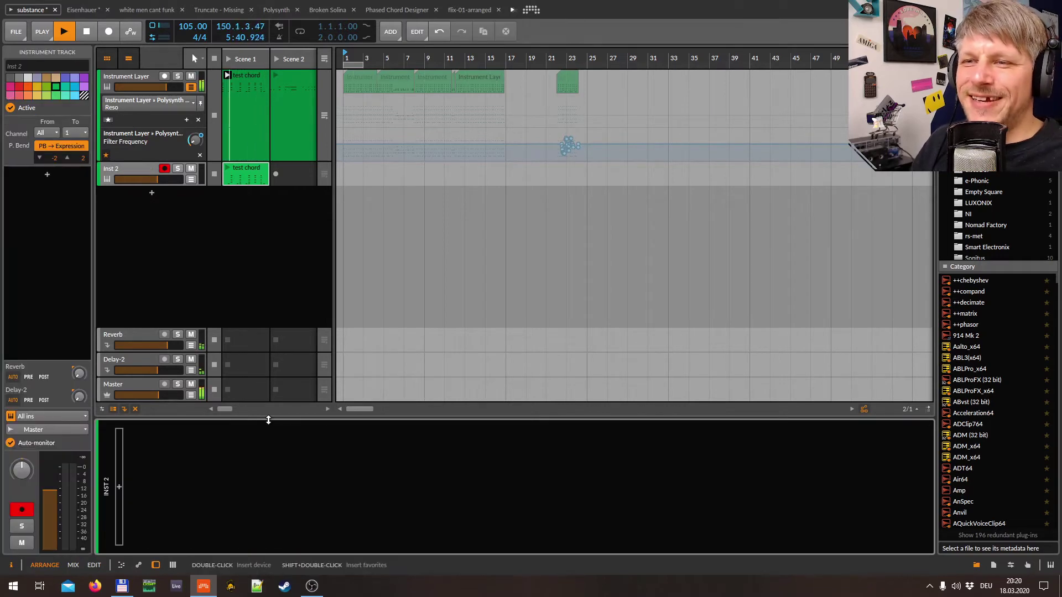
pyautogui.click(247, 172)
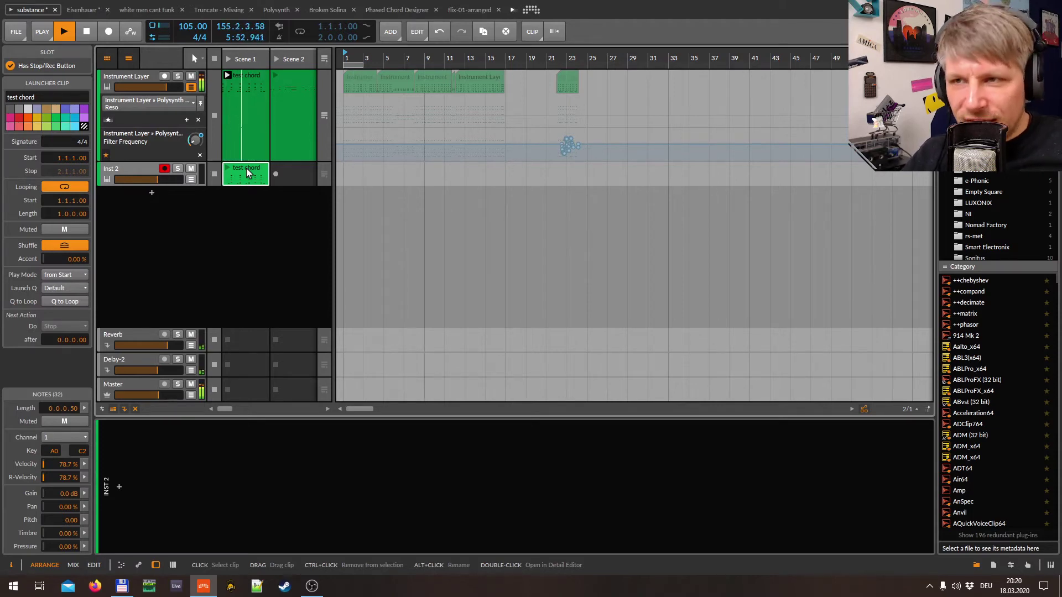
pyautogui.click(152, 172)
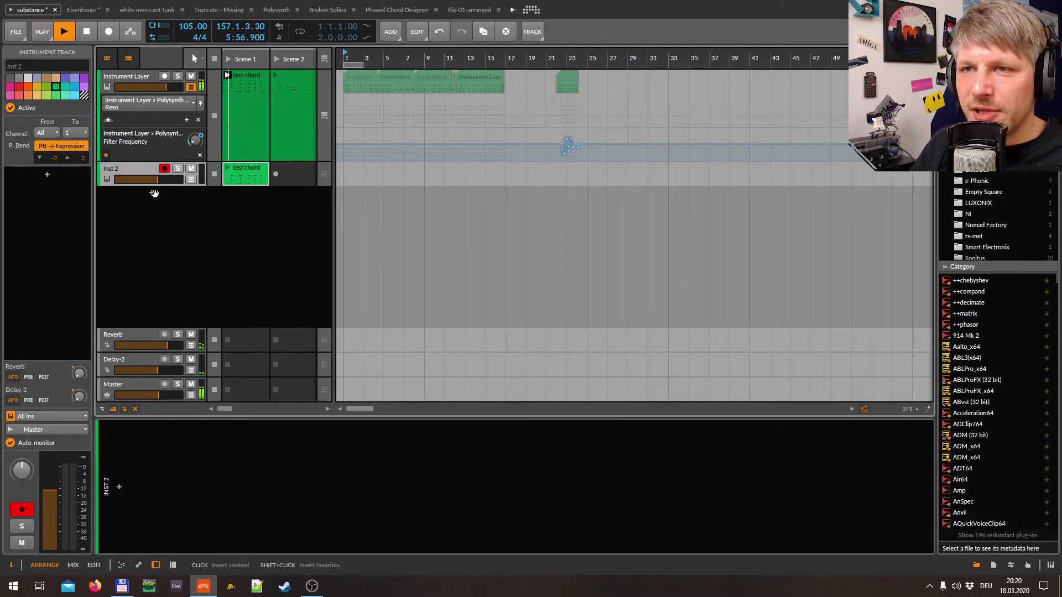
pyautogui.doubleClick(153, 193)
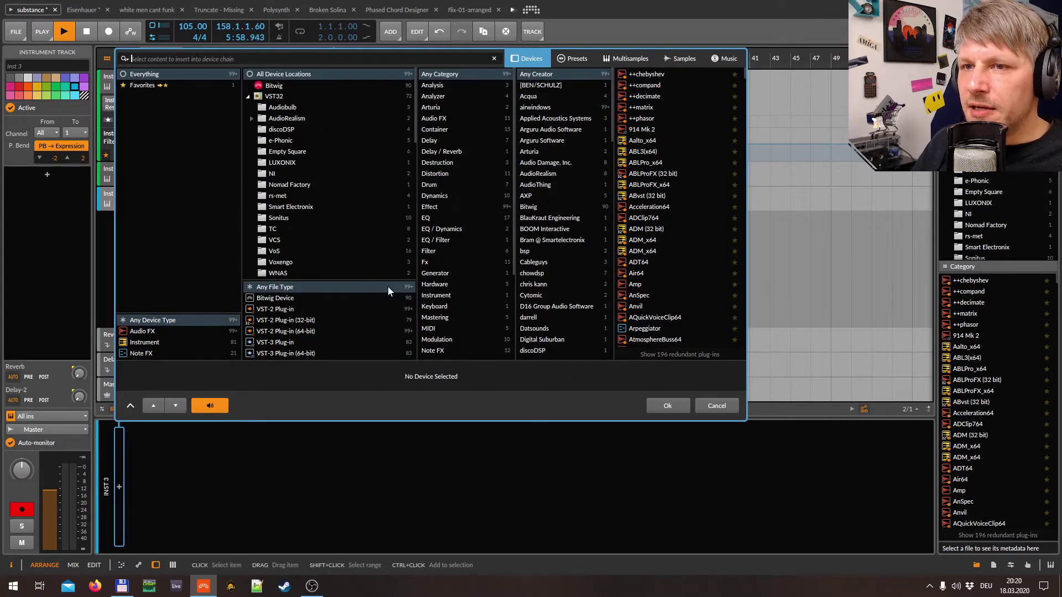
pyautogui.press('Escape')
# Search the content browser for "master" and insert the FX Layer with the VUMTdeluxe chain after the Master track's Peak Limiter.
pyautogui.click(143, 381)
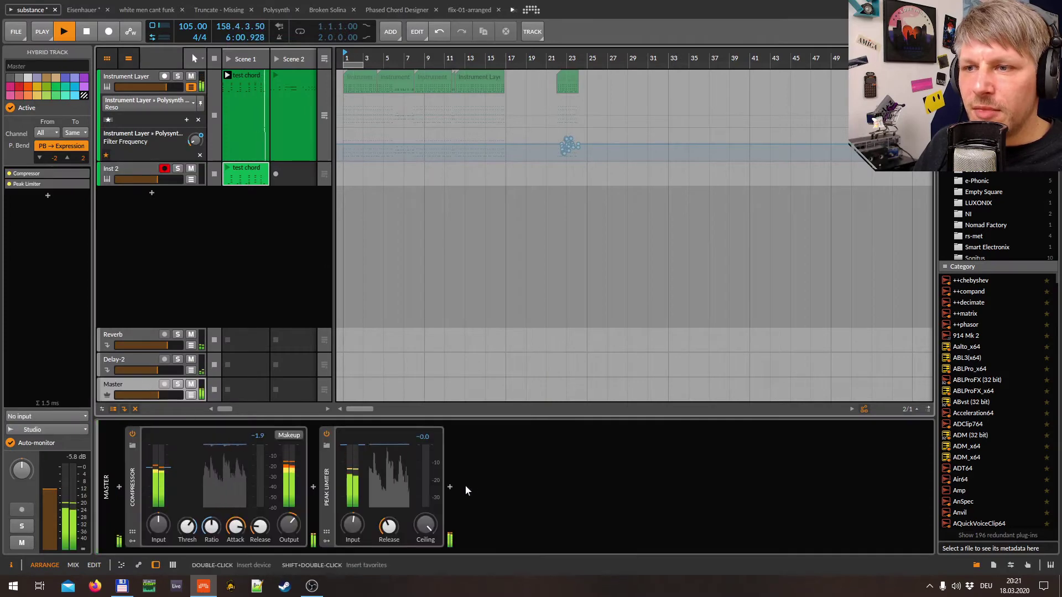
pyautogui.click(450, 486)
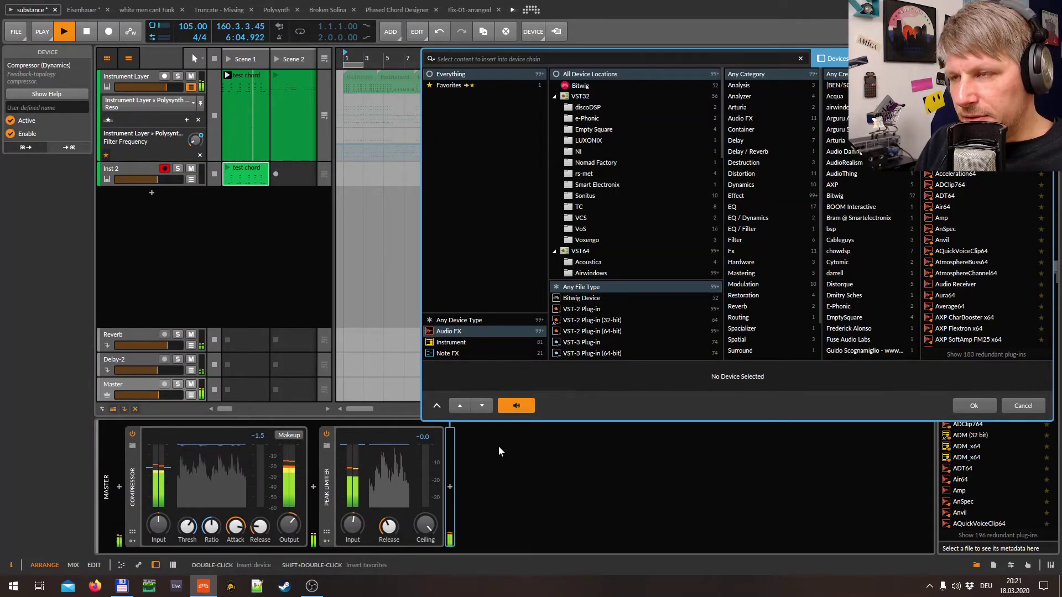
pyautogui.write('master')
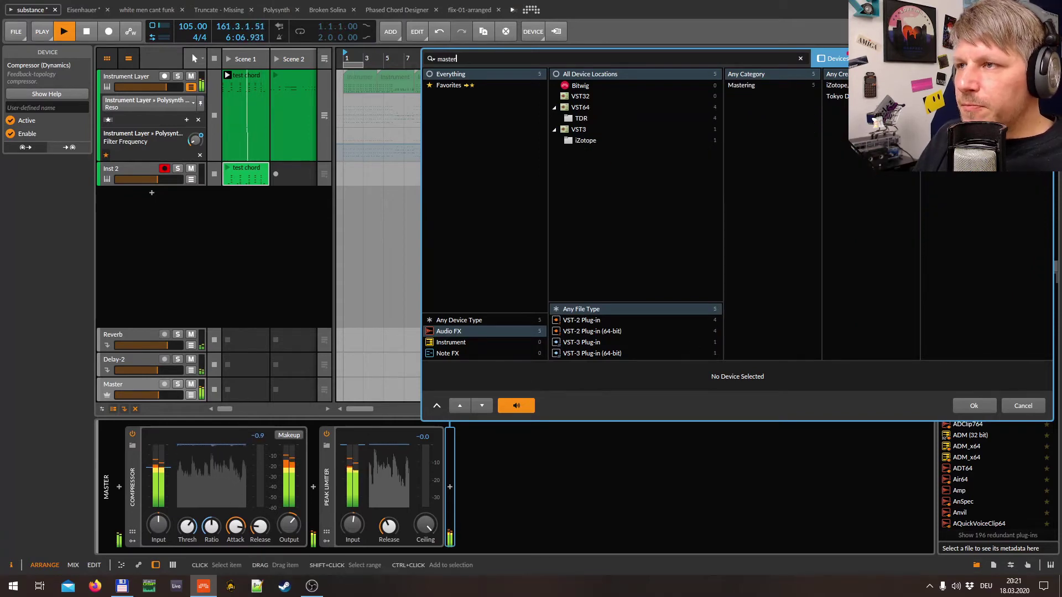
pyautogui.doubleClick(569, 145)
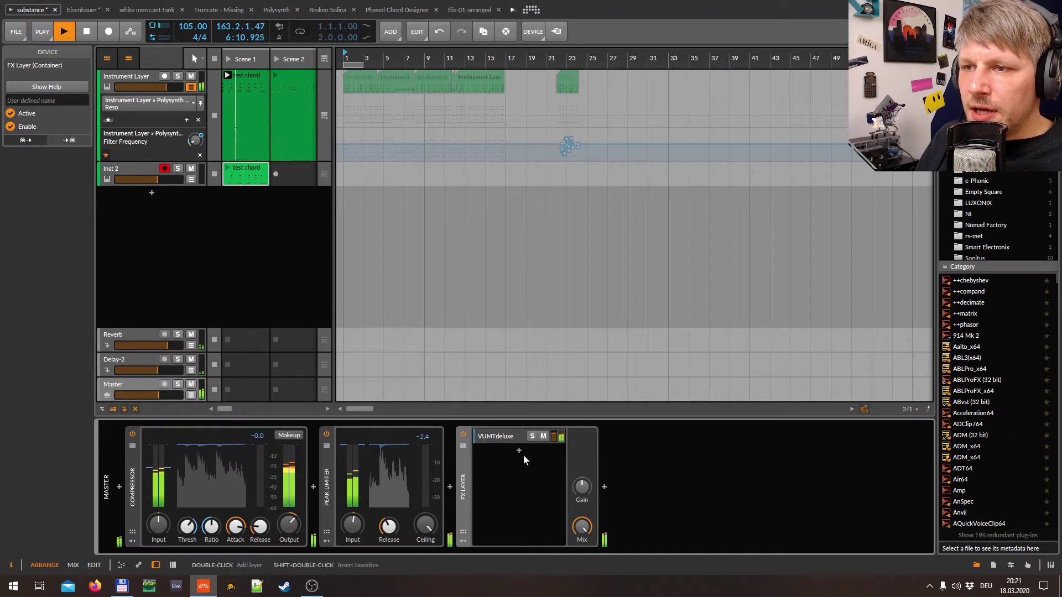
# Examine the chain of metering plug-ins inside the FX Layer's VUMTdeluxe layer.
pyautogui.click(508, 438)
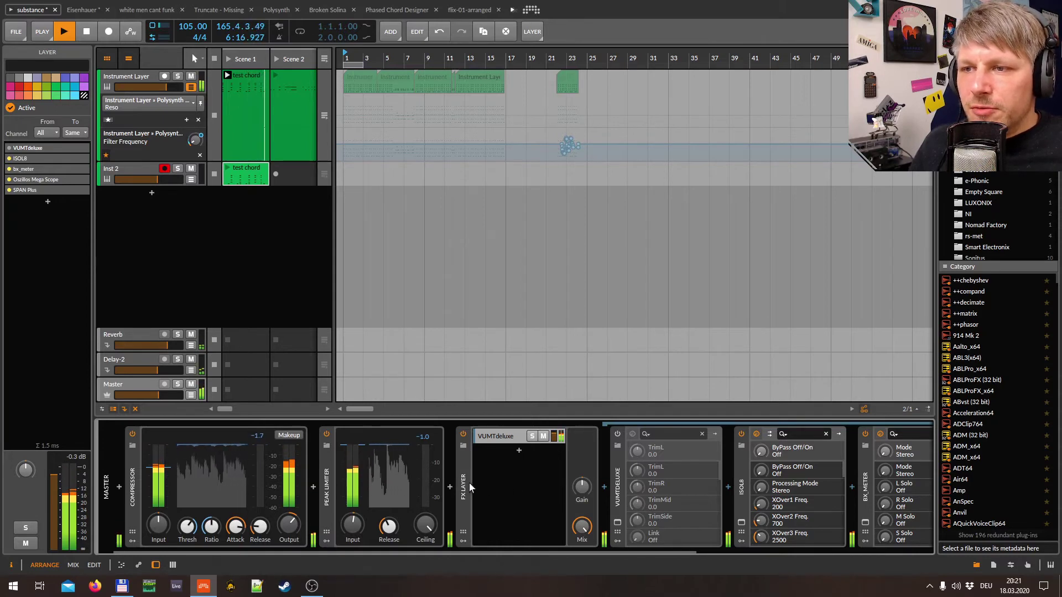
pyautogui.click(669, 490)
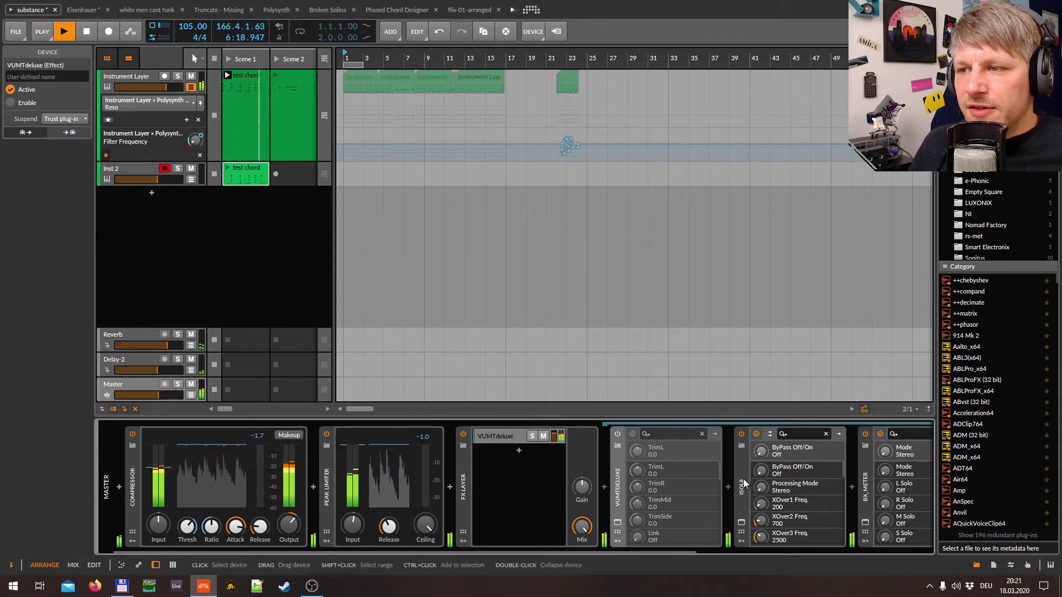
pyautogui.click(744, 484)
pyautogui.click(868, 478)
pyautogui.moveTo(701, 552); pyautogui.dragTo(917, 546)
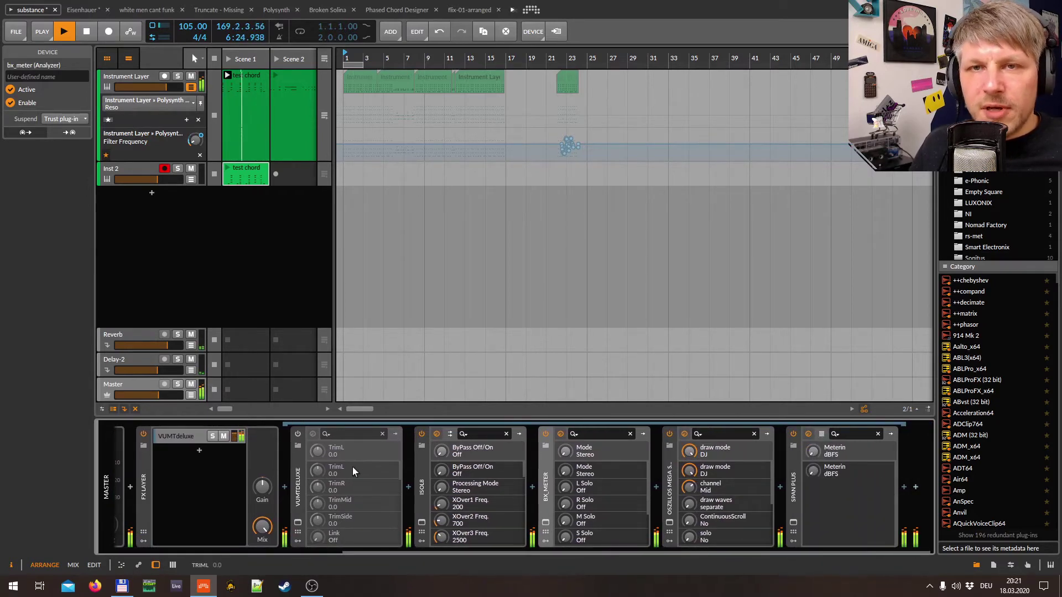
# Delete the FX Layer from the Master track and remove the Inst 2 track.
pyautogui.click(145, 459)
pyautogui.press('Delete')
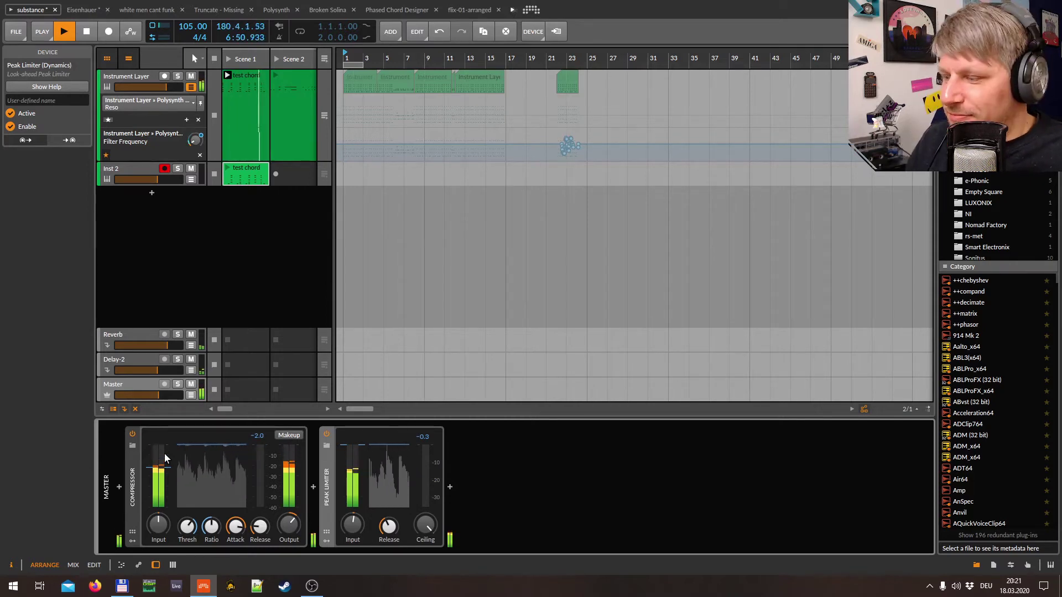
pyautogui.click(132, 174)
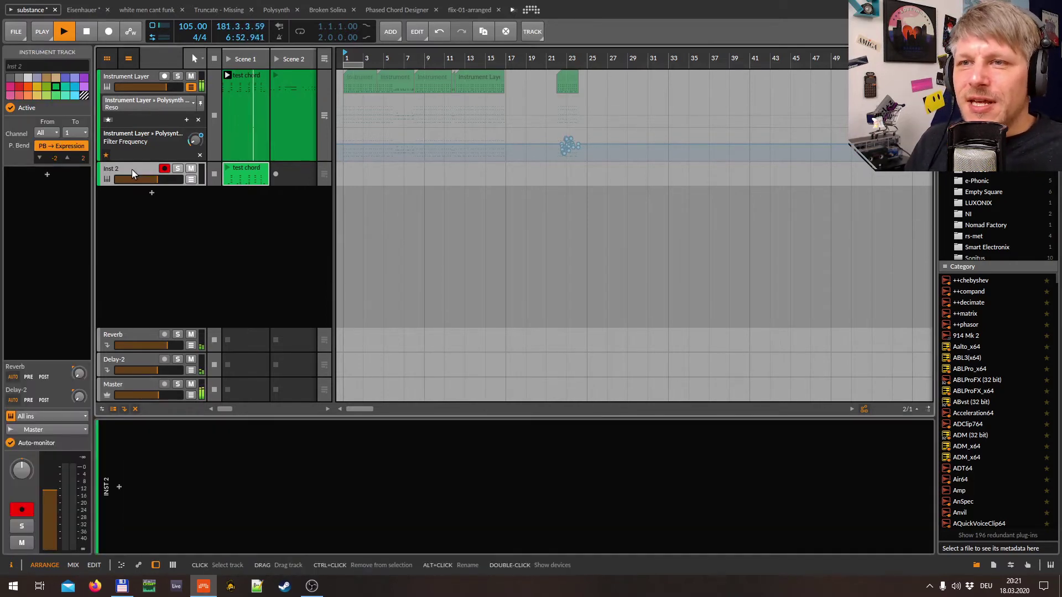
pyautogui.press('Delete')
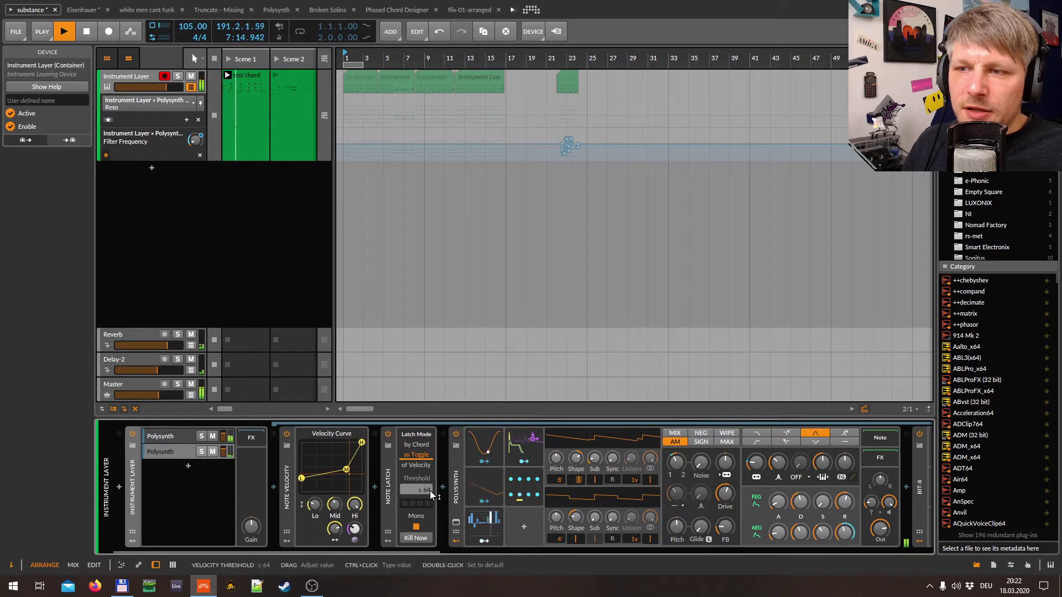
# Examine the second Polysynth layer's modulators, the list of available modulators, and the effects following the synth.
pyautogui.click(455, 485)
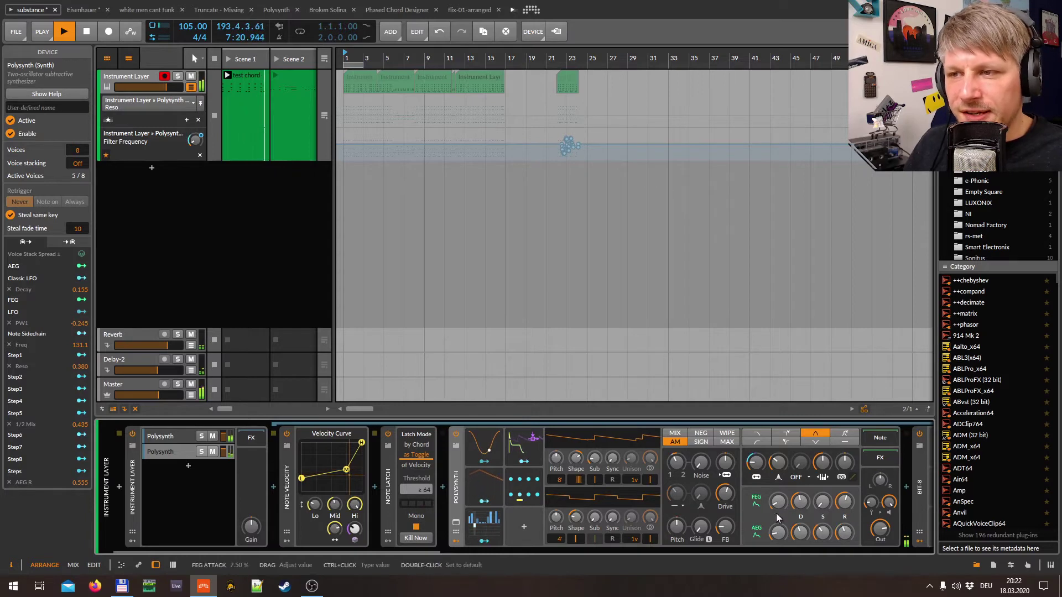
pyautogui.click(490, 448)
pyautogui.click(497, 450)
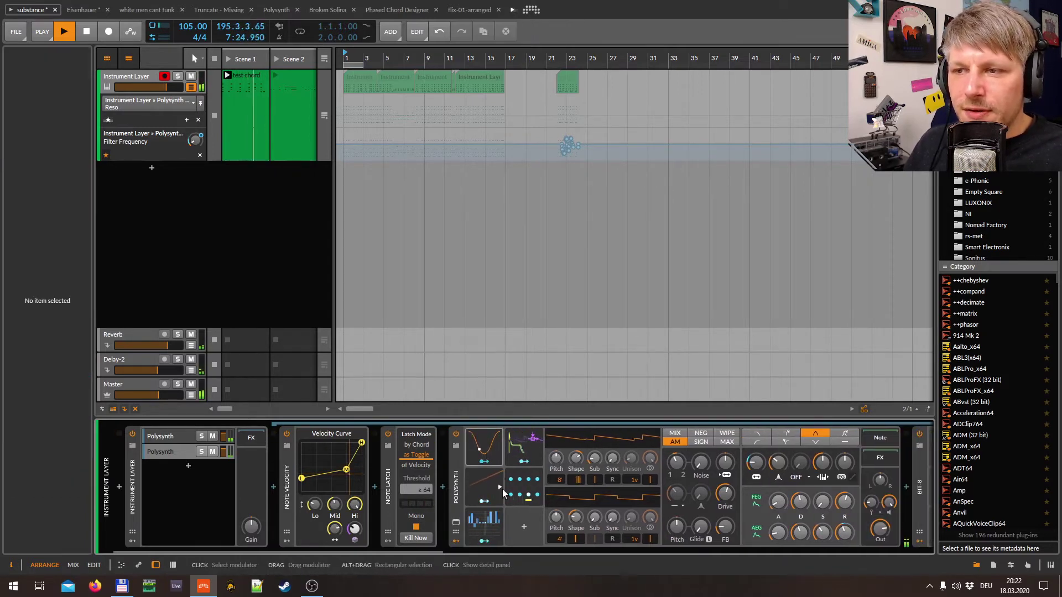
pyautogui.click(523, 528)
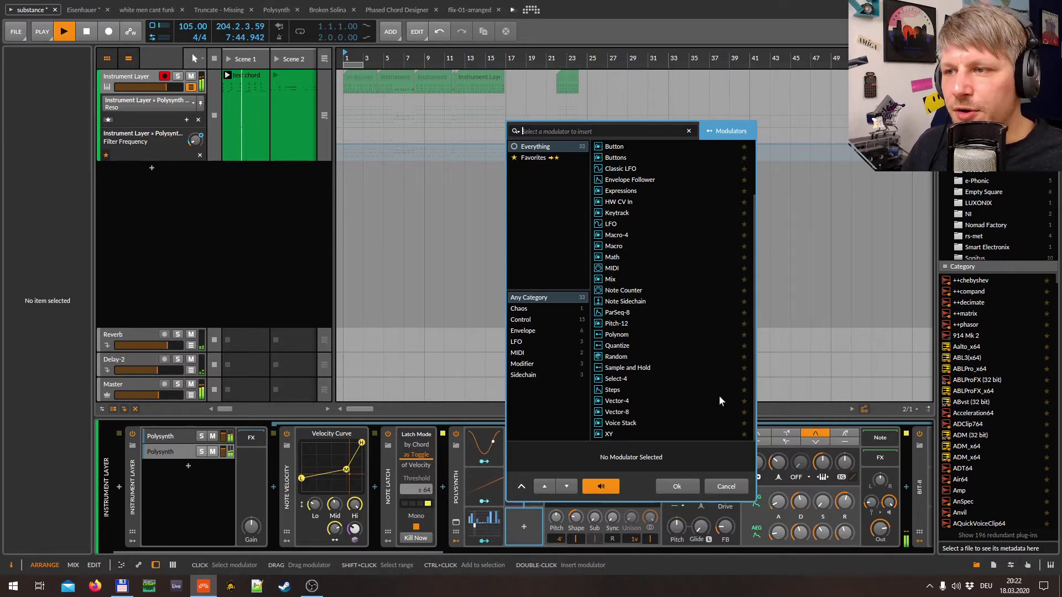
pyautogui.click(727, 486)
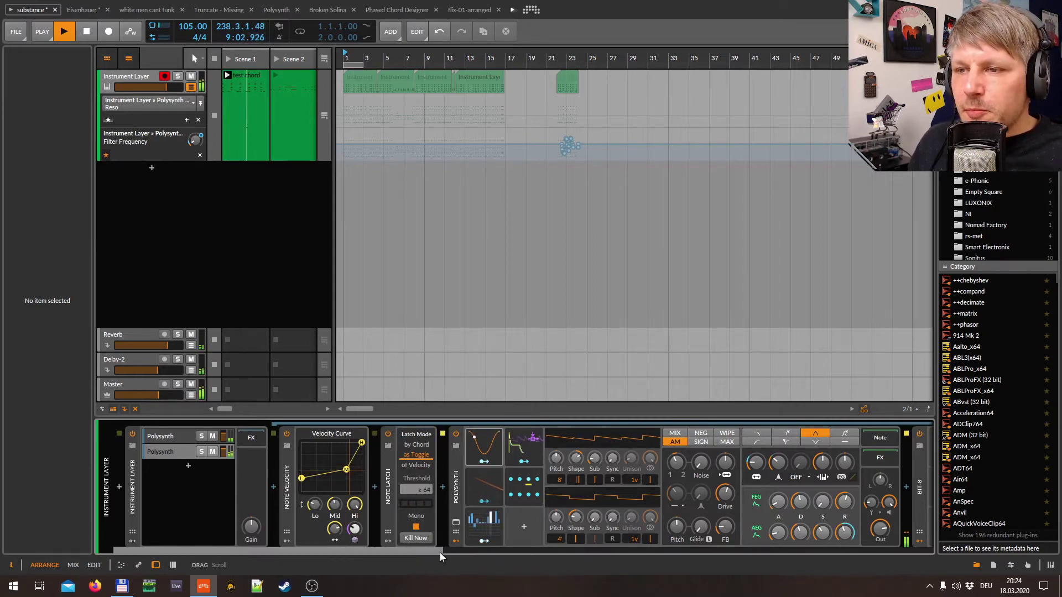
pyautogui.moveTo(430, 550); pyautogui.dragTo(530, 556)
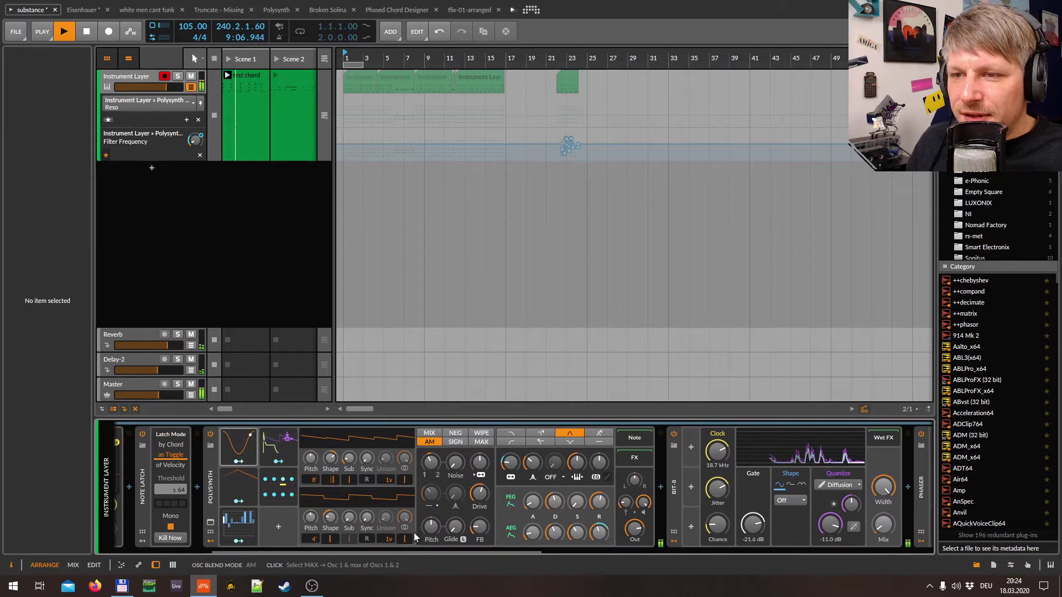
pyautogui.moveTo(409, 548); pyautogui.dragTo(290, 553)
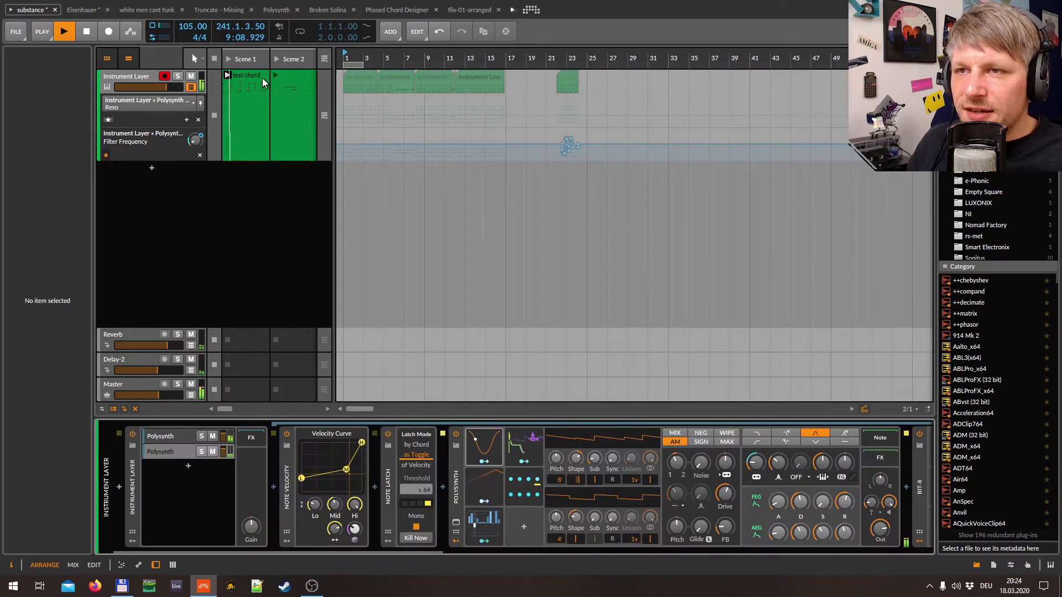
pyautogui.click(175, 449)
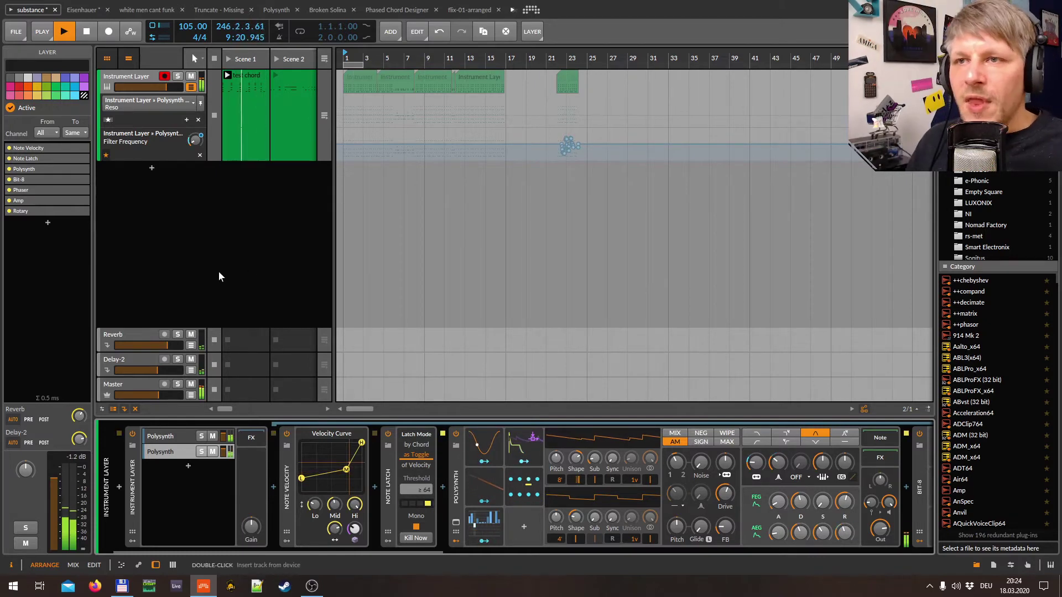
# Stop playback and close the Generative and flix-01-arranged projects.
pyautogui.click(86, 32)
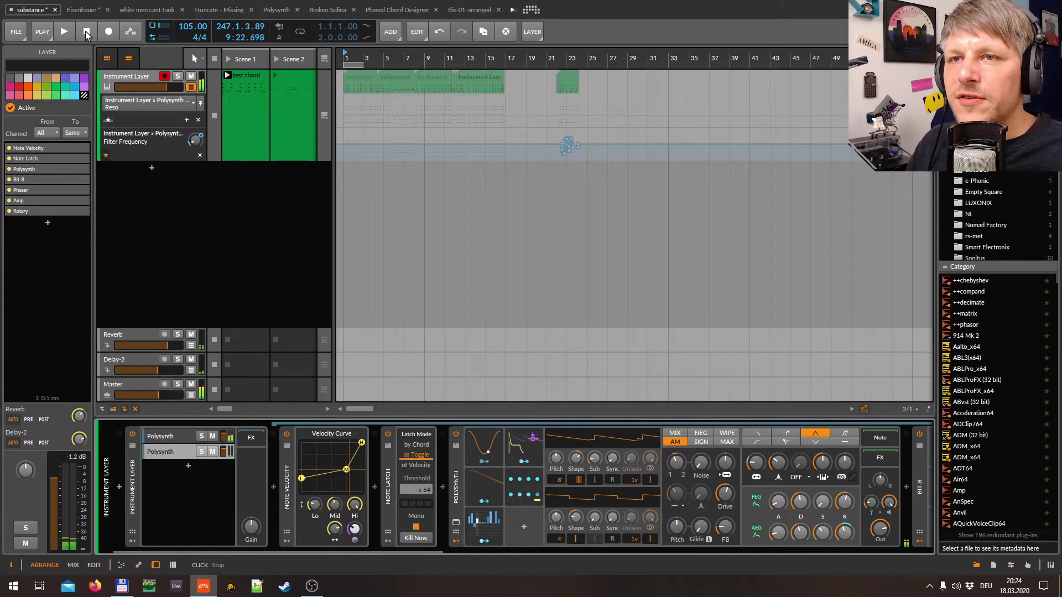
pyautogui.click(512, 11)
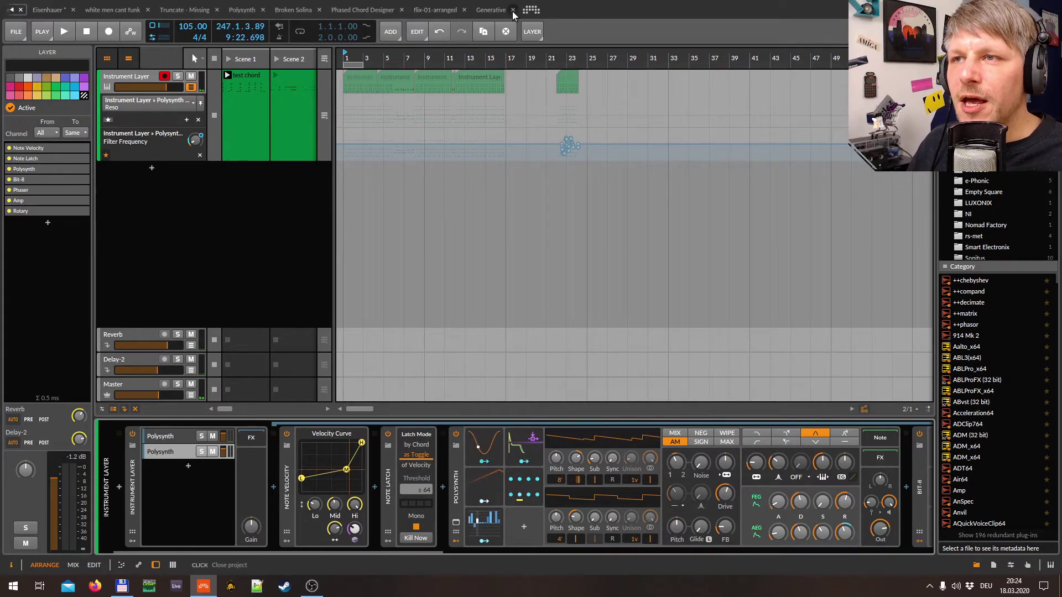
pyautogui.click(512, 11)
pyautogui.click(496, 11)
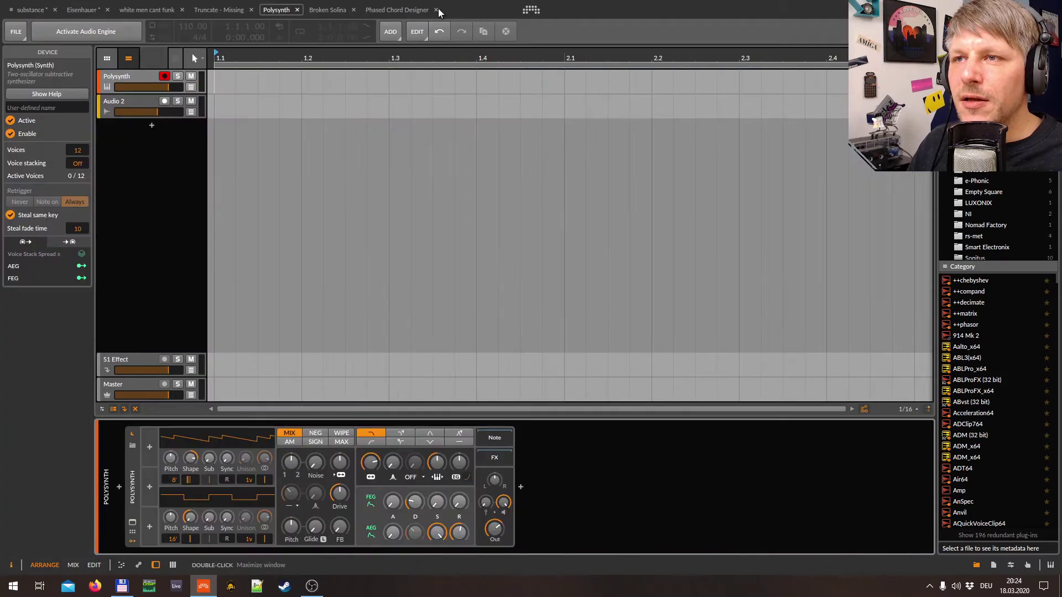
# Open the Generative project from its folder in 1 Stream and lower the Master volume to about -12.4 dB.
pyautogui.click(406, 11)
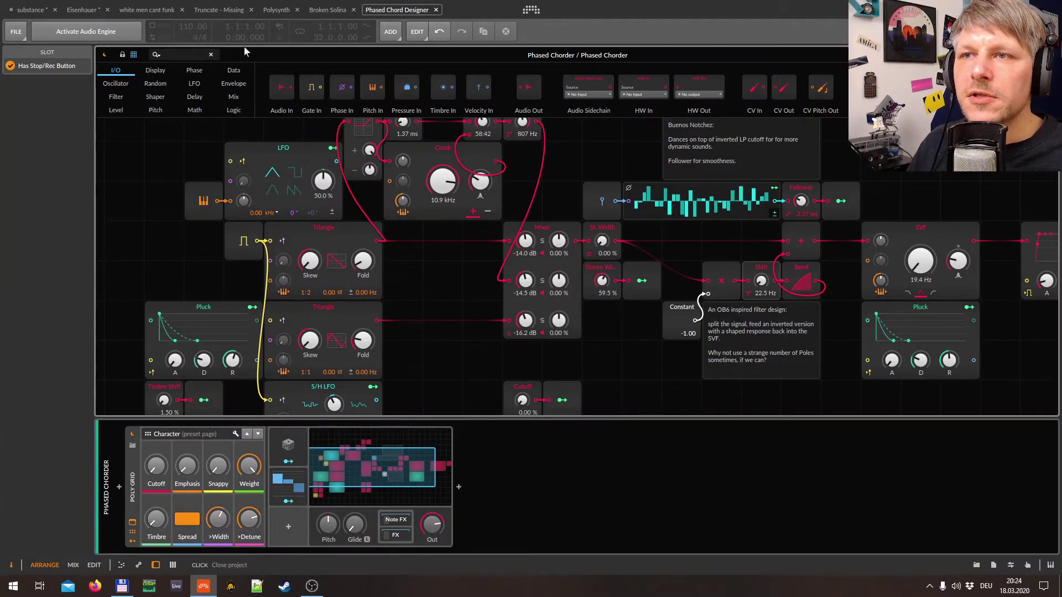
pyautogui.click(16, 31)
pyautogui.click(33, 88)
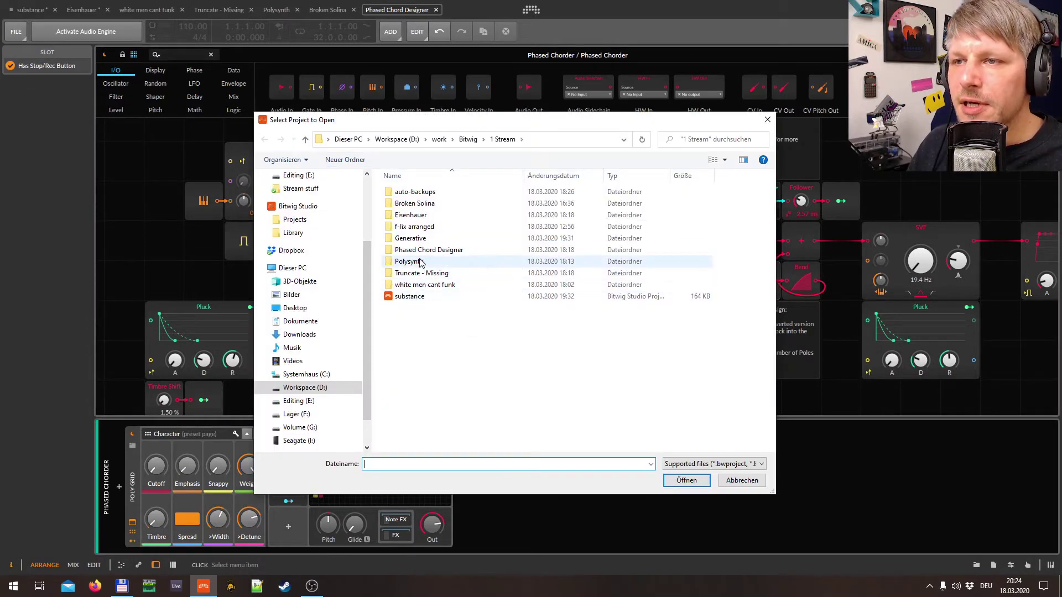
pyautogui.doubleClick(427, 238)
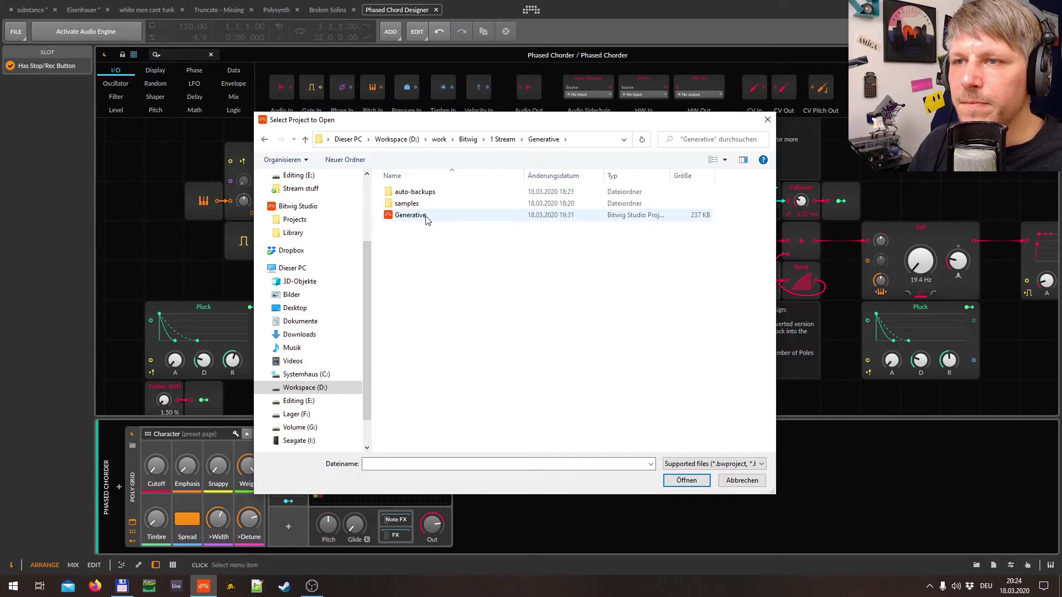
pyautogui.doubleClick(427, 216)
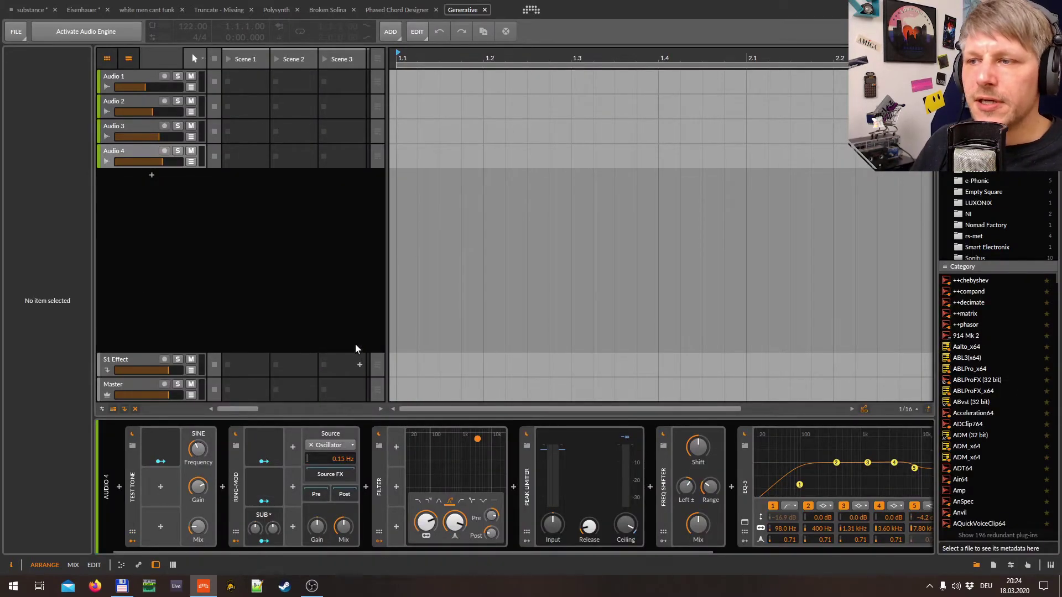
pyautogui.moveTo(164, 395); pyautogui.dragTo(148, 395)
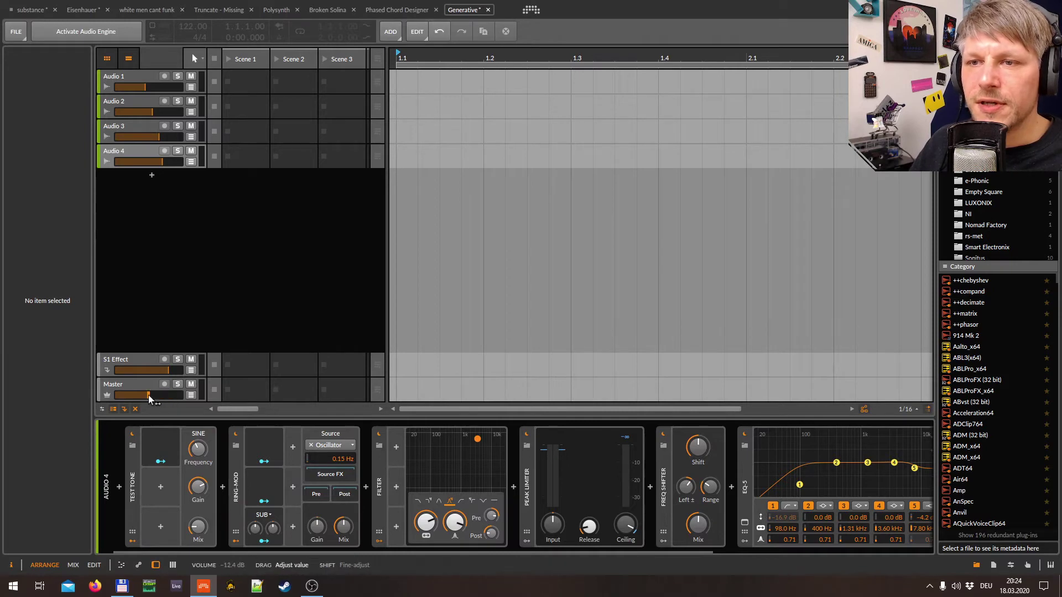
# Activate the audio engine for the Generative project and raise the Master volume to about -2.6 dB.
pyautogui.click(84, 34)
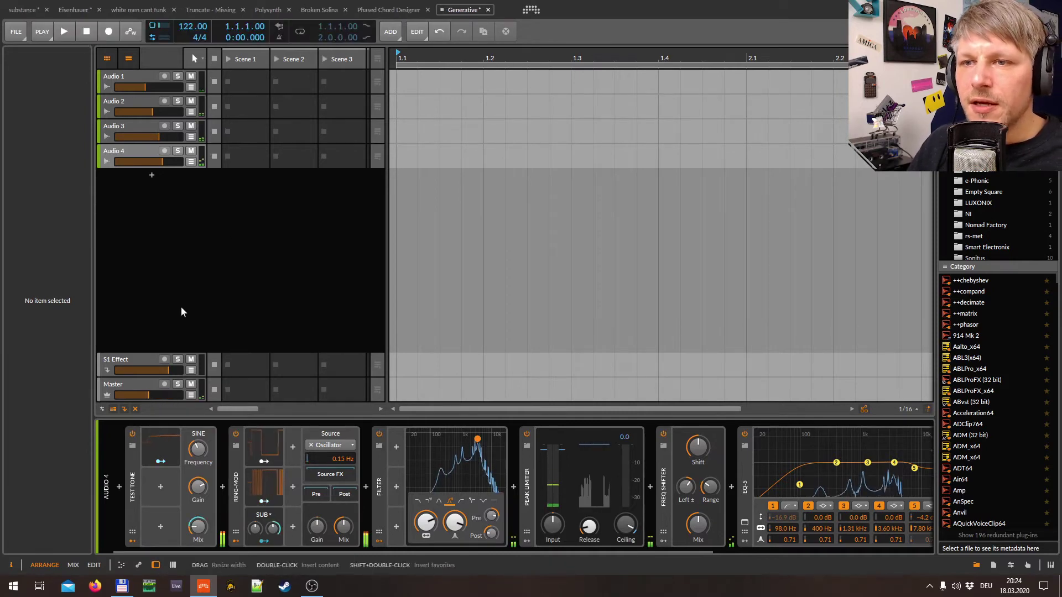
pyautogui.moveTo(146, 395); pyautogui.dragTo(163, 395)
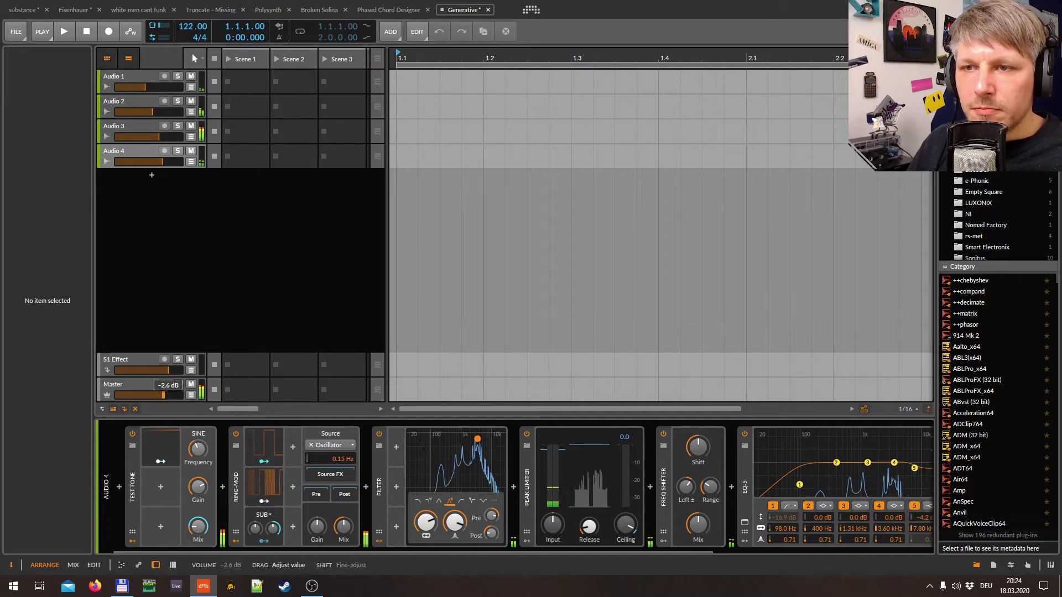
pyautogui.click(184, 276)
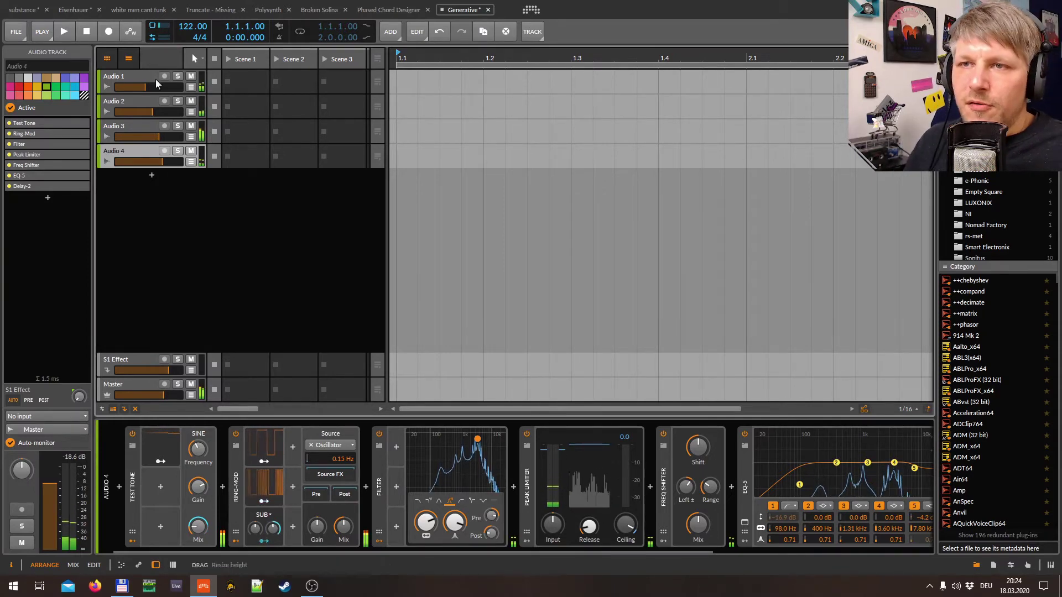
# Examine the device chains of the Audio 1, Master, Audio 2, Audio 3 and Audio 4 tracks, following Audio 1's chain from Test Tone to Reverb.
pyautogui.click(140, 77)
pyautogui.click(145, 476)
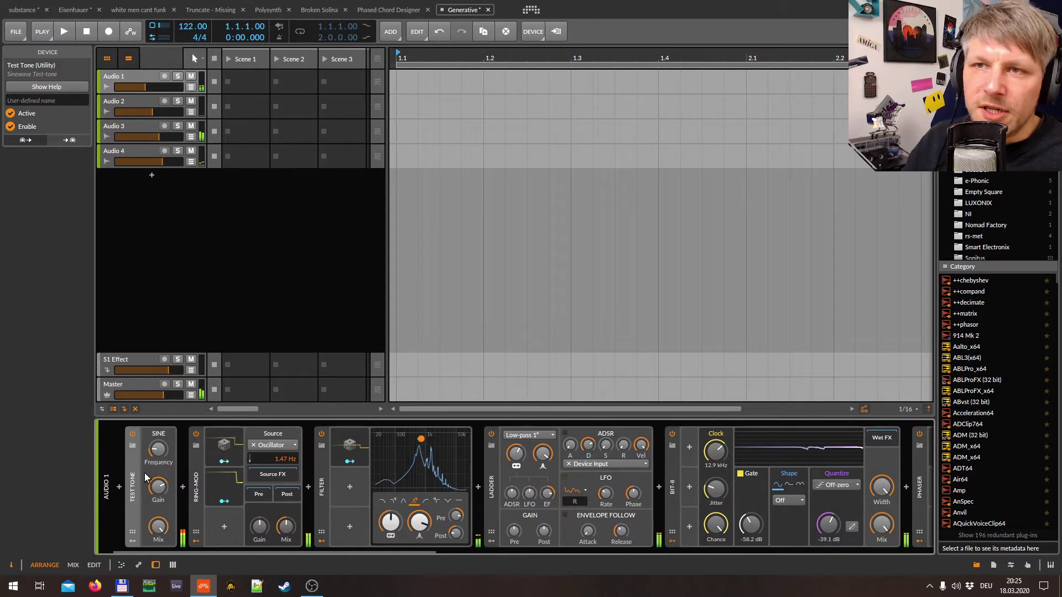
pyautogui.click(198, 297)
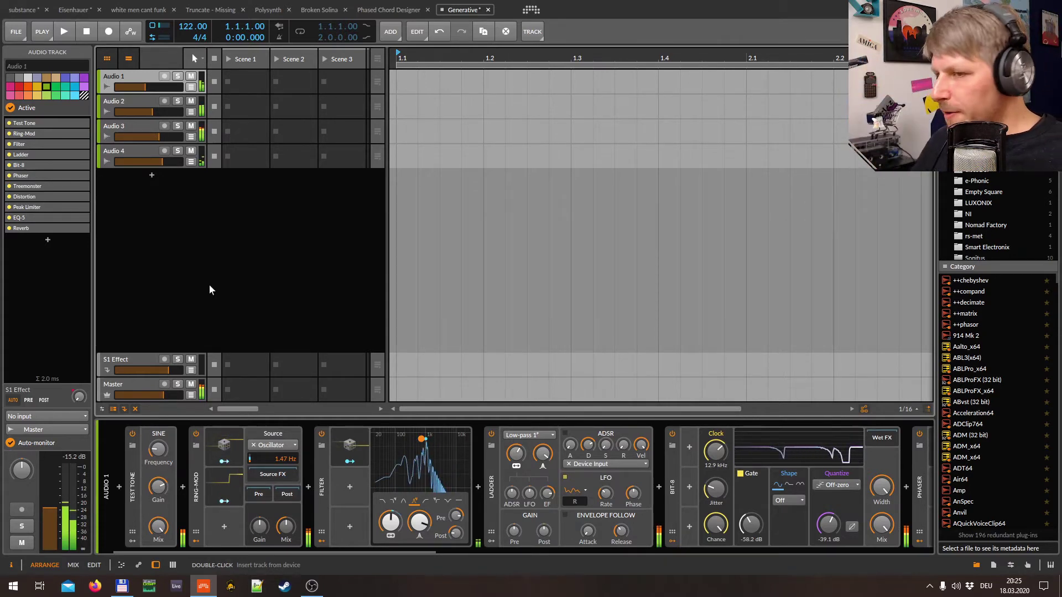
pyautogui.click(147, 385)
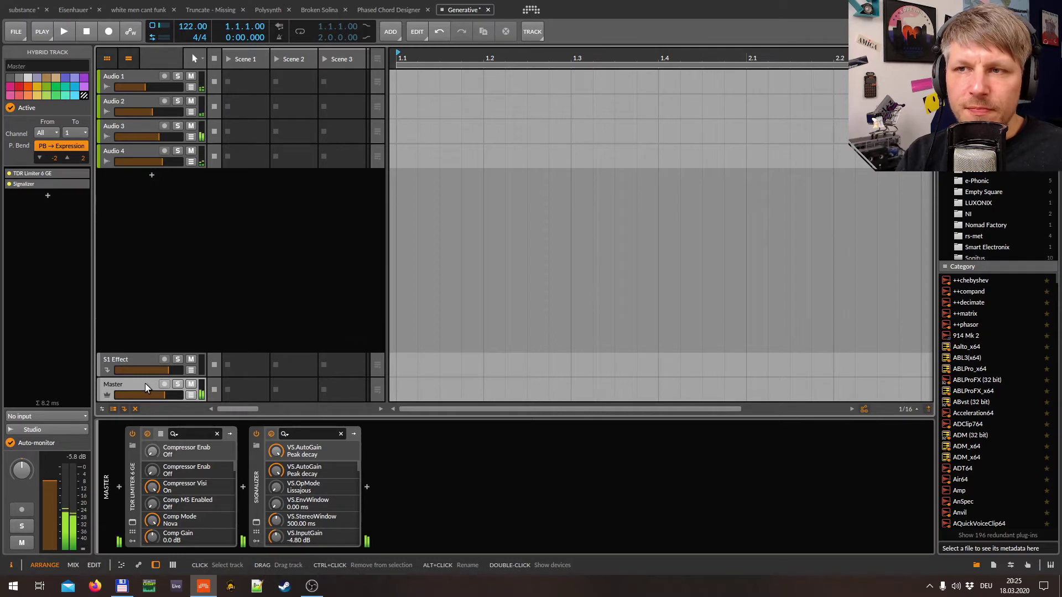
pyautogui.click(141, 79)
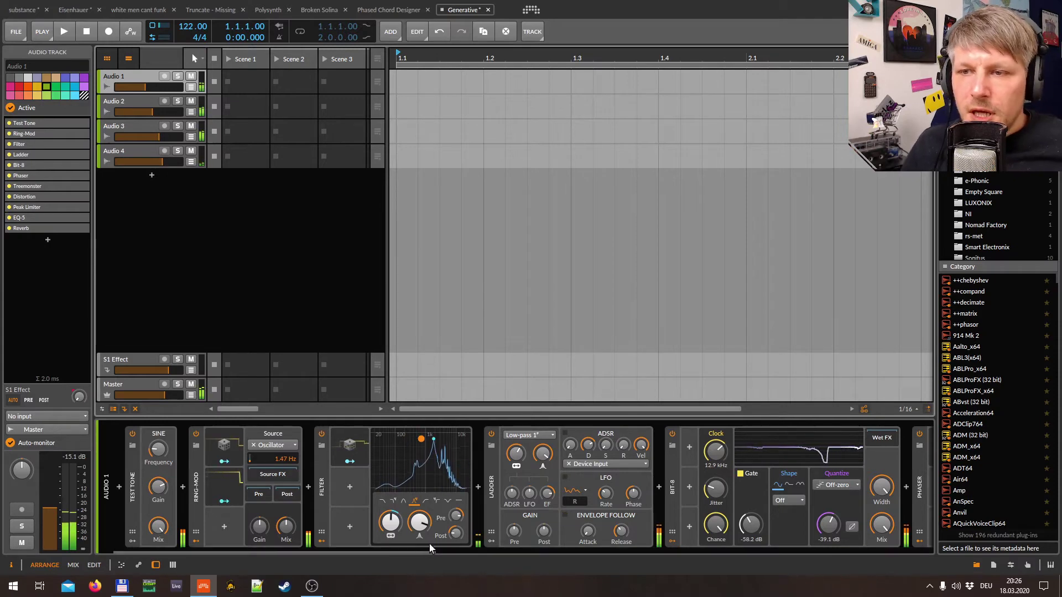
pyautogui.click(198, 480)
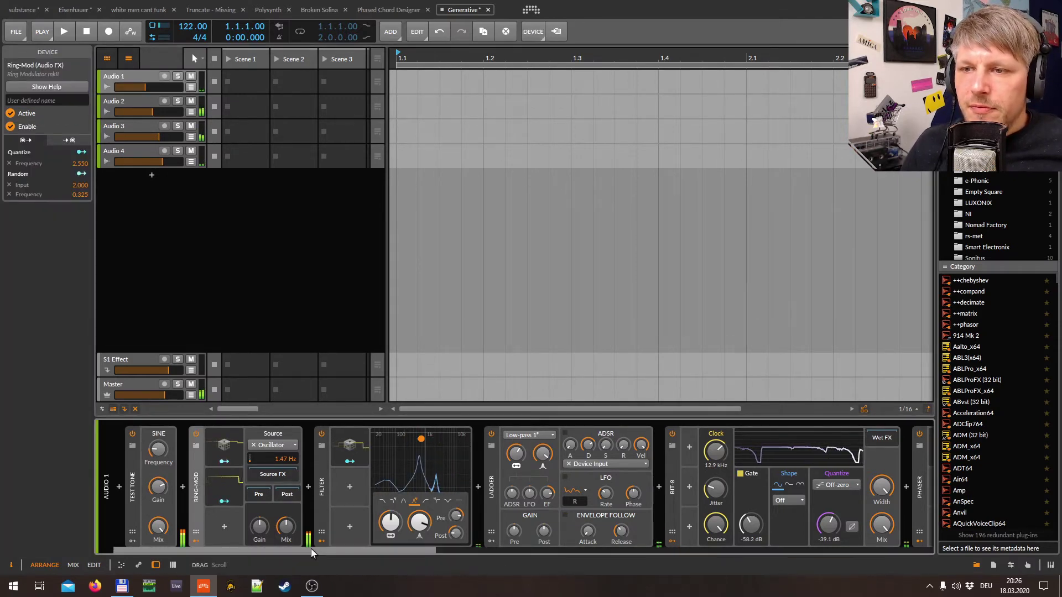
pyautogui.moveTo(311, 549); pyautogui.dragTo(864, 548)
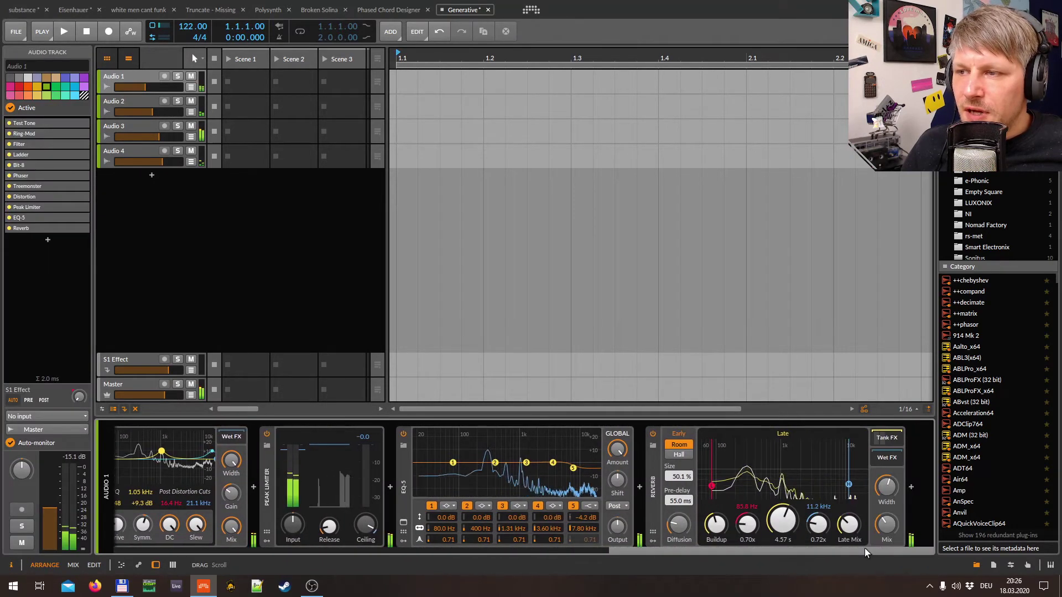
pyautogui.click(137, 99)
pyautogui.click(140, 130)
pyautogui.click(138, 155)
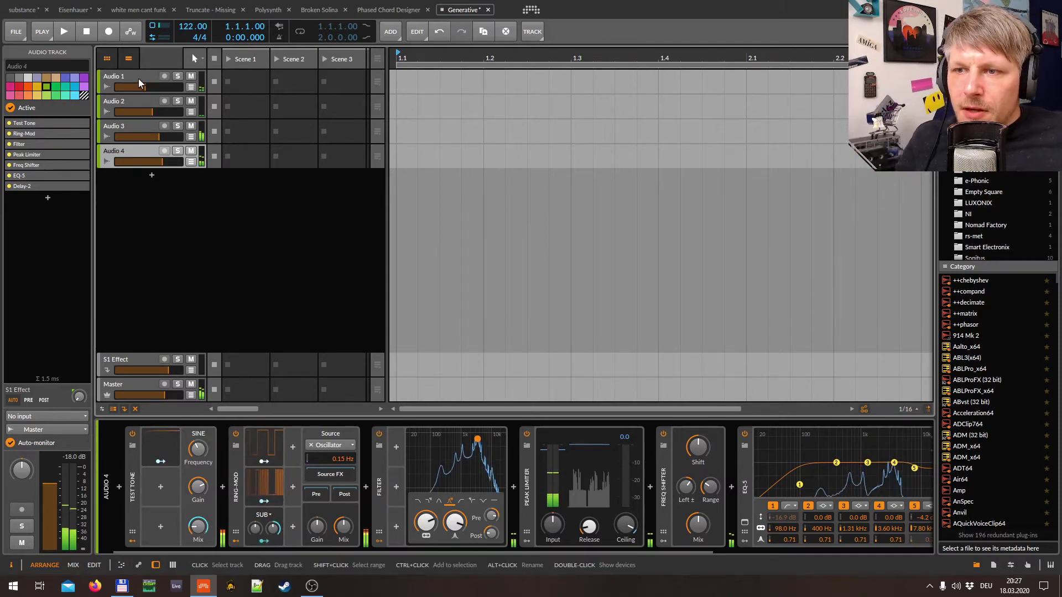
pyautogui.click(131, 124)
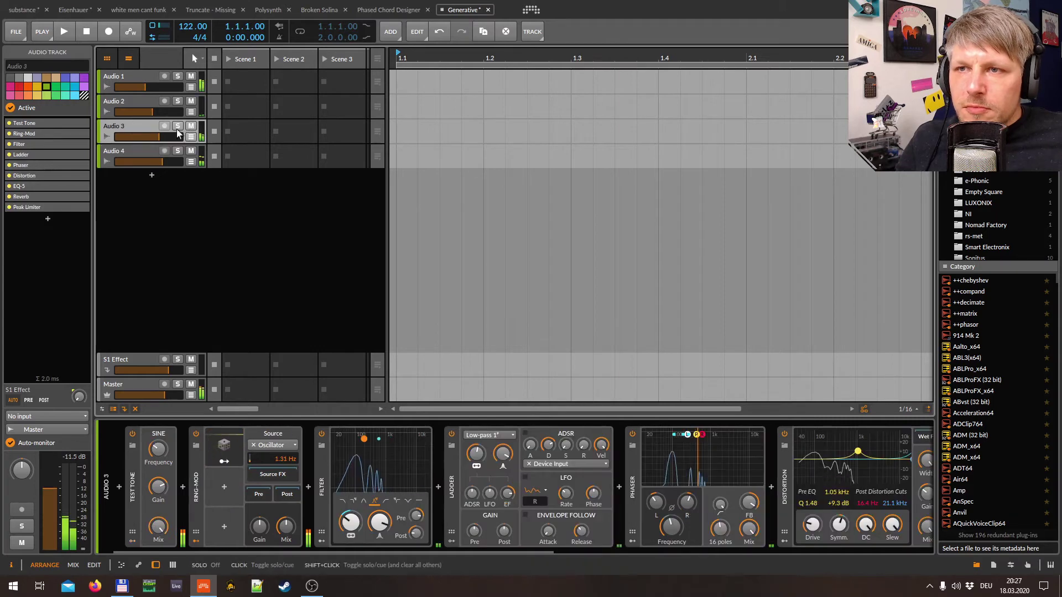
# Solo the Audio 1 track and raise its volume.
pyautogui.click(170, 77)
pyautogui.click(177, 76)
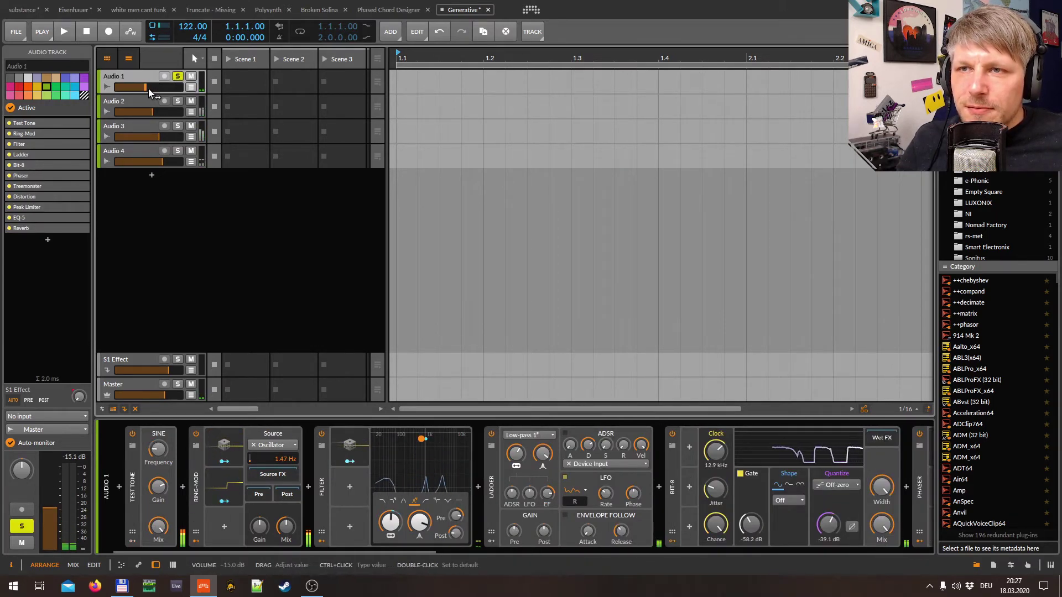
pyautogui.moveTo(149, 88); pyautogui.dragTo(161, 89)
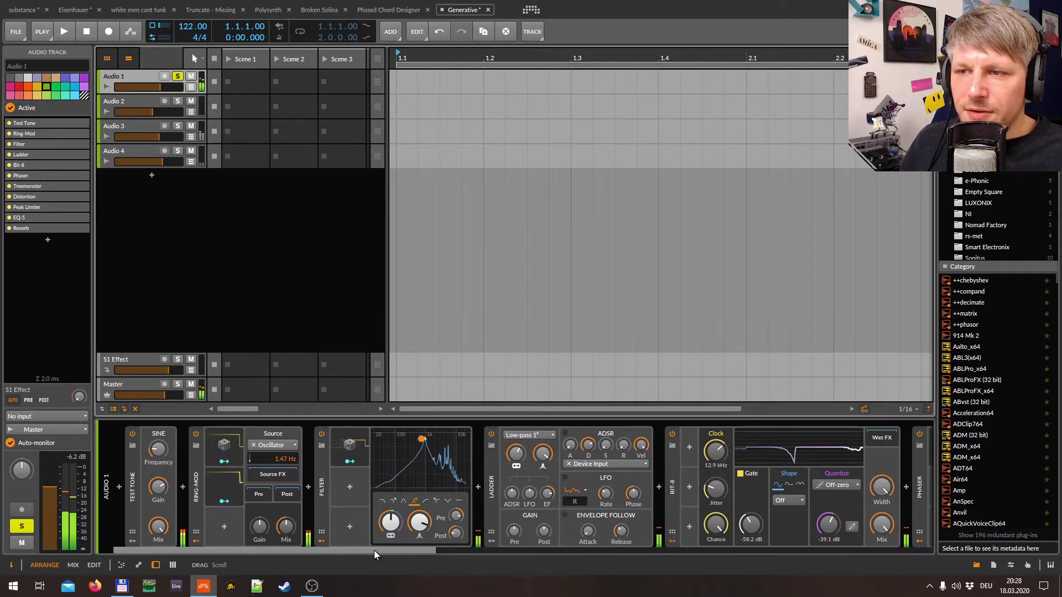
# Switch off Audio 1's Distortion, Treemonster, Phaser, Bit-8 and Ladder devices and open the Filter's Random modulator.
pyautogui.moveTo(373, 550); pyautogui.dragTo(658, 563)
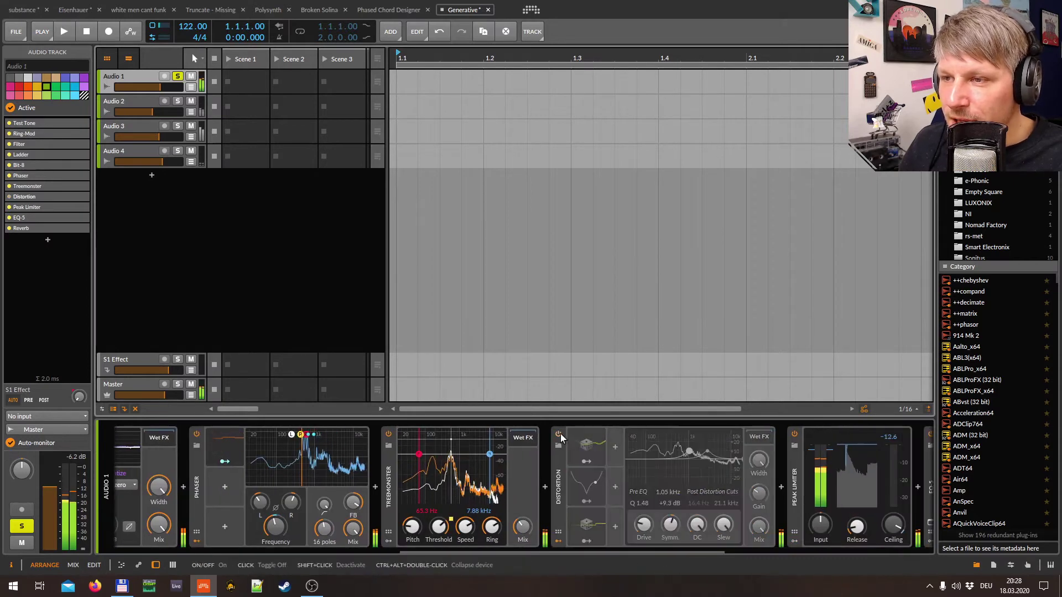
pyautogui.moveTo(580, 556); pyautogui.dragTo(515, 552)
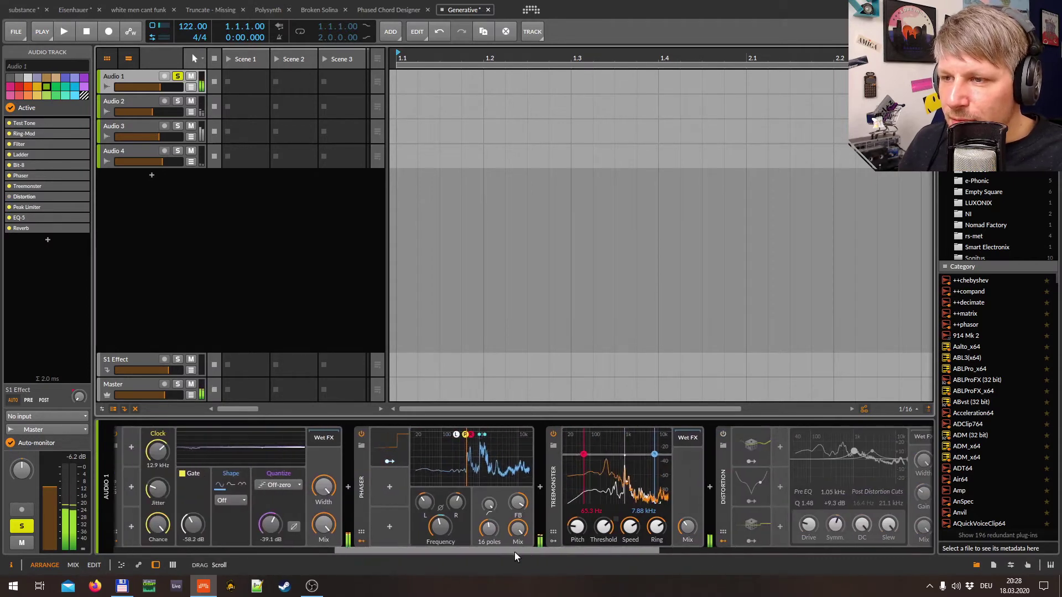
pyautogui.click(557, 436)
pyautogui.click(361, 435)
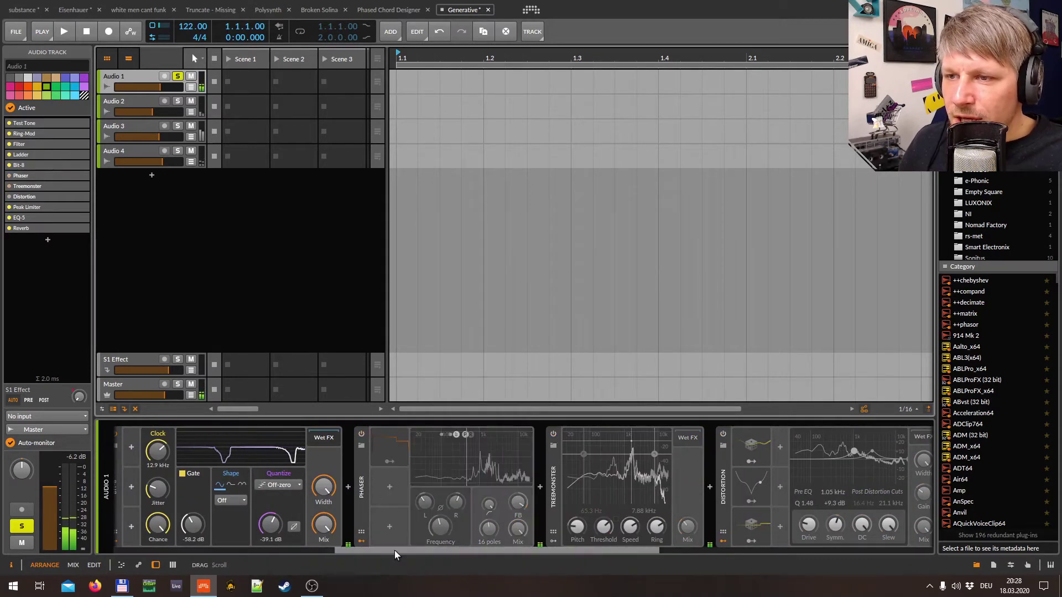
pyautogui.moveTo(394, 550); pyautogui.dragTo(344, 509)
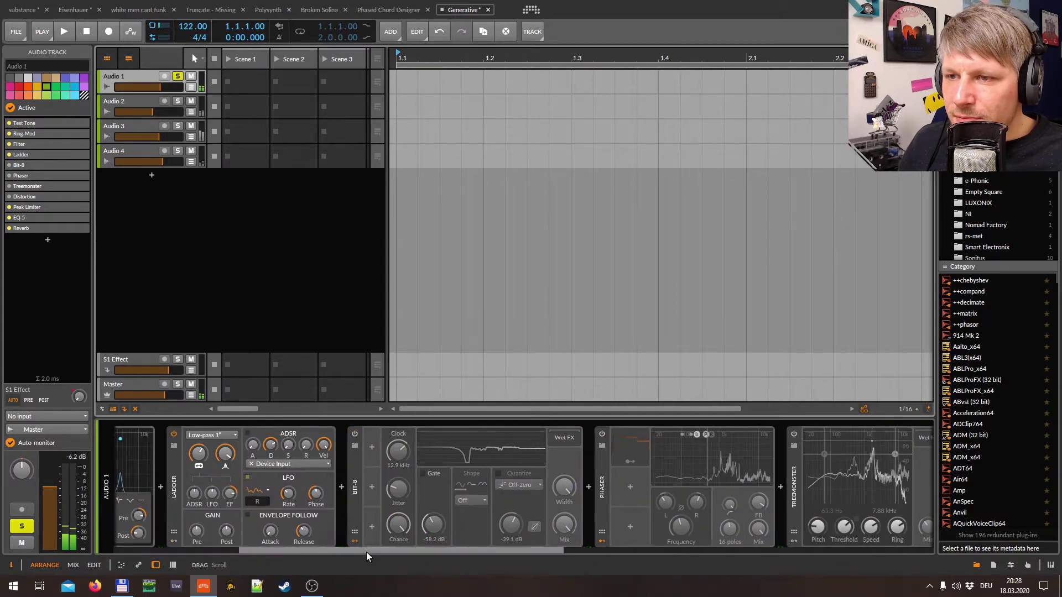
pyautogui.moveTo(362, 552); pyautogui.dragTo(228, 547)
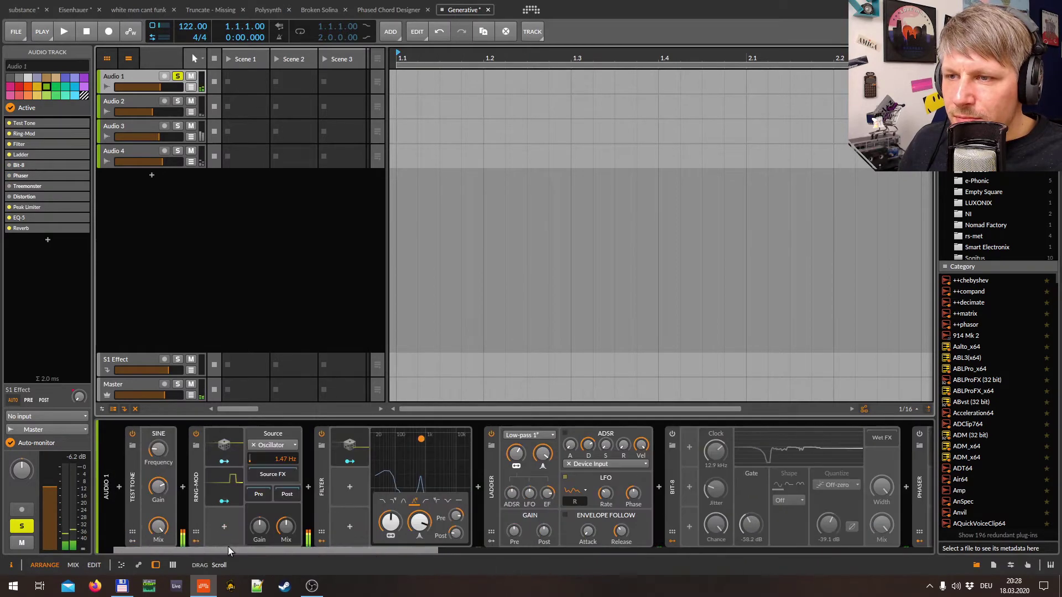
pyautogui.click(492, 434)
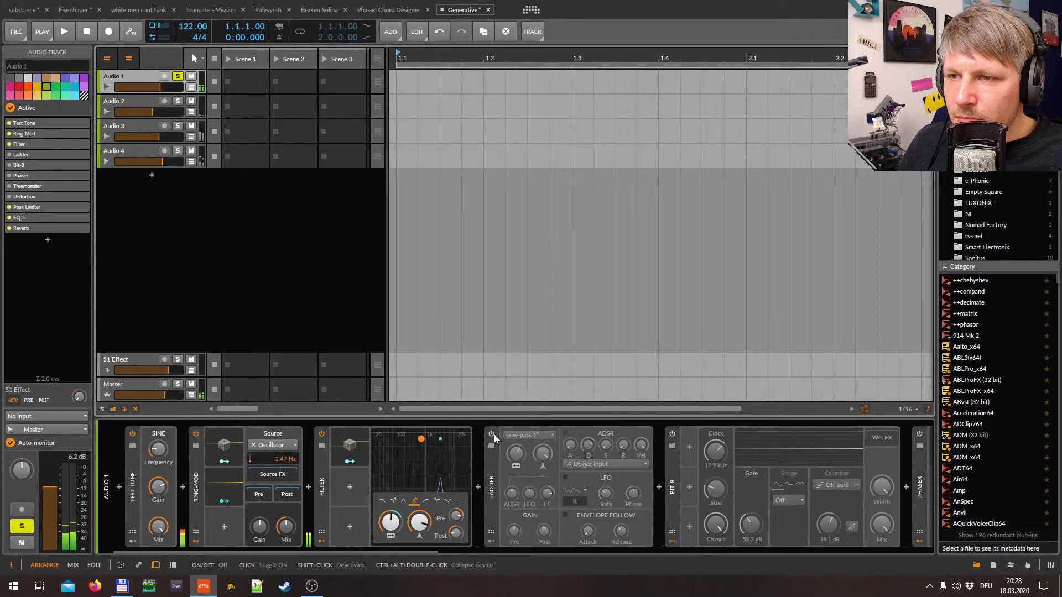
pyautogui.click(358, 450)
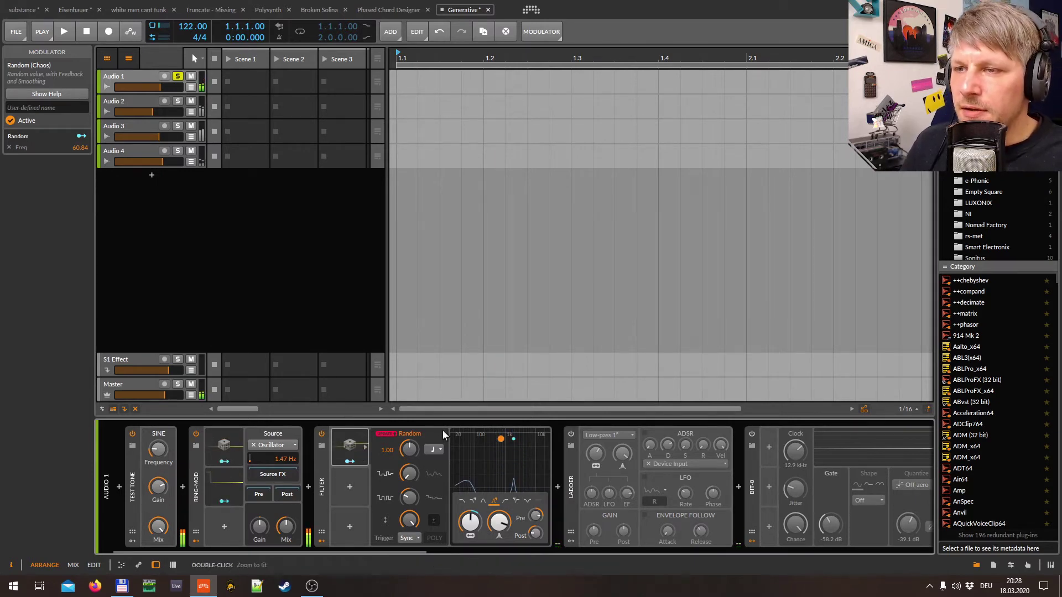
# Switch Audio 1's Ladder, Bit-8, Phaser, Treemonster and Distortion devices back on and look through the rest of the chain.
pyautogui.click(323, 493)
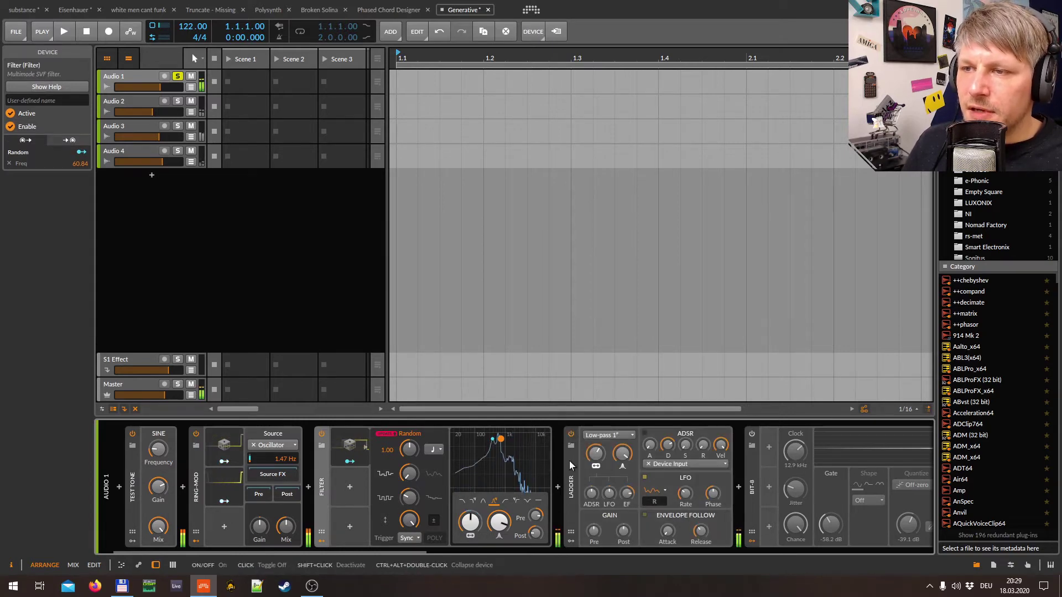
pyautogui.click(752, 436)
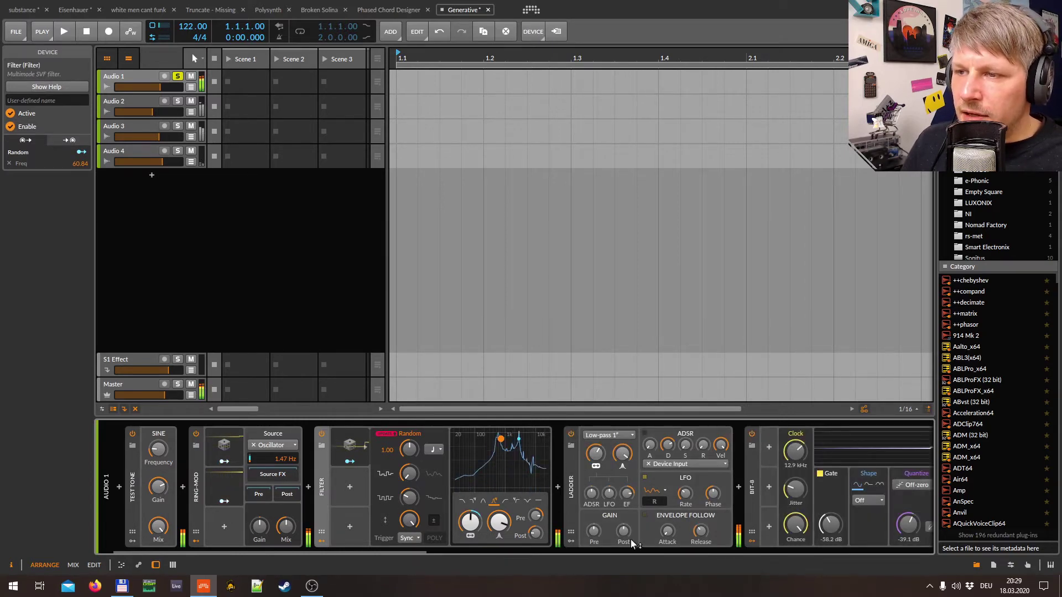
pyautogui.moveTo(410, 551); pyautogui.dragTo(564, 550)
pyautogui.click(594, 435)
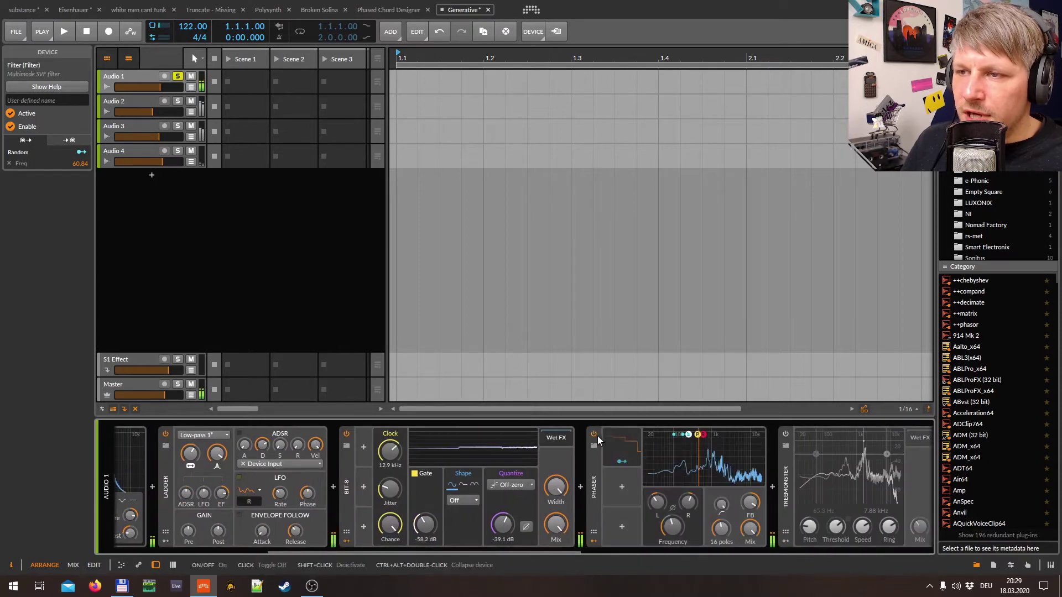
pyautogui.click(785, 435)
pyautogui.moveTo(563, 553); pyautogui.dragTo(762, 544)
pyautogui.click(397, 433)
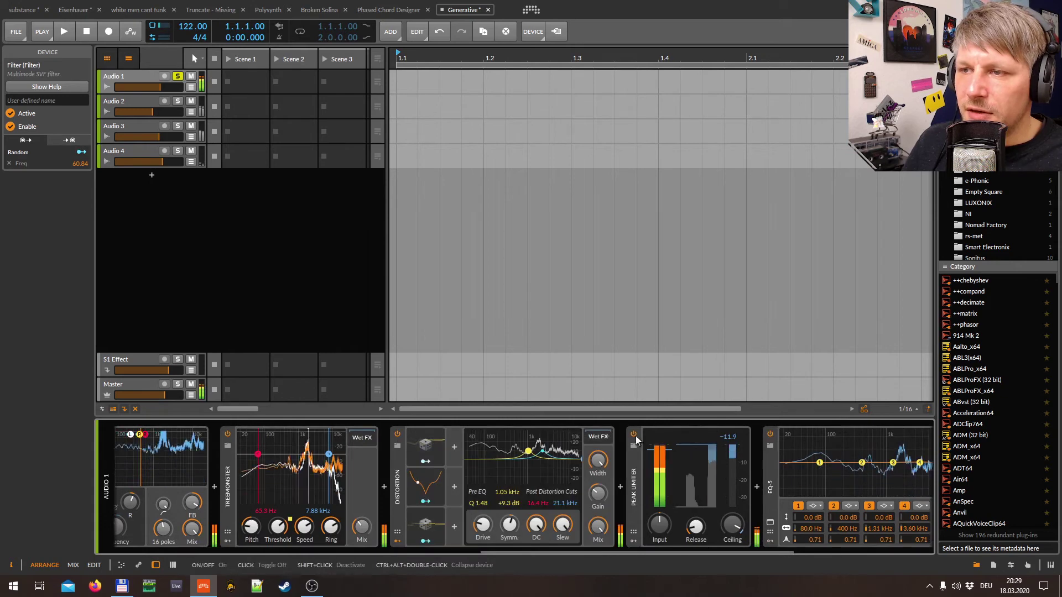
pyautogui.moveTo(616, 550); pyautogui.dragTo(756, 550)
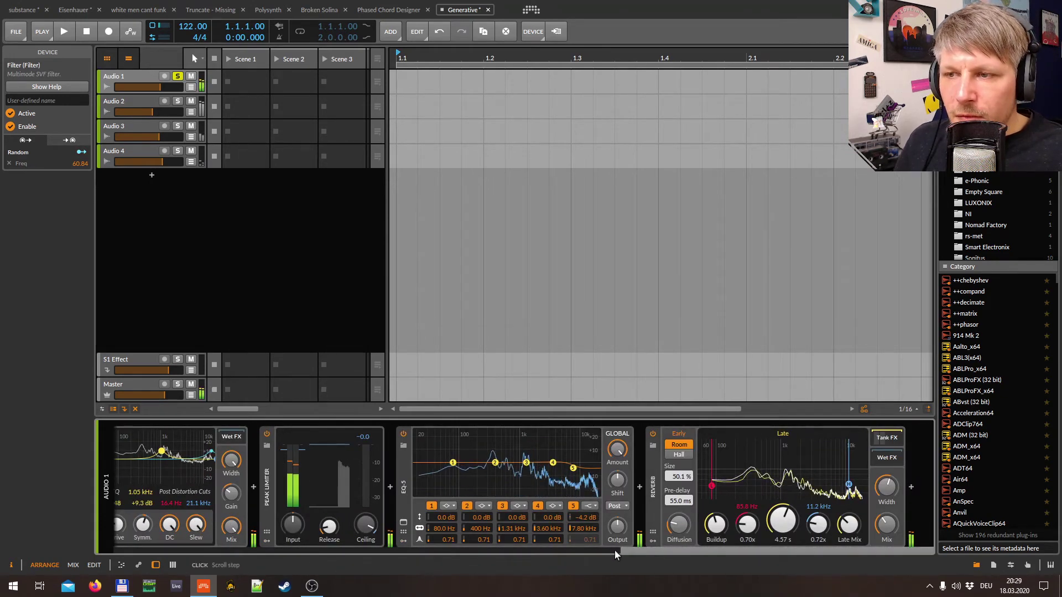
pyautogui.moveTo(640, 552); pyautogui.dragTo(443, 553)
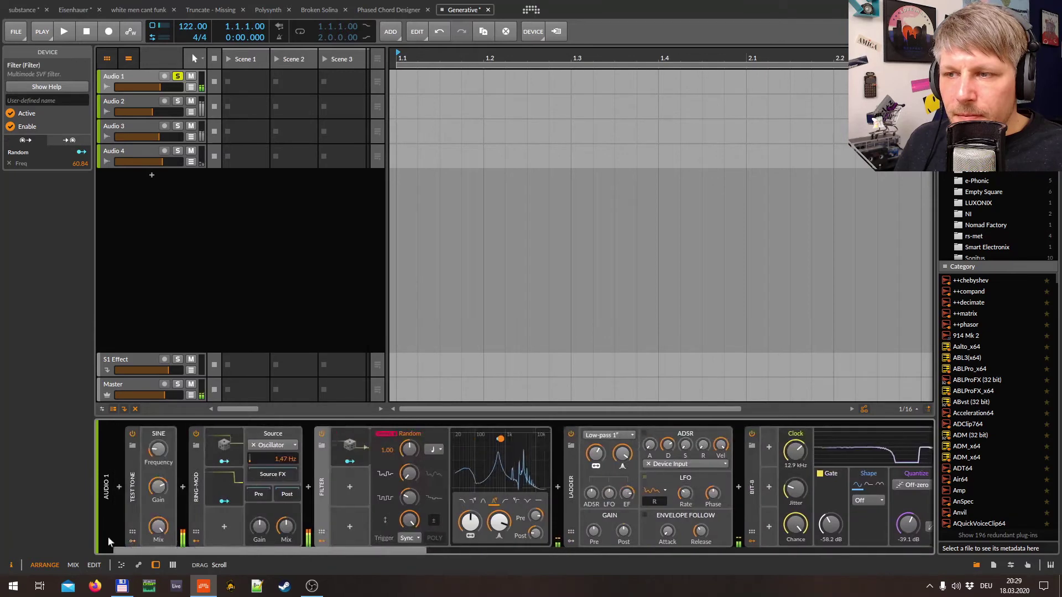
# Turn off the solo on Audio 1 and lower its volume in the mix.
pyautogui.click(178, 77)
pyautogui.click(145, 100)
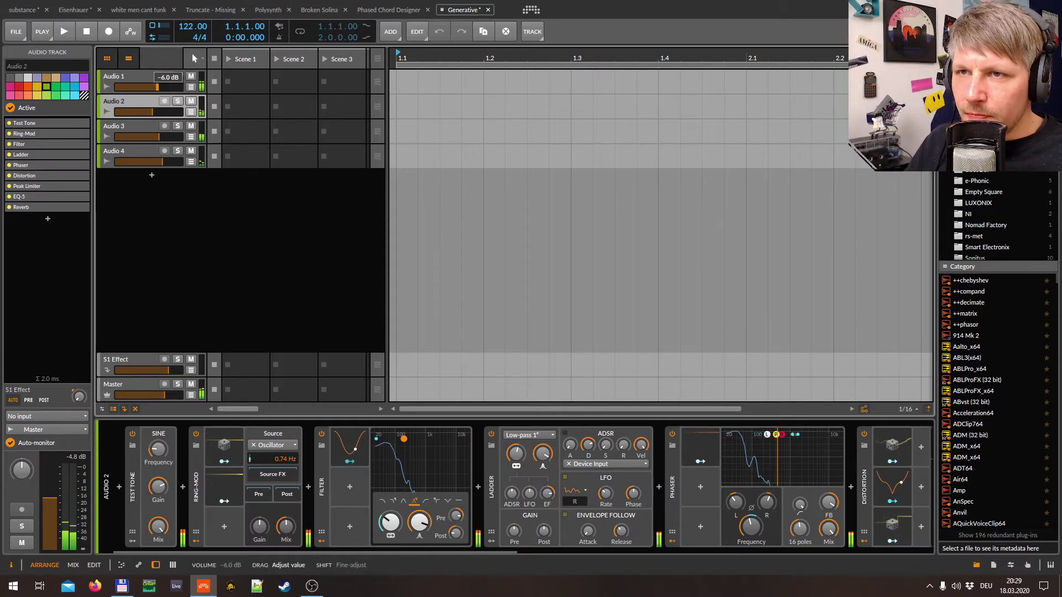
pyautogui.moveTo(160, 88); pyautogui.dragTo(153, 87)
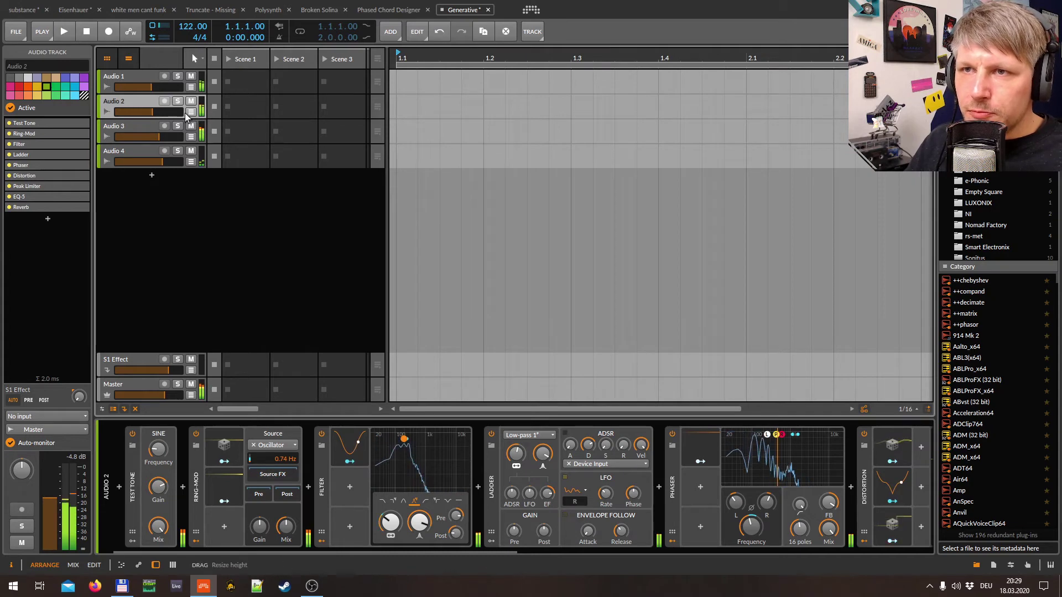
# Compare the device chains of the four audio tracks and inspect Audio 1's Filter device.
pyautogui.click(149, 127)
pyautogui.click(144, 150)
pyautogui.click(147, 131)
pyautogui.click(143, 103)
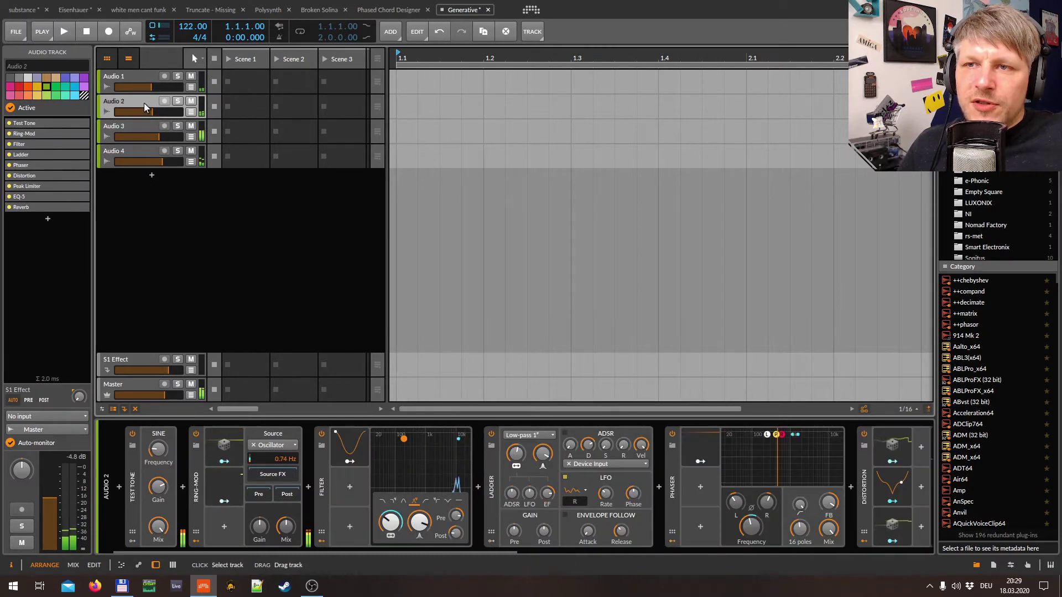
pyautogui.click(144, 77)
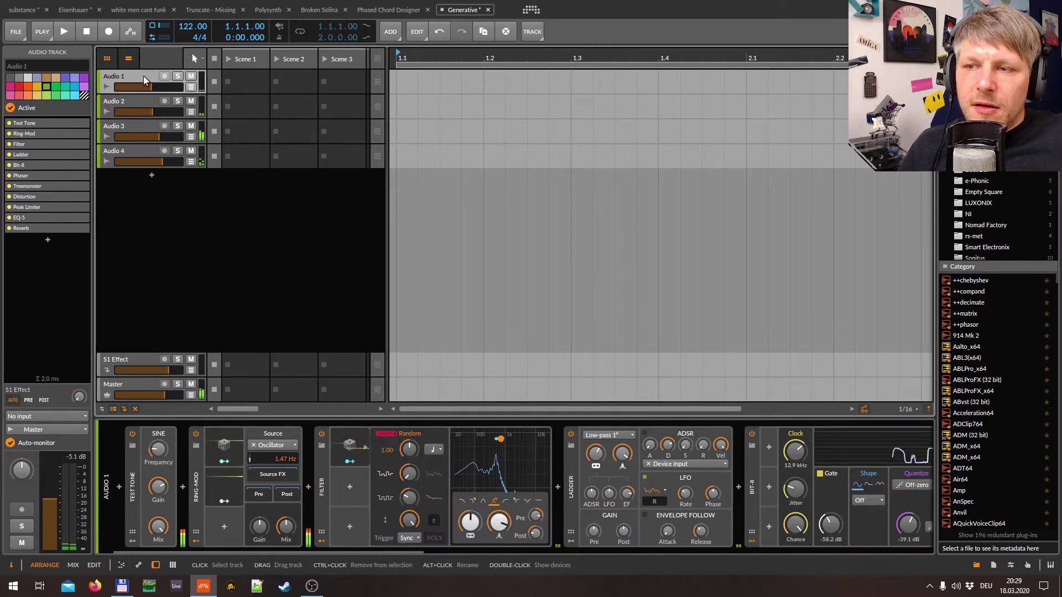
pyautogui.click(318, 477)
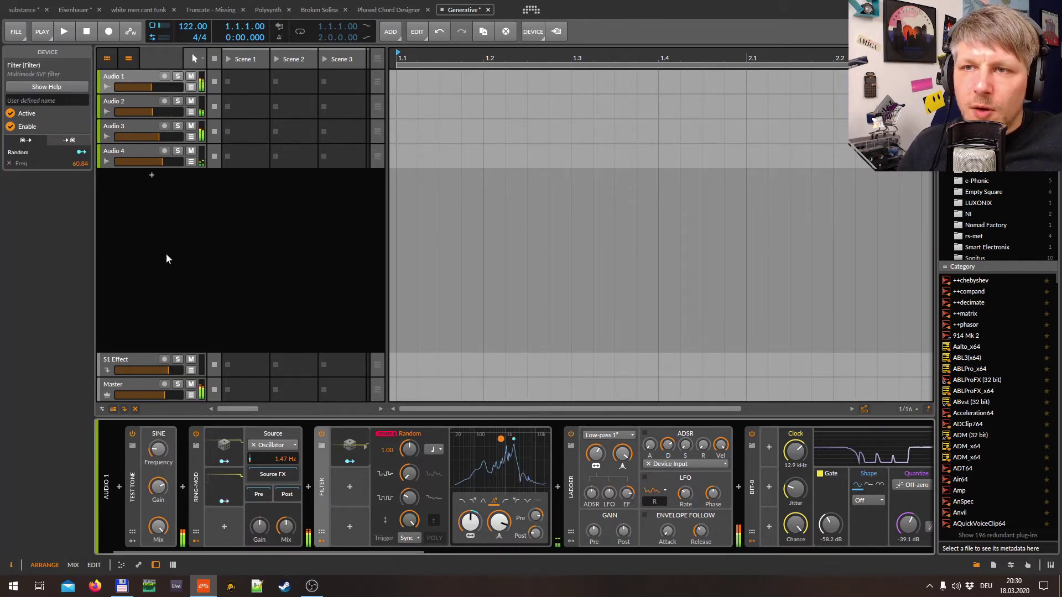
# Lower the Master volume, then switch to the white men cant funk project and activate its audio engine.
pyautogui.moveTo(165, 395); pyautogui.dragTo(149, 395)
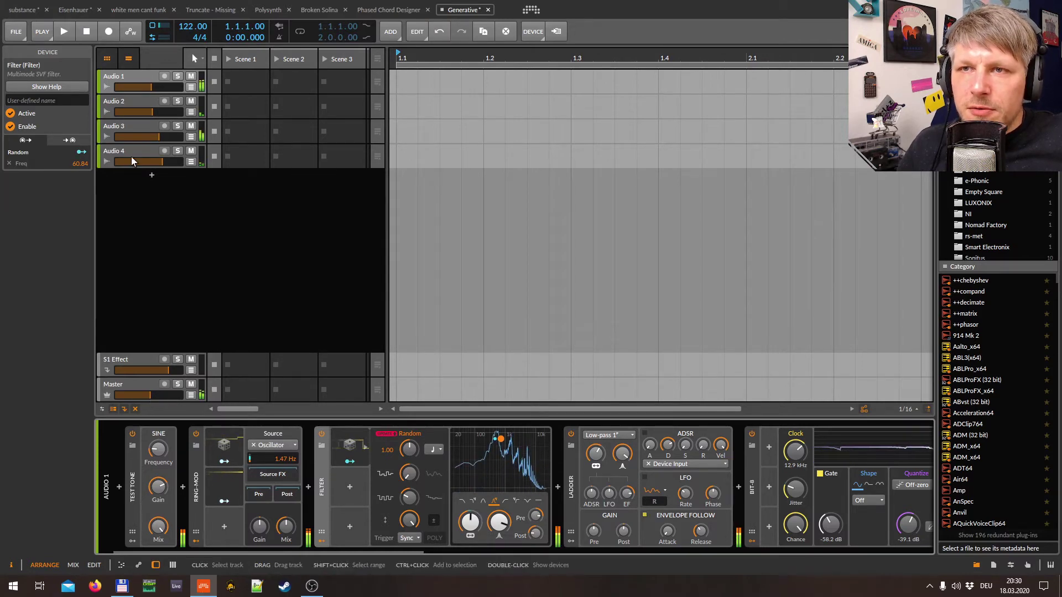
pyautogui.click(135, 11)
pyautogui.click(94, 32)
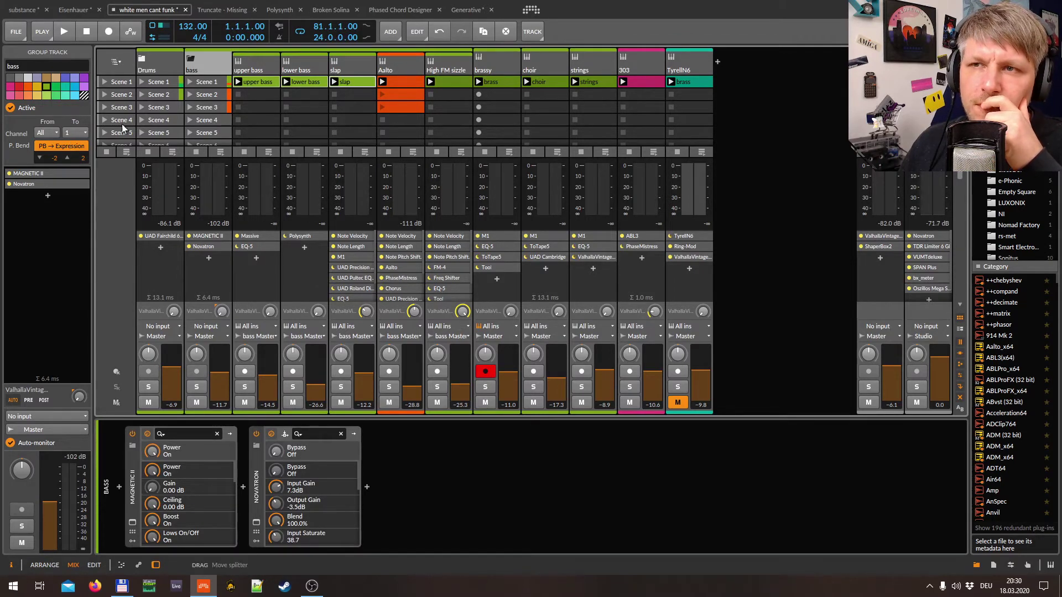
# Switch to the Truncate - Missing project and activate its audio engine.
pyautogui.click(237, 11)
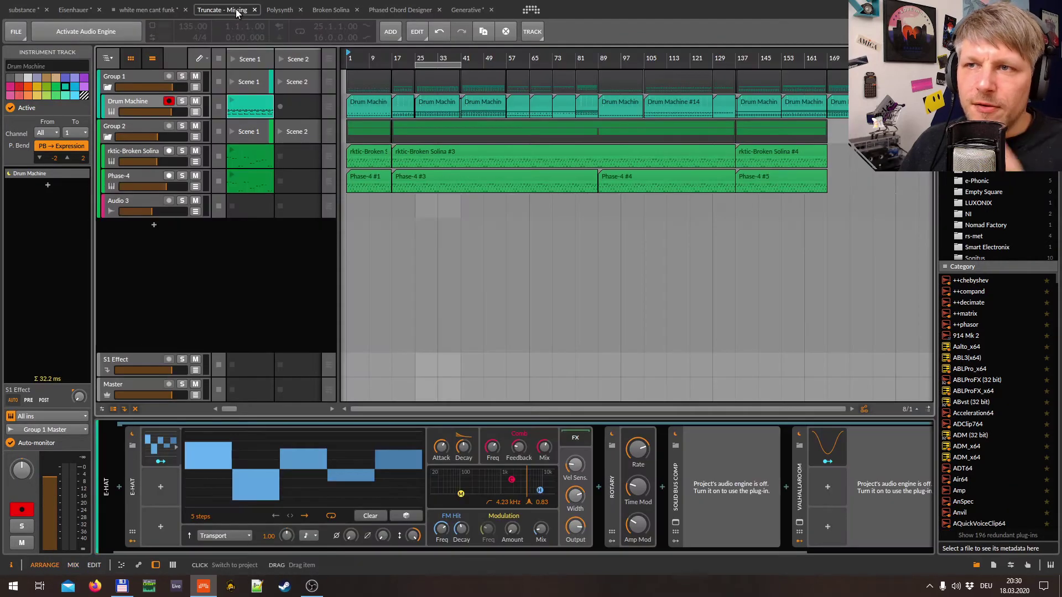
pyautogui.click(99, 31)
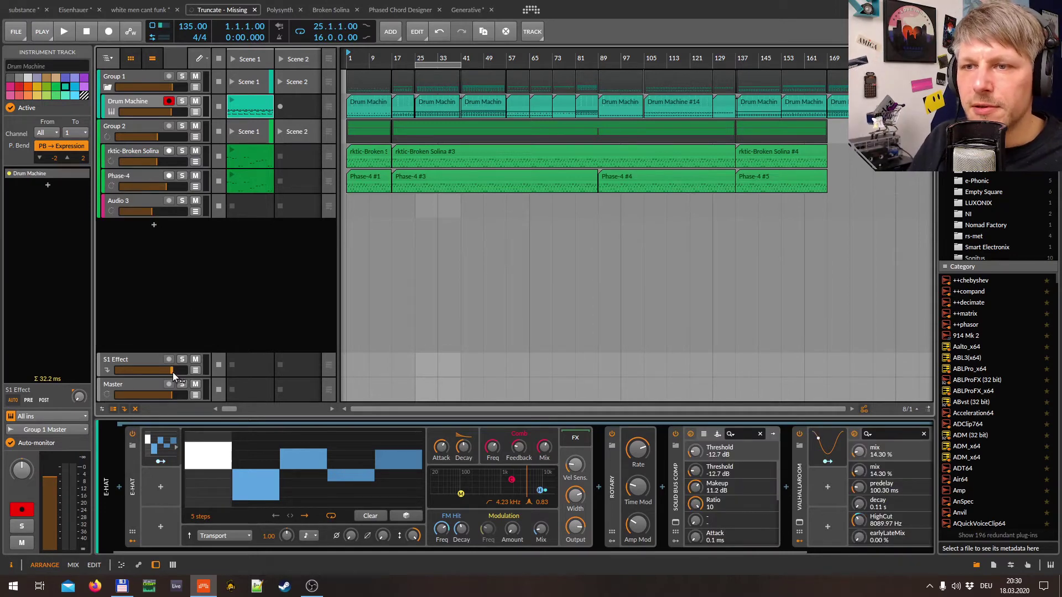
# Play the arrangement from bar 25 and adjust the Master volume.
pyautogui.moveTo(178, 398); pyautogui.dragTo(166, 399)
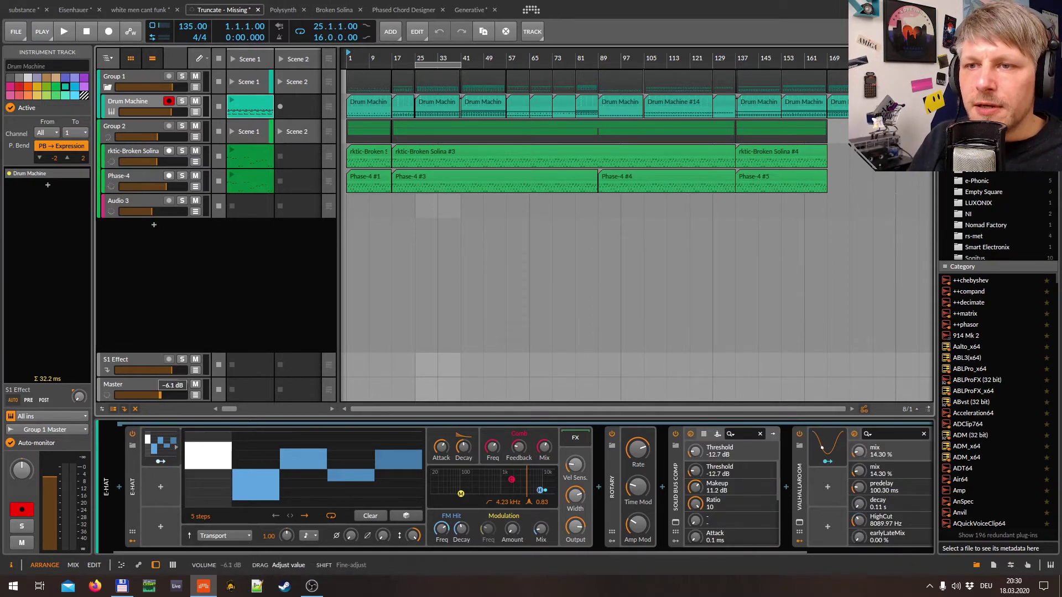
pyautogui.click(420, 59)
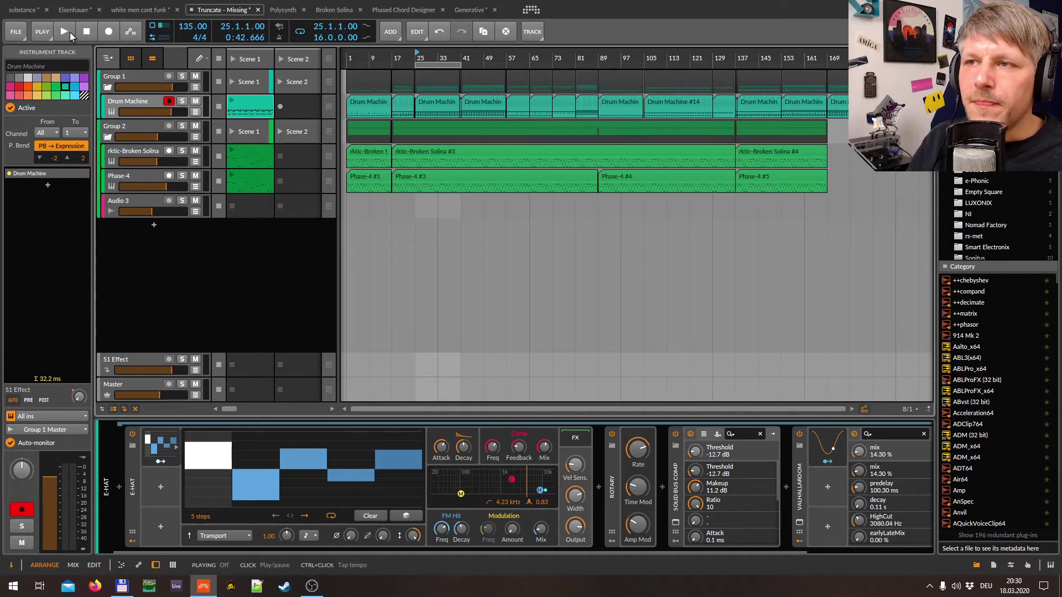
pyautogui.click(70, 33)
pyautogui.moveTo(152, 397); pyautogui.dragTo(171, 395)
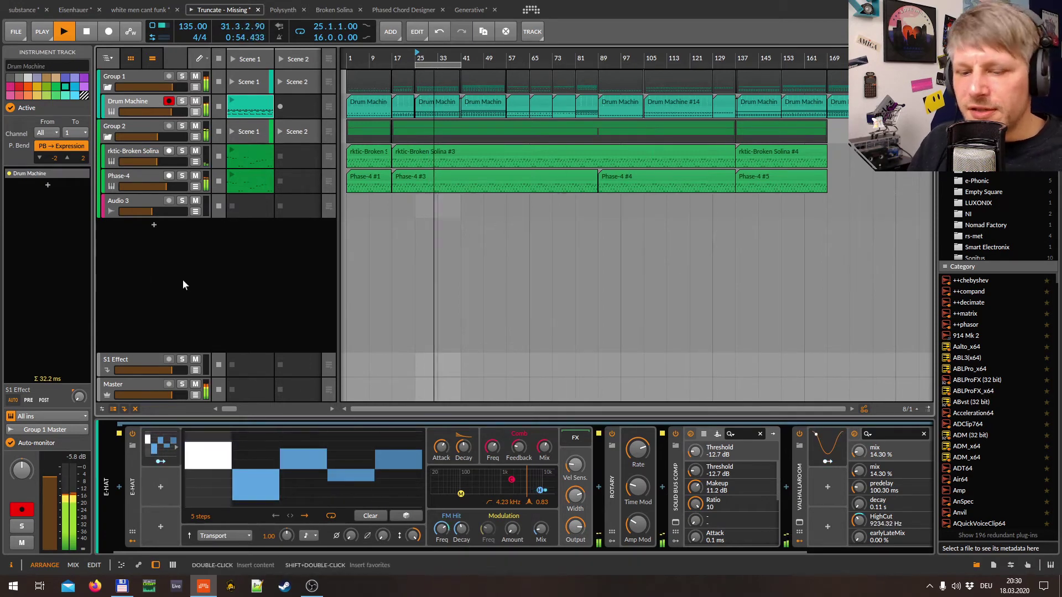
# Show the Freq Shifter in the Clap 01 drum chain in the mix view, and solo Clap 01 and Group 1.
pyautogui.hotkey('alt', '2')
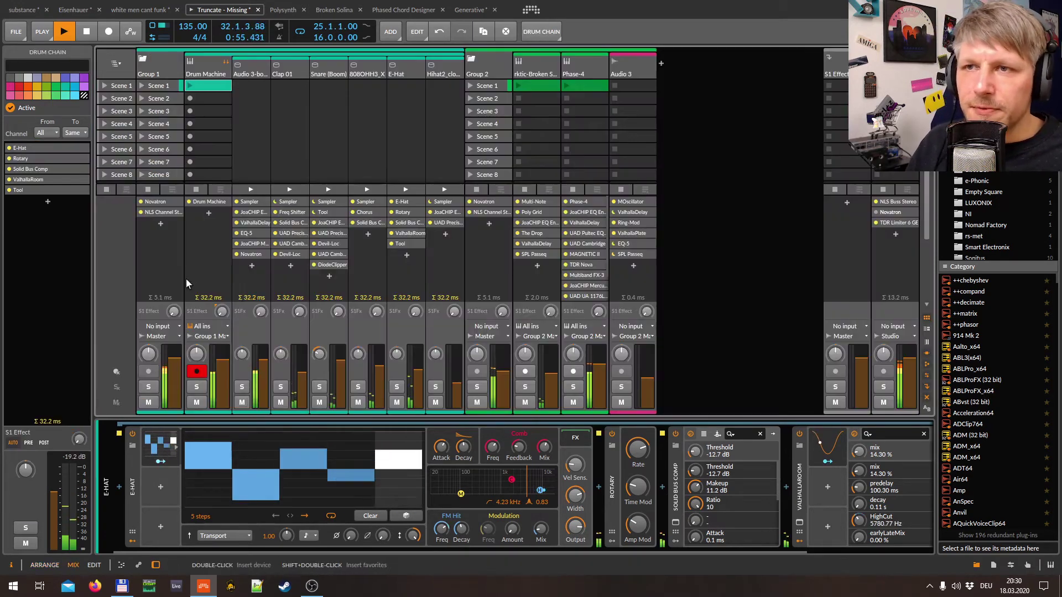
pyautogui.click(298, 70)
pyautogui.click(292, 212)
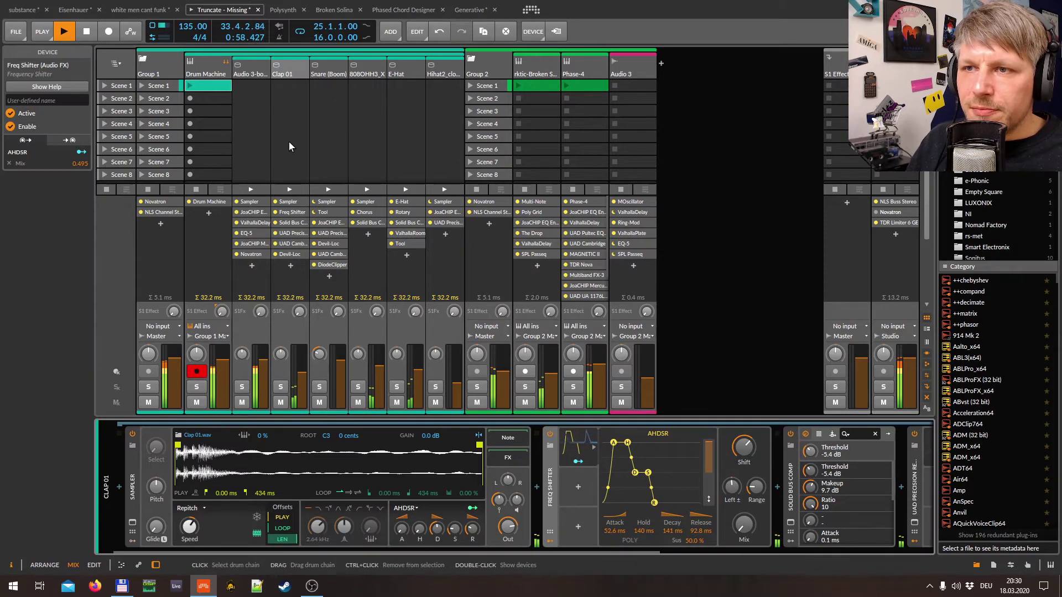
pyautogui.click(280, 386)
pyautogui.click(149, 387)
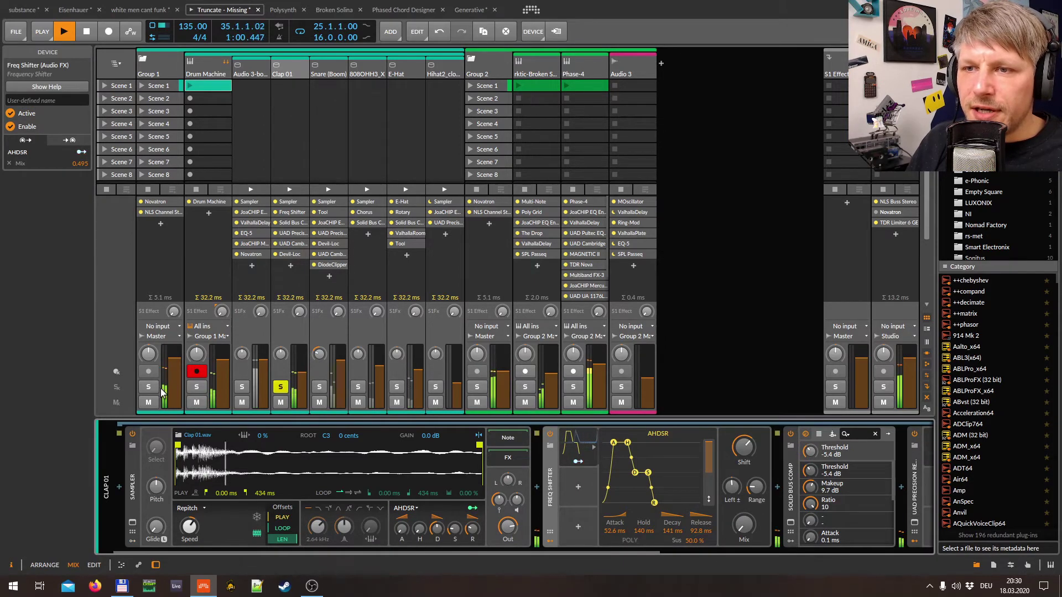
pyautogui.moveTo(281, 354); pyautogui.dragTo(280, 354)
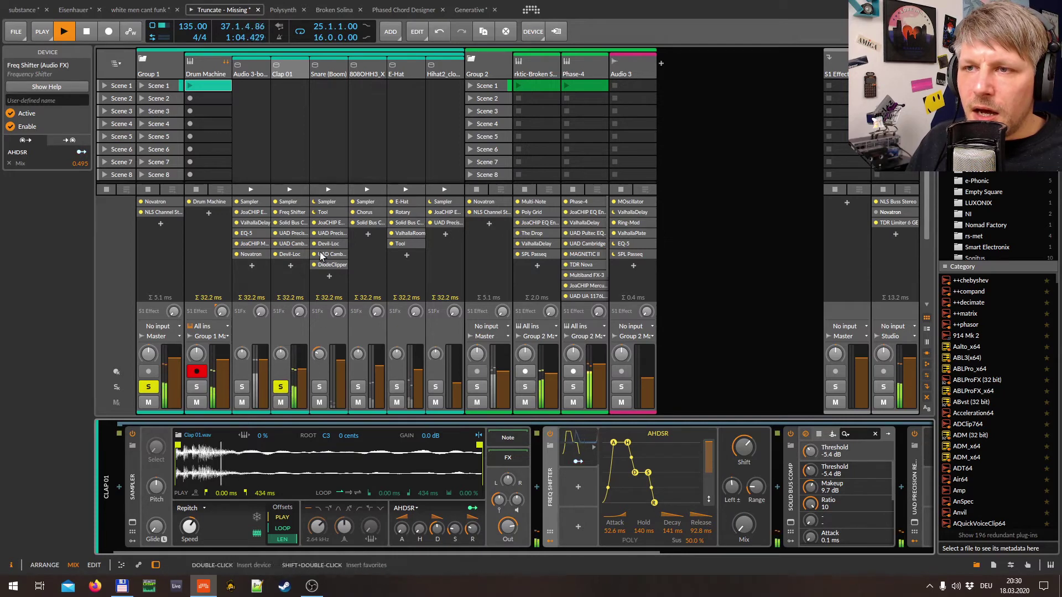
# Display Clap 01's UAD Precision Reflection Engine and compare the clap with the Freq Shifter disabled and re-enabled.
pyautogui.click(304, 233)
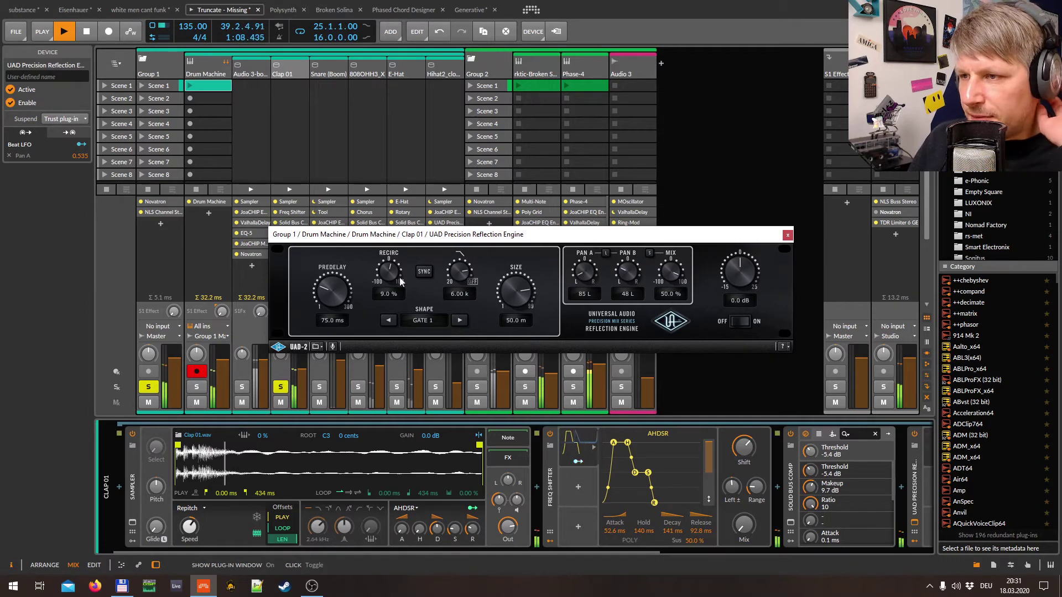
pyautogui.click(550, 485)
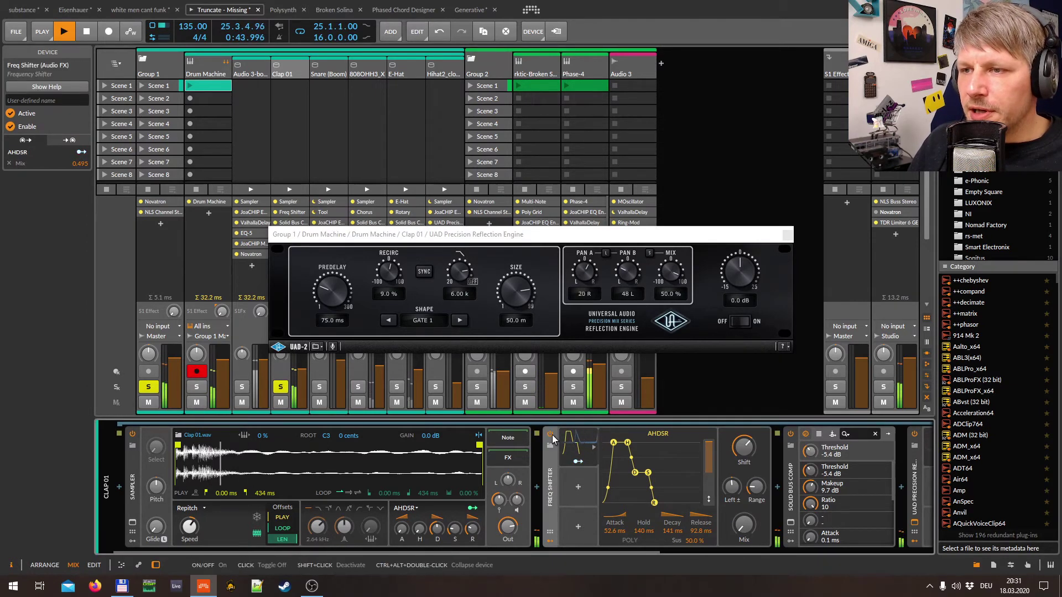
pyautogui.click(551, 435)
pyautogui.moveTo(474, 234); pyautogui.dragTo(484, 146)
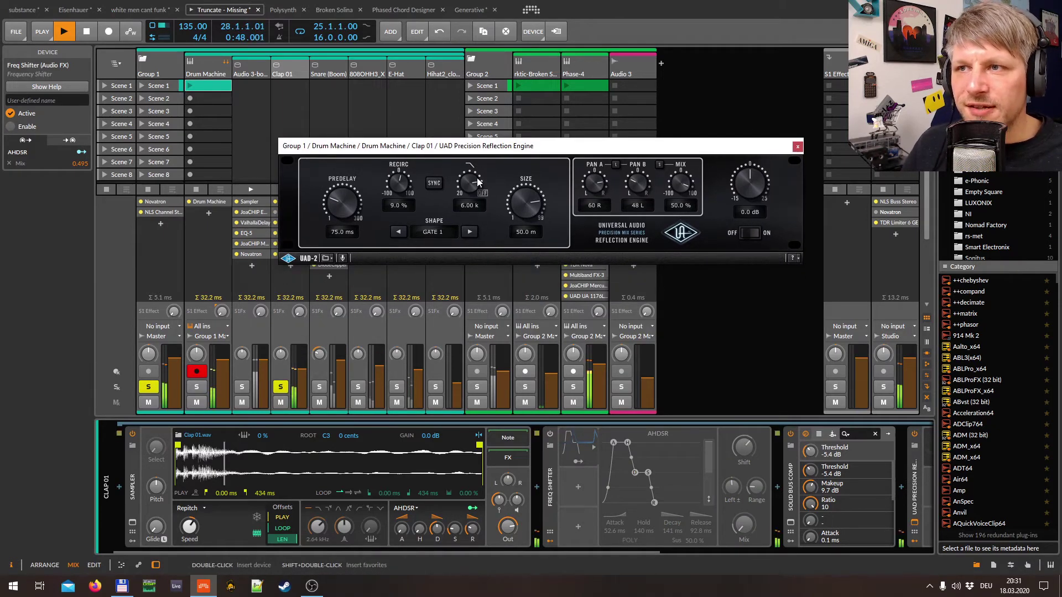
pyautogui.click(552, 434)
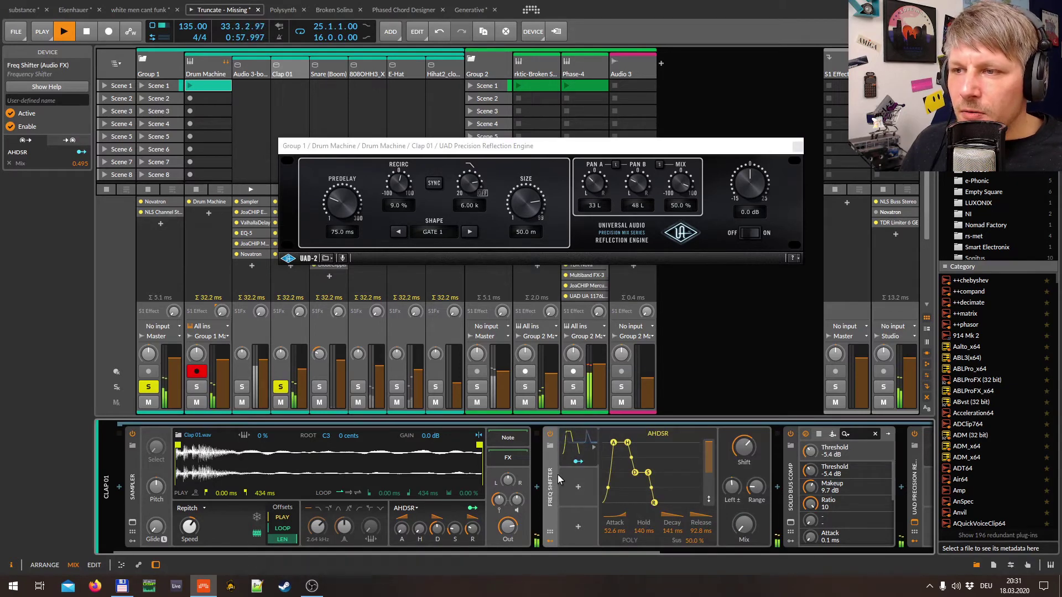
# Replace the Freq Shifter's AHDSR modulator with a new AHDSR and close the Reflection Engine window.
pyautogui.click(578, 452)
pyautogui.press('Delete')
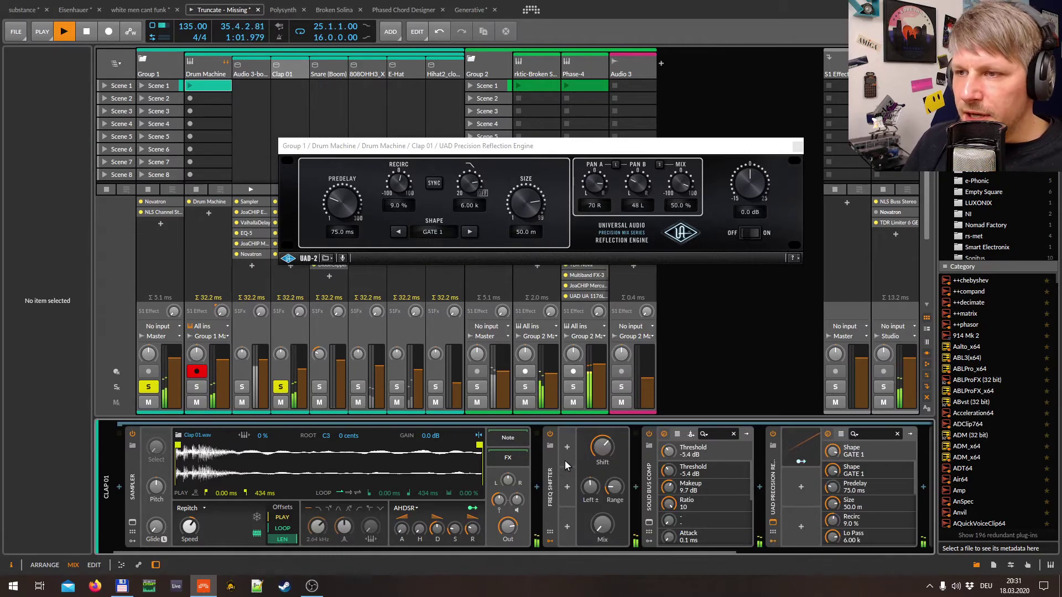
pyautogui.click(570, 451)
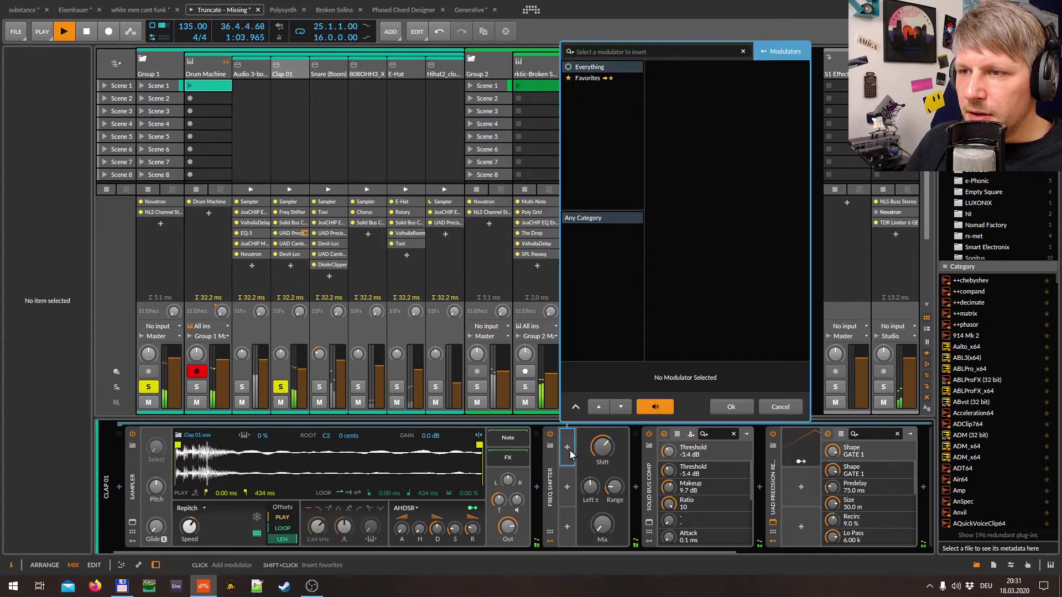
pyautogui.write('ahd')
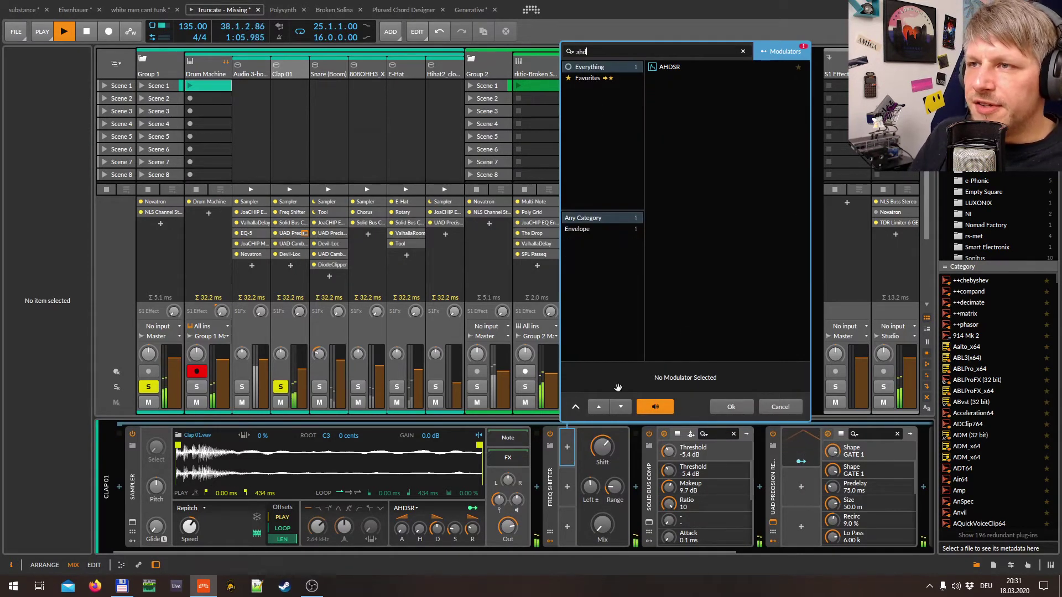
pyautogui.doubleClick(698, 67)
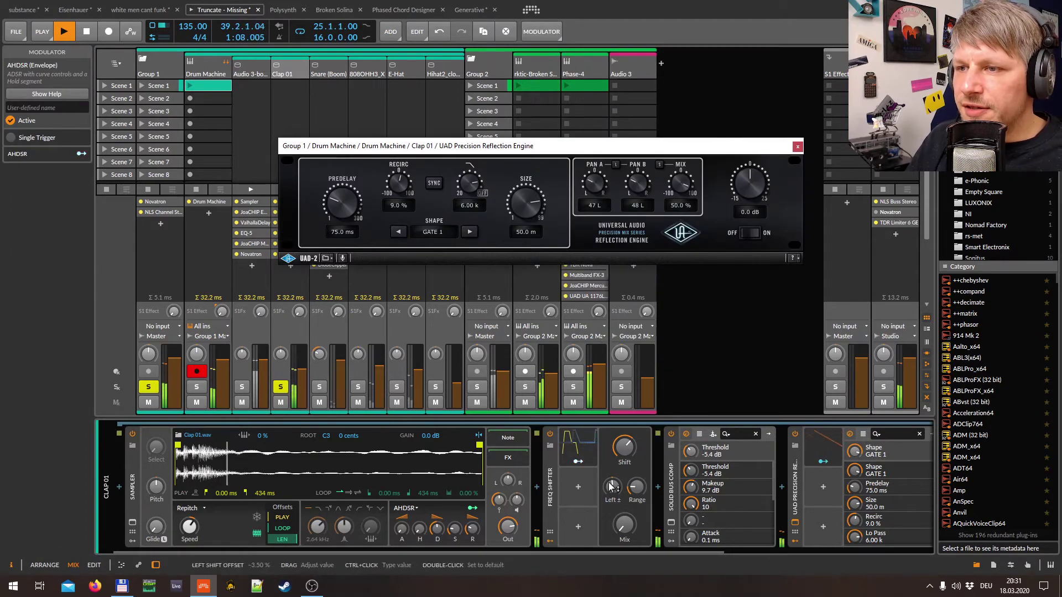
pyautogui.click(797, 146)
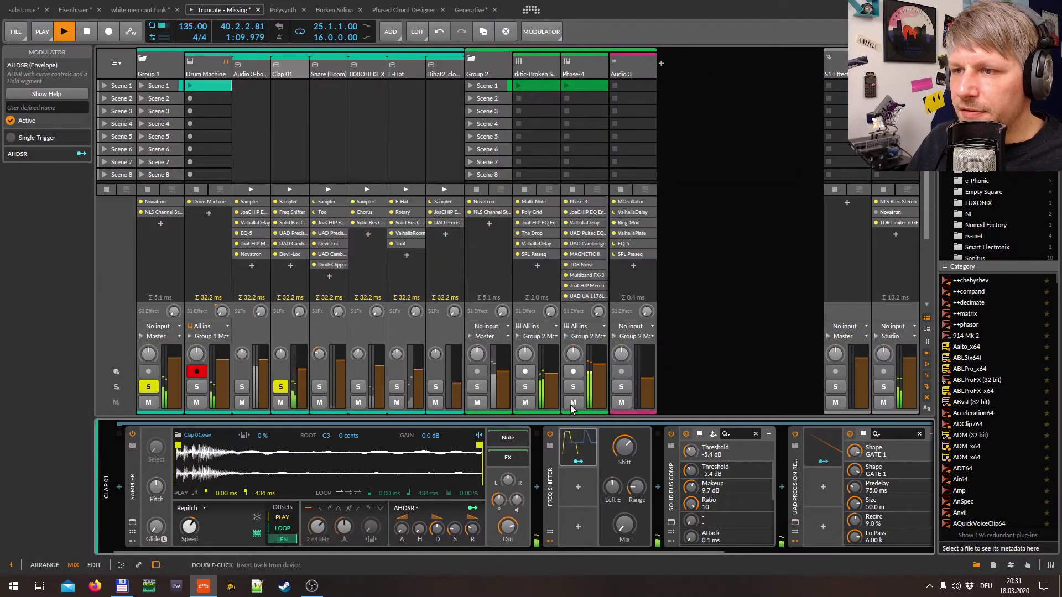
# Map the new AHDSR modulator to the Freq Shifter's Mix with an amount of 0.510.
pyautogui.click(541, 481)
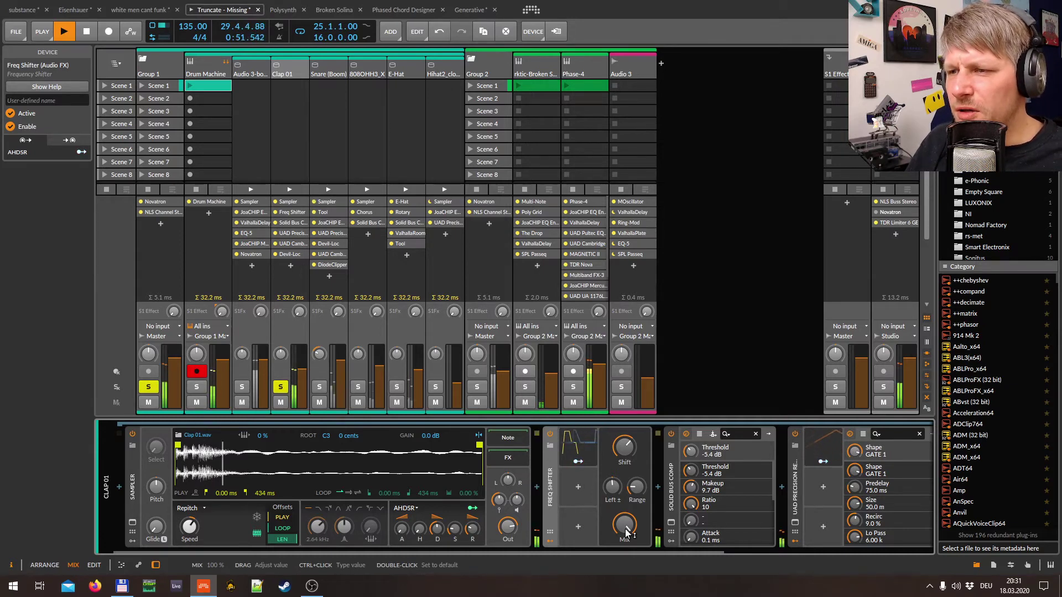
pyautogui.click(578, 460)
pyautogui.moveTo(624, 521); pyautogui.dragTo(613, 496)
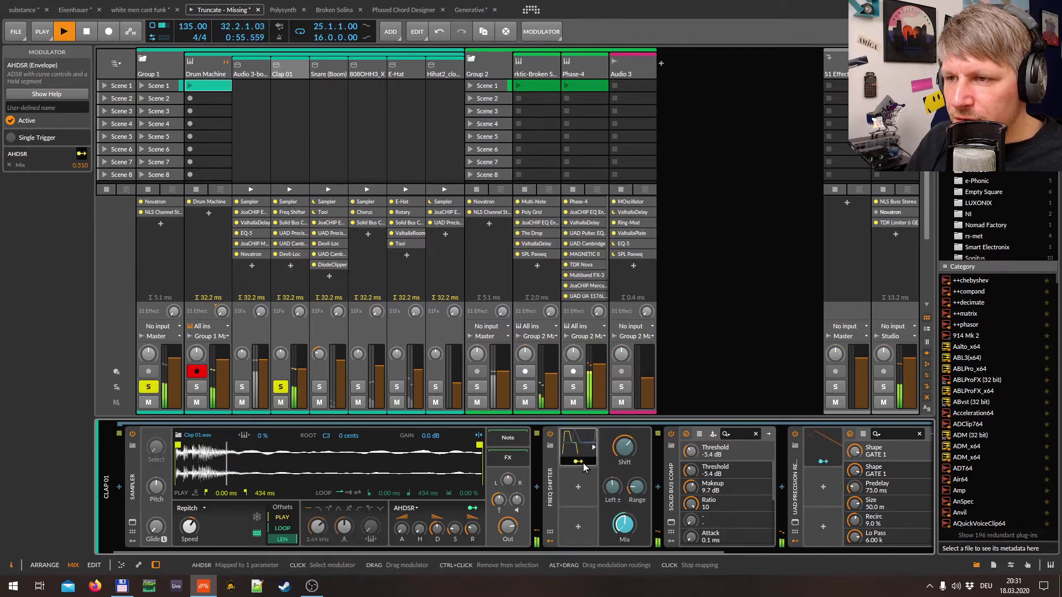
# Set the new AHDSR envelope's attack to about 139 ms.
pyautogui.click(580, 437)
pyautogui.moveTo(609, 445); pyautogui.dragTo(619, 535)
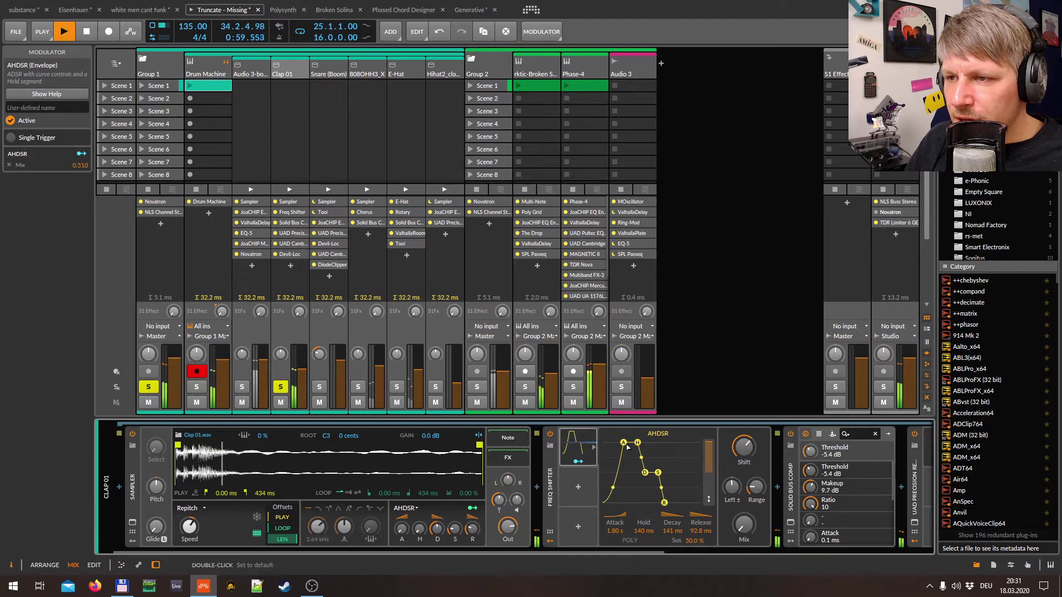
pyautogui.moveTo(624, 443); pyautogui.dragTo(620, 444)
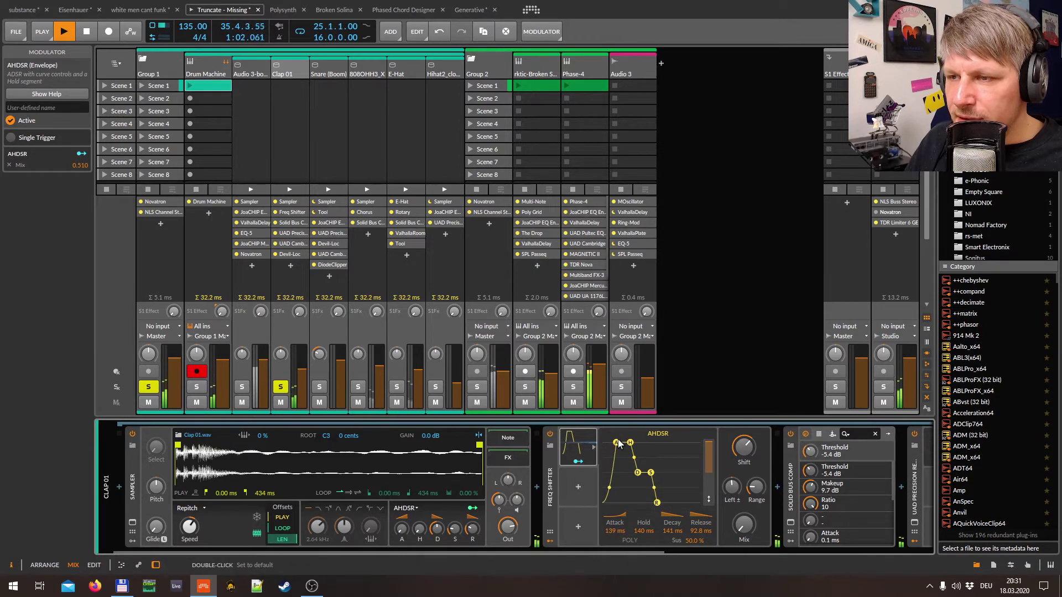
pyautogui.click(585, 466)
pyautogui.click(584, 464)
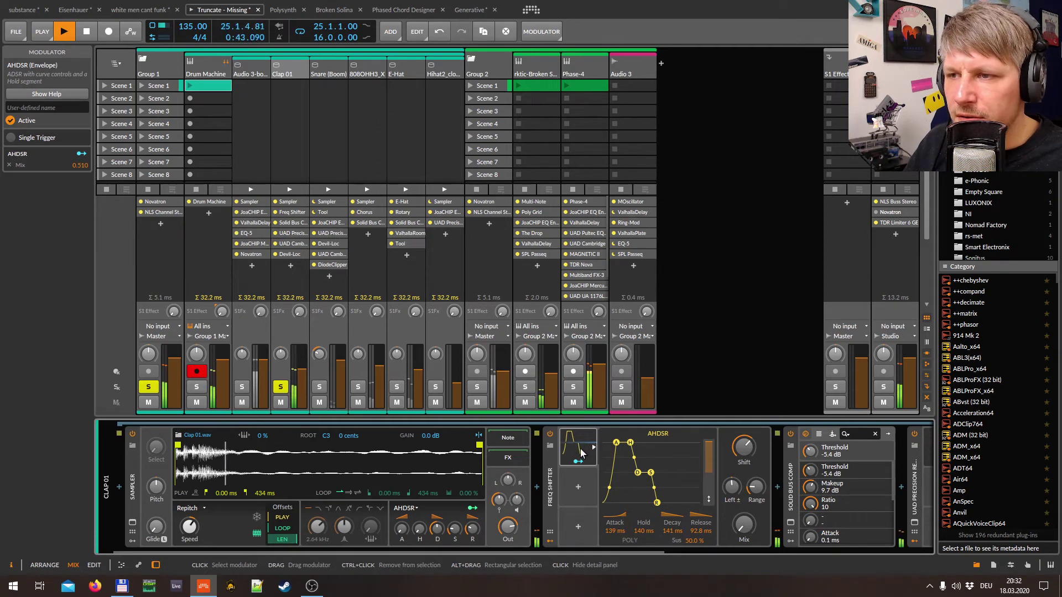
# Remove the AHDSR modulator from the Freq Shifter and search the modulators for "audio".
pyautogui.click(580, 453)
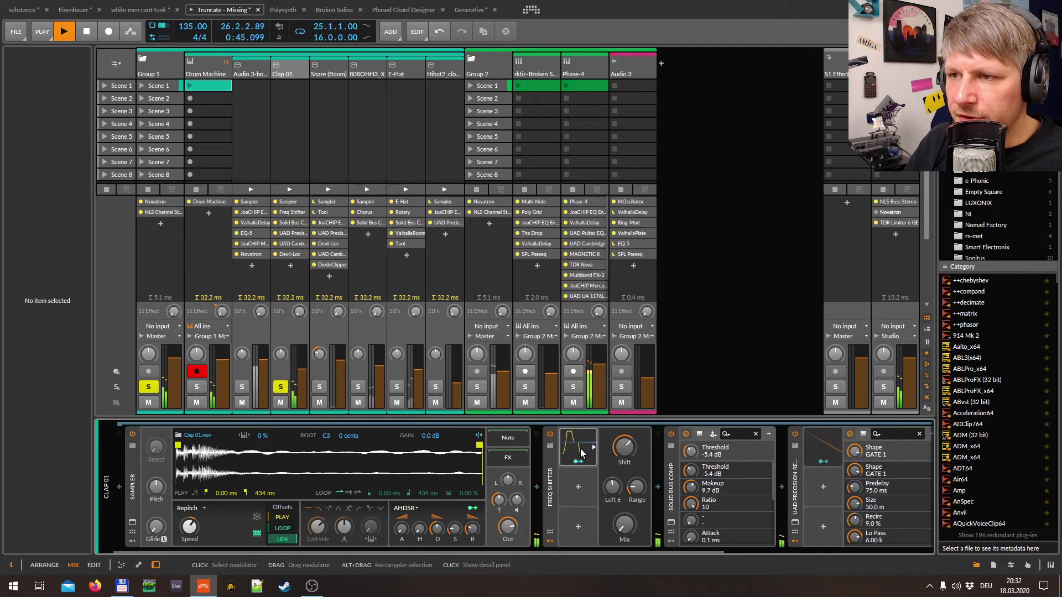
pyautogui.click(581, 452)
pyautogui.click(574, 448)
pyautogui.click(567, 448)
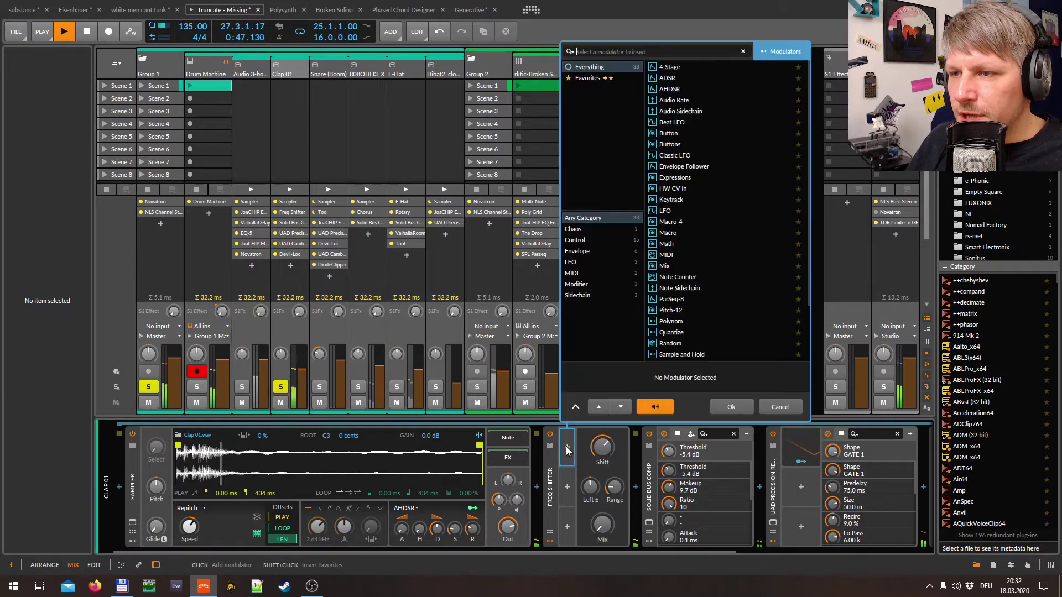
pyautogui.write('audio')
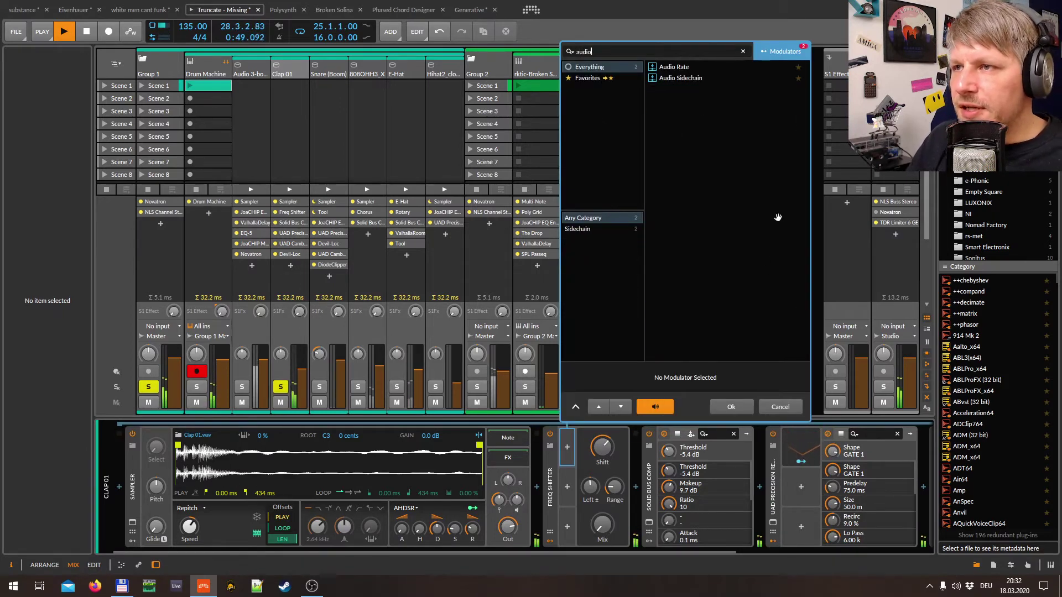
pyautogui.click(780, 406)
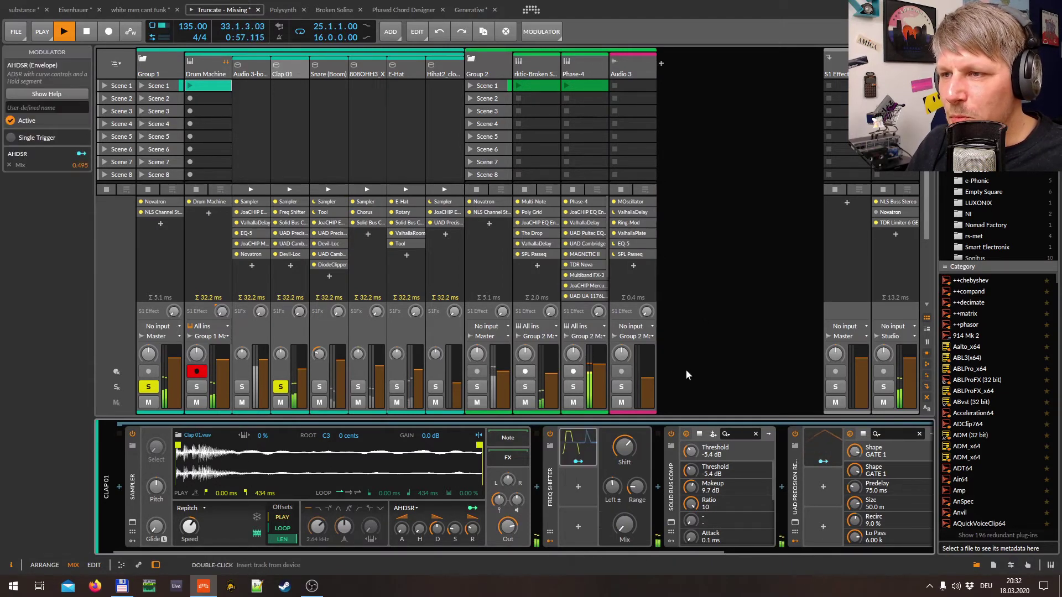
# Try AHDSR attack times of 1 ms and 200 ms on the Freq Shifter, ending at 38.7 ms.
pyautogui.click(587, 446)
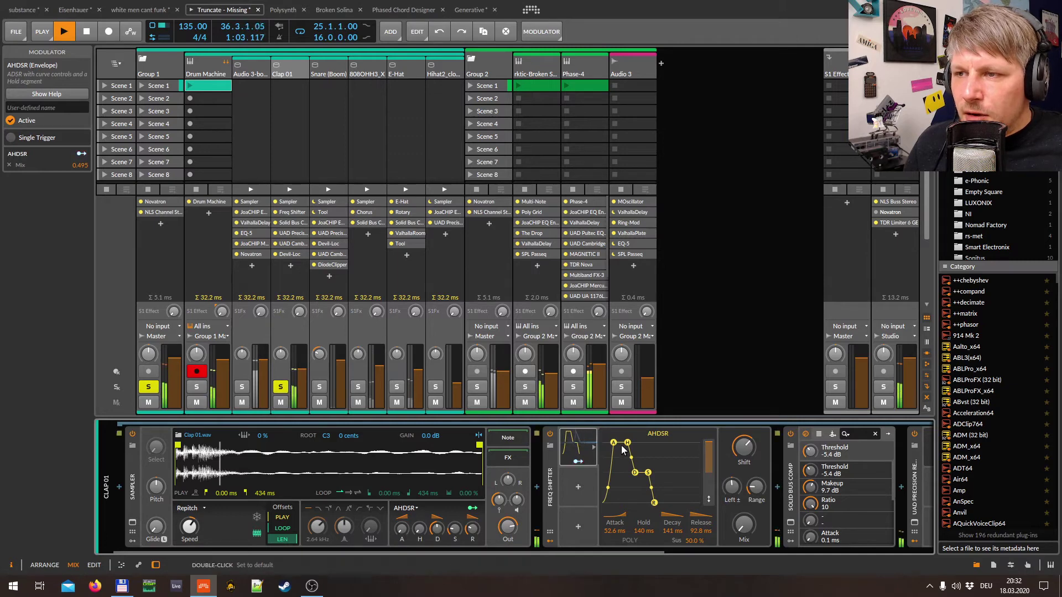
pyautogui.moveTo(614, 442); pyautogui.dragTo(602, 443)
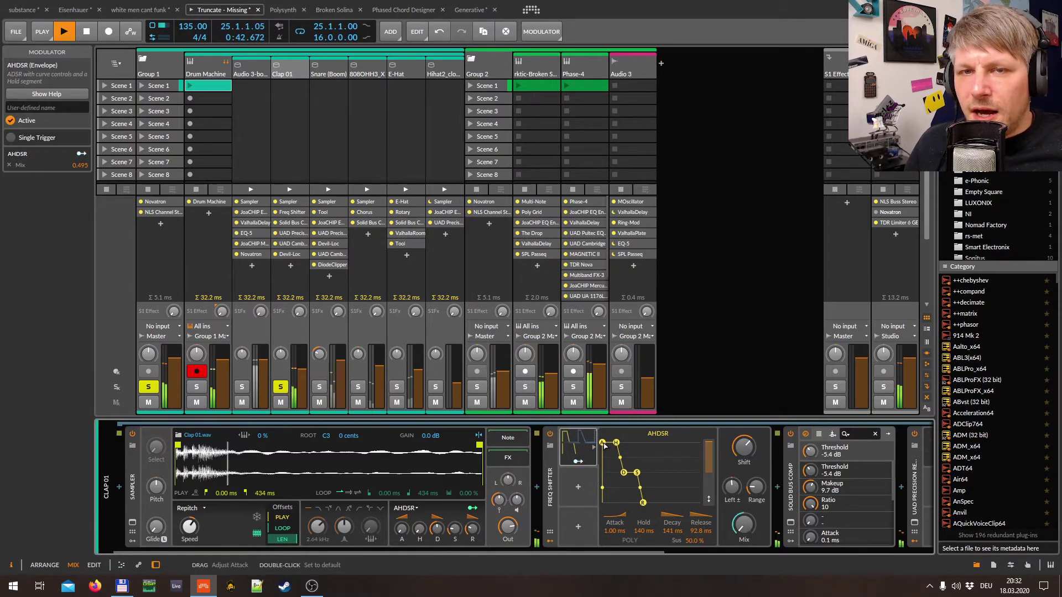
pyautogui.moveTo(605, 445); pyautogui.dragTo(621, 445)
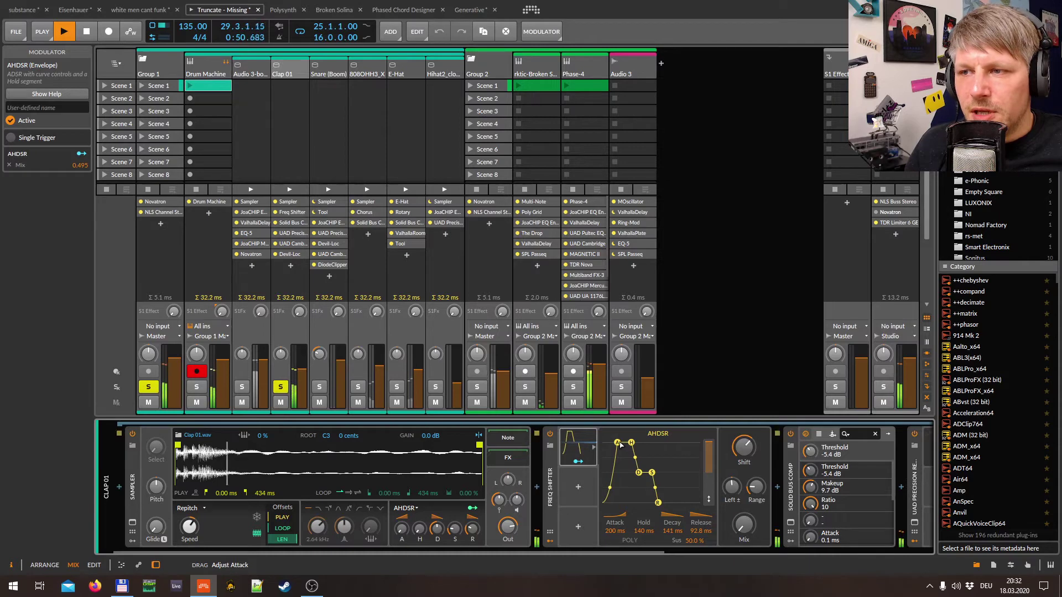
pyautogui.moveTo(621, 446); pyautogui.dragTo(616, 443)
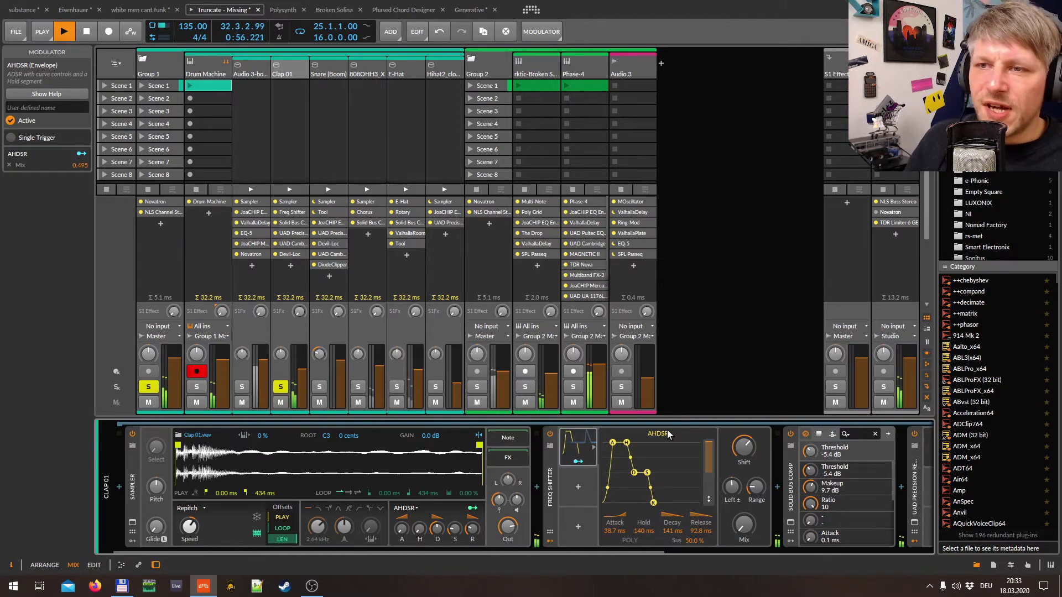
# Show the Beat LFO settings of Clap 01's UAD Precision Reflection Engine and set the plug-in's Mix to 52%.
pyautogui.click(552, 469)
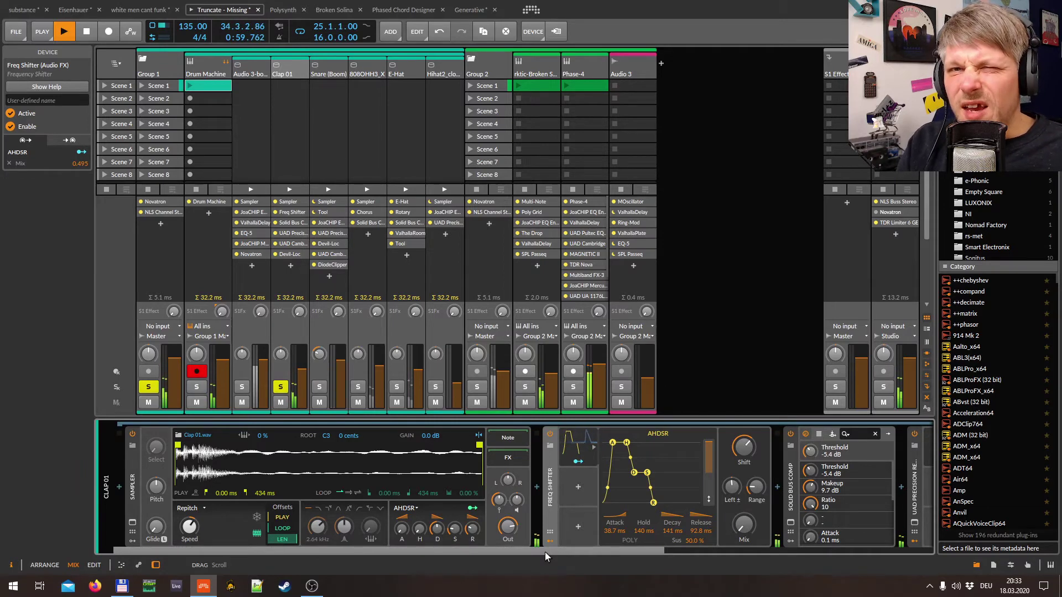
pyautogui.moveTo(554, 552); pyautogui.dragTo(775, 570)
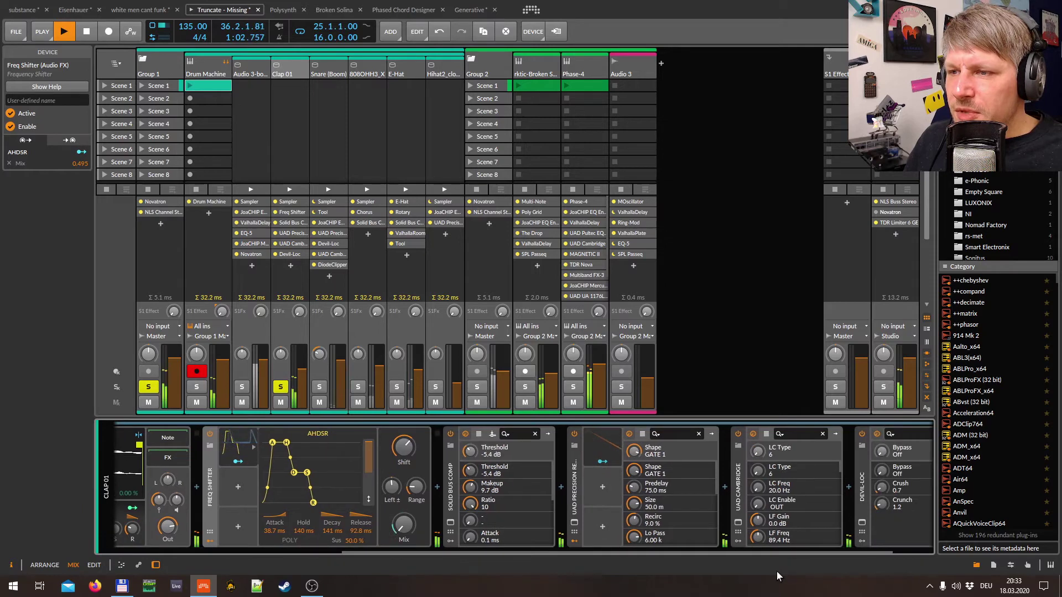
pyautogui.click(575, 523)
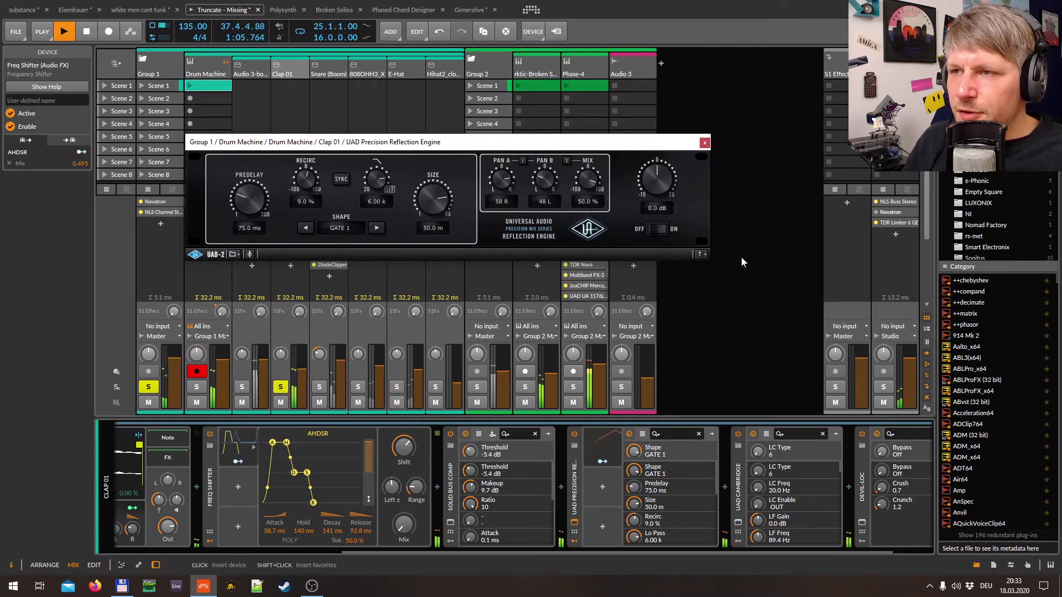
pyautogui.moveTo(543, 148); pyautogui.dragTo(573, 144)
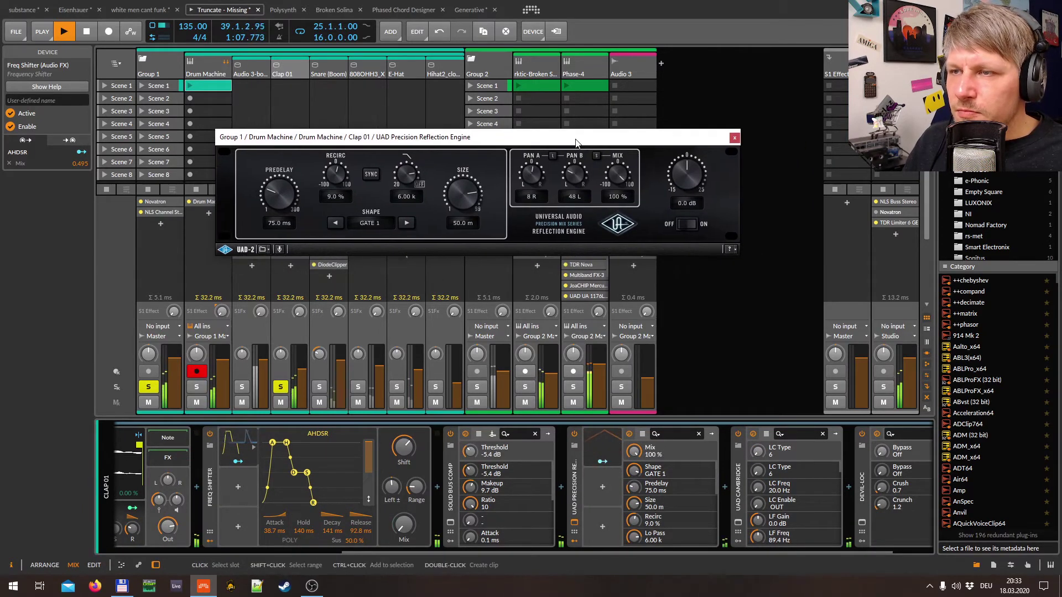
pyautogui.click(605, 446)
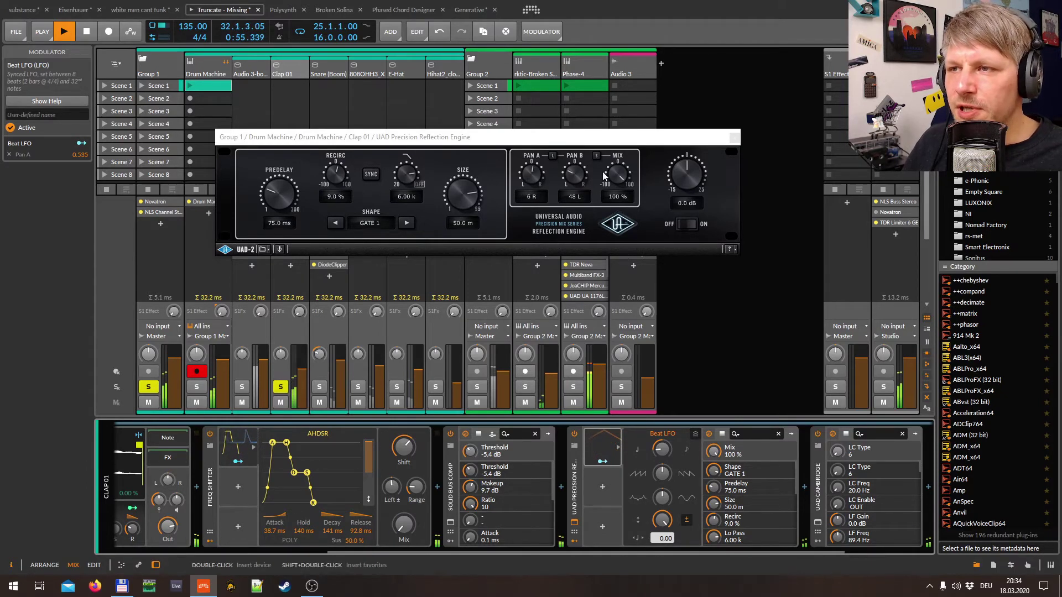
pyautogui.moveTo(616, 180); pyautogui.dragTo(616, 187)
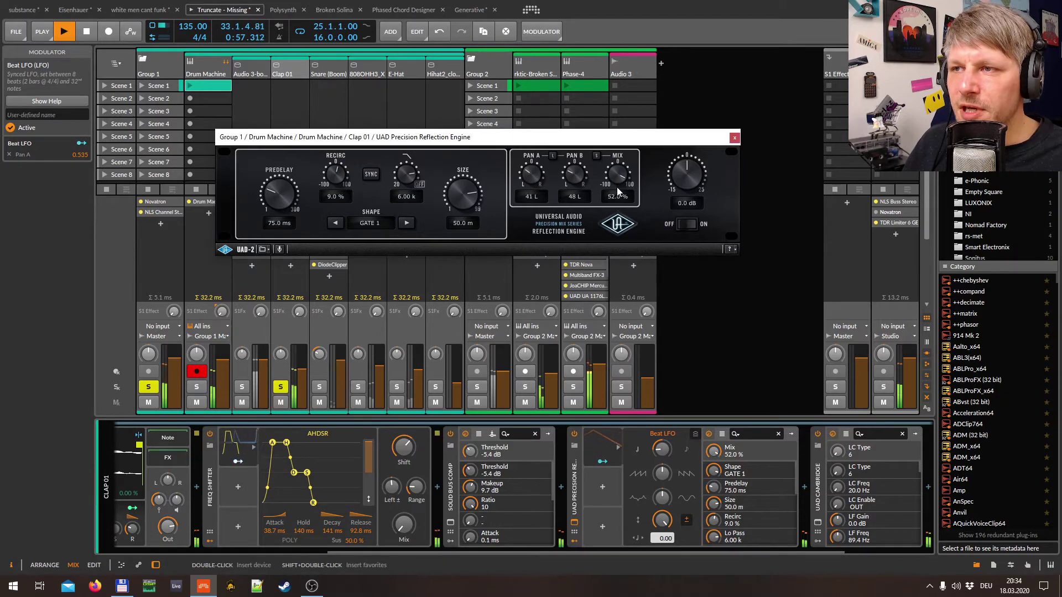
# Close the UAD Precision Reflection Engine window and look through the modulators available for that plug-in.
pyautogui.click(734, 137)
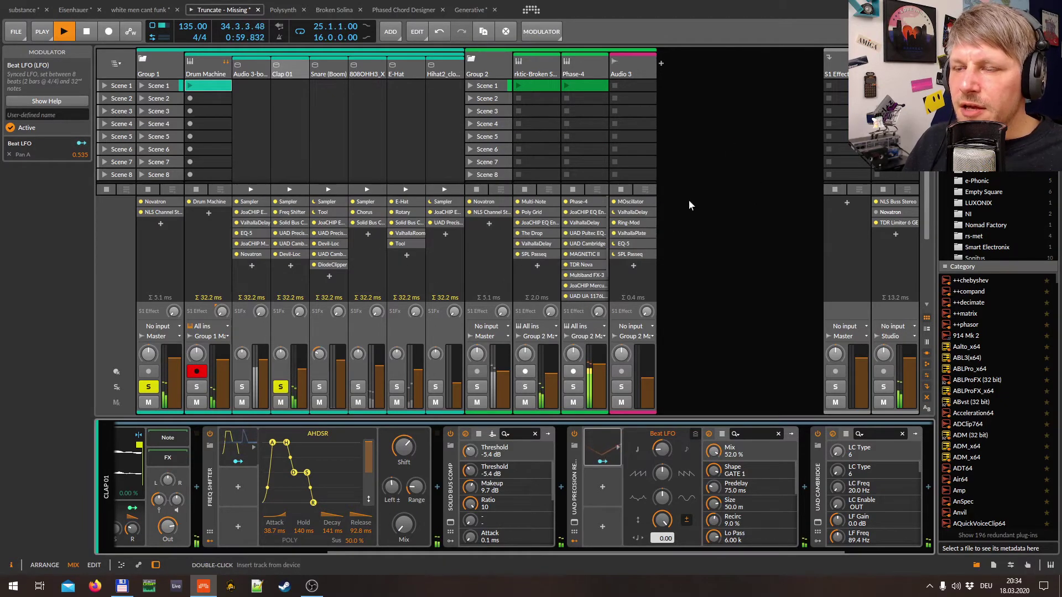
pyautogui.click(603, 487)
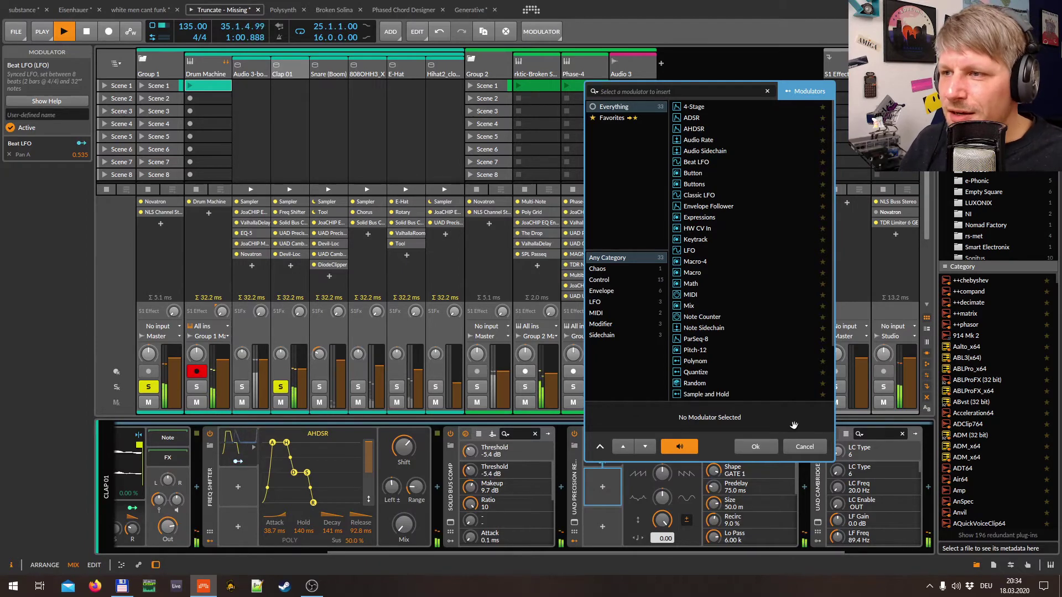
pyautogui.click(804, 447)
pyautogui.moveTo(696, 552); pyautogui.dragTo(520, 551)
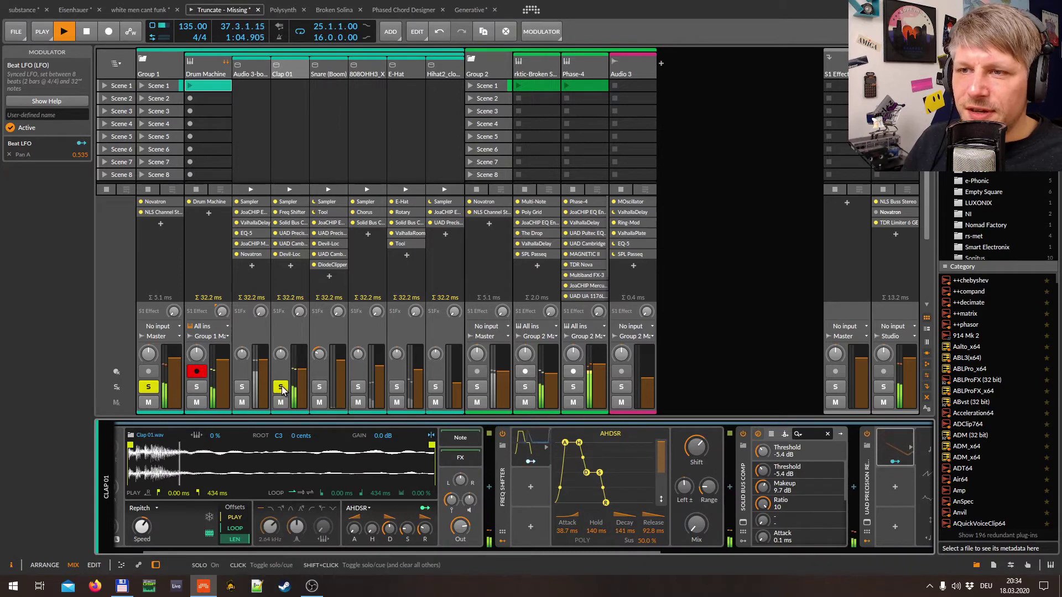
# Unsolo Clap 01 and Group 1, and let the song play on in the arrangement view with looping off.
pyautogui.click(285, 375)
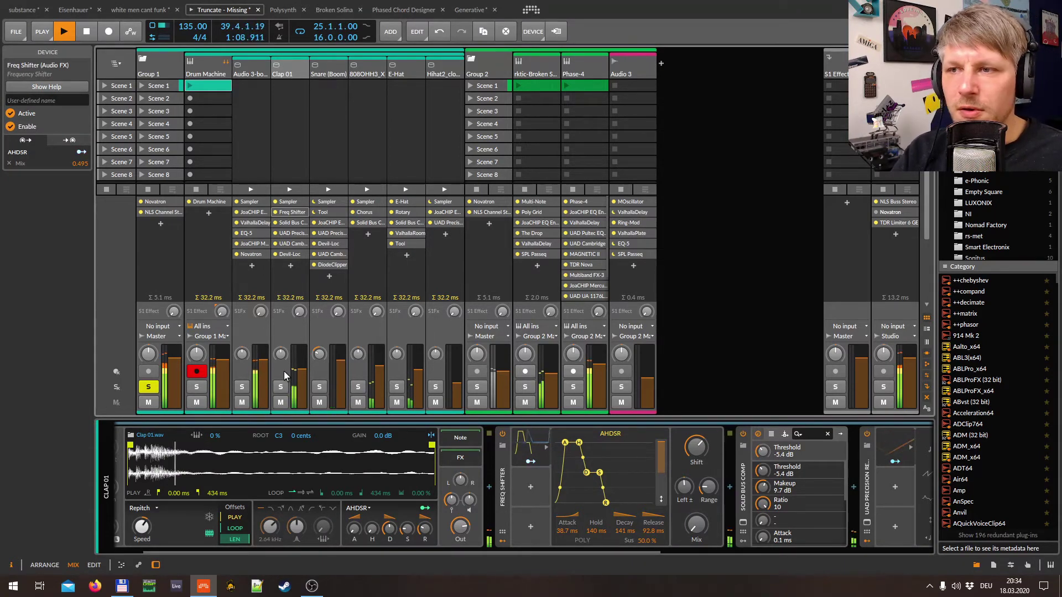
pyautogui.click(148, 388)
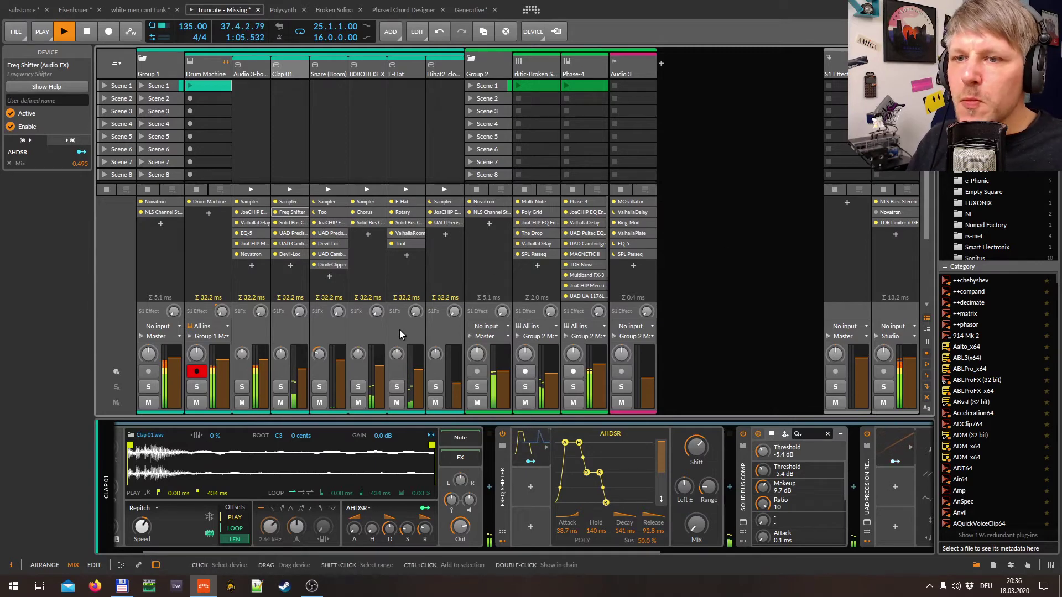
pyautogui.hotkey('alt', '1')
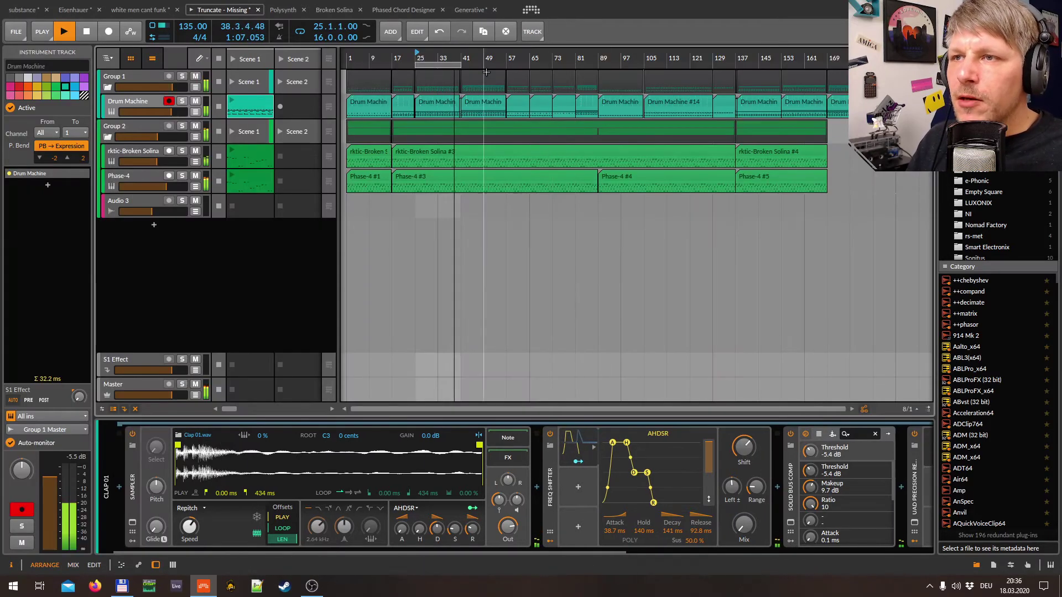
pyautogui.click(303, 31)
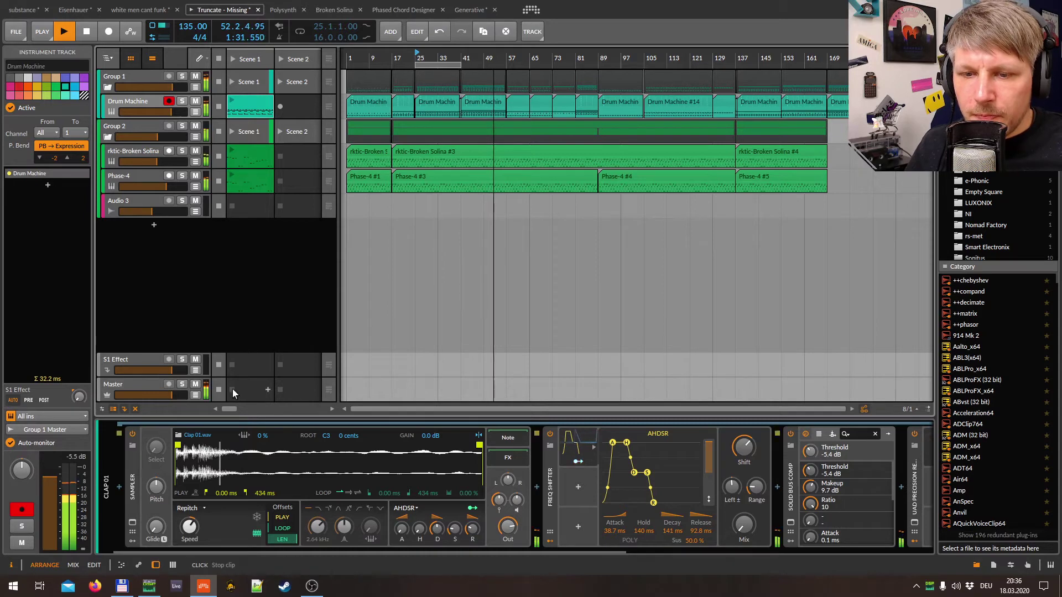
# View the device chains of the Group 1 and Drum Machine tracks.
pyautogui.click(260, 331)
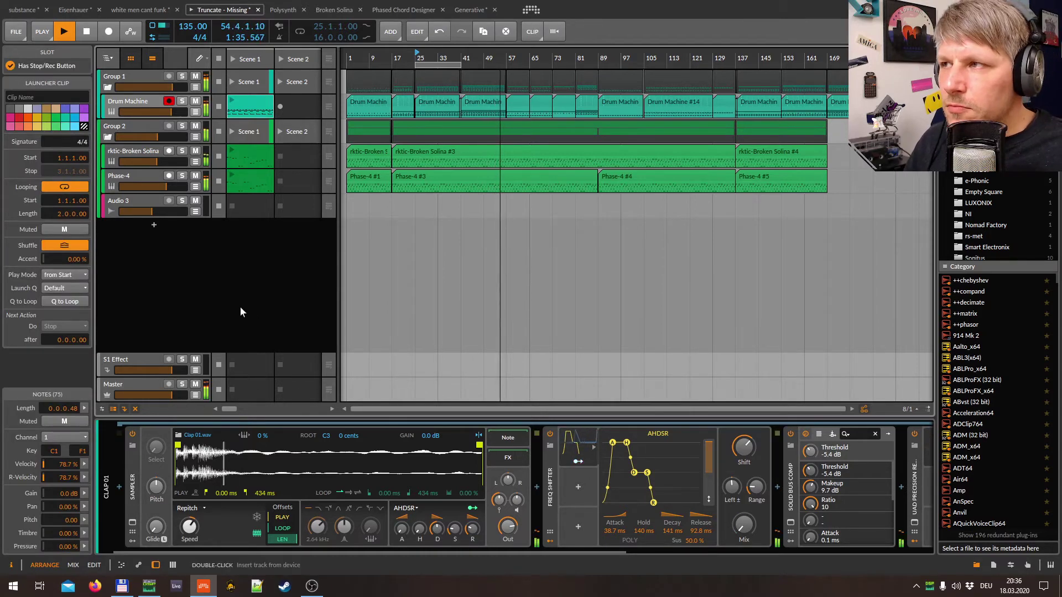
pyautogui.click(139, 74)
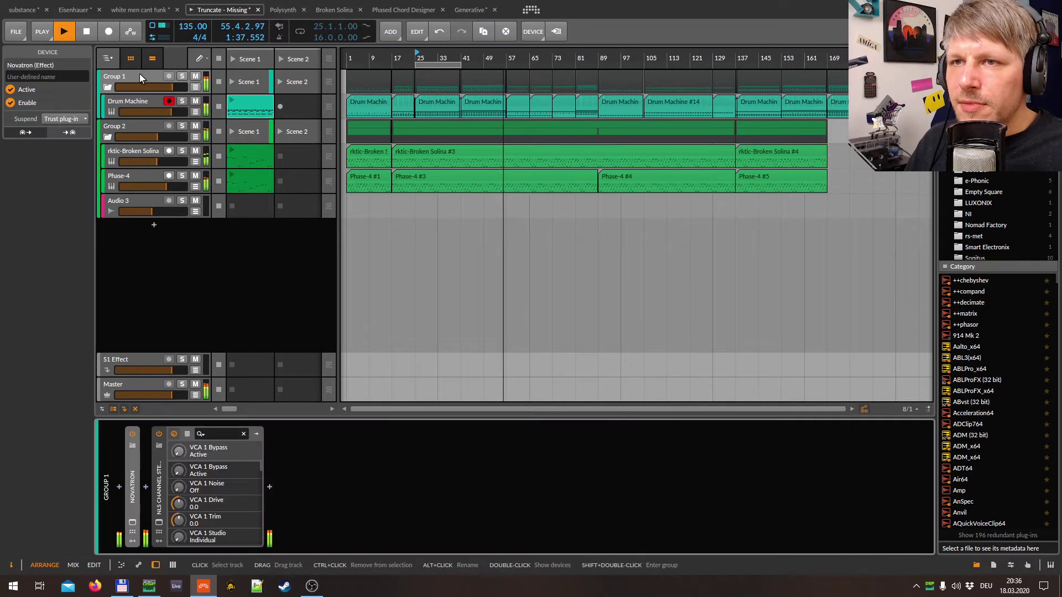
pyautogui.click(133, 106)
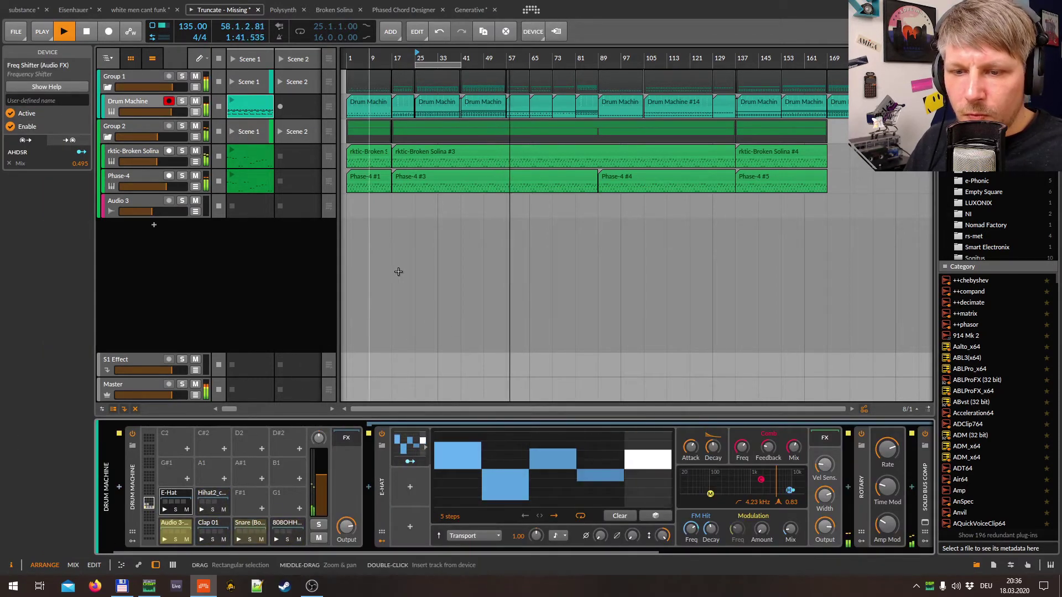
# Loop the eight bars from bar 57 and open the Drum Machine clip there for note editing.
pyautogui.moveTo(440, 60); pyautogui.dragTo(529, 63)
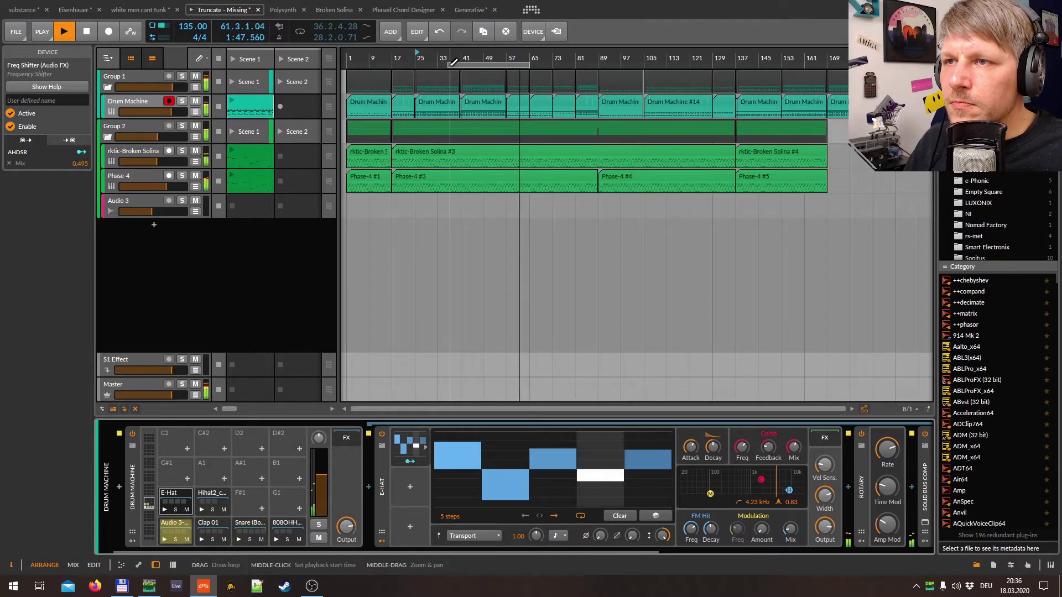
pyautogui.moveTo(462, 62); pyautogui.dragTo(513, 62)
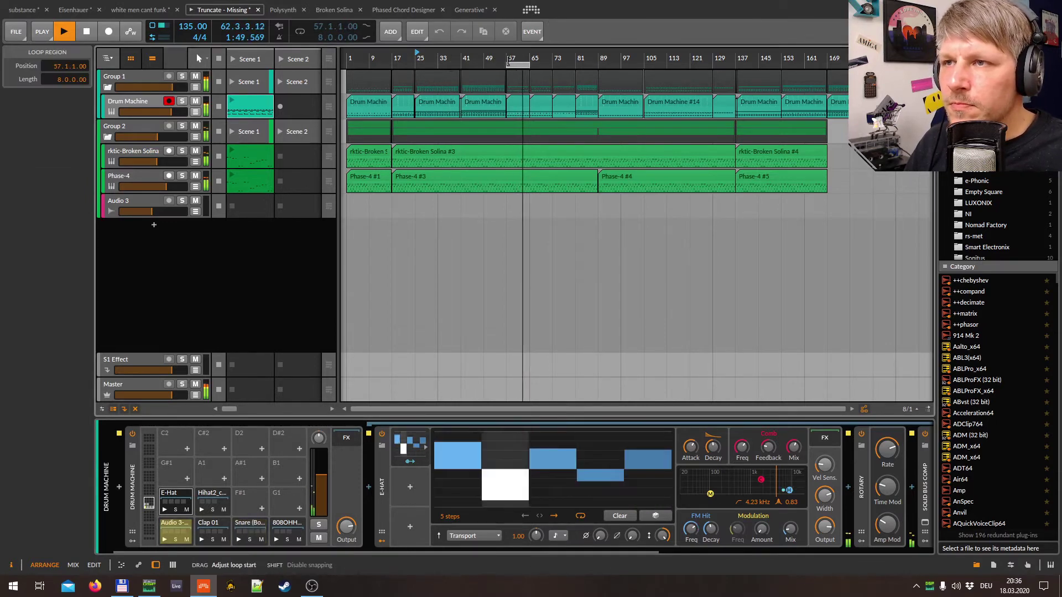
pyautogui.click(300, 32)
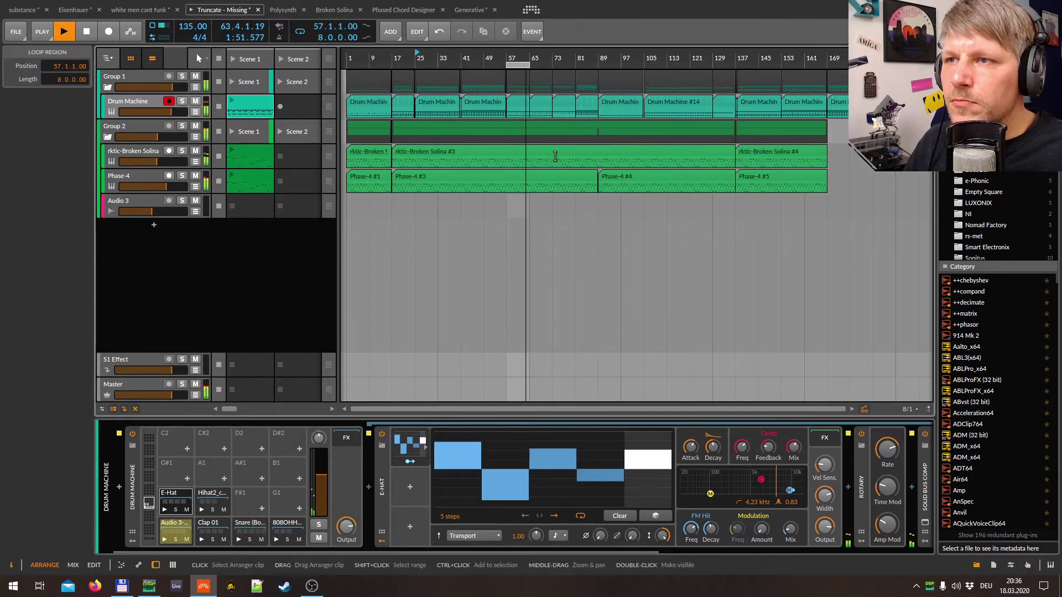
pyautogui.doubleClick(517, 104)
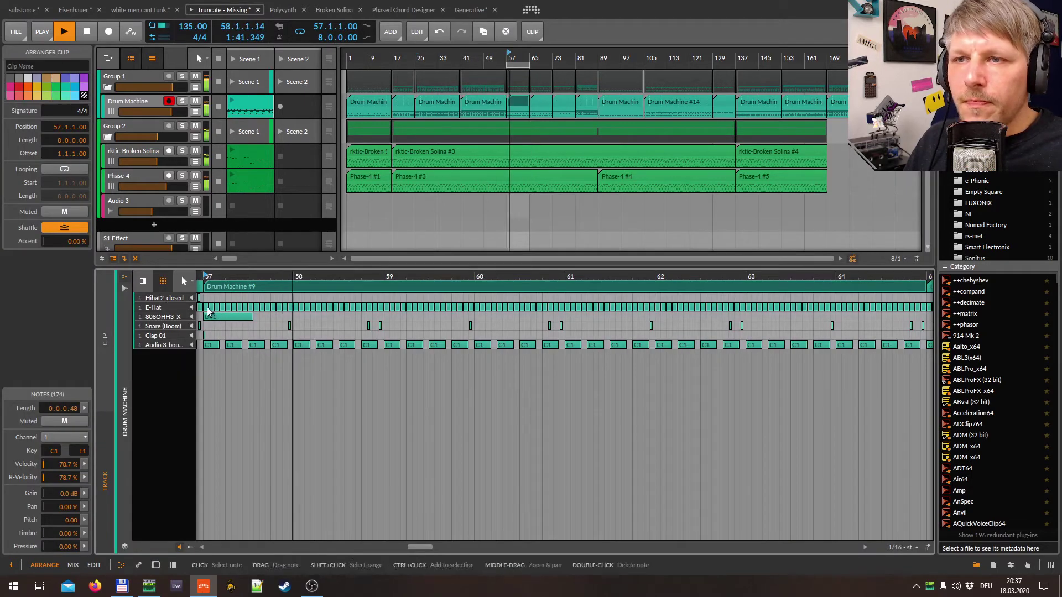
# Search the instruments for "sna" and load E-Snare onto the Drum Machine's F#1 pad.
pyautogui.doubleClick(133, 78)
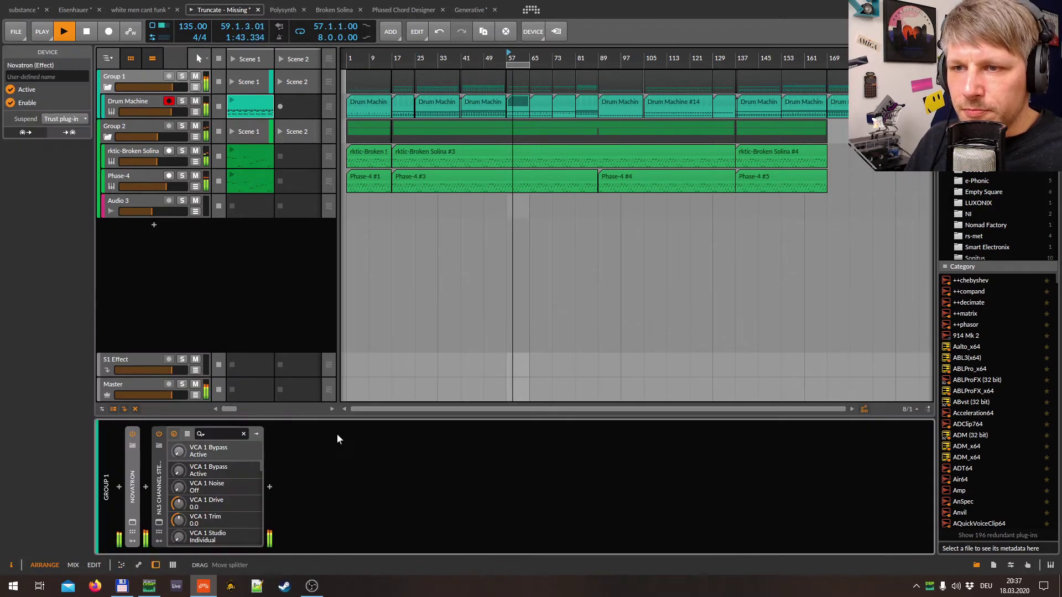
pyautogui.click(118, 103)
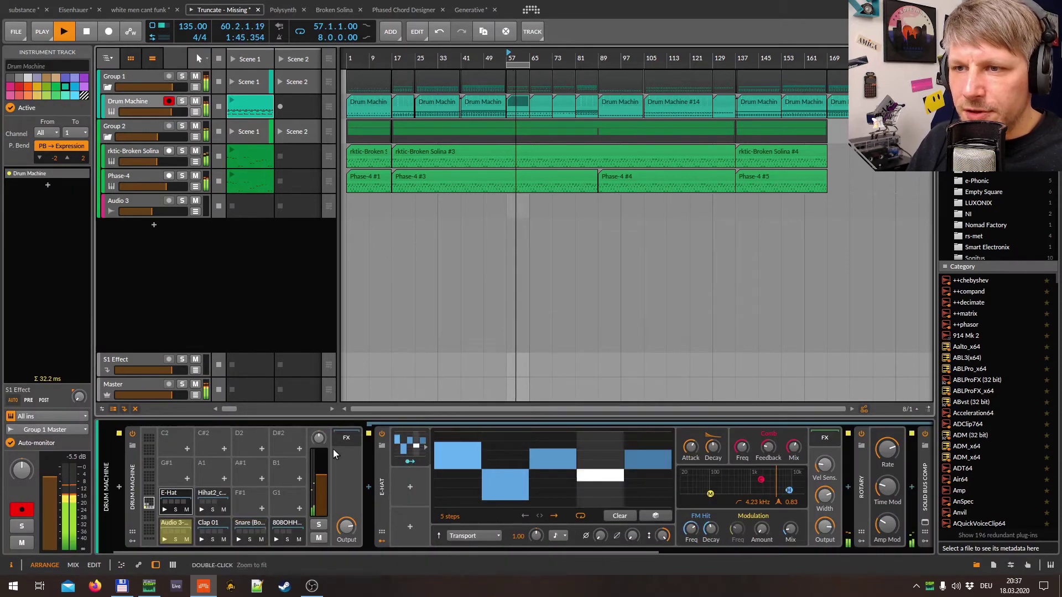
pyautogui.click(262, 509)
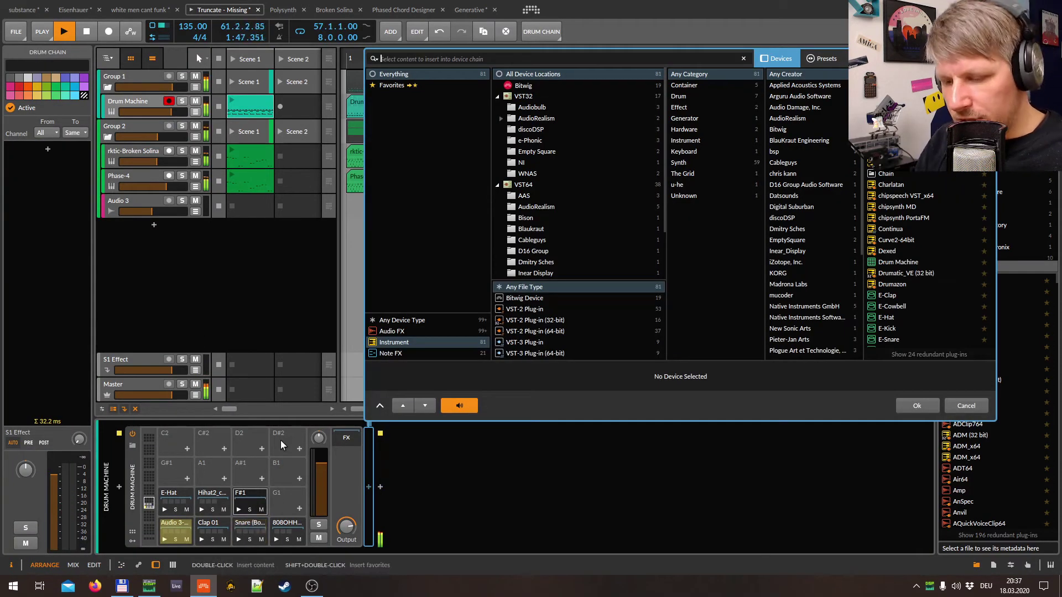
pyautogui.write('rim')
pyautogui.press('BackSpace')
pyautogui.press('BackSpace')
pyautogui.press('BackSpace')
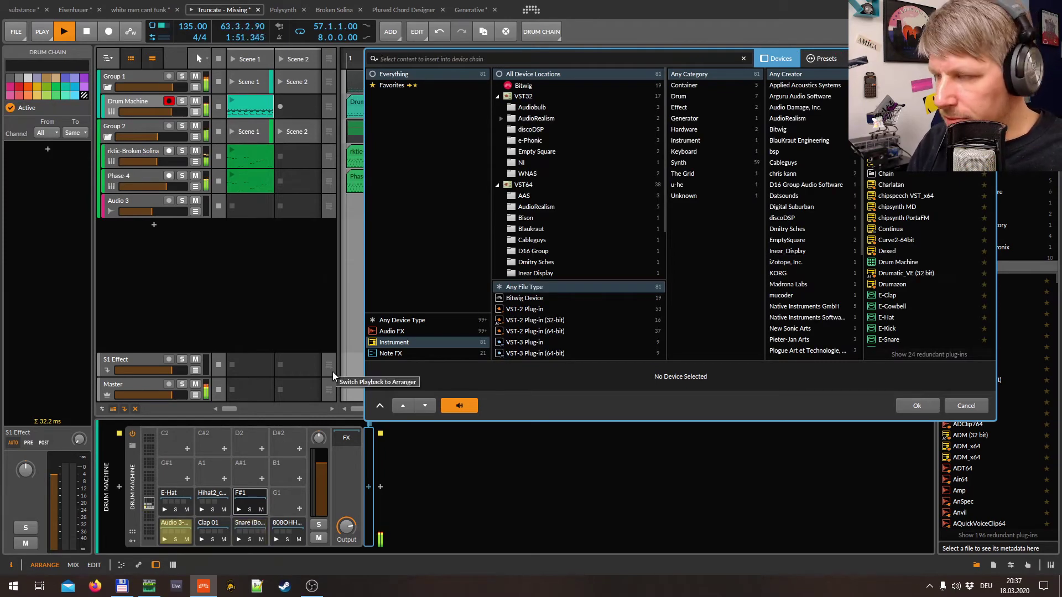
pyautogui.write('rsna')
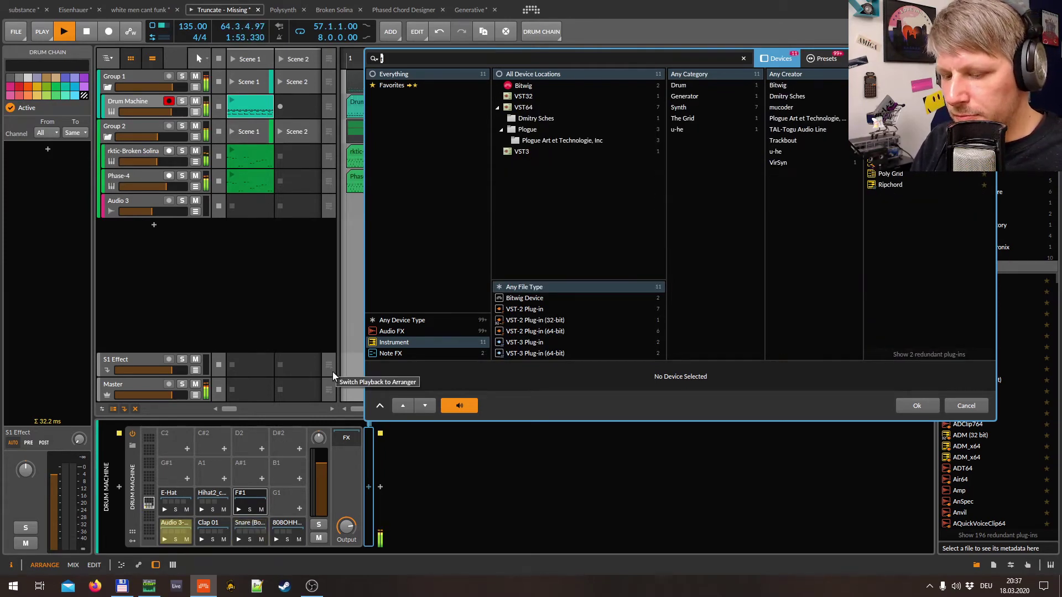
pyautogui.press('Down')
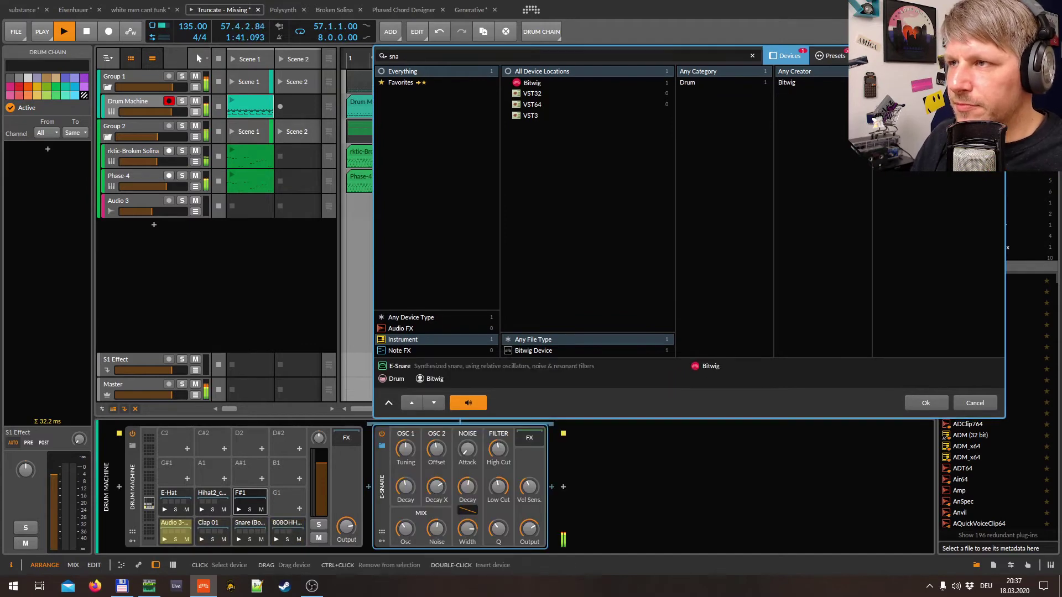
pyautogui.press('Return')
pyautogui.click(381, 471)
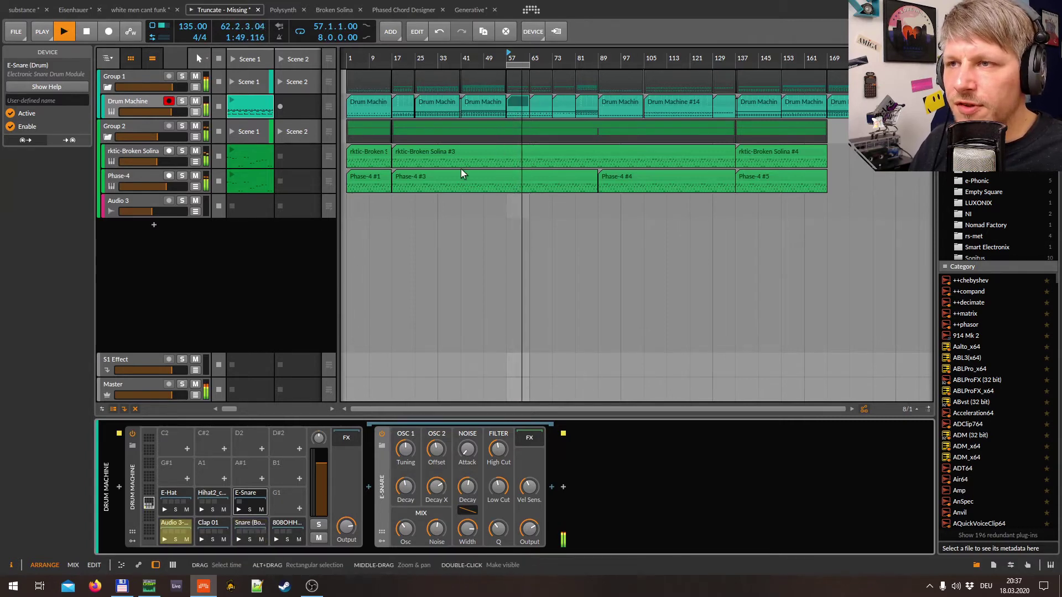
# Place a short E-Snare note at the start of the bar 57 clip and duplicate it repeatedly to fill that bar.
pyautogui.doubleClick(520, 104)
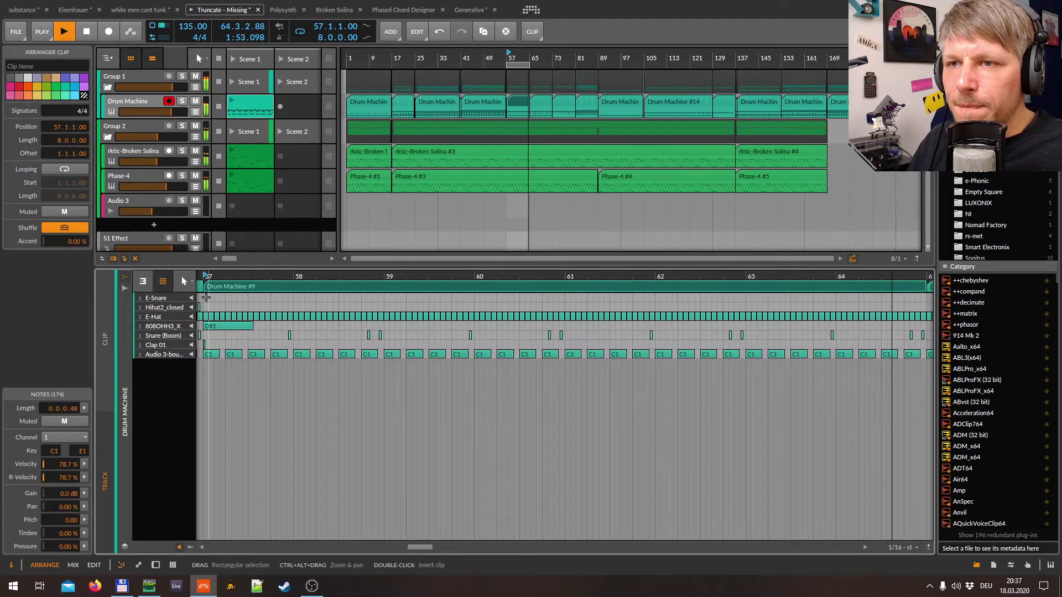
pyautogui.click(205, 298)
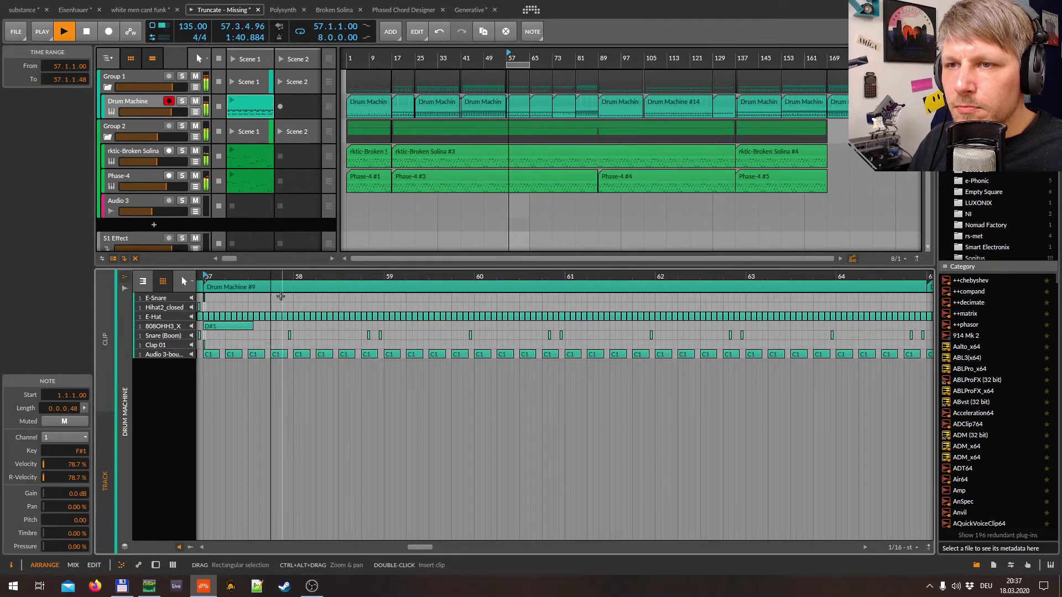
pyautogui.hotkey('ctrl', 'd')
pyautogui.hotkey('ctrl', 'd')
pyautogui.hotkey('ctrl', 'd')
pyautogui.hotkey('ctrl', 'd')
pyautogui.hotkey('ctrl', 'd')
pyautogui.hotkey('ctrl', 'd')
pyautogui.hotkey('ctrl', 'd')
pyautogui.hotkey('ctrl', 'd')
pyautogui.hotkey('ctrl', 'd')
pyautogui.hotkey('ctrl', 'd')
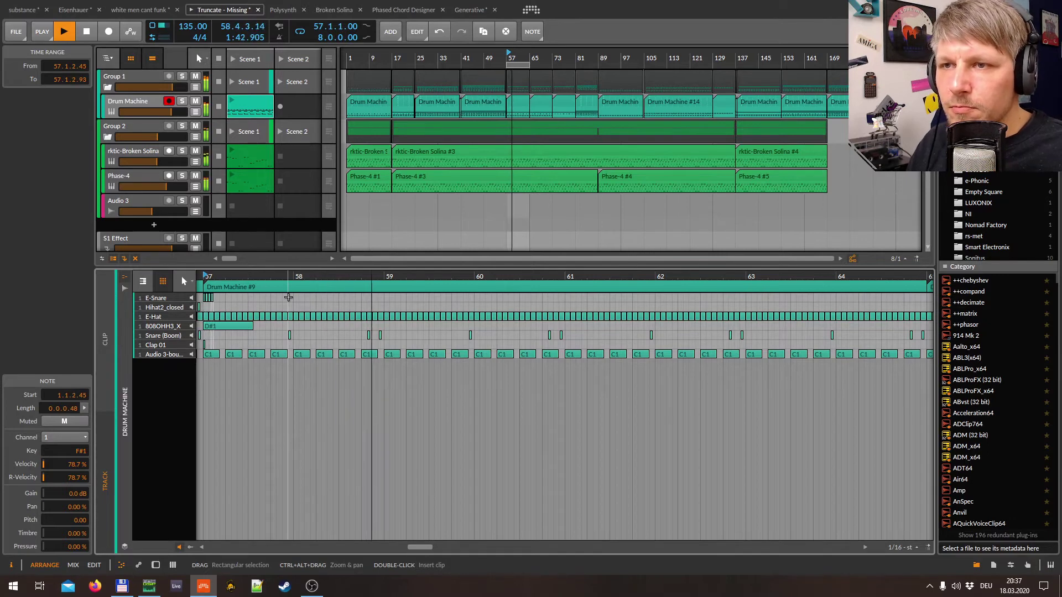
pyautogui.hotkey('ctrl', 'd')
pyautogui.hotkey('ctrl', 'd')
pyautogui.hotkey('ctrl', 'd')
pyautogui.hotkey('ctrl', 'd')
pyautogui.hotkey('ctrl', 'd')
pyautogui.hotkey('ctrl', 'd')
pyautogui.hotkey('ctrl', 'd')
pyautogui.hotkey('ctrl', 'd')
pyautogui.hotkey('ctrl', 'd')
pyautogui.hotkey('ctrl', 'd')
pyautogui.hotkey('ctrl', 'd')
pyautogui.hotkey('ctrl', 'd')
pyautogui.hotkey('ctrl', 'd')
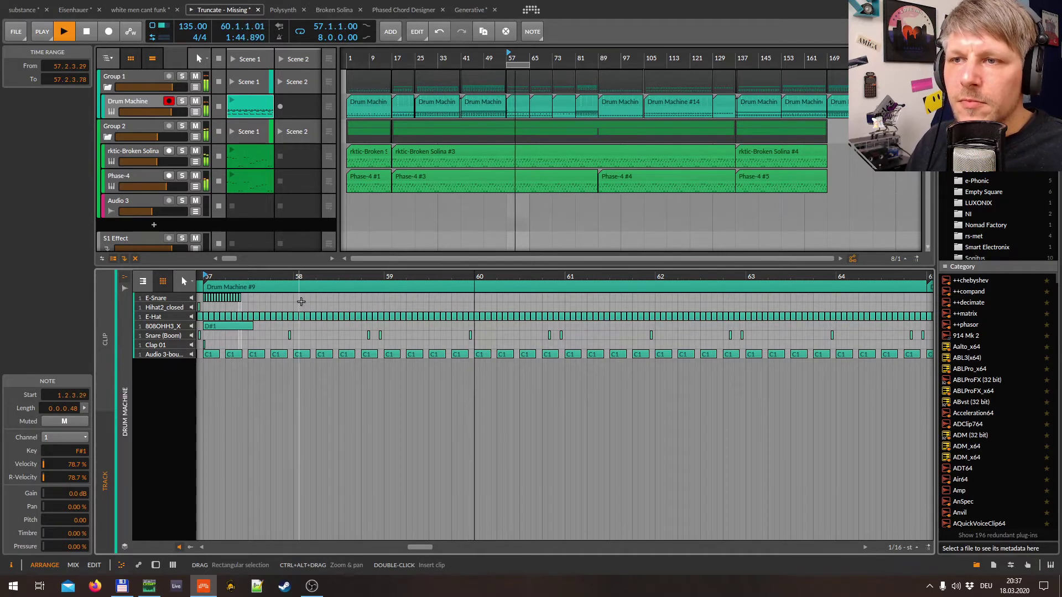
pyautogui.hotkey('ctrl', 'd')
pyautogui.hotkey('ctrl', 'd')
pyautogui.hotkey('ctrl', 'd')
pyautogui.hotkey('ctrl', 'd')
pyautogui.hotkey('ctrl', 'd')
pyautogui.hotkey('ctrl', 'd')
pyautogui.hotkey('ctrl', 'd')
pyautogui.hotkey('ctrl', 'd')
pyautogui.hotkey('ctrl', 'd')
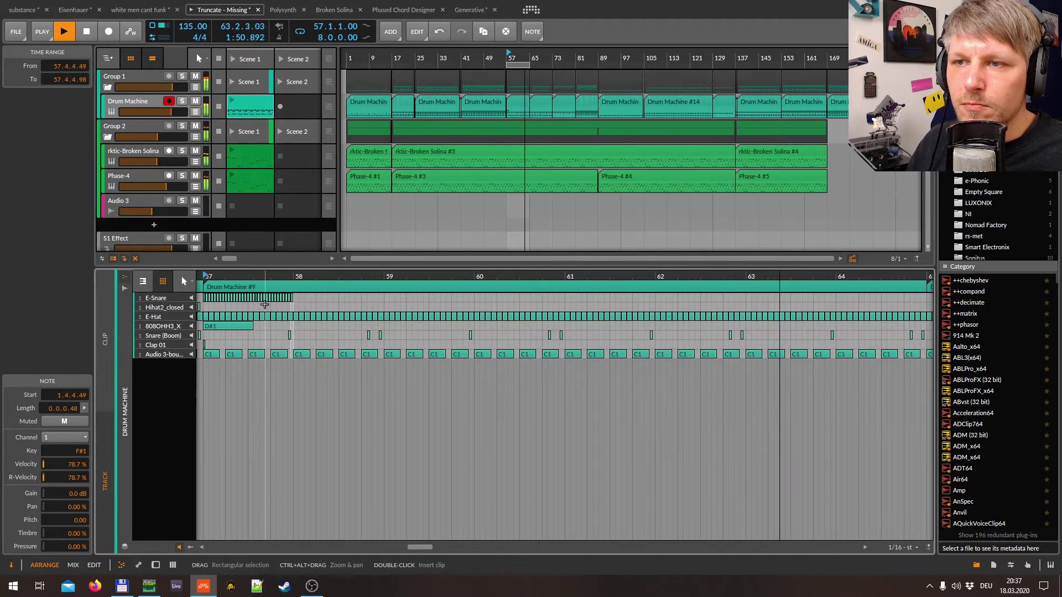
# Select the E-Snare notes of bar 57 and duplicate them through to the end of bar 64.
pyautogui.moveTo(202, 311); pyautogui.dragTo(298, 310)
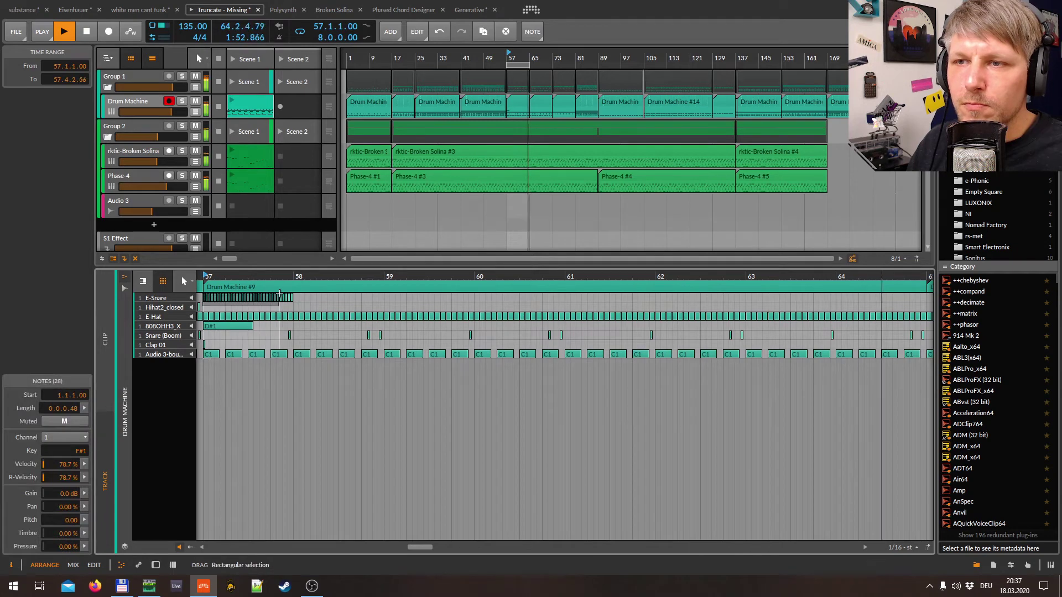
pyautogui.hotkey('ctrl', 'd')
pyautogui.hotkey('ctrl', 'd')
pyautogui.hotkey('ctrl', 'd')
pyautogui.hotkey('ctrl', 'd')
pyautogui.hotkey('ctrl', 'd')
pyautogui.hotkey('ctrl', 'd')
pyautogui.hotkey('ctrl', 'd')
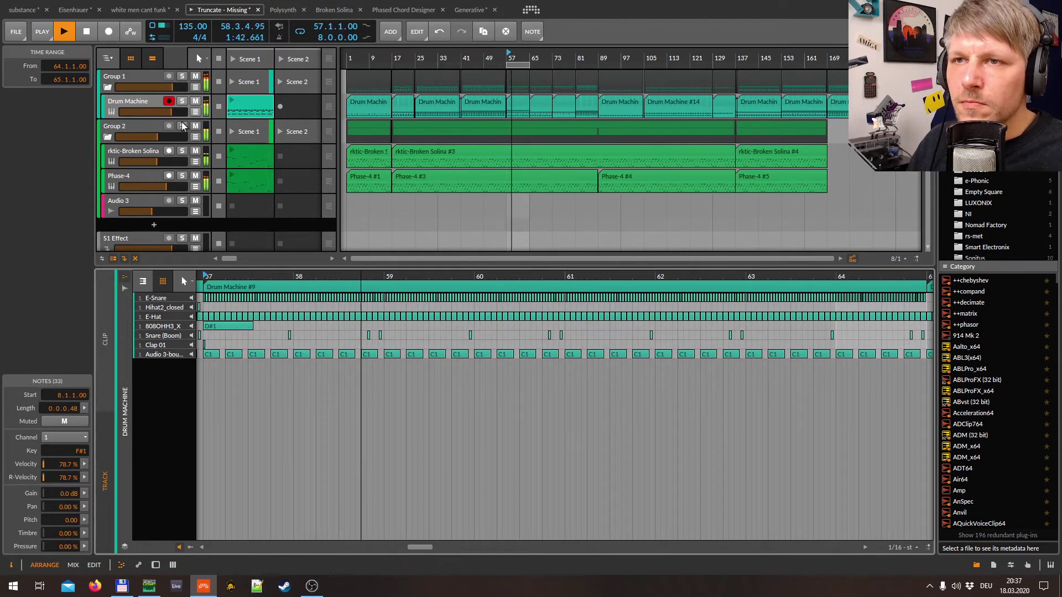
# Delete all the E-Snare notes from the Drum Machine clip at bar 57.
pyautogui.press('d')
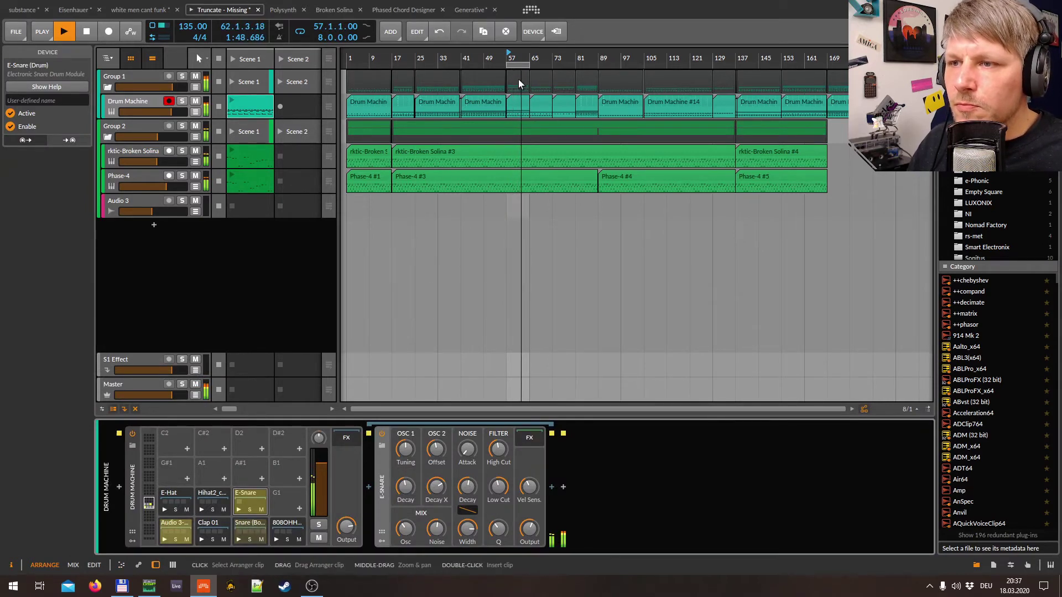
pyautogui.click(517, 101)
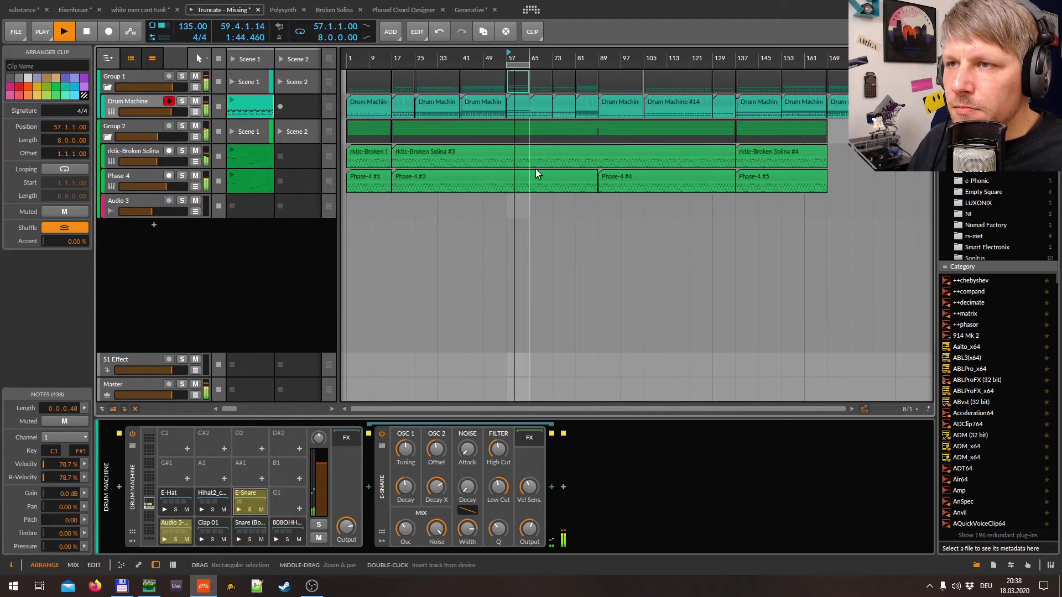
pyautogui.doubleClick(520, 103)
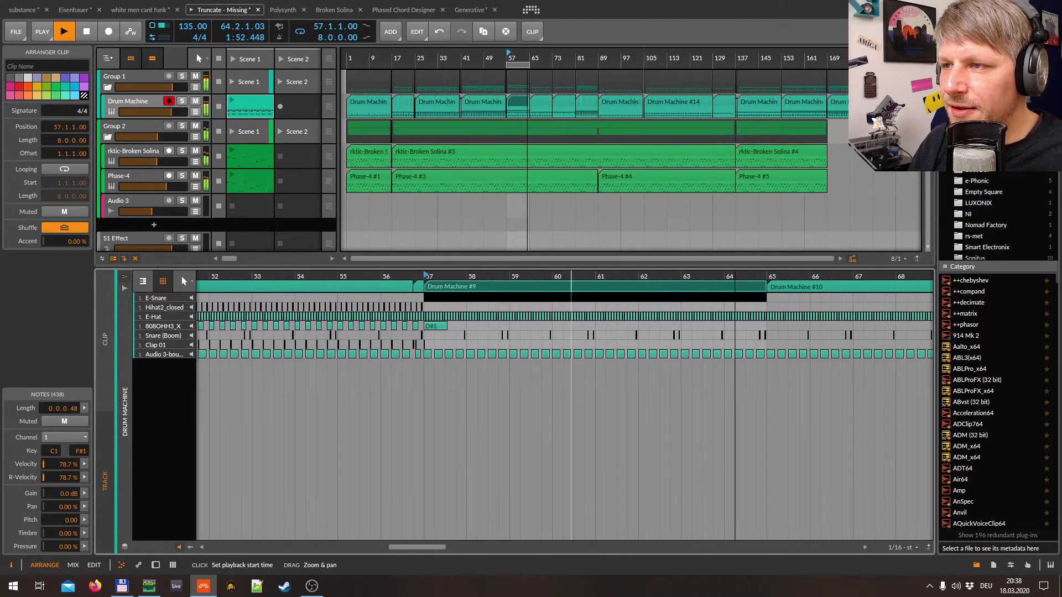
pyautogui.click(811, 299)
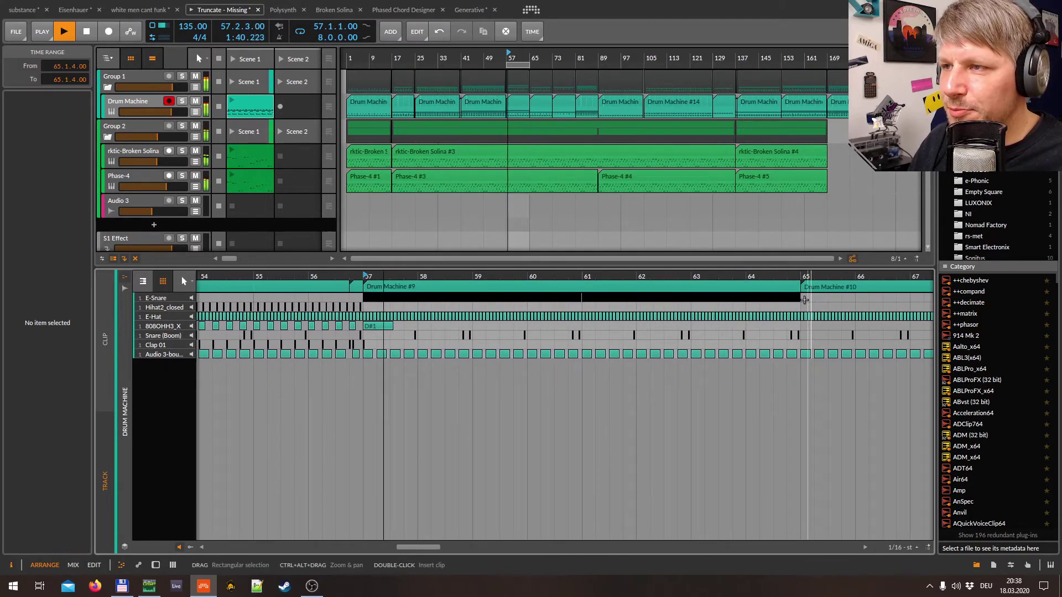
pyautogui.click(586, 330)
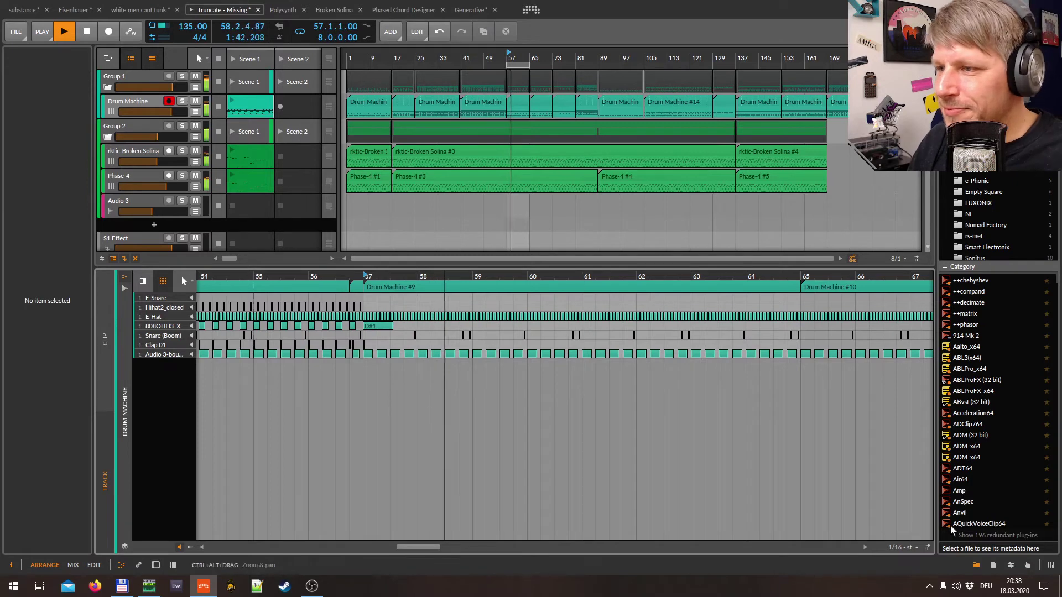
# With the grid at straight 1/16, place a sixteenth E-Snare note at bar 57 and duplicate it across the first beat.
pyautogui.click(901, 548)
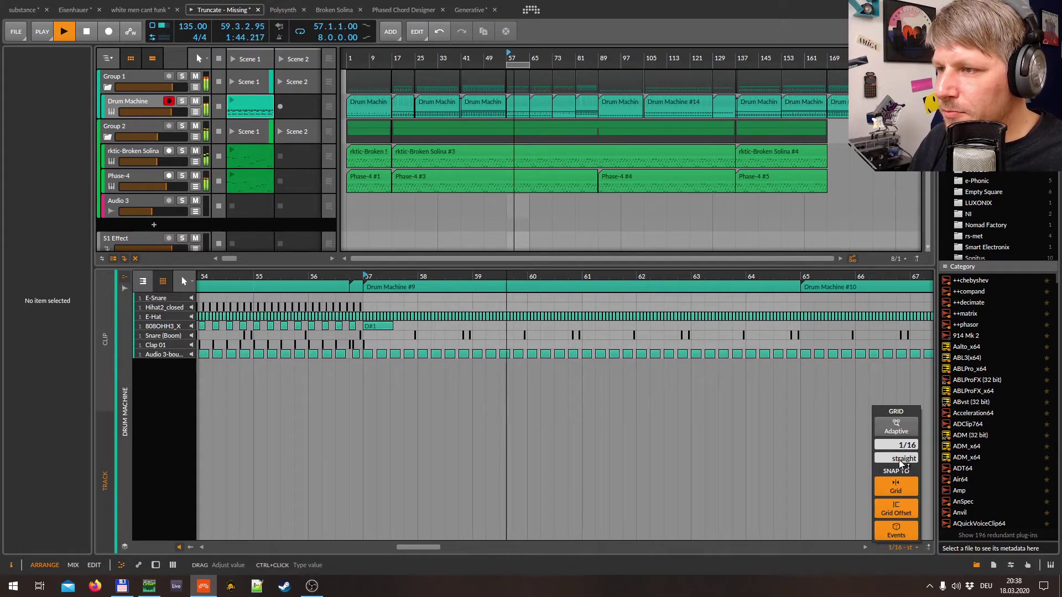
pyautogui.moveTo(412, 276)
pyautogui.mouseDown()
pyautogui.moveTo(444, 307)
pyautogui.moveTo(533, 301)
pyautogui.moveTo(415, 292)
pyautogui.mouseUp()
pyautogui.doubleClick(425, 298)
pyautogui.hotkey('ctrl', 'd')
pyautogui.hotkey('ctrl', 'd')
pyautogui.hotkey('ctrl', 'd')
pyautogui.hotkey('ctrl', 'd')
# Duplicate the sixteenth E-Snare notes from bar 57 through to the end of bar 64 in the Drum Machine clip.
pyautogui.moveTo(636, 276); pyautogui.dragTo(640, 260)
pyautogui.hotkey('ctrl', 'd')
pyautogui.hotkey('ctrl', 'd')
pyautogui.hotkey('ctrl', 'd')
pyautogui.hotkey('ctrl', 'd')
pyautogui.hotkey('ctrl', 'd')
pyautogui.hotkey('ctrl', 'd')
pyautogui.hotkey('ctrl', 'd')
pyautogui.hotkey('ctrl', 'd')
pyautogui.hotkey('ctrl', 'd')
pyautogui.hotkey('ctrl', 'd')
pyautogui.hotkey('ctrl', 'd')
pyautogui.hotkey('ctrl', 'd')
pyautogui.hotkey('ctrl', 'd')
pyautogui.hotkey('ctrl', 'd')
pyautogui.hotkey('ctrl', 'd')
pyautogui.hotkey('ctrl', 'd')
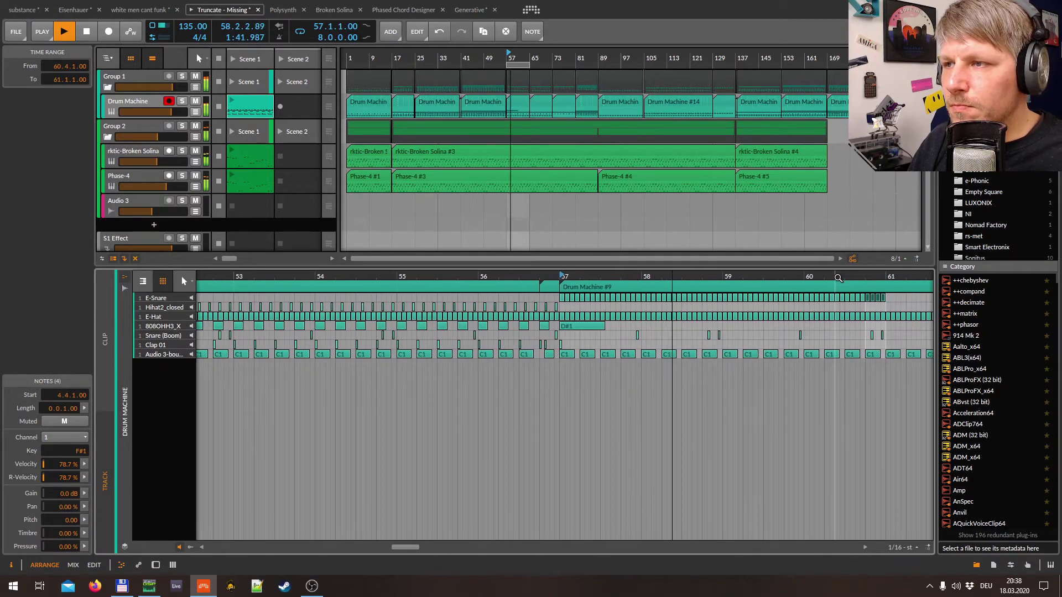
pyautogui.moveTo(736, 276); pyautogui.dragTo(739, 260)
pyautogui.hotkey('ctrl', 'd')
pyautogui.hotkey('ctrl', 'd')
pyautogui.hotkey('ctrl', 'd')
pyautogui.hotkey('ctrl', 'd')
pyautogui.hotkey('ctrl', 'd')
pyautogui.hotkey('ctrl', 'd')
pyautogui.hotkey('ctrl', 'd')
pyautogui.moveTo(819, 276); pyautogui.dragTo(479, 276)
pyautogui.hotkey('ctrl', 'd')
pyautogui.hotkey('ctrl', 'd')
pyautogui.hotkey('ctrl', 'd')
pyautogui.hotkey('ctrl', 'd')
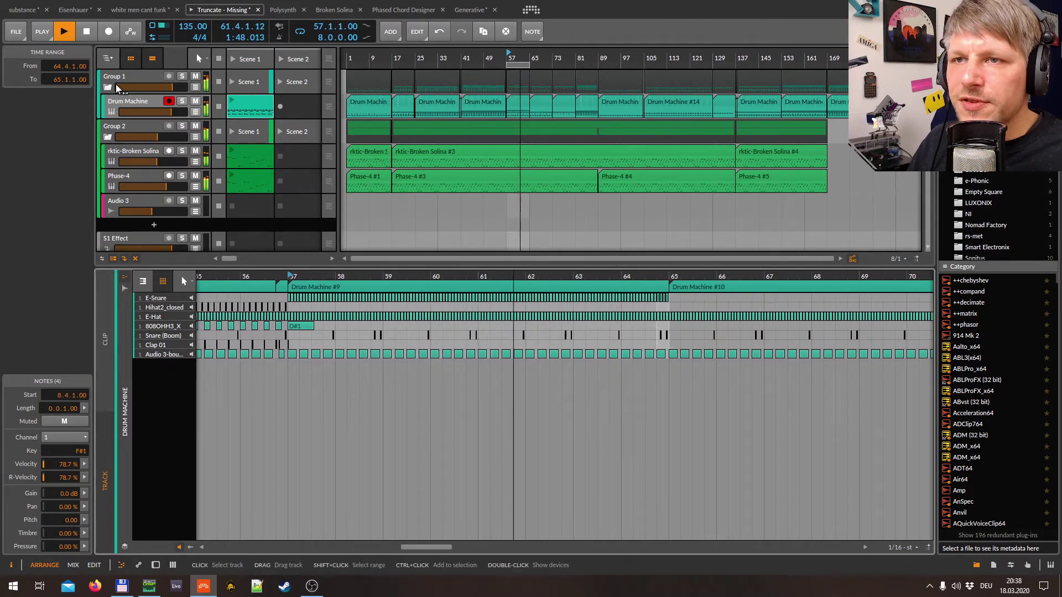
# Switch to the mixer view and select the E-Snare chain of the Drum Machine.
pyautogui.doubleClick(141, 104)
pyautogui.click(162, 80)
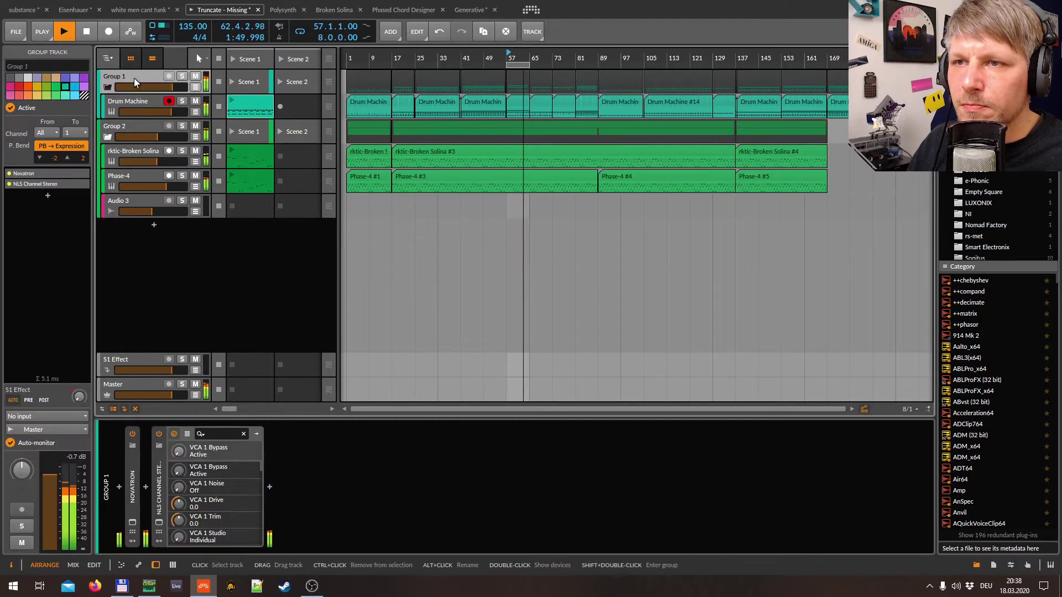
pyautogui.hotkey('alt', '2')
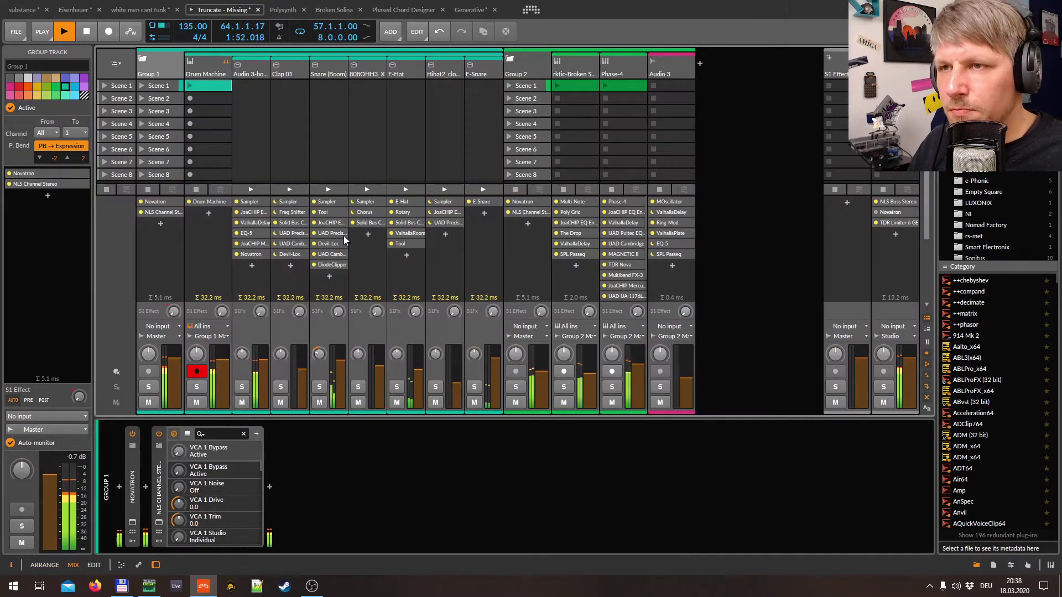
pyautogui.click(477, 74)
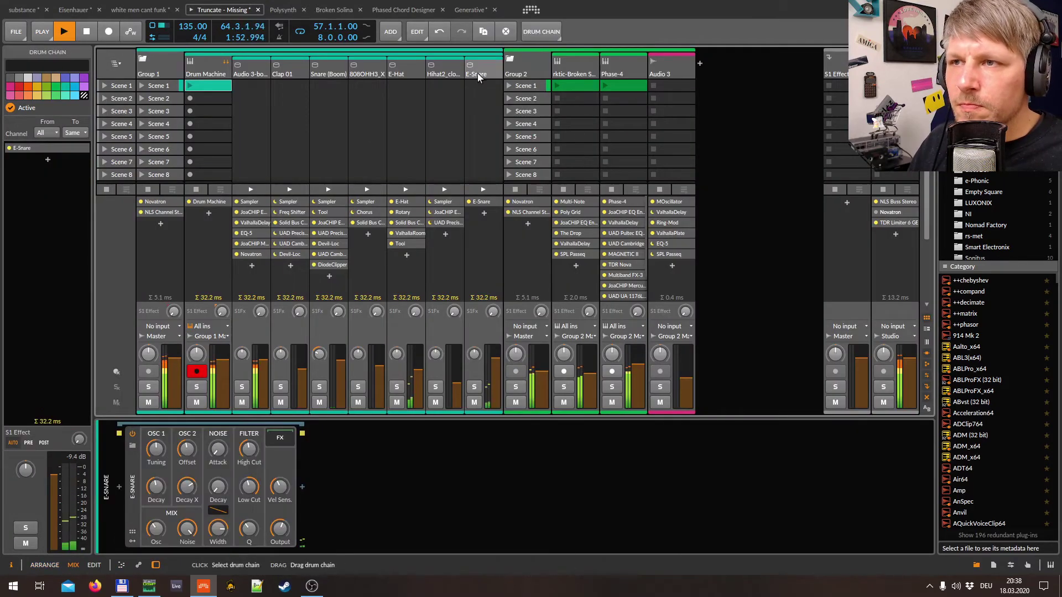
# Solo the E-Snare chain, set its noise decay to about 150 ms and show the device's modulator slots.
pyautogui.click(474, 387)
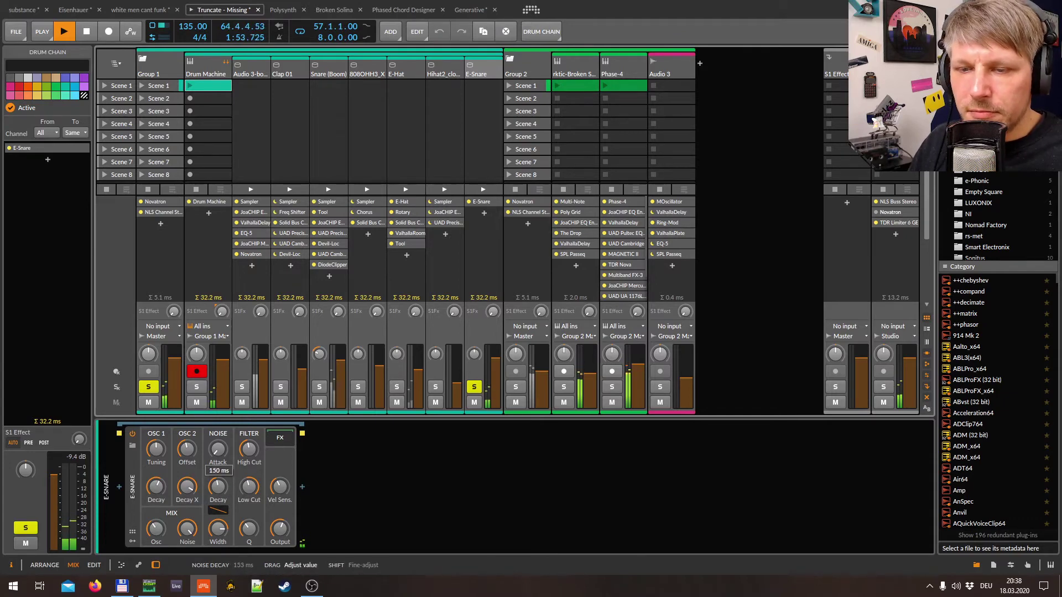
pyautogui.moveTo(217, 486); pyautogui.dragTo(218, 486)
pyautogui.click(132, 542)
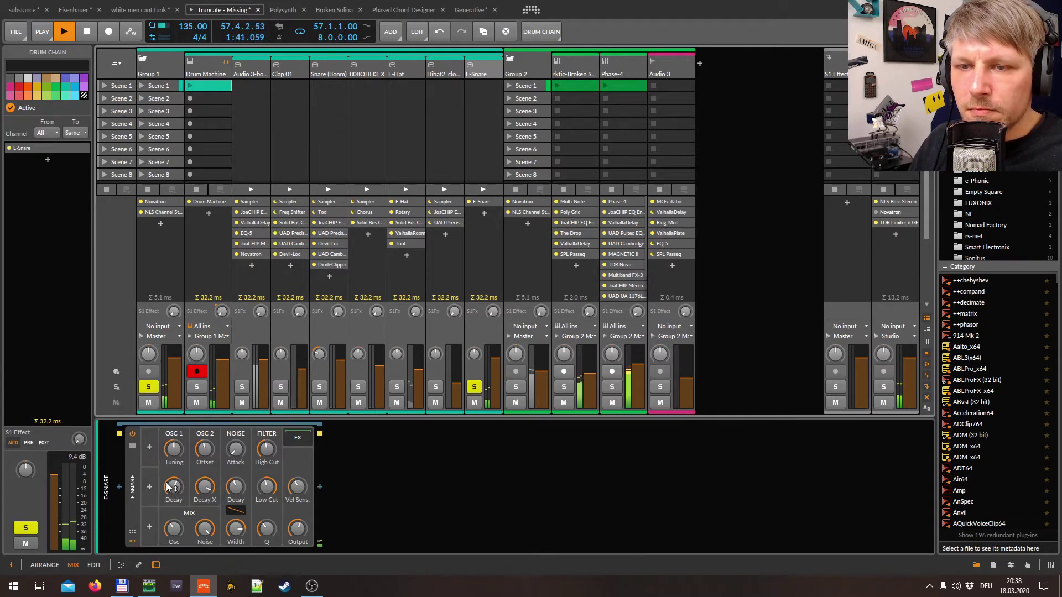
pyautogui.click(150, 448)
pyautogui.write('lfo')
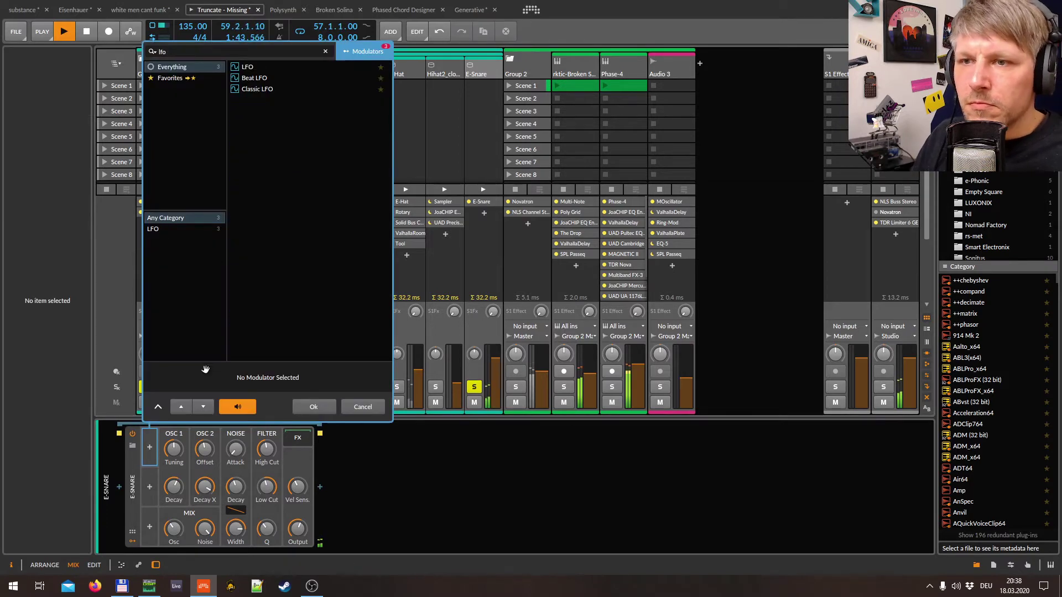
pyautogui.press('Escape')
# Add a Steps modulator to the E-Snare device, set it to 7 steps and randomize them.
pyautogui.click(149, 448)
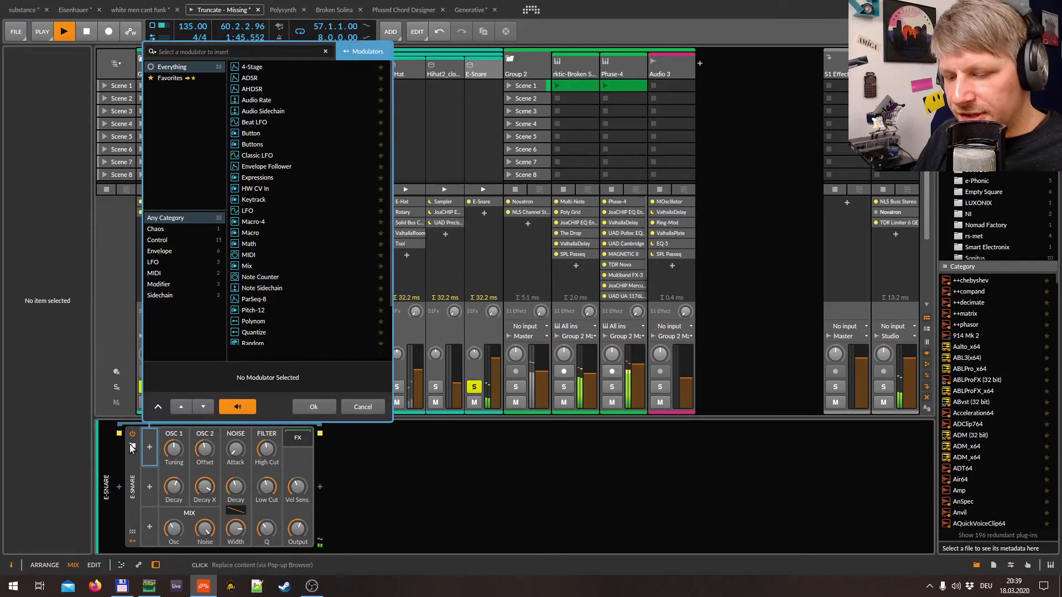
pyautogui.write('step')
pyautogui.press('Return')
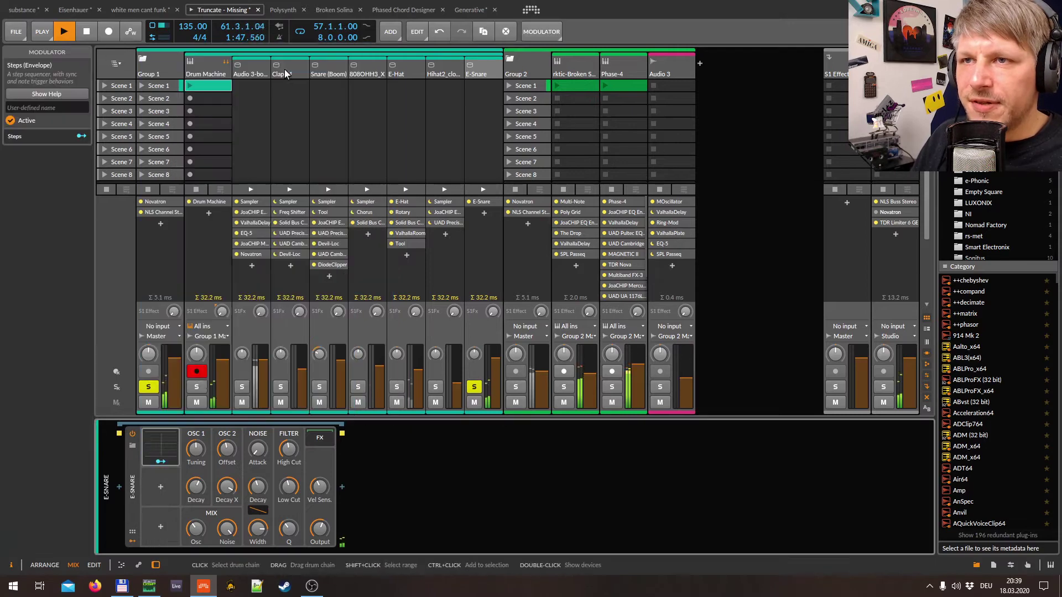
pyautogui.click(159, 448)
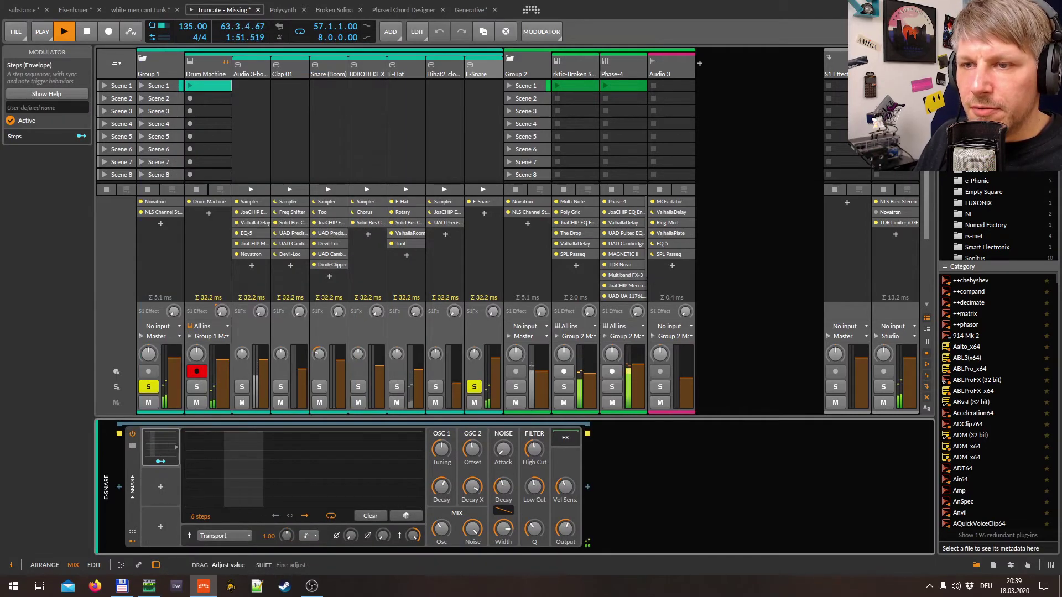
pyautogui.moveTo(200, 516); pyautogui.dragTo(200, 512)
pyautogui.click(406, 516)
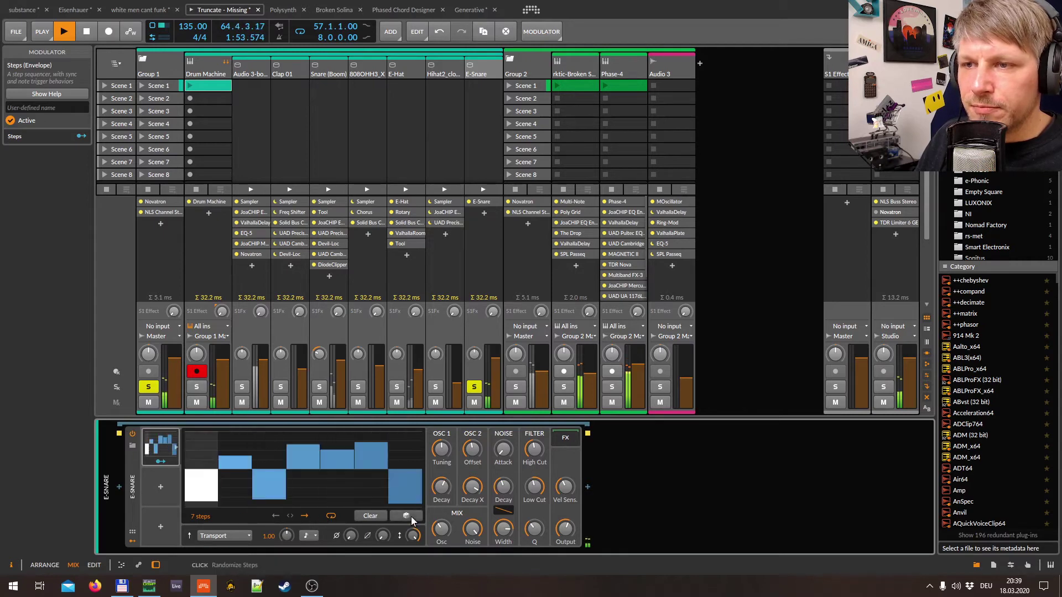
# Map the Steps modulator to the noise decay by about 0.48 and set the filter's high cut to about 5.27 kHz.
pyautogui.click(160, 461)
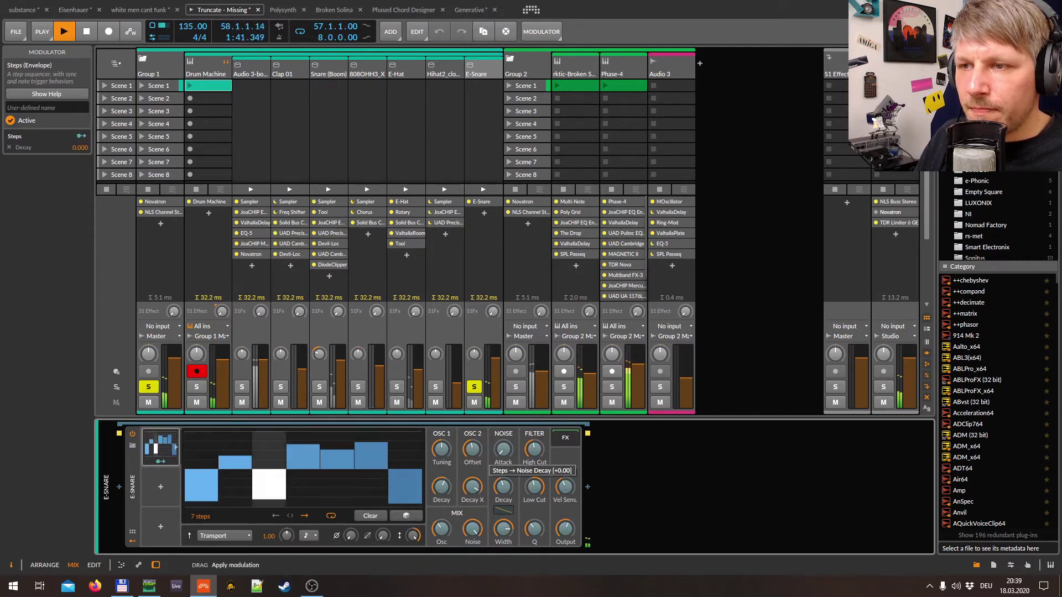
pyautogui.moveTo(503, 487); pyautogui.dragTo(503, 471)
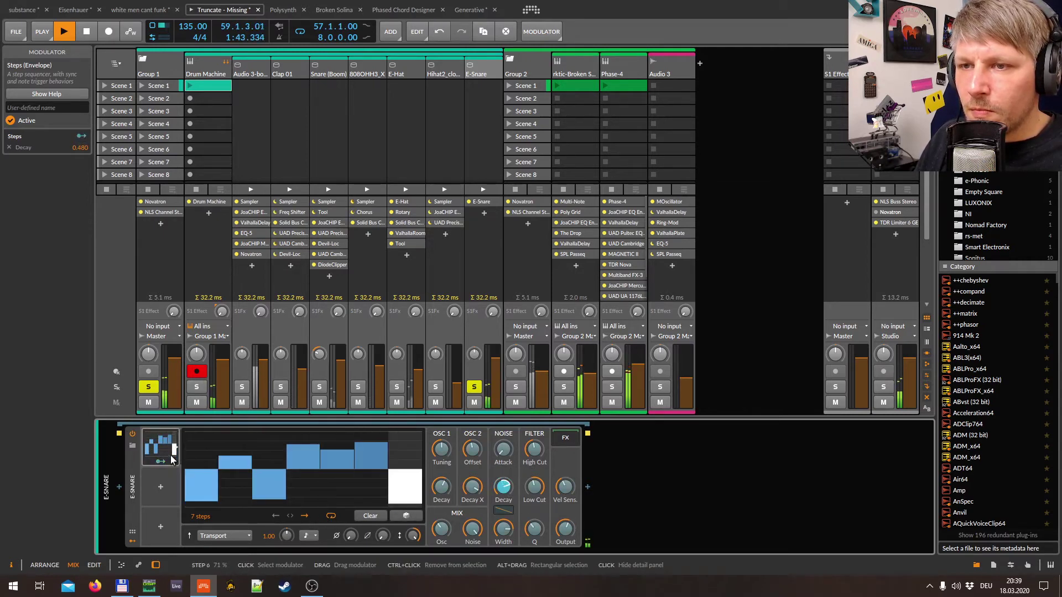
pyautogui.click(161, 460)
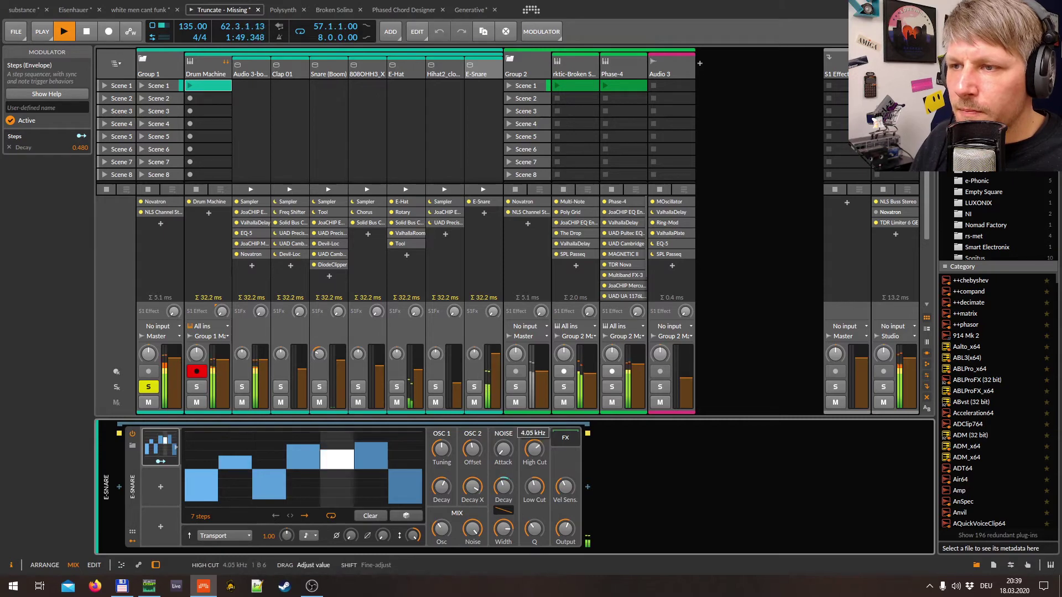
pyautogui.moveTo(535, 449)
pyautogui.moveTo(534, 449); pyautogui.dragTo(535, 467)
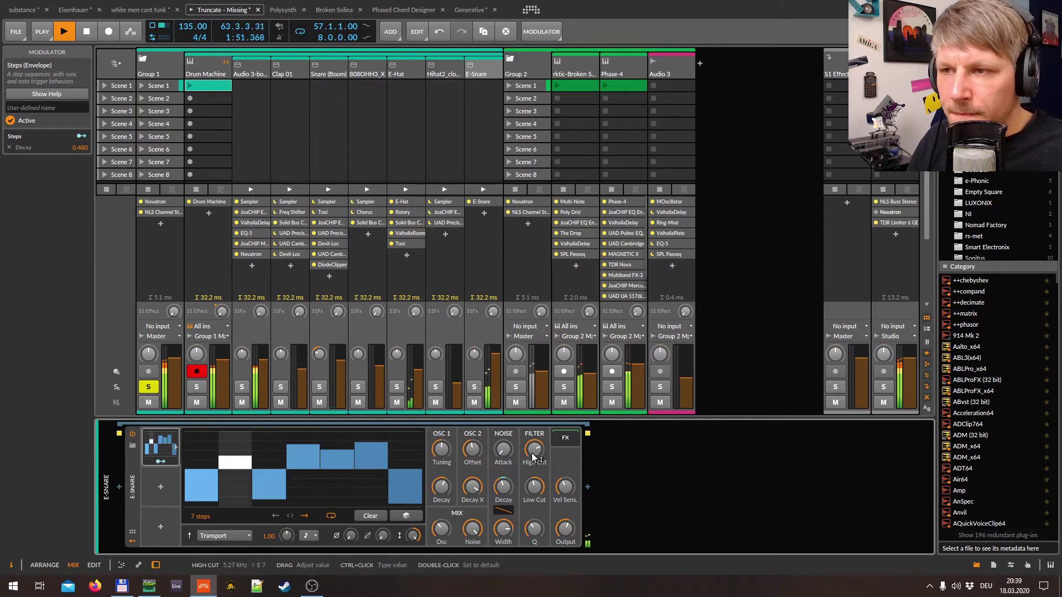
pyautogui.click(161, 489)
pyautogui.write('step')
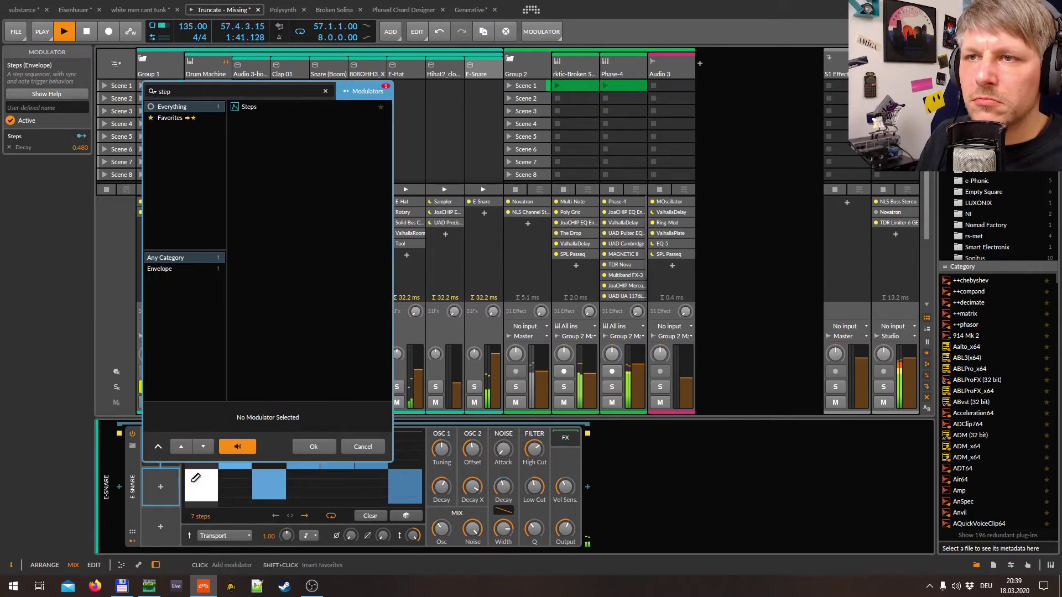
pyautogui.doubleClick(247, 107)
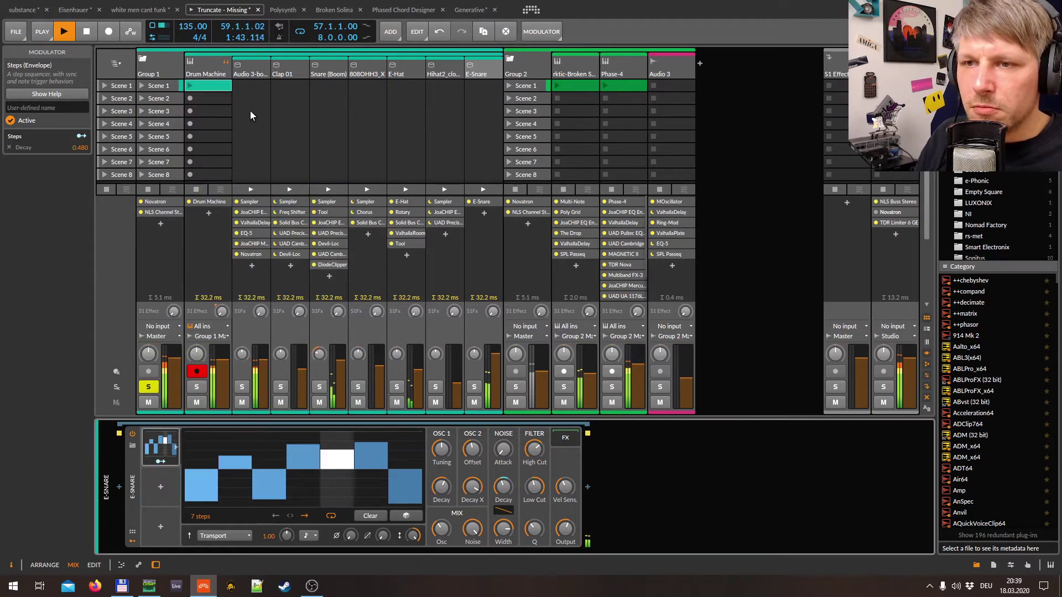
# Add an LFO modulator to the E-Snare device and map it to the filter's high cut by about 25.93.
pyautogui.click(160, 485)
pyautogui.write('lfo')
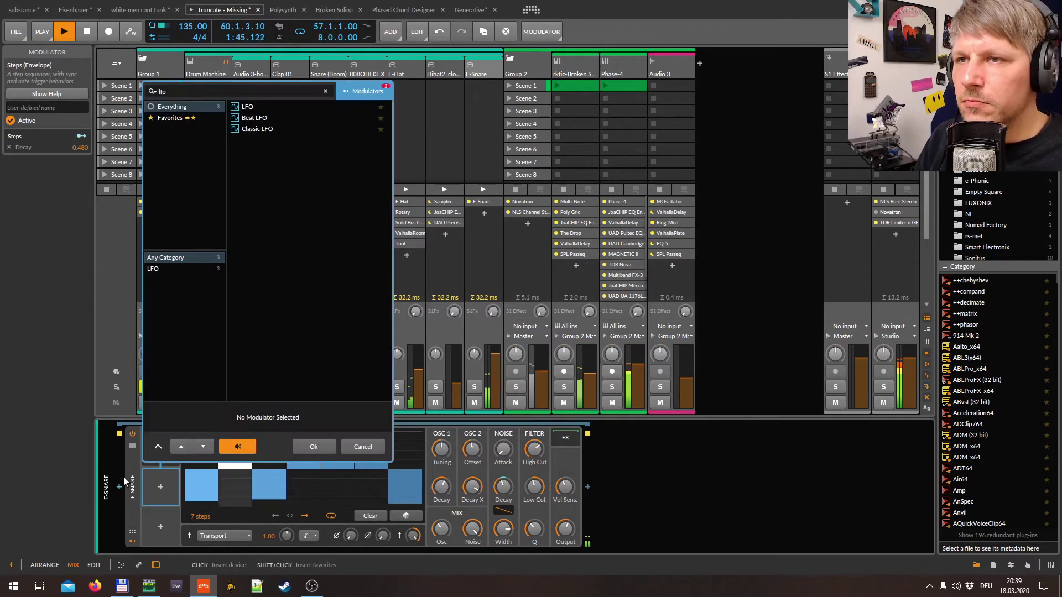
pyautogui.press('Down')
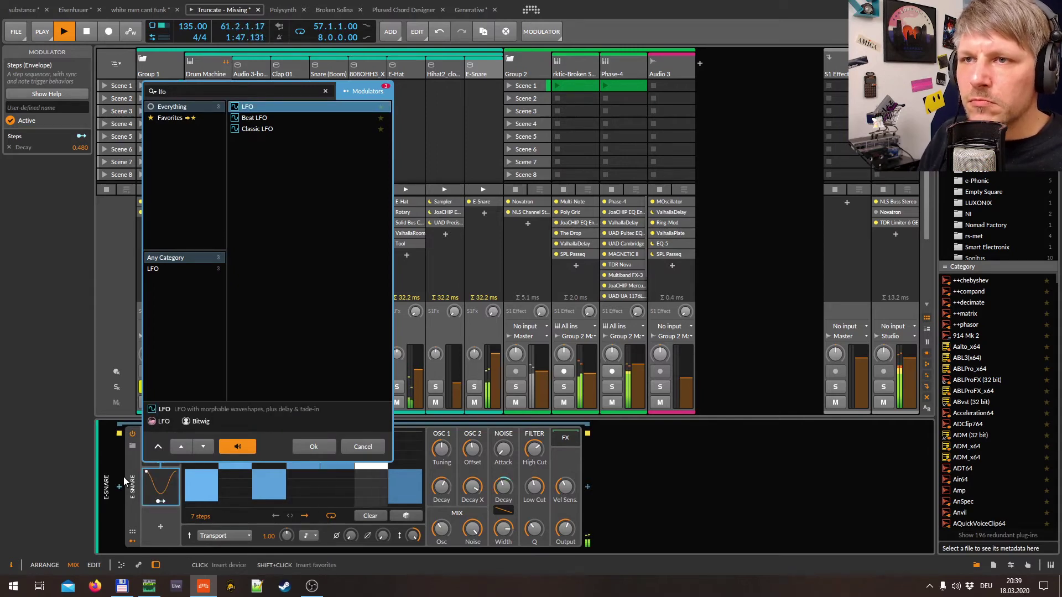
pyautogui.press('Return')
pyautogui.click(160, 501)
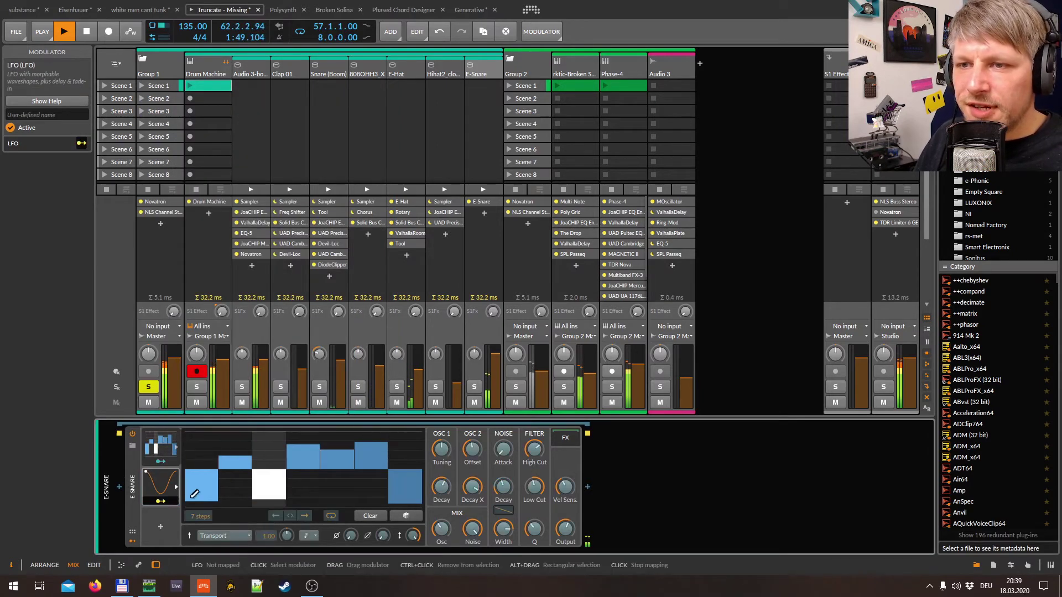
pyautogui.moveTo(534, 449); pyautogui.dragTo(534, 440)
pyautogui.click(553, 457)
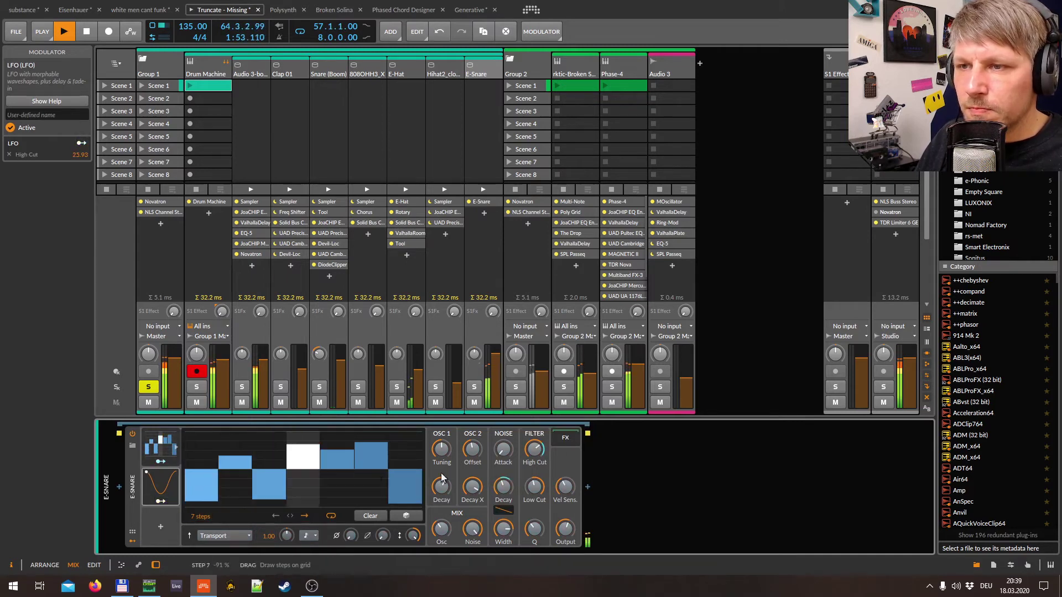
# Set the first LFO to Free trigger mode with its rate unit in quarter notes.
pyautogui.click(166, 487)
pyautogui.click(205, 541)
pyautogui.click(213, 550)
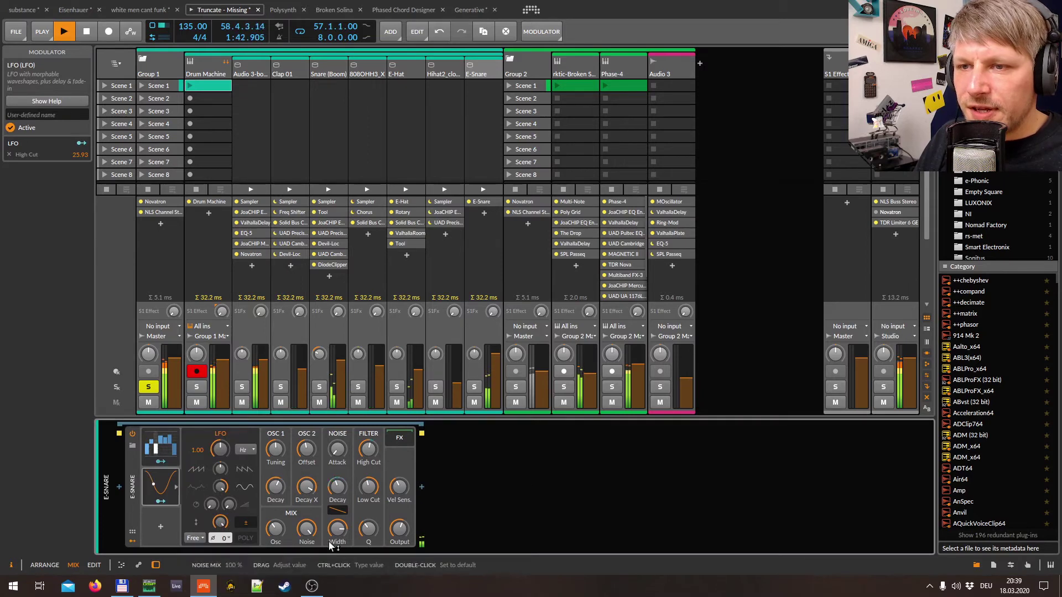
pyautogui.click(245, 449)
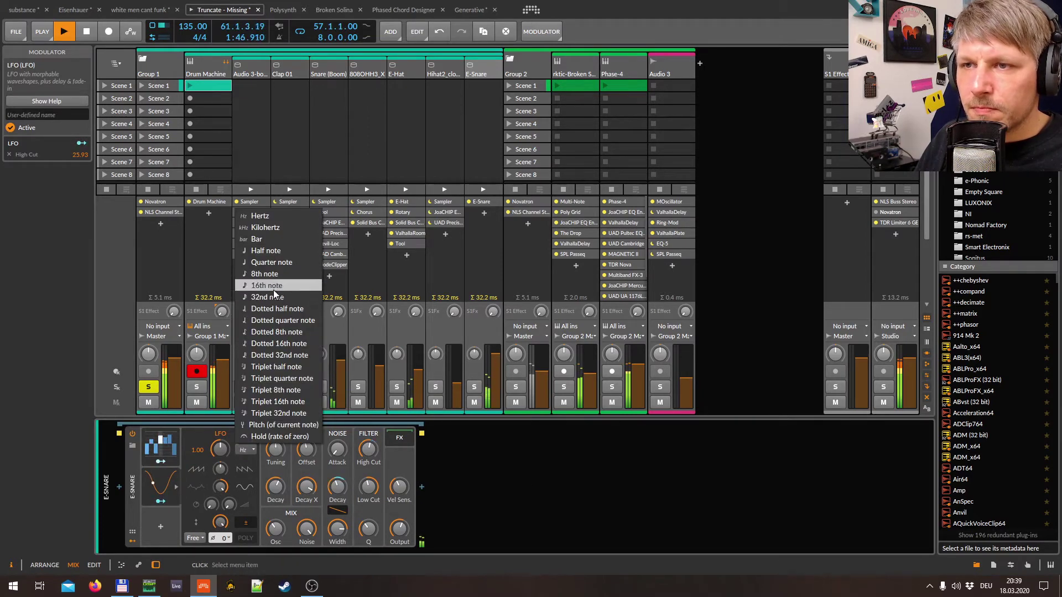
pyautogui.click(276, 264)
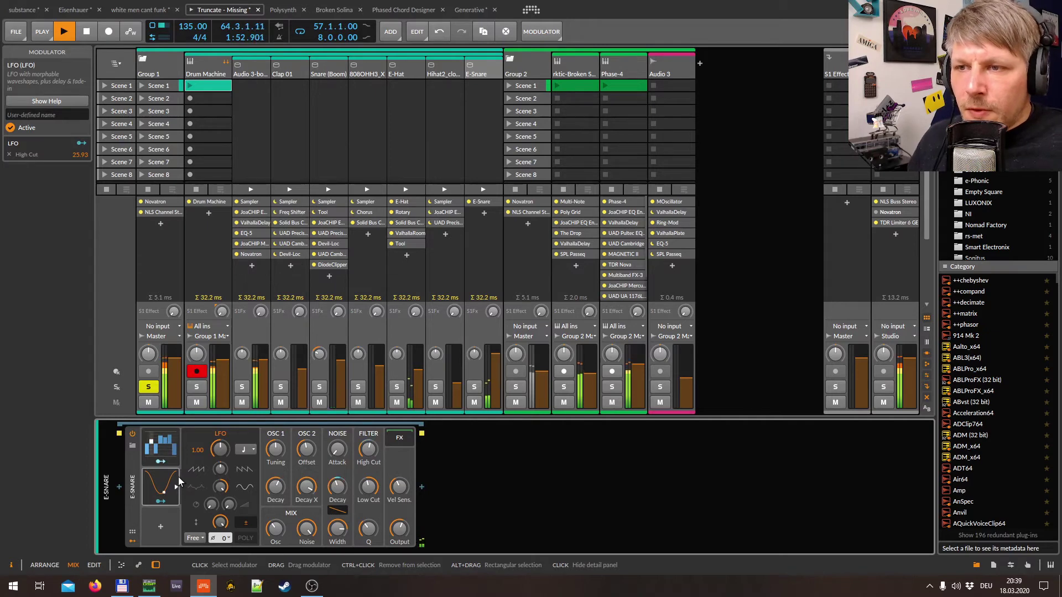
# Add a second LFO modulator to the E-Snare device and set its rate to about 0.56 Hz.
pyautogui.click(161, 529)
pyautogui.write('lfo')
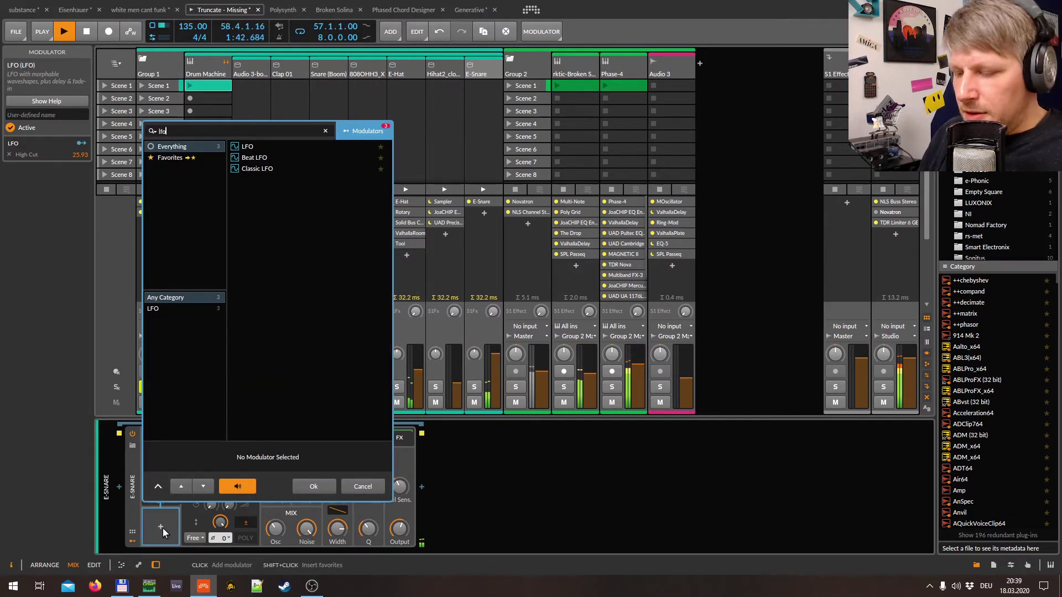
pyautogui.press('Return')
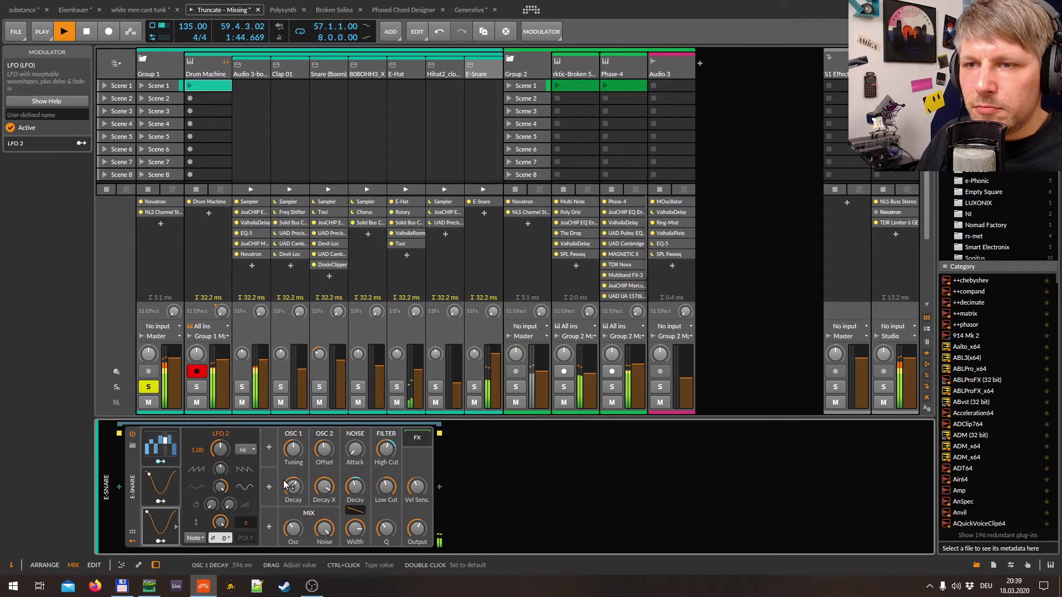
pyautogui.click(245, 450)
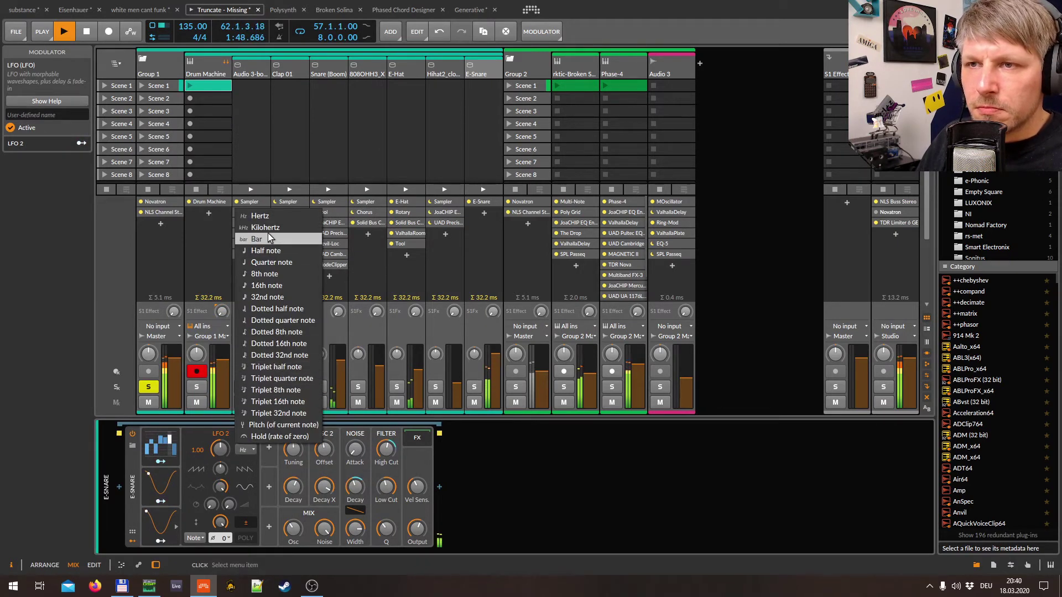
pyautogui.click(267, 218)
pyautogui.moveTo(220, 453); pyautogui.dragTo(220, 481)
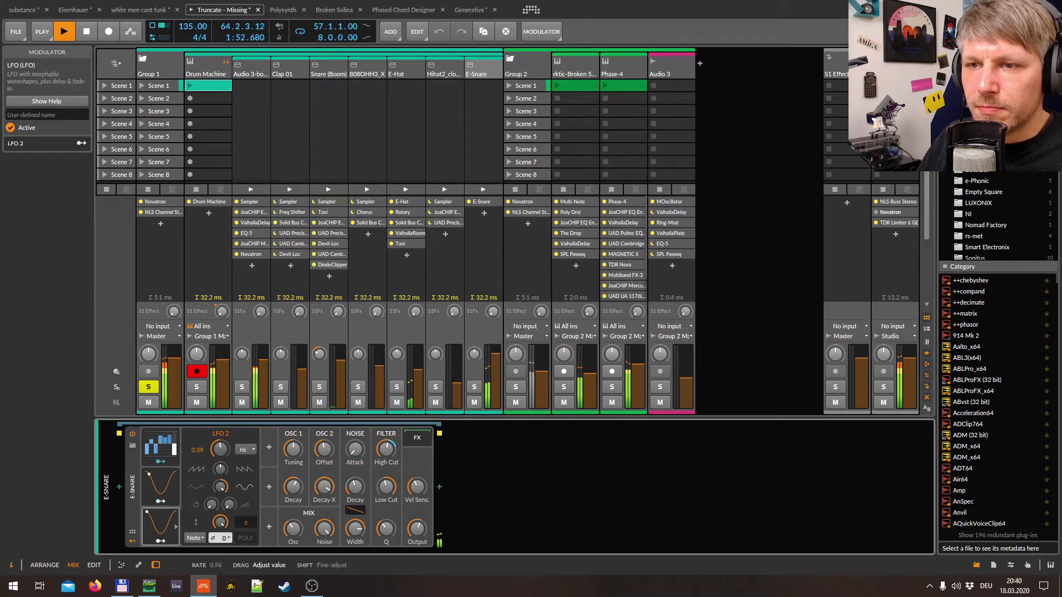
# Set the second LFO to Free trigger mode and map it to the filter's high cut by about -26.39.
pyautogui.click(194, 539)
pyautogui.click(200, 561)
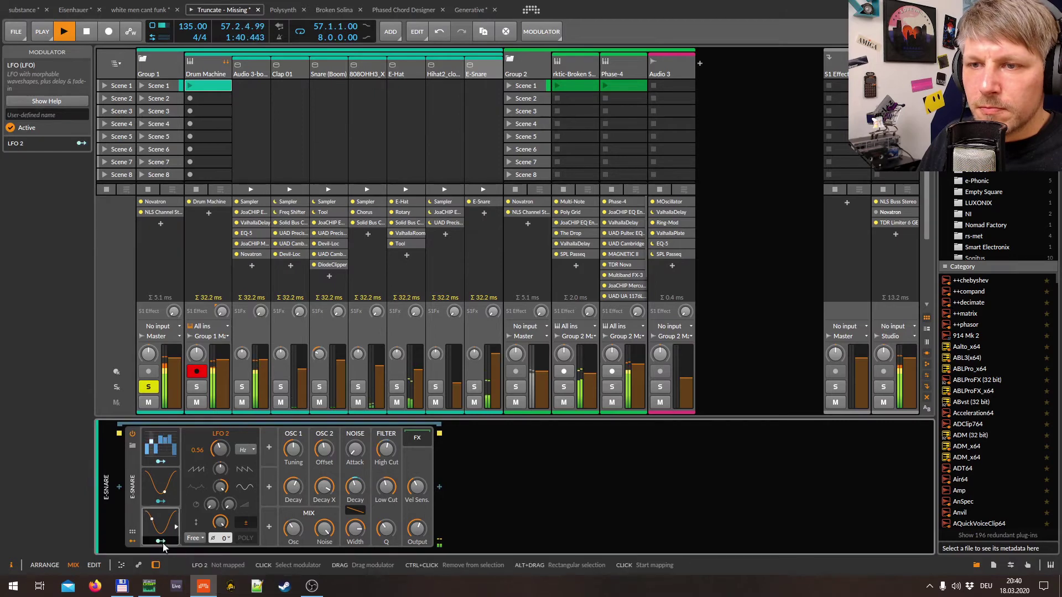
pyautogui.moveTo(386, 449)
pyautogui.mouseDown()
pyautogui.moveTo(386, 462)
pyautogui.moveTo(386, 449)
pyautogui.mouseUp()
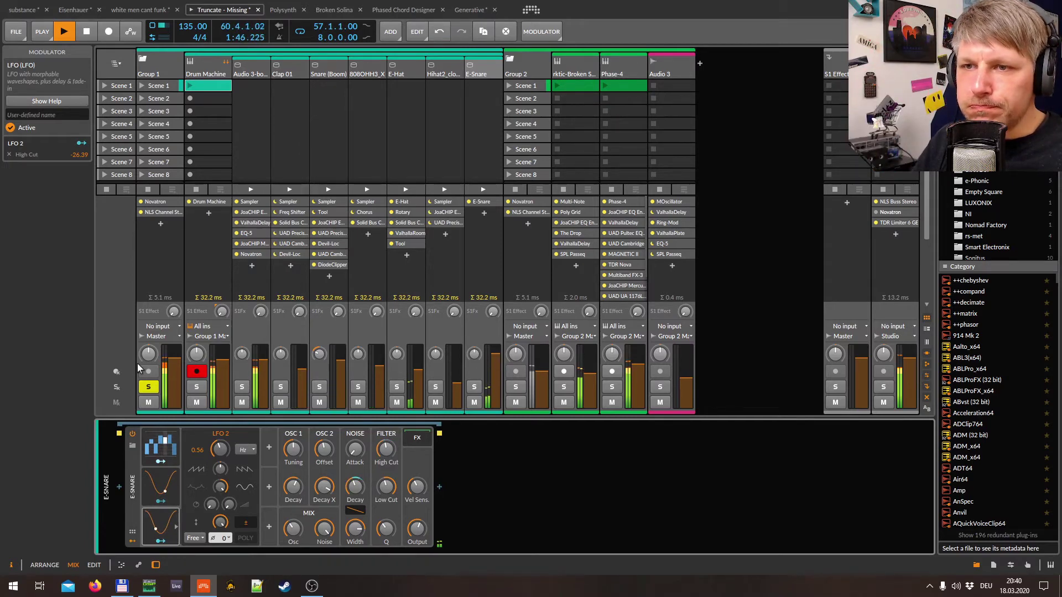
# Unsolo Group 1 and set the E-Snare chain's volume to about +1.4 dB, leaving that chain selected.
pyautogui.click(141, 391)
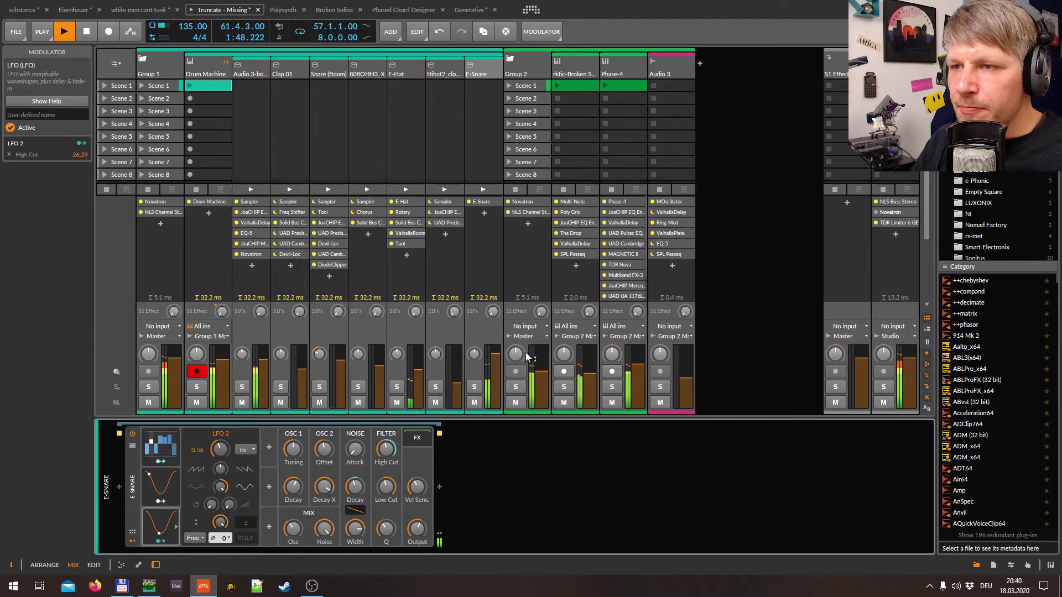
pyautogui.moveTo(474, 354)
pyautogui.moveTo(495, 353); pyautogui.dragTo(498, 358)
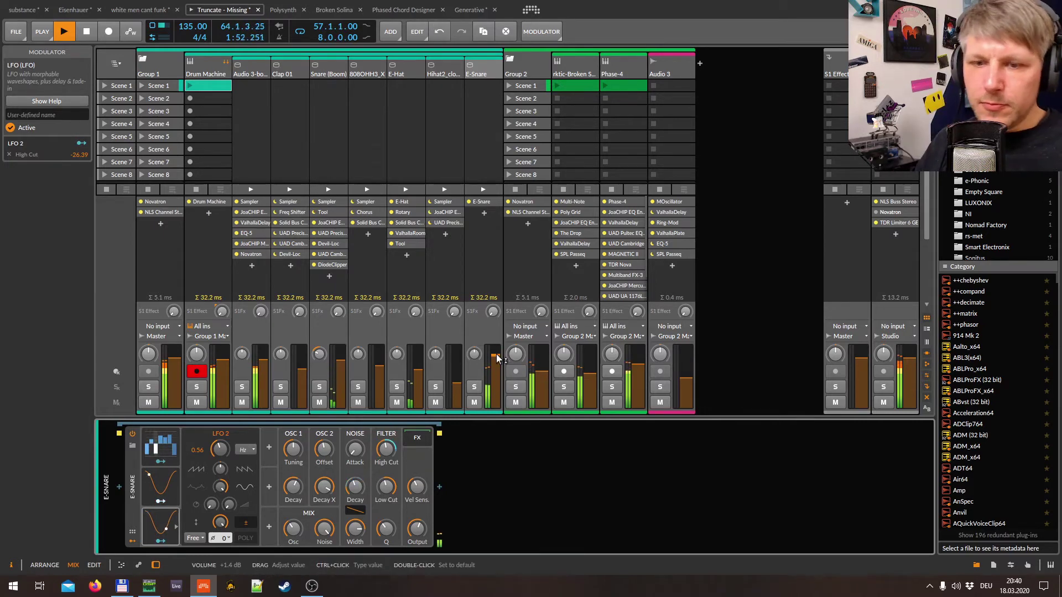
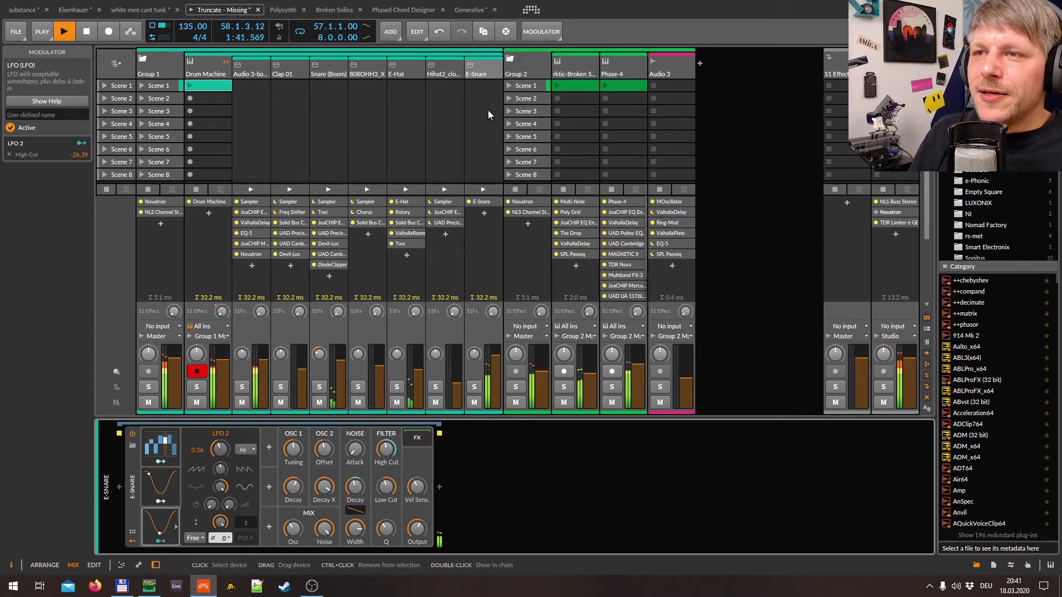
pyautogui.click(483, 77)
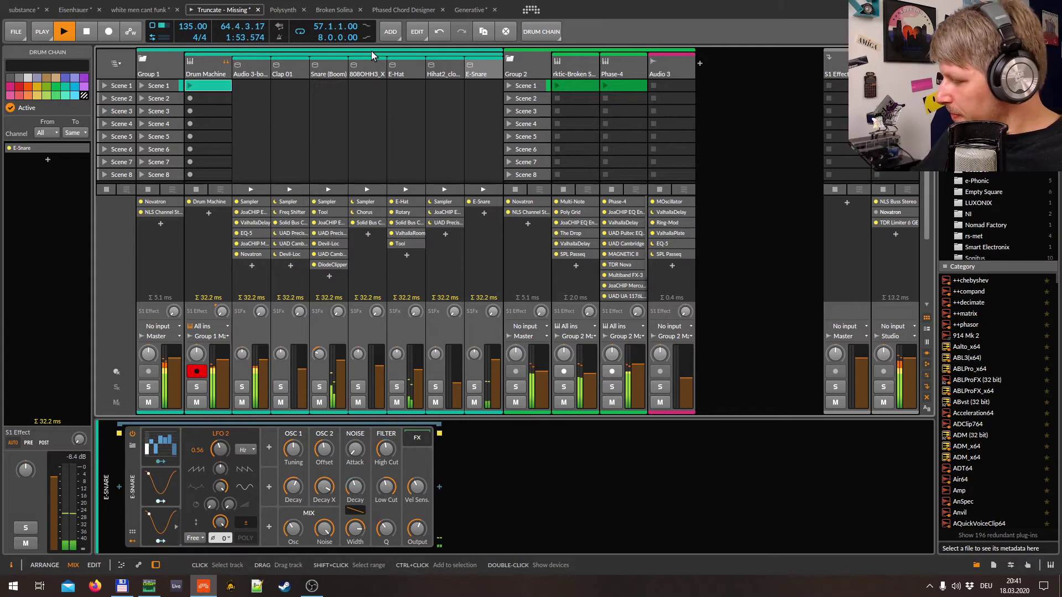
# Stop playback and switch to the Polysynth project, activating its audio engine and selecting the Polysynth track.
pyautogui.click(92, 41)
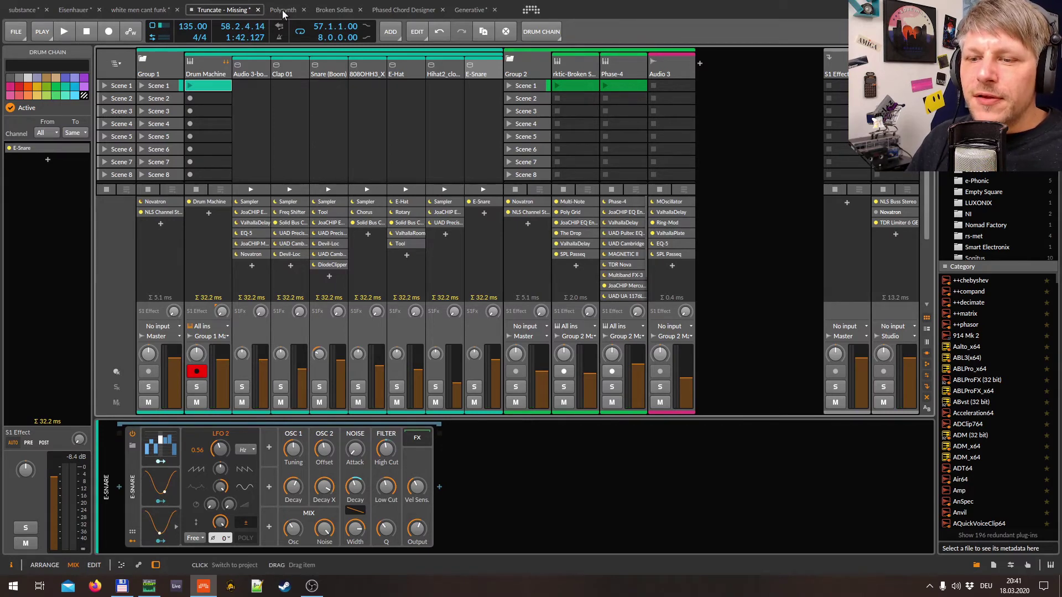
pyautogui.click(283, 11)
pyautogui.click(106, 33)
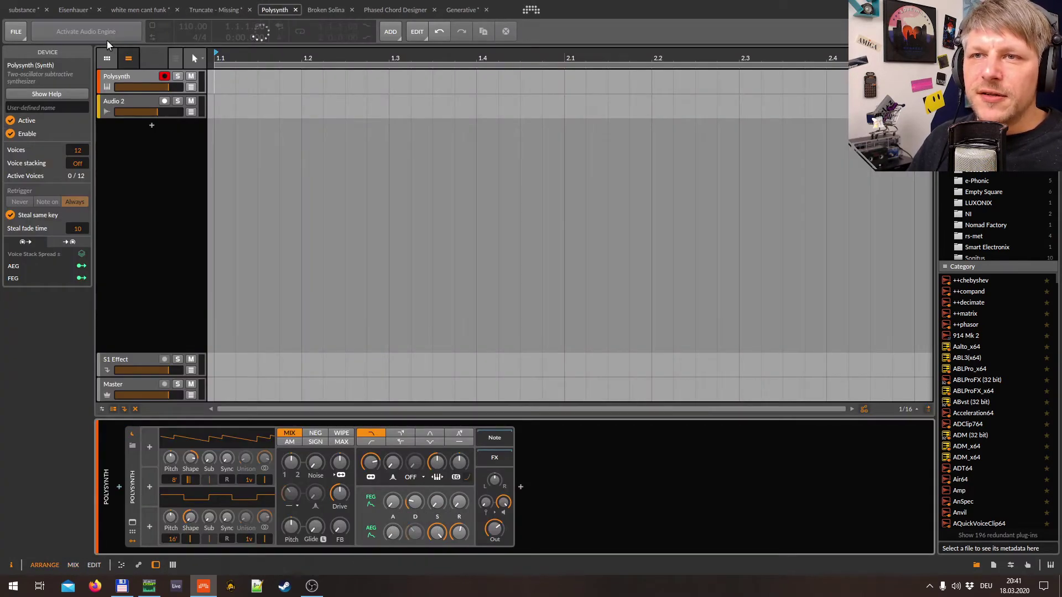
pyautogui.click(140, 80)
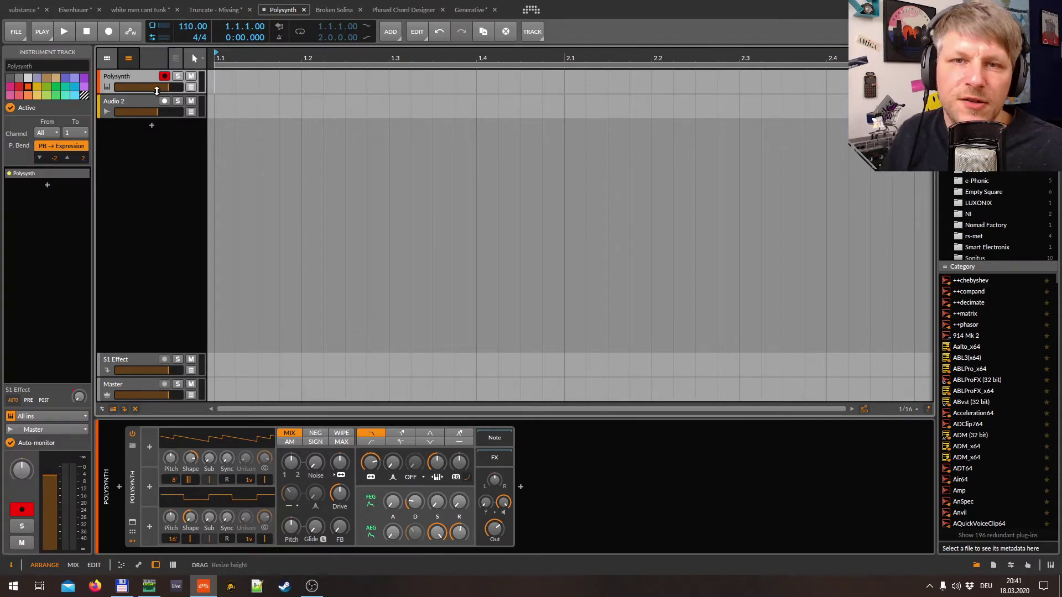
# Look through Bitwig's own audio effect devices for the Polysynth track without inserting one.
pyautogui.click(152, 126)
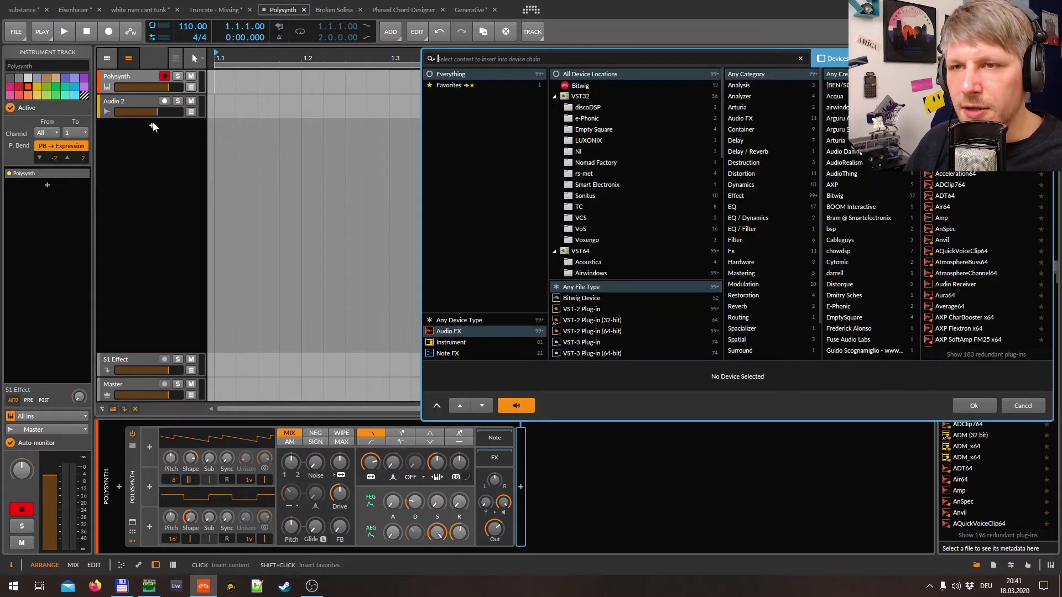
pyautogui.click(580, 86)
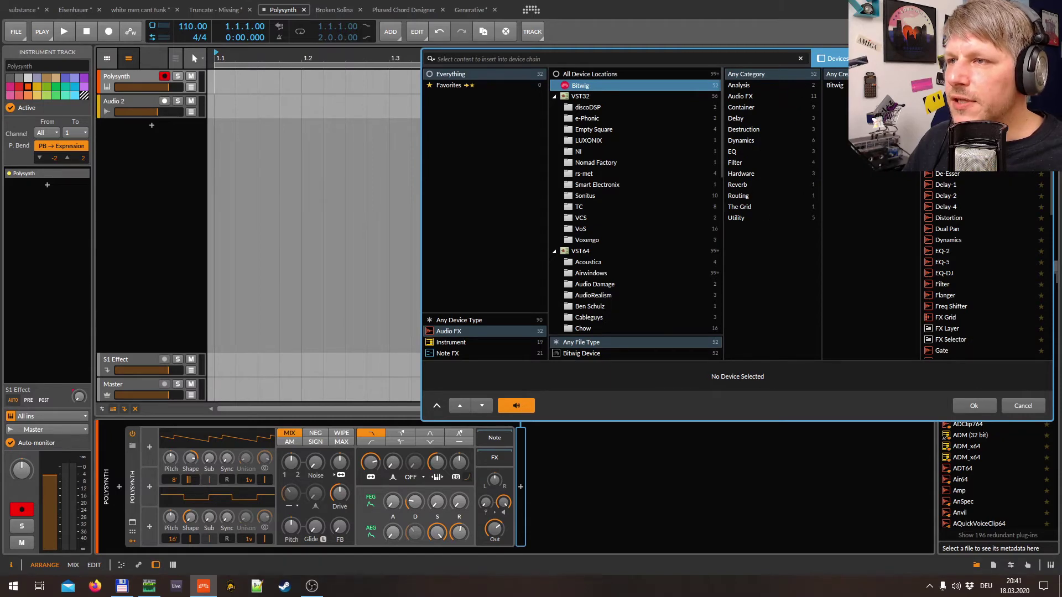
pyautogui.scroll(-5, 988, 243)
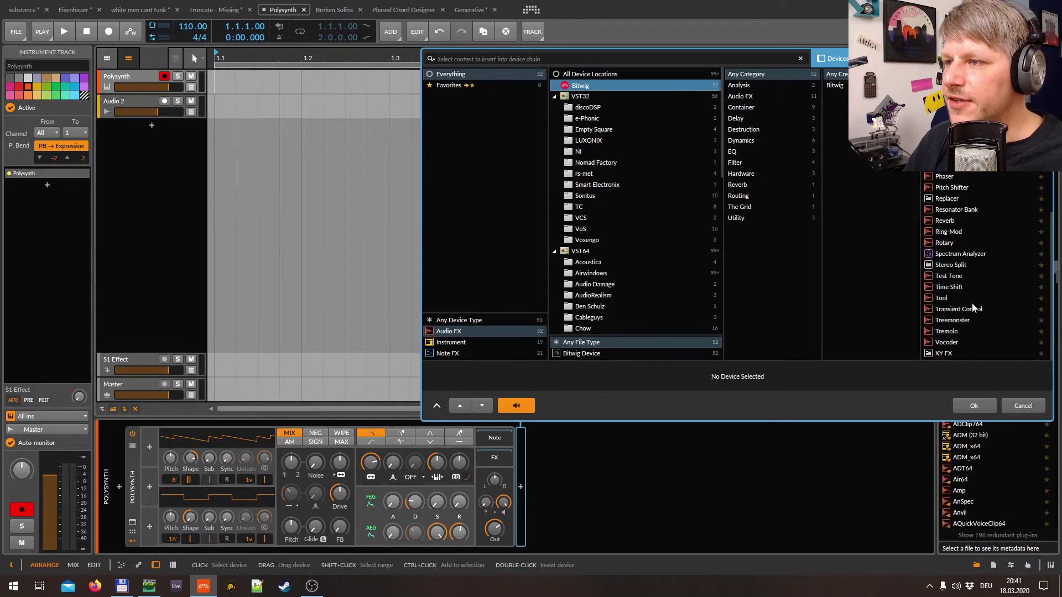
pyautogui.click(1022, 406)
# Delete the Audio 2 track.
pyautogui.click(141, 102)
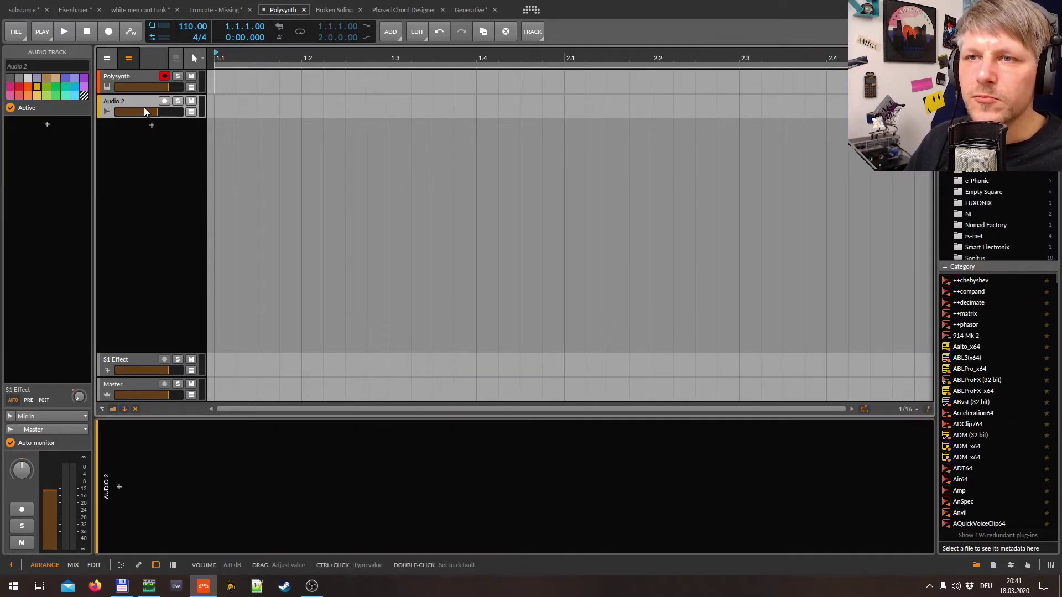
pyautogui.press('Delete')
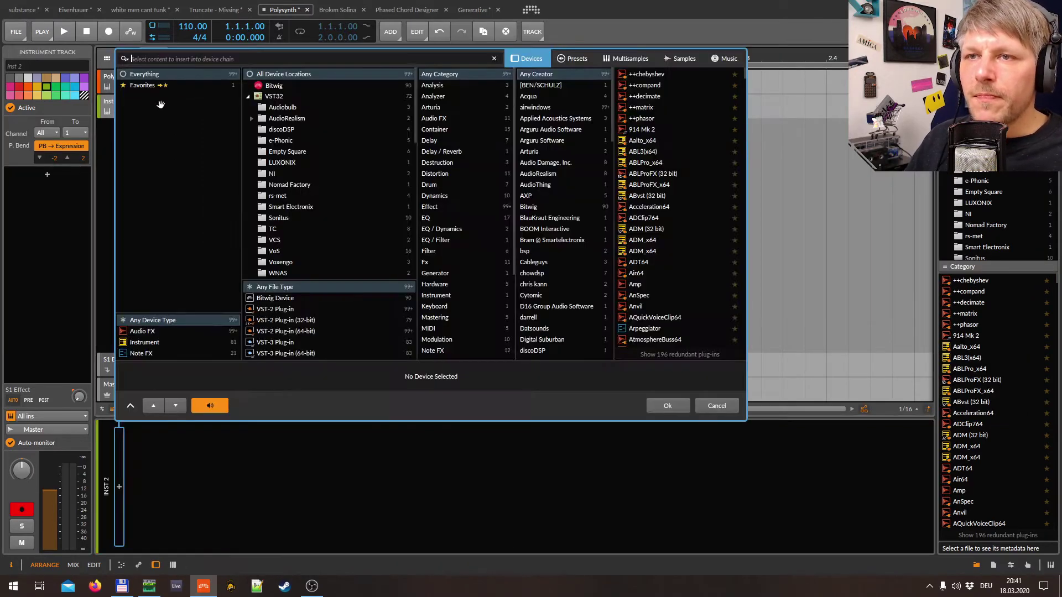
# Browse Bitwig's own devices for a new instrument track, previewing the FM-4 synth.
pyautogui.click(152, 100)
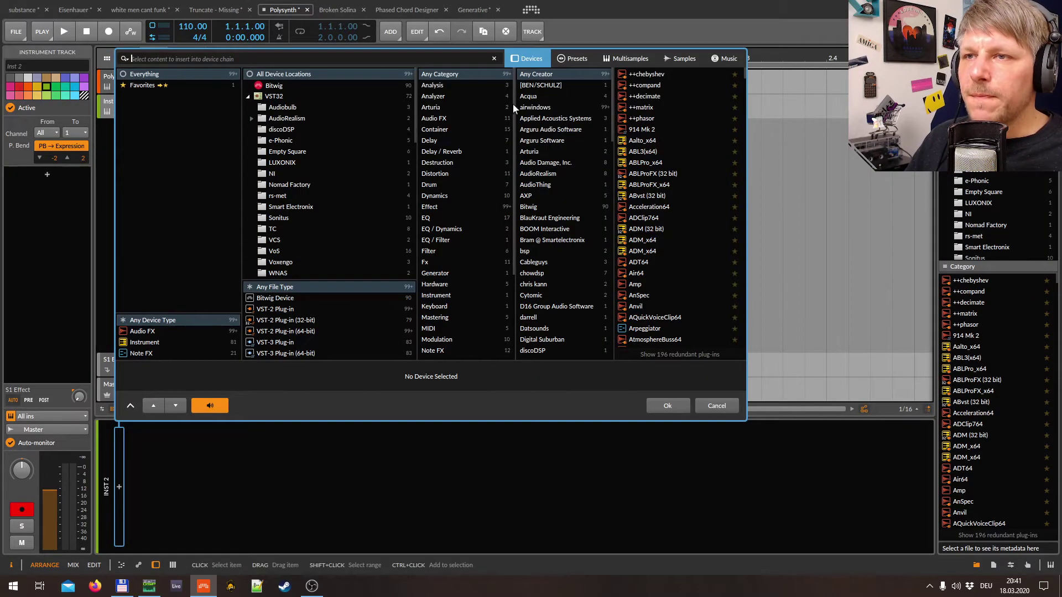
pyautogui.scroll(-4, 699, 290)
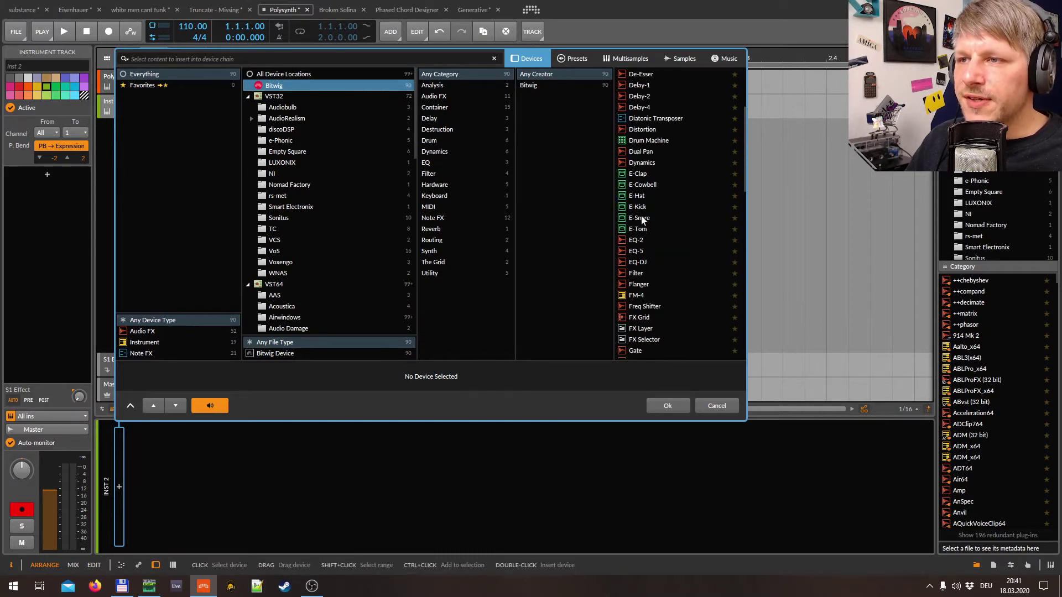
pyautogui.click(653, 296)
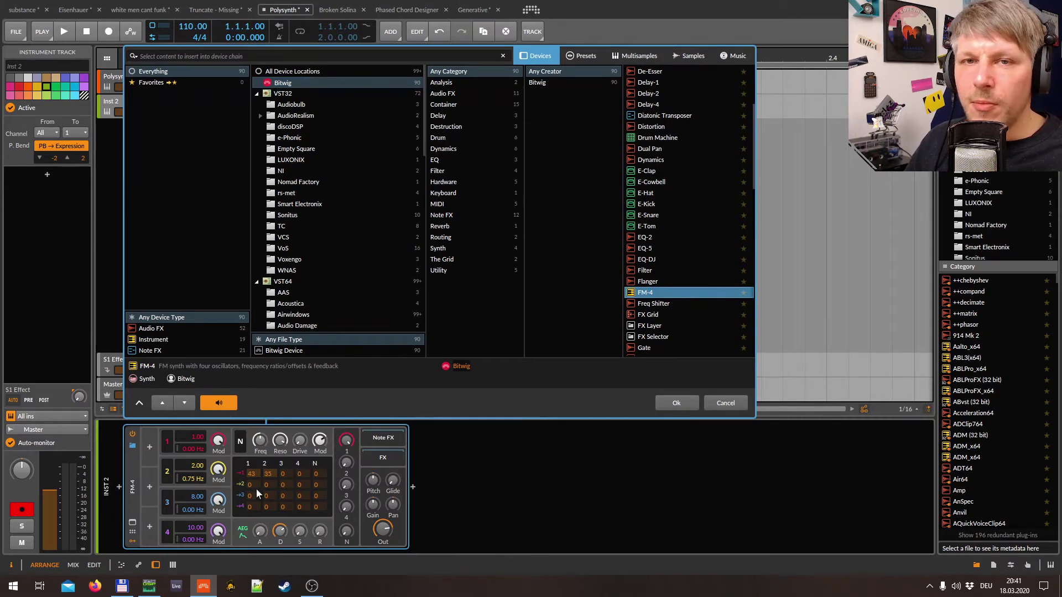
pyautogui.scroll(-1, 691, 305)
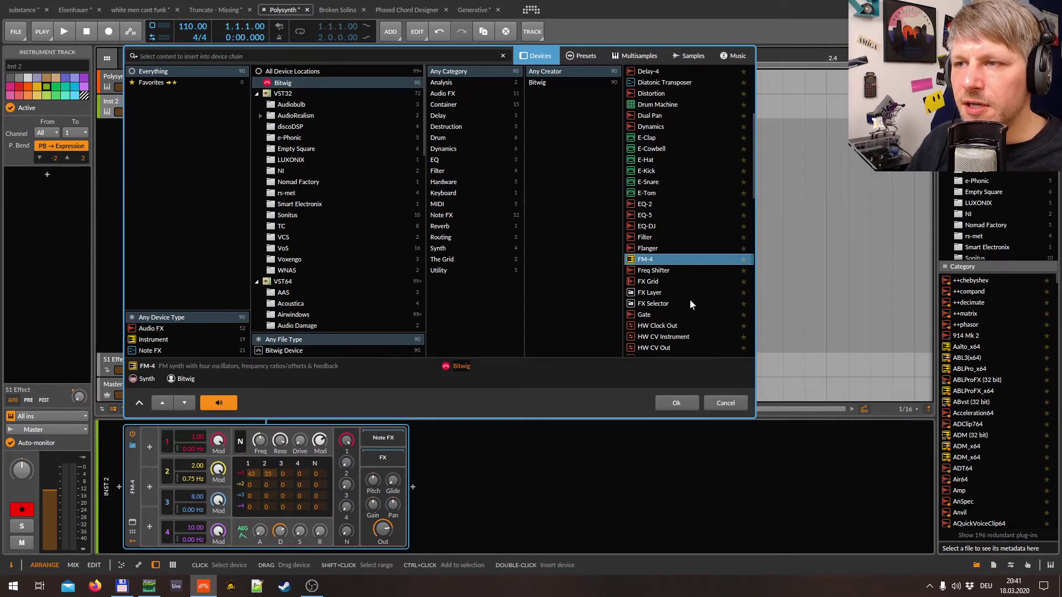
pyautogui.scroll(-9, 691, 304)
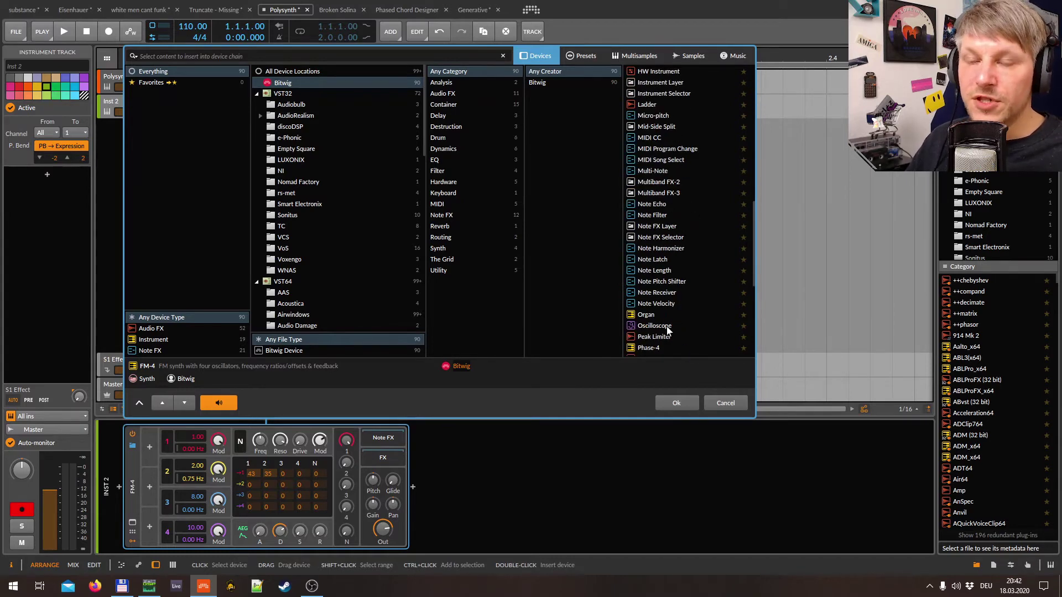
pyautogui.scroll(-3, 669, 320)
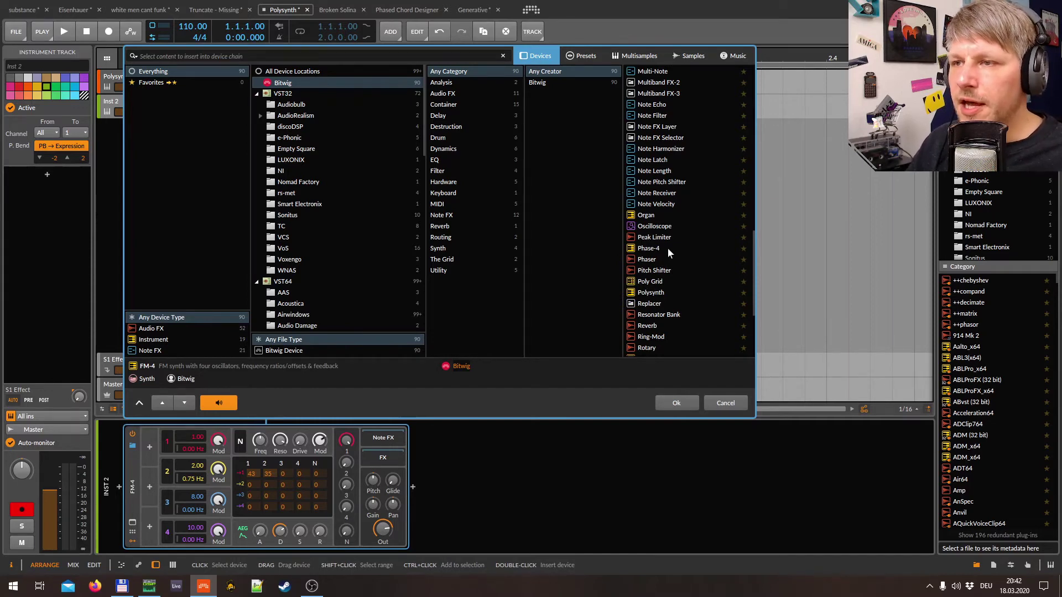
pyautogui.doubleClick(659, 296)
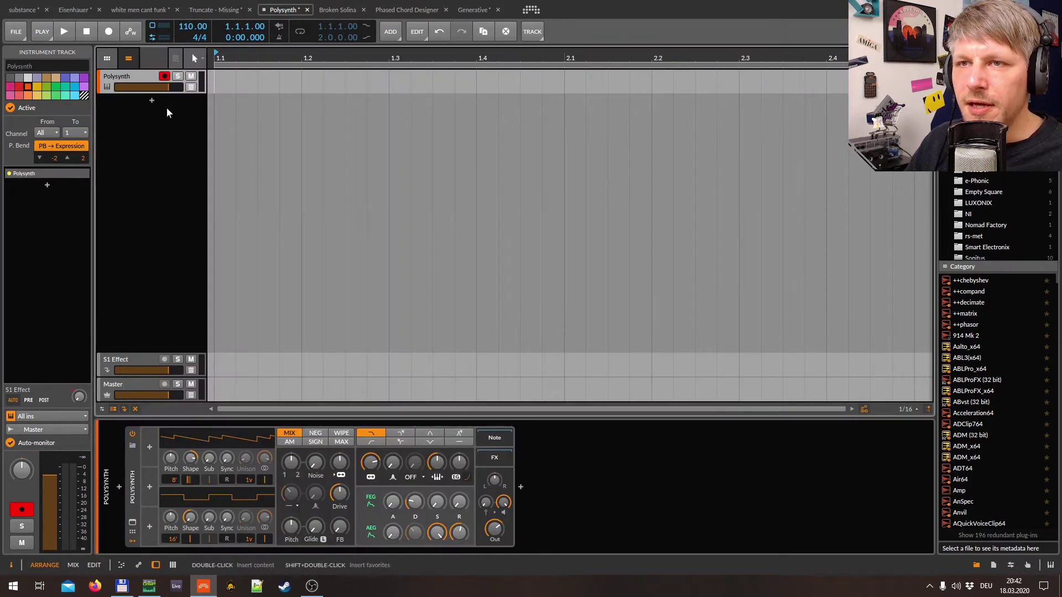
# Turn down oscillator 1's shape on the Polysynth device and look over the filter's waveshaping options.
pyautogui.click(133, 480)
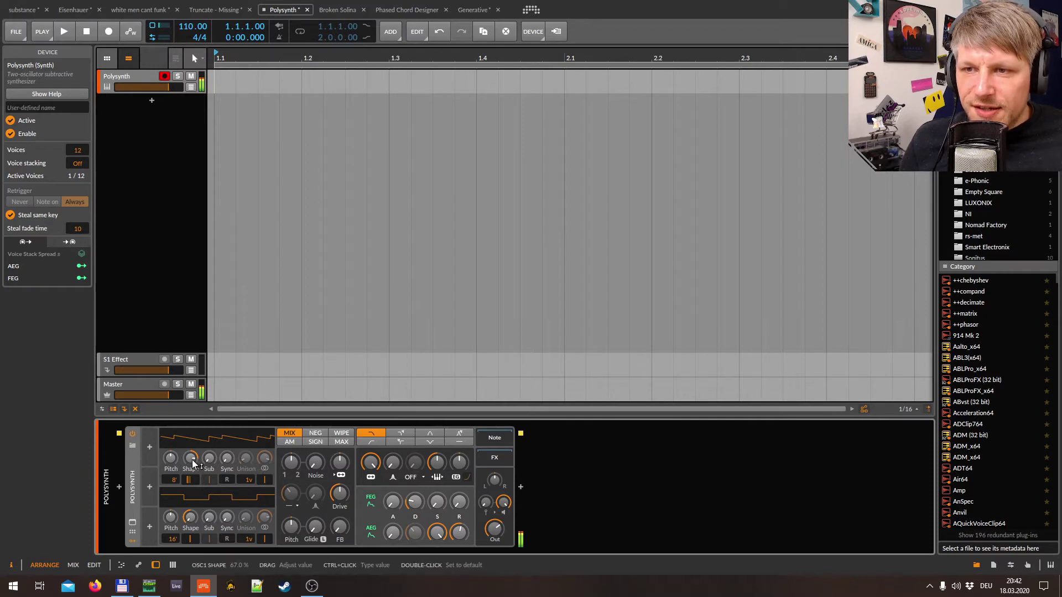
pyautogui.moveTo(191, 459); pyautogui.dragTo(192, 481)
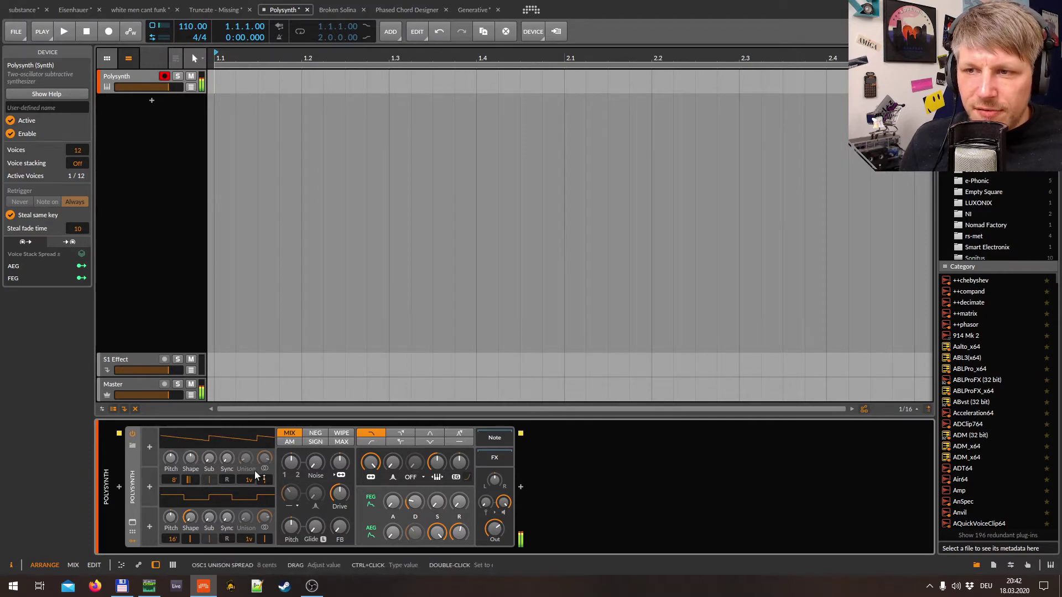
pyautogui.click(416, 482)
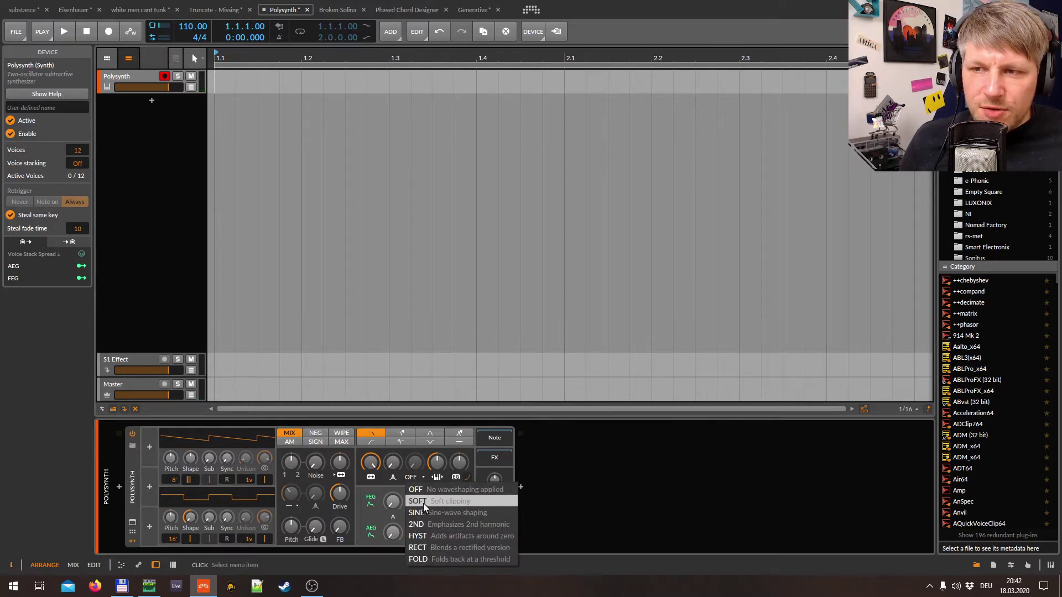
pyautogui.click(352, 529)
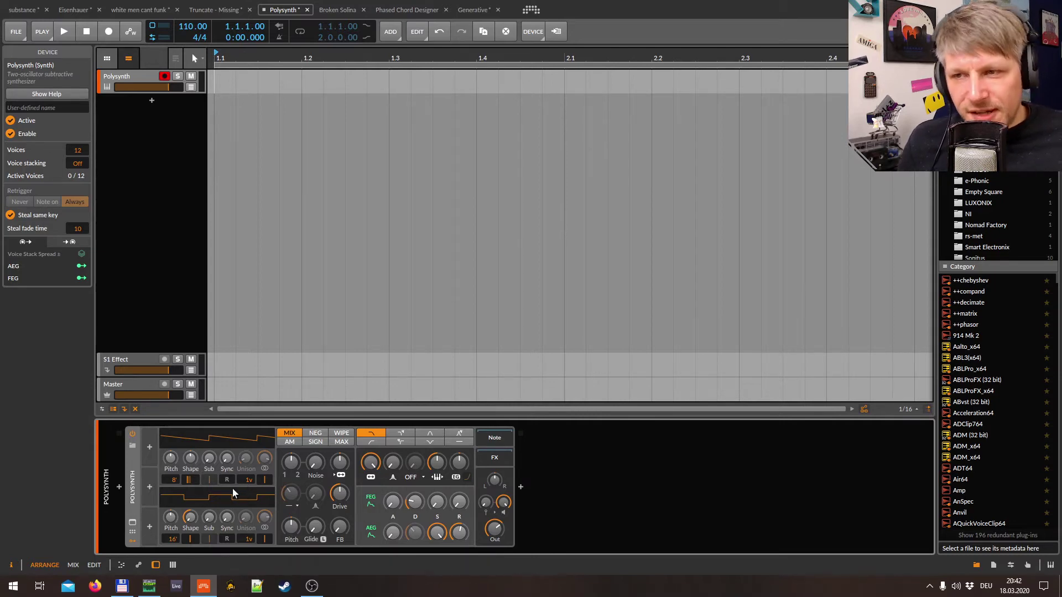
# Search the Polysynth presets for "rktic" and leave the preset browser without loading one.
pyautogui.click(136, 446)
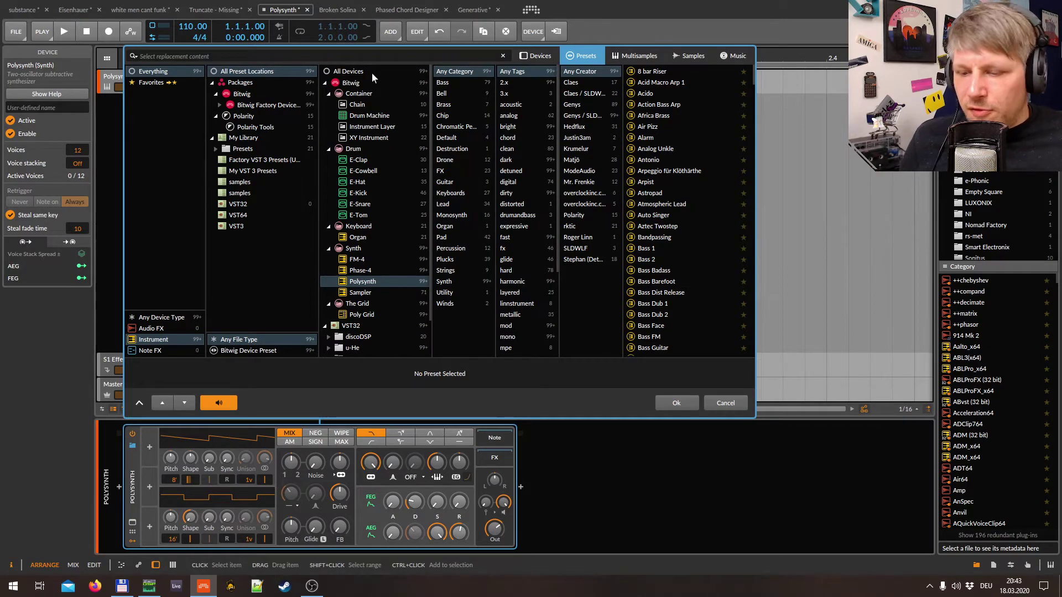
pyautogui.write('rktic')
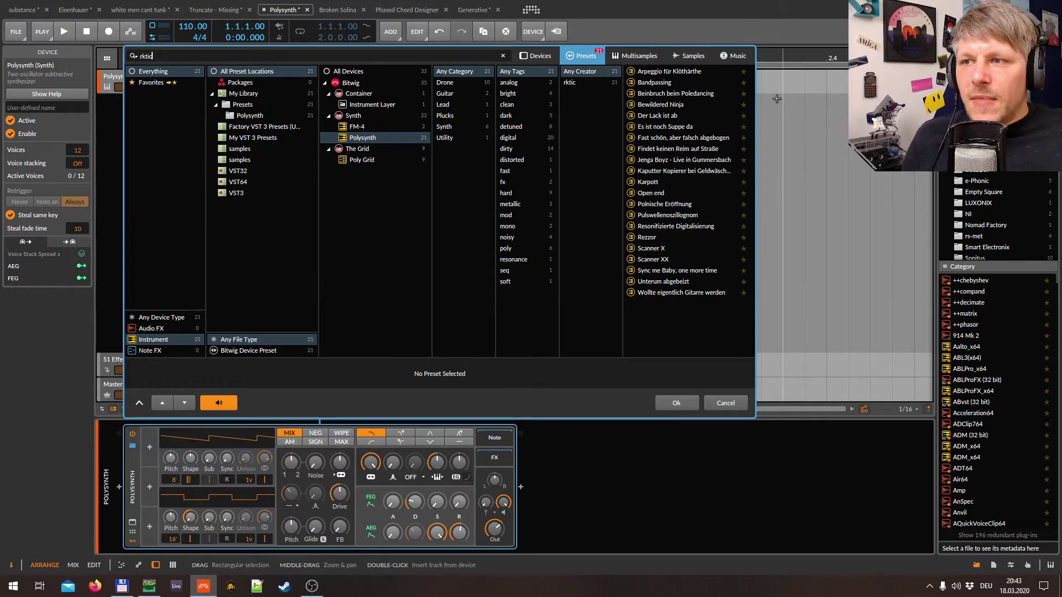
pyautogui.click(725, 406)
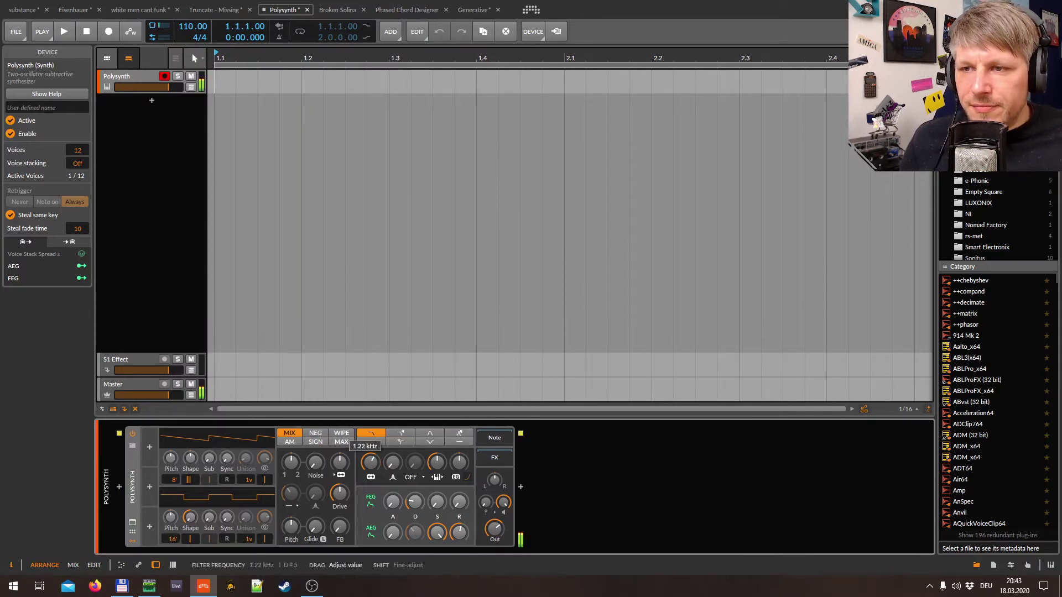
# Give oscillator 1 two unison voices, lower the filter frequency, and set oscillator 2 to 32' with a changed shape.
pyautogui.moveTo(249, 479); pyautogui.dragTo(249, 474)
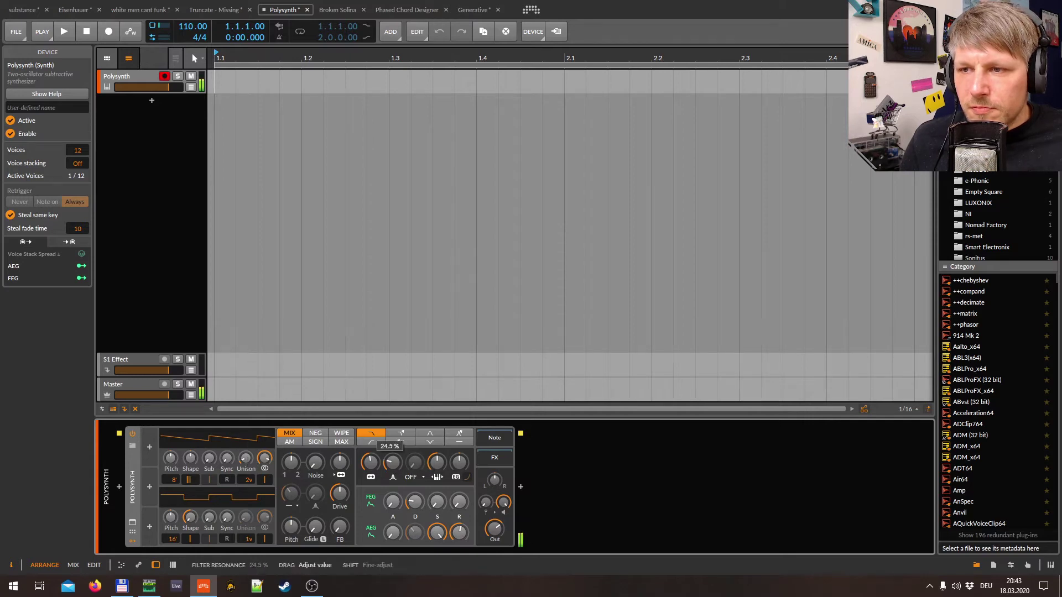
pyautogui.moveTo(371, 462); pyautogui.dragTo(371, 490)
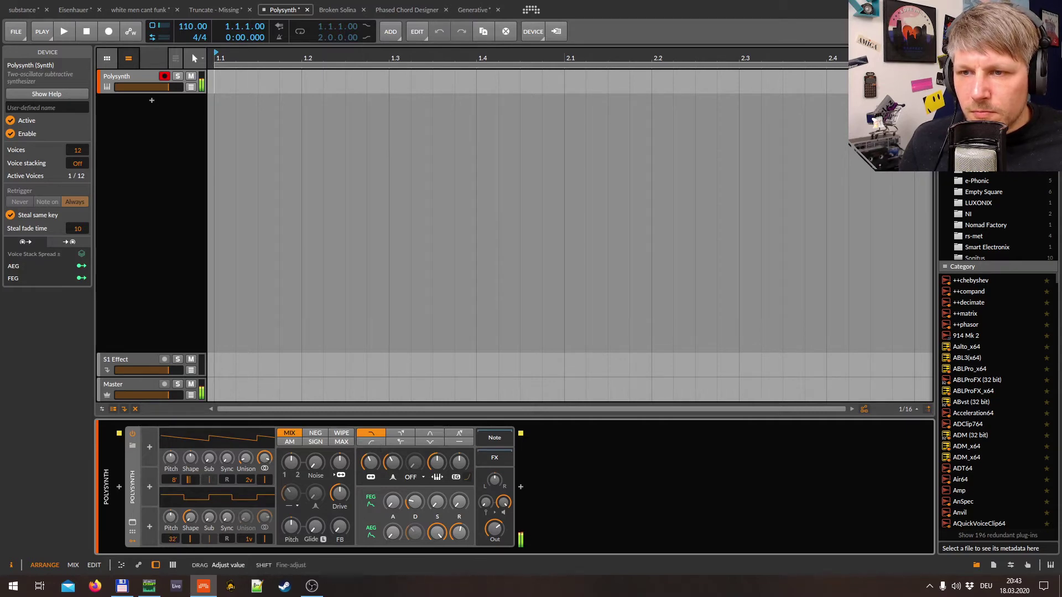
pyautogui.moveTo(176, 544); pyautogui.dragTo(176, 548)
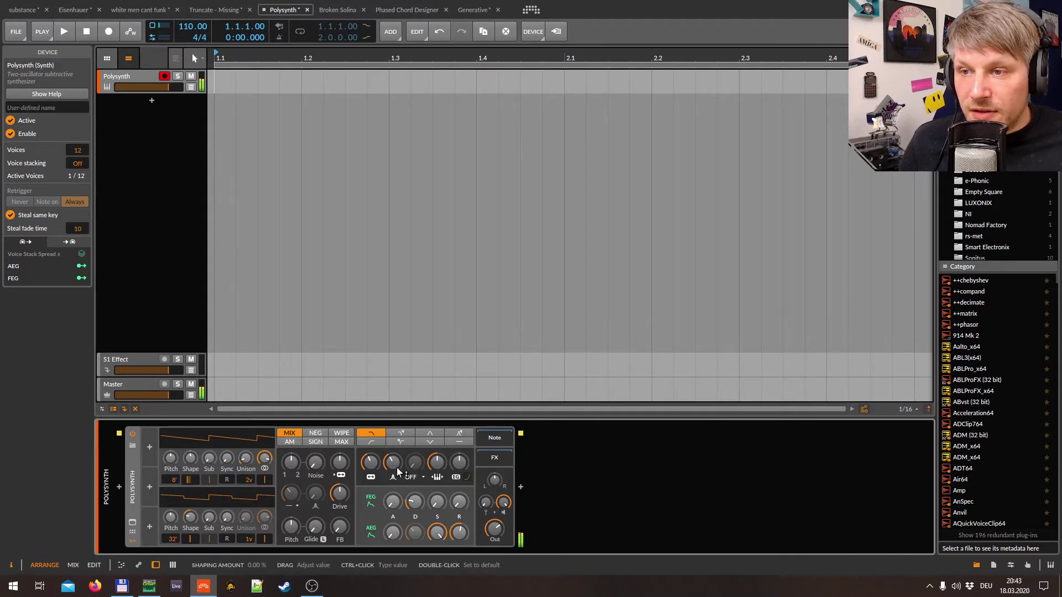
# Lower the filter frequency to about 171 Hz and apply SOFT waveshaping at about 86.5% with roughly 20% feedback.
pyautogui.moveTo(372, 465); pyautogui.dragTo(372, 460)
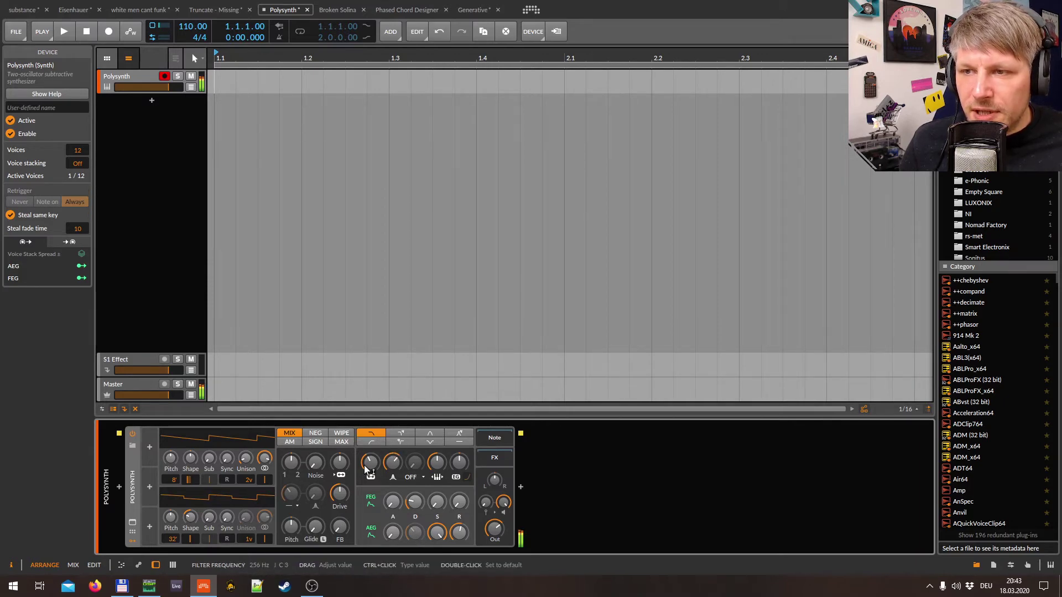
pyautogui.moveTo(370, 462); pyautogui.dragTo(370, 460)
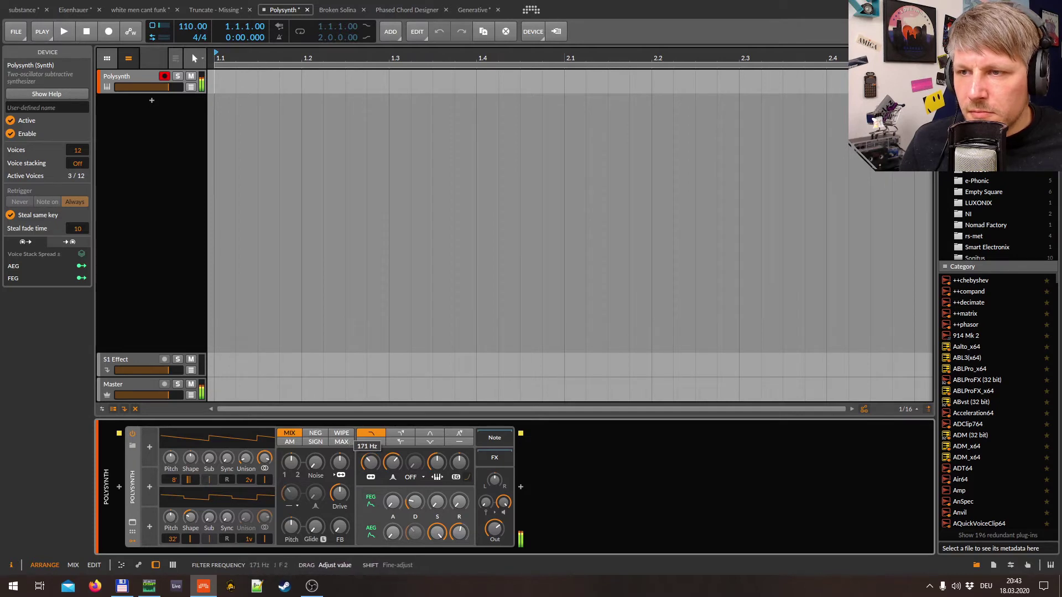
pyautogui.click(412, 477)
pyautogui.click(426, 501)
pyautogui.moveTo(414, 462); pyautogui.dragTo(414, 452)
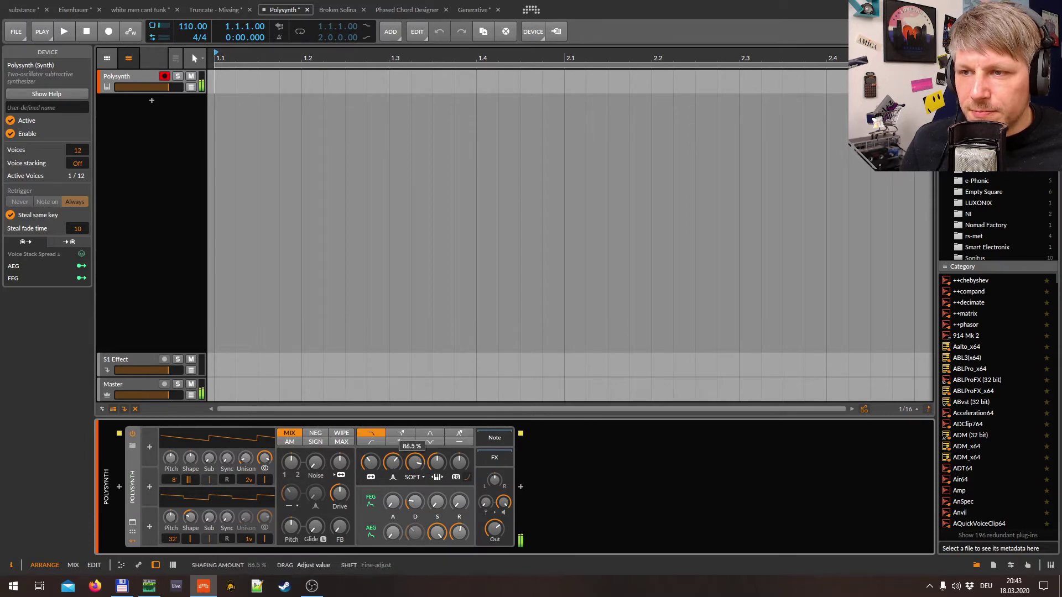
pyautogui.moveTo(347, 521); pyautogui.dragTo(348, 517)
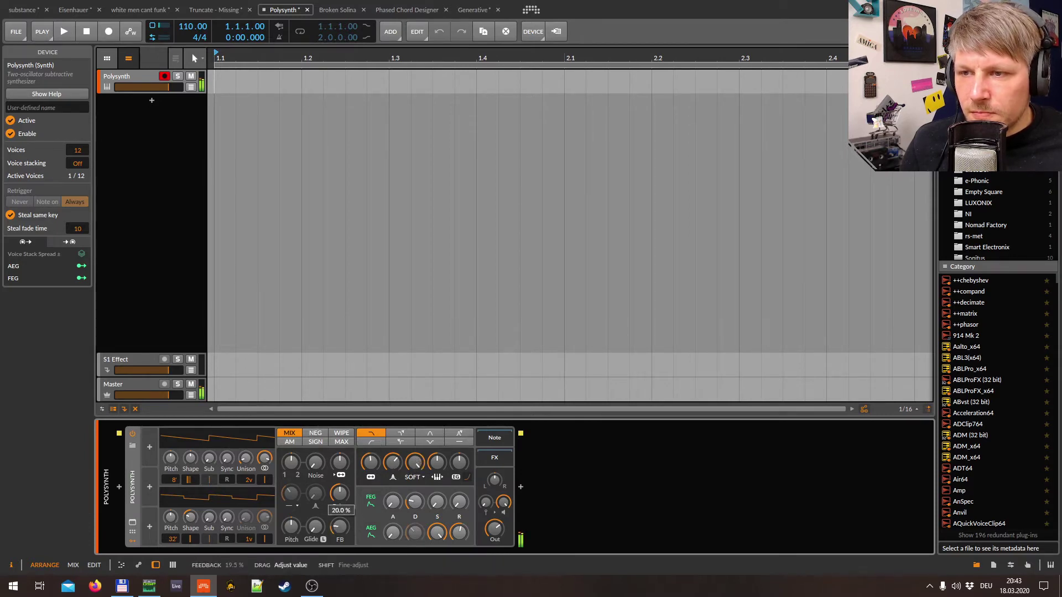
# Try SINE waveshaping on the filter while sweeping its frequency to about 152 Hz.
pyautogui.moveTo(377, 466)
pyautogui.mouseDown()
pyautogui.moveTo(376, 456)
pyautogui.moveTo(415, 462)
pyautogui.moveTo(371, 463)
pyautogui.moveTo(414, 462)
pyautogui.moveTo(370, 458)
pyautogui.moveTo(371, 447)
pyautogui.moveTo(371, 470)
pyautogui.moveTo(371, 461)
pyautogui.mouseUp()
pyautogui.click(415, 479)
pyautogui.click(426, 512)
pyautogui.click(371, 462)
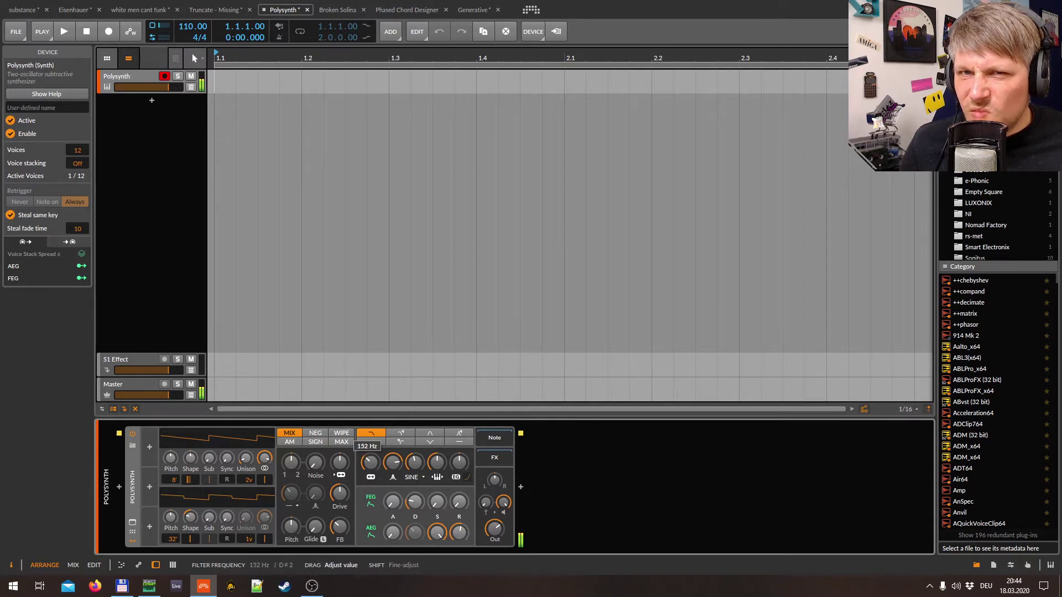
# Switch the filter's waveshaping to 2ND and sweep the filter frequency up to about 2.36 kHz.
pyautogui.click(416, 477)
pyautogui.click(431, 529)
pyautogui.moveTo(371, 463); pyautogui.dragTo(371, 459)
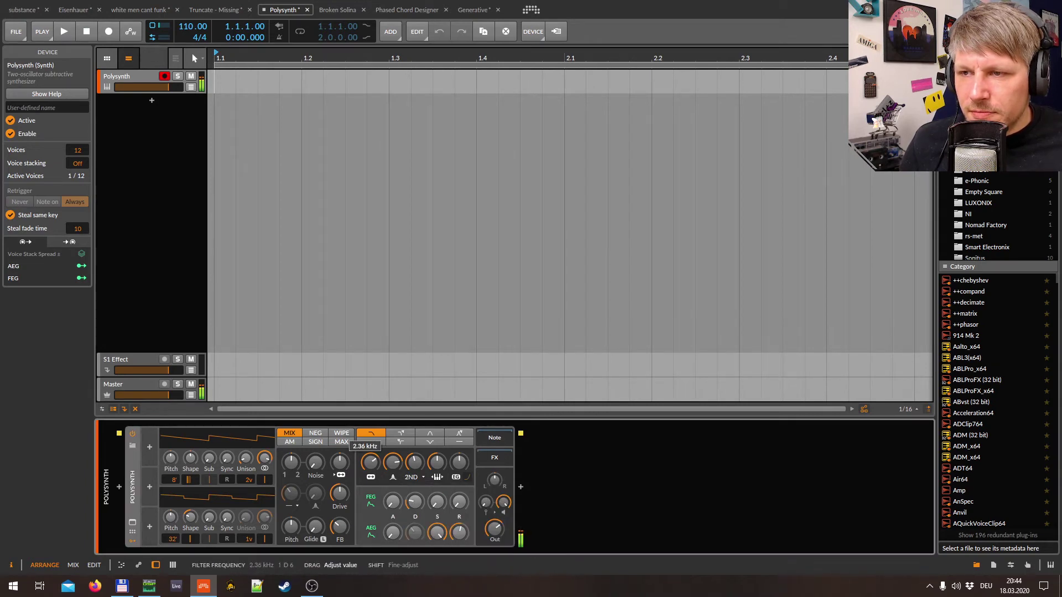
# Set the filter envelope depth to about +55.68 st and adjust the filter envelope's sustain and release.
pyautogui.moveTo(393, 462); pyautogui.dragTo(371, 463)
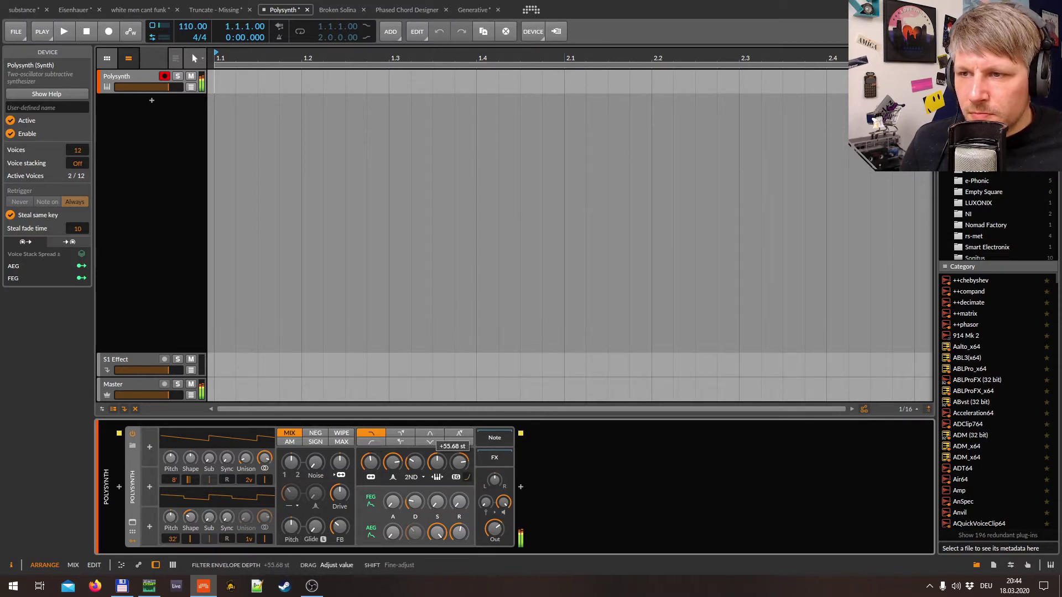
pyautogui.moveTo(459, 501); pyautogui.dragTo(440, 502)
pyautogui.moveTo(369, 464); pyautogui.dragTo(370, 463)
# Change the filter type to 4-pole low-pass and sweep the filter frequency around 161 Hz.
pyautogui.click(401, 433)
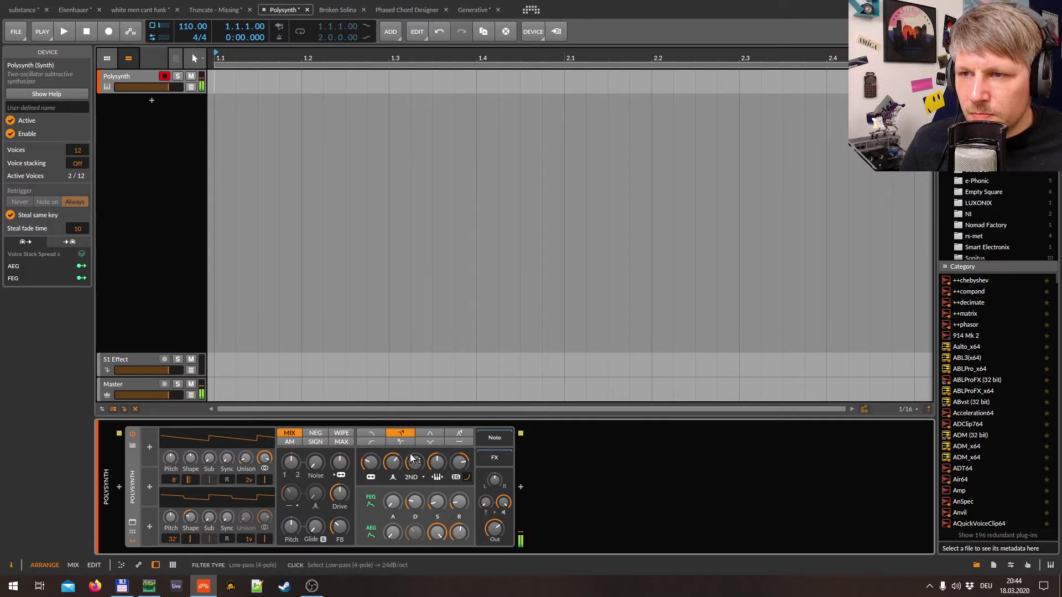
pyautogui.moveTo(369, 464); pyautogui.dragTo(370, 464)
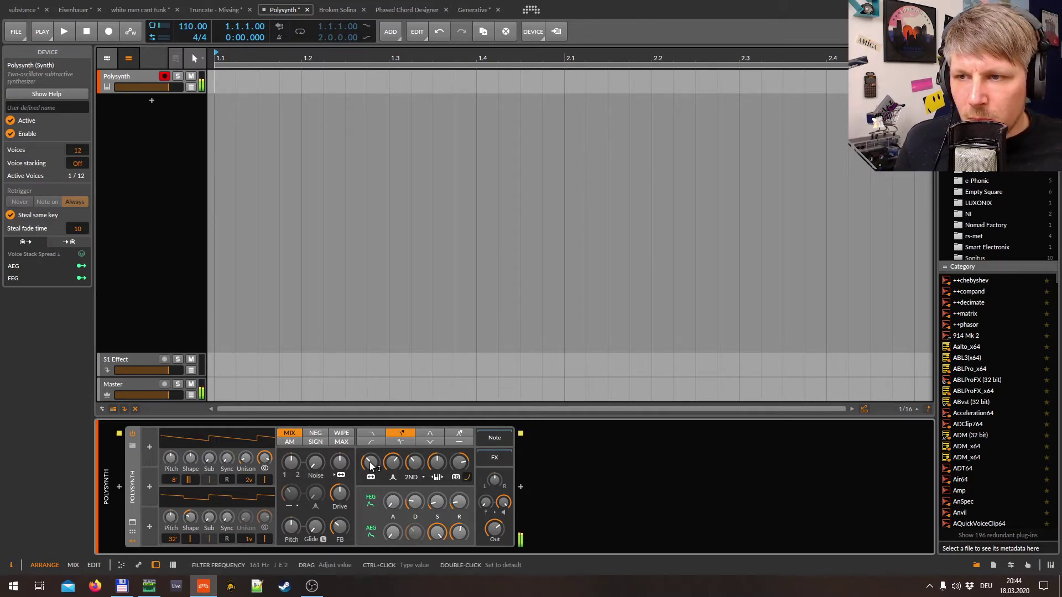
pyautogui.moveTo(370, 462); pyautogui.dragTo(369, 462)
# Try HYST waveshaping on the filter while adjusting the shaper amount, filter frequency and output level.
pyautogui.click(420, 478)
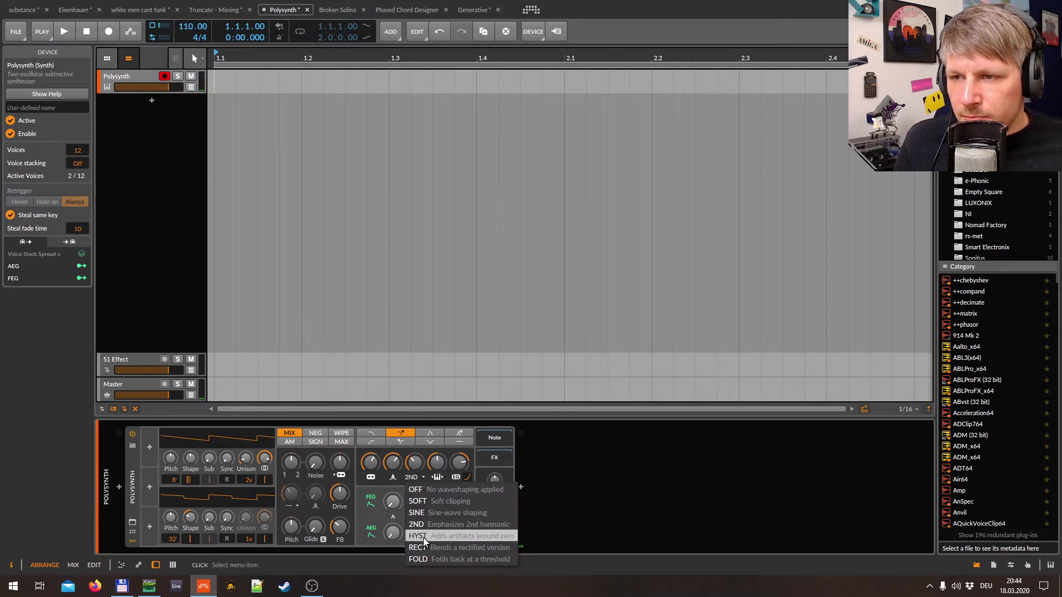
pyautogui.click(423, 537)
pyautogui.moveTo(416, 466); pyautogui.dragTo(370, 462)
pyautogui.moveTo(492, 539)
pyautogui.mouseDown()
pyautogui.moveTo(492, 523)
pyautogui.moveTo(495, 532)
pyautogui.mouseUp()
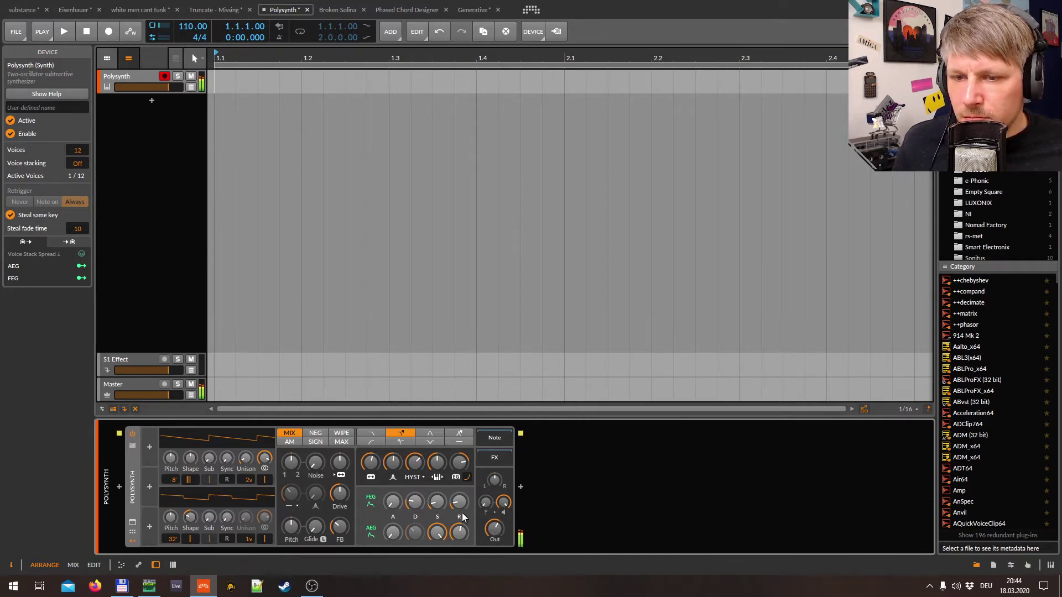
pyautogui.moveTo(371, 463); pyautogui.dragTo(370, 498)
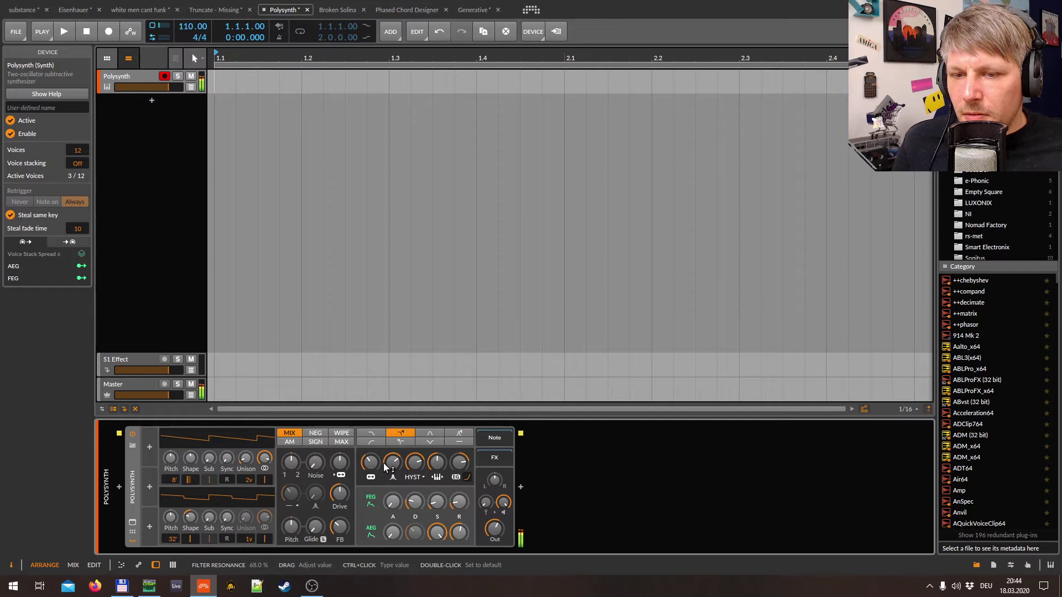
# Try RECT waveshaping while sweeping the filter frequency up, and change the waveshaping to FOLD.
pyautogui.click(414, 478)
pyautogui.click(428, 548)
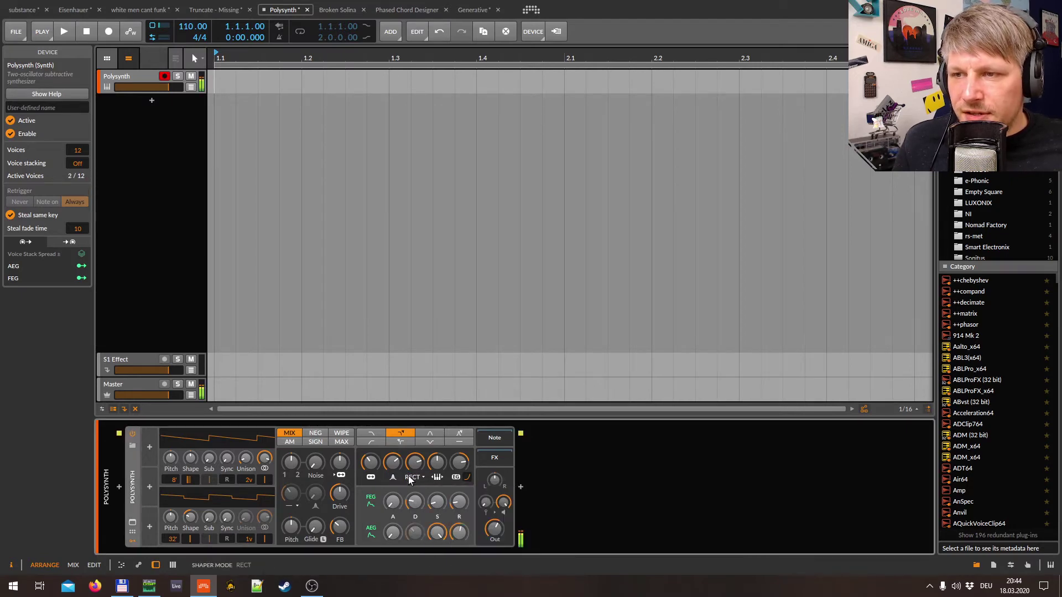
pyautogui.moveTo(371, 462); pyautogui.dragTo(371, 435)
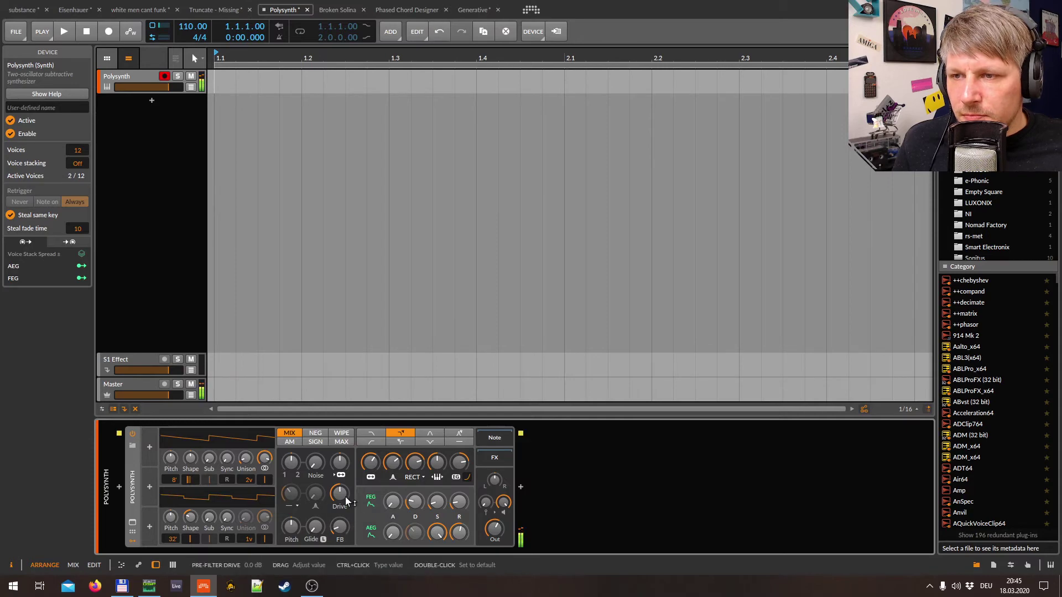
pyautogui.click(420, 477)
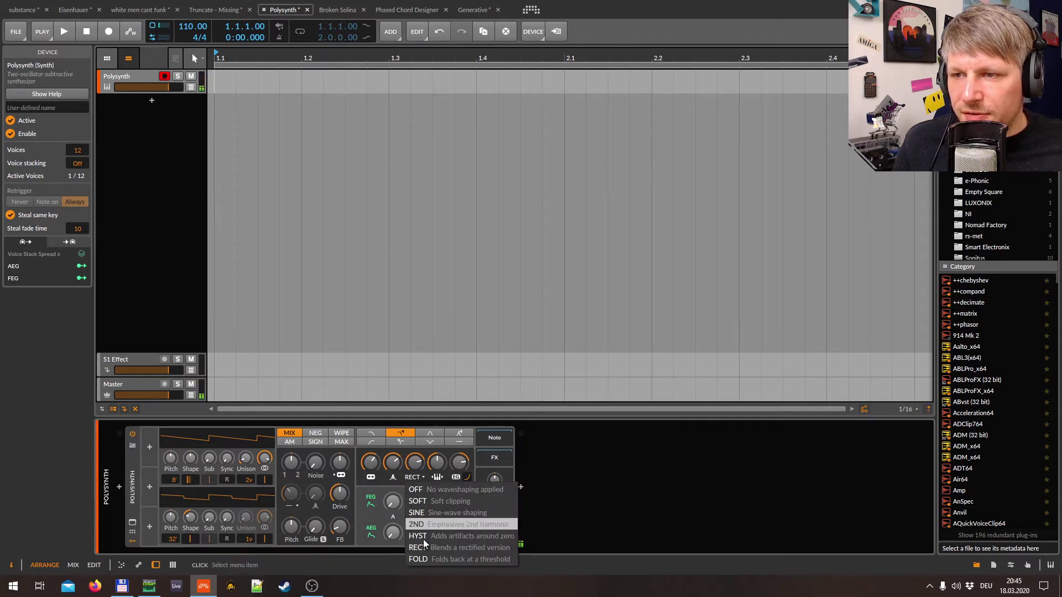
pyautogui.click(427, 558)
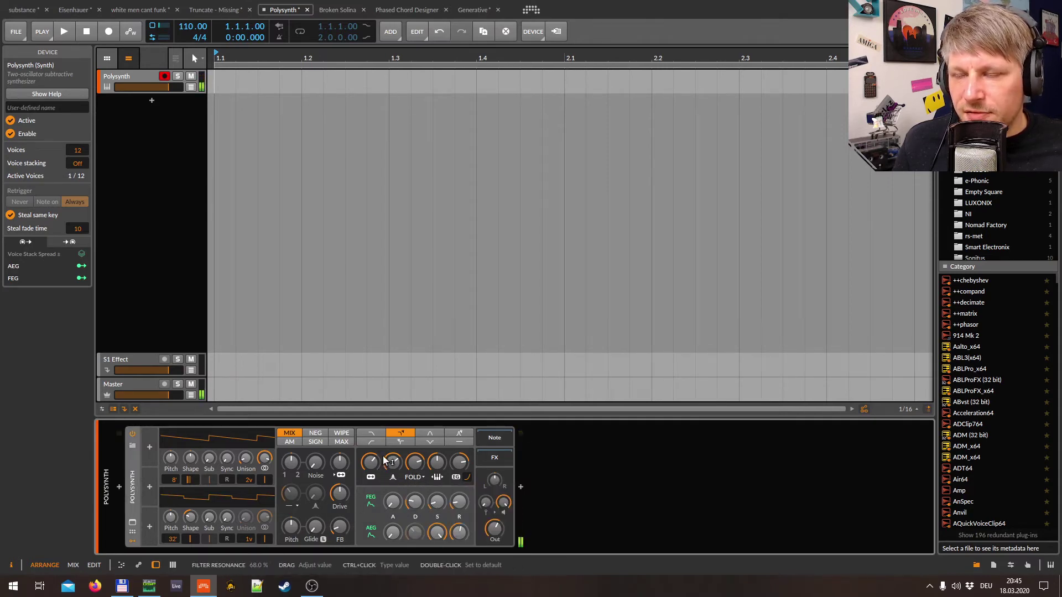
# Search the Polysynth presets for "rktic" and load the Arpeggio für Klöthärthe preset.
pyautogui.click(132, 445)
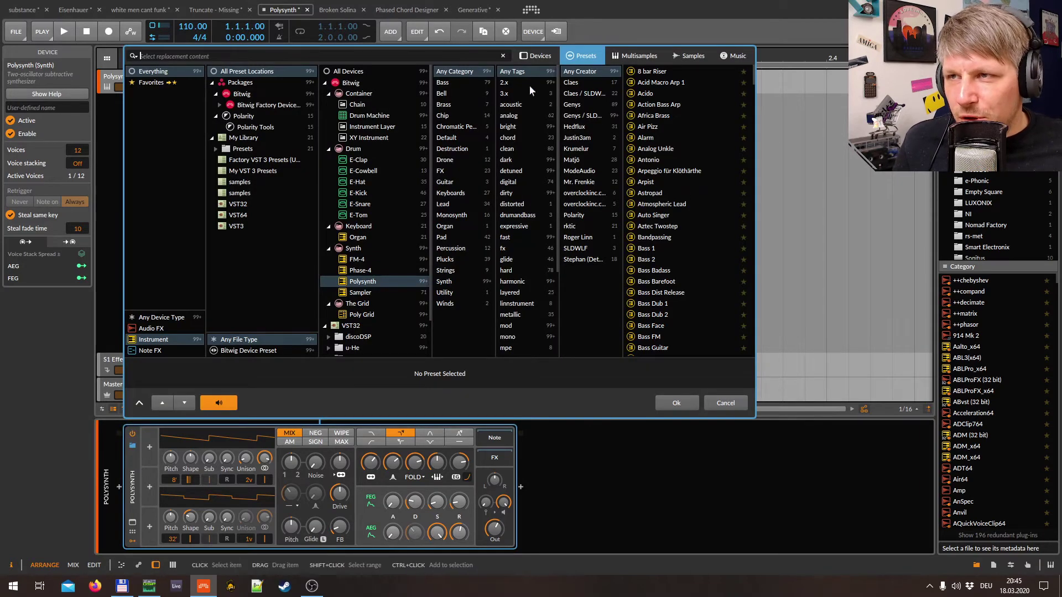
pyautogui.write('rktic')
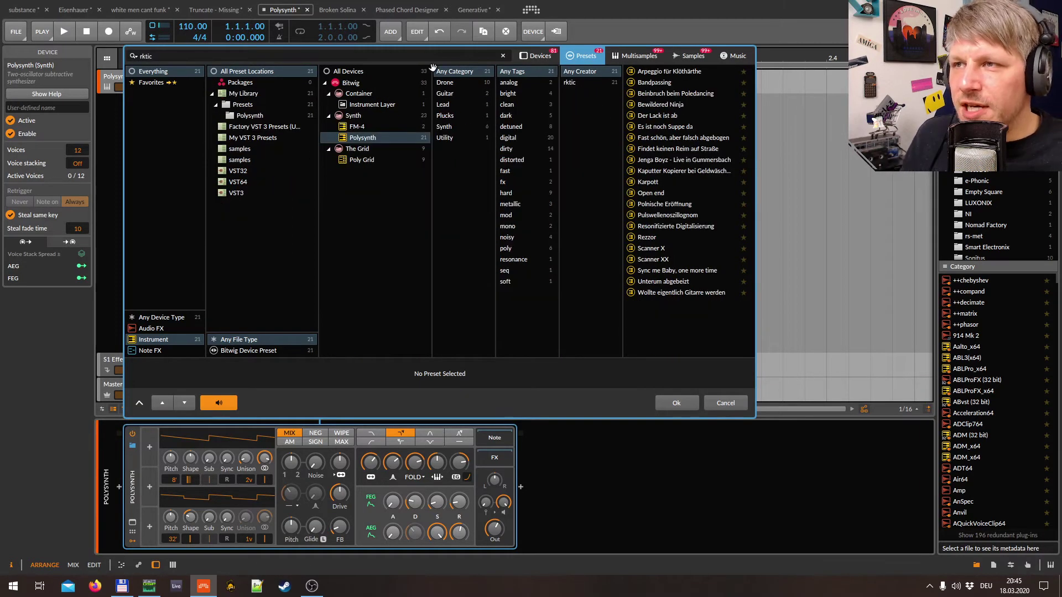
pyautogui.doubleClick(668, 71)
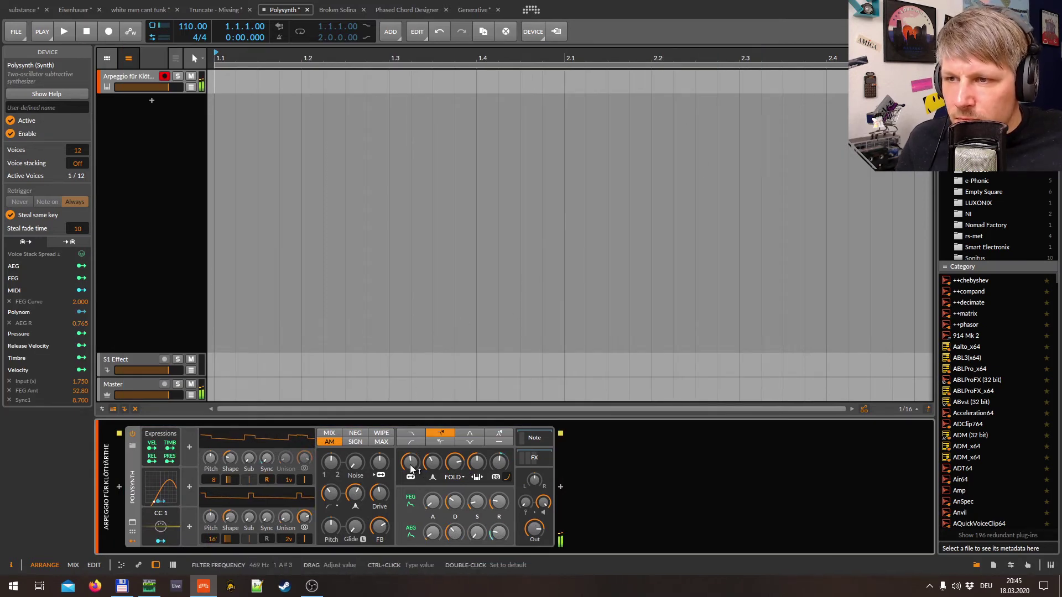
# Sweep the filter frequency to about 789 Hz, raising the master volume slightly and setting the filter envelope depth to about -0.64.
pyautogui.moveTo(410, 465); pyautogui.dragTo(410, 443)
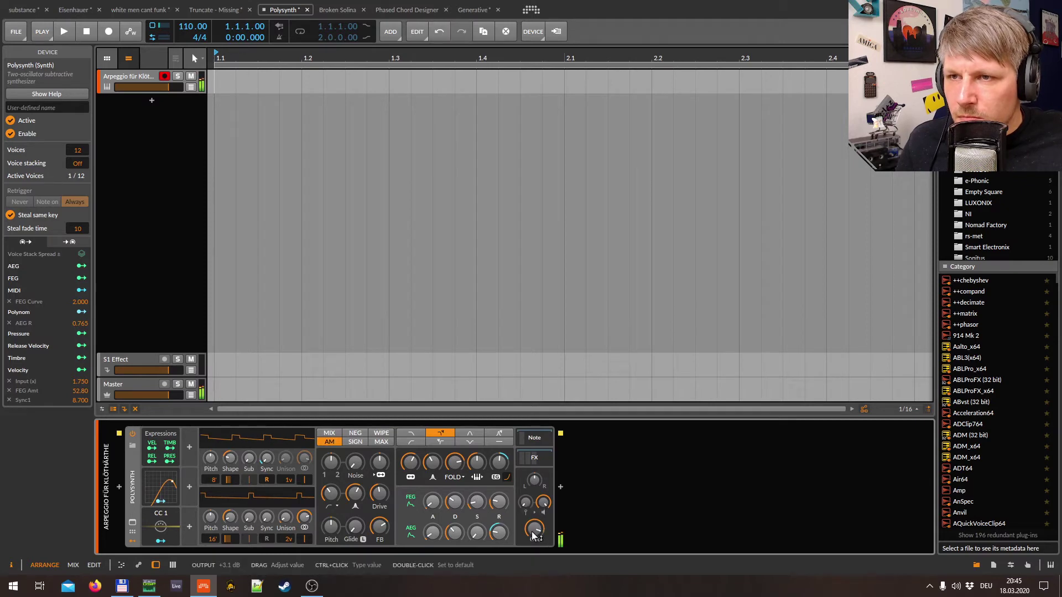
pyautogui.moveTo(179, 395); pyautogui.dragTo(183, 394)
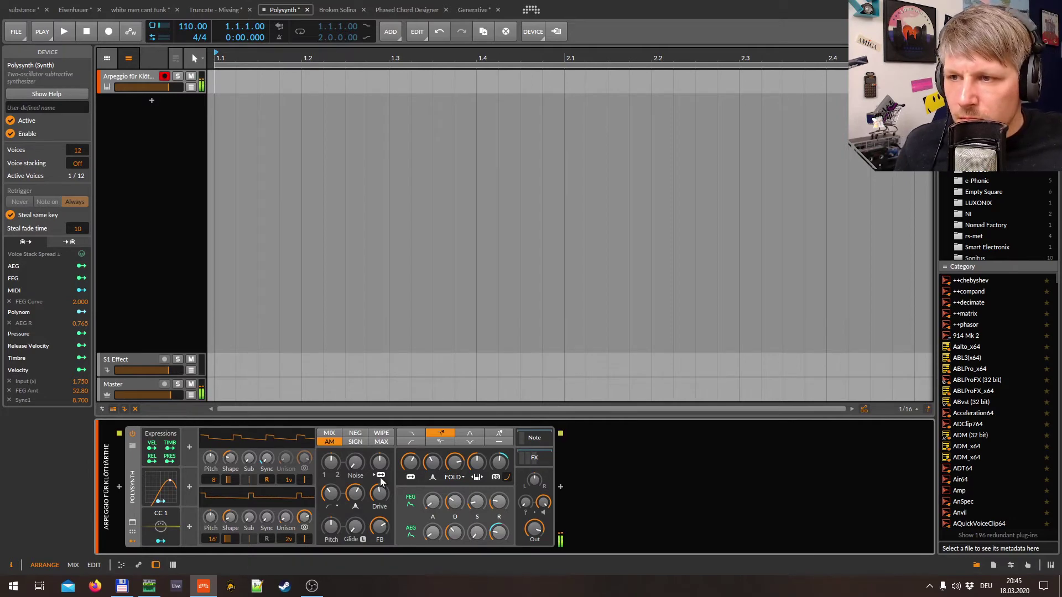
pyautogui.moveTo(412, 467); pyautogui.dragTo(410, 470)
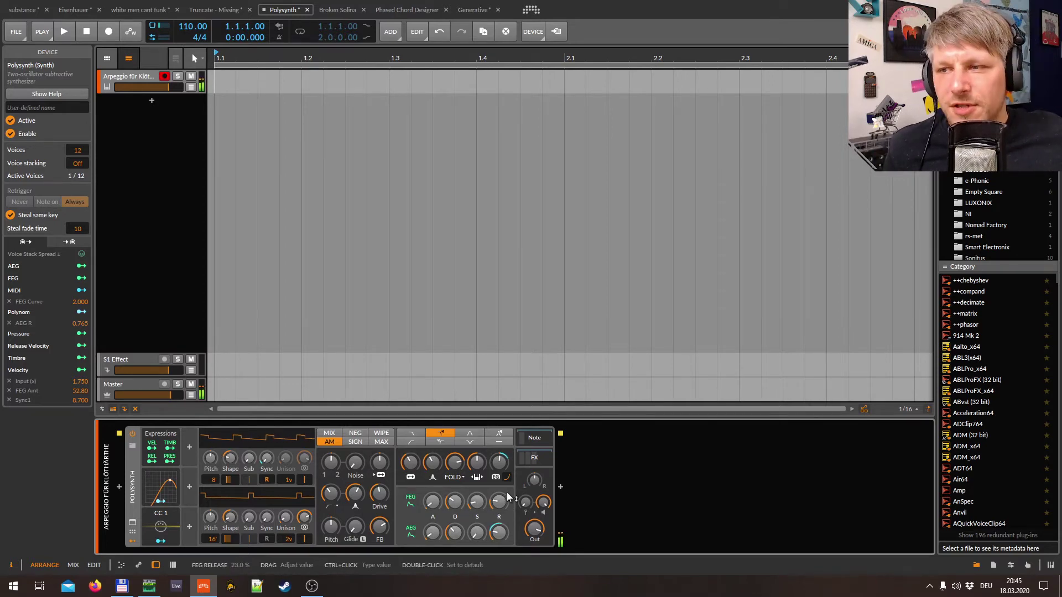
pyautogui.moveTo(499, 461); pyautogui.dragTo(498, 464)
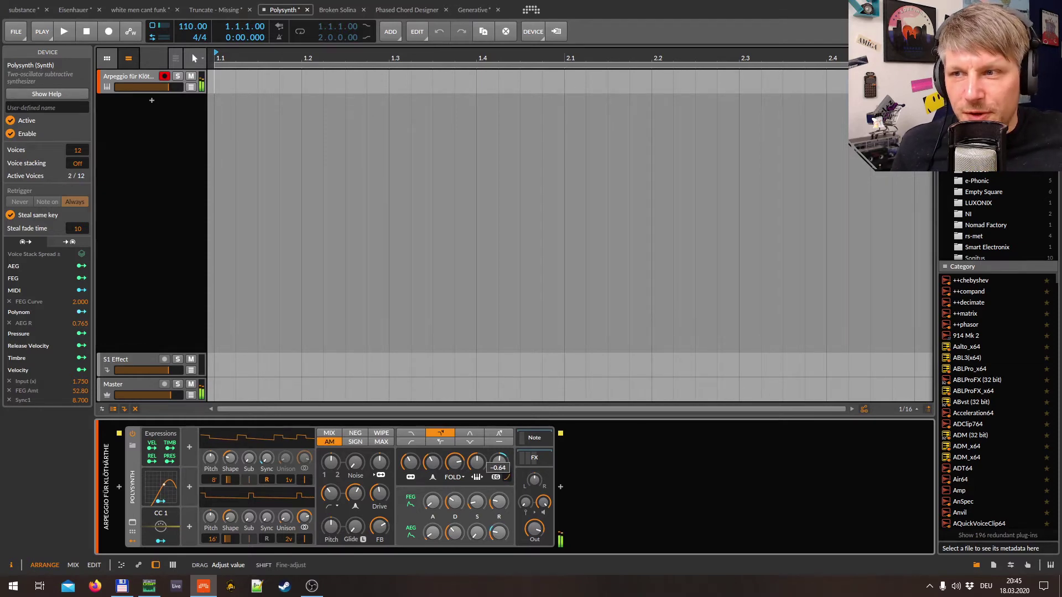
pyautogui.moveTo(410, 462); pyautogui.dragTo(410, 464)
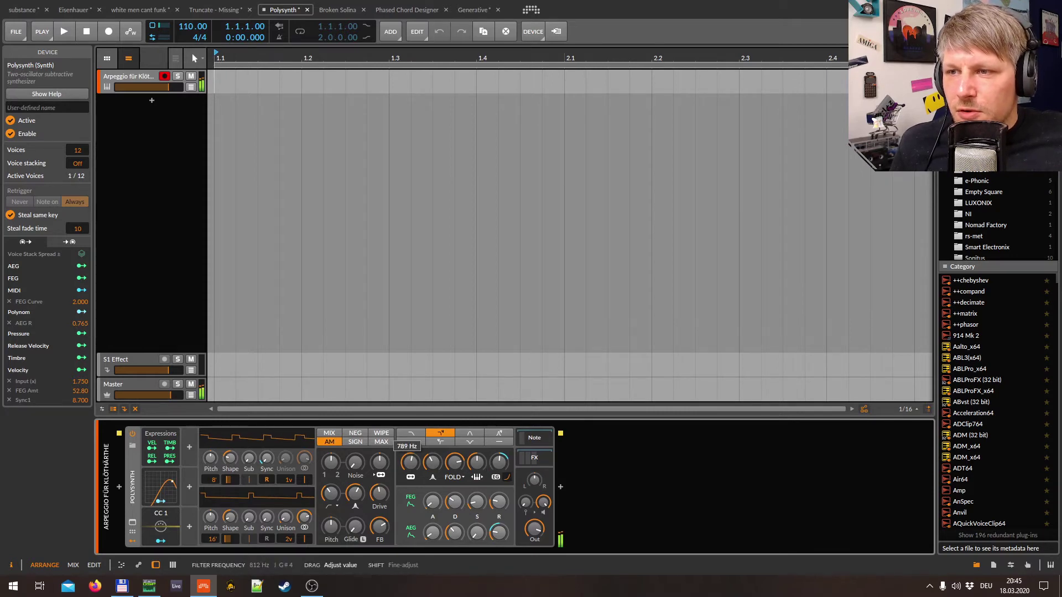
# Load the Bewildered Ninja preset, raise its filter frequency and set the synth output to about +2.0 dB.
pyautogui.click(132, 445)
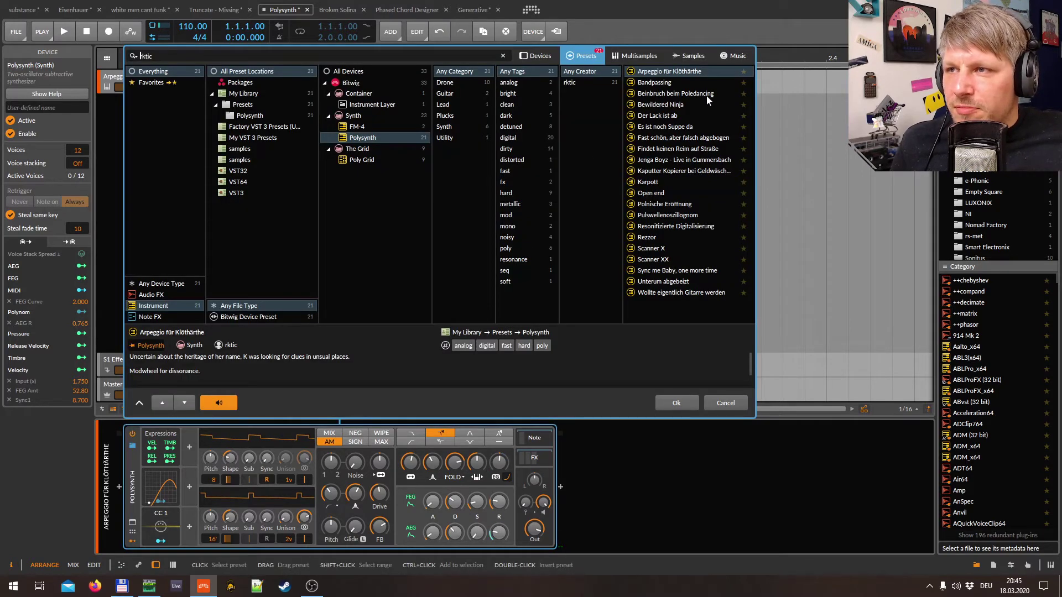
pyautogui.doubleClick(687, 104)
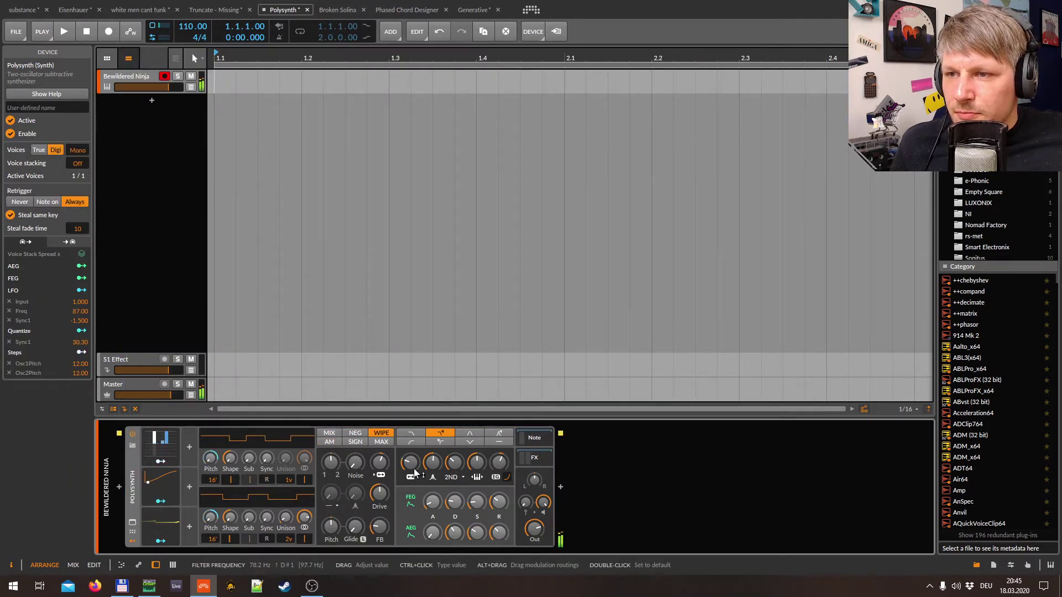
pyautogui.moveTo(414, 464); pyautogui.dragTo(414, 451)
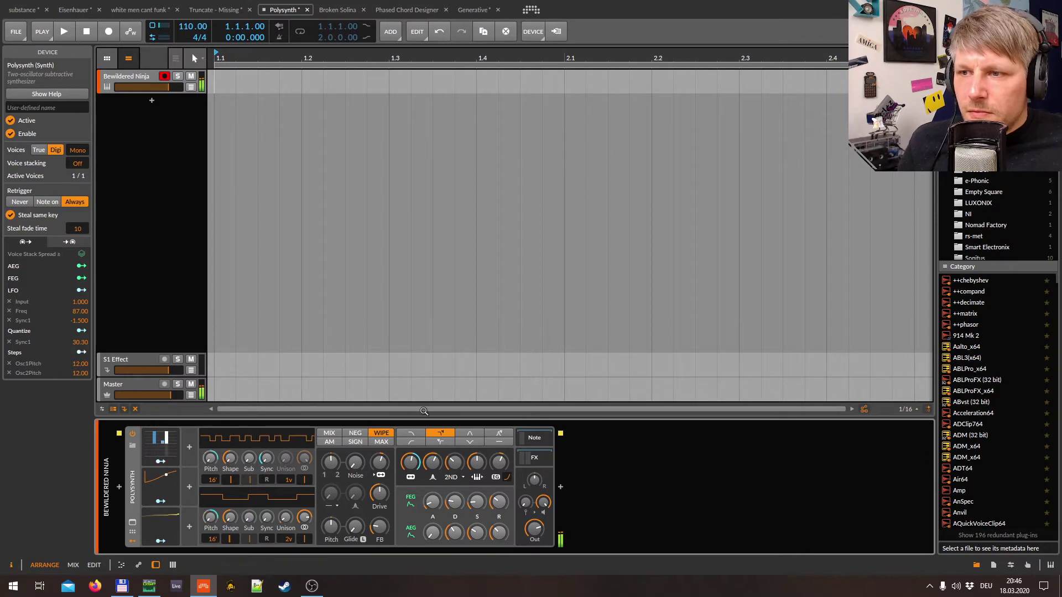
pyautogui.moveTo(535, 528)
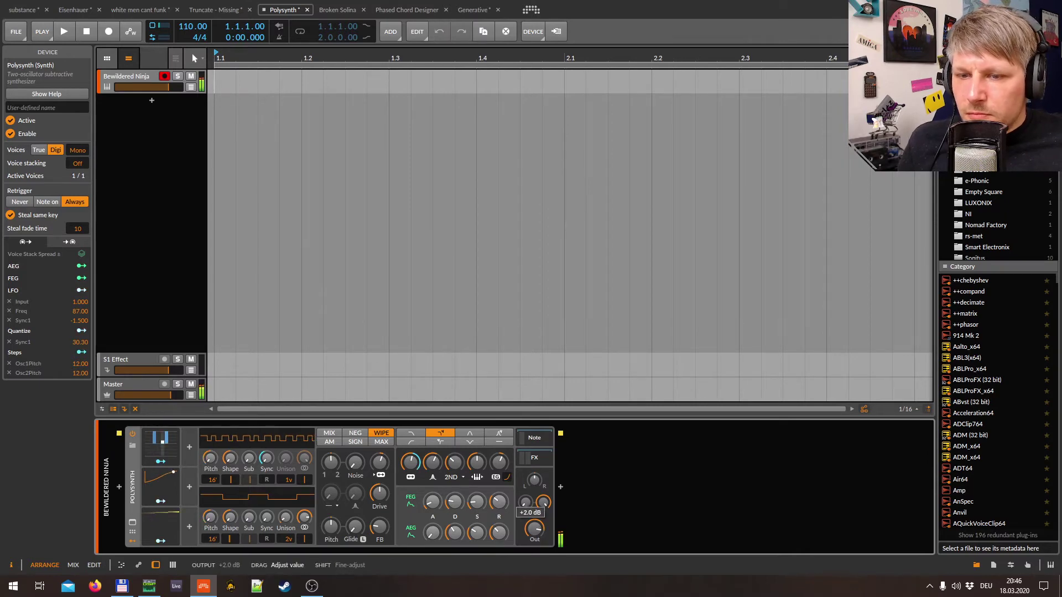
pyautogui.moveTo(533, 534); pyautogui.dragTo(533, 534)
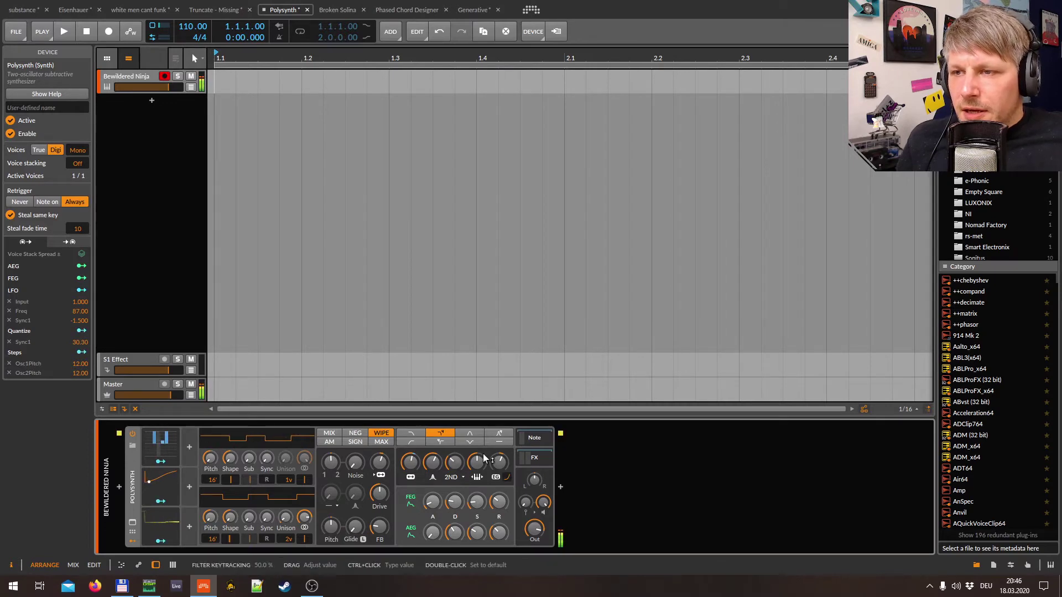
# Load the Scanner X preset with the output at about -2.6 dB, and replace it with the Scanner XX preset.
pyautogui.click(133, 445)
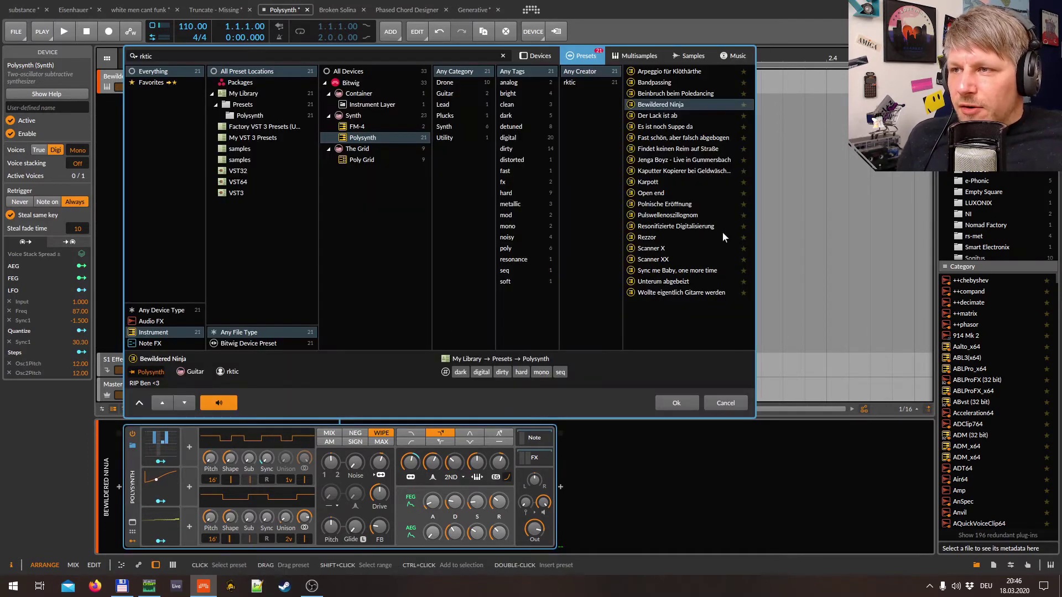
pyautogui.doubleClick(665, 249)
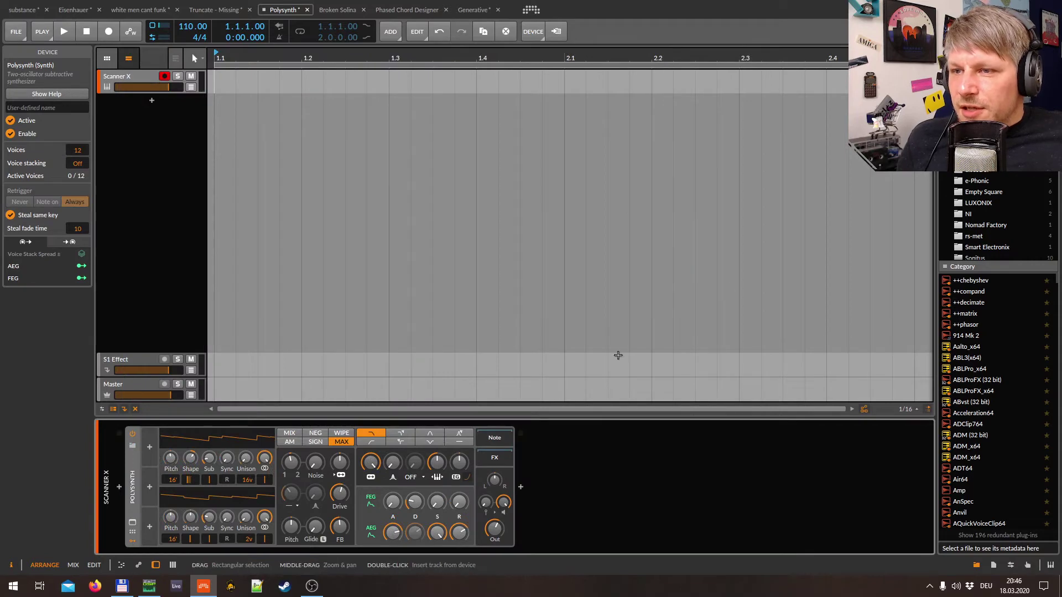
pyautogui.click(494, 528)
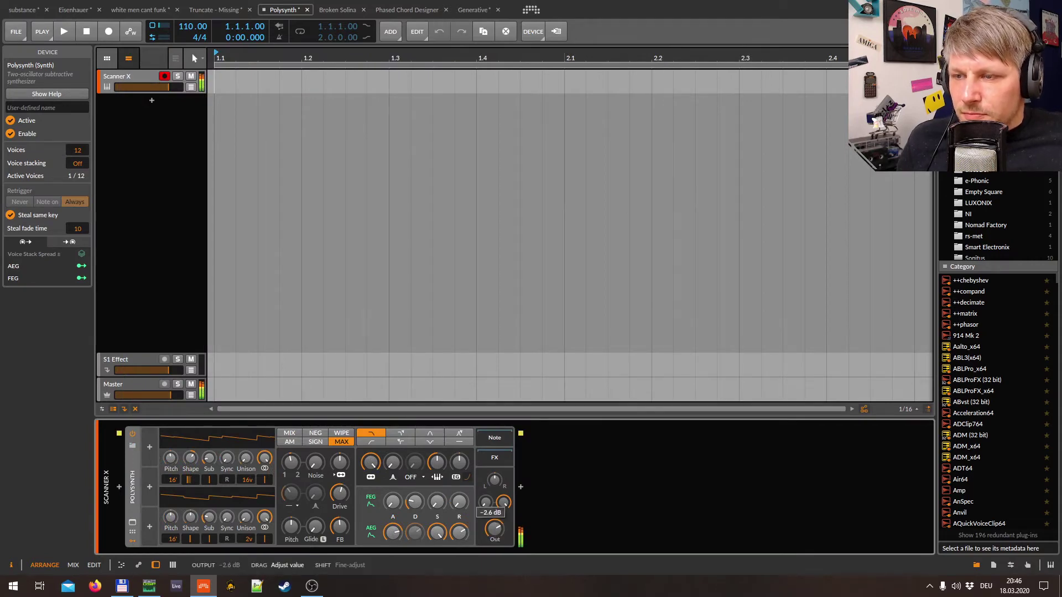
pyautogui.moveTo(494, 528); pyautogui.dragTo(495, 529)
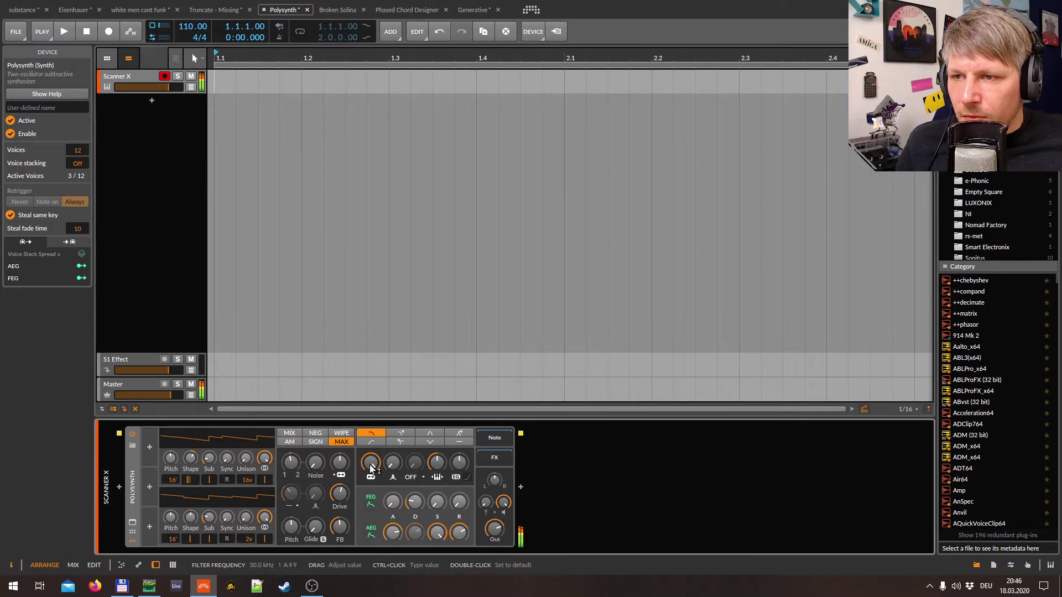
pyautogui.click(132, 446)
pyautogui.doubleClick(672, 260)
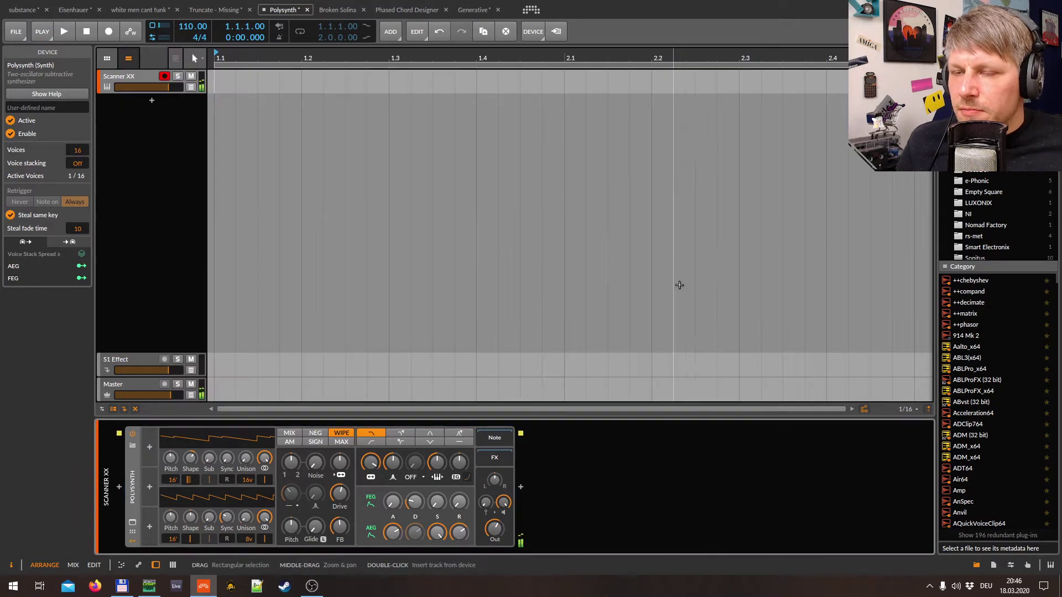
# Load the Karpott preset, adjust its output level and lower the filter frequency to about 2.11 kHz.
pyautogui.click(133, 446)
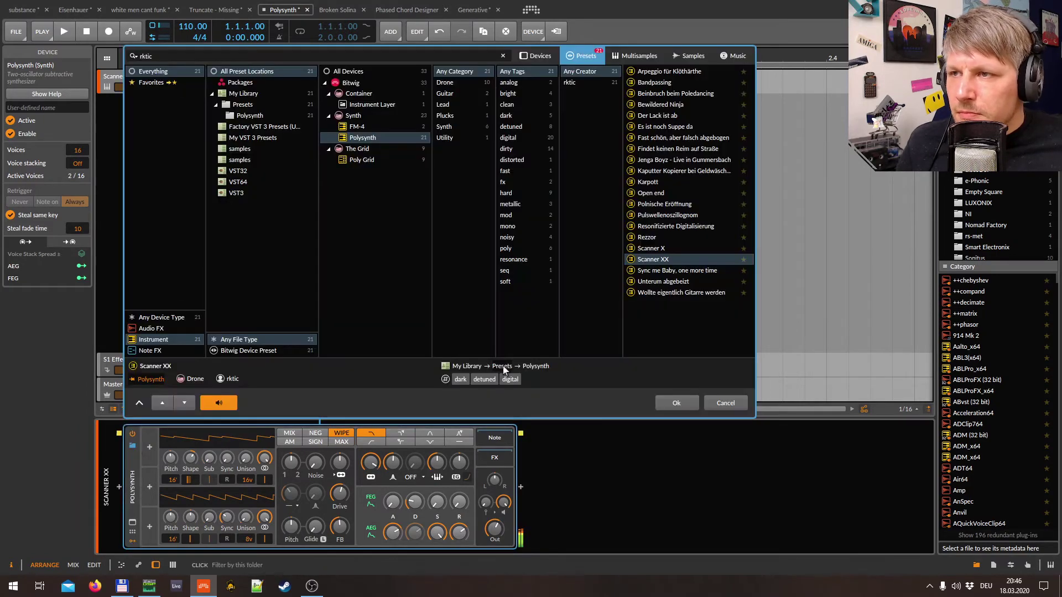
pyautogui.doubleClick(677, 182)
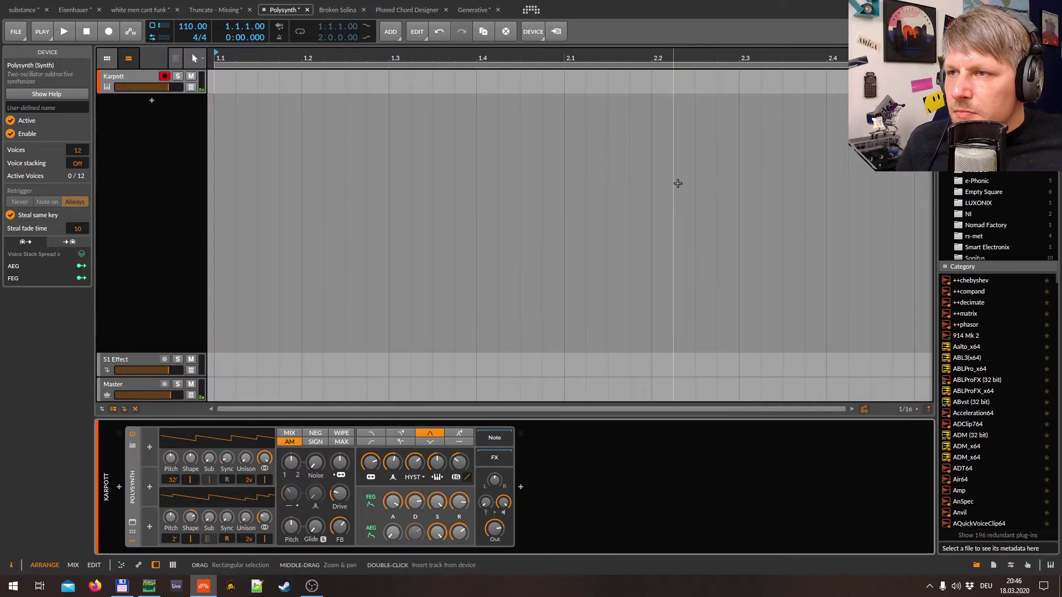
pyautogui.moveTo(494, 530); pyautogui.dragTo(491, 530)
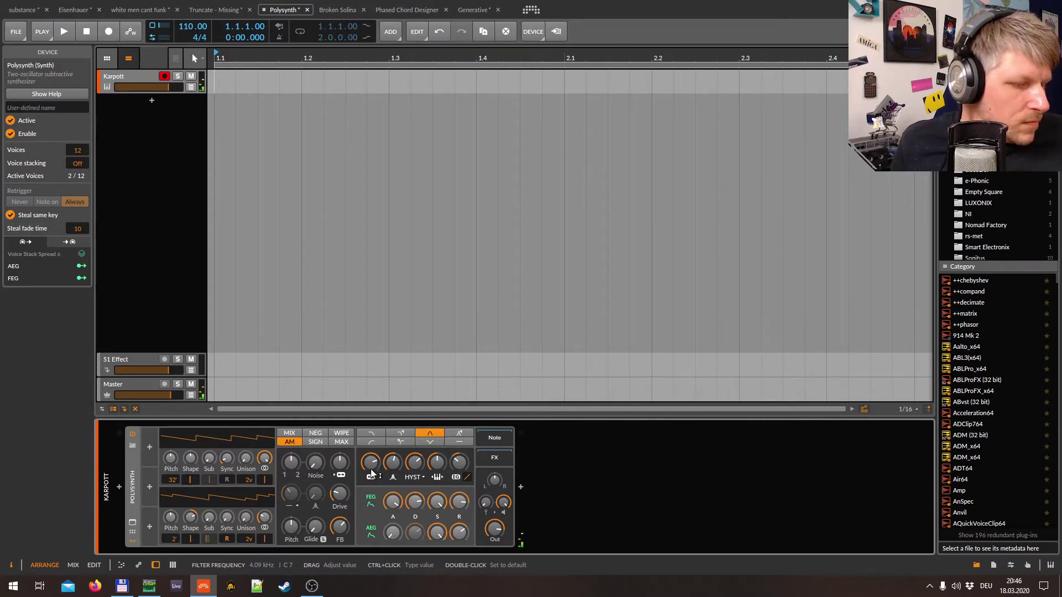
pyautogui.moveTo(378, 465); pyautogui.dragTo(377, 481)
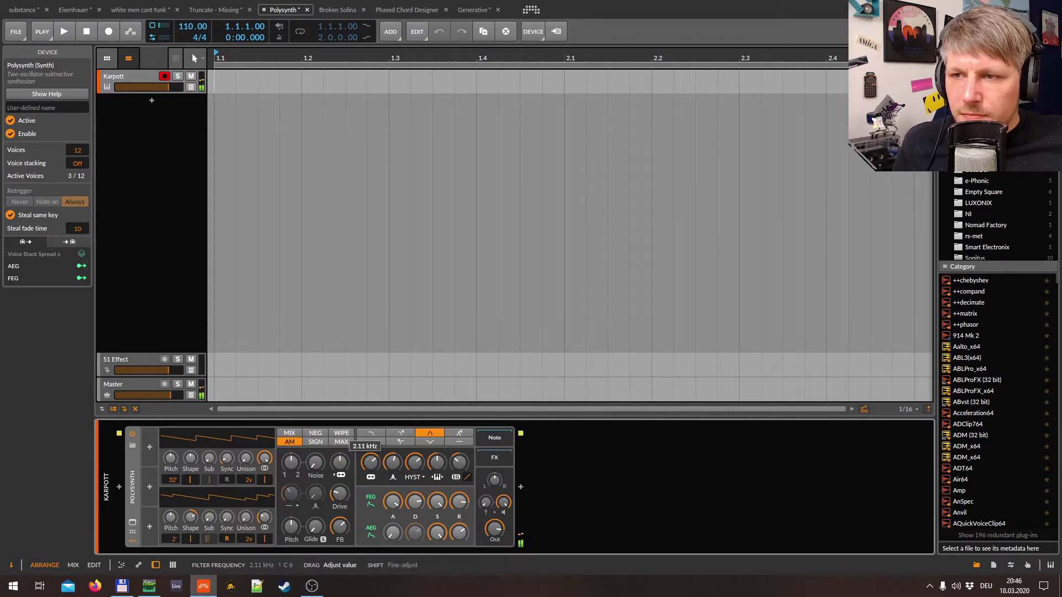
# Load the Kaputter Kopierer bei Geldwäsche gefasst preset and adjust its output level and filter frequency.
pyautogui.click(131, 446)
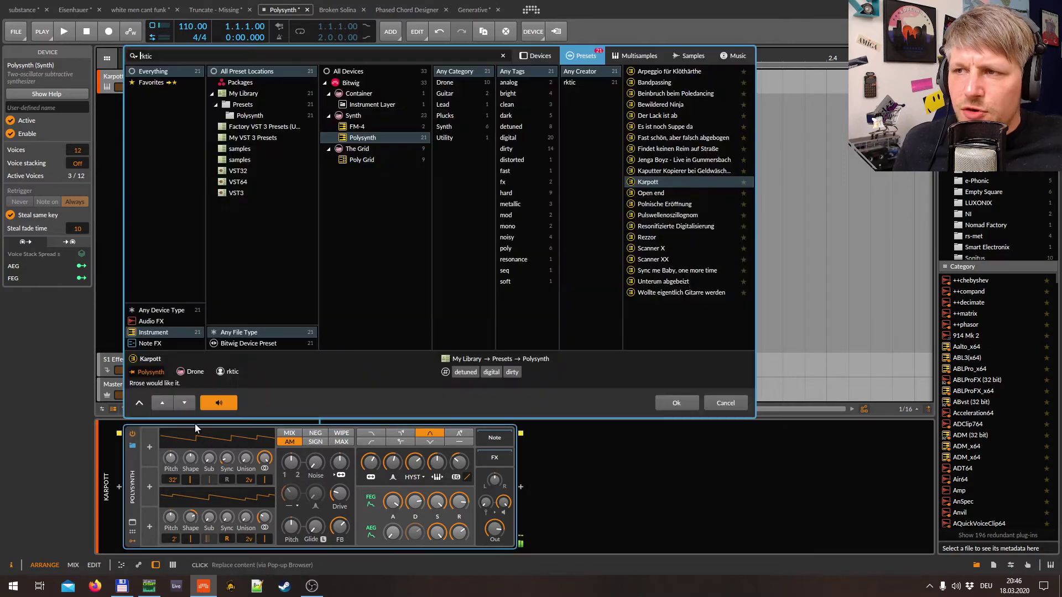
pyautogui.doubleClick(700, 172)
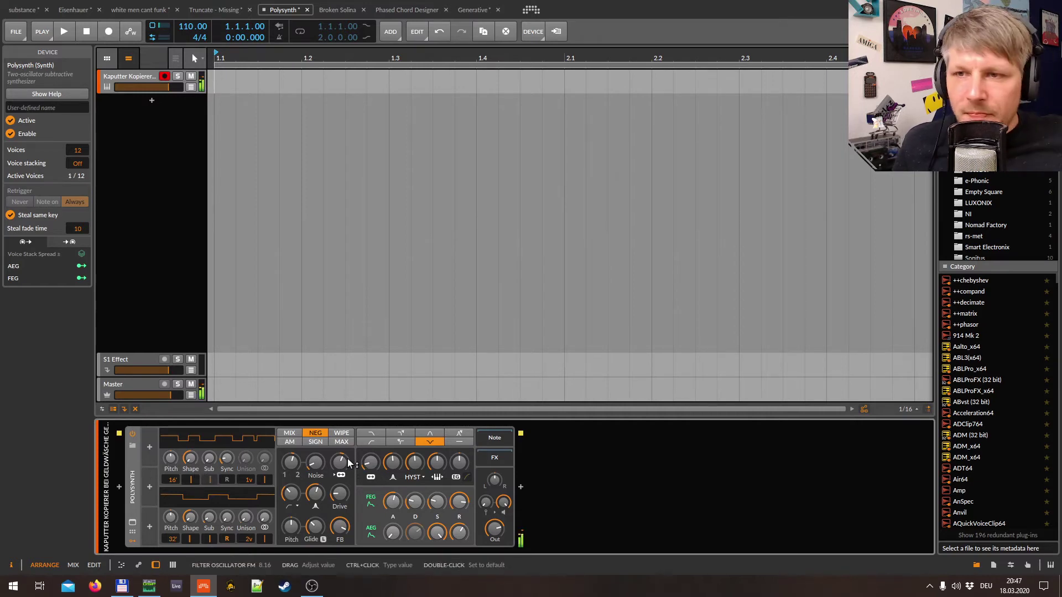
pyautogui.moveTo(485, 534); pyautogui.dragTo(486, 531)
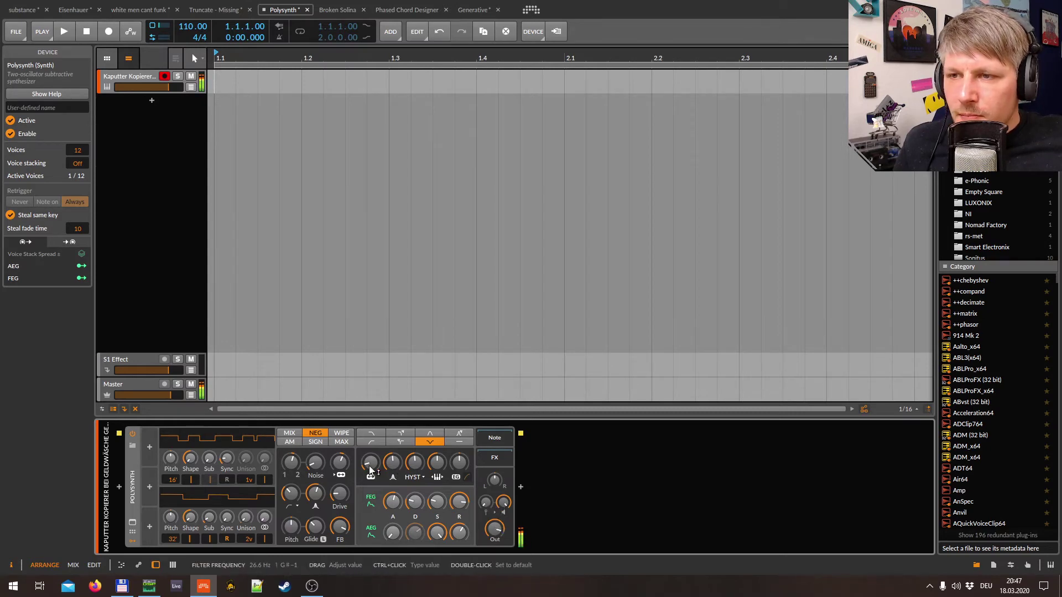
pyautogui.moveTo(370, 462)
pyautogui.mouseDown()
pyautogui.moveTo(370, 448)
pyautogui.moveTo(369, 465)
pyautogui.mouseUp()
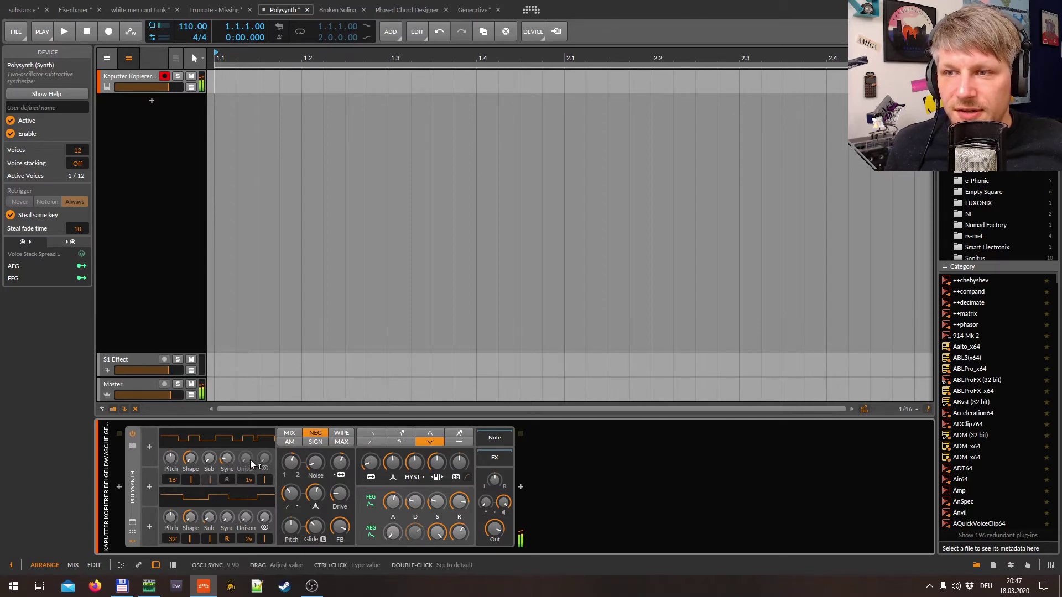
# Reload the Karpott preset and sweep its filter frequency down and back up.
pyautogui.click(115, 447)
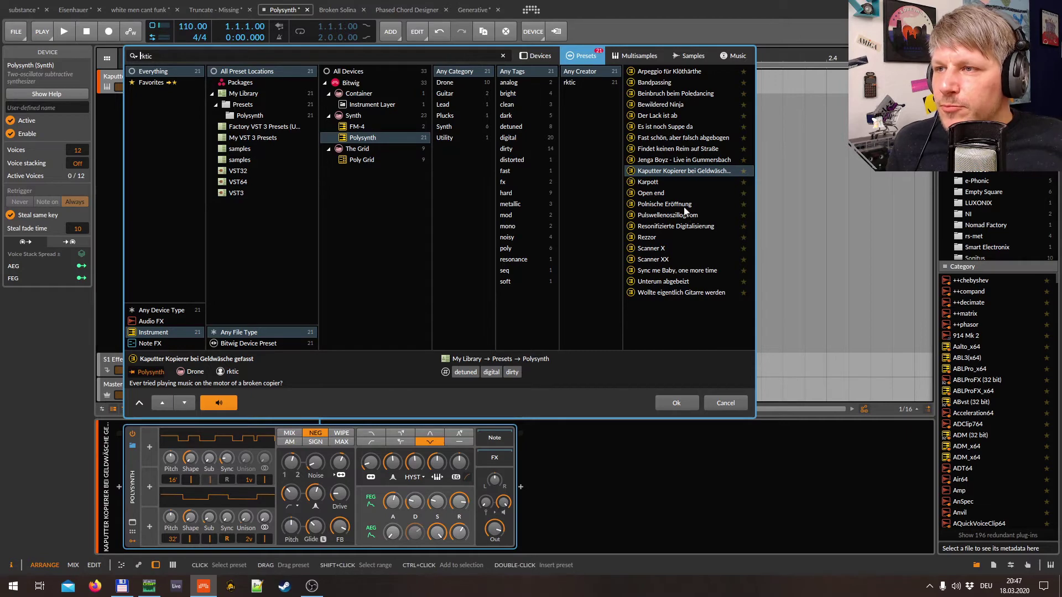
pyautogui.doubleClick(666, 182)
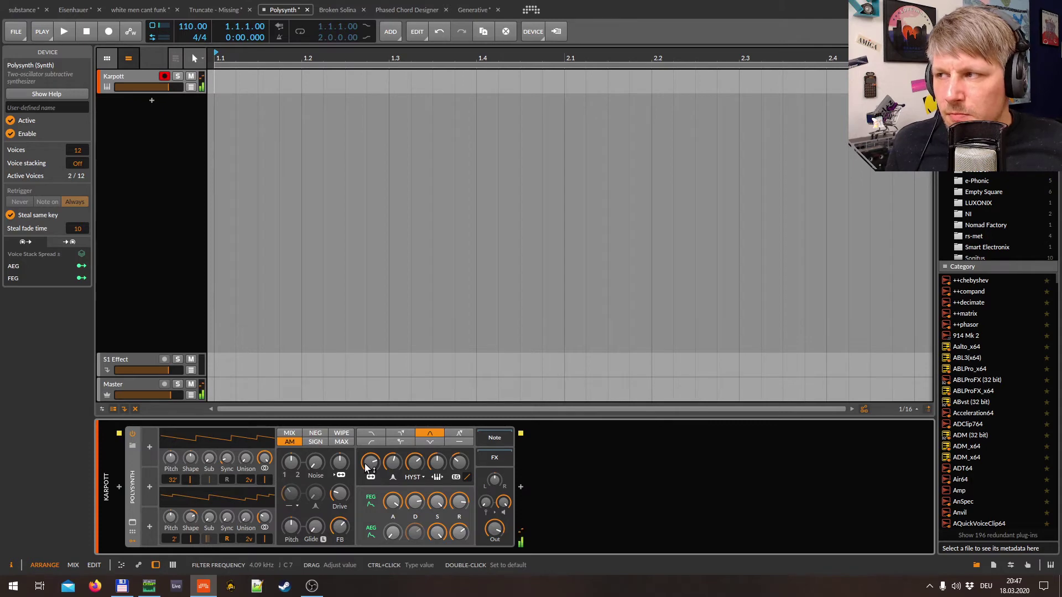
pyautogui.moveTo(365, 467)
pyautogui.mouseDown()
pyautogui.moveTo(365, 506)
pyautogui.moveTo(366, 479)
pyautogui.mouseUp()
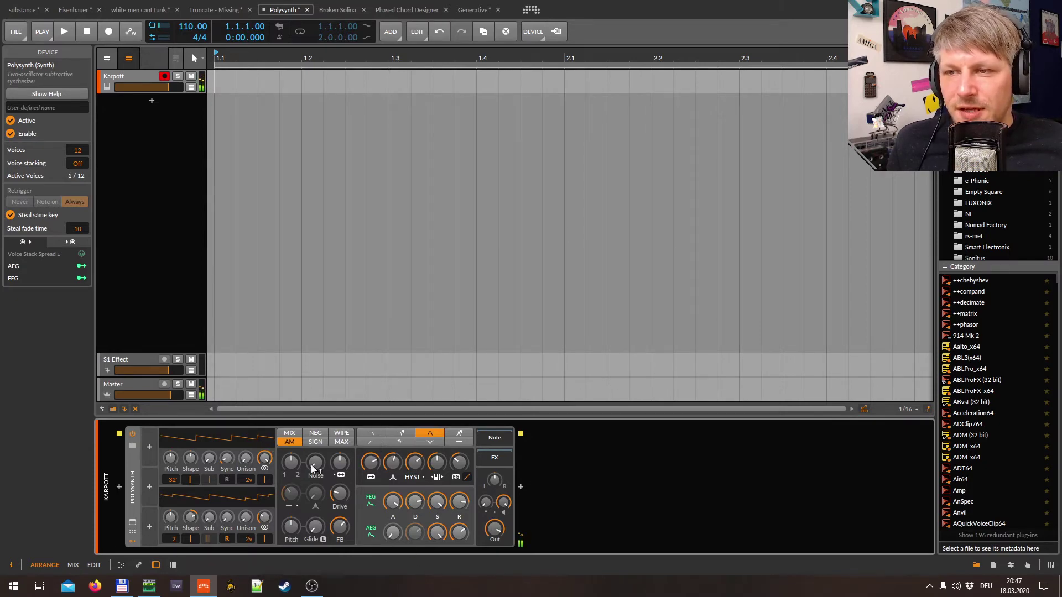
pyautogui.moveTo(374, 465); pyautogui.dragTo(374, 451)
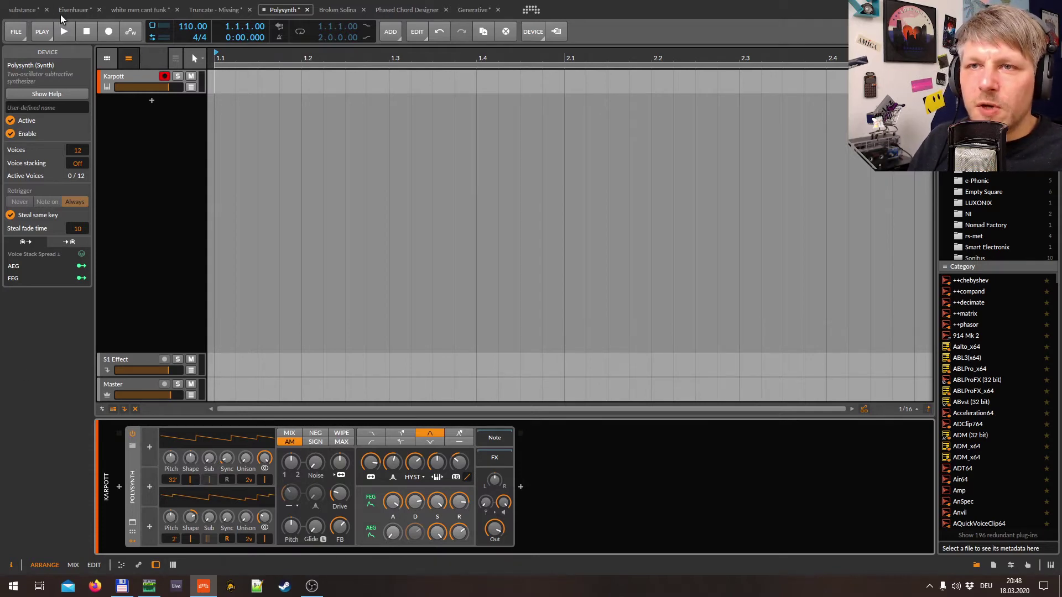
# Switch to the Eisenhauer project and play its arrangement from bar 65.
pyautogui.click(89, 11)
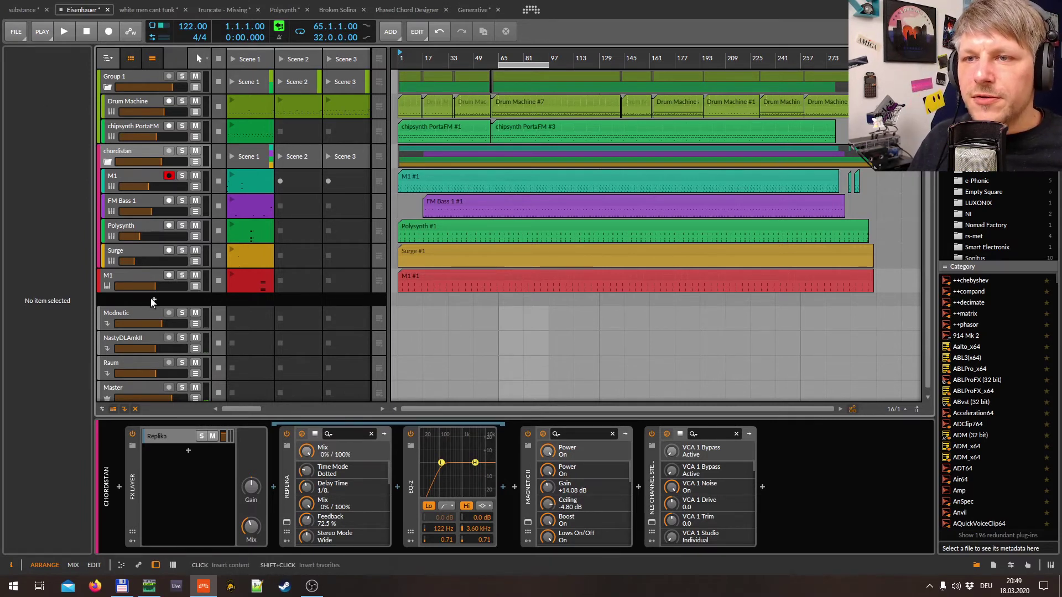
pyautogui.press('space')
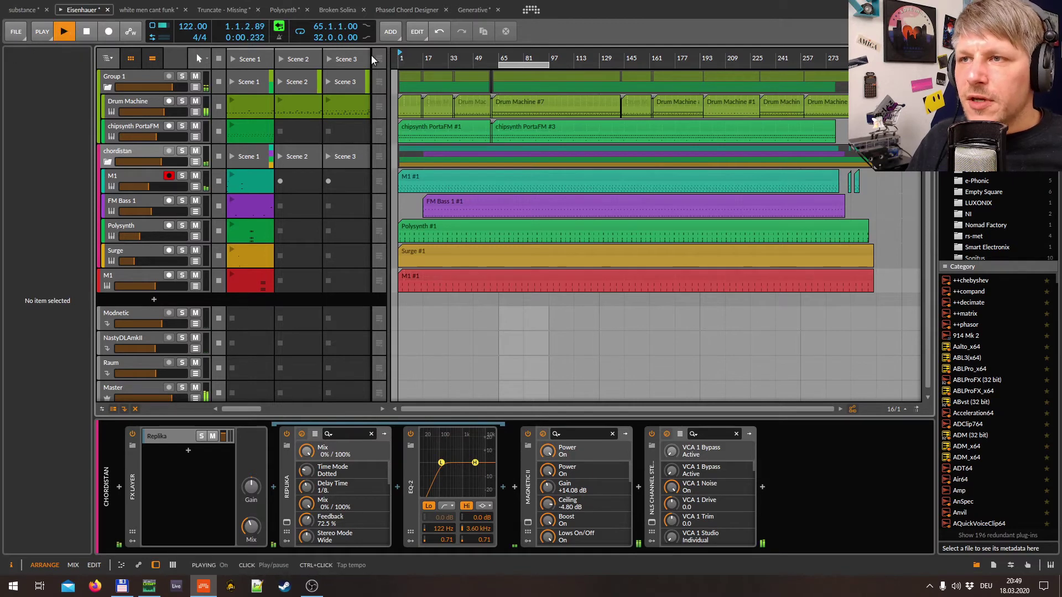
pyautogui.click(499, 58)
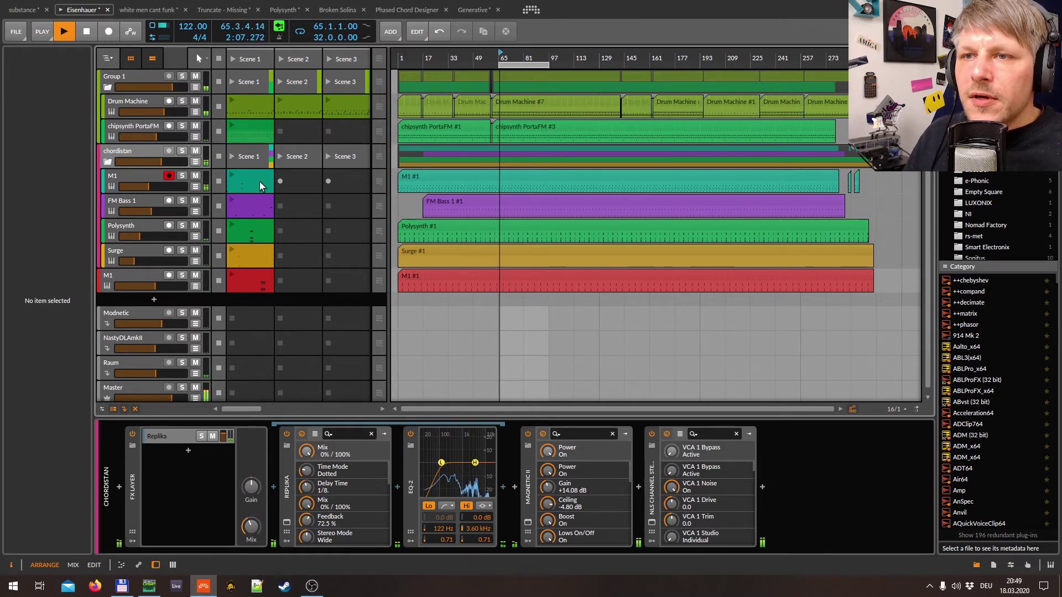
# Add a new instrument track at the end of the track list with the HW Instrument device.
pyautogui.click(154, 303)
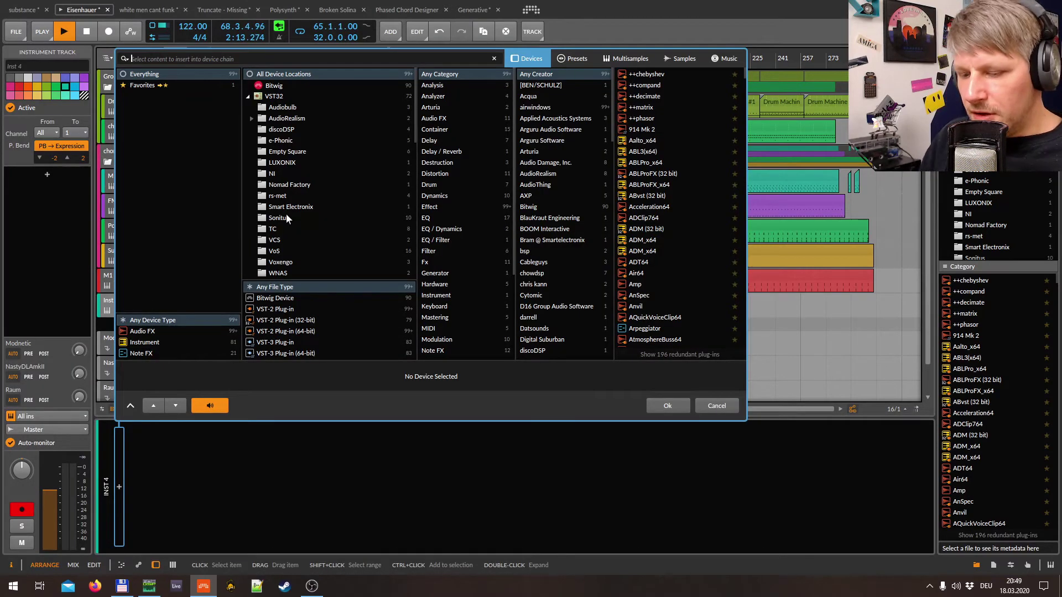
pyautogui.write('hw')
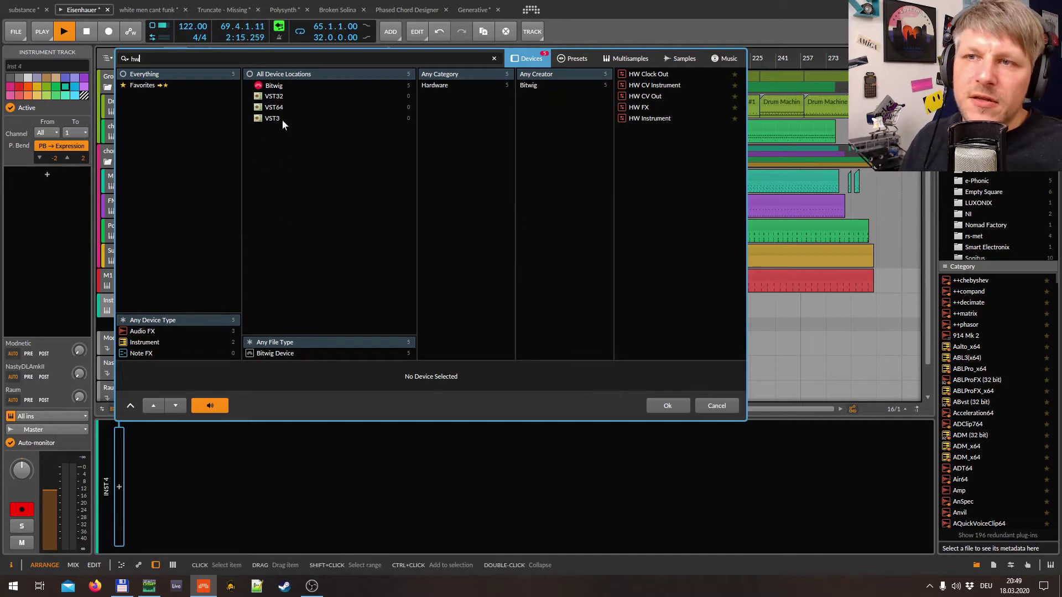
pyautogui.doubleClick(650, 118)
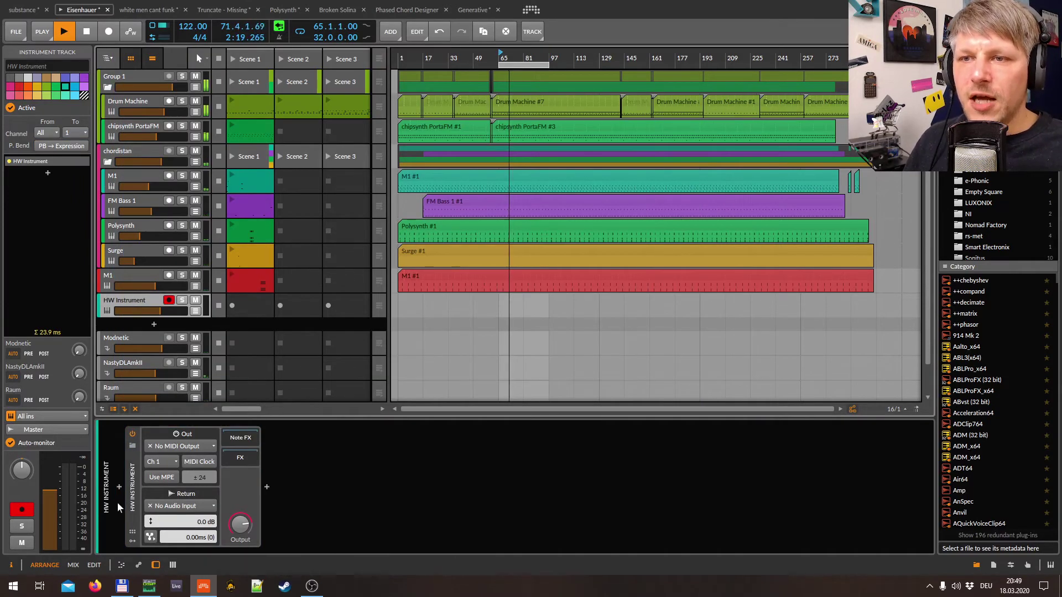
# Route the HW Instrument's MIDI output to OB-6 Module and its audio return to input 3/4.
pyautogui.click(132, 501)
pyautogui.click(178, 447)
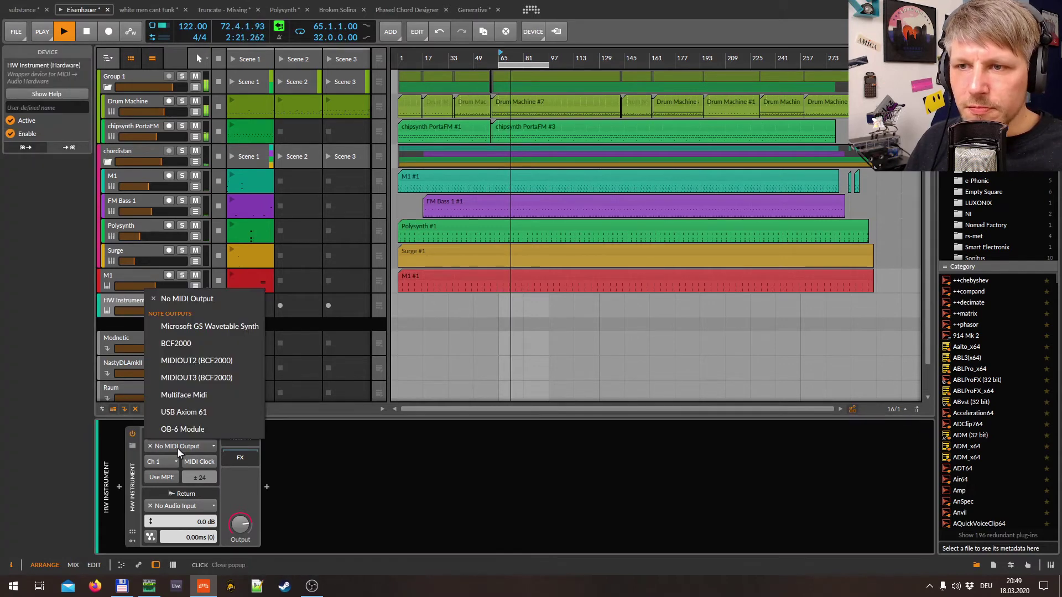
pyautogui.click(131, 457)
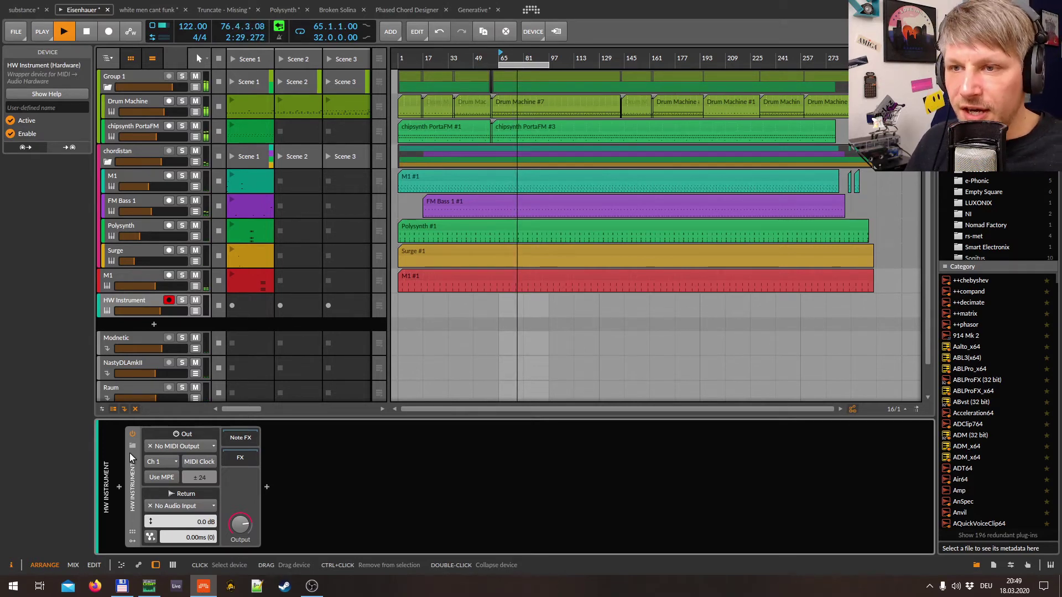
pyautogui.click(181, 446)
pyautogui.click(191, 433)
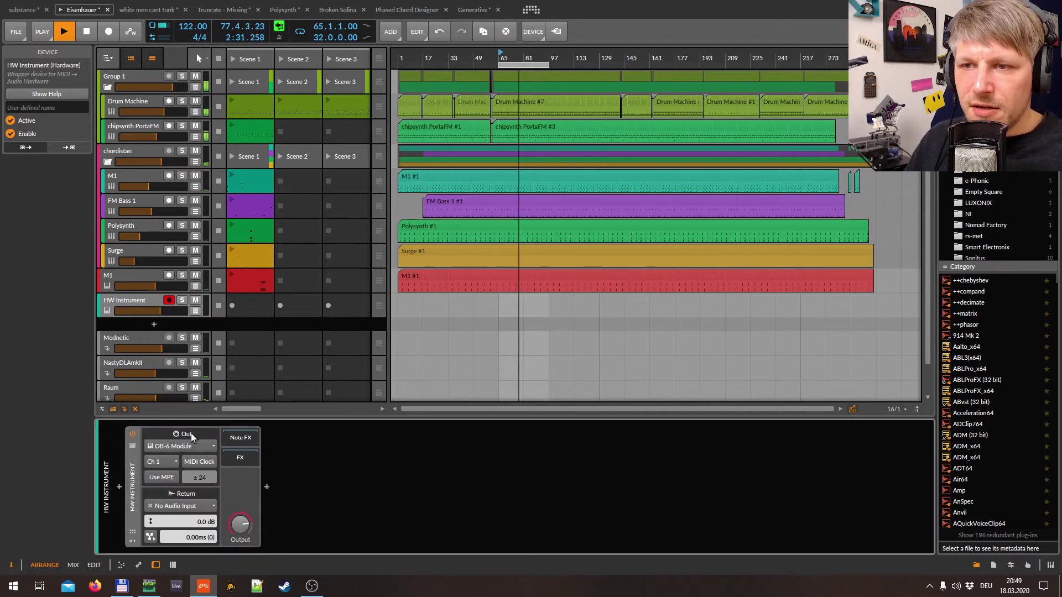
pyautogui.click(173, 507)
pyautogui.click(166, 563)
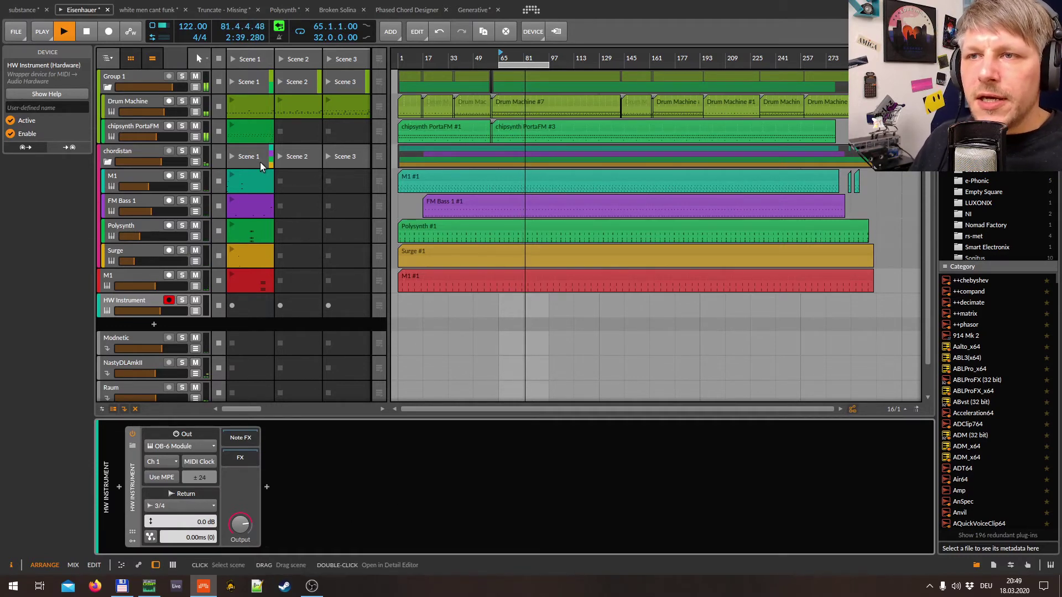
# Insert the OB-6 Chord clip into the HW Instrument track's Scene 1 slot and launch it.
pyautogui.click(268, 307)
pyautogui.press('b')
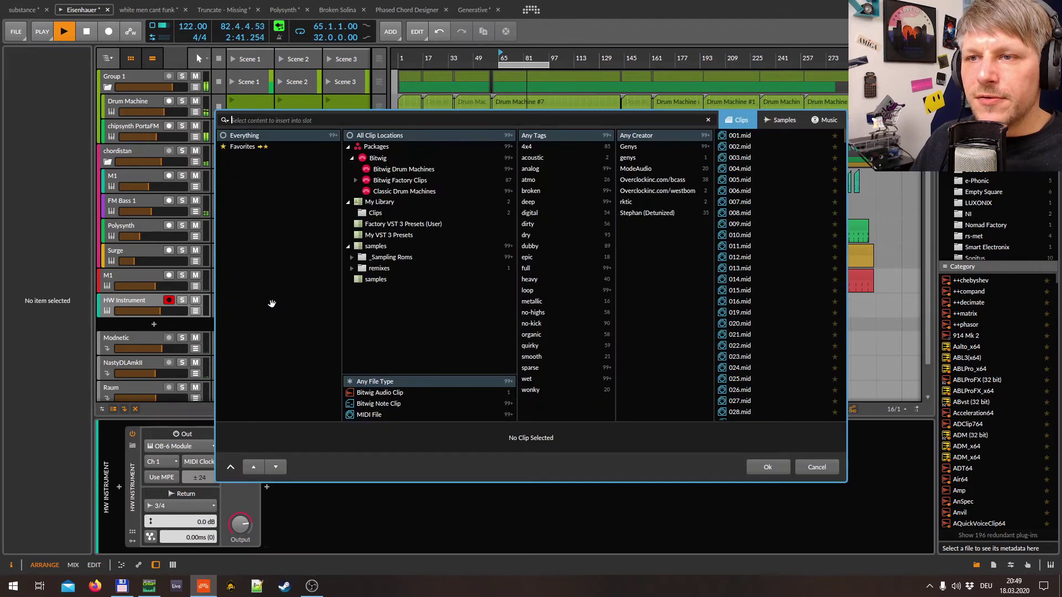
pyautogui.write('cho')
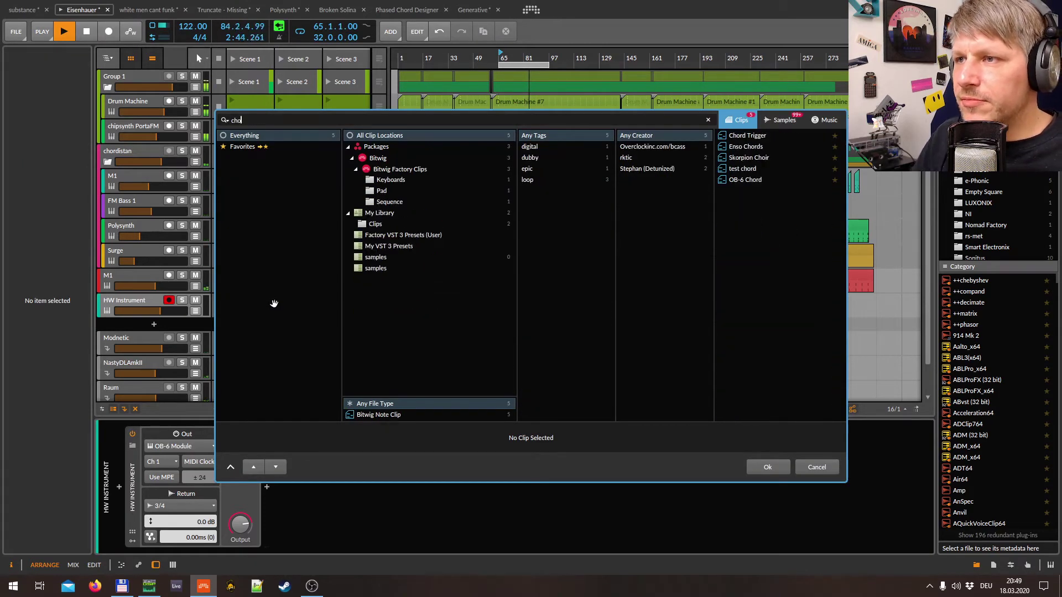
pyautogui.doubleClick(761, 179)
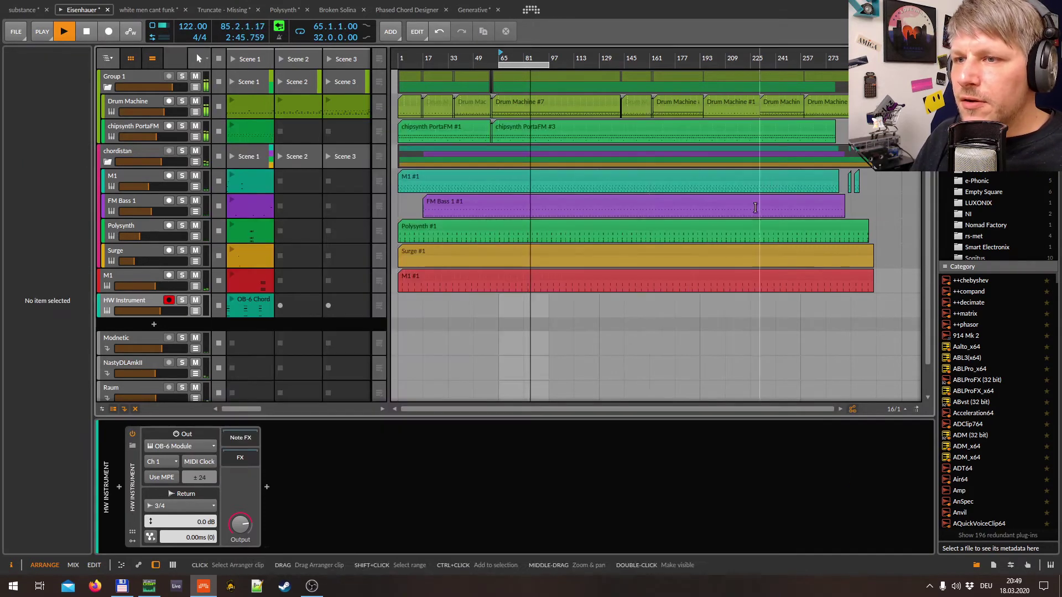
pyautogui.click(231, 300)
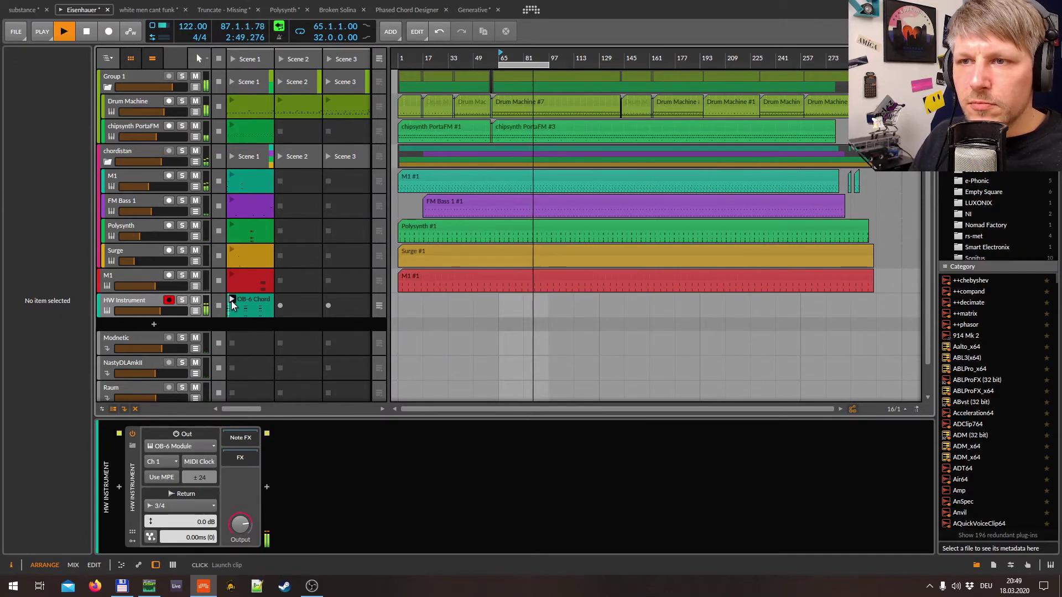
pyautogui.click(141, 302)
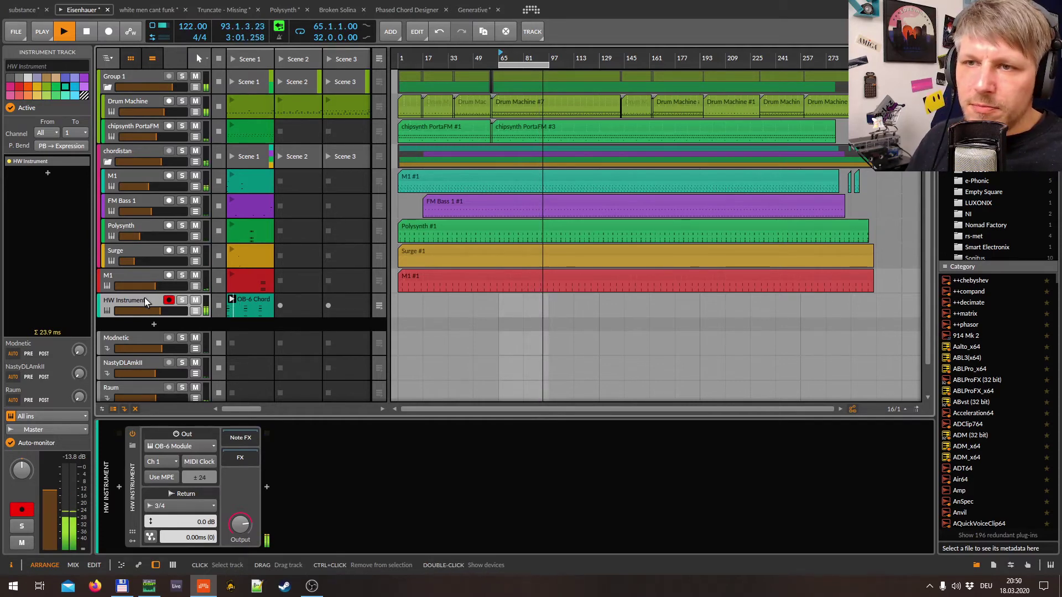
pyautogui.doubleClick(141, 302)
pyautogui.click(139, 303)
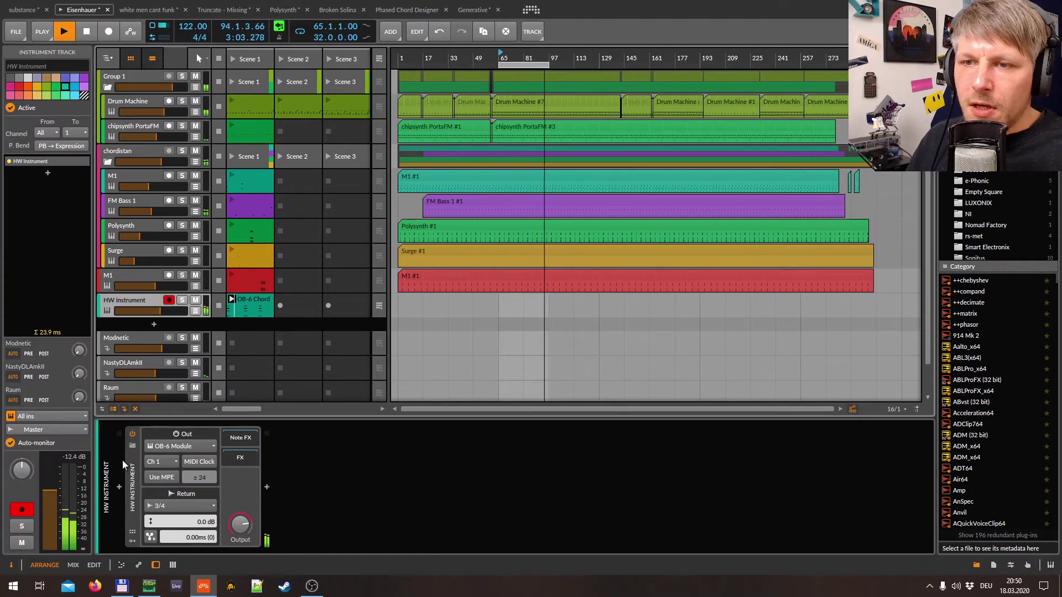
pyautogui.click(131, 474)
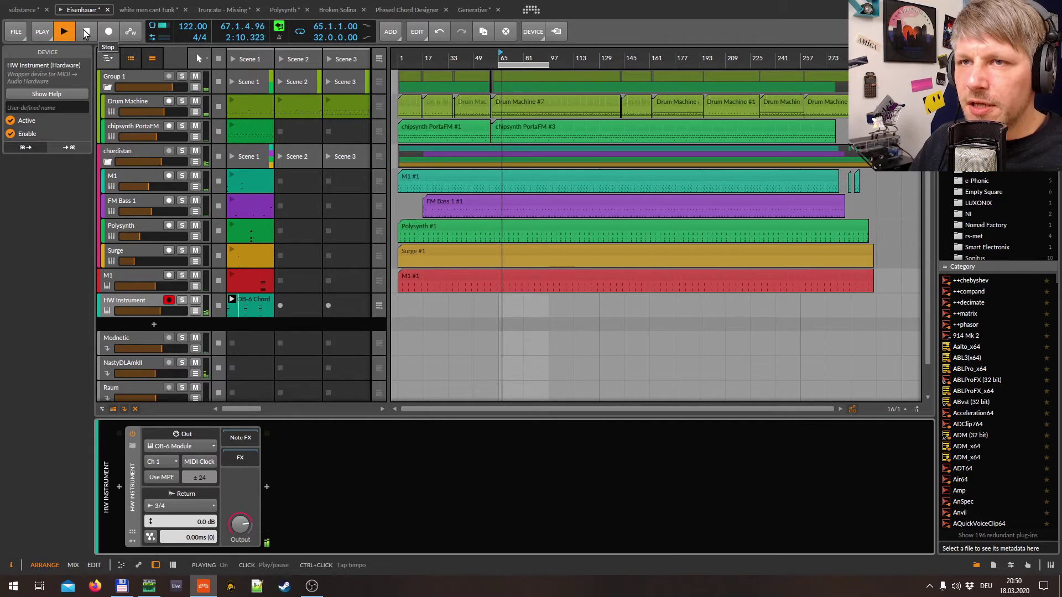
# Stop playback and check the audio interface's block size and input busses in the audio settings.
pyautogui.press('space')
pyautogui.click(556, 8)
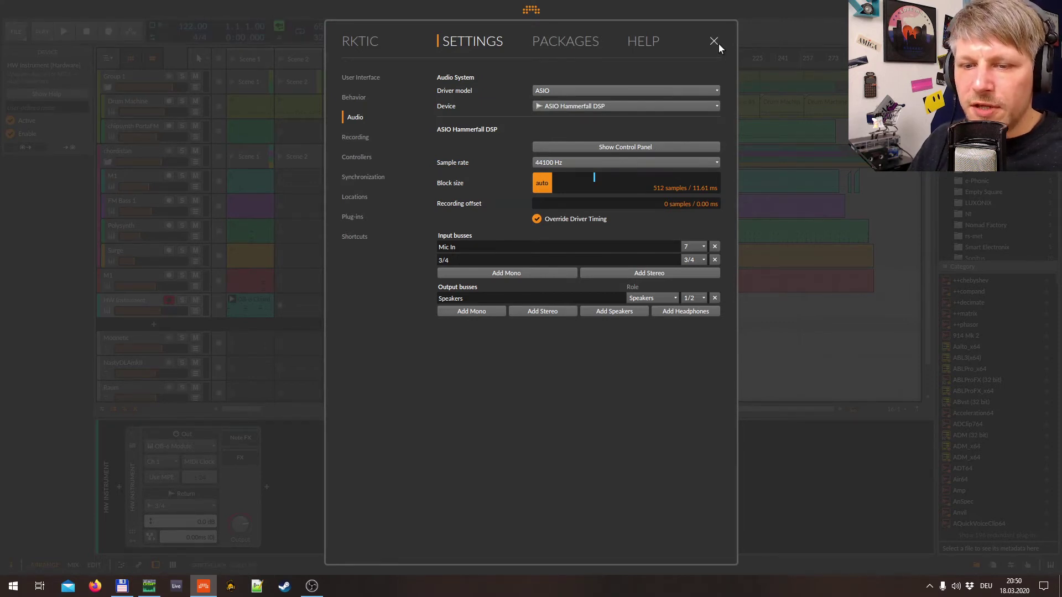
pyautogui.click(715, 42)
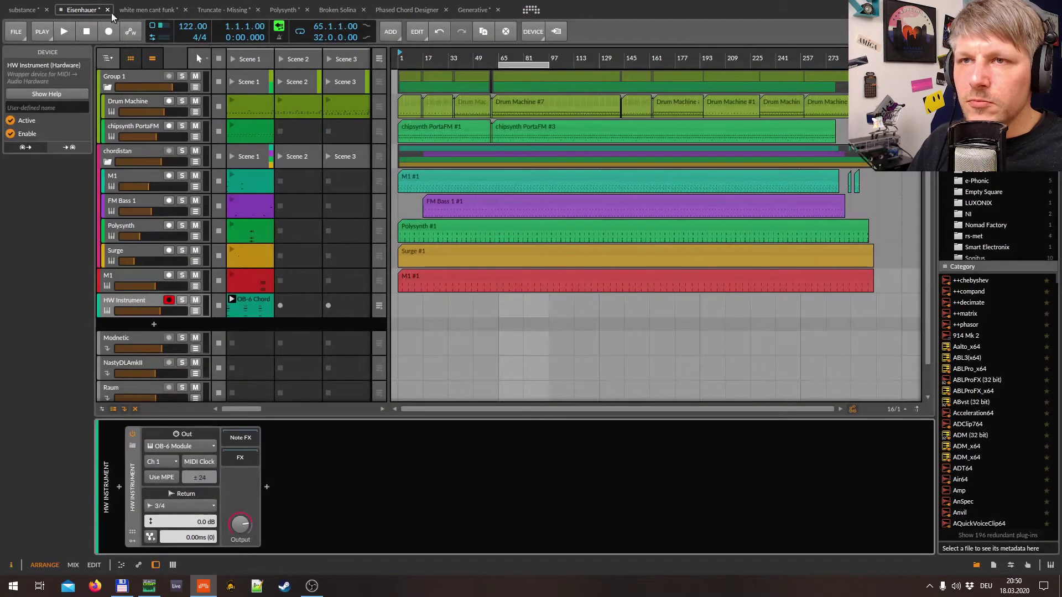
# Restart playback, continuing from bar 65, with the HW Instrument track's volume lowered to about -10.7 dB.
pyautogui.click(64, 34)
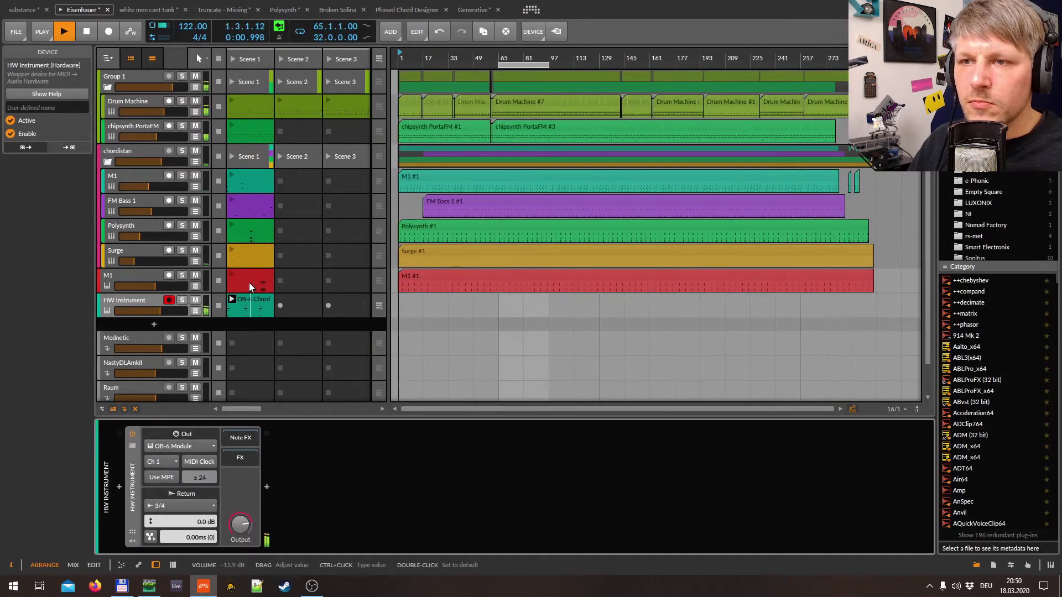
pyautogui.moveTo(161, 313); pyautogui.dragTo(153, 313)
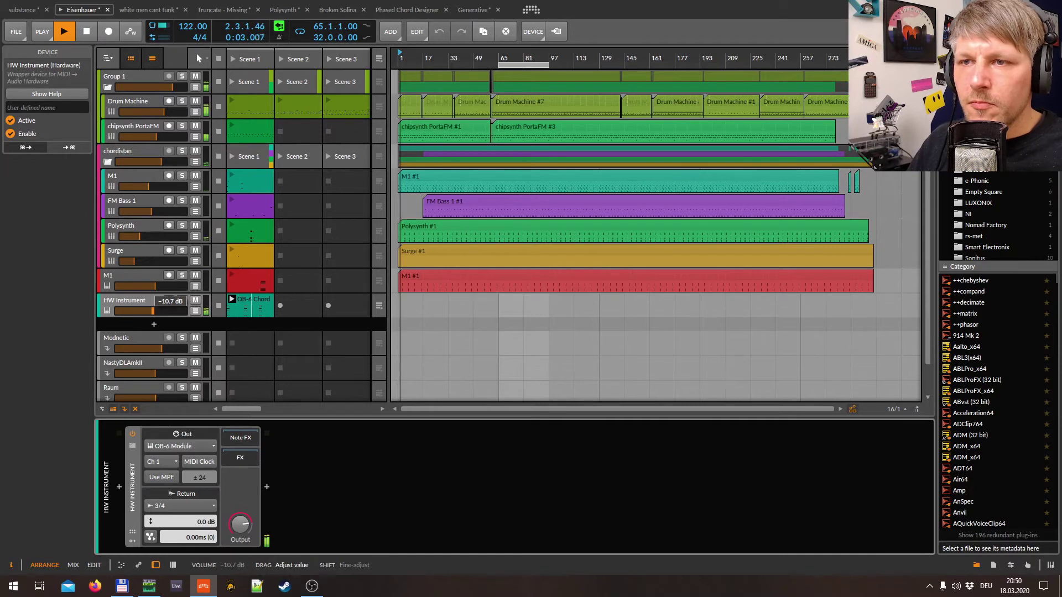
pyautogui.click(503, 63)
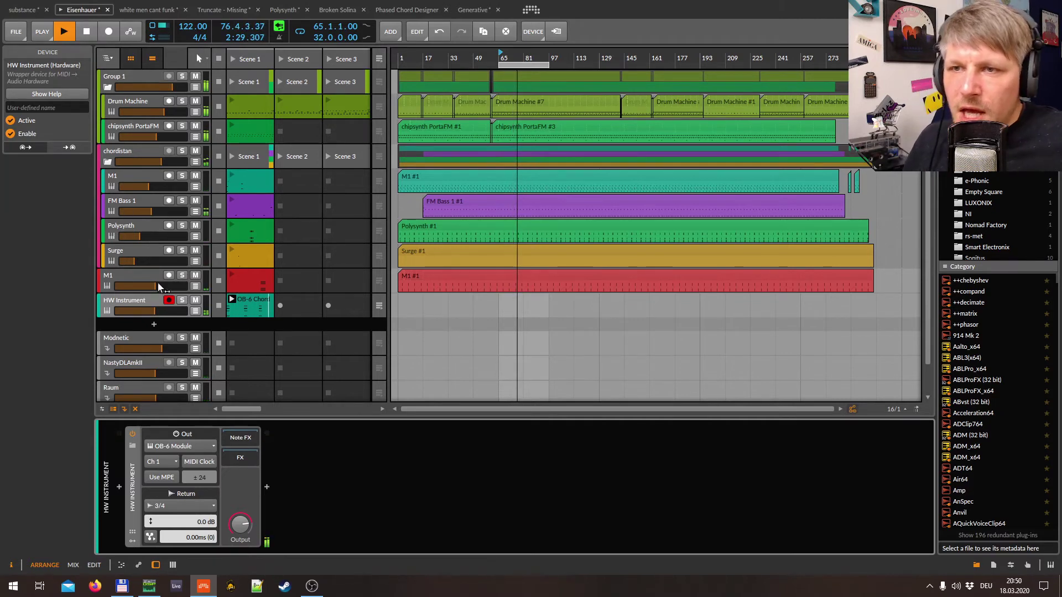
pyautogui.click(143, 301)
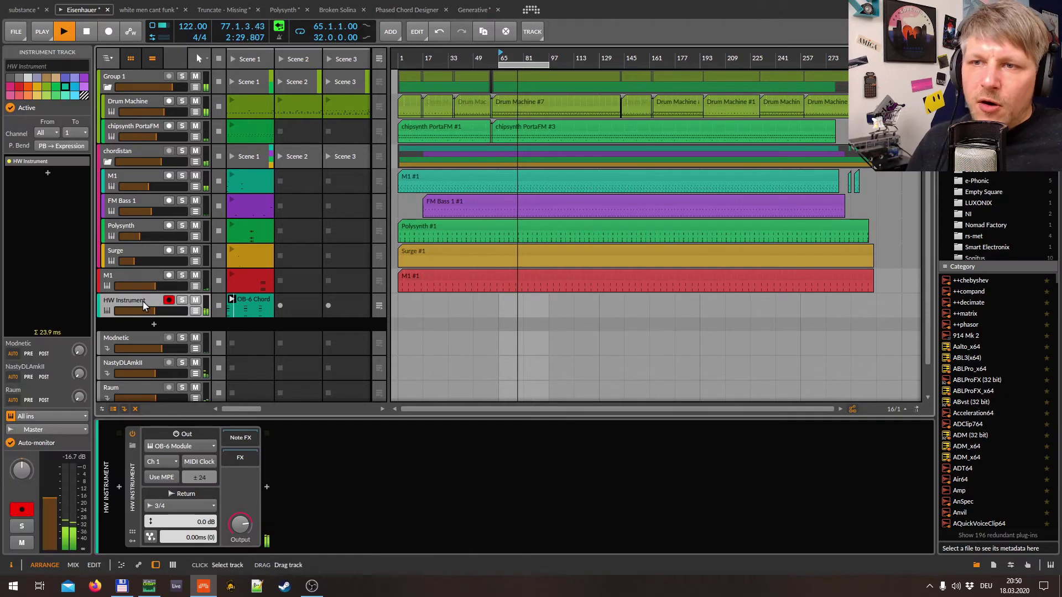
pyautogui.click(134, 481)
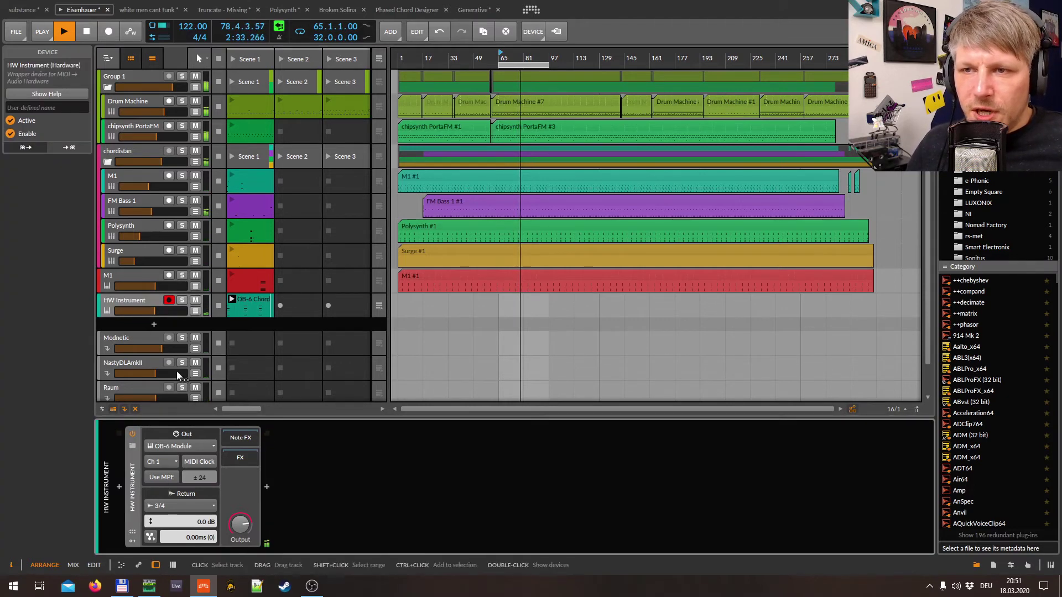
pyautogui.click(252, 304)
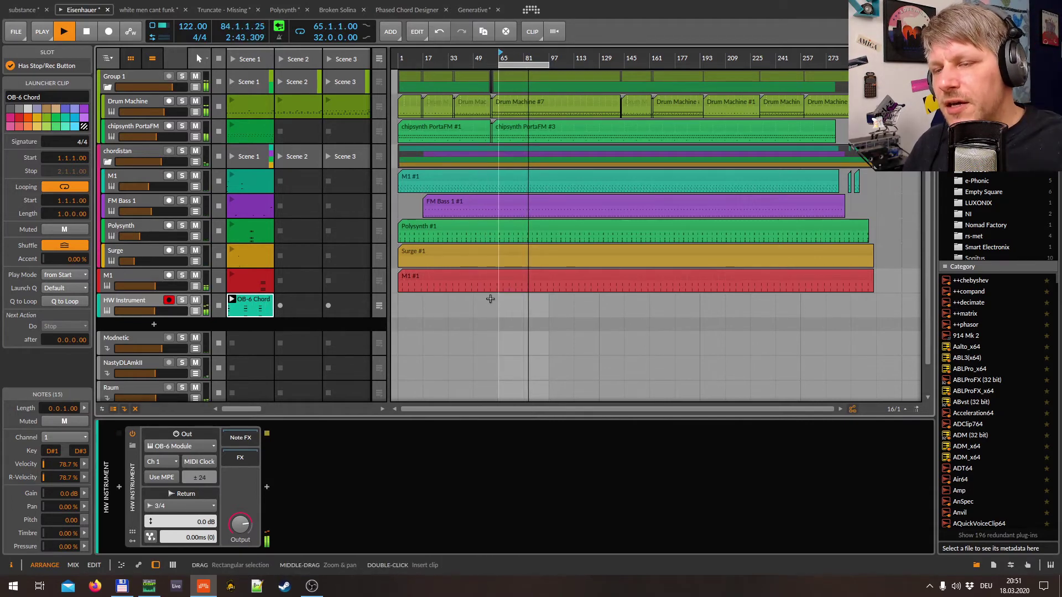
pyautogui.click(155, 325)
pyautogui.press('Escape')
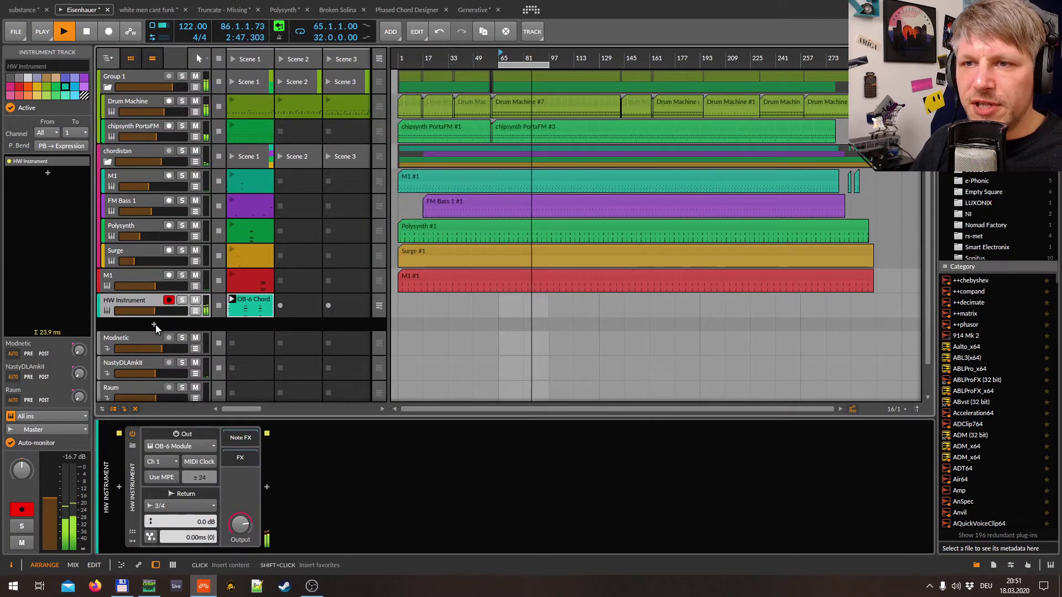
pyautogui.click(155, 324)
pyautogui.press('Escape')
# Add an audio track below HW Instrument and set its input to 3/4, trying out input monitoring.
pyautogui.rightClick(179, 329)
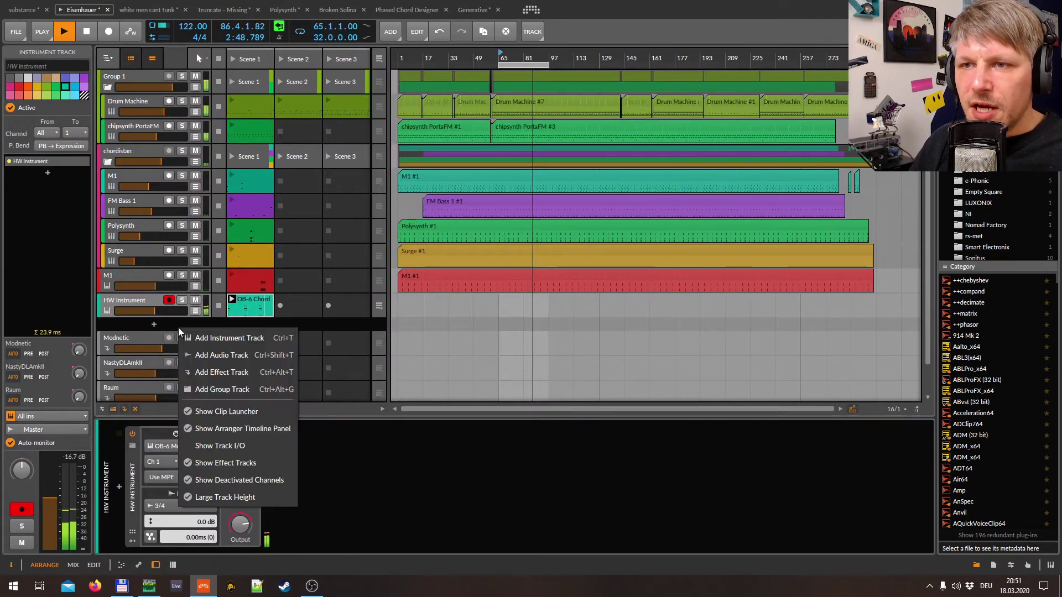
pyautogui.click(200, 355)
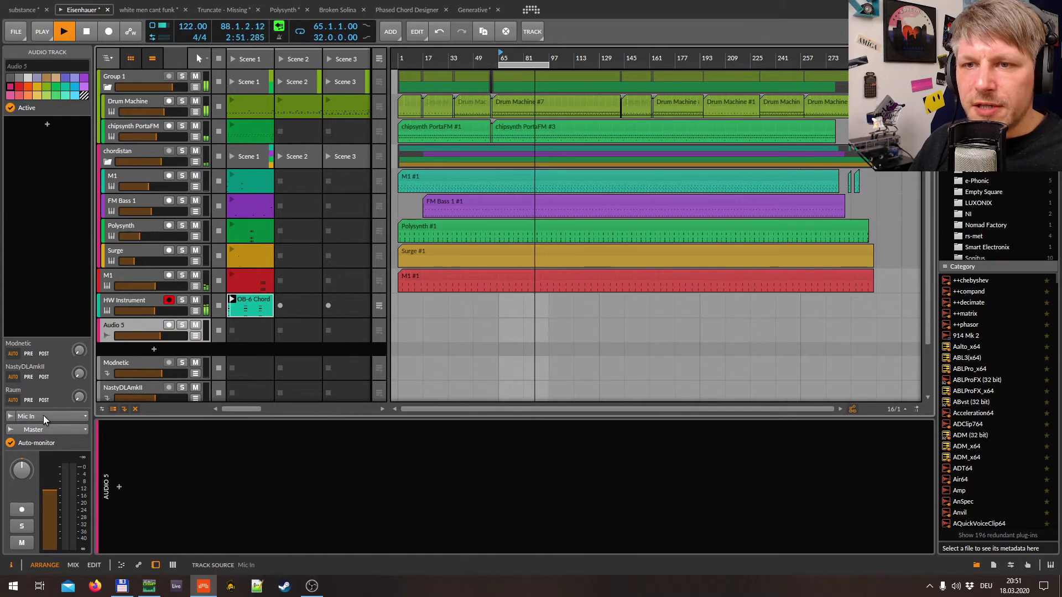
pyautogui.click(43, 416)
pyautogui.moveTo(58, 357)
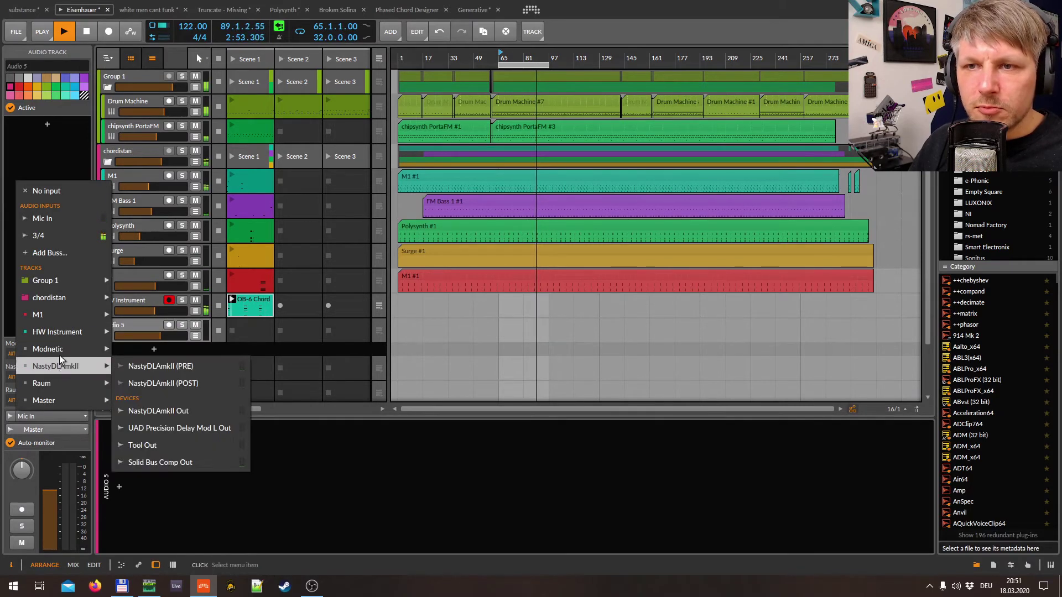
pyautogui.click(61, 242)
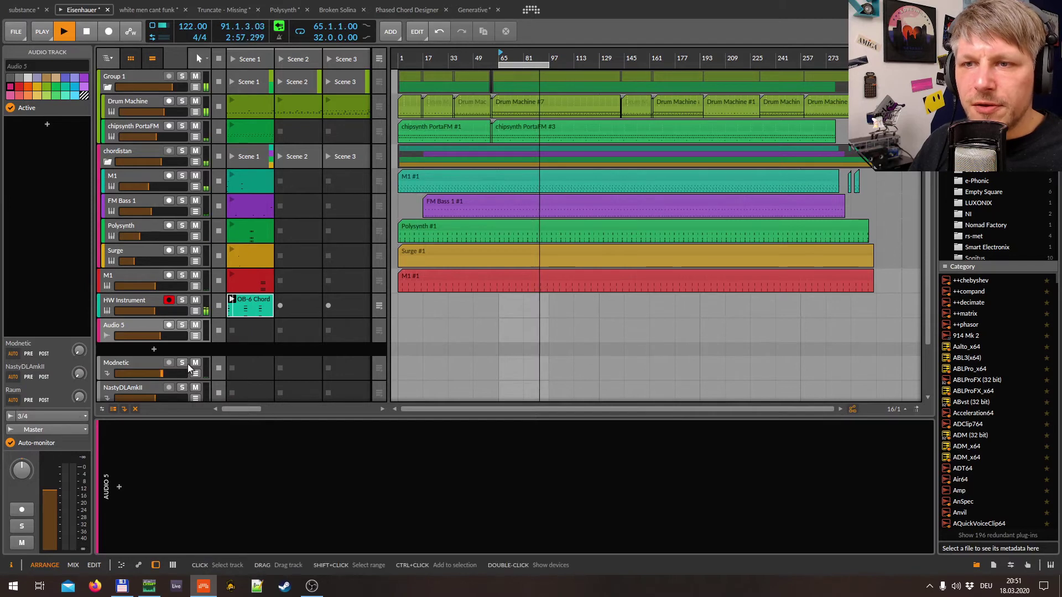
pyautogui.click(11, 417)
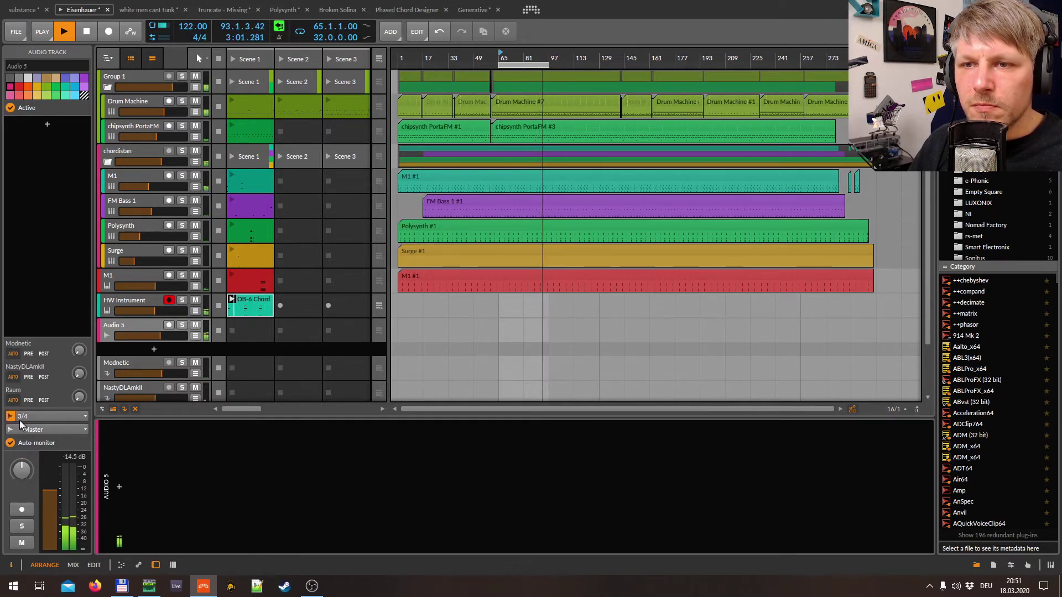
# Examine which HW Instrument track signals can be chosen as the new audio track's input.
pyautogui.click(61, 415)
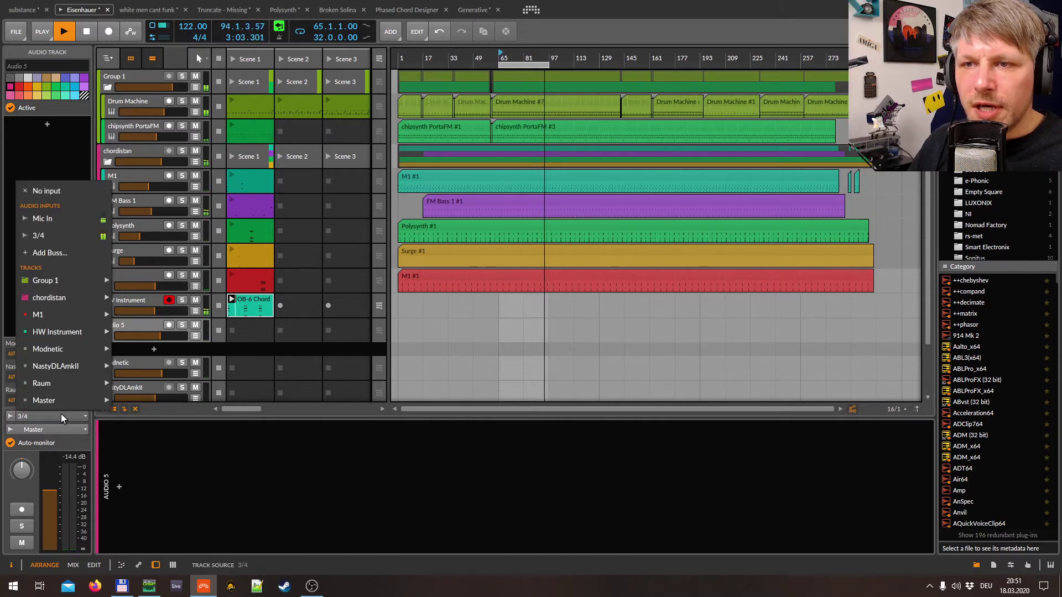
pyautogui.moveTo(79, 331)
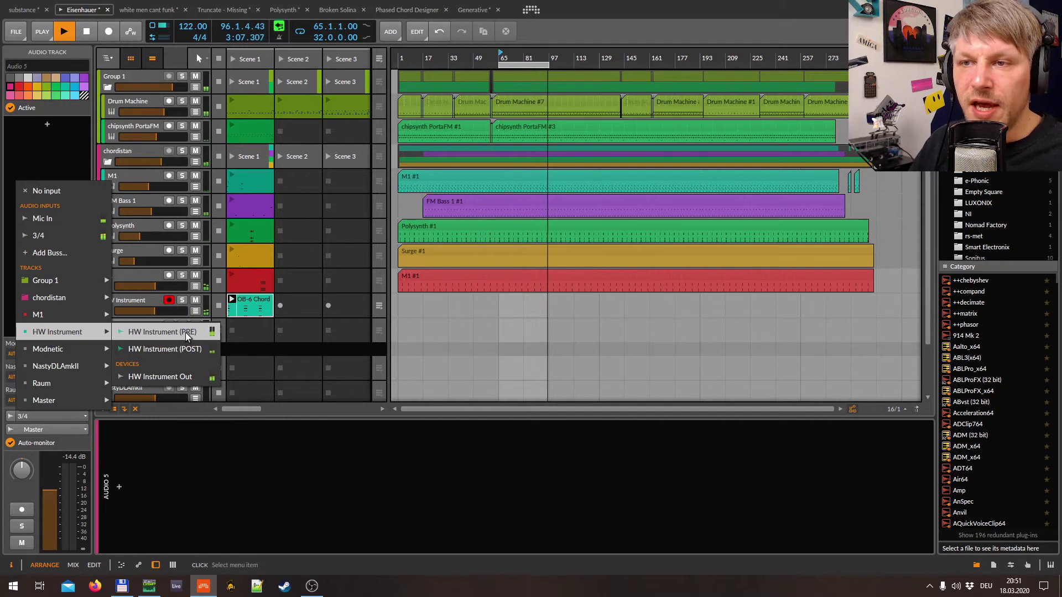
pyautogui.click(148, 298)
# Insert the ValhallaDelay effect after the HW Instrument device on the HW Instrument track.
pyautogui.click(150, 303)
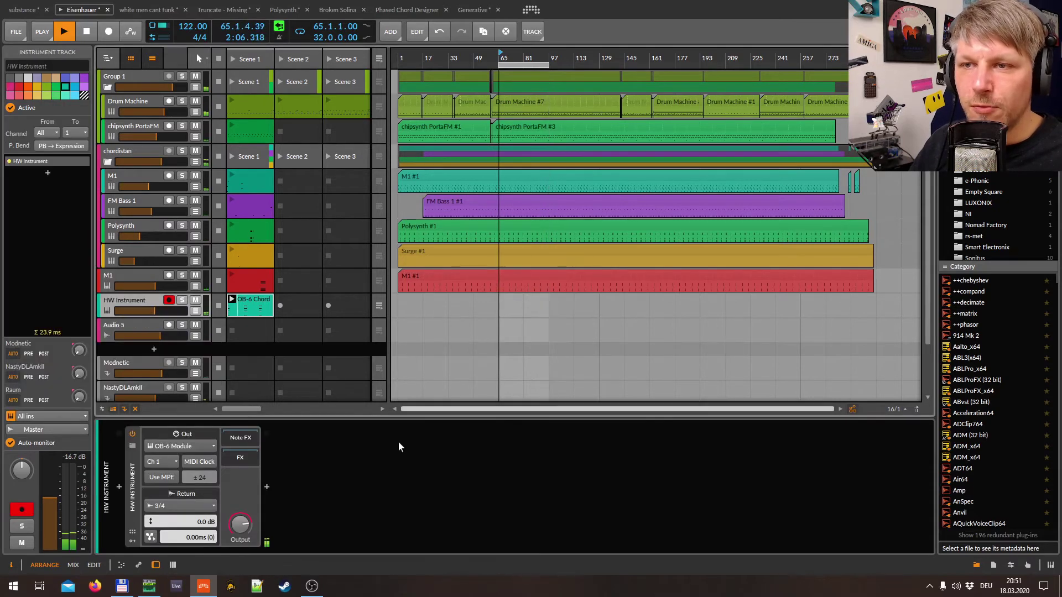
pyautogui.click(268, 487)
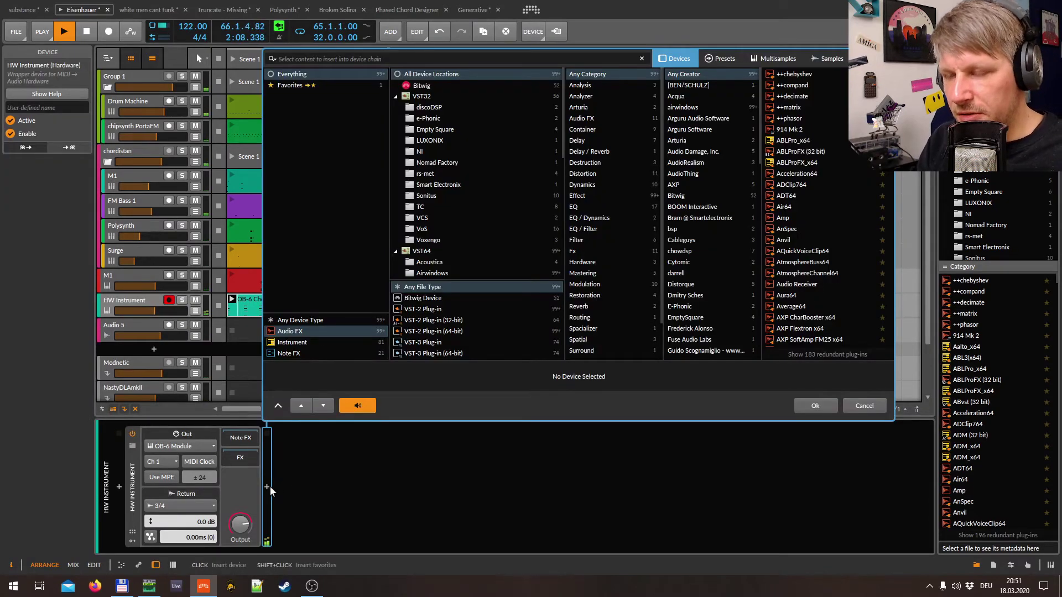
pyautogui.write('valh')
pyautogui.doubleClick(826, 79)
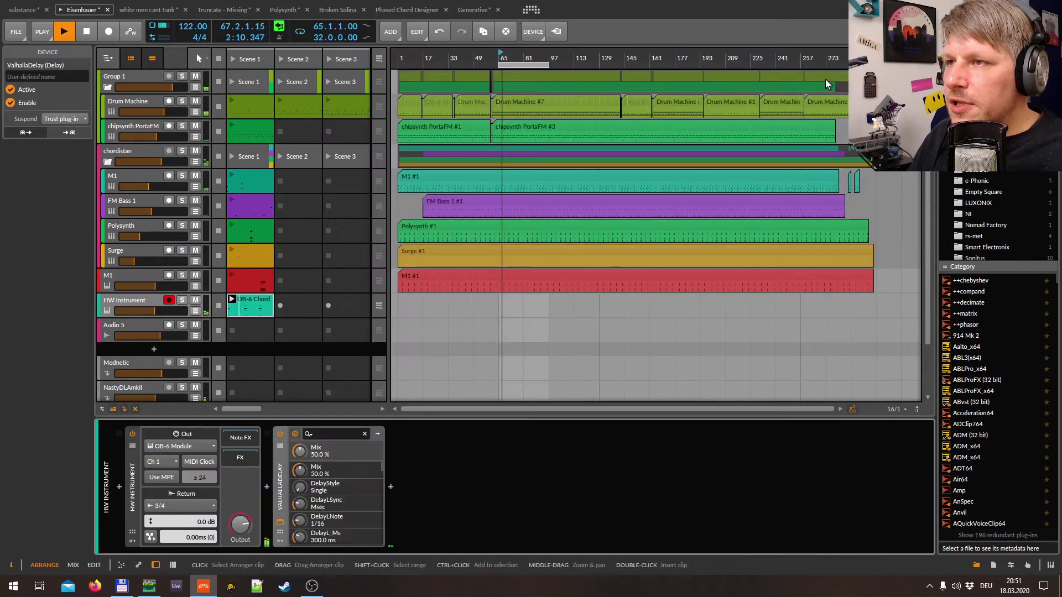
# Load the TAPE-Eighth-note Delay preset from the Eighth-Note group of the ECHOES presets in ValhallaDelay.
pyautogui.moveTo(513, 160); pyautogui.dragTo(567, 151)
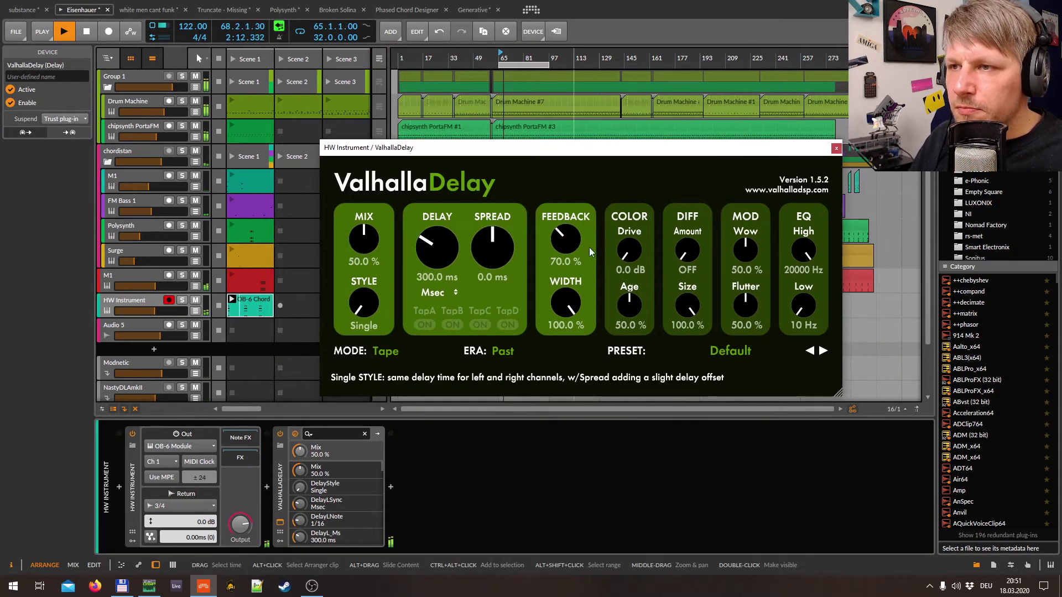
pyautogui.click(730, 351)
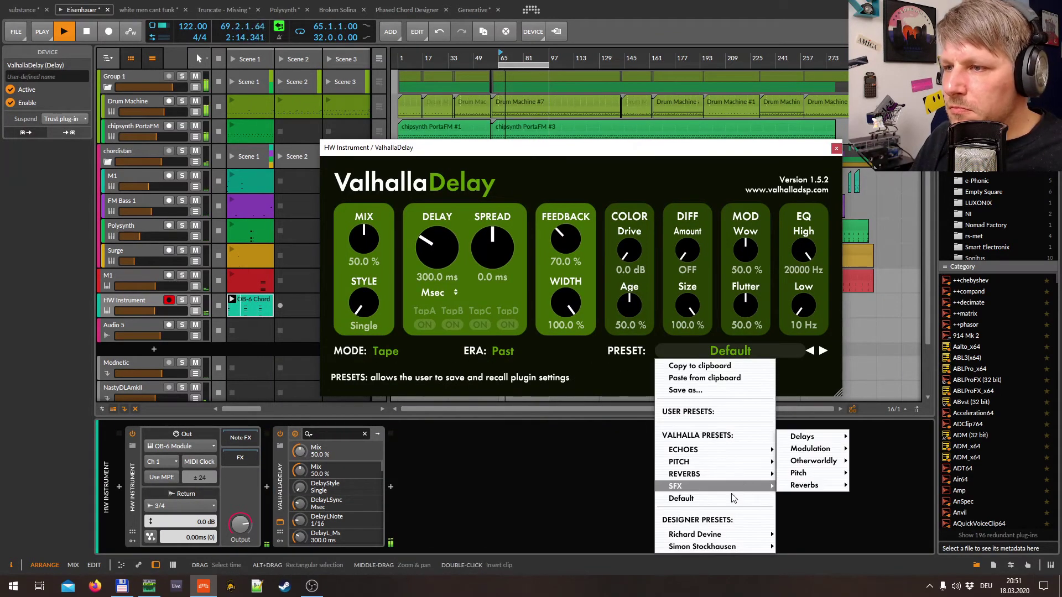
pyautogui.moveTo(696, 451)
pyautogui.moveTo(816, 400)
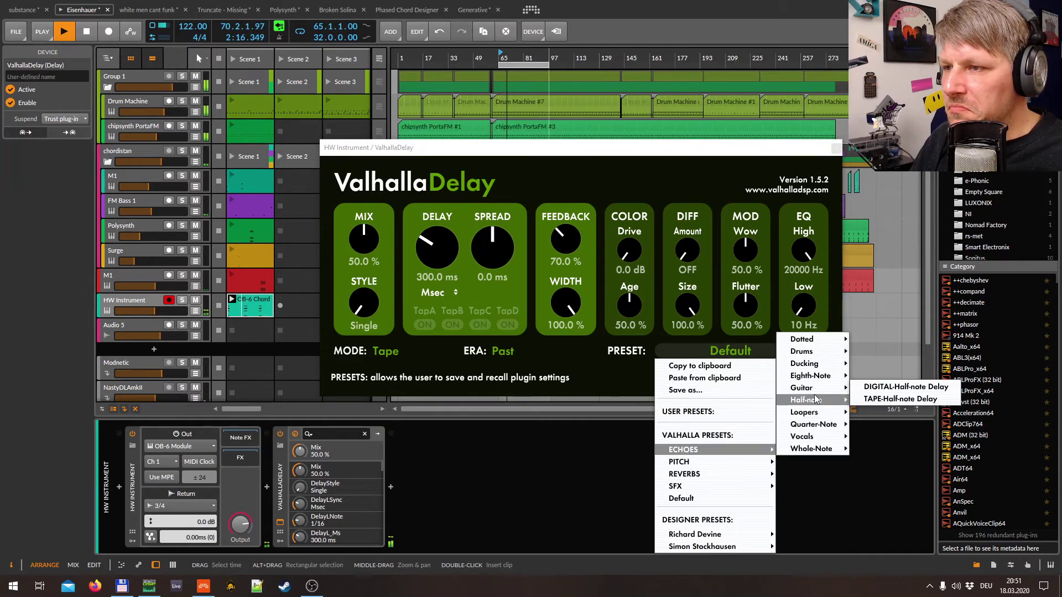
pyautogui.moveTo(823, 376)
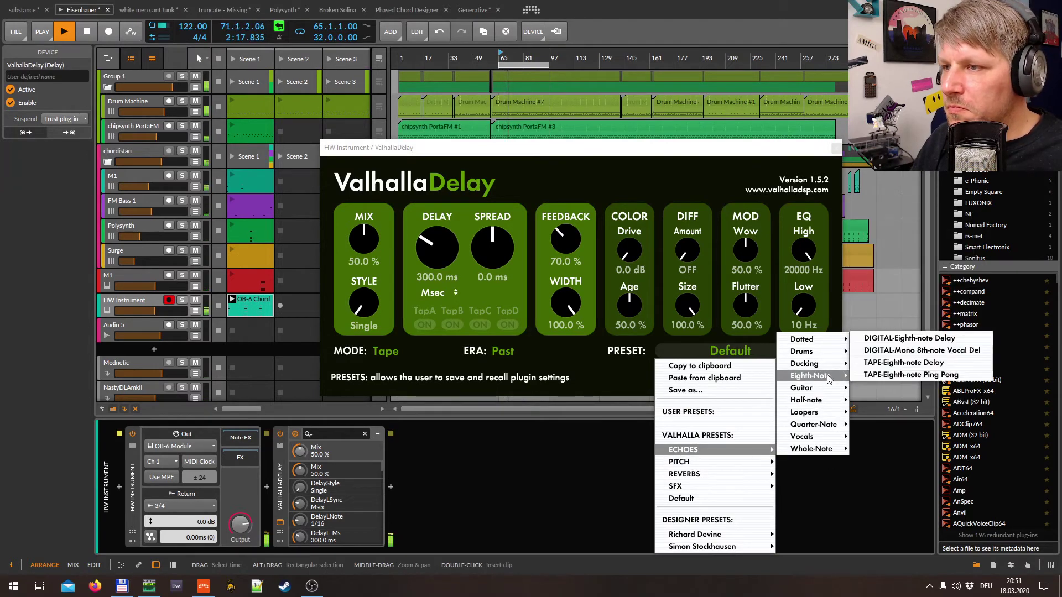
pyautogui.click(894, 363)
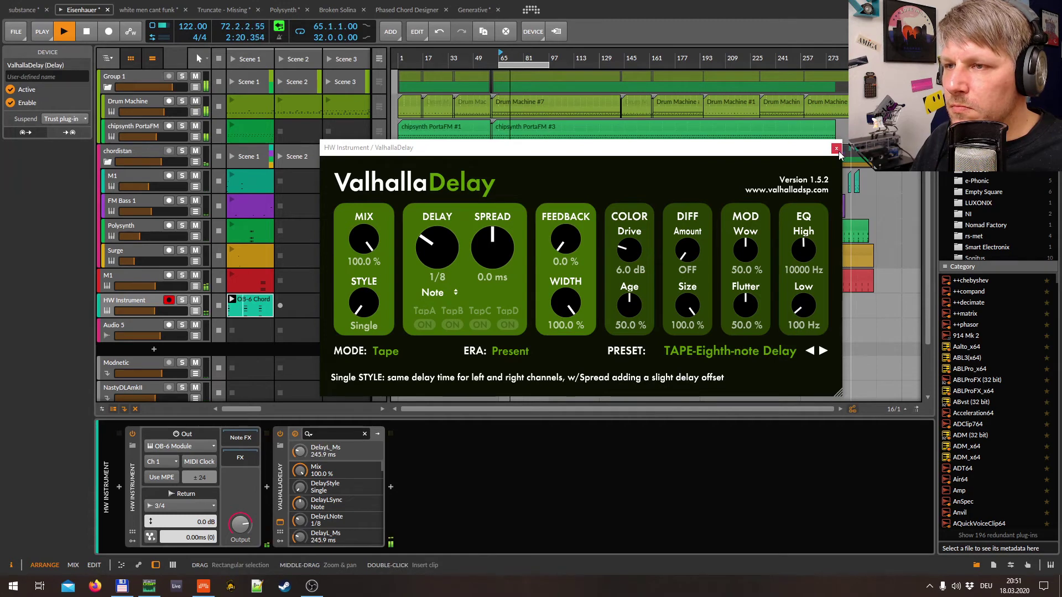
# Set ValhallaDelay's spread to 7.8 ms, feedback to 80.8 %, delay to 1/4 note and mix to 30.8 %, and close its window.
pyautogui.moveTo(490, 259); pyautogui.dragTo(491, 252)
pyautogui.moveTo(565, 239); pyautogui.dragTo(573, 173)
pyautogui.moveTo(442, 250); pyautogui.dragTo(442, 241)
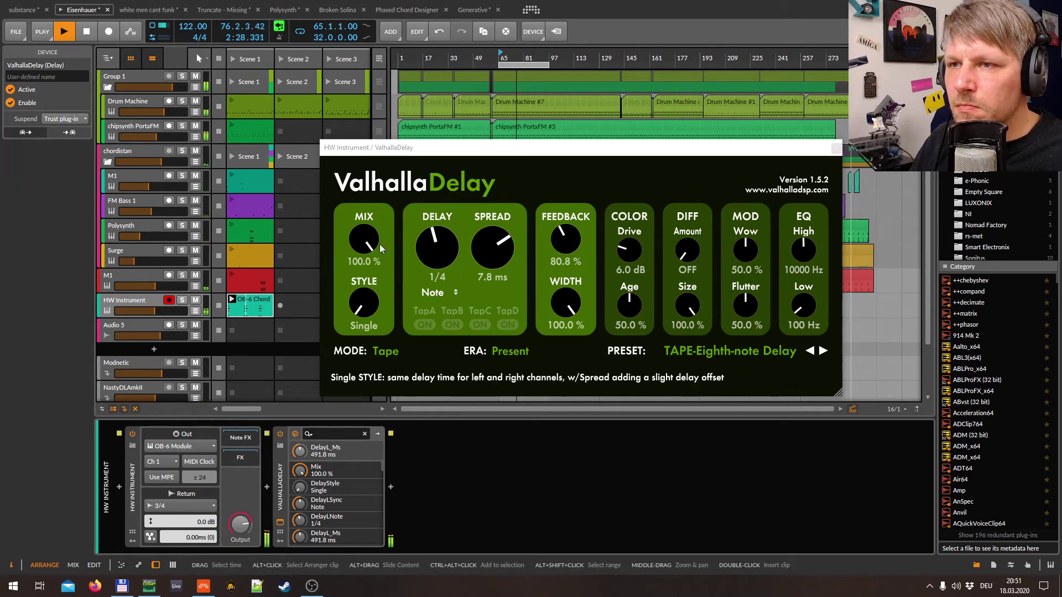
pyautogui.moveTo(381, 249); pyautogui.dragTo(351, 338)
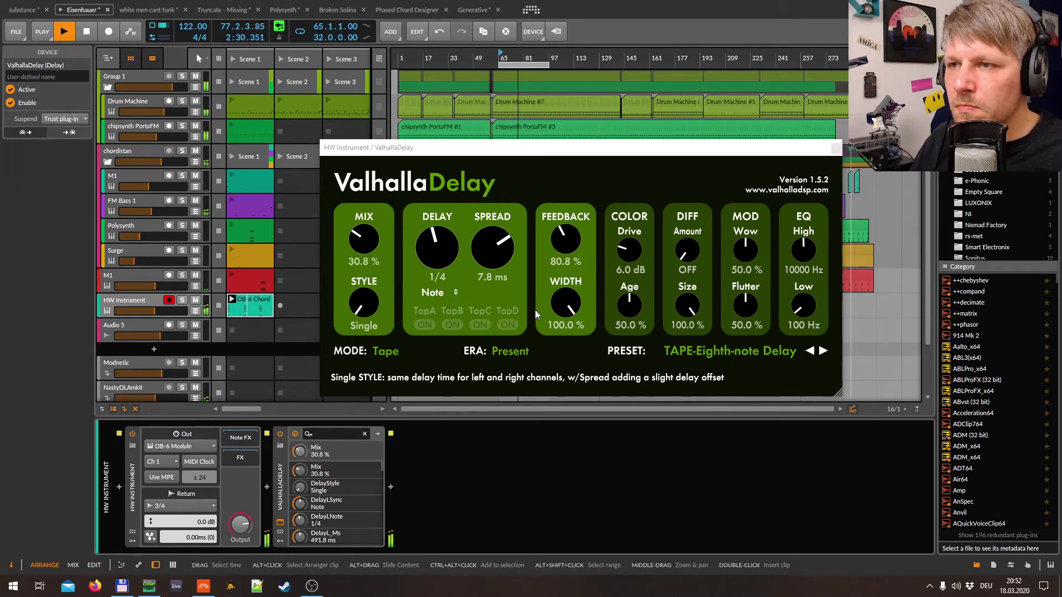
pyautogui.click(836, 147)
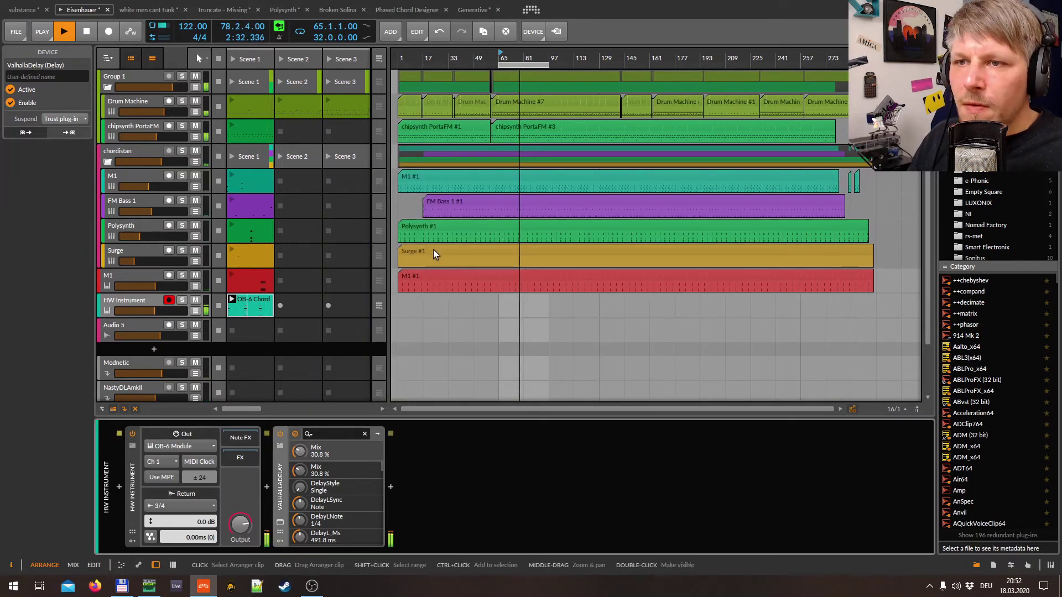
# Set the Audio 5 track's input to ValhallaDelay Out from the HW Instrument track.
pyautogui.click(141, 328)
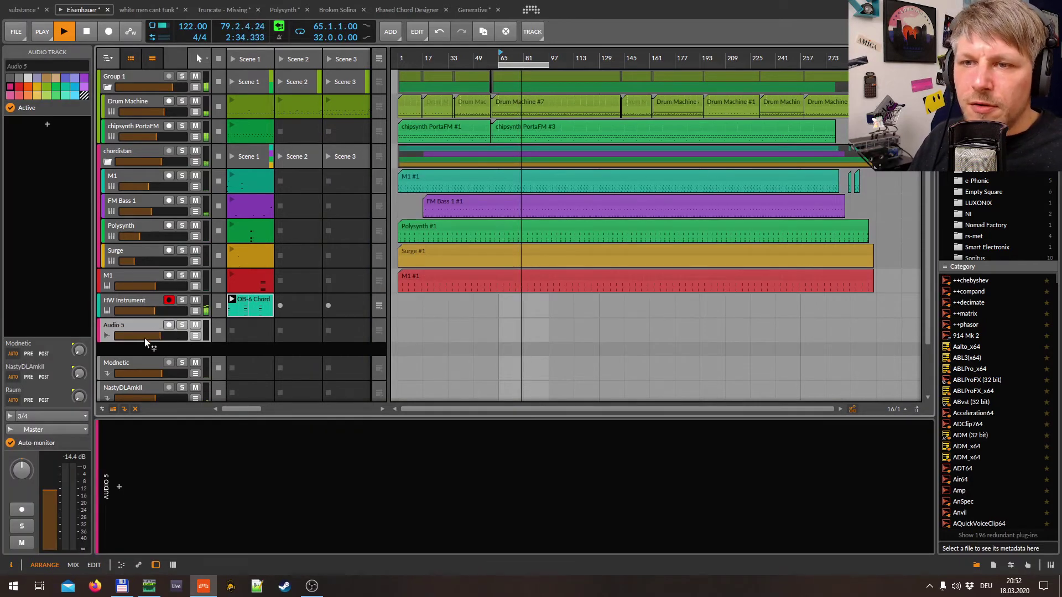
pyautogui.click(34, 419)
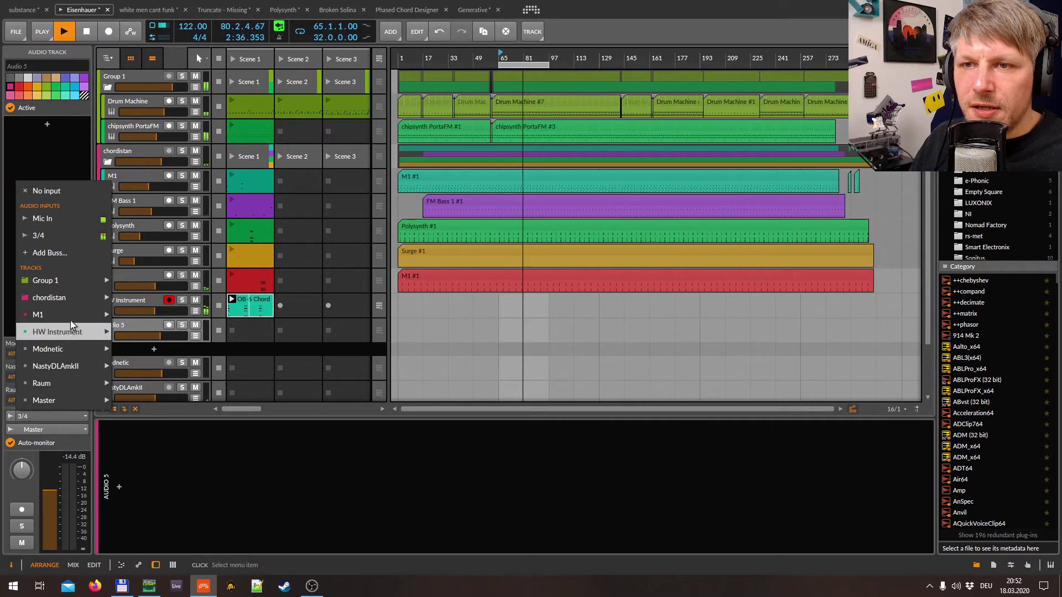
pyautogui.moveTo(62, 334)
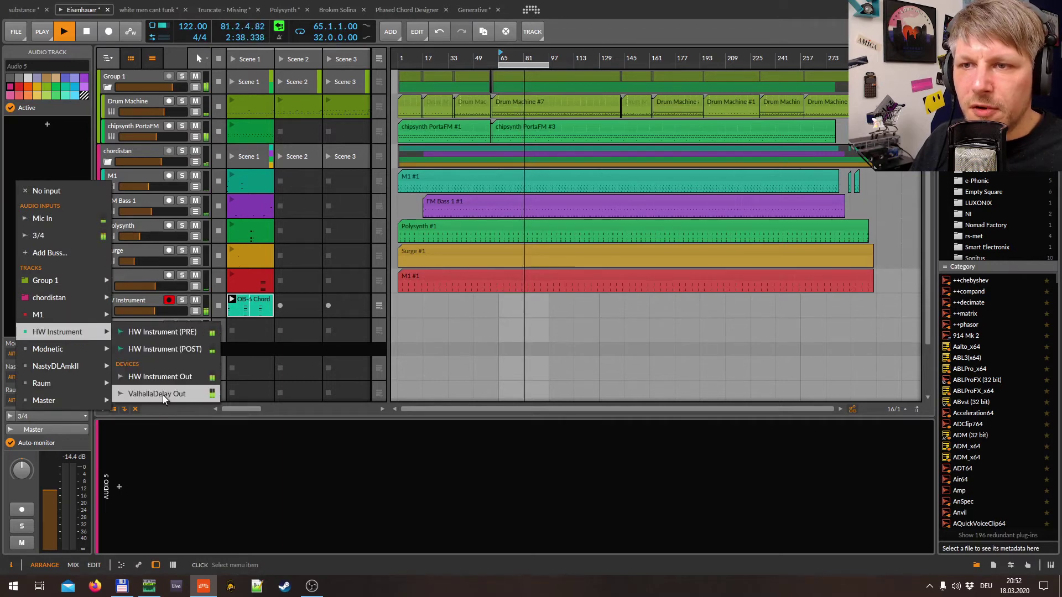
pyautogui.click(162, 393)
pyautogui.click(162, 328)
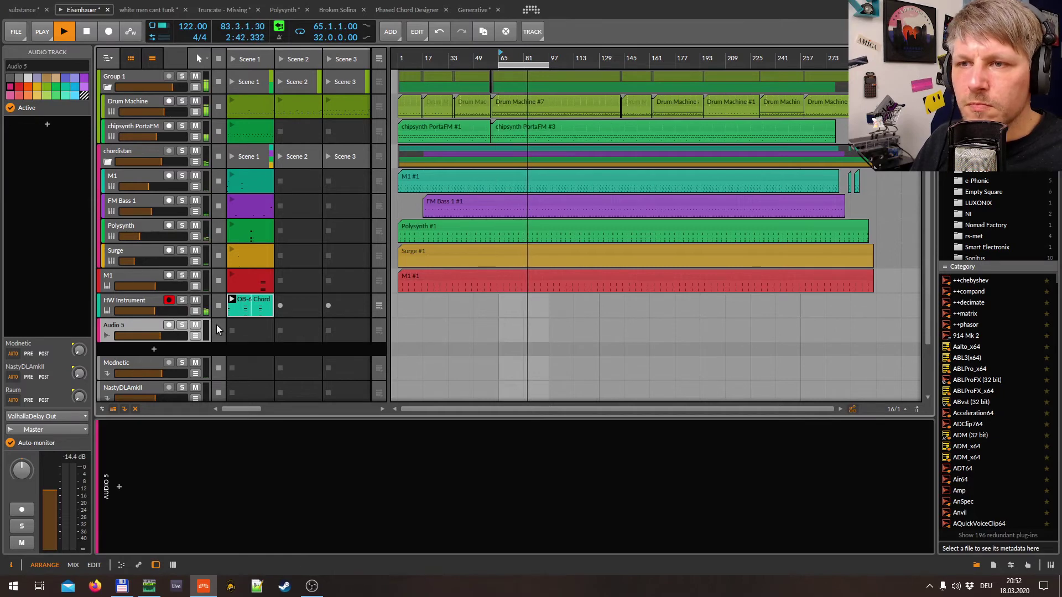
# Arm Audio 5, record the delayed synth into its Scene 1 slot, and stop the transport.
pyautogui.click(169, 326)
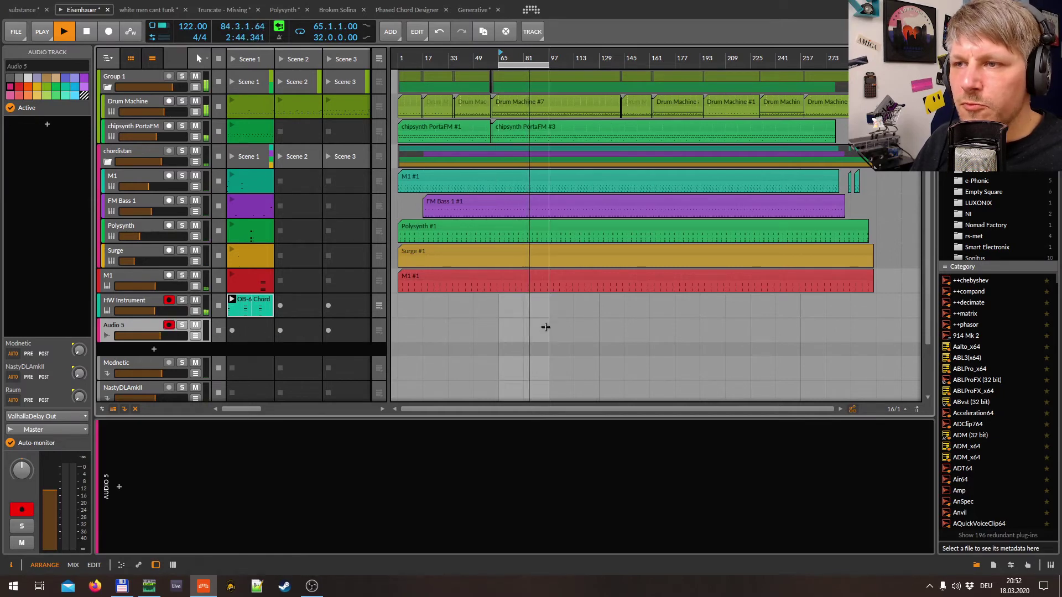
pyautogui.click(232, 331)
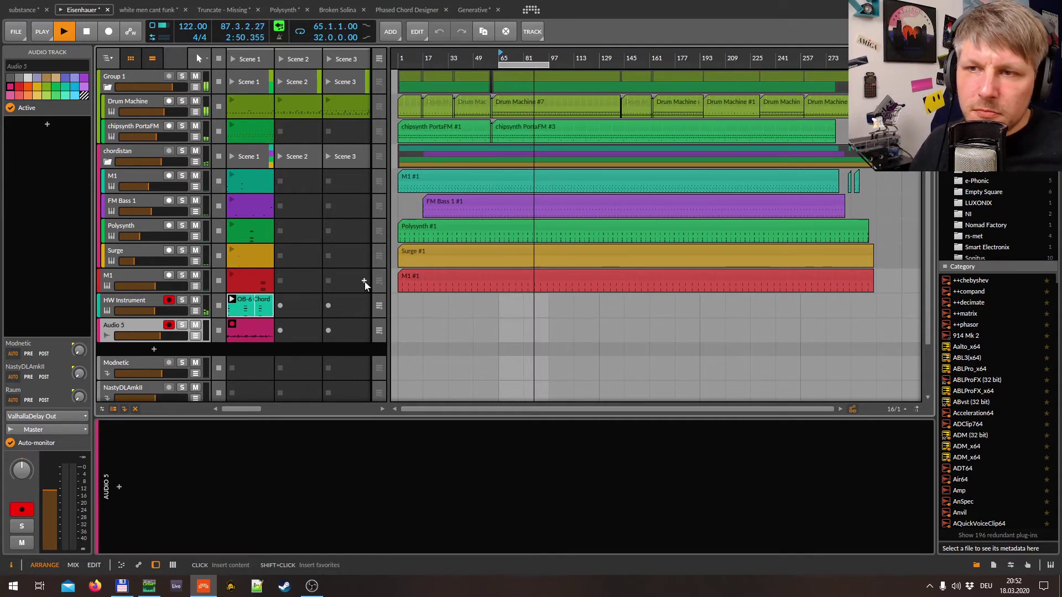
pyautogui.click(89, 33)
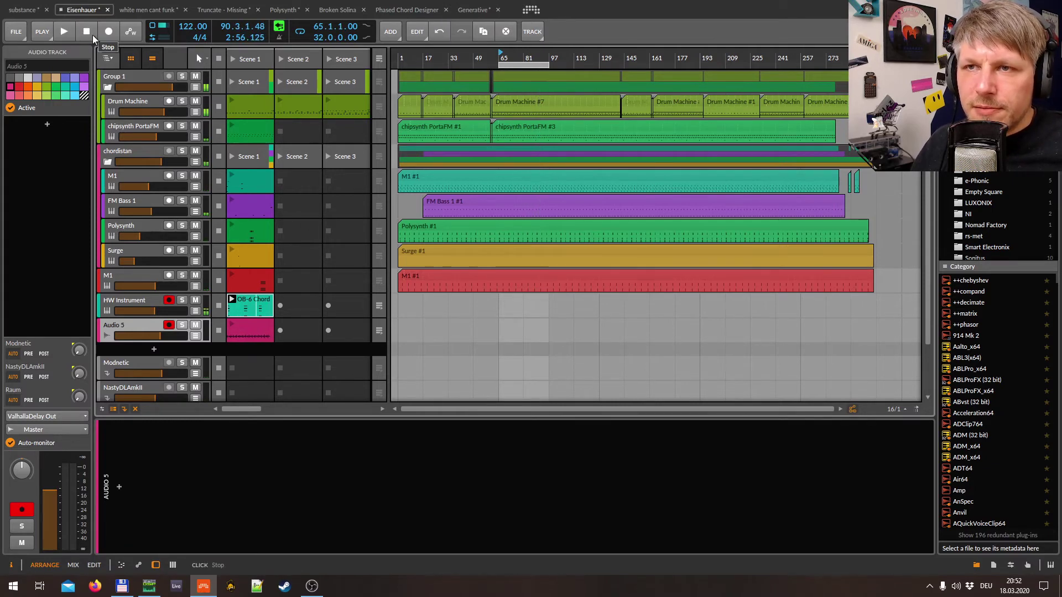
# Solo Audio 5 and listen to its recorded Scene 1 clip, stopping playback at the end.
pyautogui.click(182, 325)
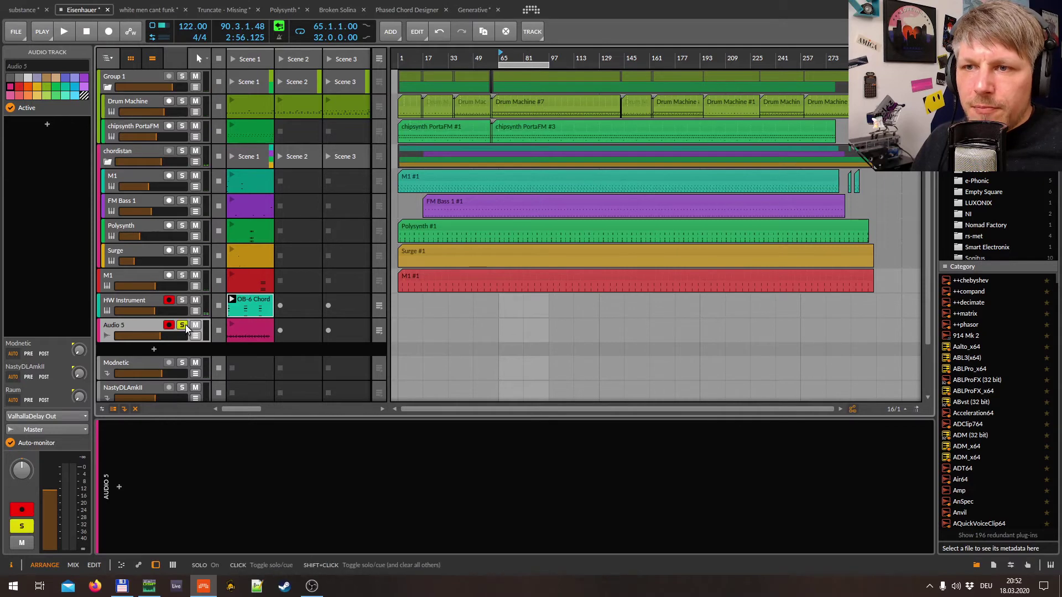
pyautogui.click(231, 325)
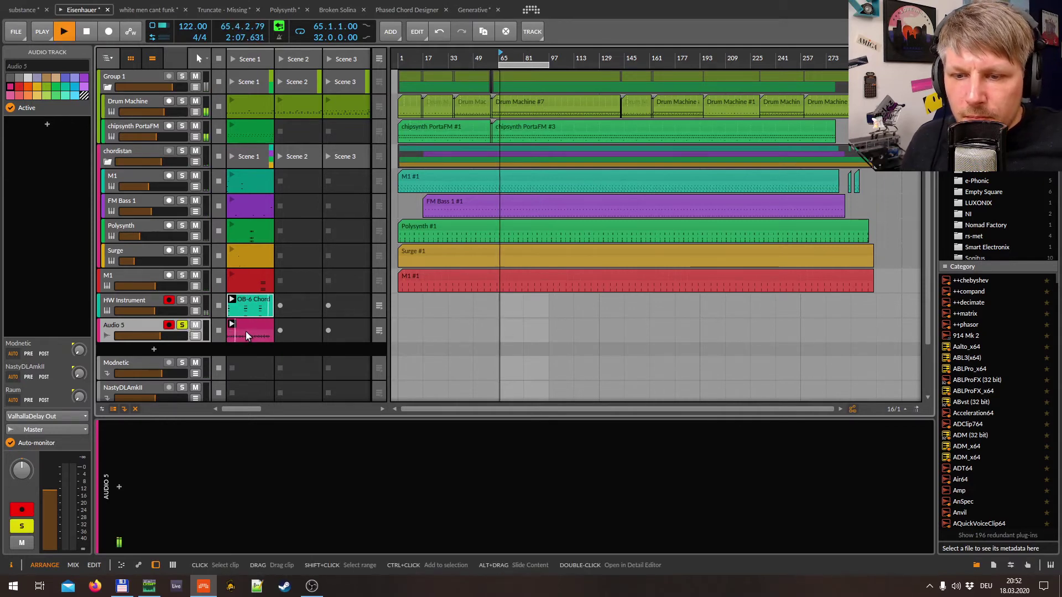
pyautogui.click(257, 327)
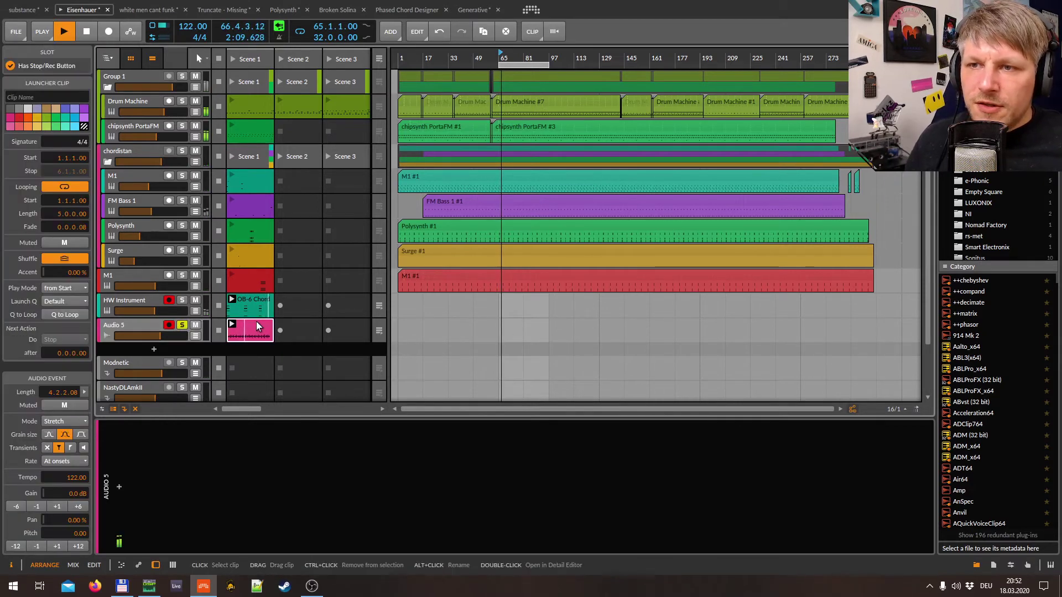
pyautogui.click(88, 32)
# Review the HW Instrument signals available as Audio 5's input, keeping ValhallaDelay Out selected.
pyautogui.click(137, 324)
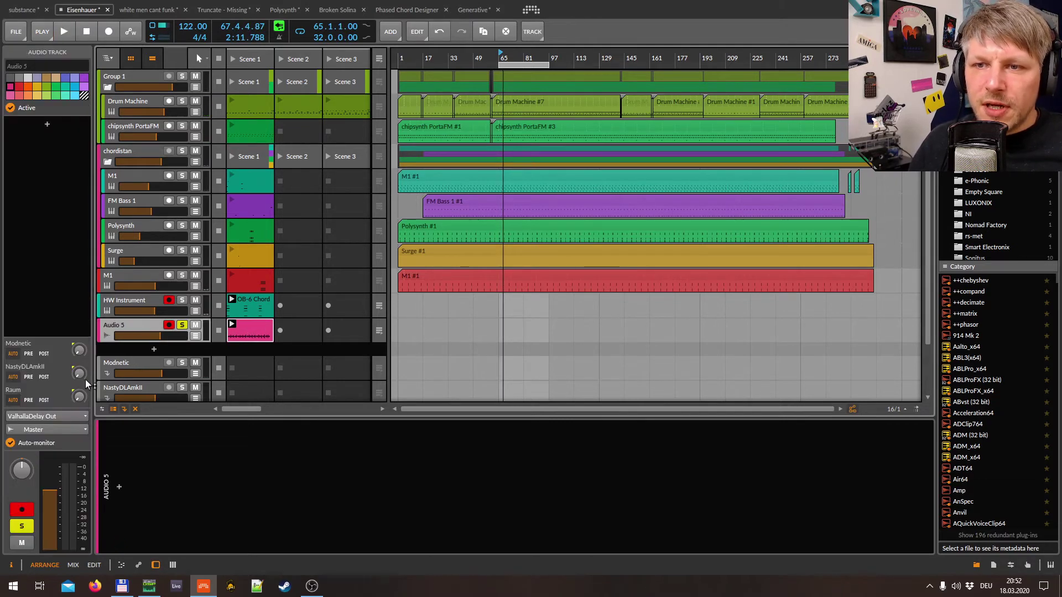
pyautogui.click(58, 416)
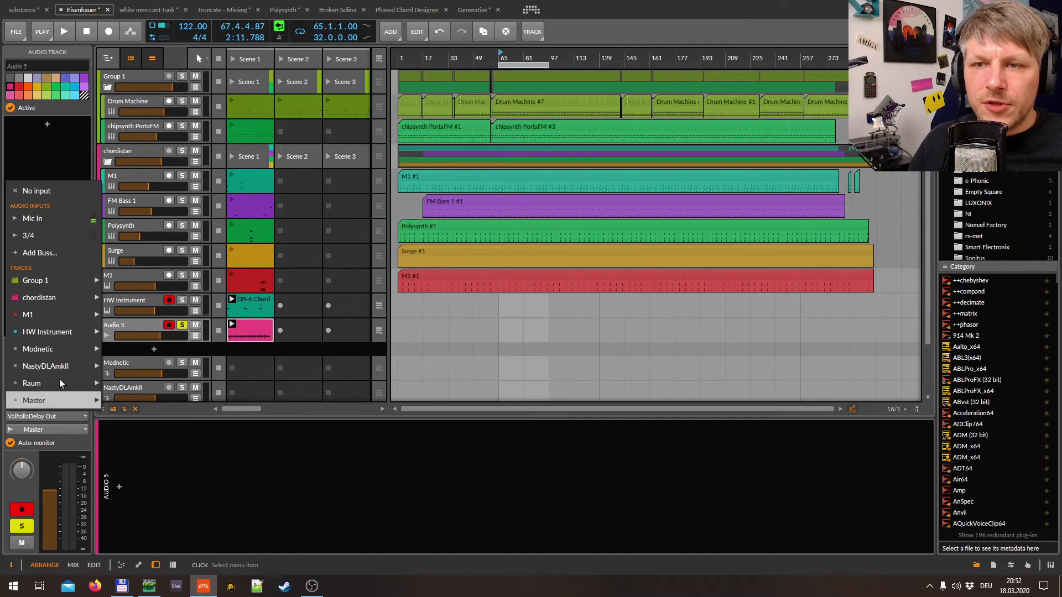
pyautogui.moveTo(59, 332)
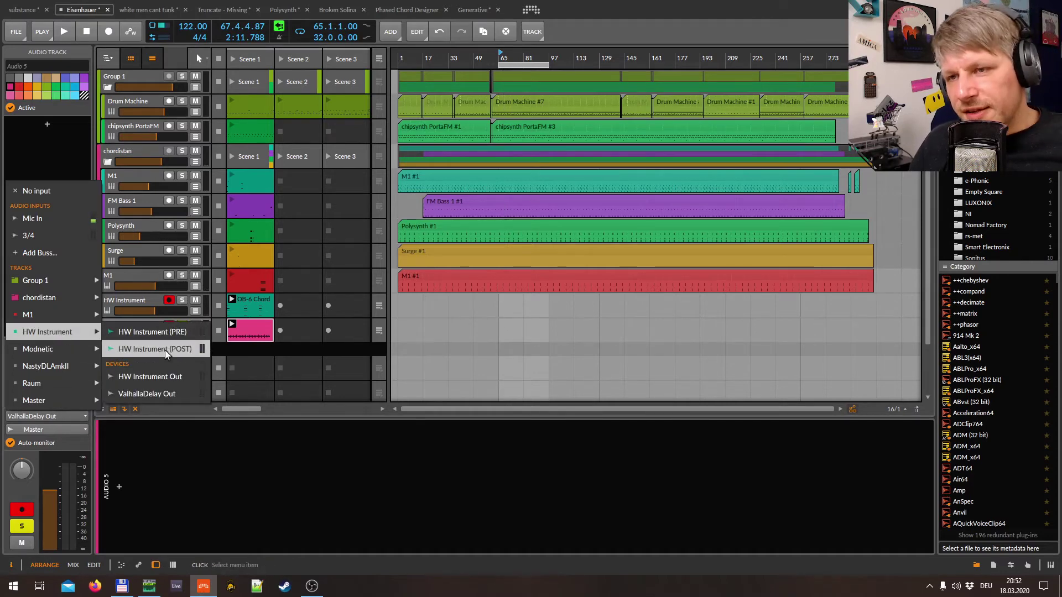
pyautogui.click(151, 395)
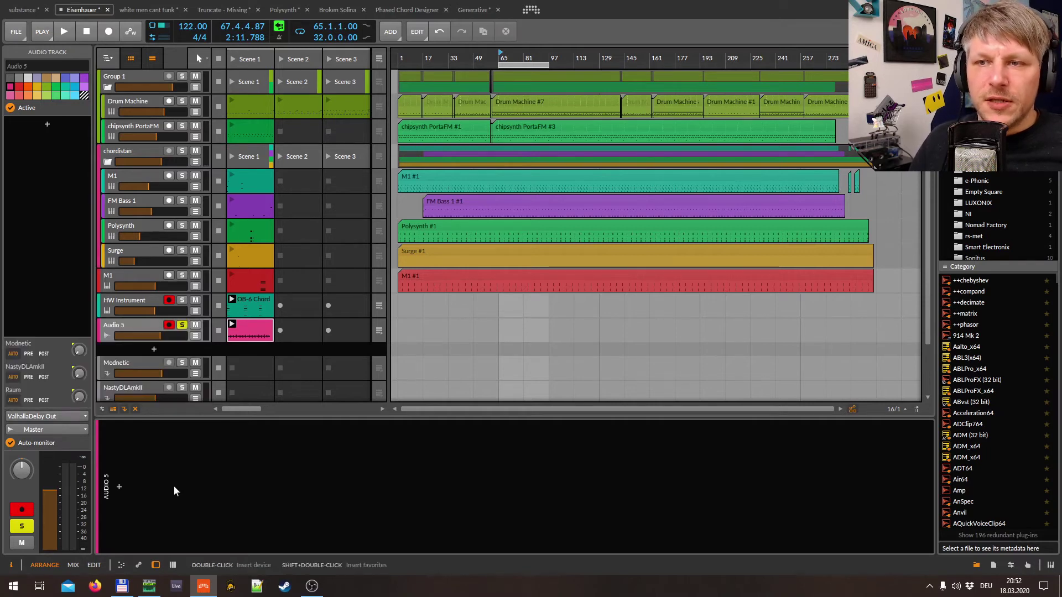
# Insert an Audio Receiver device on Audio 5 and lower its mix to about halfway.
pyautogui.click(119, 487)
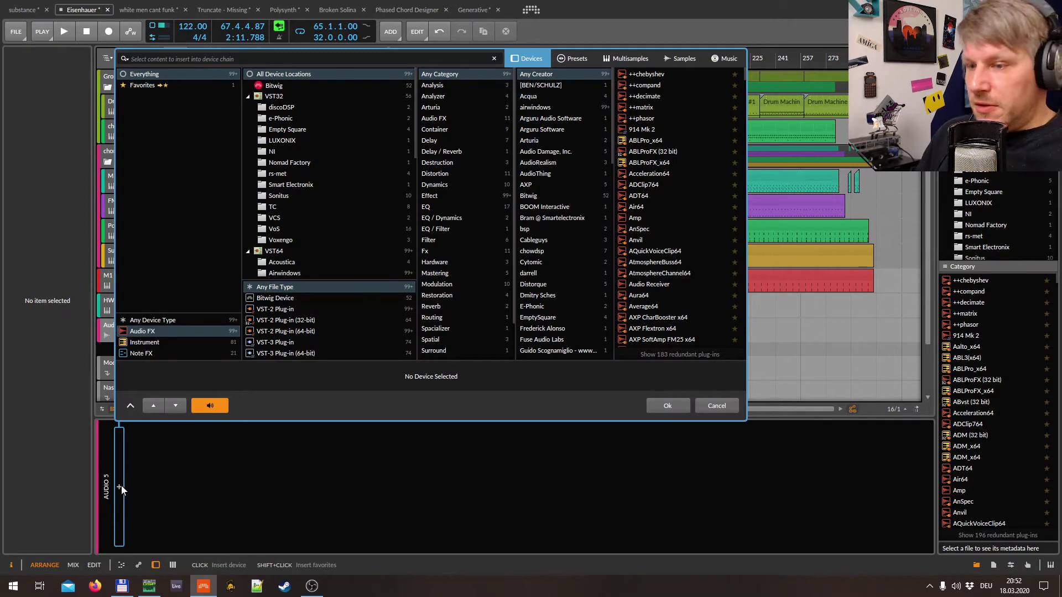
pyautogui.write('audio')
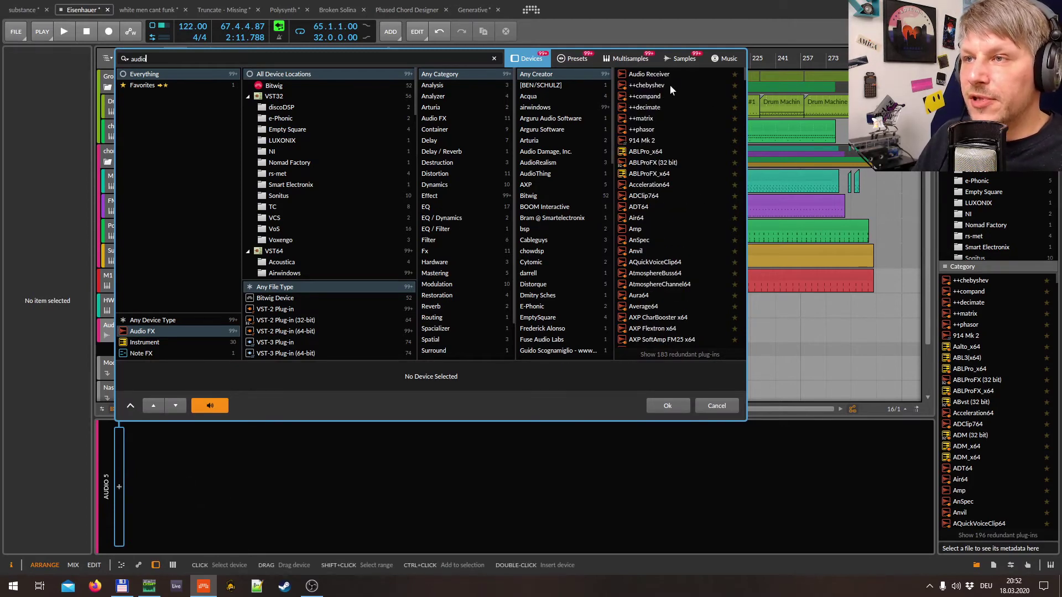
pyautogui.doubleClick(669, 75)
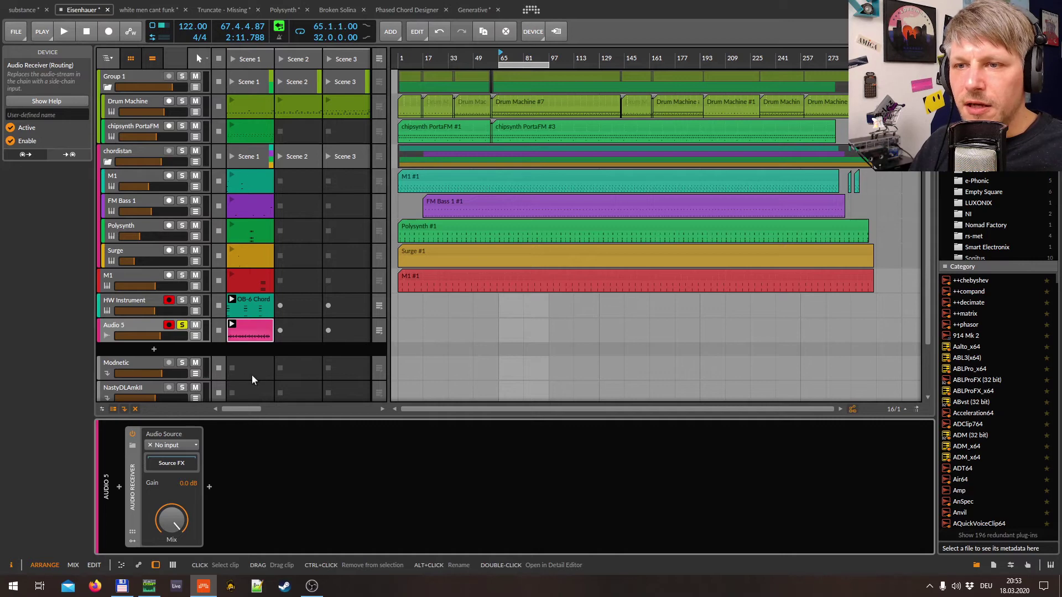
pyautogui.moveTo(178, 521); pyautogui.dragTo(178, 537)
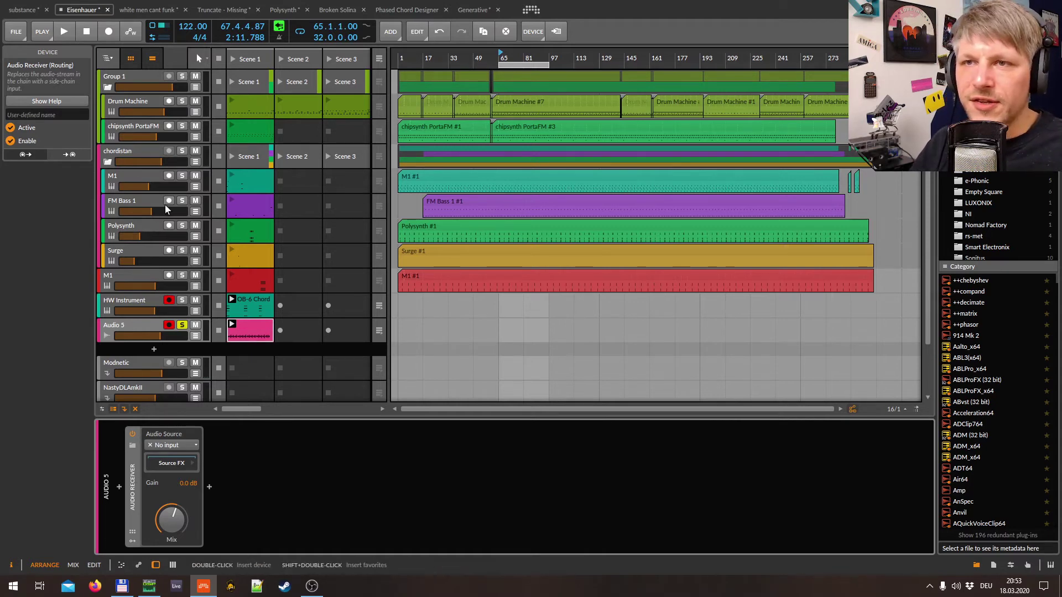
# Restart playback, turn off Audio 5's solo, and delete the Audio 5 track.
pyautogui.click(78, 32)
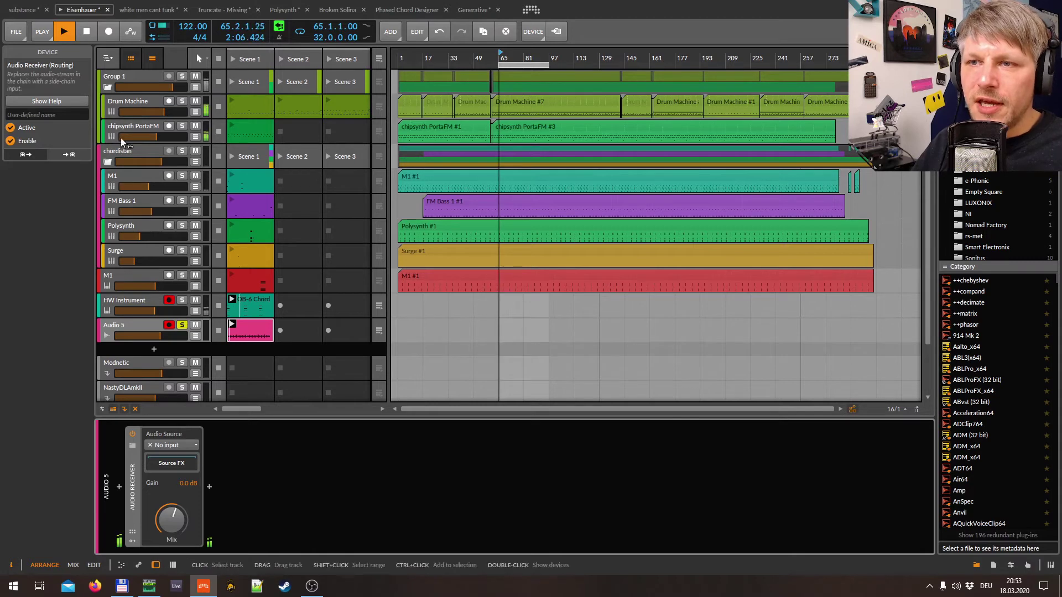
pyautogui.click(195, 324)
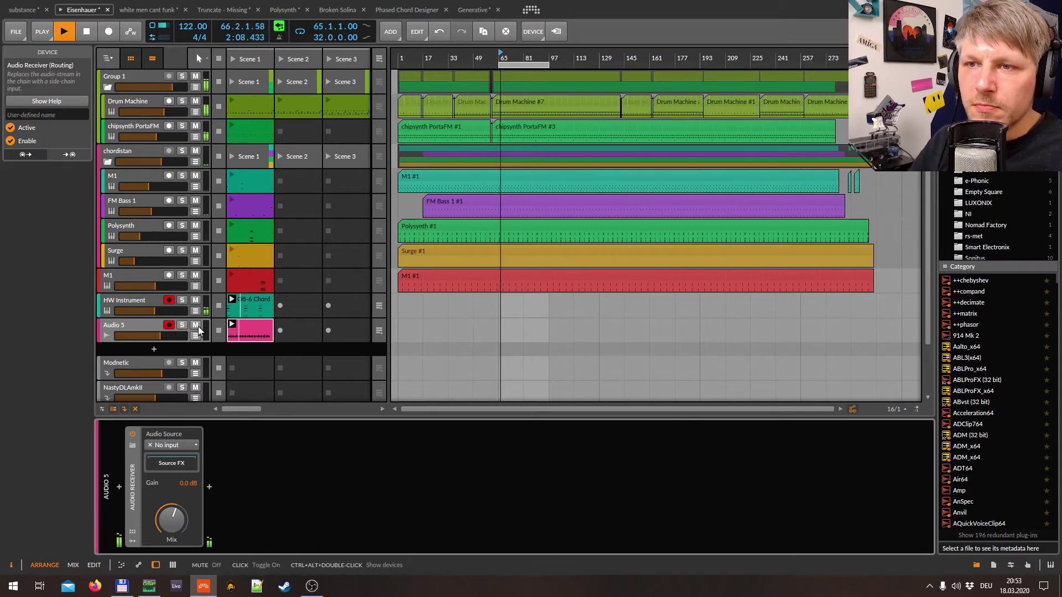
pyautogui.press('Delete')
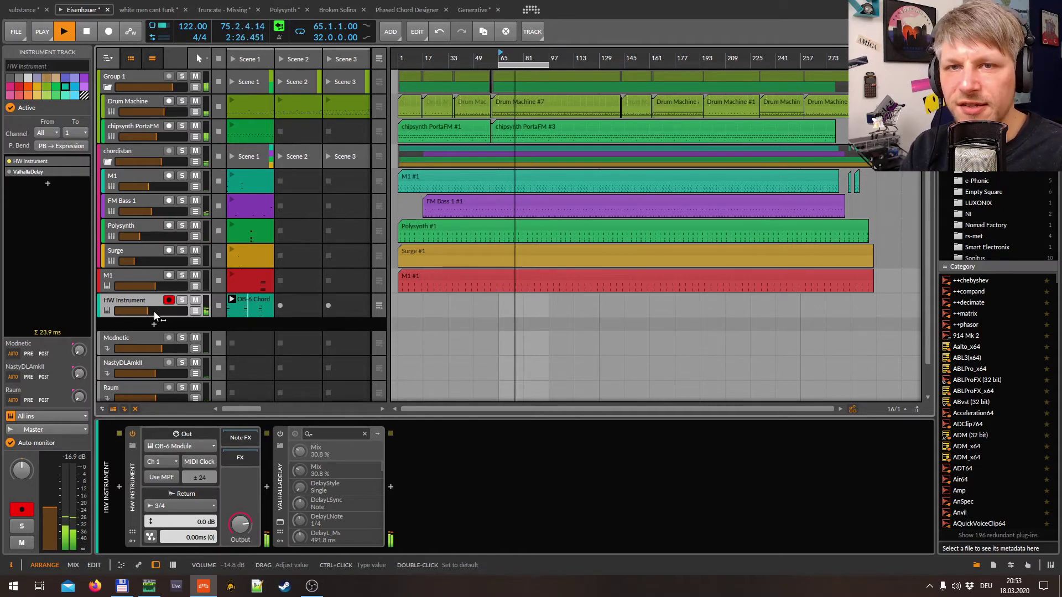
# Switch to the mixer view and examine the output destinations offered for the chipsynth PortaFM track.
pyautogui.hotkey('alt', '2')
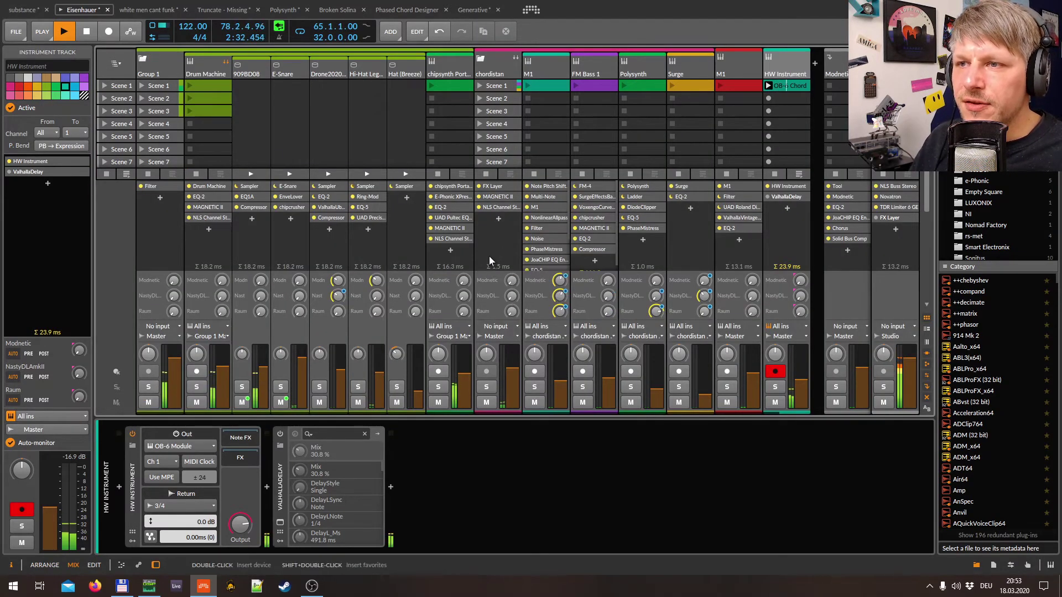
pyautogui.click(450, 250)
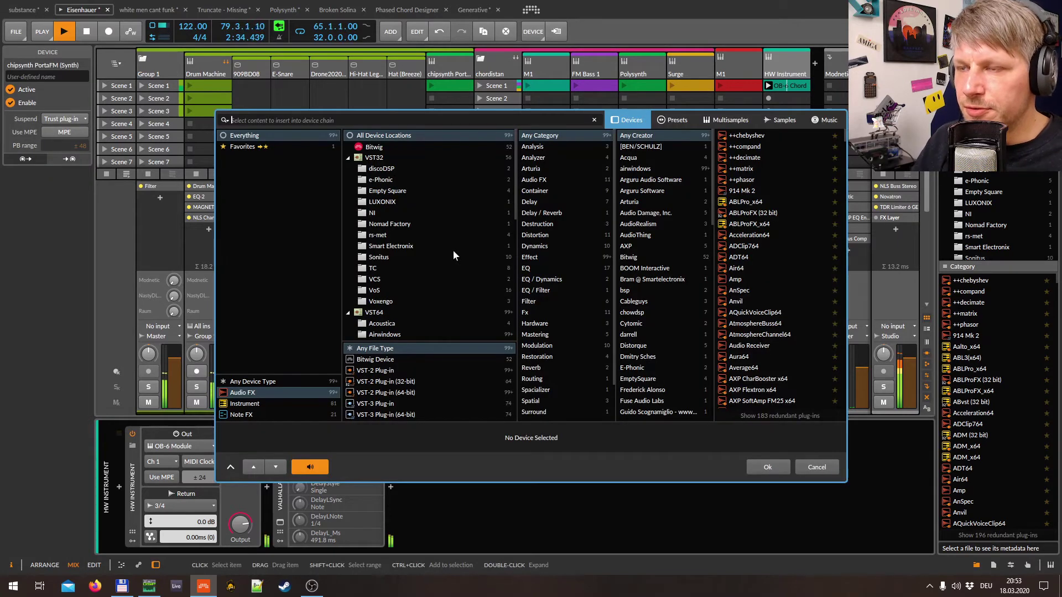
pyautogui.press('Escape')
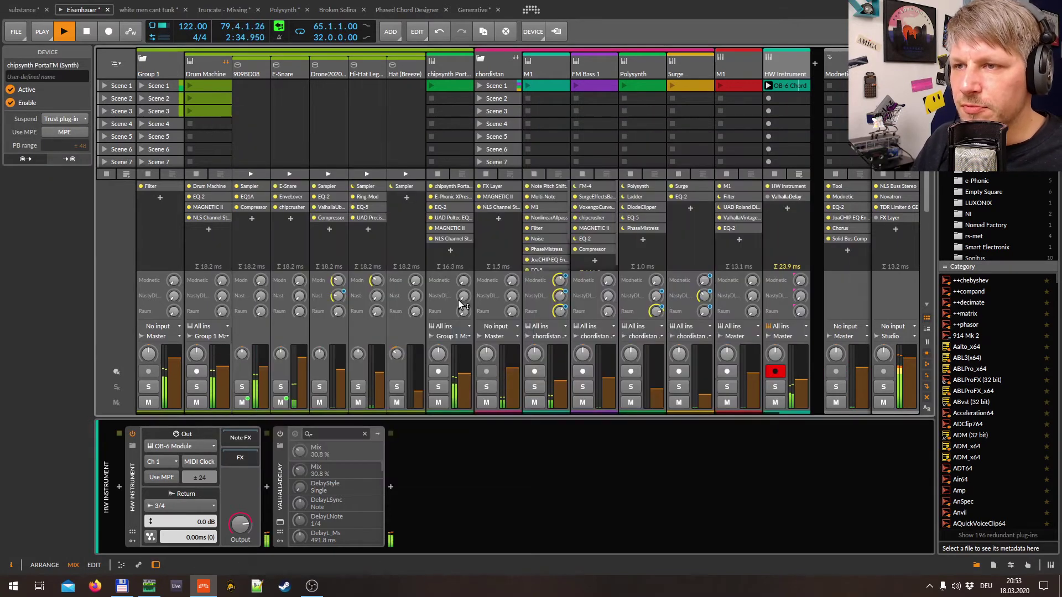
pyautogui.click(459, 336)
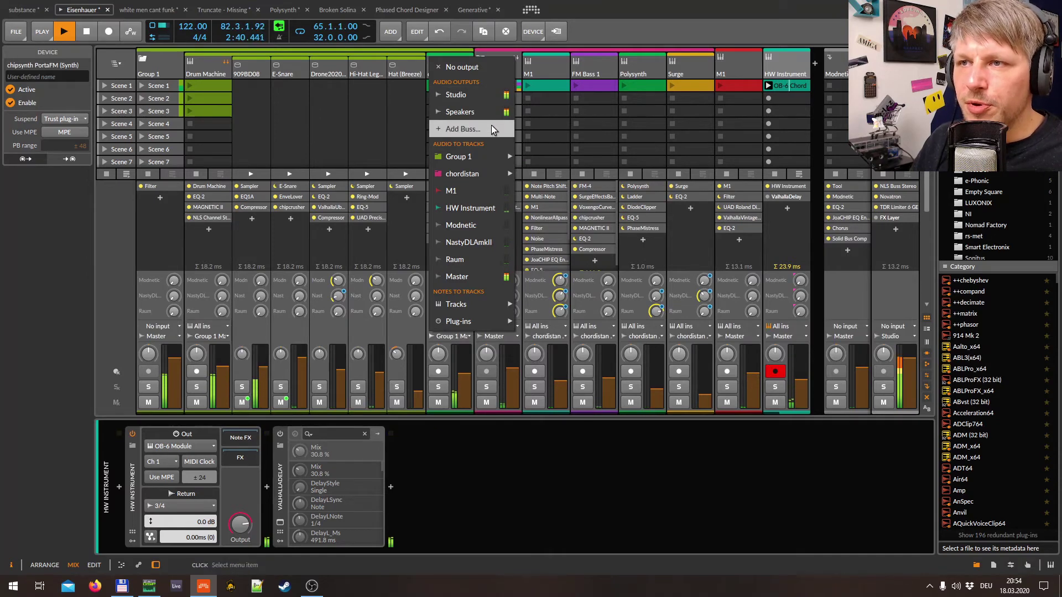
# Leave the track's output unchanged and check the input and output busses in the audio settings.
pyautogui.click(566, 17)
pyautogui.click(531, 10)
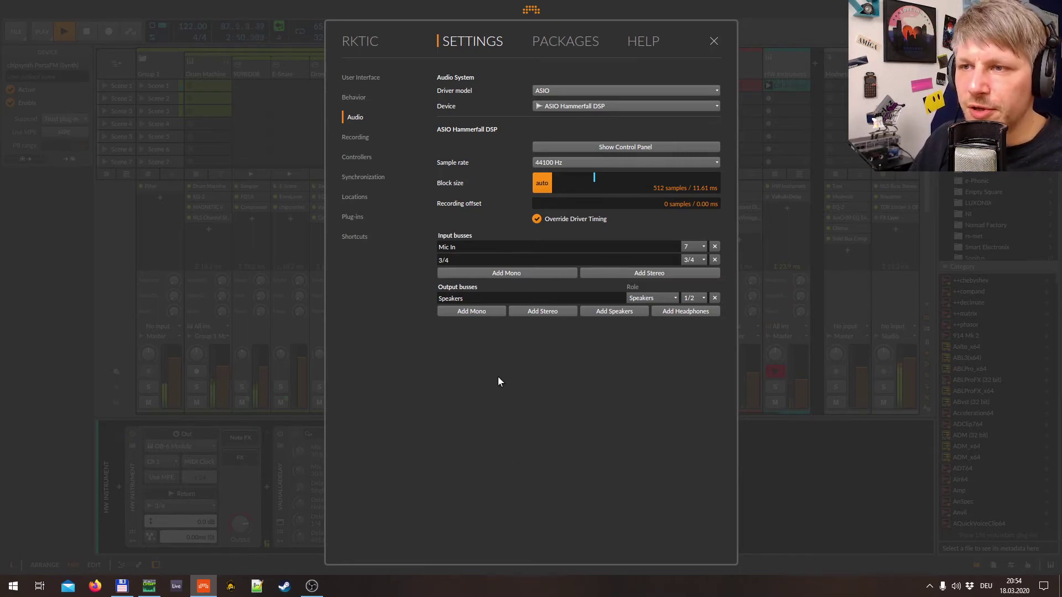
pyautogui.click(718, 42)
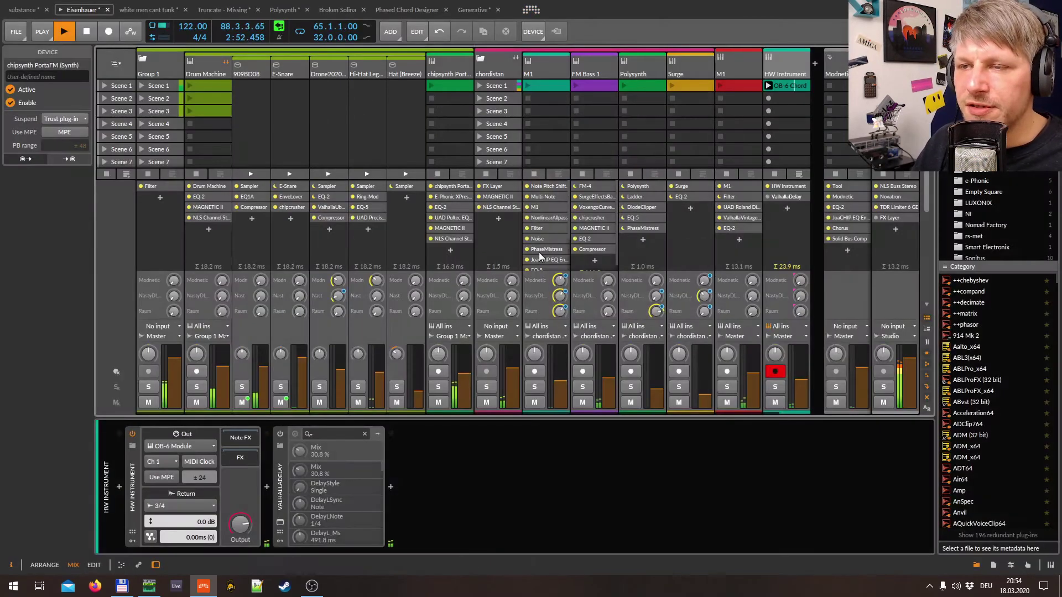
# Insert an HW FX device at the end of the chipsynth PortaFM track's device chain.
pyautogui.click(450, 252)
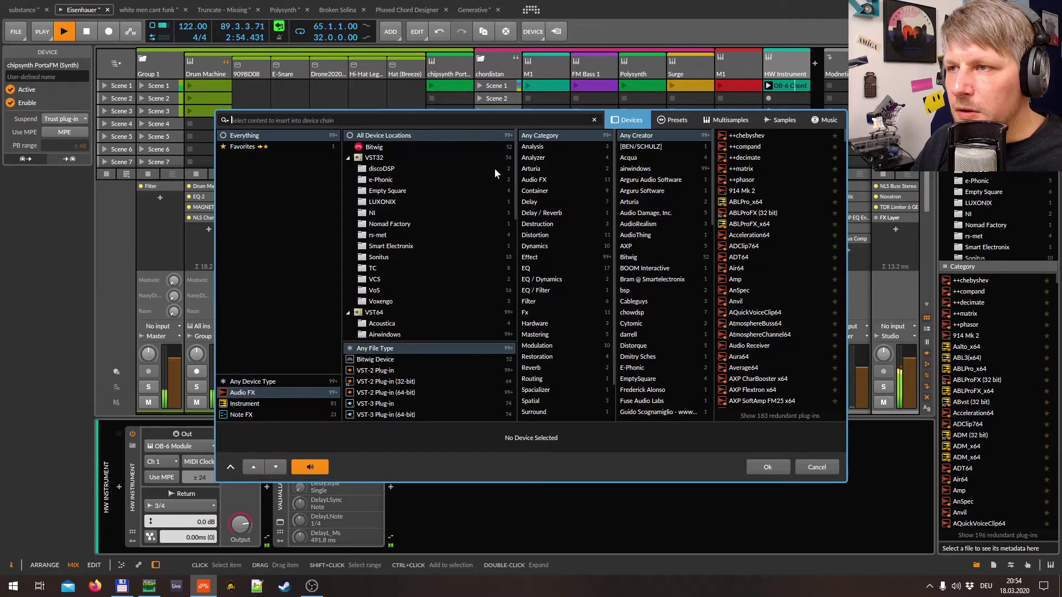
pyautogui.write('hw')
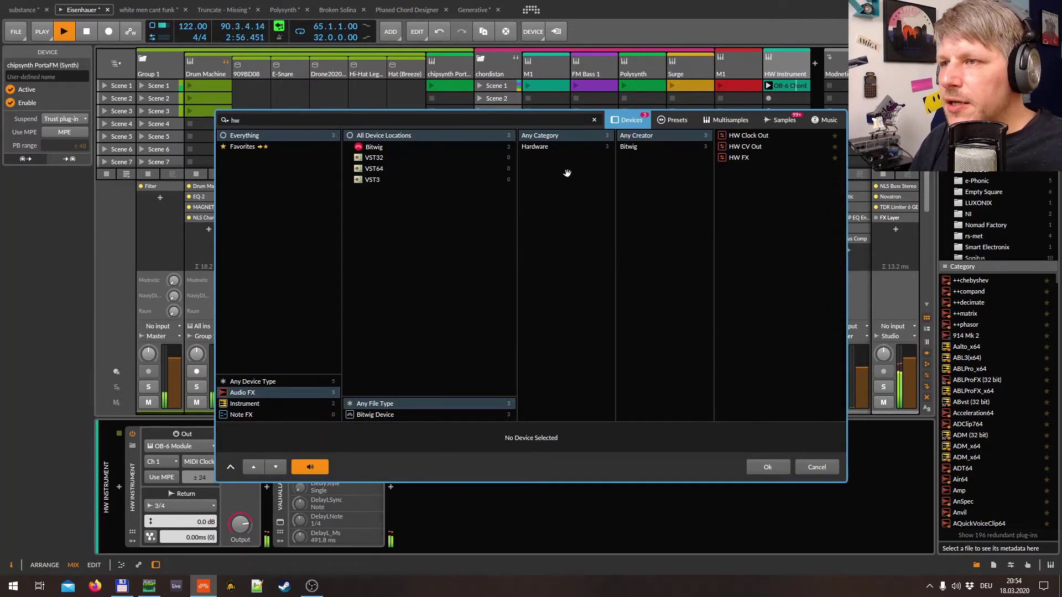
pyautogui.doubleClick(738, 158)
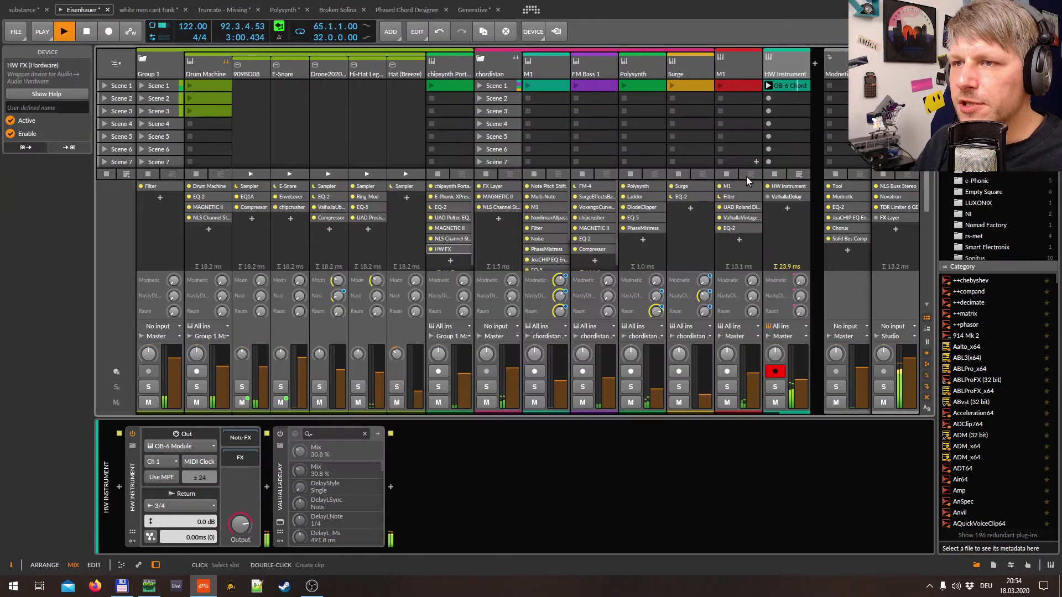
# Show the chipsynth PortaFM device chain and check which audio outputs the HW FX device offers, leaving its output unassigned.
pyautogui.click(453, 266)
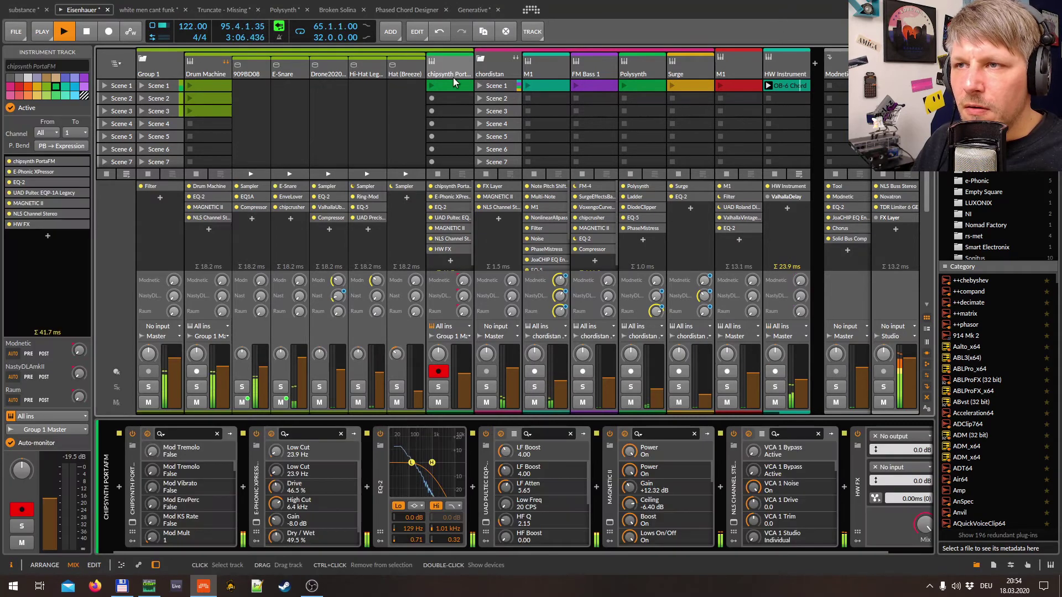
pyautogui.moveTo(595, 552); pyautogui.dragTo(821, 552)
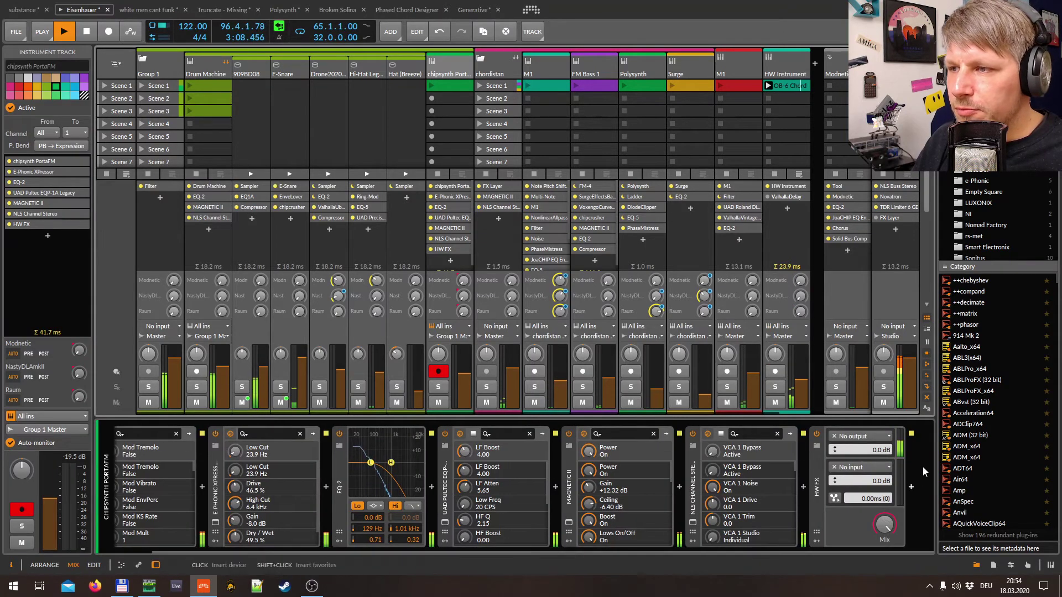
pyautogui.click(857, 435)
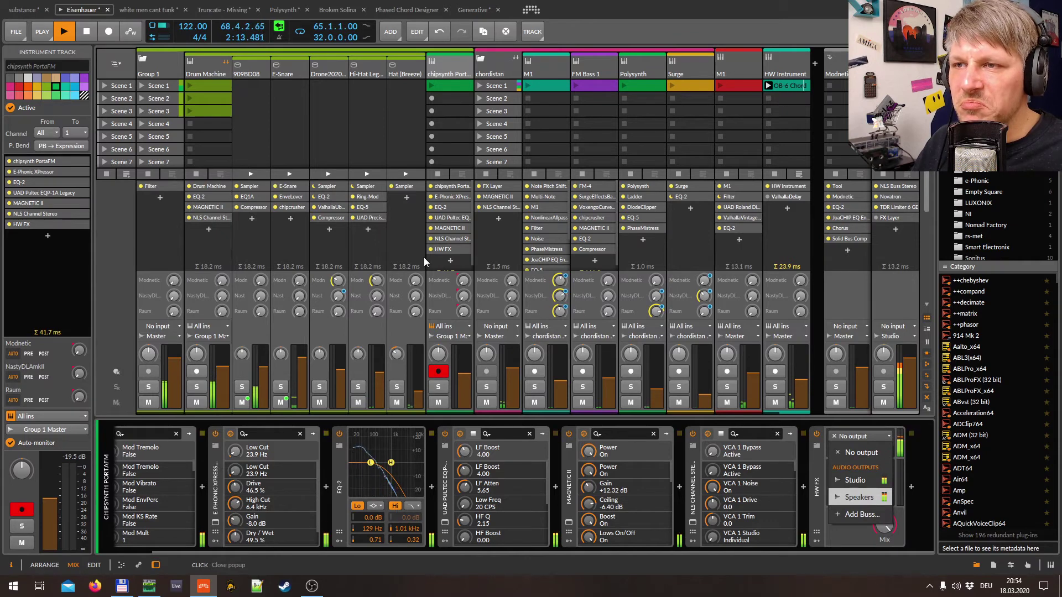
pyautogui.click(408, 251)
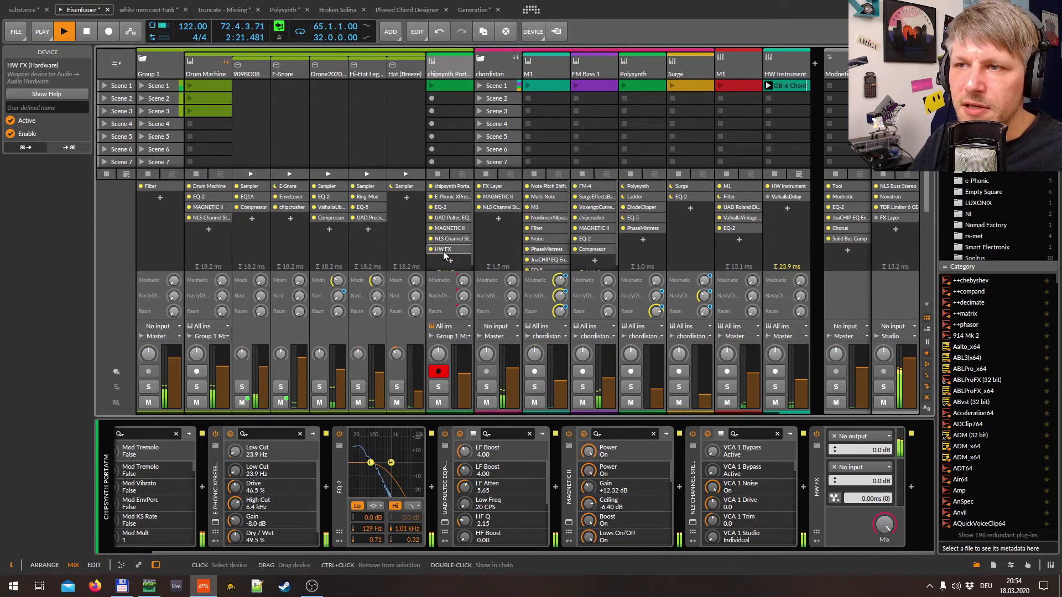
# Move HW FX directly behind the chipsynth PortaFM instrument and delete it from the chain.
pyautogui.moveTo(443, 251); pyautogui.dragTo(443, 196)
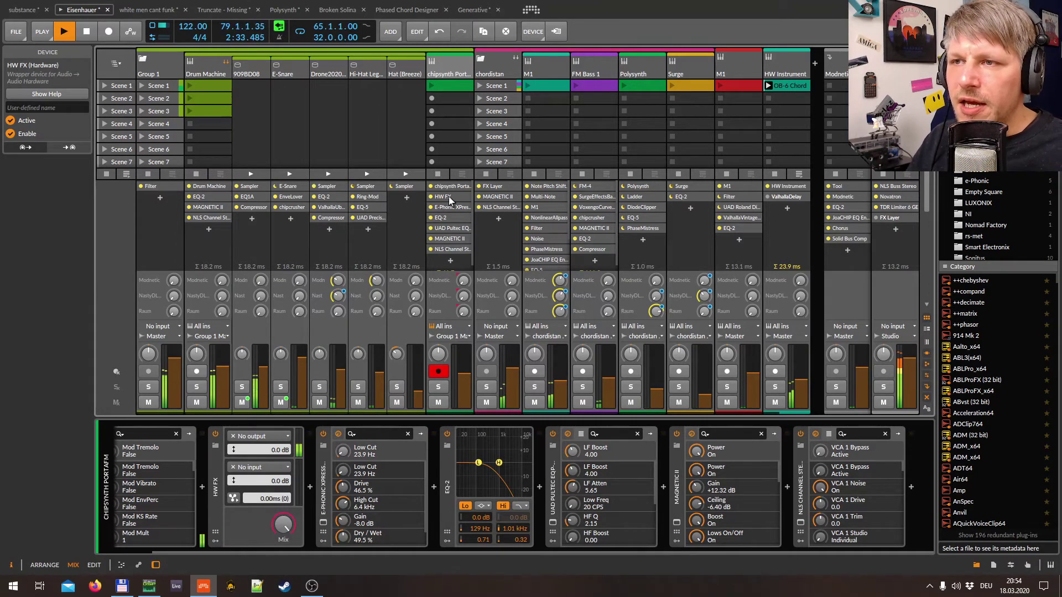
pyautogui.press('Delete')
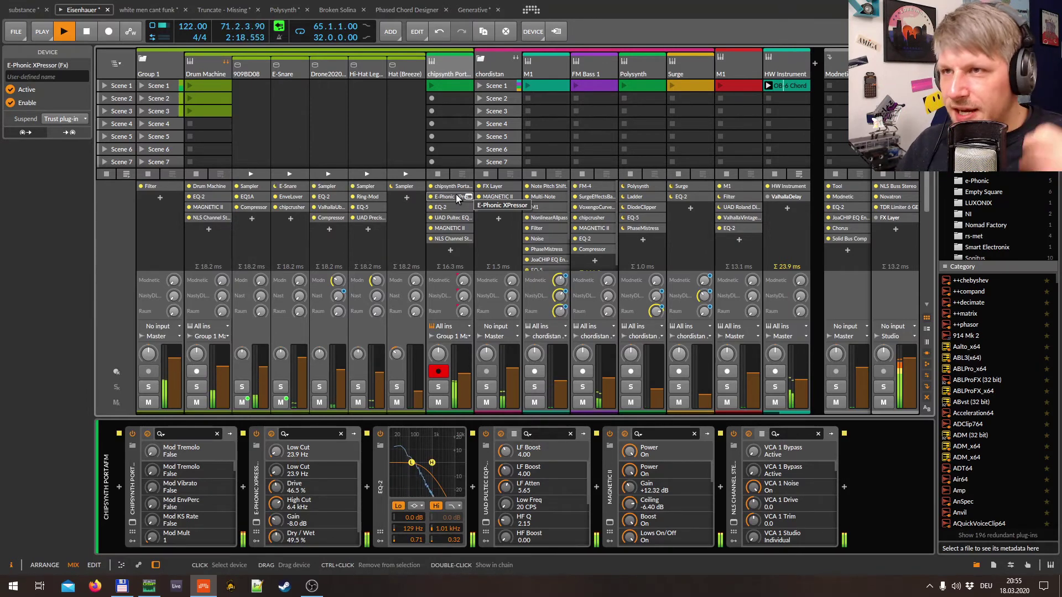
# Stop playback and switch to the Broken Solina project with its audio engine activated.
pyautogui.click(92, 35)
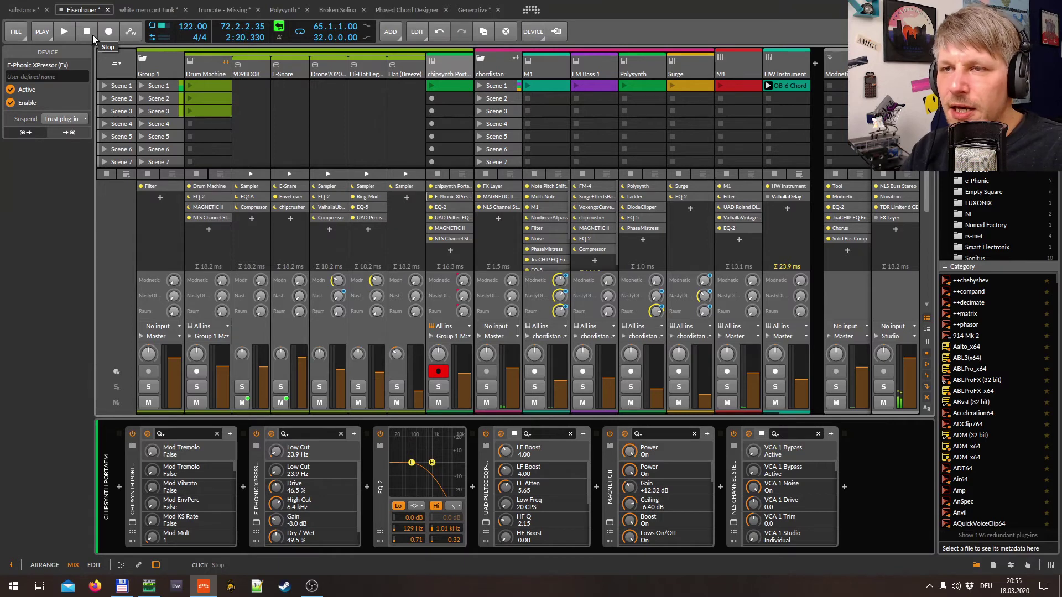
pyautogui.click(346, 11)
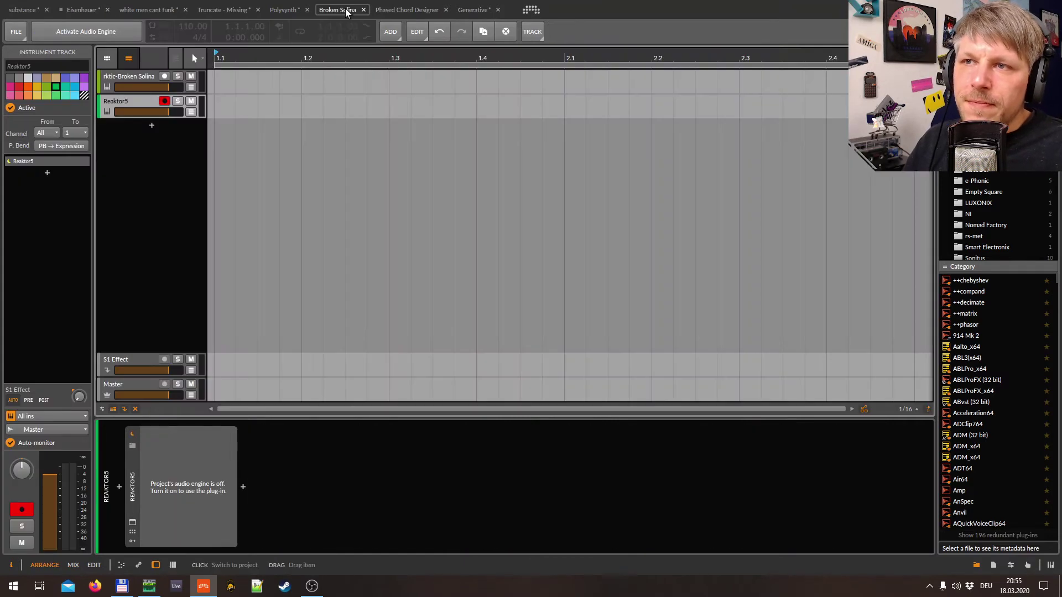
pyautogui.click(102, 29)
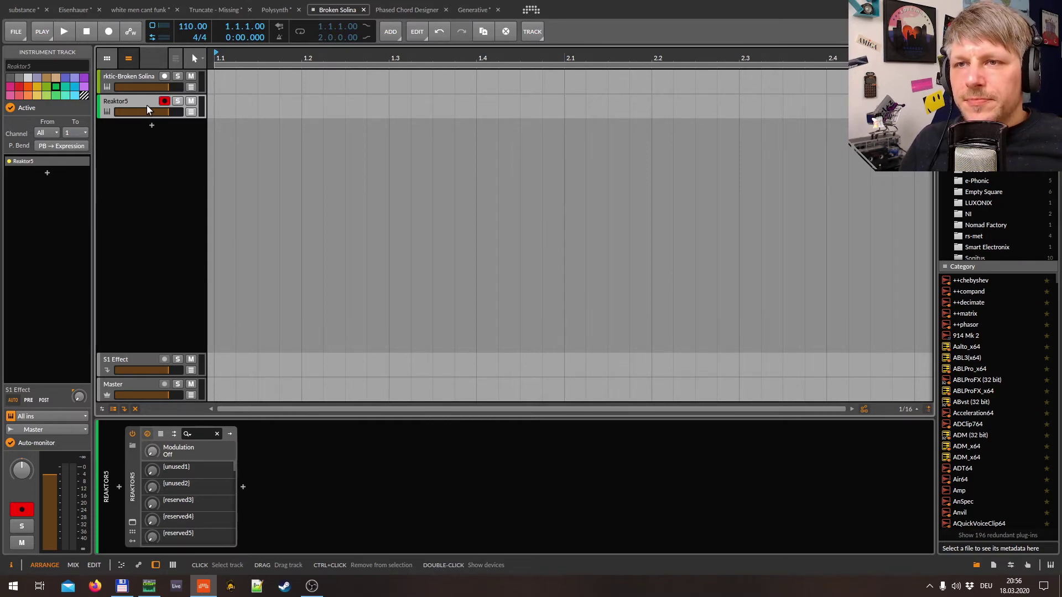
# Open the rktic-Broken Solina track's Poly Grid patch, inspect the sawtooth and clock divider section, and close the patch.
pyautogui.click(135, 78)
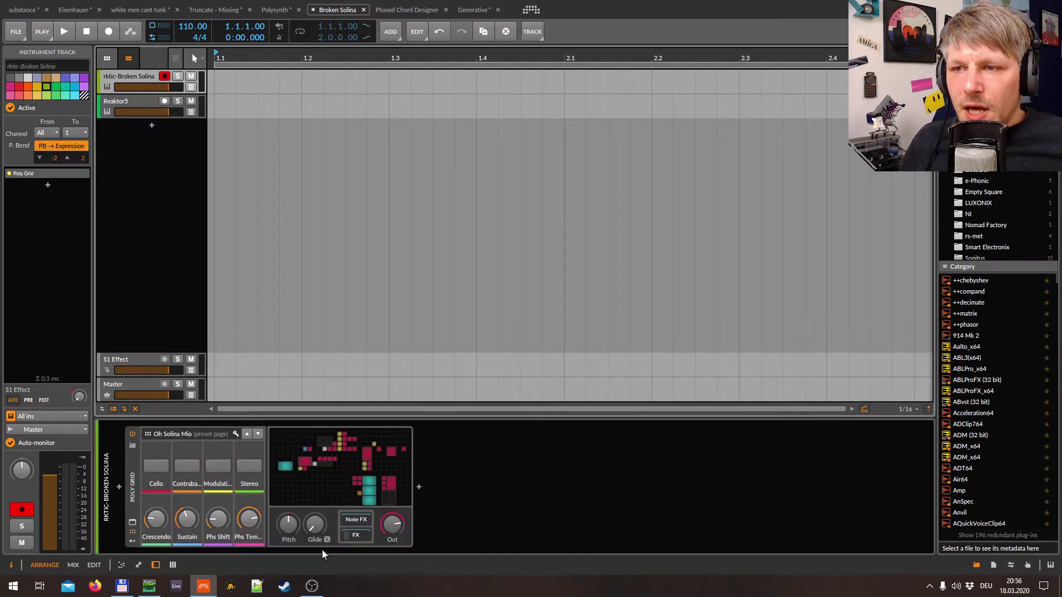
pyautogui.click(299, 466)
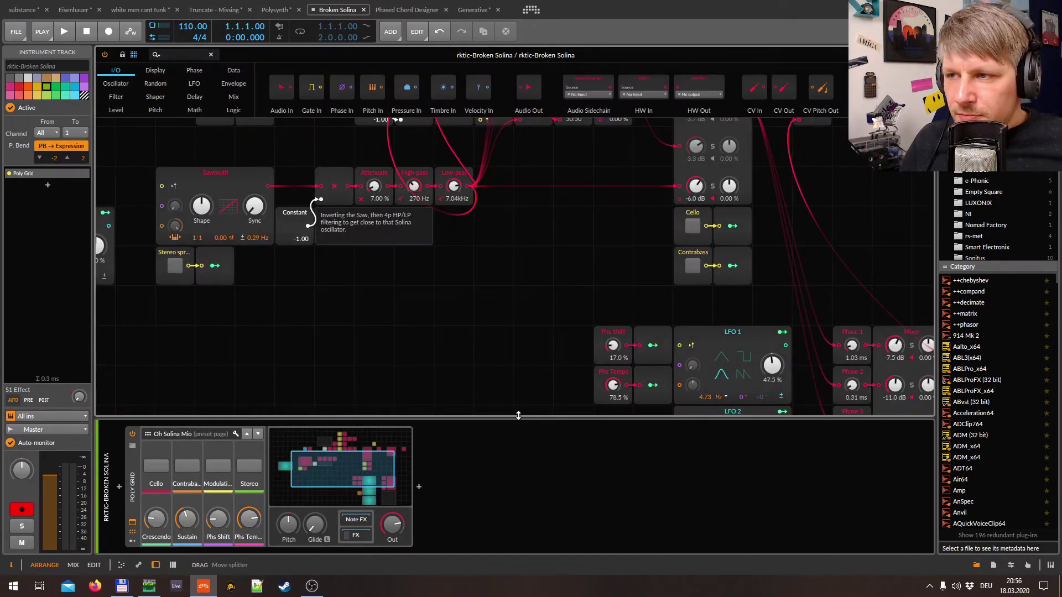
pyautogui.moveTo(359, 472); pyautogui.dragTo(345, 459)
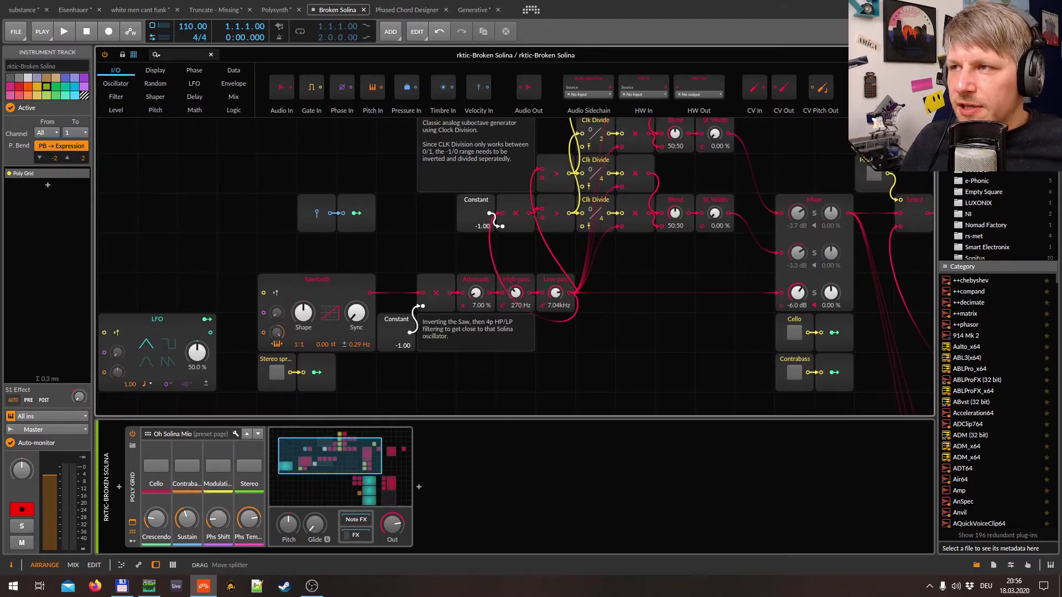
pyautogui.click(211, 54)
# Select the Reaktor5 track and open its Solina-V plug-in window, placing it clear of the track list.
pyautogui.click(145, 99)
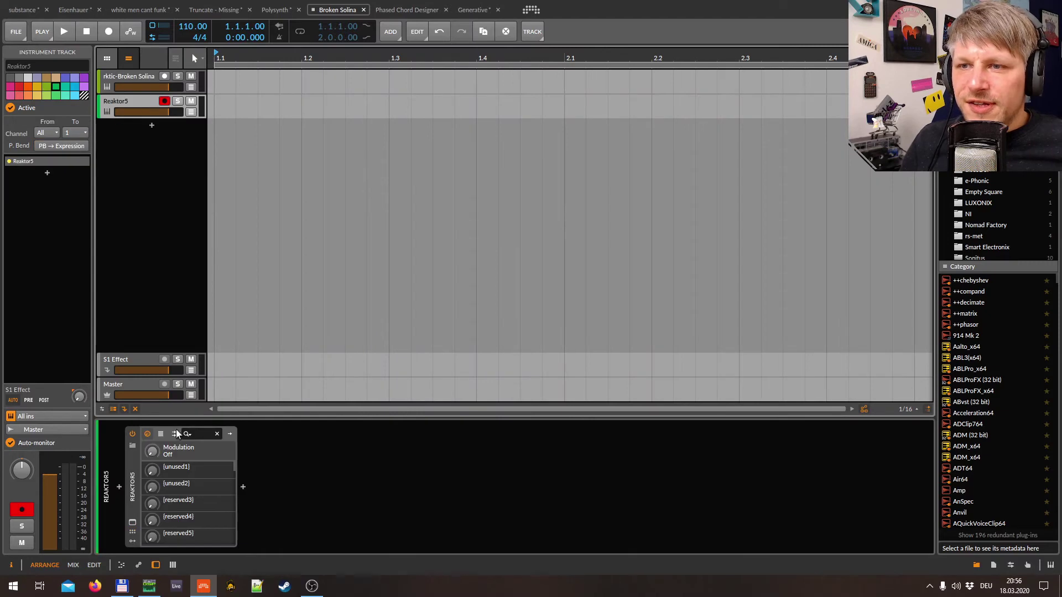
pyautogui.click(176, 434)
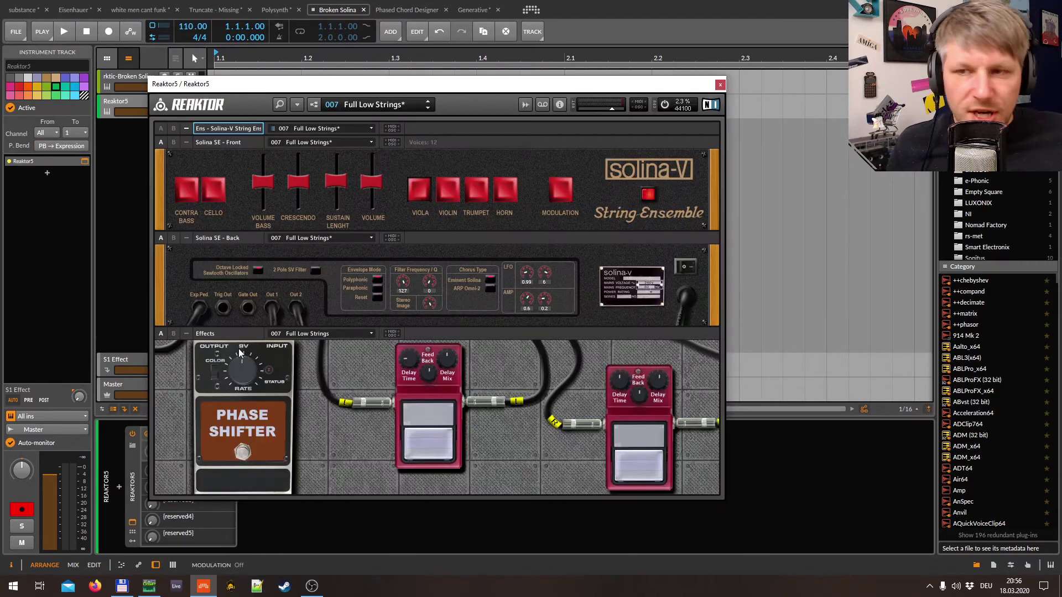
pyautogui.moveTo(394, 88); pyautogui.dragTo(599, 53)
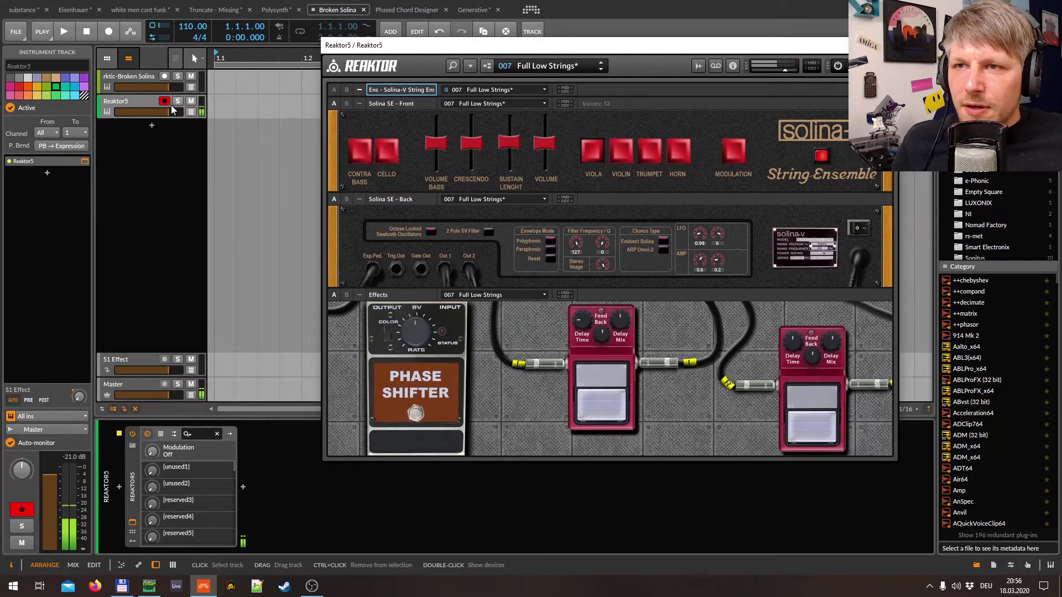
pyautogui.click(164, 100)
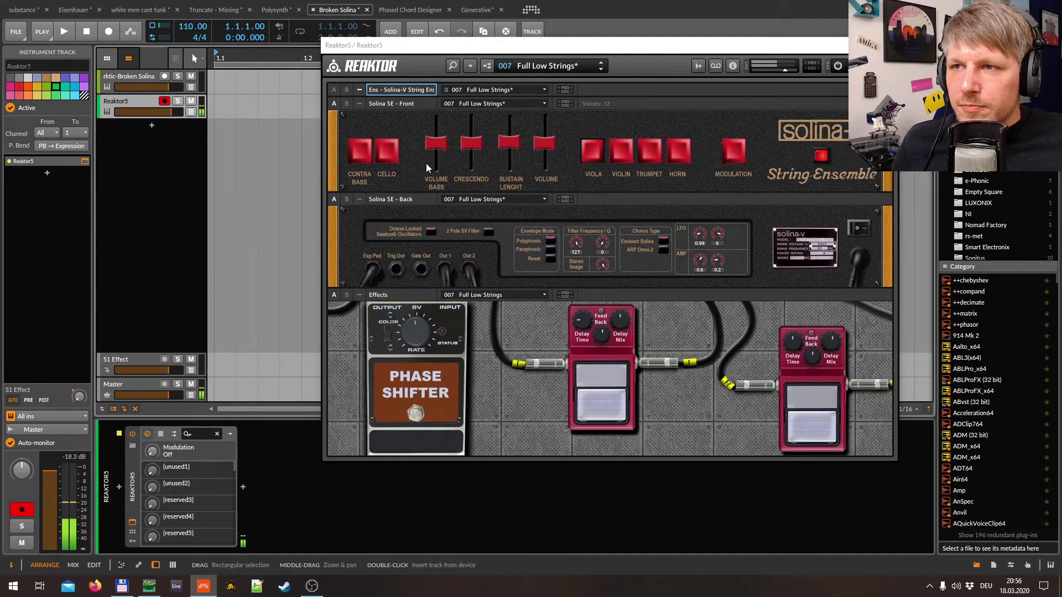
# Open the MOscilloscope window from the Master track and arrange it beside the Reaktor window to view the waveform.
pyautogui.click(146, 385)
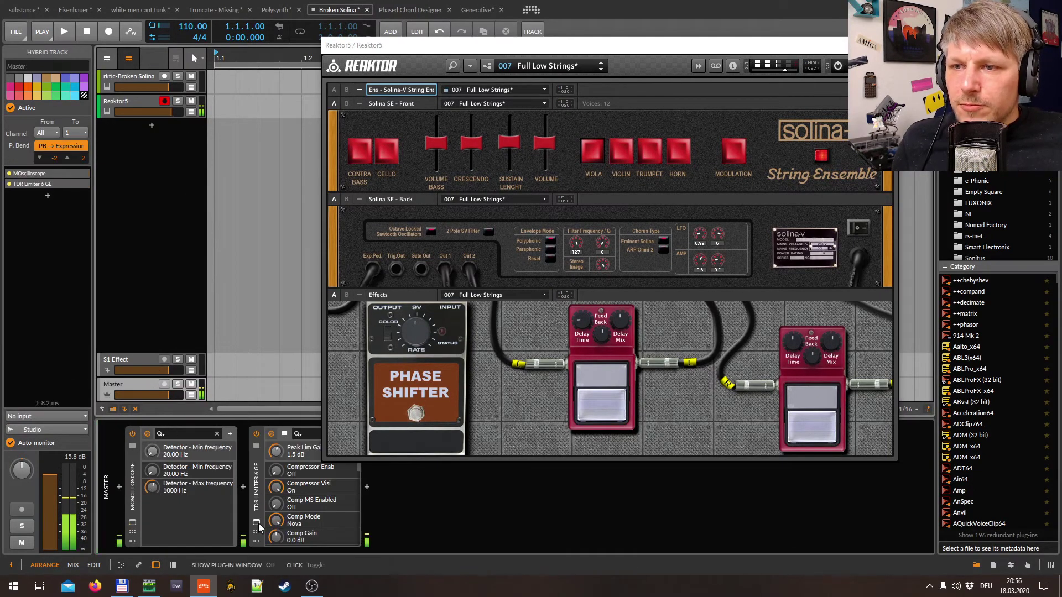
pyautogui.click(132, 522)
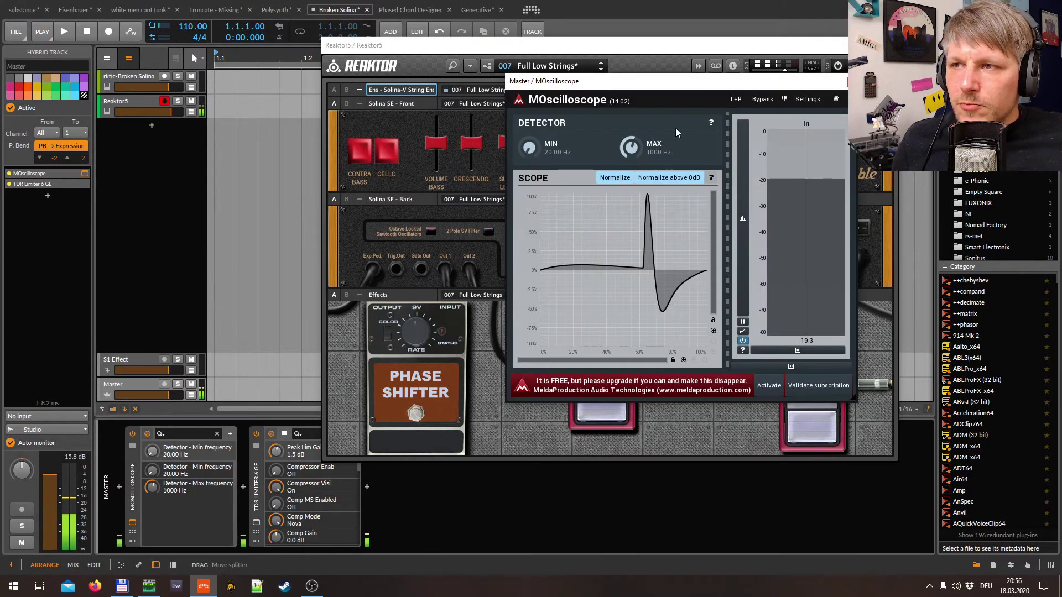
pyautogui.moveTo(643, 84); pyautogui.dragTo(676, 124)
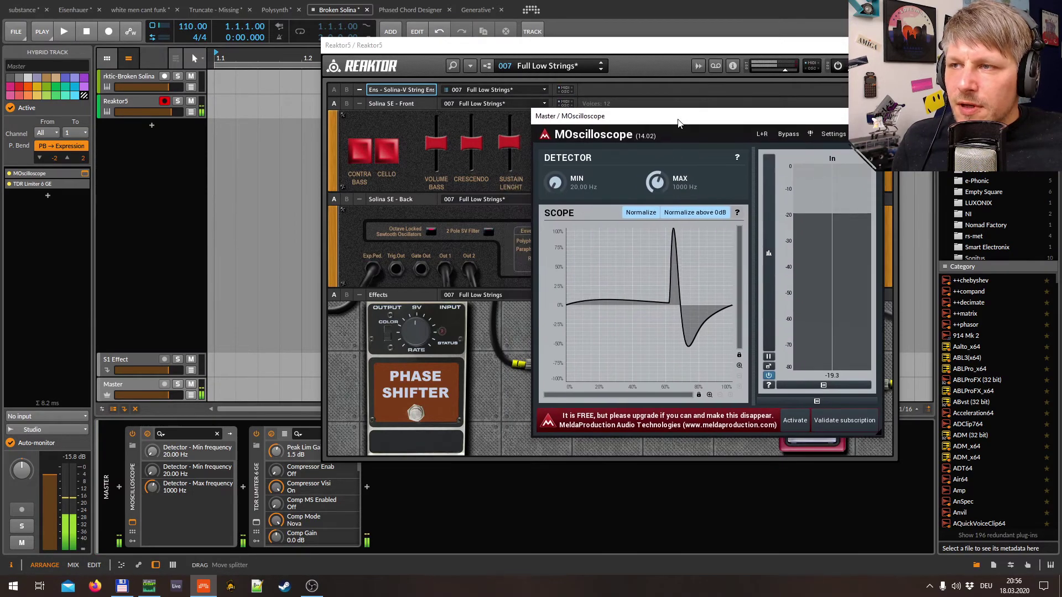
pyautogui.moveTo(637, 49); pyautogui.dragTo(352, 32)
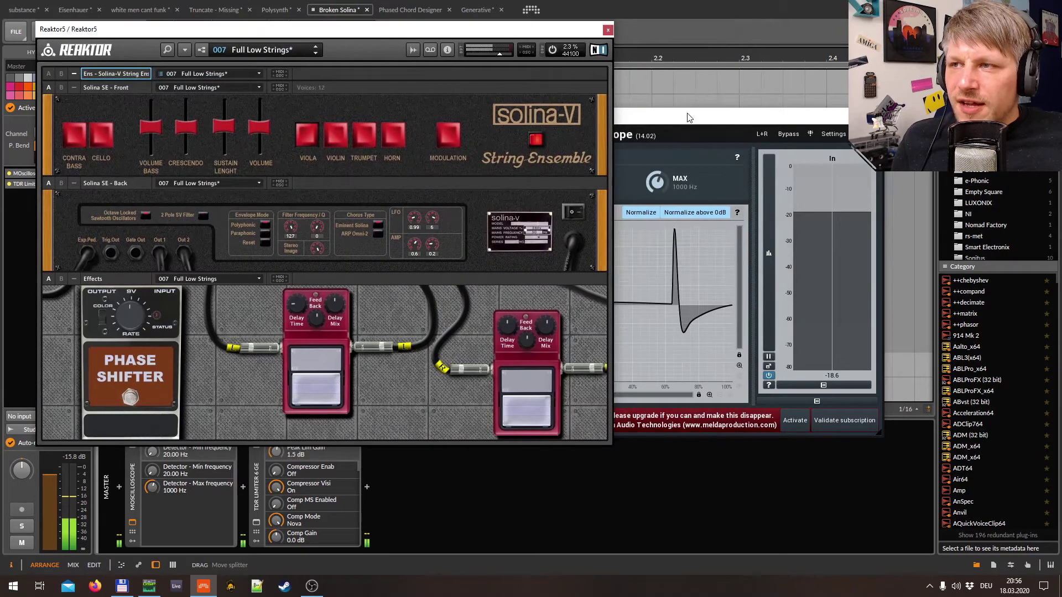
pyautogui.click(657, 175)
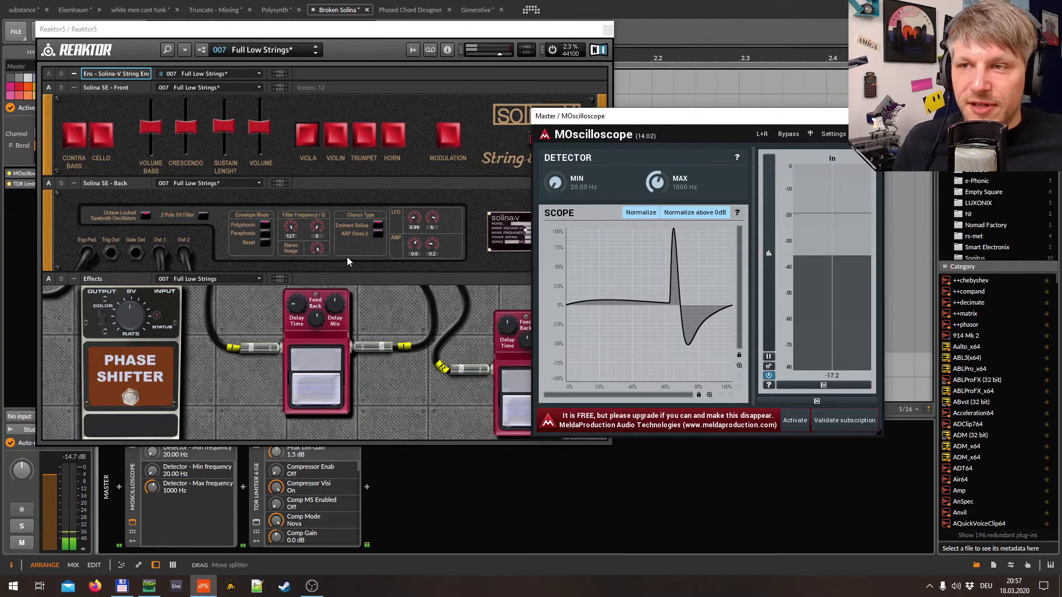
pyautogui.moveTo(372, 32); pyautogui.dragTo(371, 33)
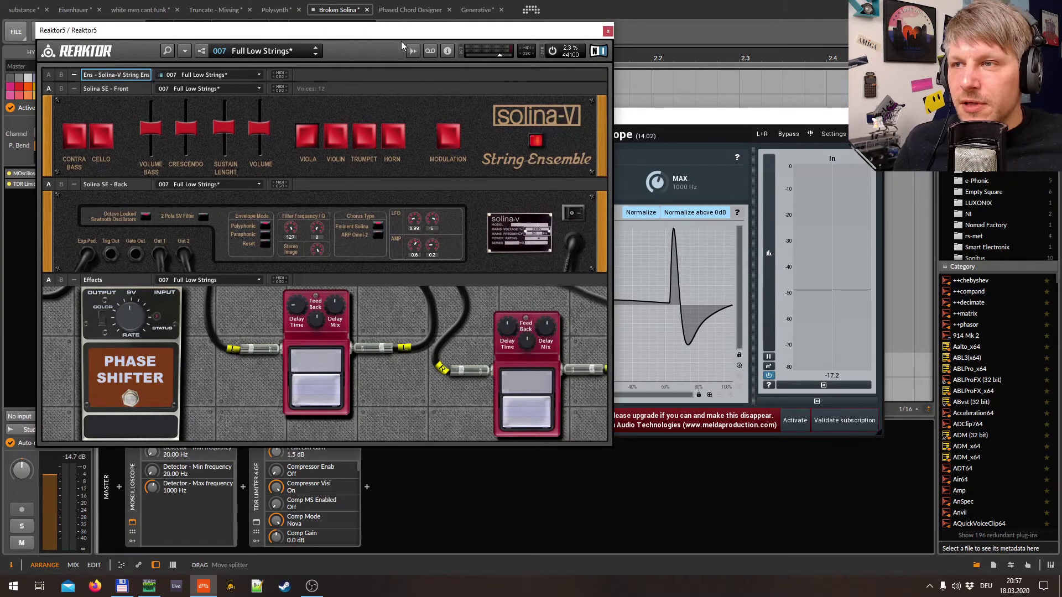
# Toggle the Solina-V's Cello and Contra Bass voices to compare their waveforms in the oscilloscope, and close the Reaktor window.
pyautogui.click(108, 140)
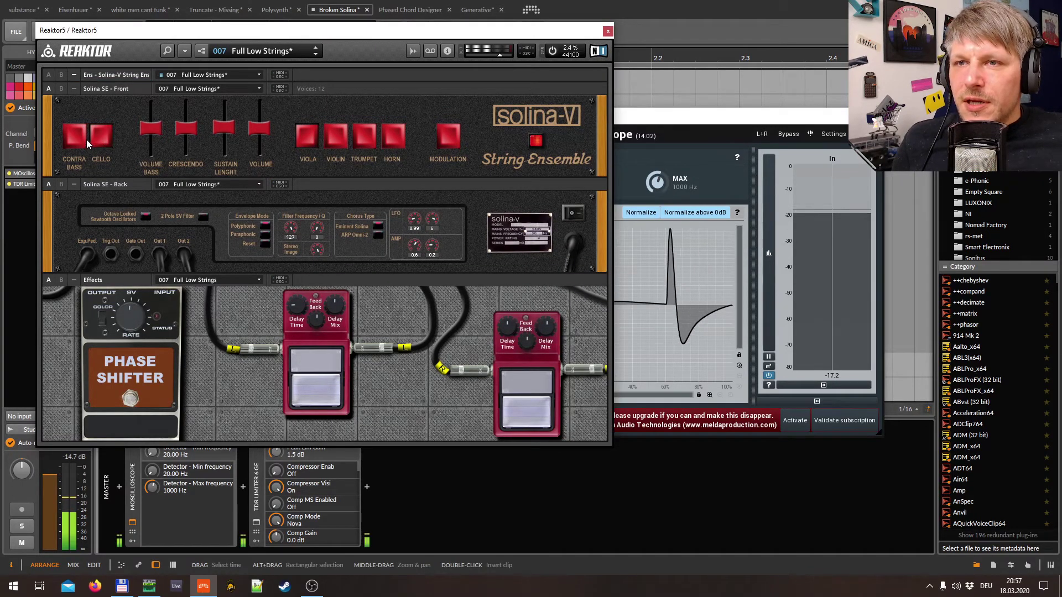
pyautogui.click(86, 139)
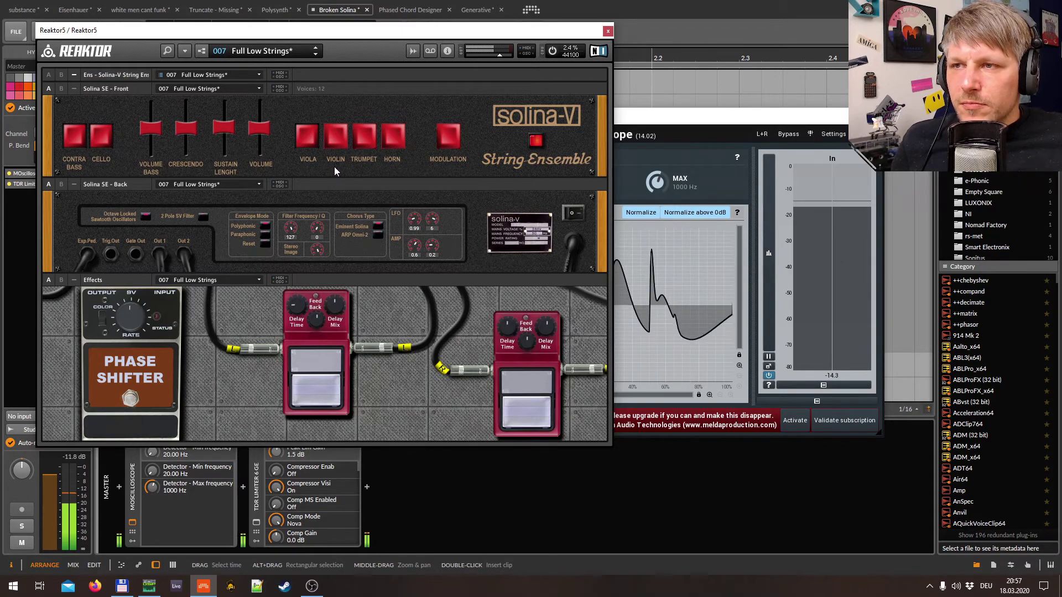
pyautogui.click(607, 32)
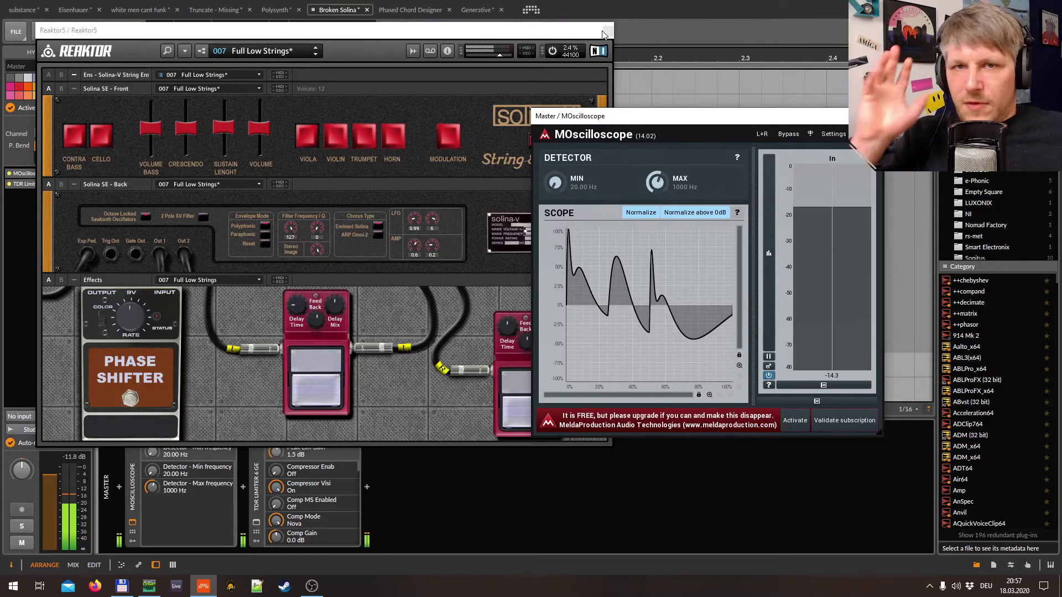
pyautogui.click(604, 34)
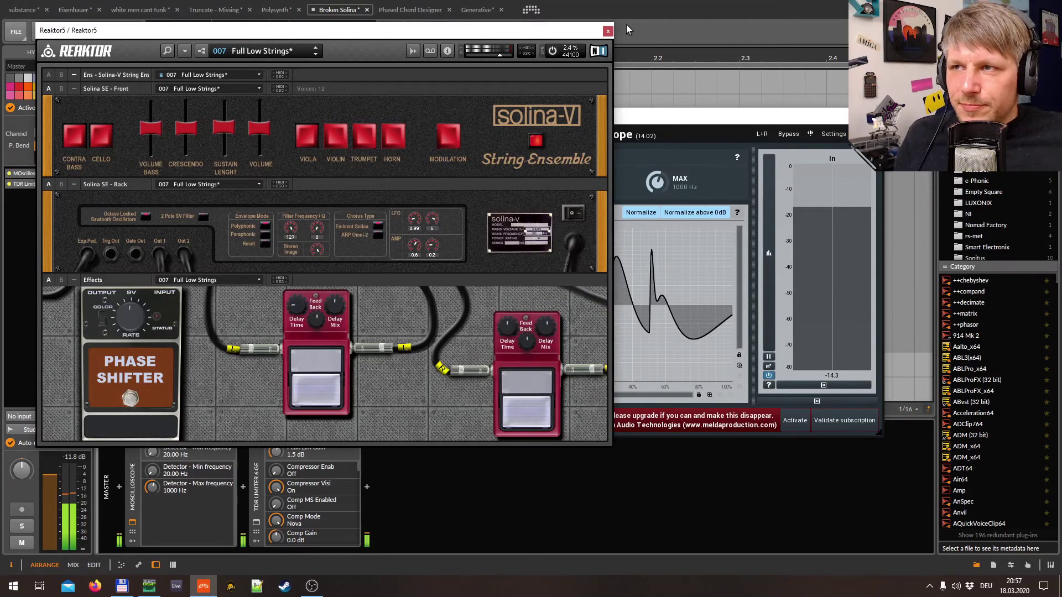
pyautogui.click(608, 30)
# Open the rktic-Broken Solina Poly Grid patch beside the oscilloscope and examine its LFO and sawtooth oscillator section.
pyautogui.click(129, 76)
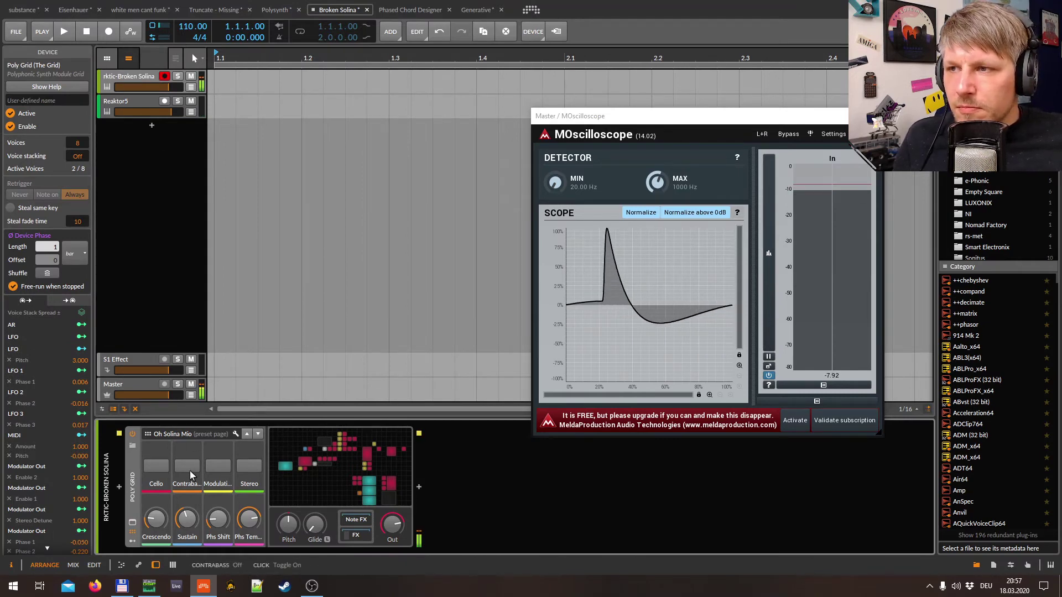
pyautogui.click(332, 465)
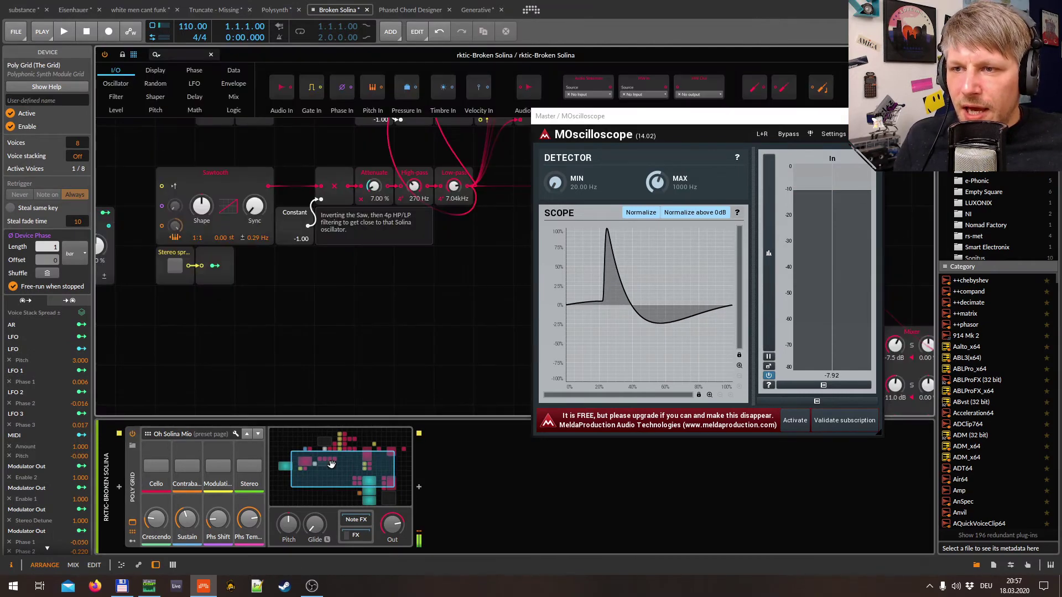
pyautogui.moveTo(328, 474); pyautogui.dragTo(306, 464)
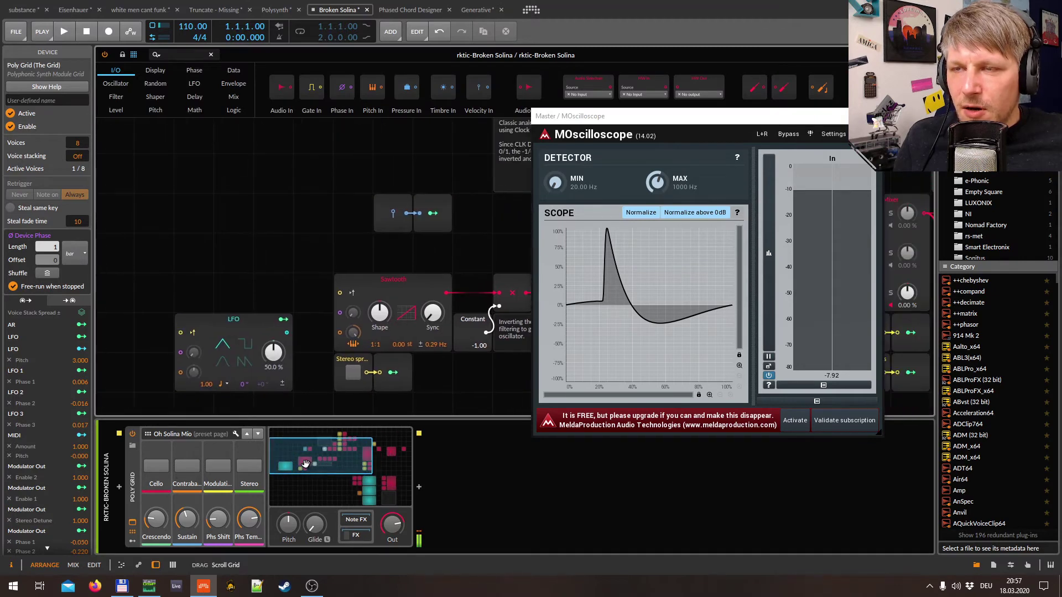
# Turn on Cello and Contrabass in the Poly Grid and move the oscilloscope aside to reveal the suboctave generator and mixer.
pyautogui.moveTo(650, 117); pyautogui.dragTo(693, 103)
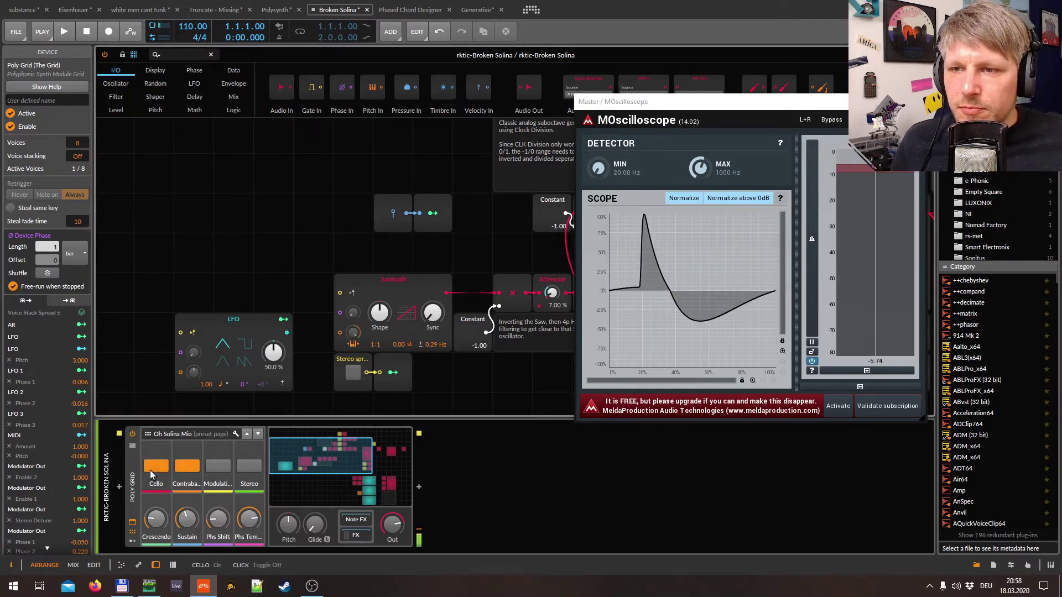
pyautogui.moveTo(485, 360); pyautogui.dragTo(427, 396)
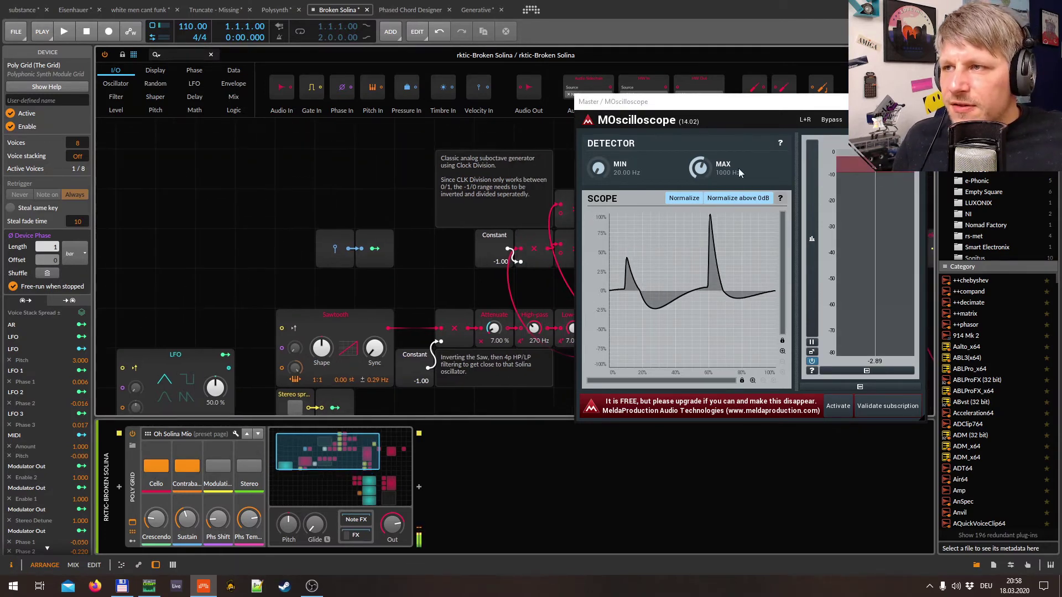
pyautogui.moveTo(721, 111); pyautogui.dragTo(1059, 209)
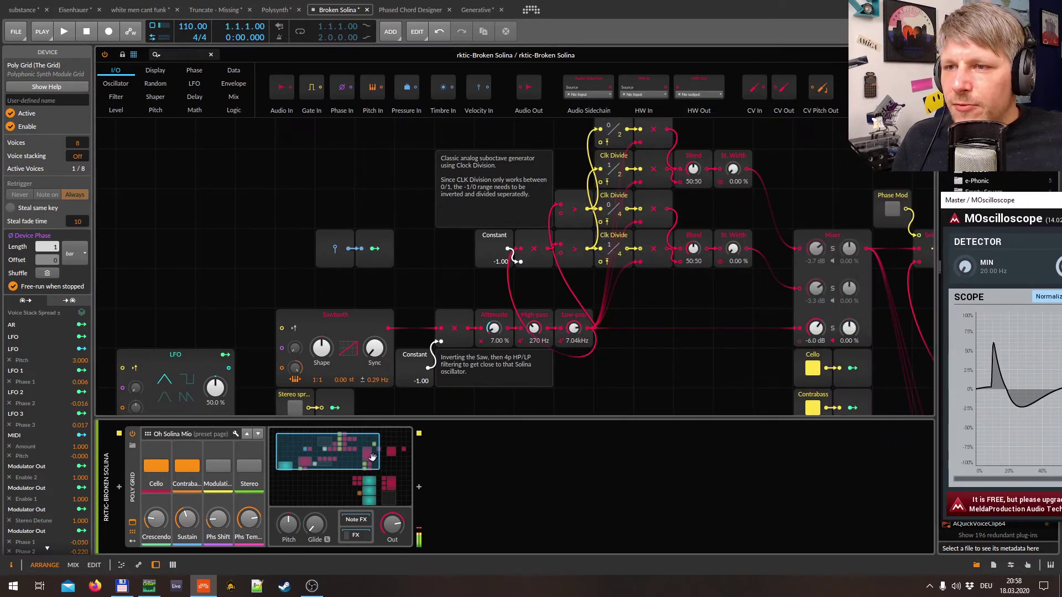
# Turn on Modulation and Stereo for the Broken Solina patch and set Phs Shift to 39.5 % and Phs Tempo to 13.0 %.
pyautogui.moveTo(372, 458); pyautogui.dragTo(333, 475)
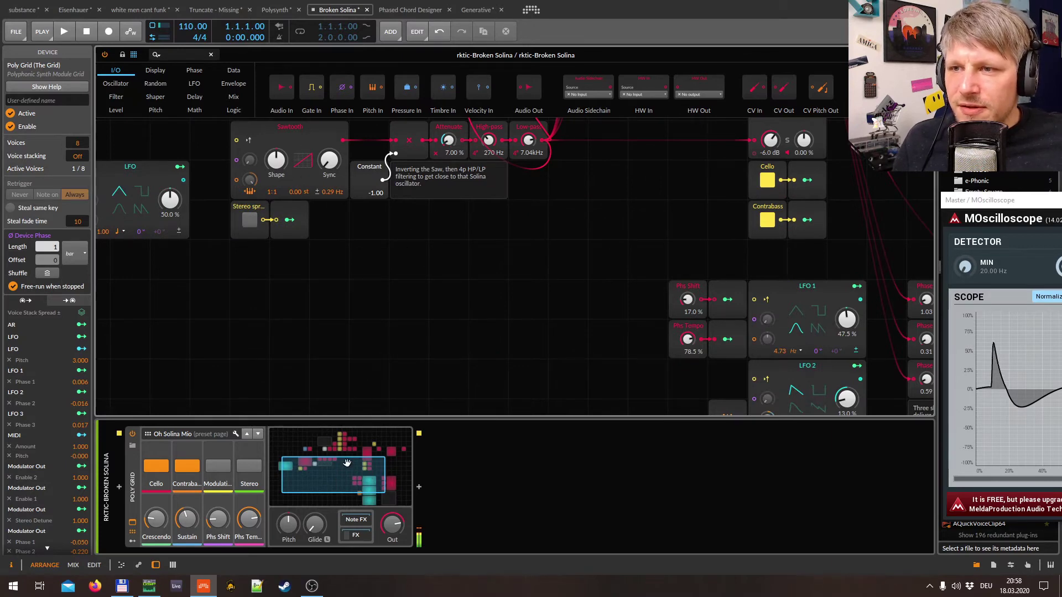
pyautogui.moveTo(346, 466); pyautogui.dragTo(351, 441)
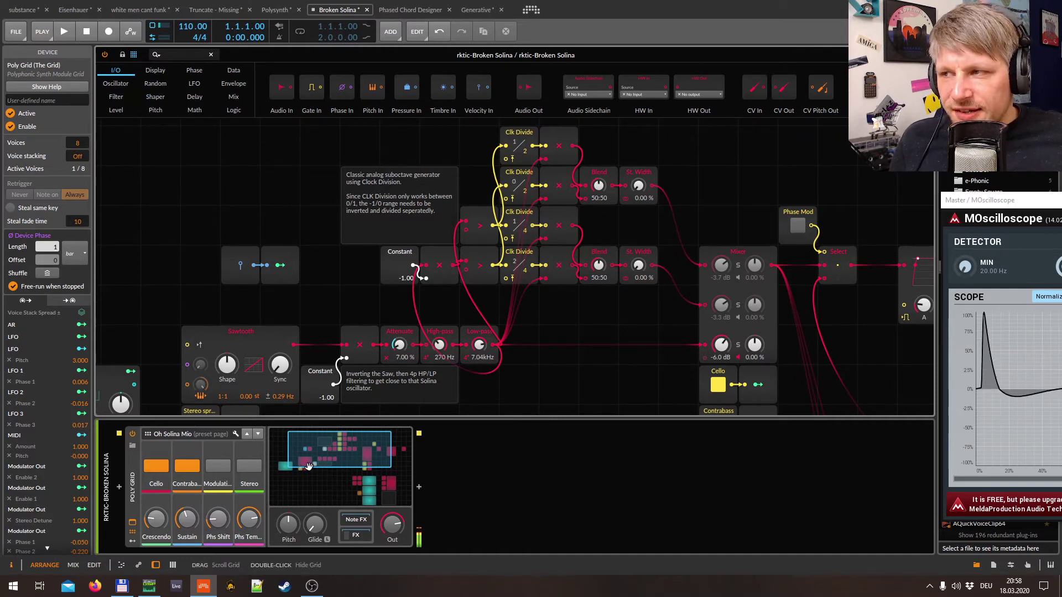
pyautogui.click(222, 469)
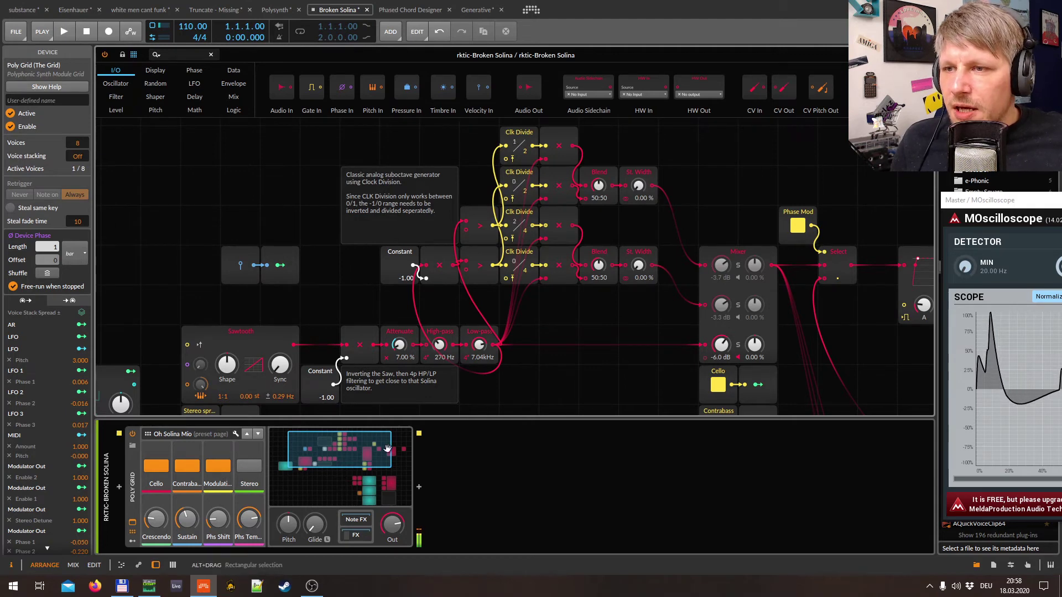
pyautogui.moveTo(387, 448); pyautogui.dragTo(396, 469)
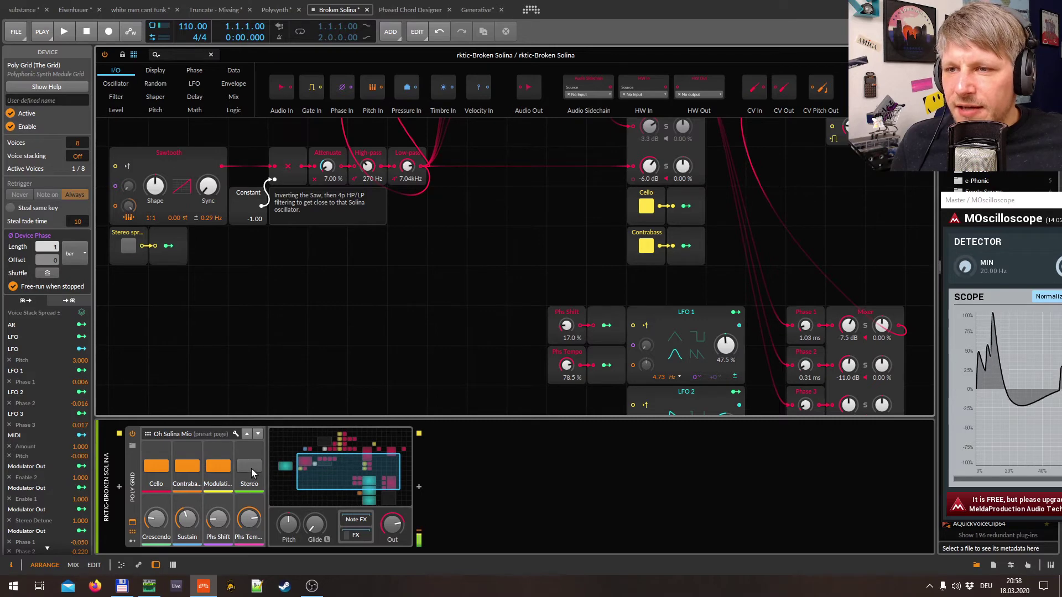
pyautogui.click(251, 470)
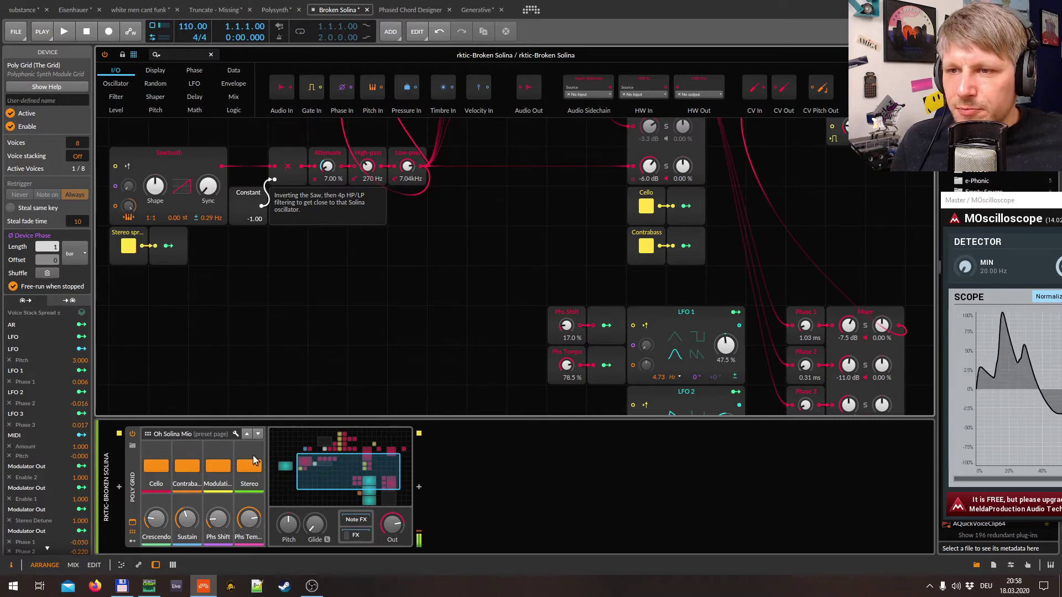
pyautogui.moveTo(220, 523)
pyautogui.mouseDown()
pyautogui.moveTo(220, 447)
pyautogui.moveTo(249, 534)
pyautogui.moveTo(249, 596)
pyautogui.moveTo(218, 522)
pyautogui.moveTo(218, 534)
pyautogui.mouseUp()
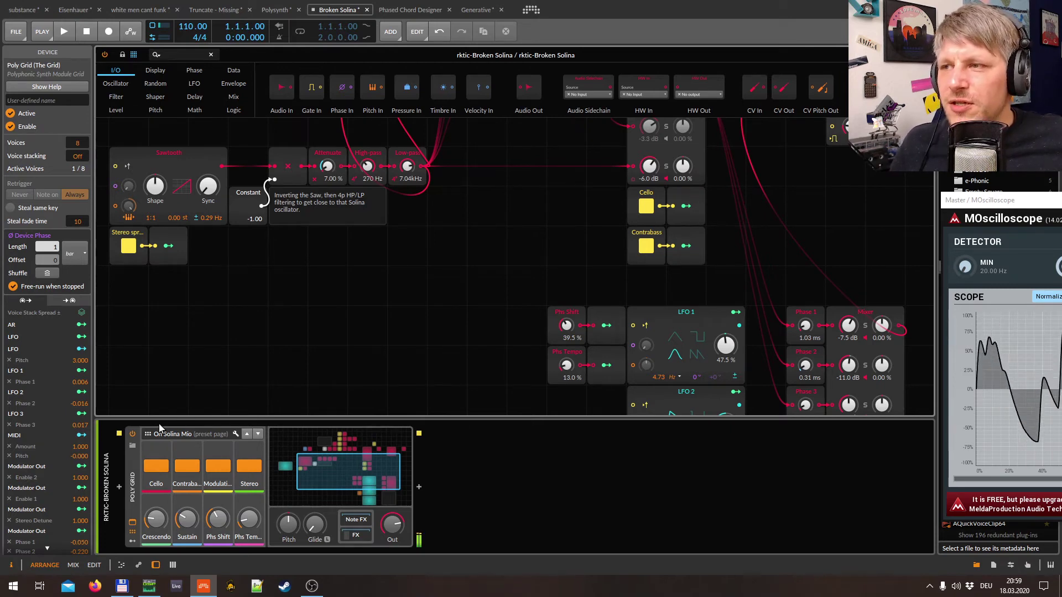
# Enlarge the Poly Grid editor to full screen and examine the Broken Solina patch from the suboctave generator to the LFO-modulated delays.
pyautogui.moveTo(369, 468)
pyautogui.mouseDown()
pyautogui.moveTo(361, 462)
pyautogui.moveTo(370, 455)
pyautogui.mouseUp()
pyautogui.doubleClick(387, 55)
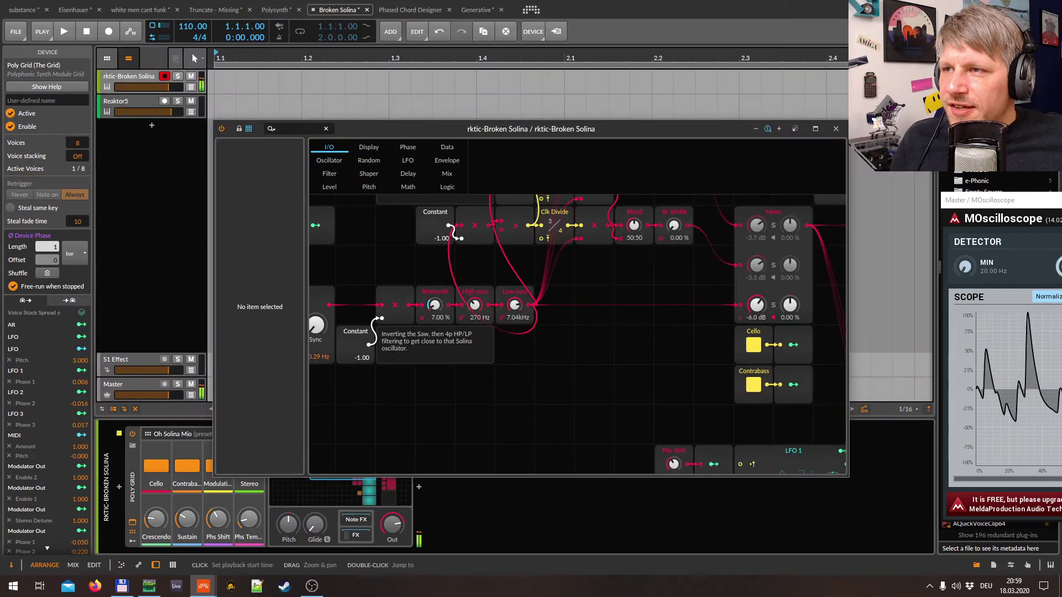
pyautogui.click(816, 128)
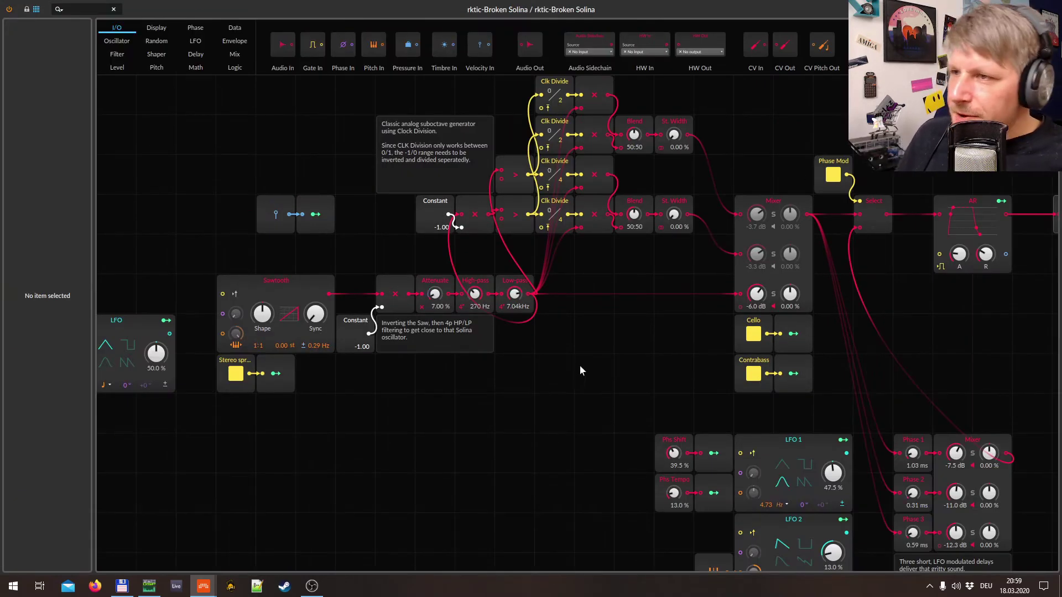
pyautogui.scroll(4, 573, 409)
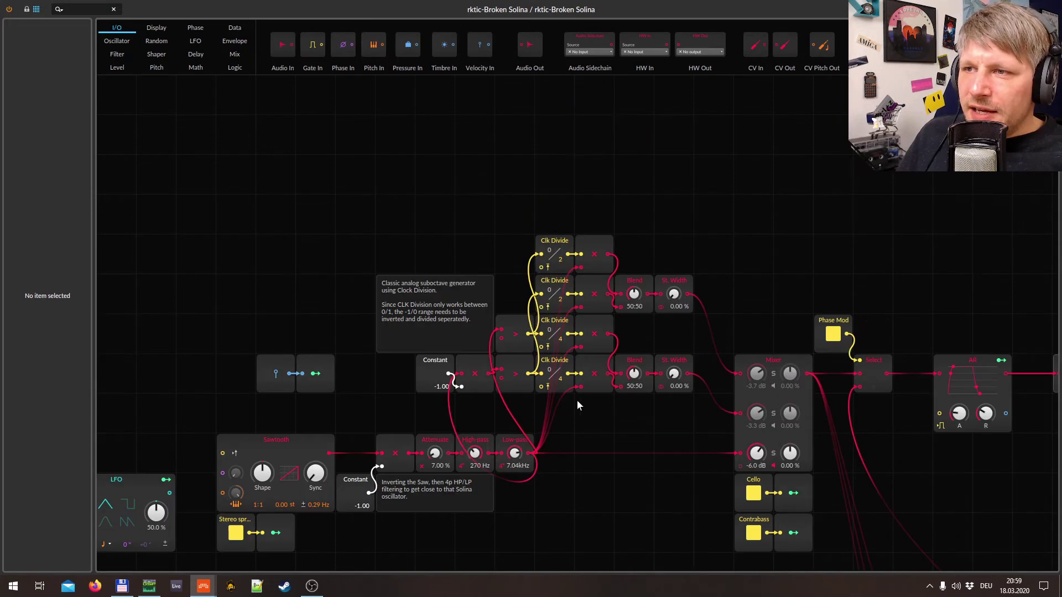
pyautogui.scroll(-3, 680, 496)
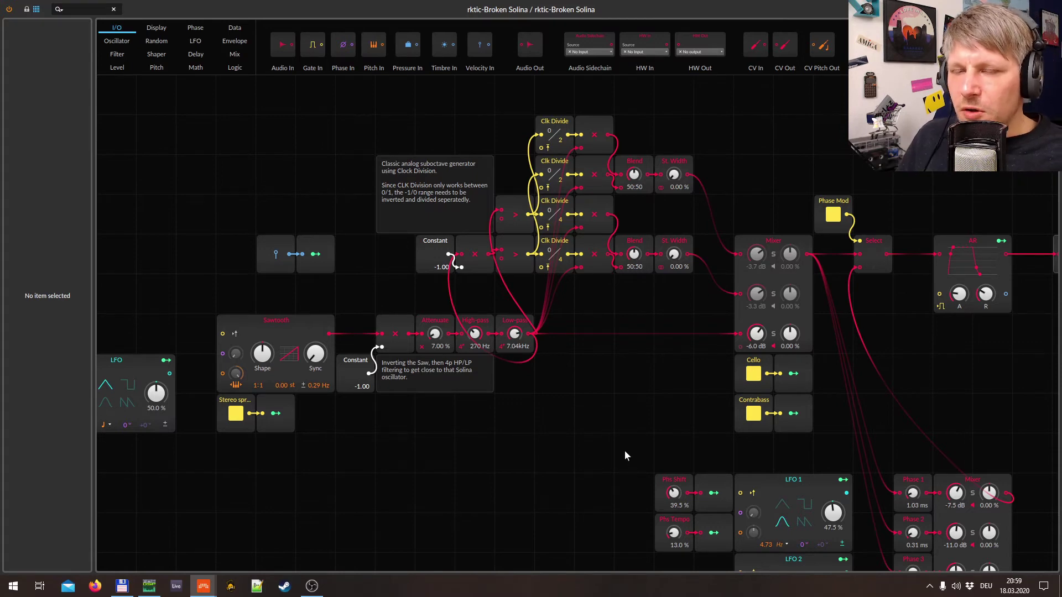
pyautogui.scroll(-2, 630, 446)
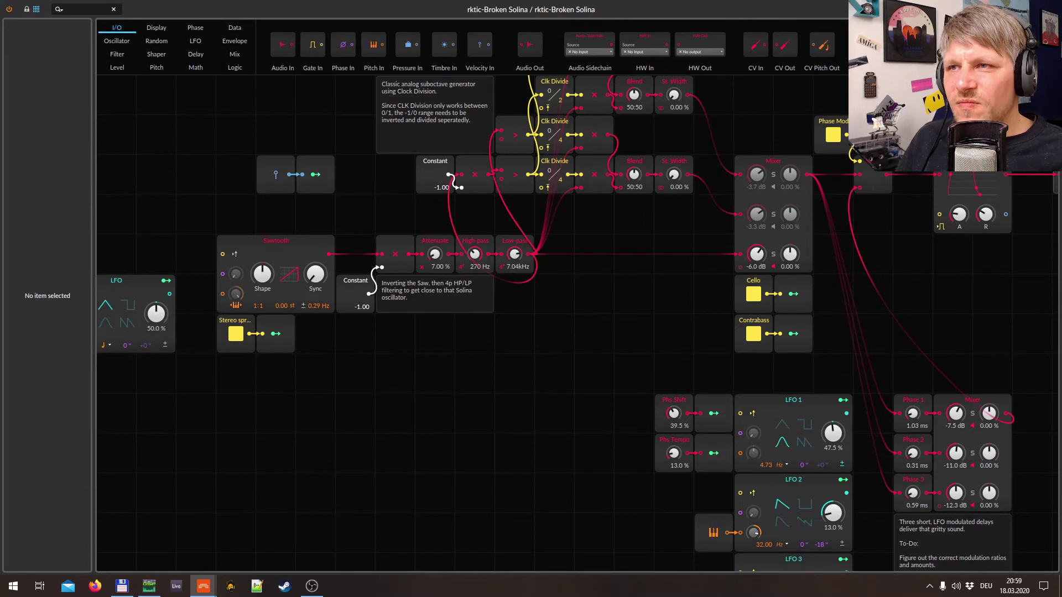
# Close the grid editor and turn on Enable on the Poly Grid's Cosmic Mov... remote controls page.
pyautogui.hotkey('alt', 'Tab')
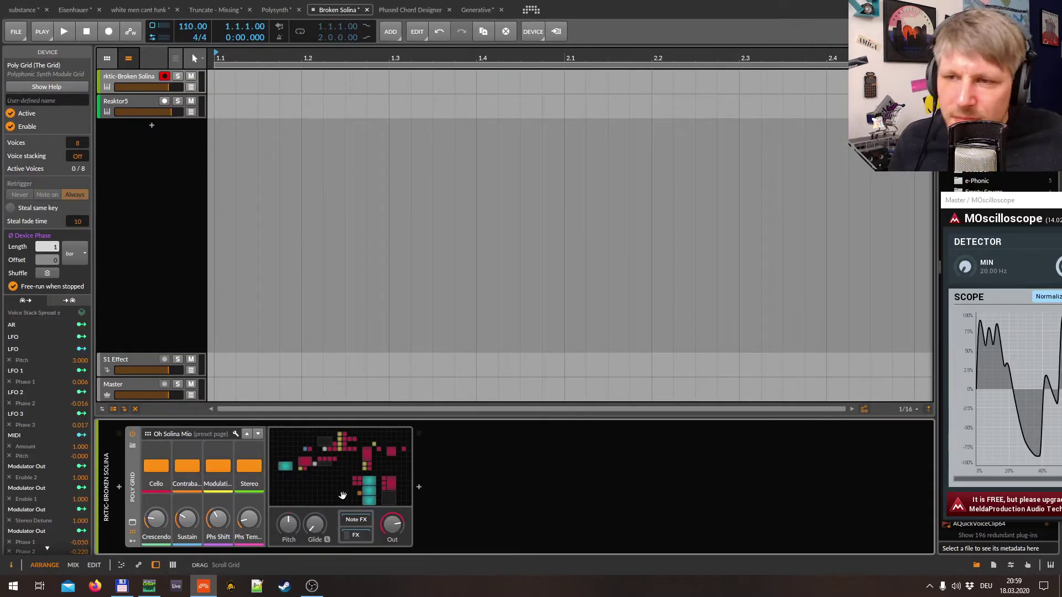
pyautogui.click(258, 434)
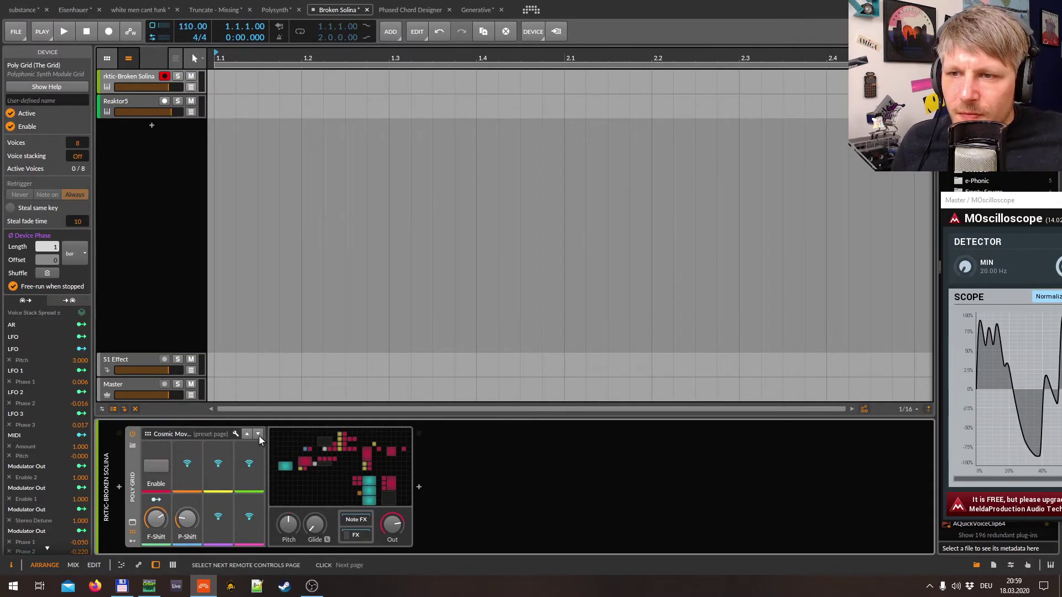
pyautogui.click(156, 466)
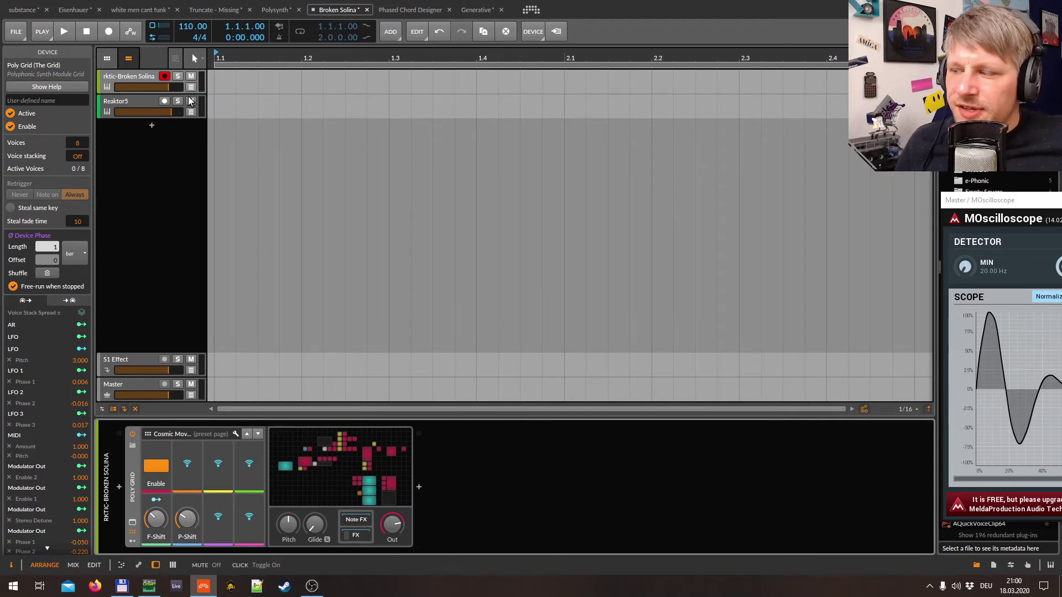
# Delete the rktic-Broken Solina and Reaktor5 tracks from the project.
pyautogui.click(148, 167)
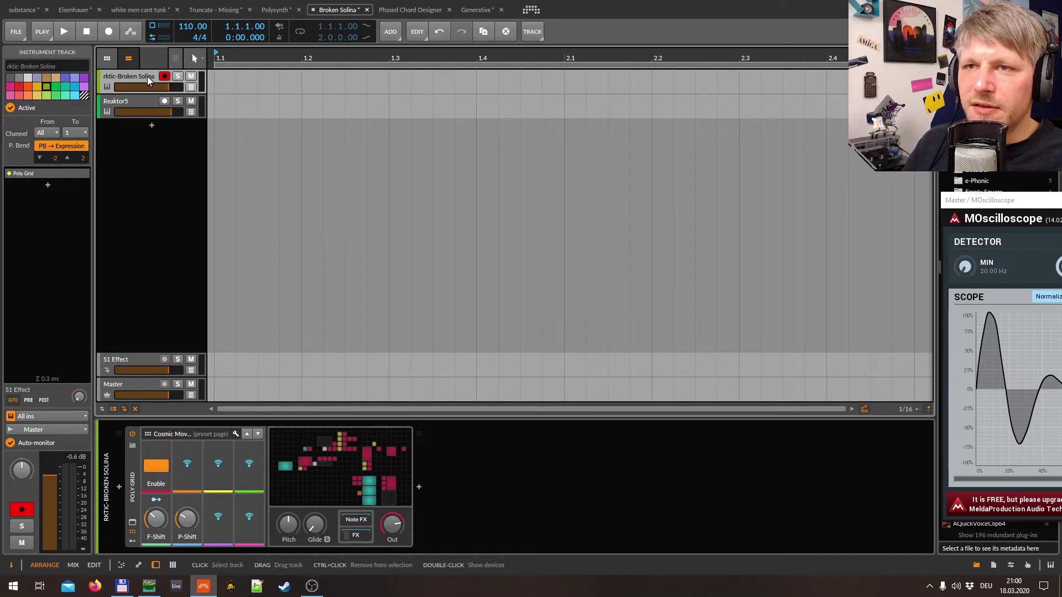
pyautogui.hotkey('ctrl', 'z')
pyautogui.hotkey('ctrl', 'z')
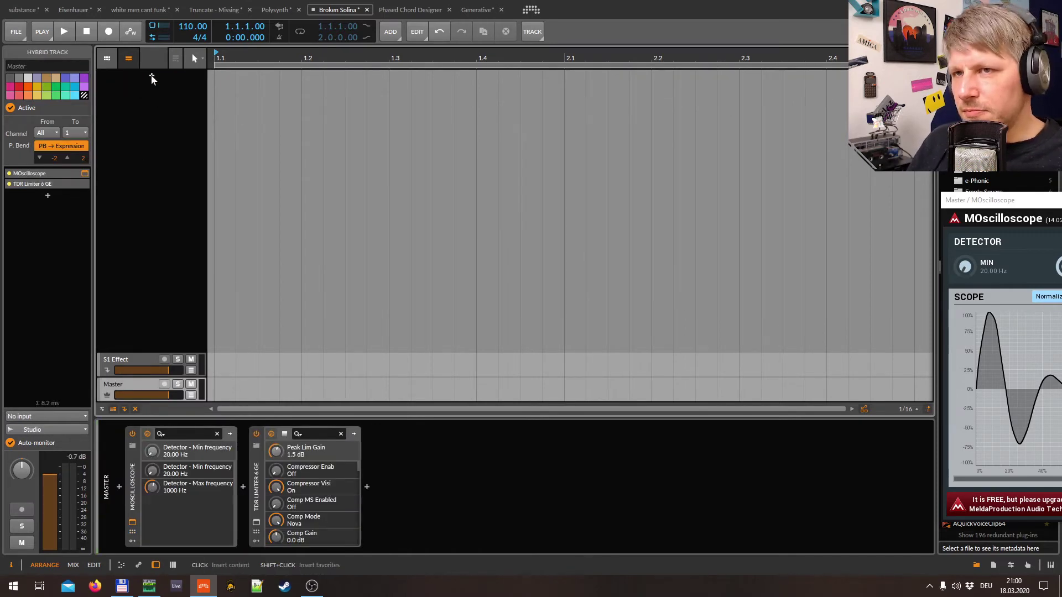
# Add an instrument track and load the Poly Grid preset OB-ey, searching the presets for "ob".
pyautogui.doubleClick(149, 78)
pyautogui.write('grid')
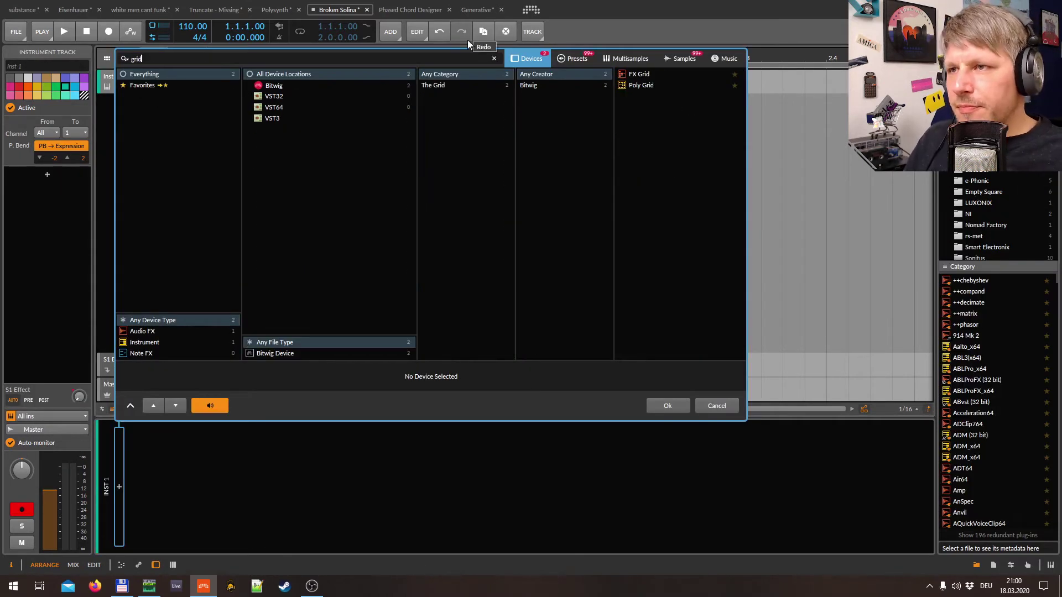
pyautogui.tripleClick(342, 60)
pyautogui.write('ob')
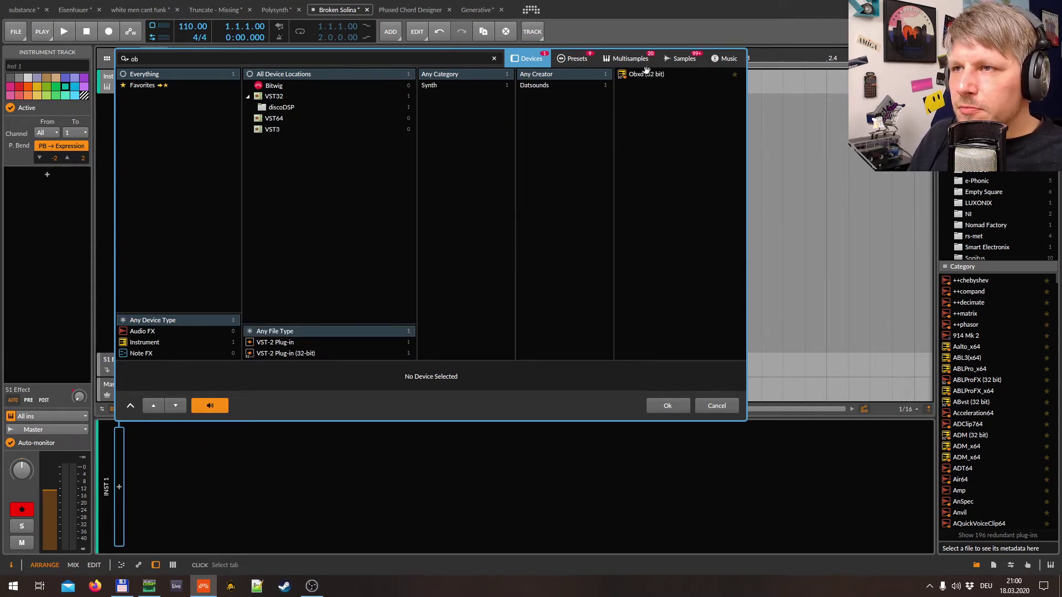
pyautogui.click(574, 63)
pyautogui.doubleClick(659, 78)
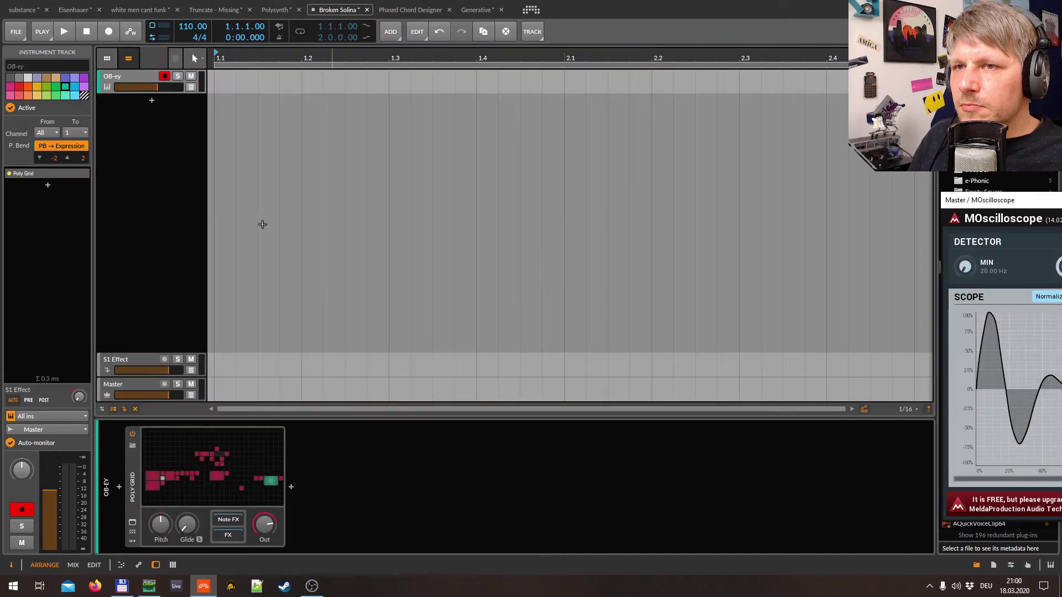
# Open the OB-ey grid patch, show the device's modulator slots and set the Cutoff knob to 0.00 %.
pyautogui.doubleClick(204, 475)
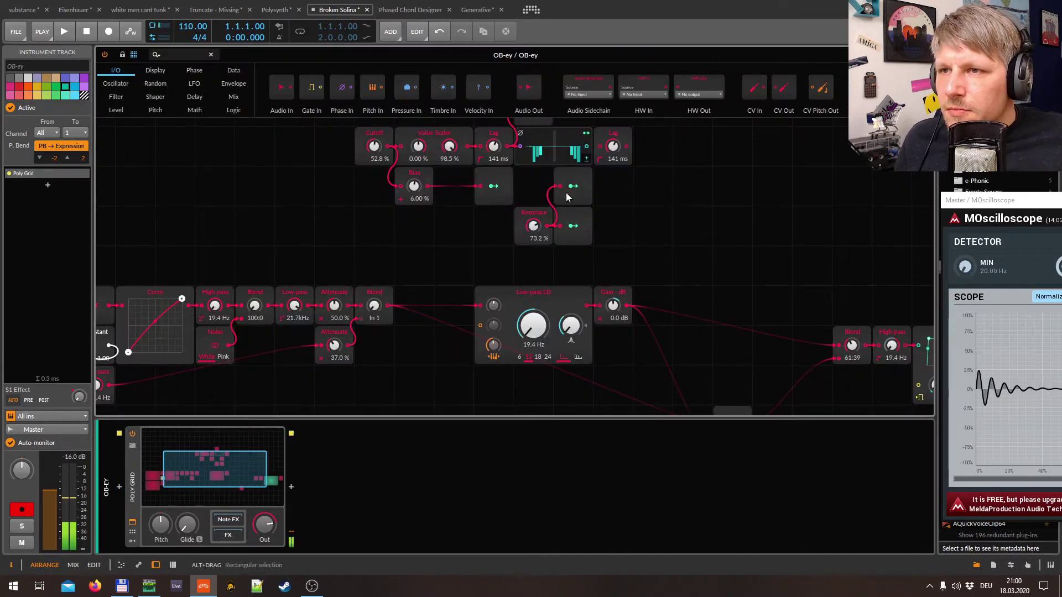
pyautogui.scroll(3, 566, 191)
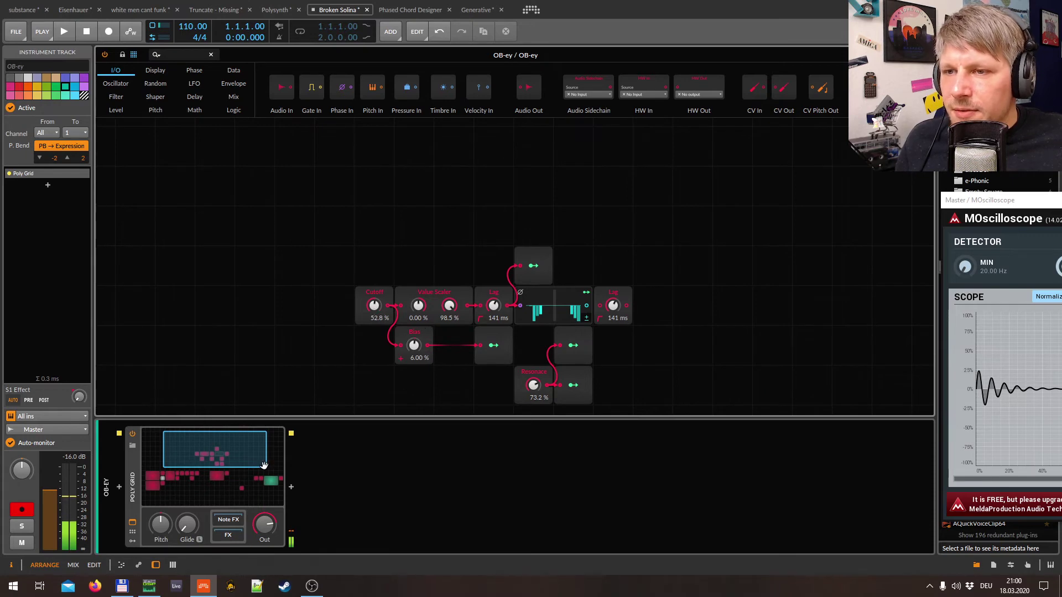
pyautogui.click(132, 545)
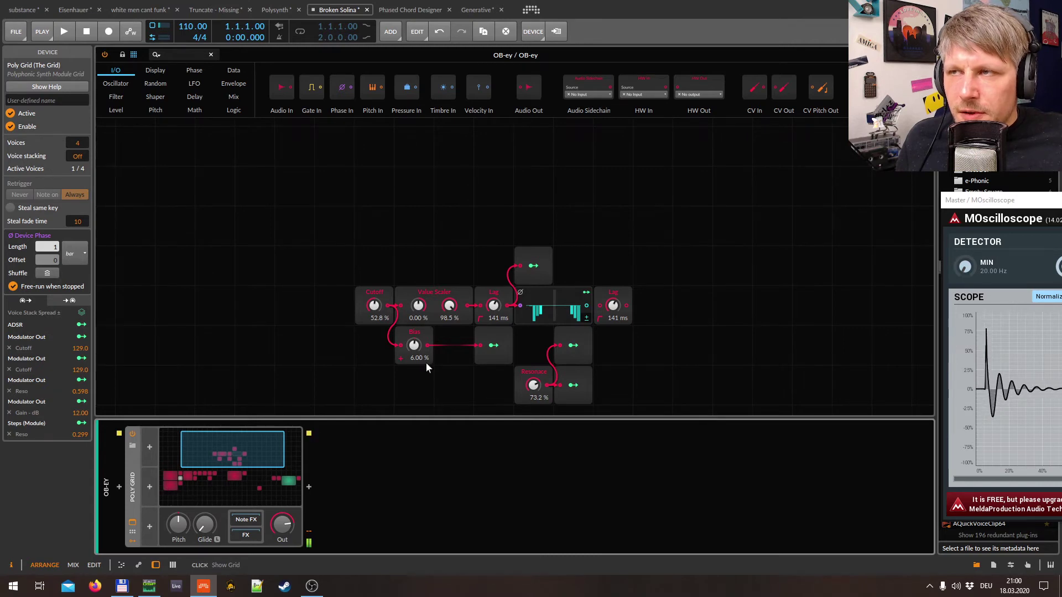
pyautogui.scroll(3, 498, 279)
pyautogui.scroll(-3, 499, 278)
pyautogui.moveTo(374, 305); pyautogui.dragTo(374, 354)
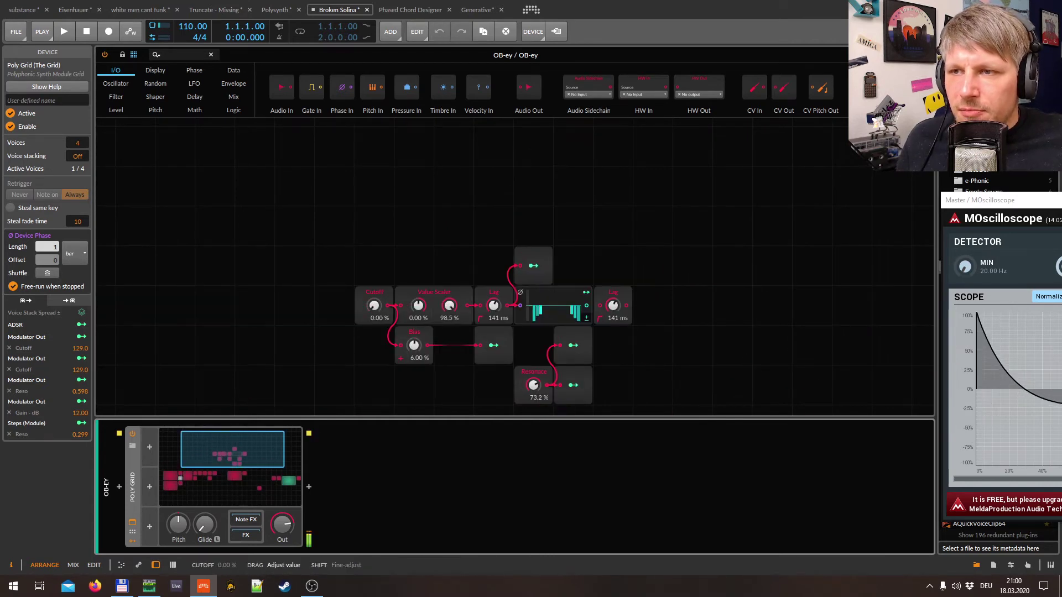
# Set the Blend module after the low-pass filter and subtraction stage of the OB-ey patch to 43:57.
pyautogui.scroll(-5, 680, 298)
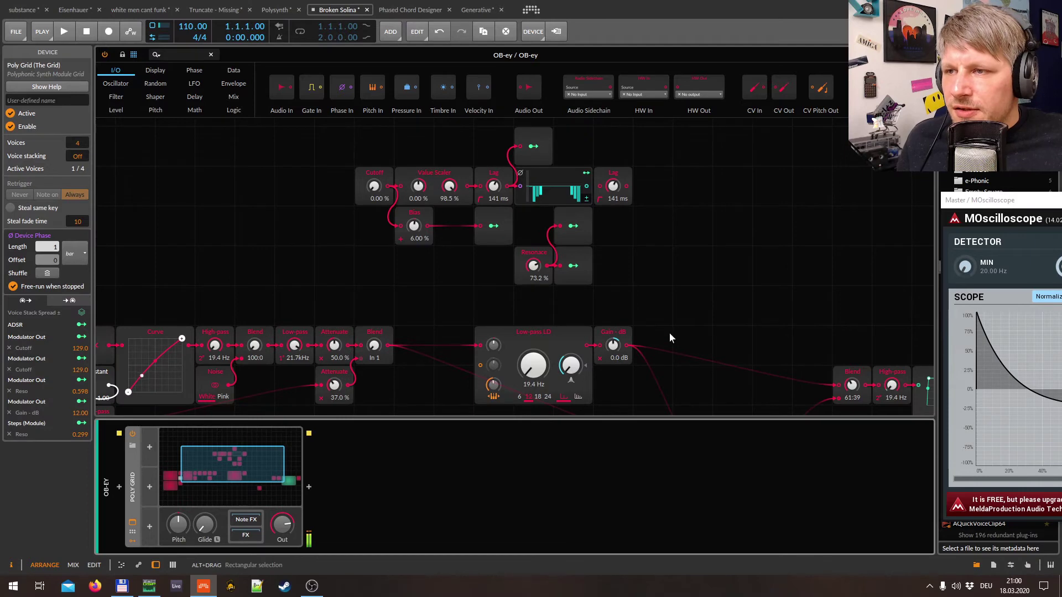
pyautogui.scroll(-5, 678, 332)
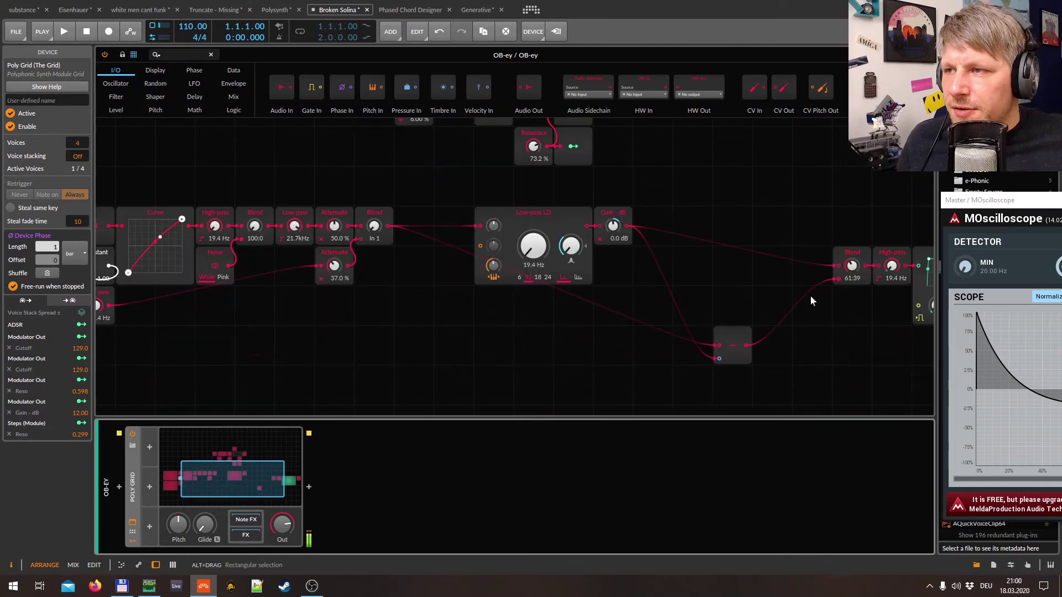
pyautogui.moveTo(852, 266); pyautogui.dragTo(852, 288)
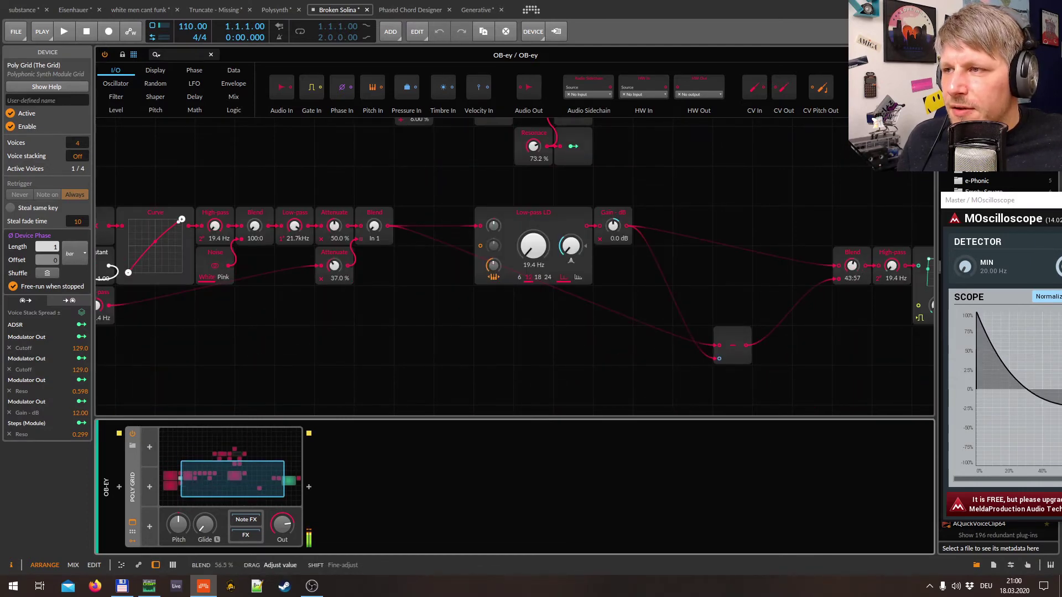
pyautogui.scroll(4, 745, 324)
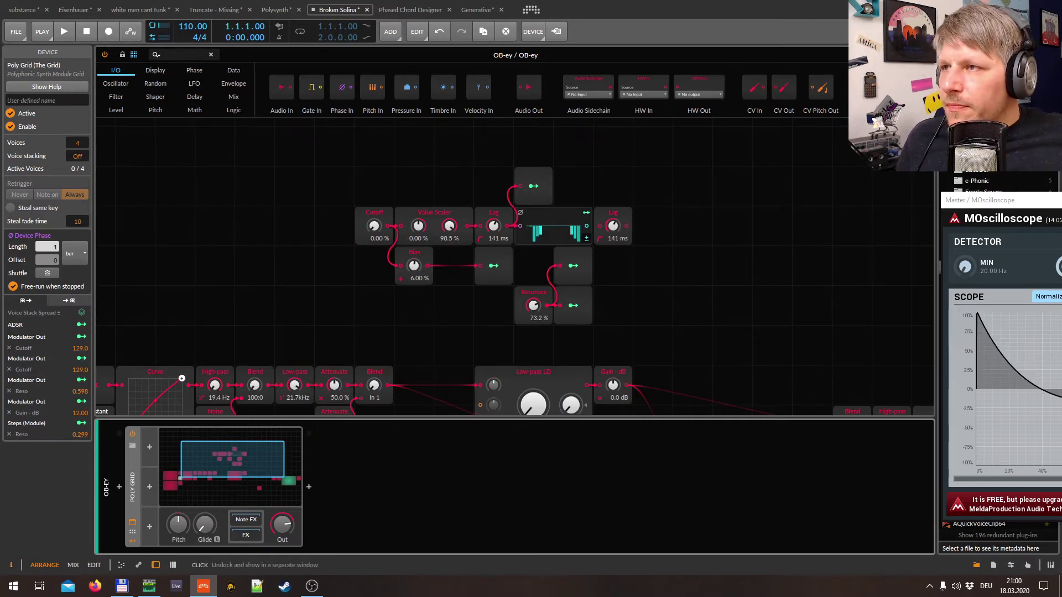
# Close the grid editor and add a second instrument track with the HW Instrument device, searching for "hw".
pyautogui.press('Escape')
pyautogui.doubleClick(157, 122)
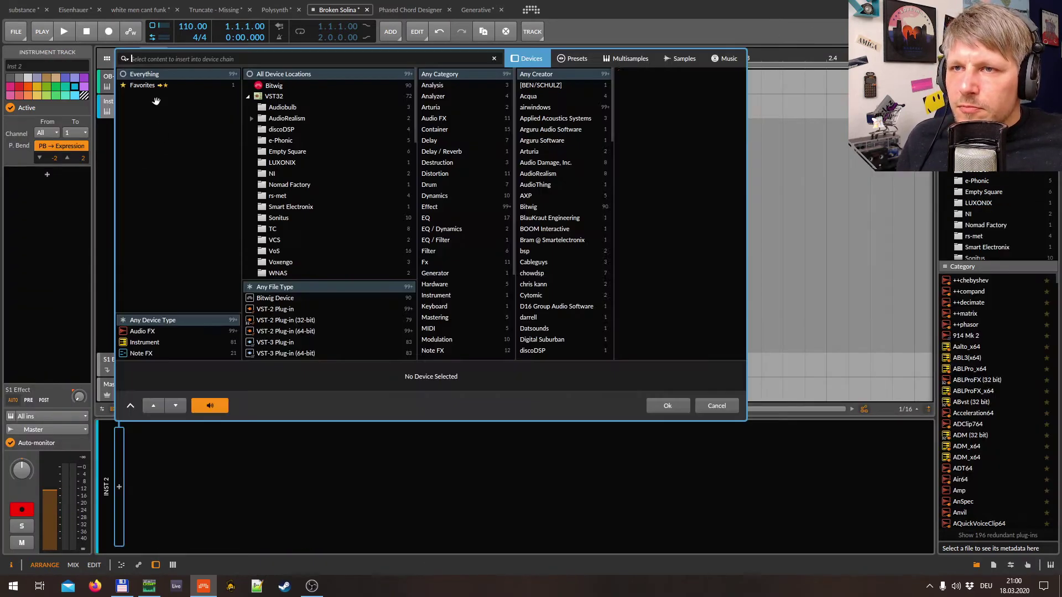
pyautogui.write('hw')
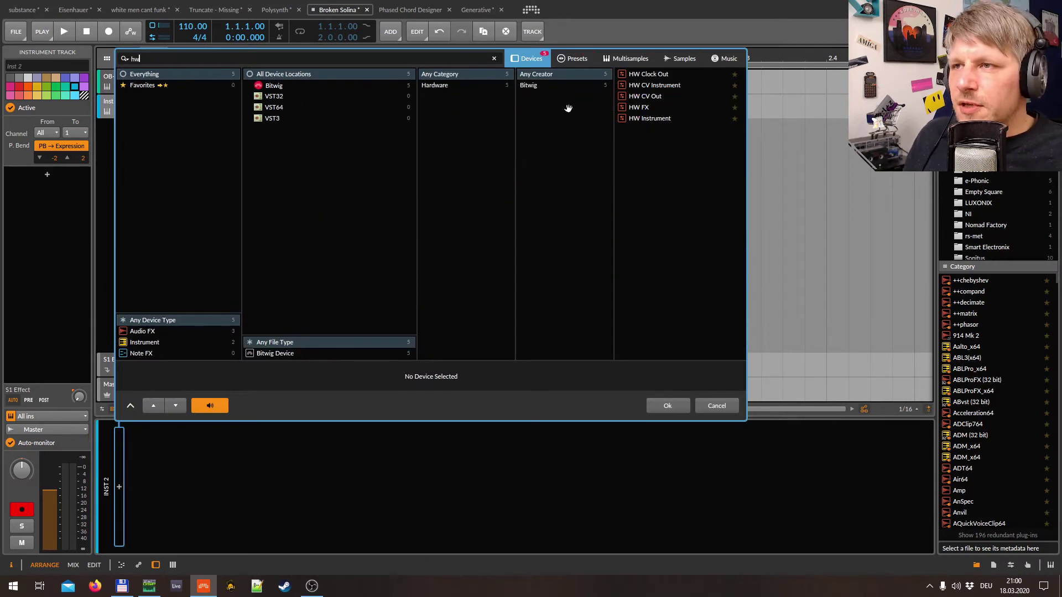
pyautogui.click(656, 119)
pyautogui.doubleClick(660, 115)
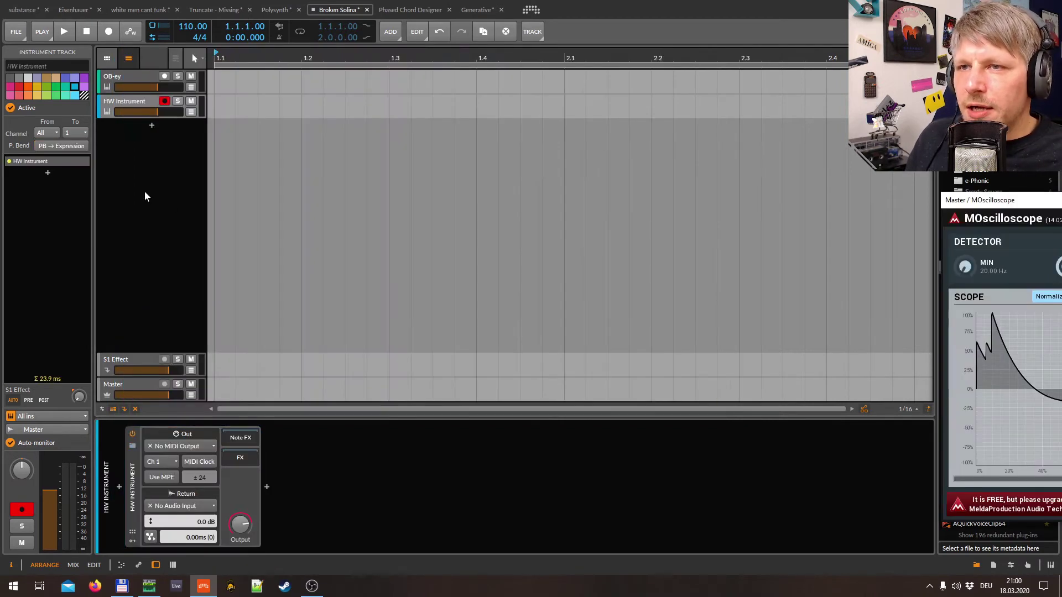
# Route the HW Instrument to the OB-6 Module with audio return 3/4, and set its track volume to about +0.7 dB.
pyautogui.click(177, 447)
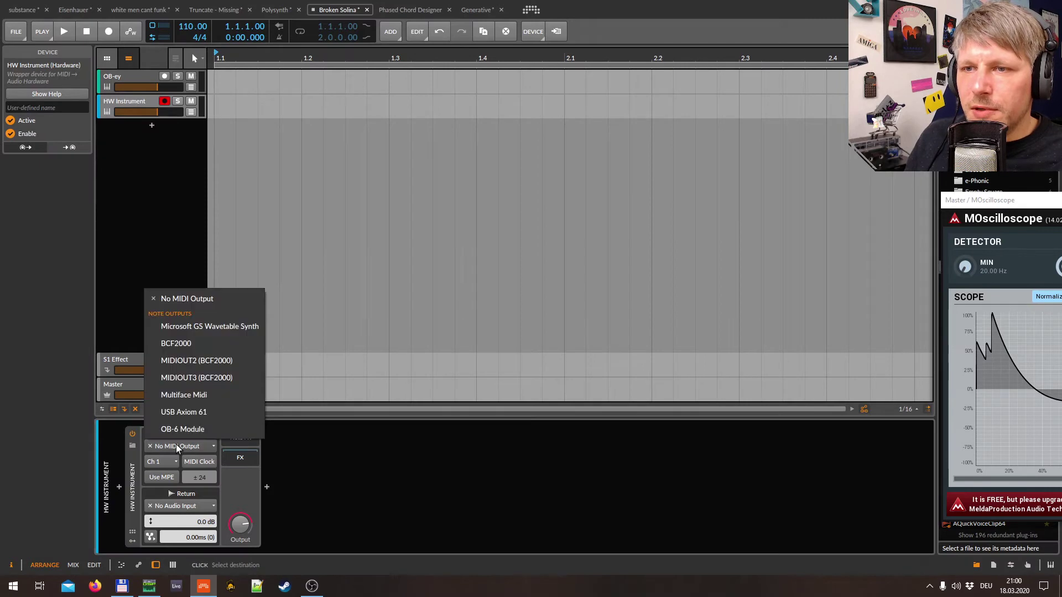
pyautogui.click(187, 423)
pyautogui.click(165, 505)
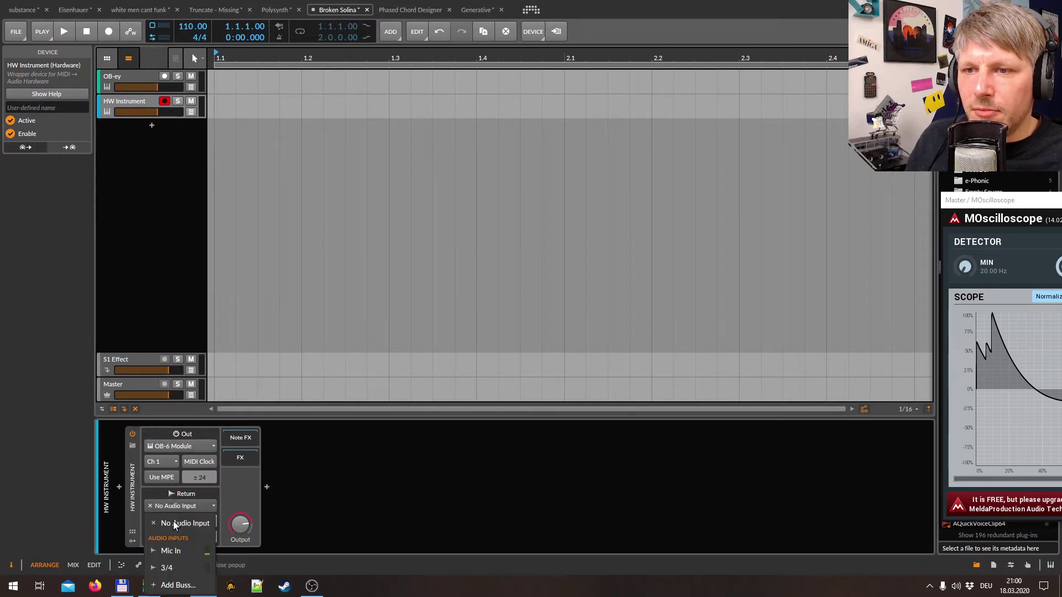
pyautogui.click(162, 567)
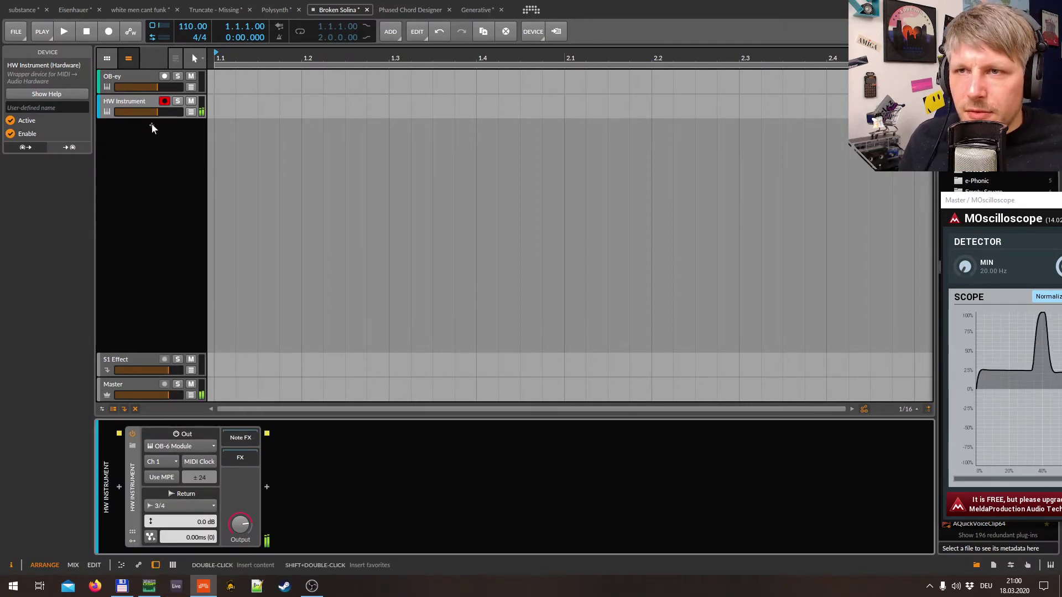
pyautogui.click(143, 99)
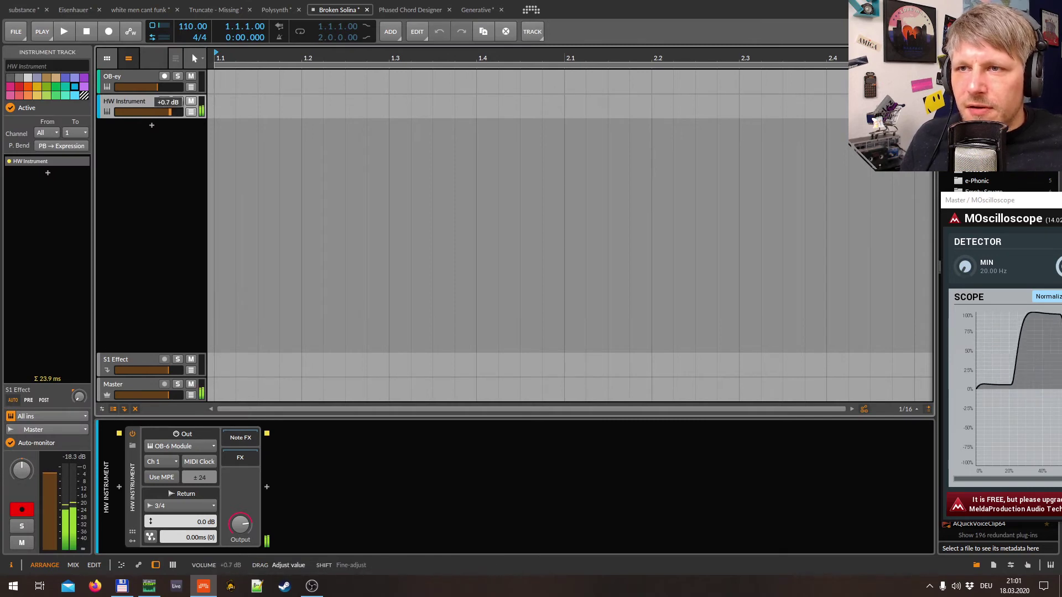
pyautogui.click(165, 100)
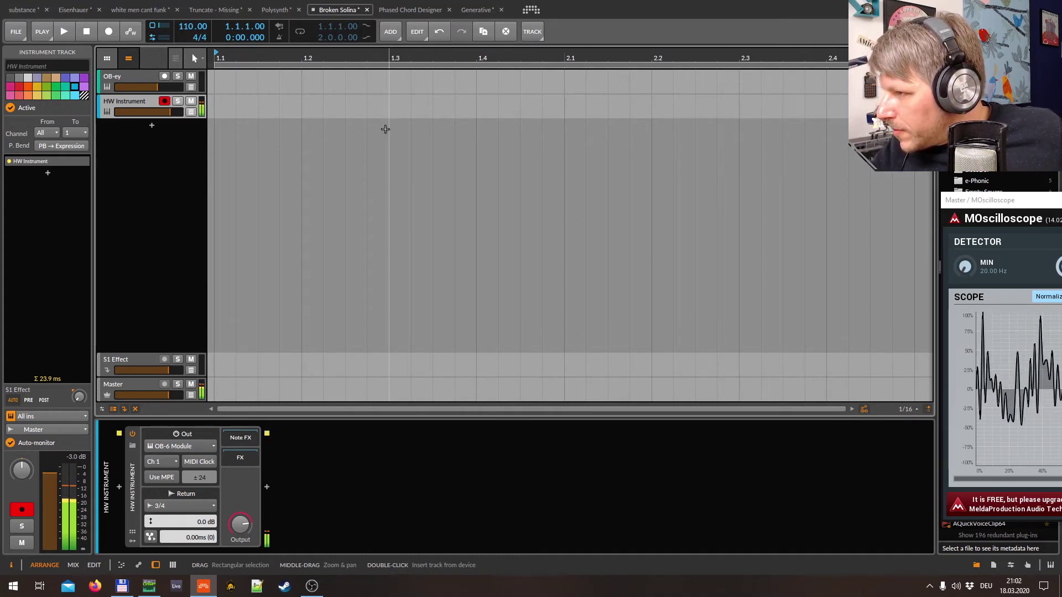
# Set the Resonance knob to 67.7 % in the OB-ey track's grid patch, then close the grid editor.
pyautogui.click(111, 85)
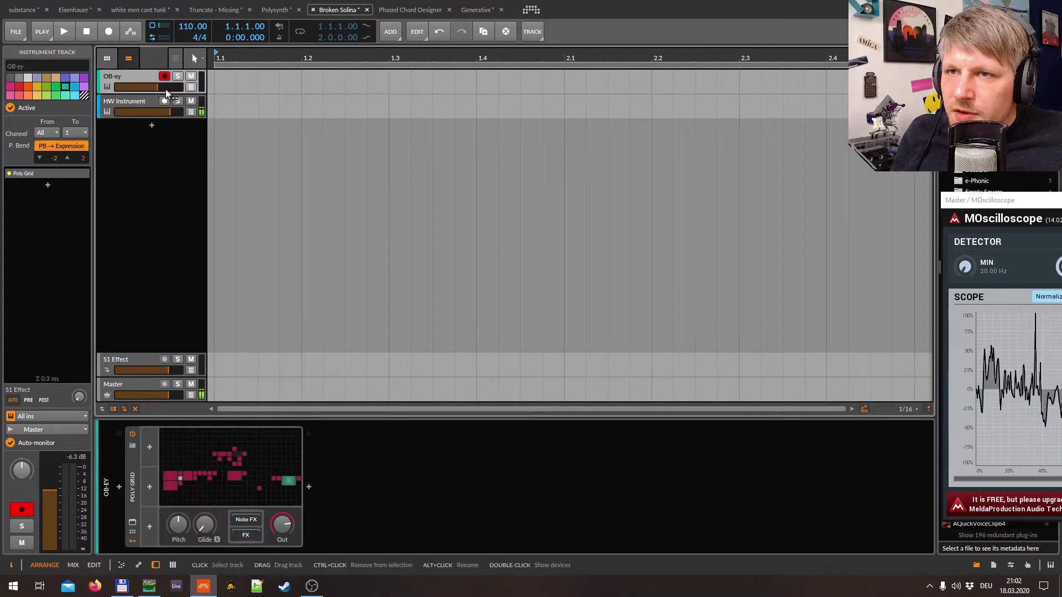
pyautogui.doubleClick(228, 495)
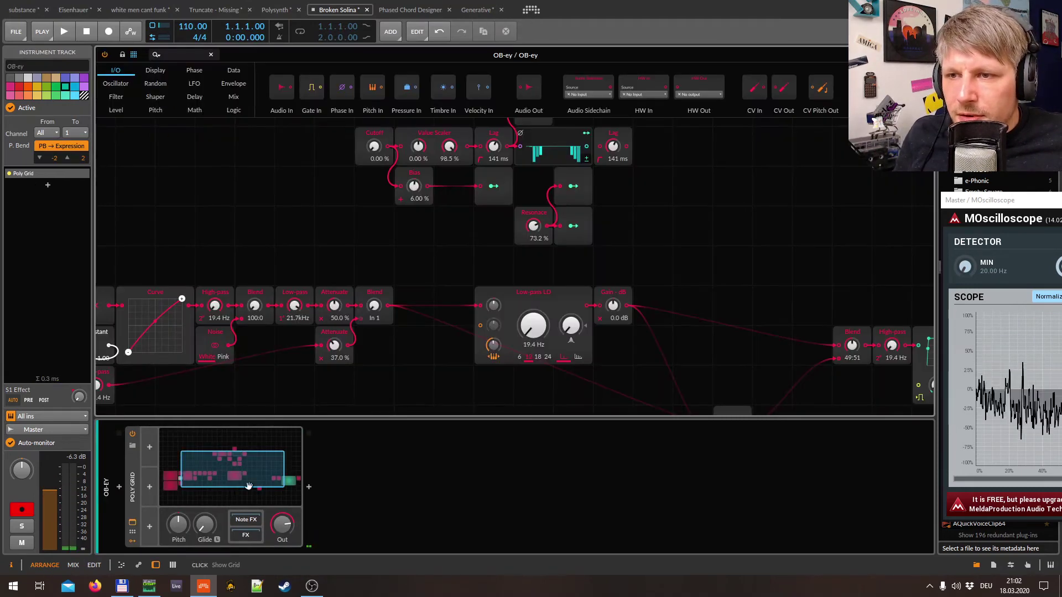
pyautogui.moveTo(237, 462); pyautogui.dragTo(244, 467)
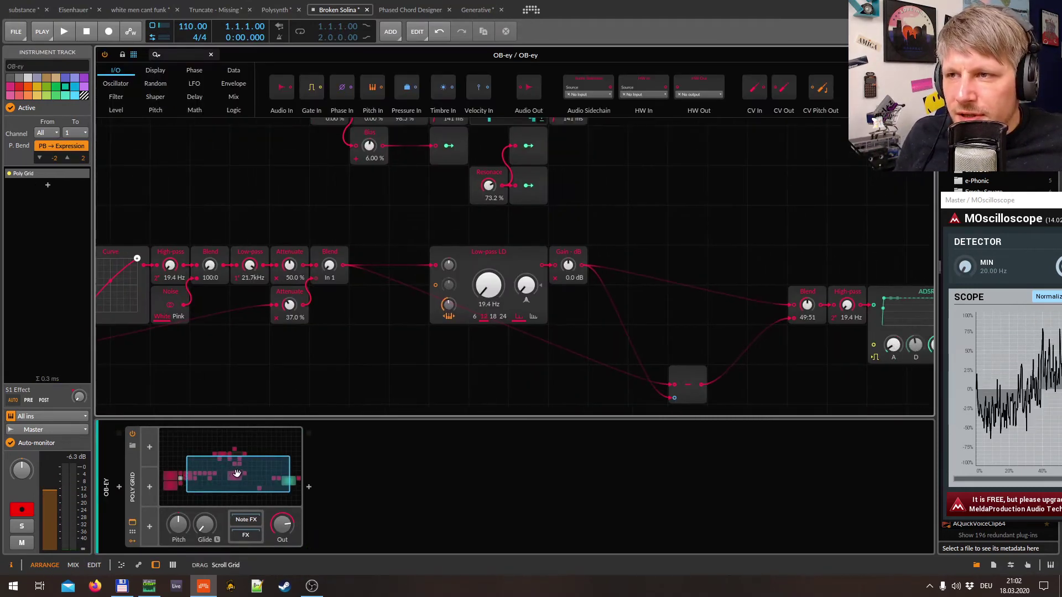
pyautogui.click(369, 389)
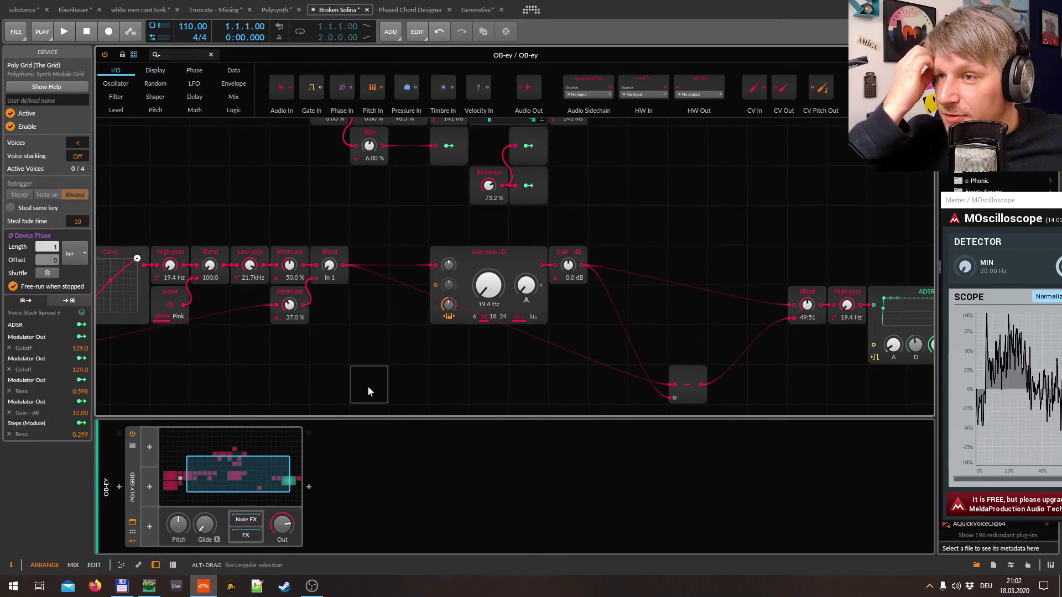
pyautogui.moveTo(488, 186); pyautogui.dragTo(489, 195)
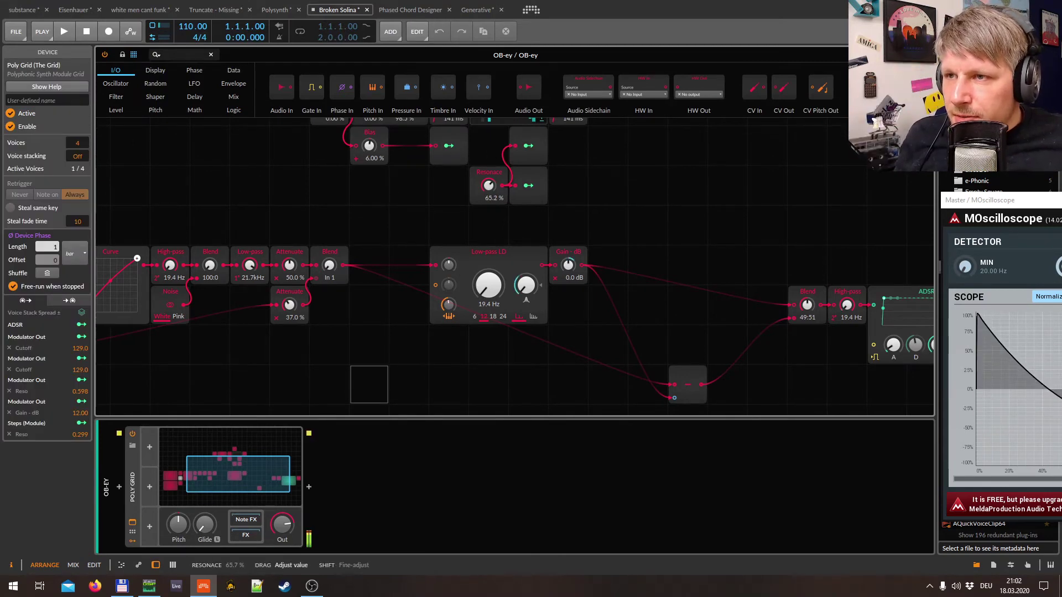
pyautogui.click(503, 267)
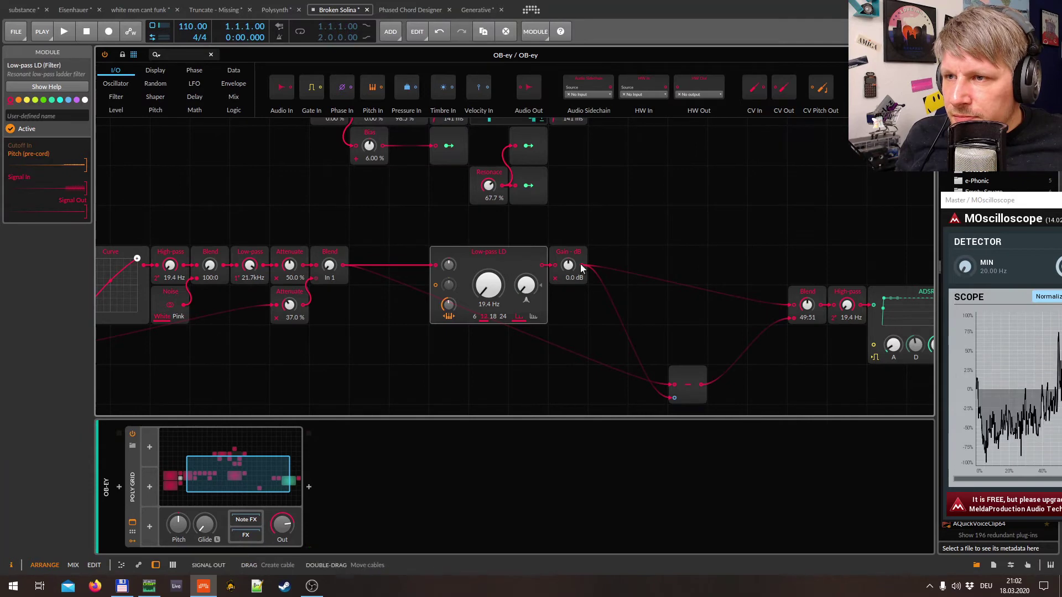
pyautogui.scroll(-2, 709, 358)
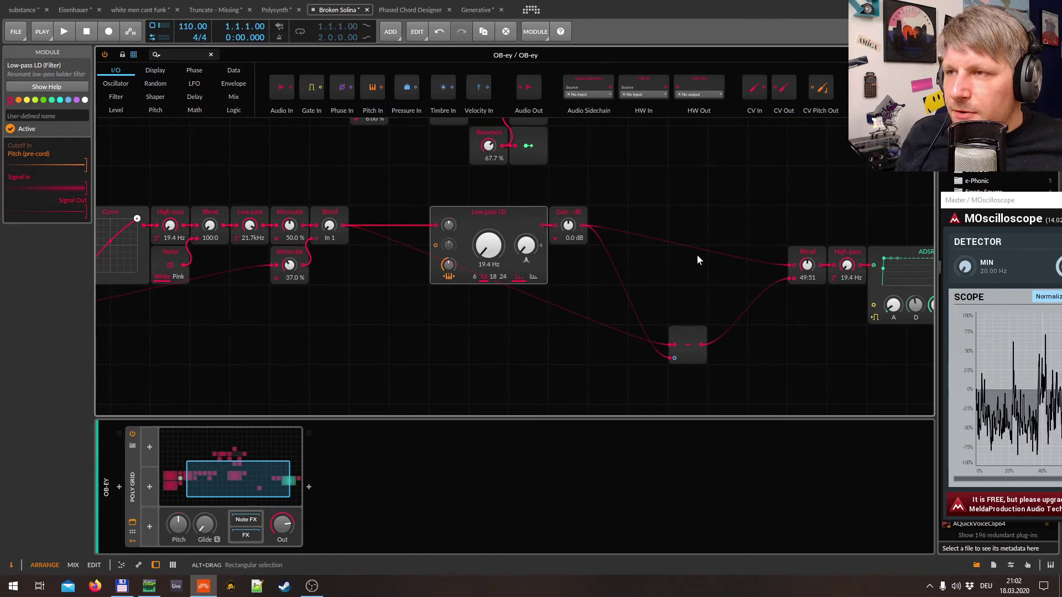
pyautogui.press('Escape')
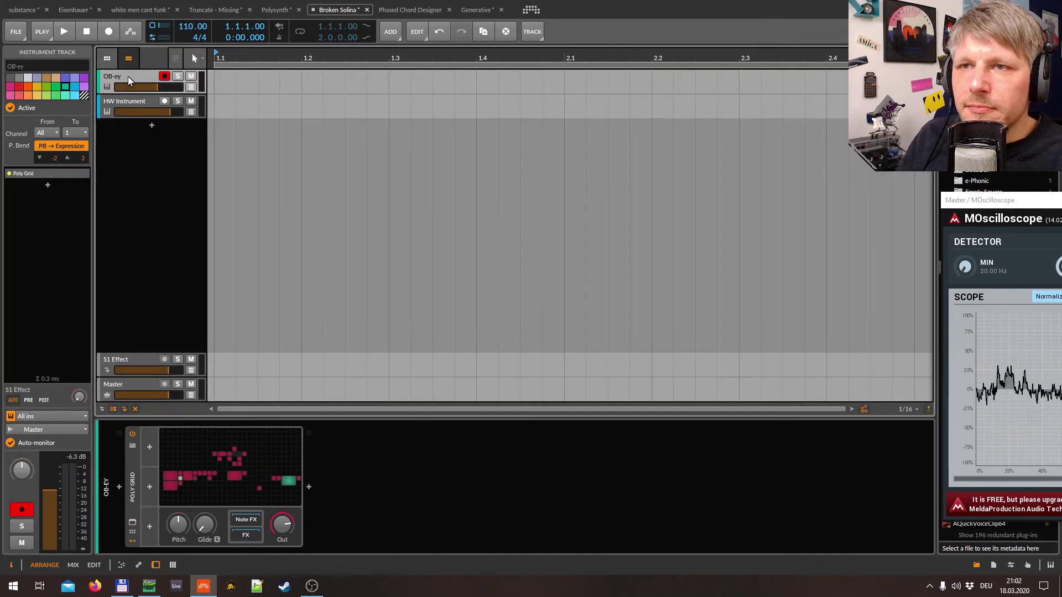
# Delete the OB-ey track from the Broken Solina project and cancel adding a new instrument track.
pyautogui.press('Delete')
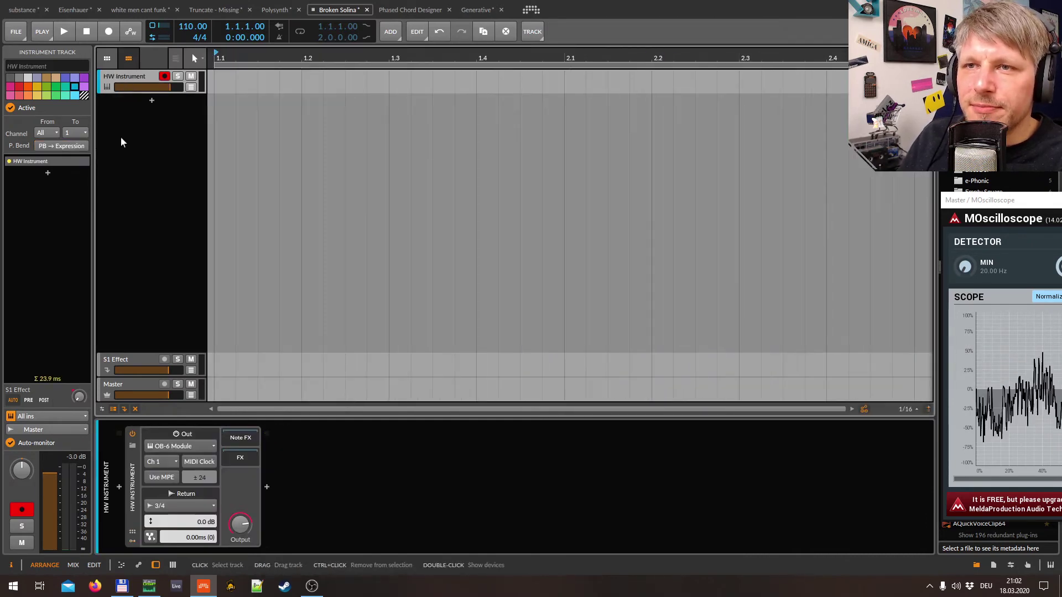
pyautogui.click(152, 101)
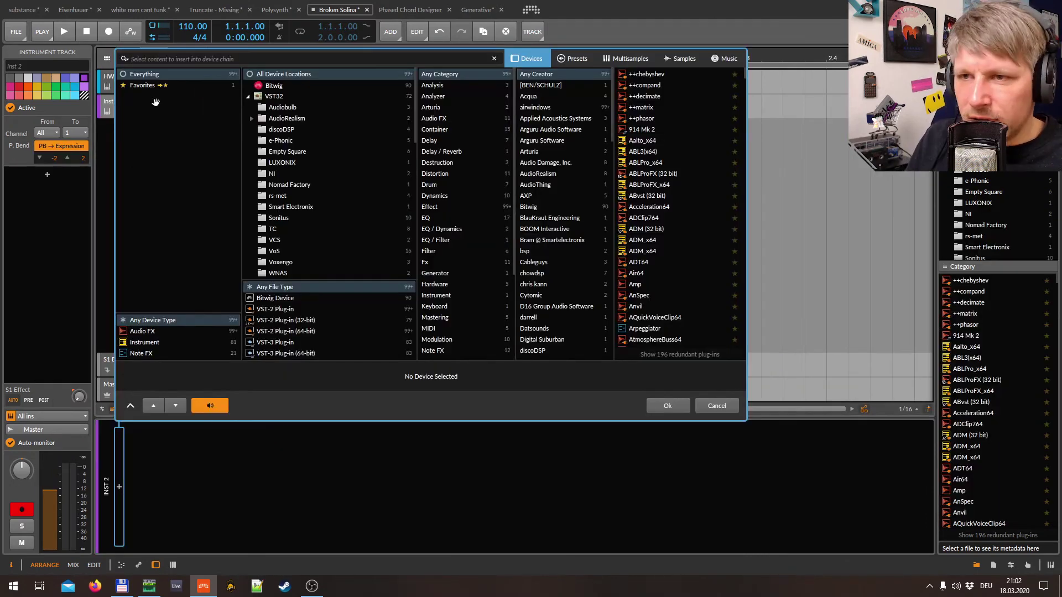
pyautogui.press('Escape')
# Open the OB-6 test project from the Bitwig Patches folder and activate its audio engine.
pyautogui.click(25, 35)
pyautogui.click(32, 72)
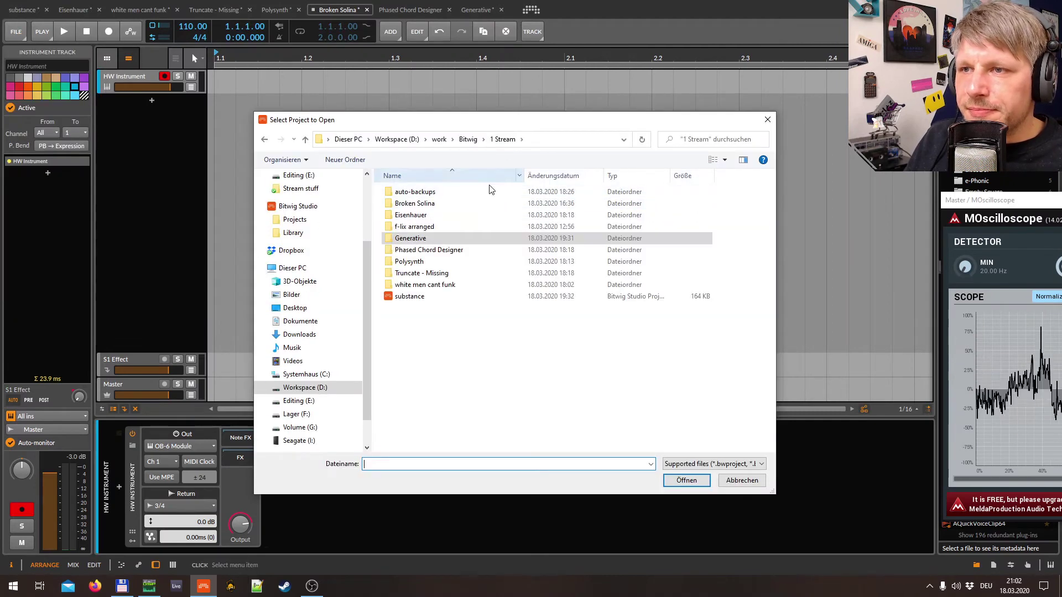
pyautogui.click(468, 139)
pyautogui.scroll(-1, 436, 402)
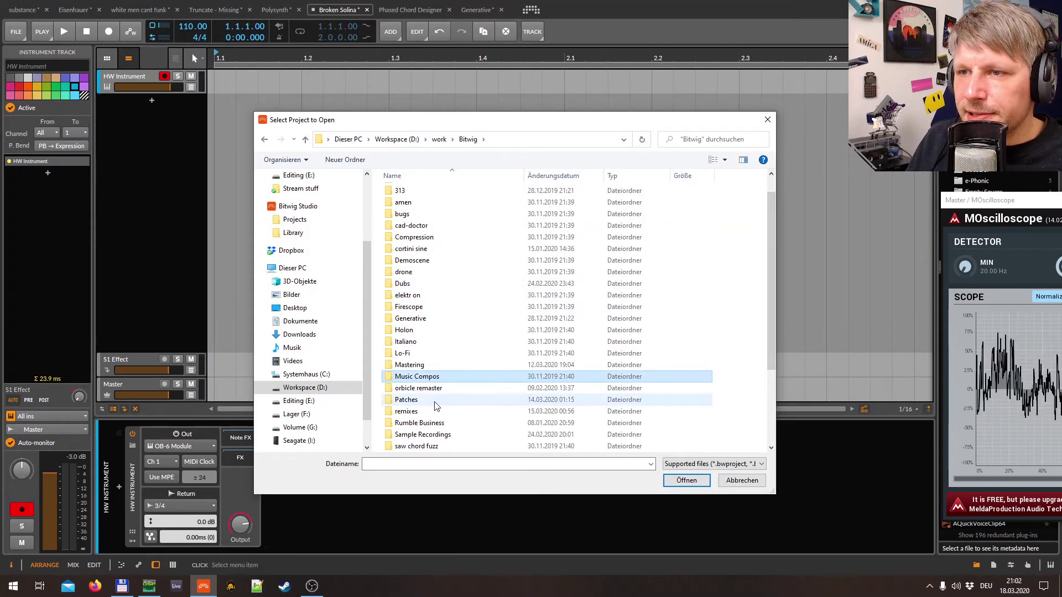
pyautogui.doubleClick(434, 402)
pyautogui.doubleClick(426, 195)
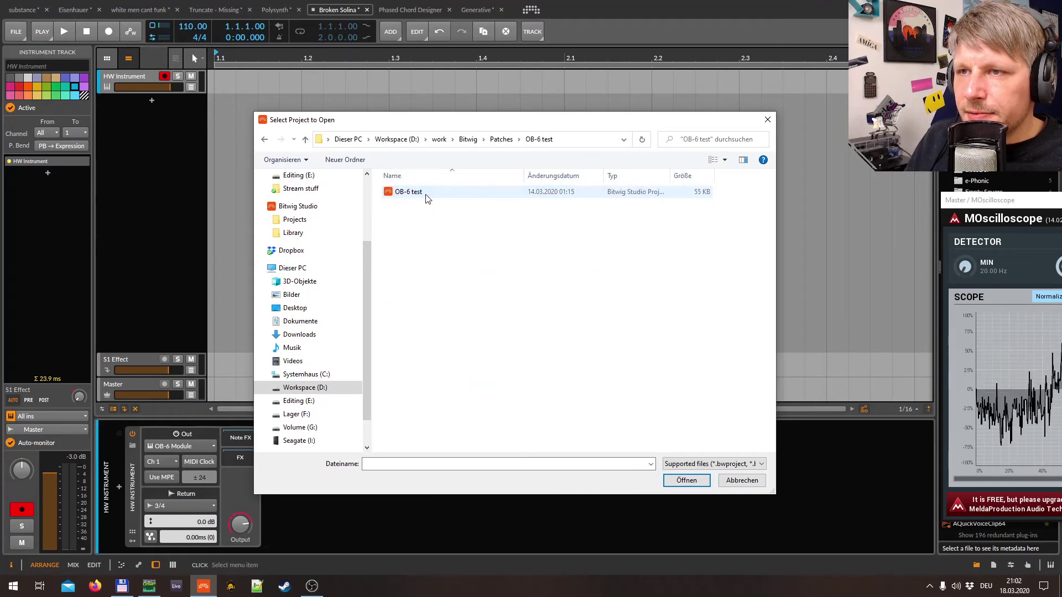
pyautogui.doubleClick(426, 193)
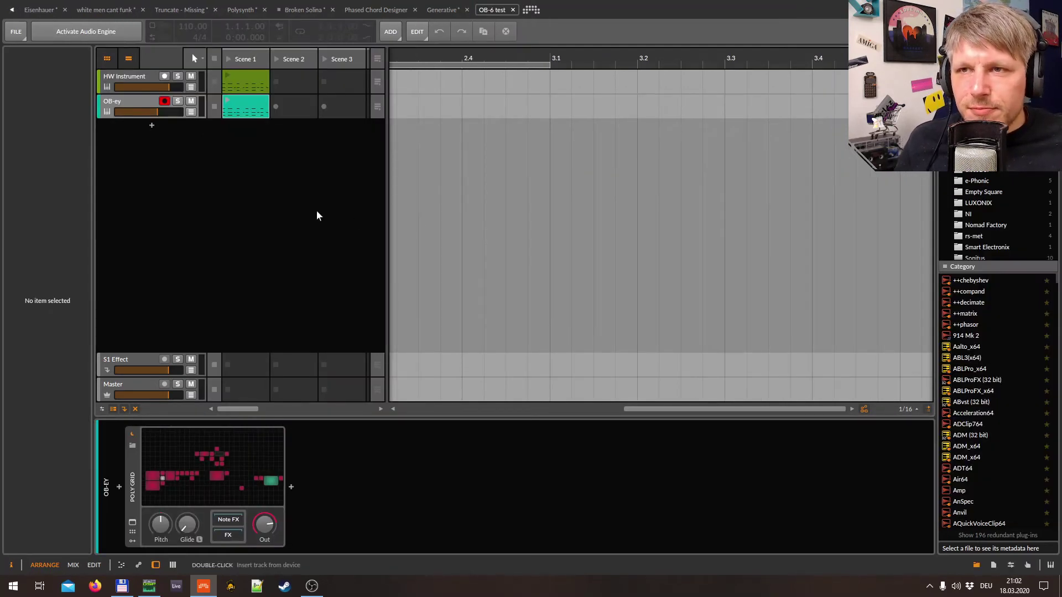
pyautogui.click(89, 34)
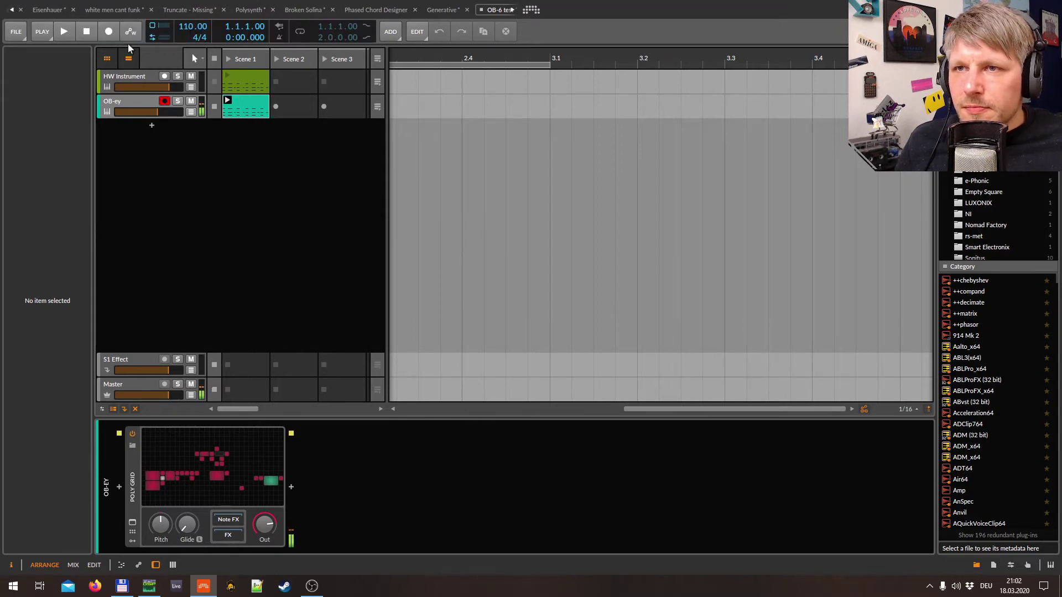
# Compare the HW Instrument and OB-ey tracks, and view the OB-ey grid patch around its cutoff and low-pass modules.
pyautogui.click(134, 76)
pyautogui.click(134, 101)
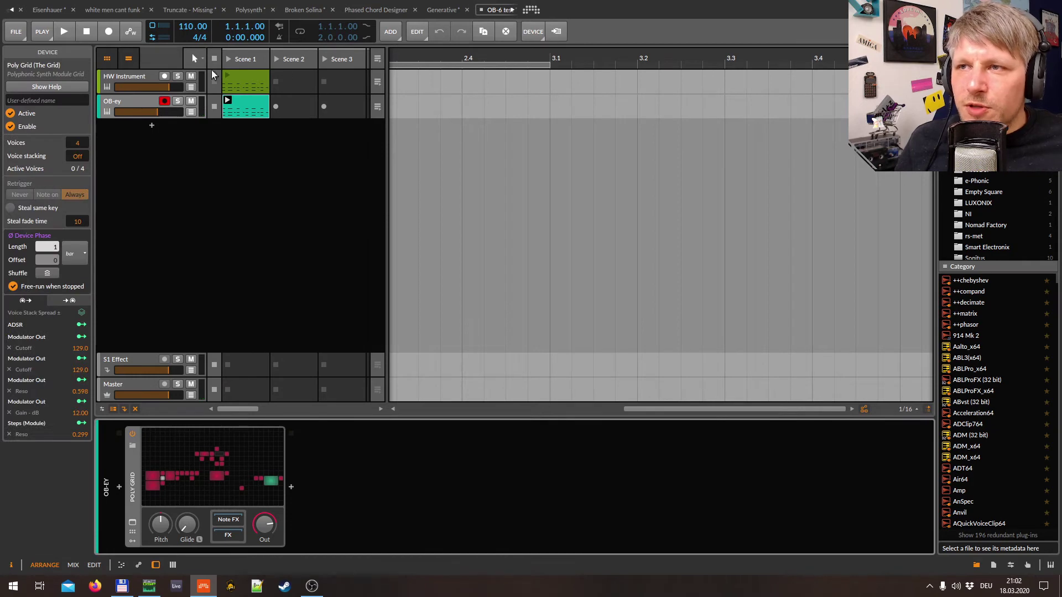
pyautogui.click(148, 76)
pyautogui.click(143, 101)
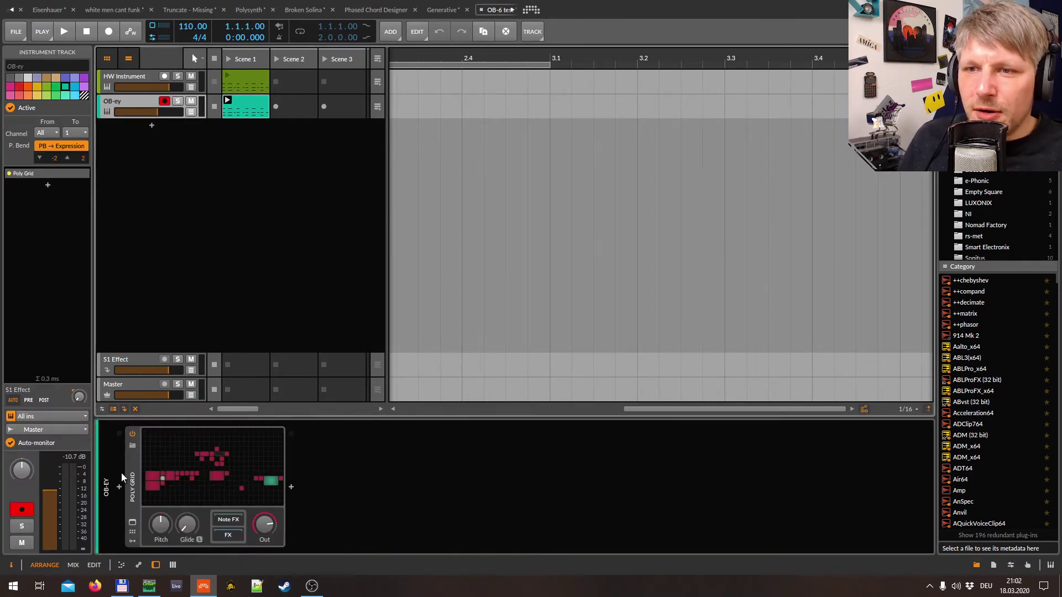
pyautogui.click(187, 466)
pyautogui.moveTo(275, 480); pyautogui.dragTo(253, 478)
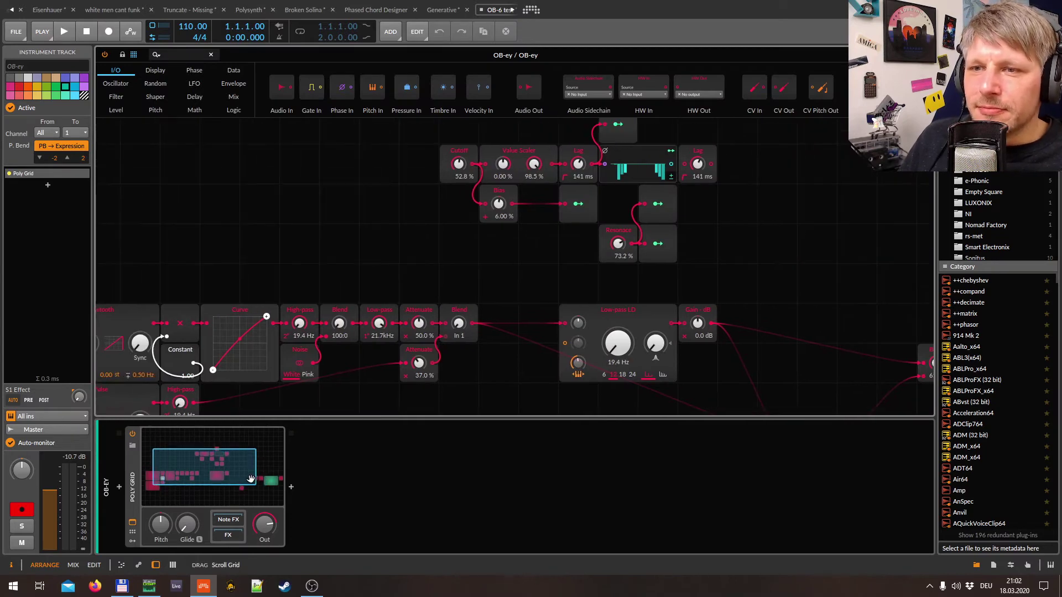
# Close the OB-6 test project and activate the audio engine for the Generative project.
pyautogui.click(516, 10)
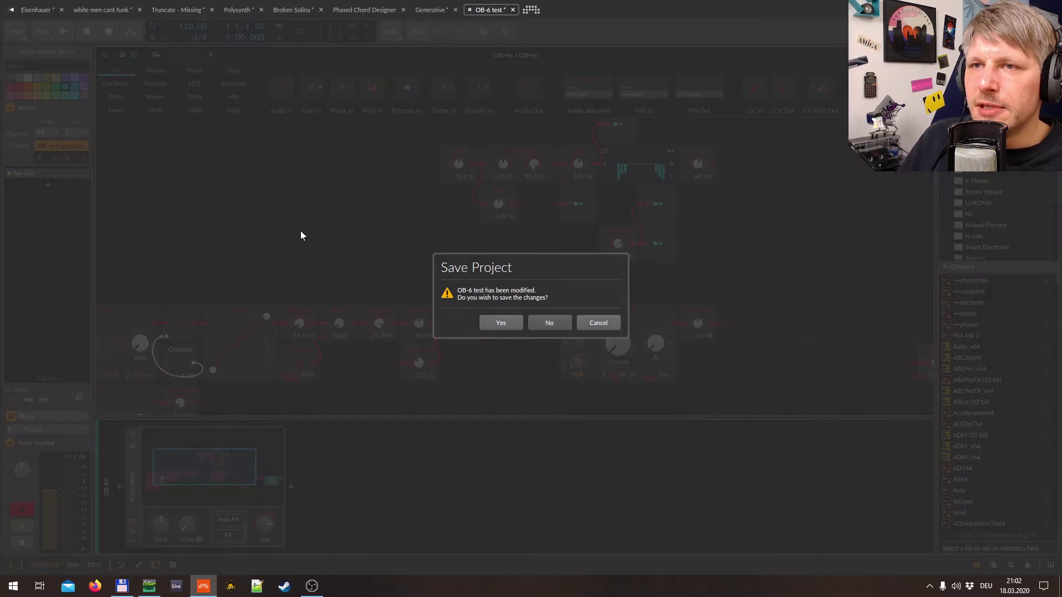
pyautogui.click(518, 320)
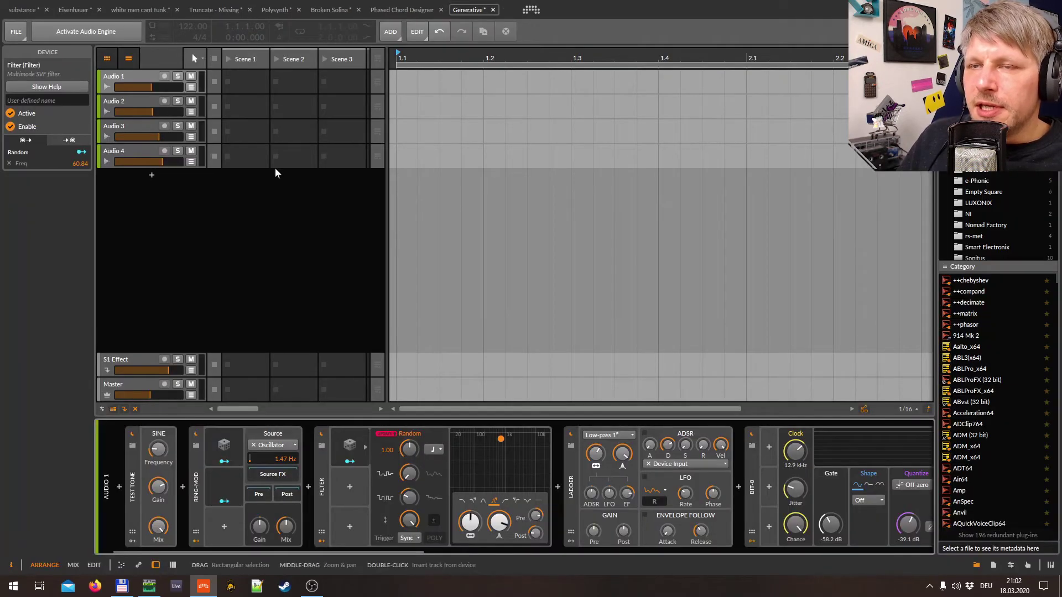
pyautogui.click(110, 38)
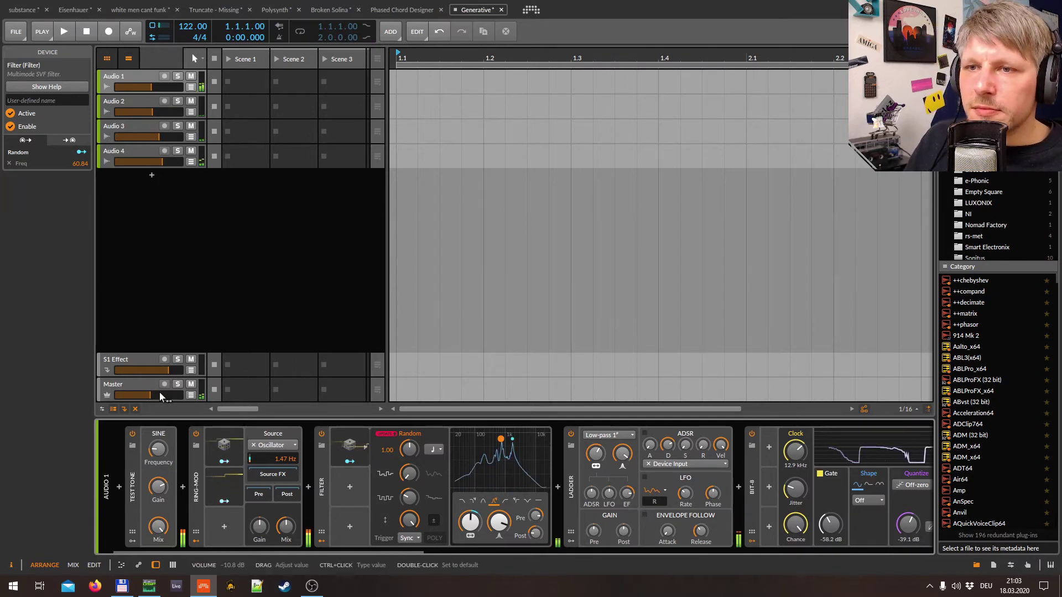
# Lower the Generative project's master volume to −16.4 dB and slightly further, then close the project without saving.
pyautogui.moveTo(145, 395); pyautogui.dragTo(138, 395)
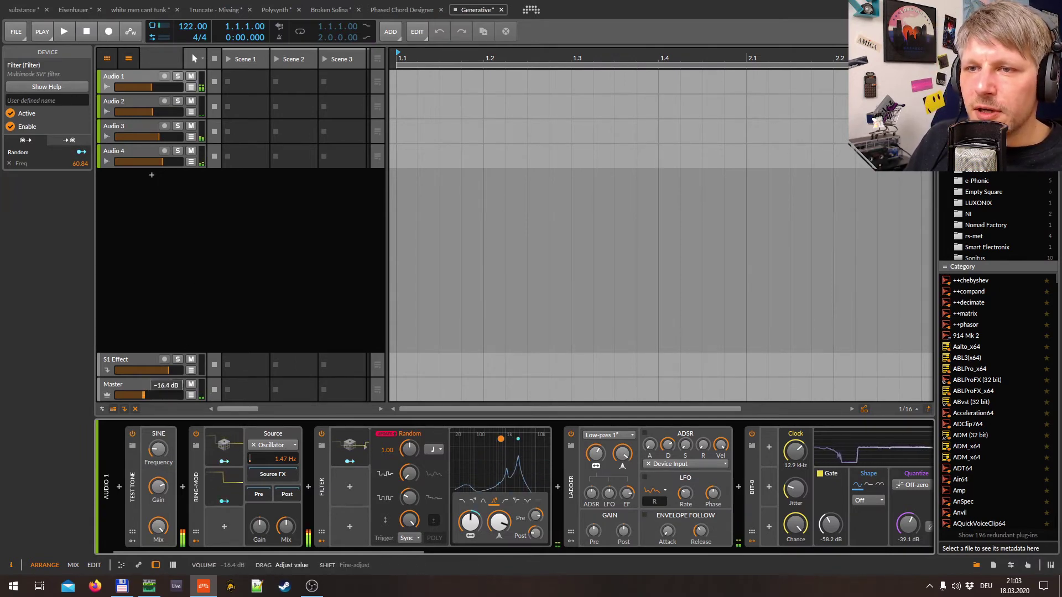
pyautogui.click(175, 299)
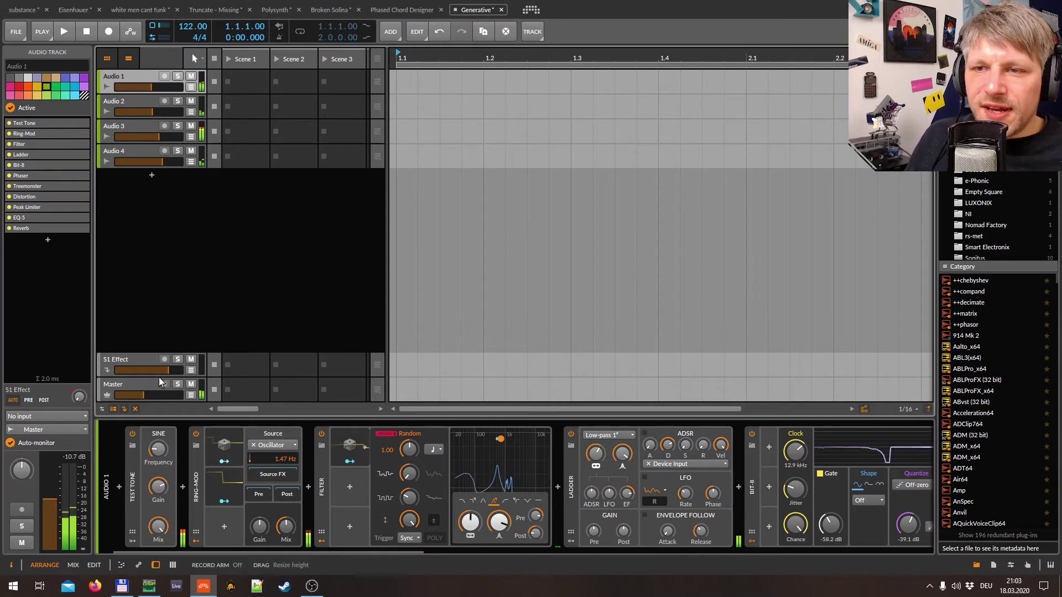
pyautogui.moveTo(144, 394); pyautogui.dragTo(140, 394)
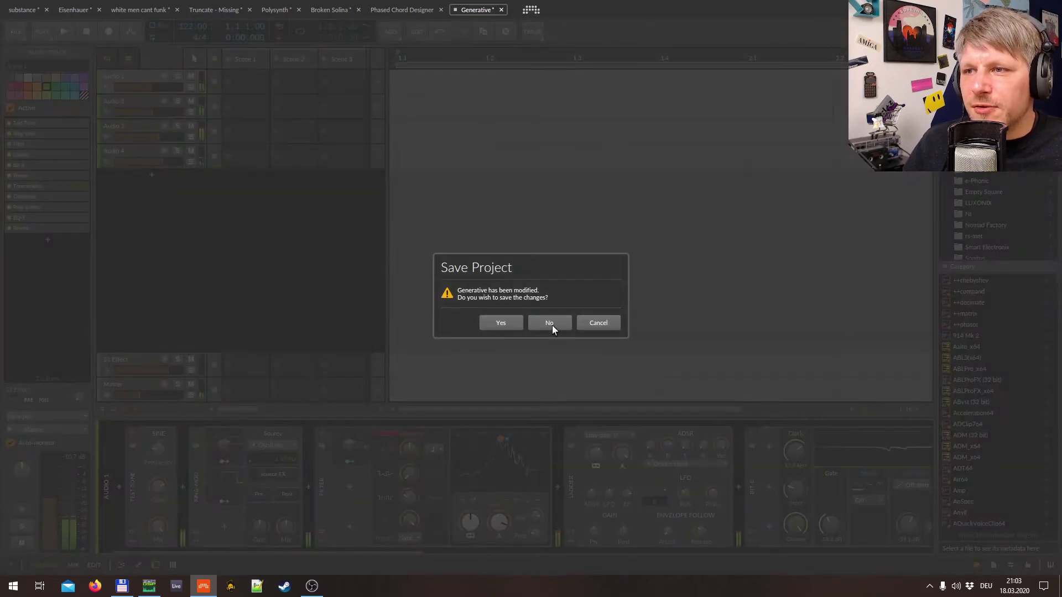
pyautogui.click(551, 324)
# Switch to the Phased Chord Designer project, close its grid editor and launch the Phased Chorder clip in Scene 1.
pyautogui.click(420, 11)
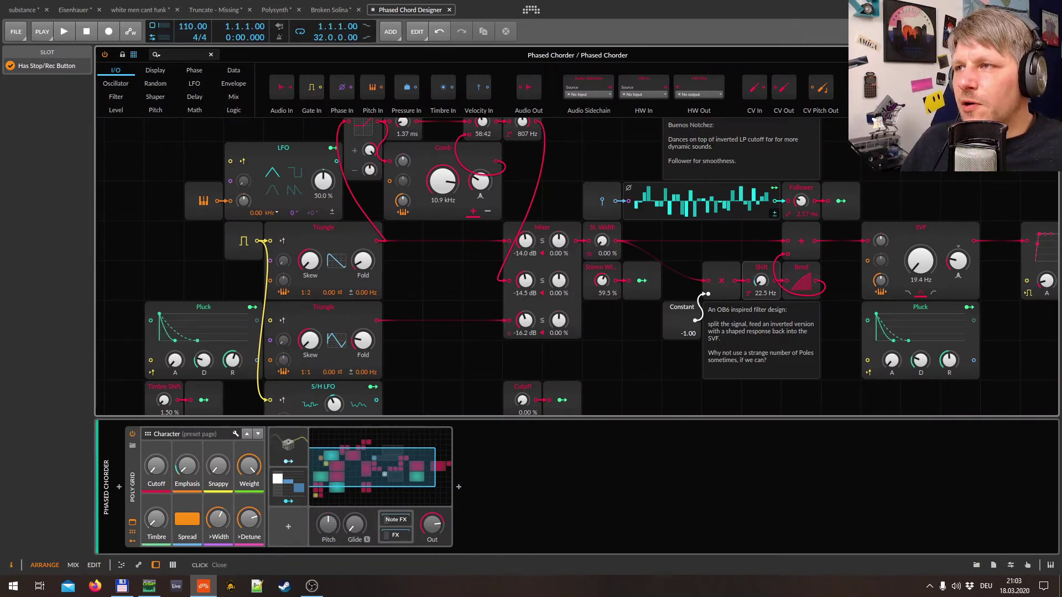
pyautogui.click(211, 54)
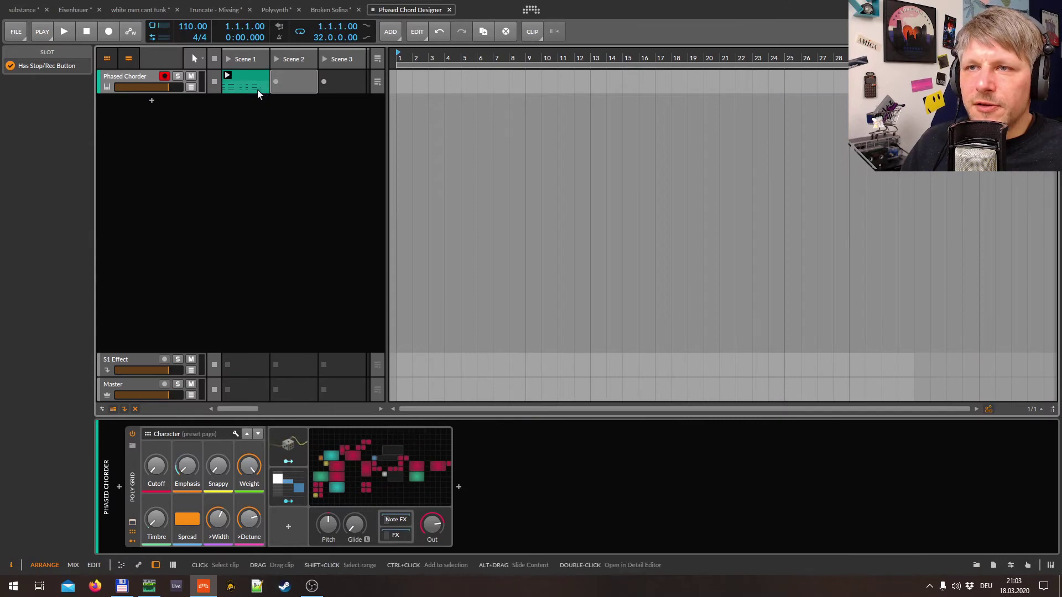
pyautogui.click(227, 75)
pyautogui.click(141, 83)
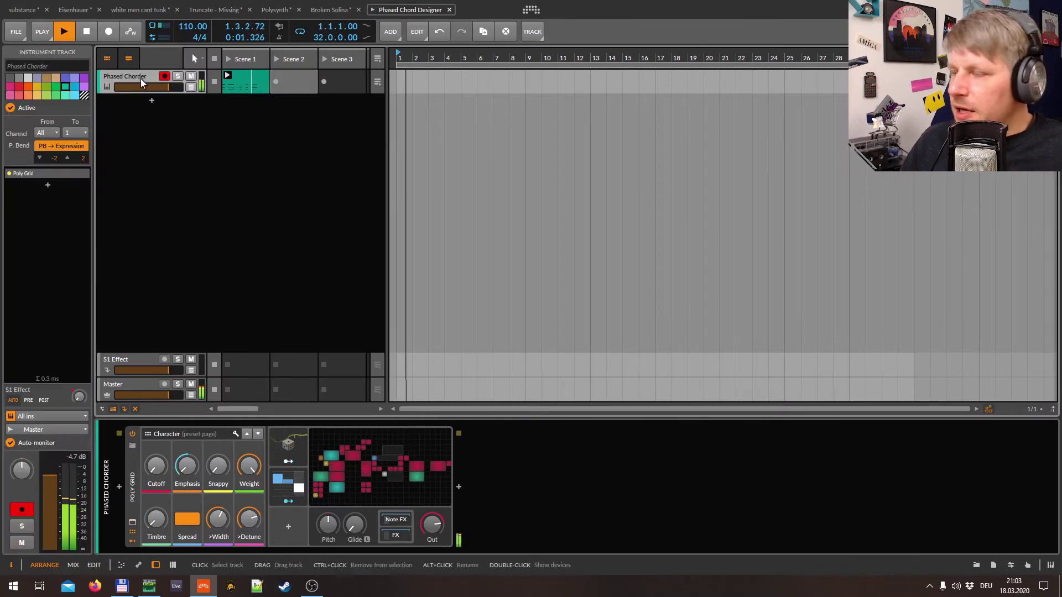
# Select the Phased Chorder's Poly Grid device and open its grid patch to view the oscillator, comb and mixer modules.
pyautogui.click(135, 469)
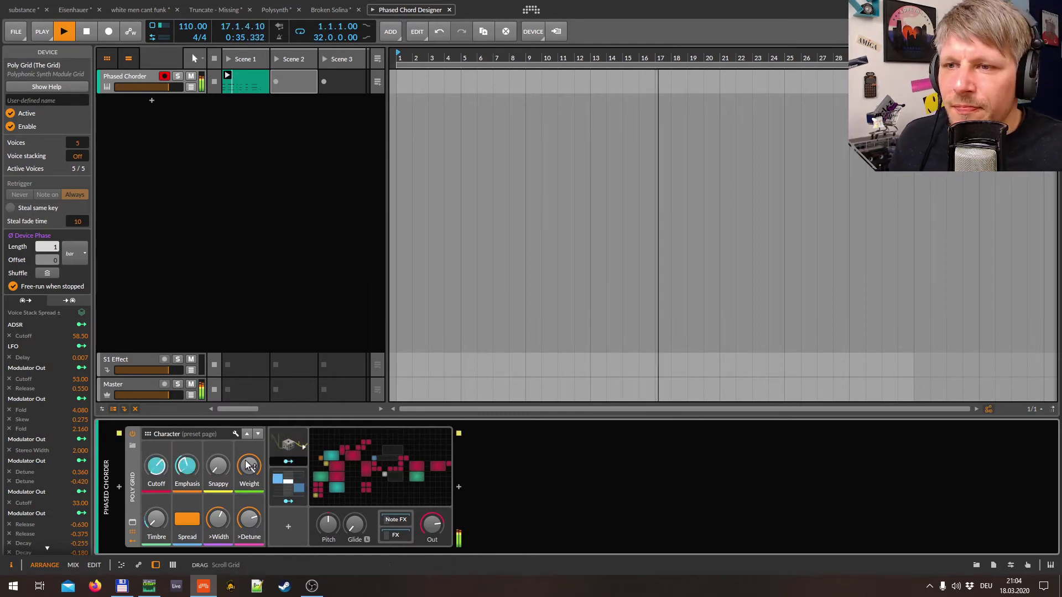
pyautogui.moveTo(161, 464)
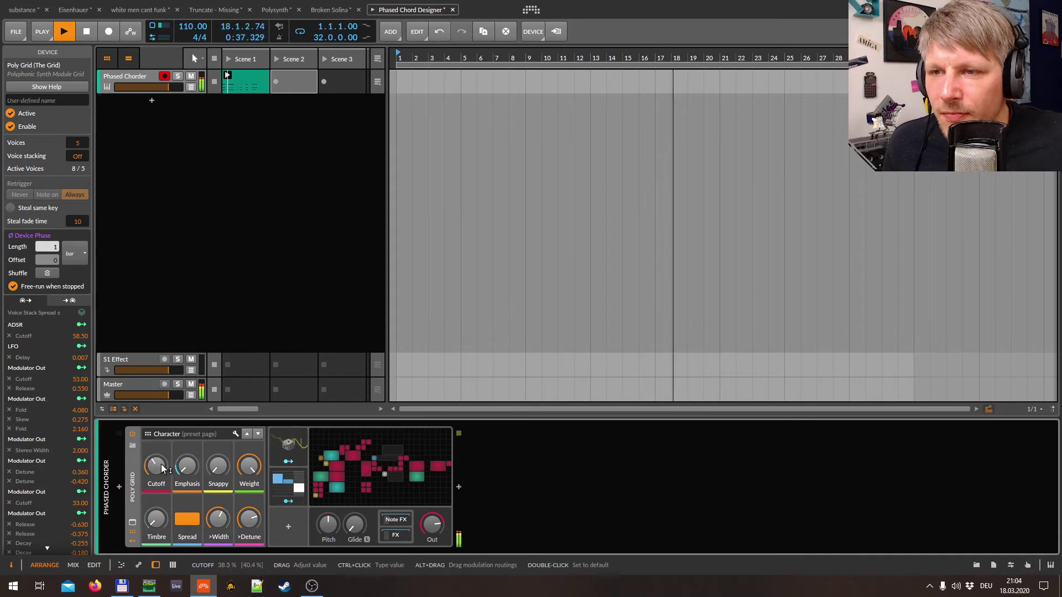
pyautogui.click(375, 479)
pyautogui.moveTo(375, 479); pyautogui.dragTo(362, 469)
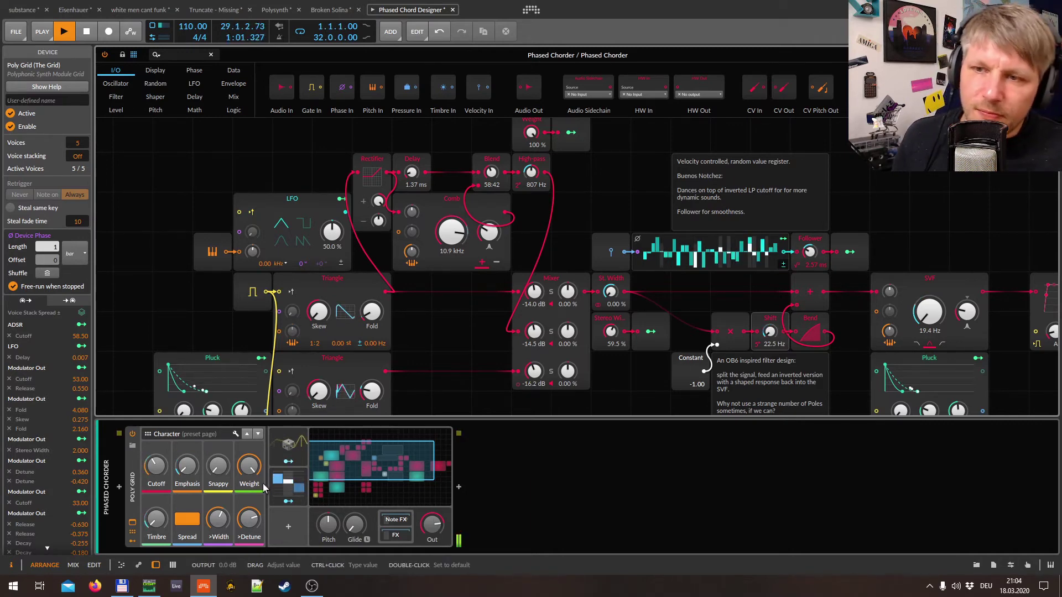
# Adjust the Emphasis macro, set Timbre to about 79 % and Cutoff to about 51 %, and show the Logistics preset page.
pyautogui.moveTo(187, 466); pyautogui.dragTo(178, 508)
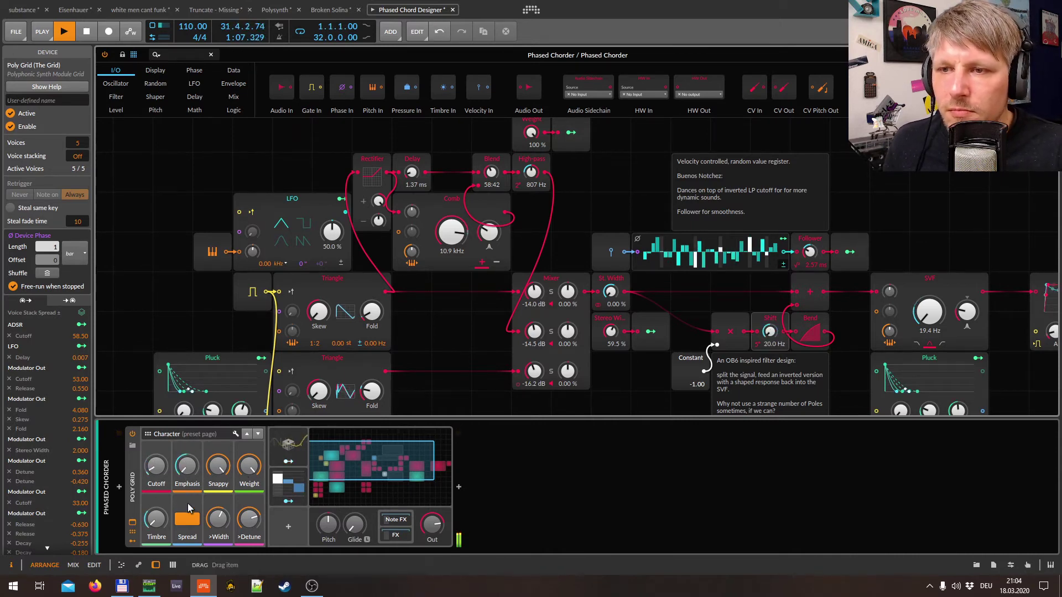
pyautogui.moveTo(156, 519); pyautogui.dragTo(156, 516)
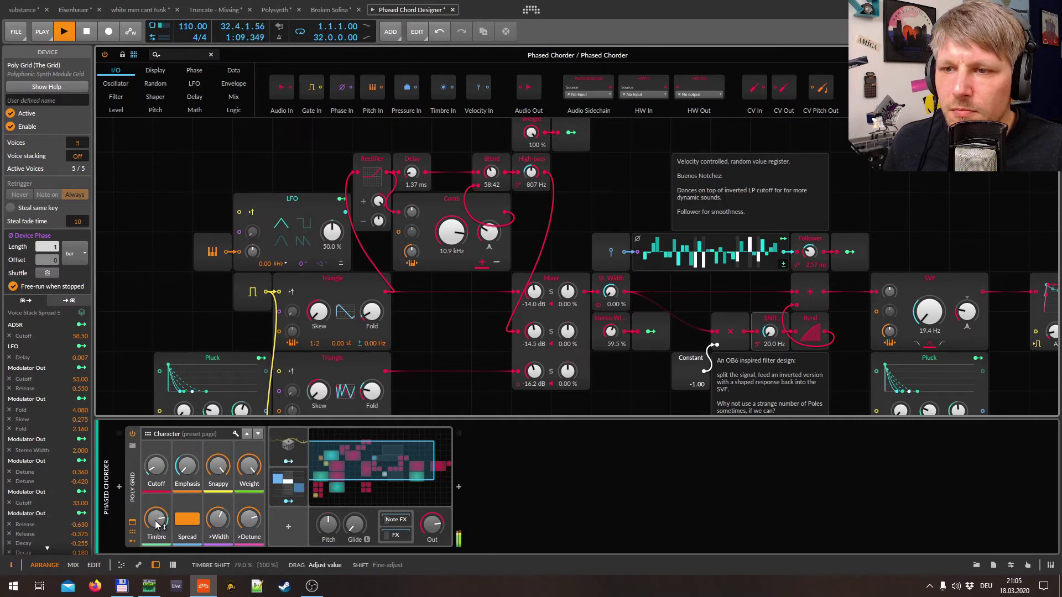
pyautogui.moveTo(156, 466); pyautogui.dragTo(156, 466)
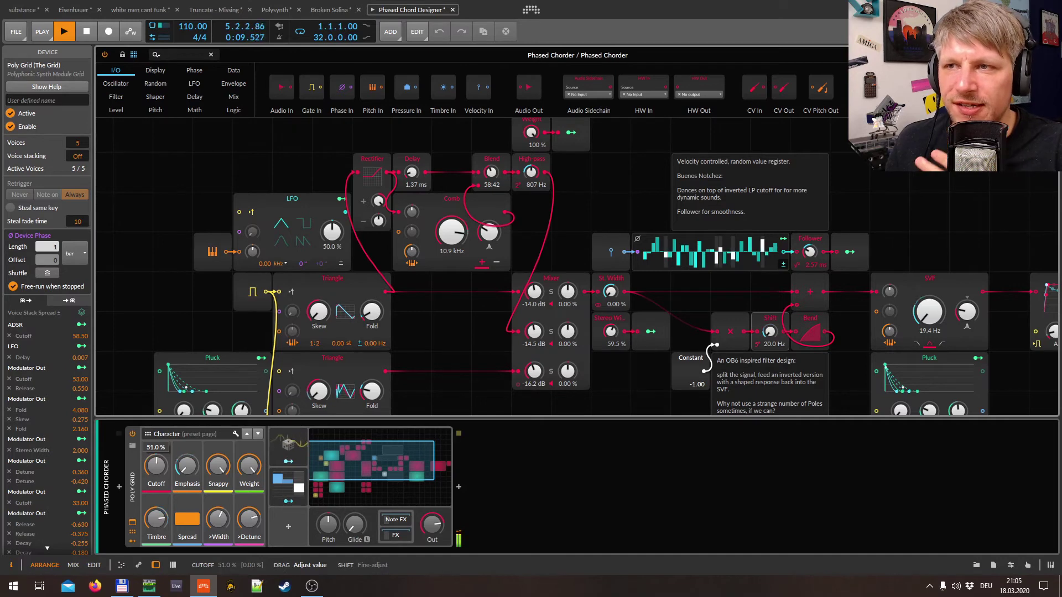
pyautogui.moveTo(156, 467); pyautogui.dragTo(156, 474)
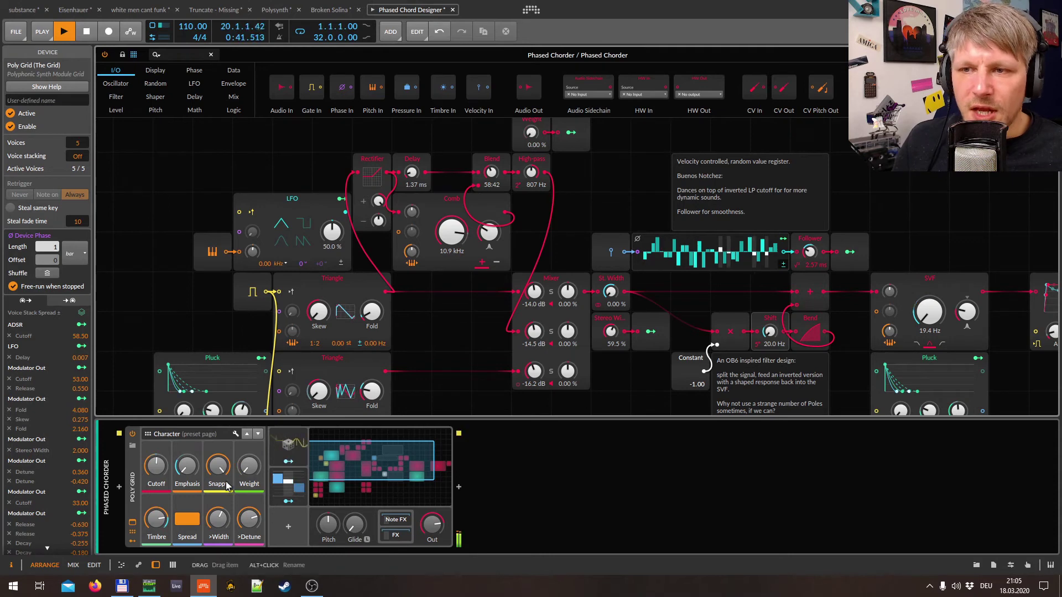
pyautogui.click(257, 434)
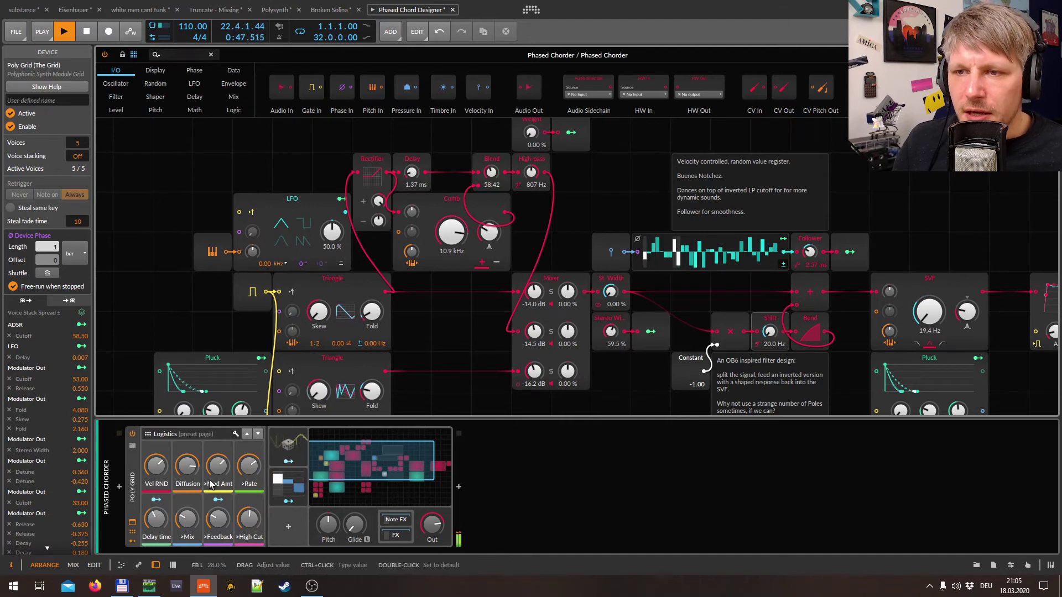
# Adjust the Diffusion, Delay time and Feedback macros, set Mix to about 29.5 %, and close the grid editor.
pyautogui.click(186, 519)
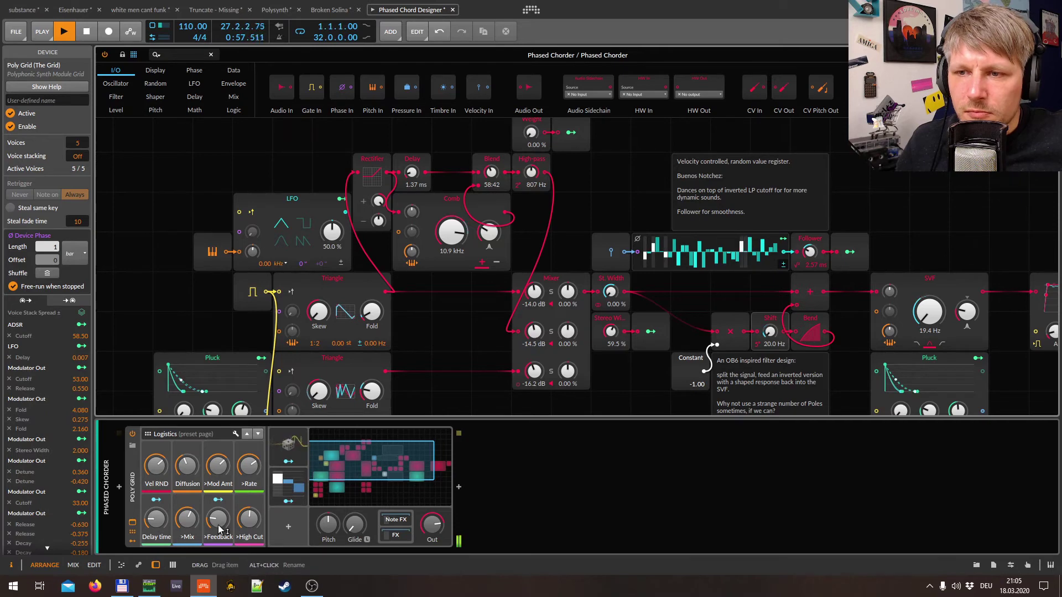
pyautogui.moveTo(176, 537); pyautogui.dragTo(156, 517)
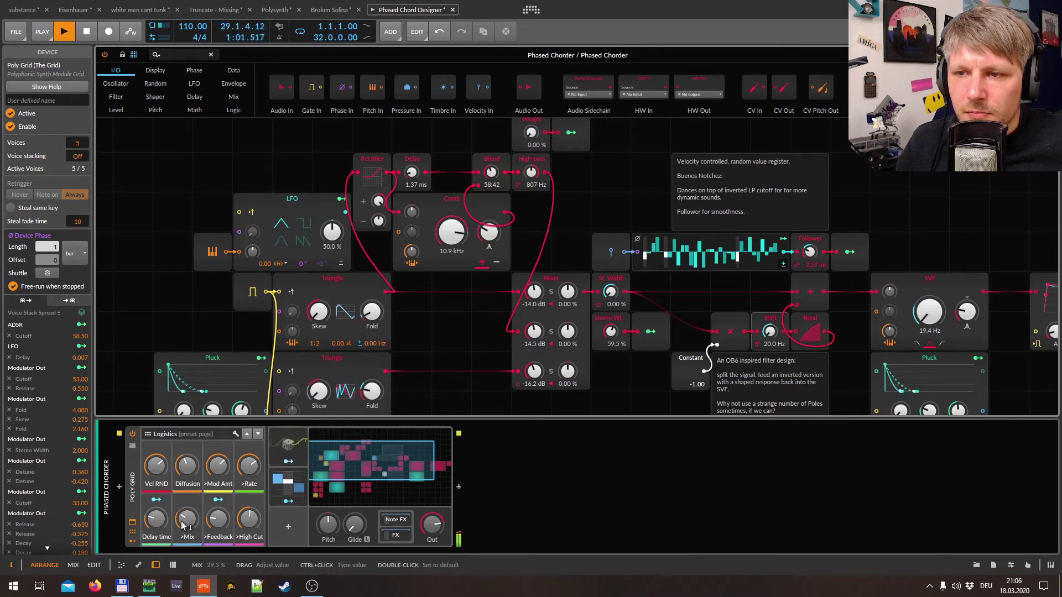
pyautogui.click(211, 54)
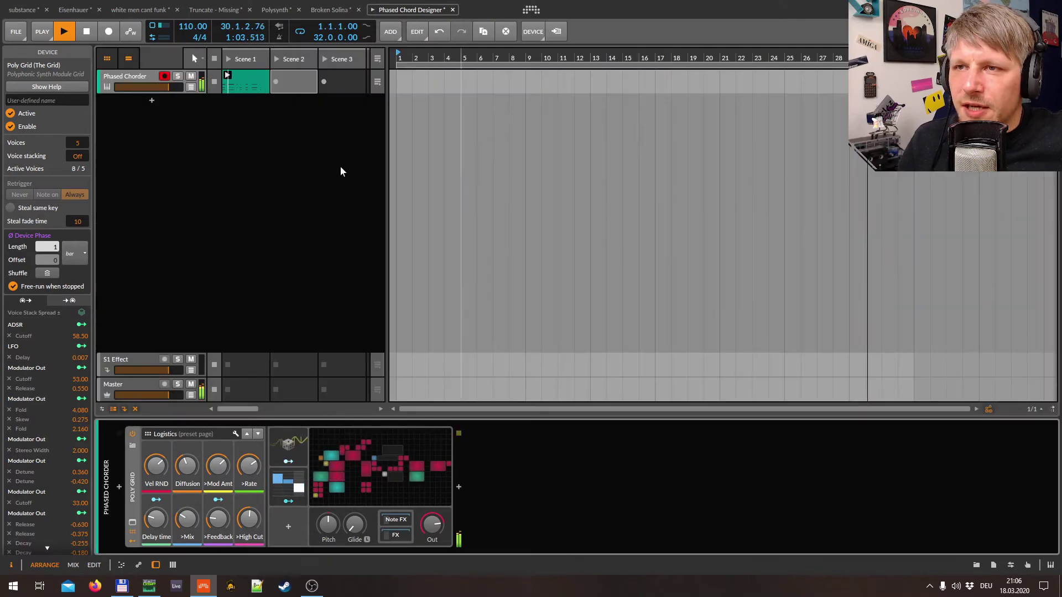
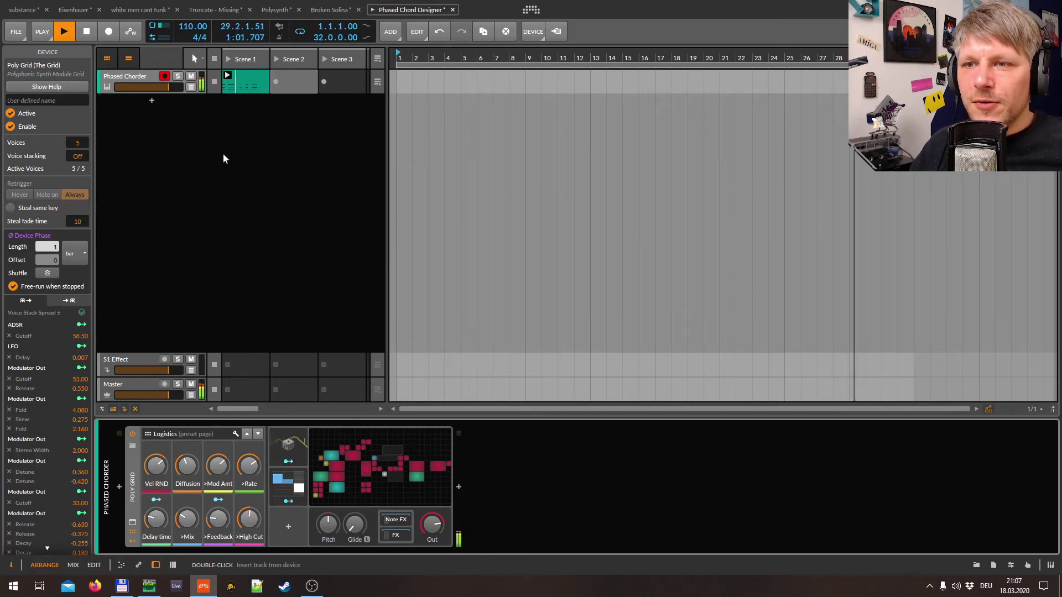
# Open the Poly Grid patch, view the help page of the Stereo Width value module, and close the help.
pyautogui.click(342, 496)
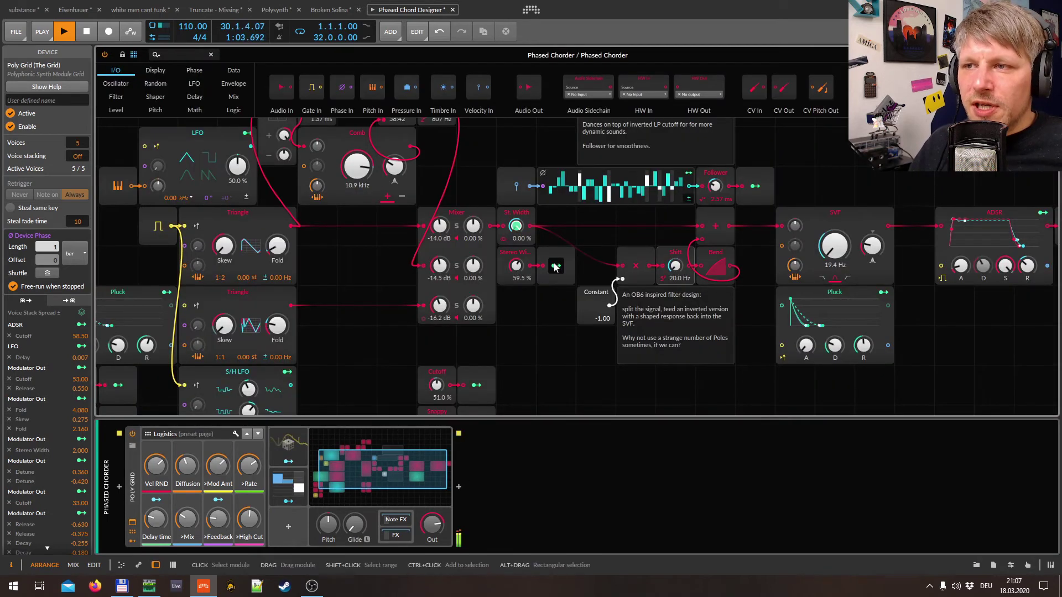
pyautogui.click(509, 254)
pyautogui.press('F1')
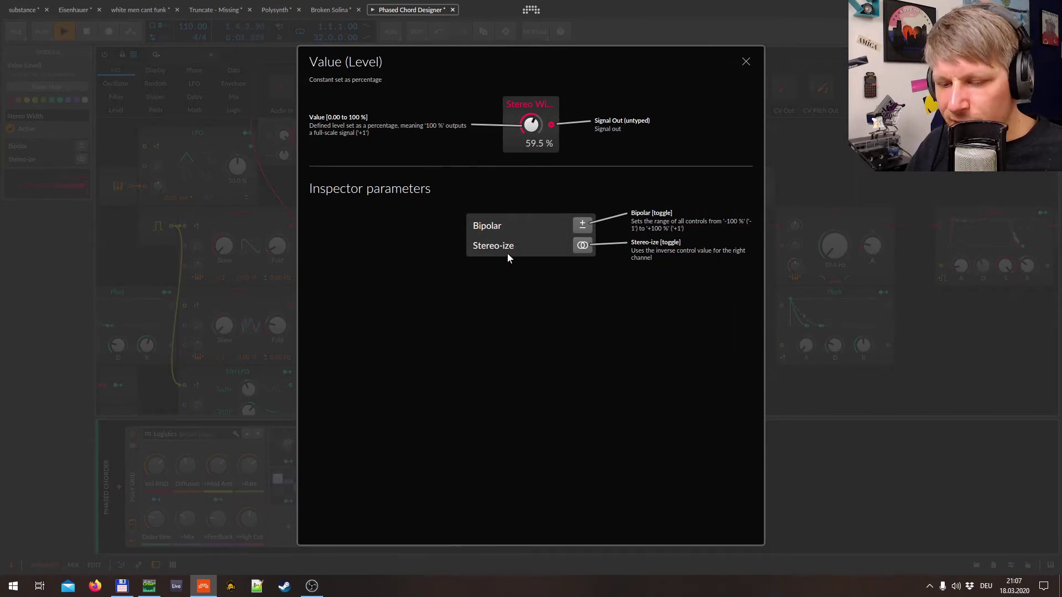
pyautogui.press('F1')
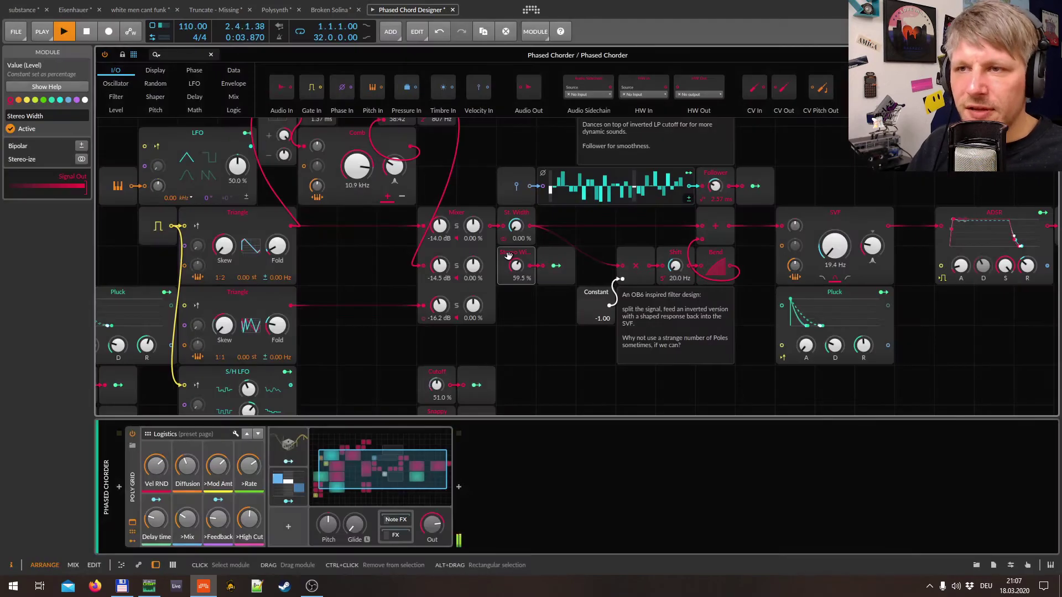
# View the help page of the Poly Grid device, and close both the help and the grid editor.
pyautogui.click(138, 477)
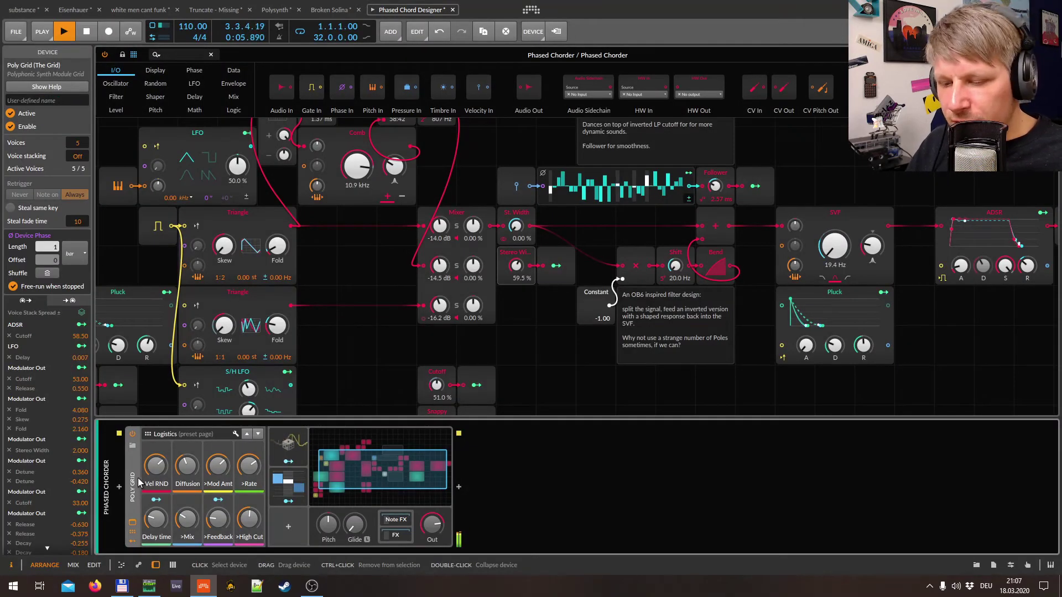
pyautogui.press('F1')
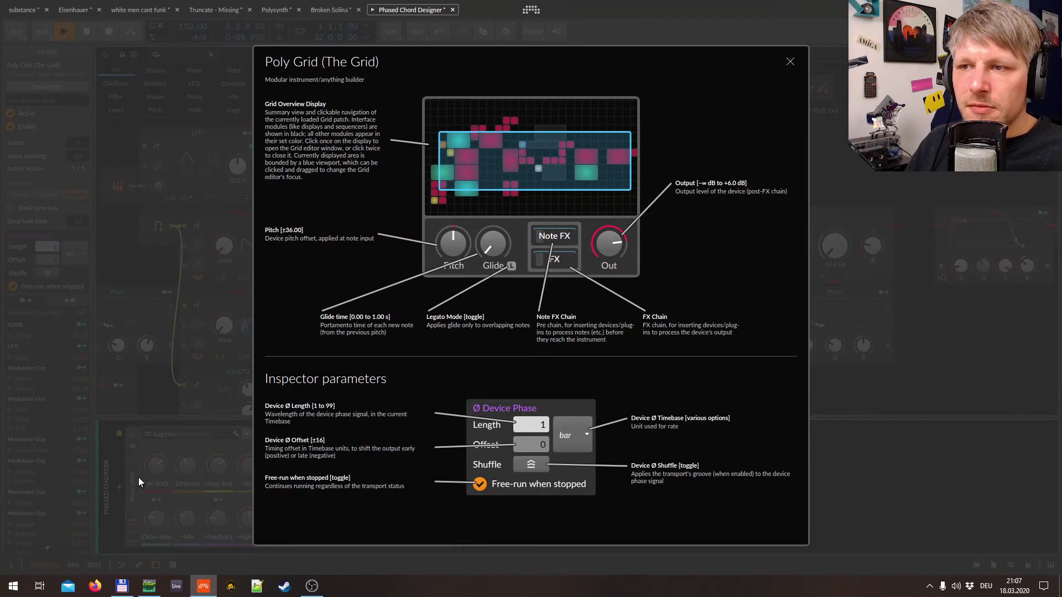
pyautogui.click(576, 247)
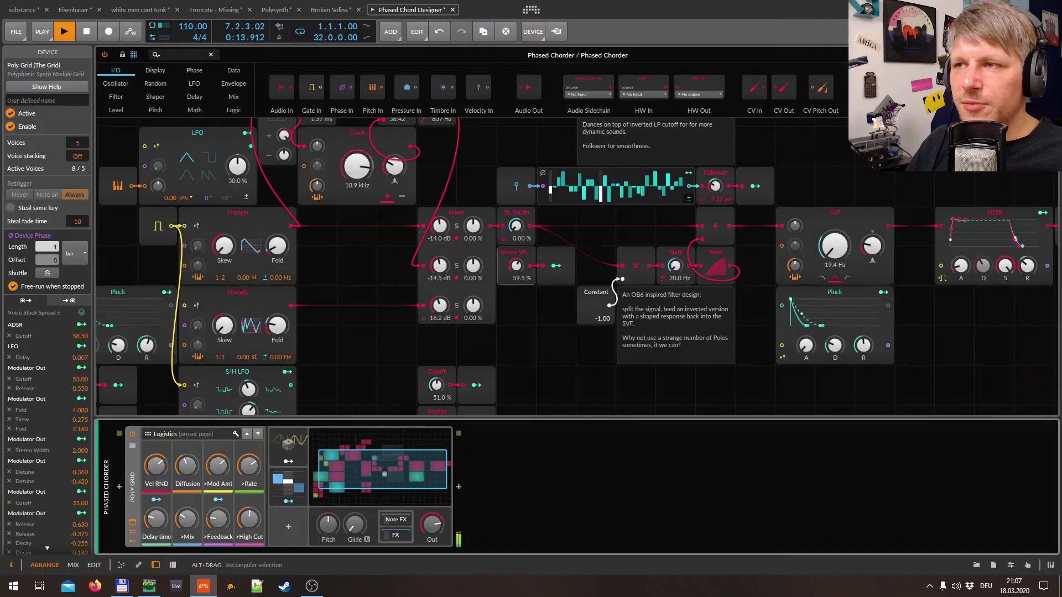
pyautogui.click(275, 453)
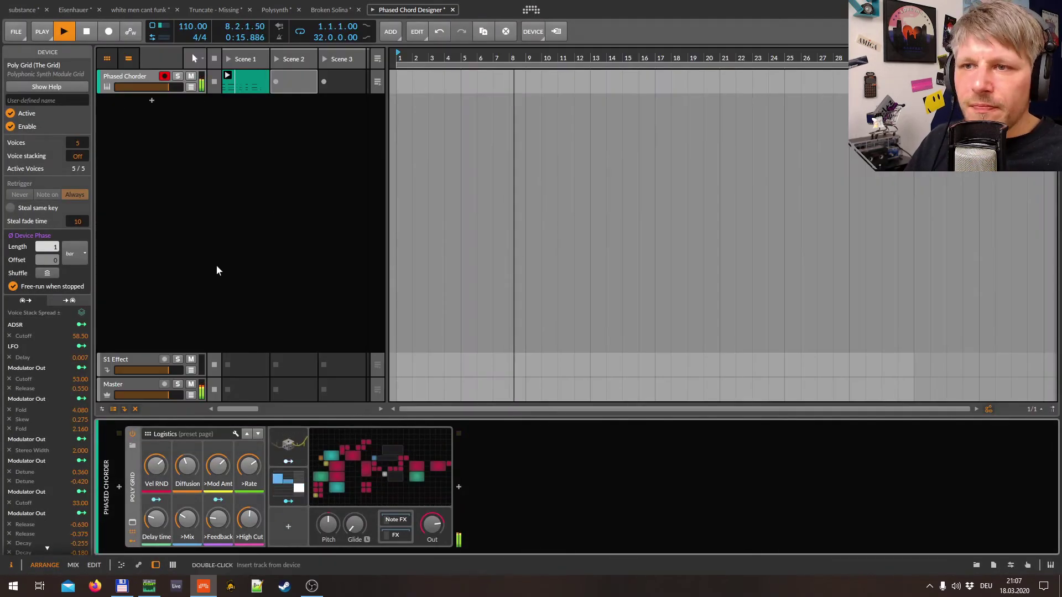
# Show the Character preset page, lower the Timbre macro, and view the project in the mix and edit layouts.
pyautogui.click(247, 433)
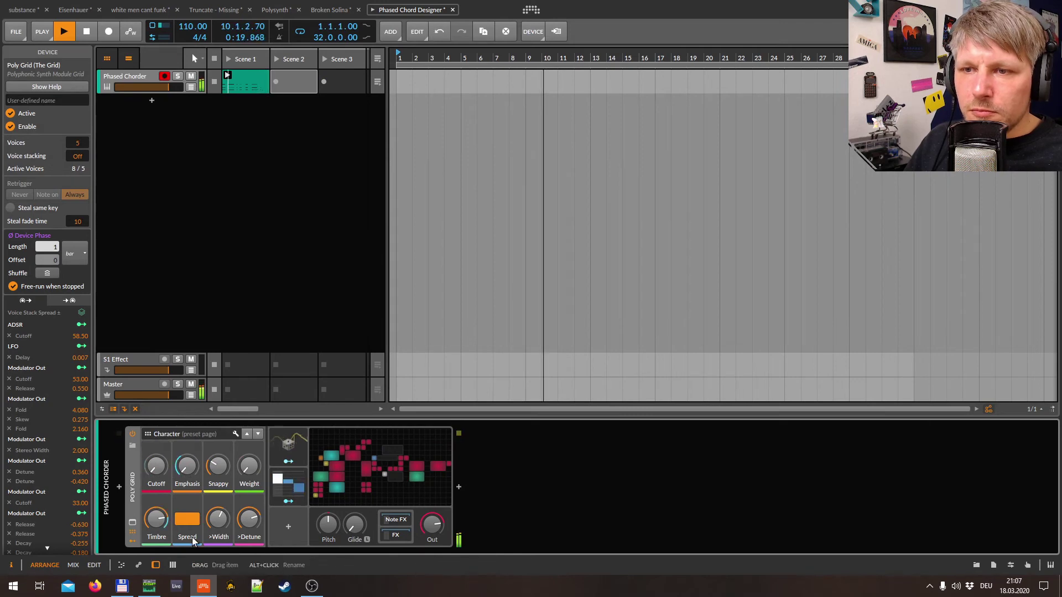
pyautogui.moveTo(156, 519)
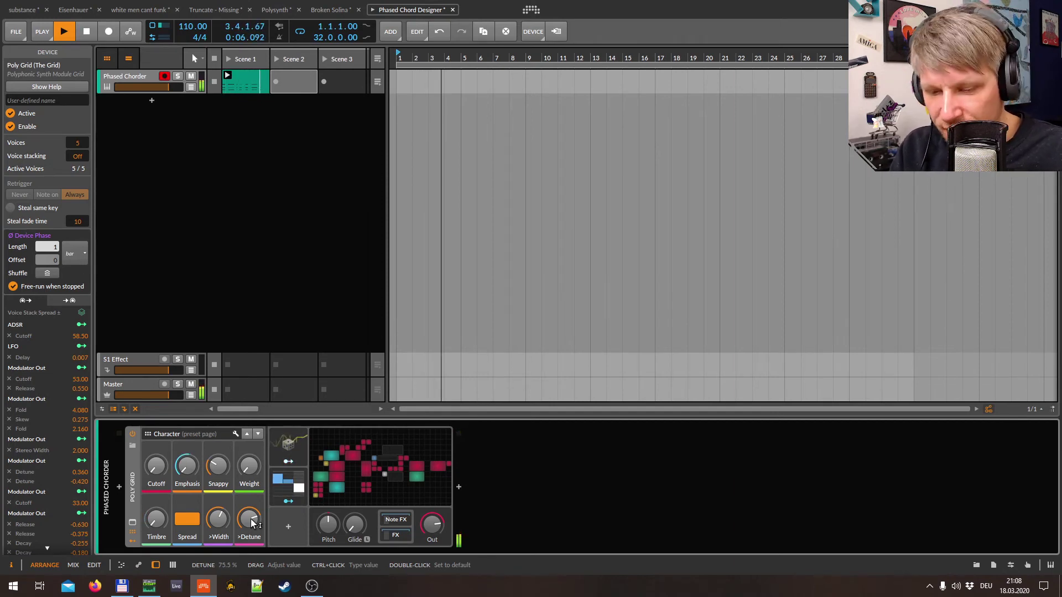
pyautogui.hotkey('alt', '2')
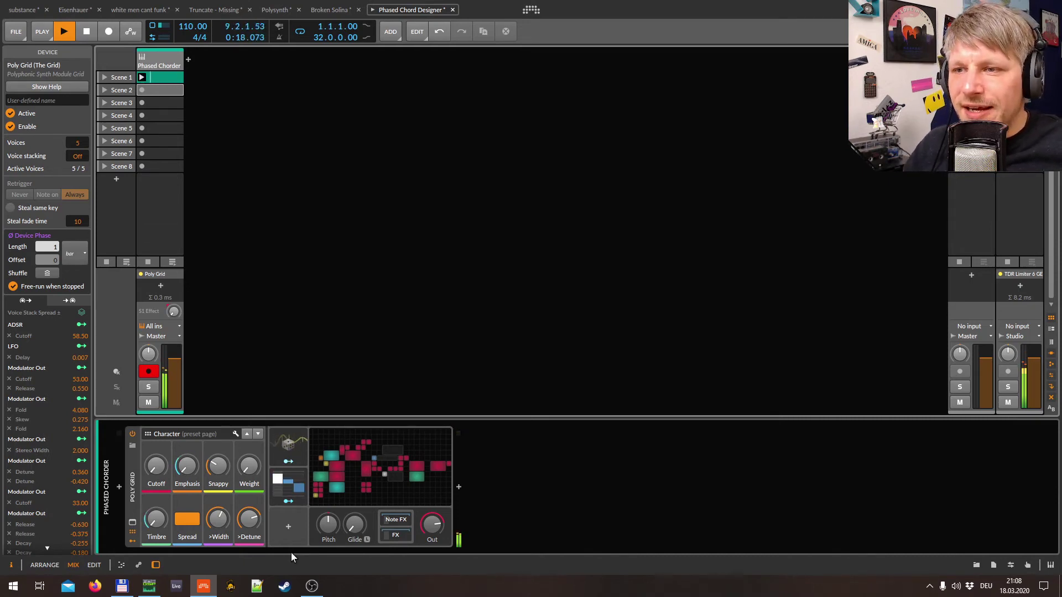
pyautogui.click(101, 565)
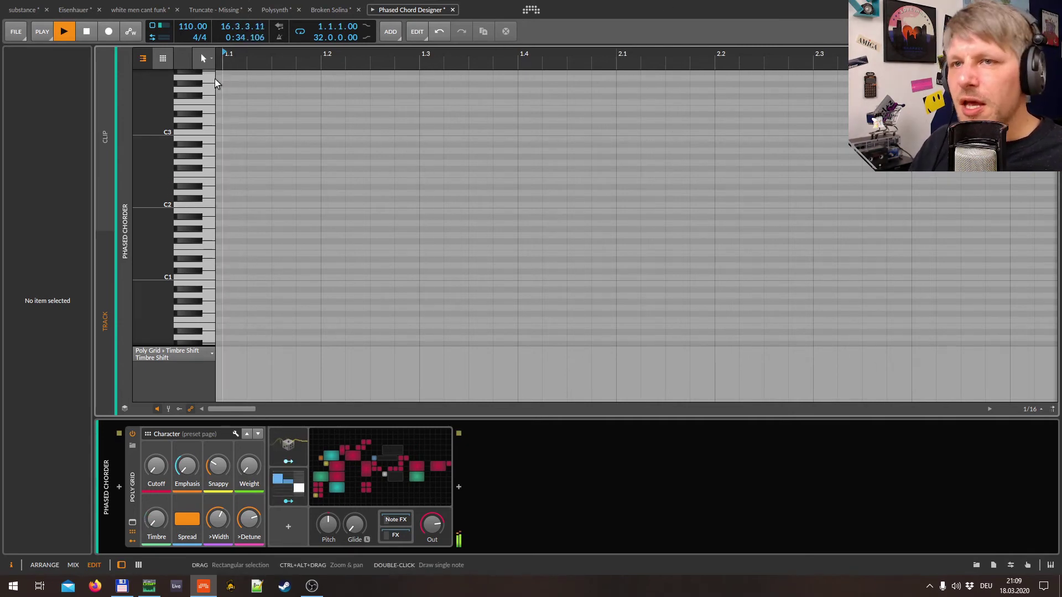
# Switch to the "white men cant funk" project, start playback, and show the arrange layout with an enlarged track area.
pyautogui.click(139, 11)
pyautogui.click(93, 36)
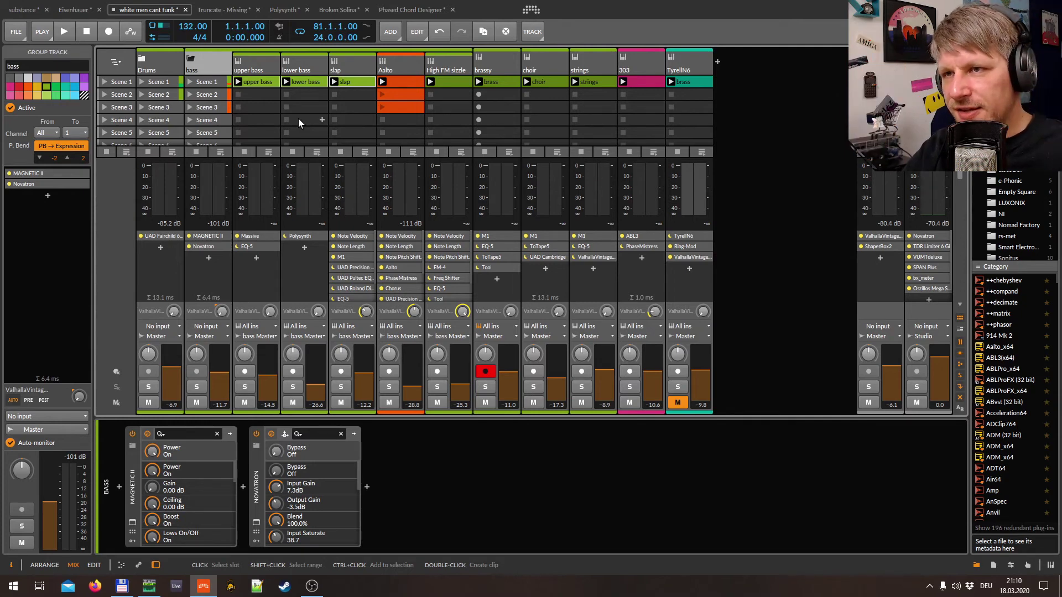
pyautogui.click(64, 31)
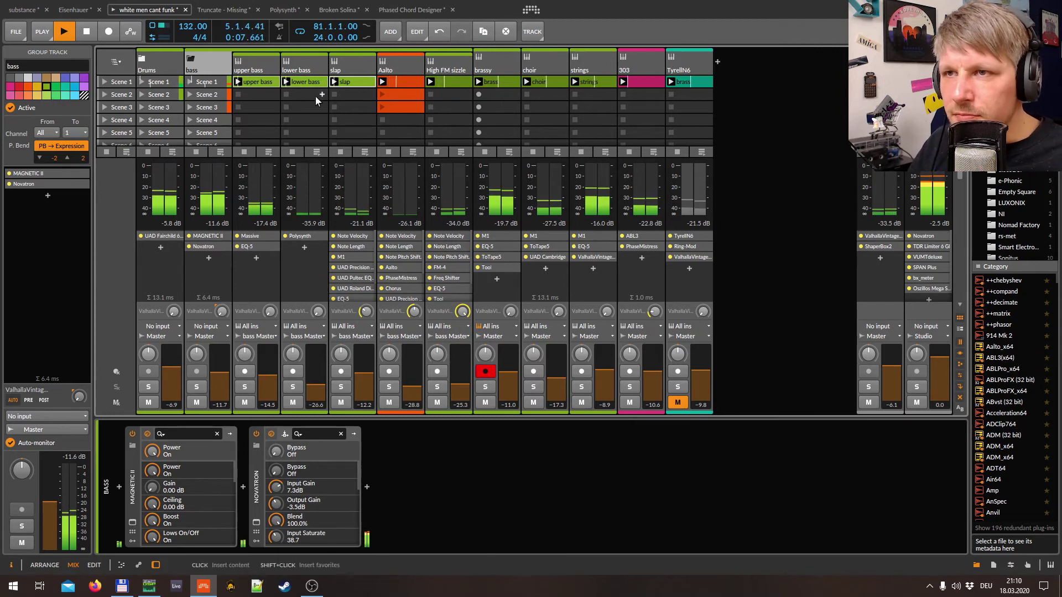
pyautogui.hotkey('alt', '1')
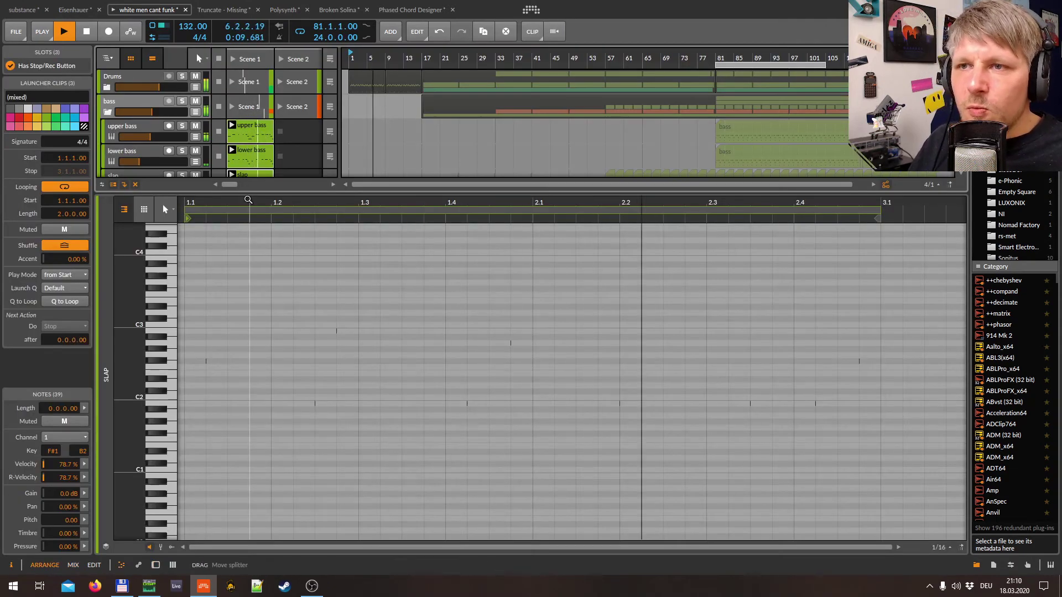
pyautogui.moveTo(193, 192); pyautogui.dragTo(193, 372)
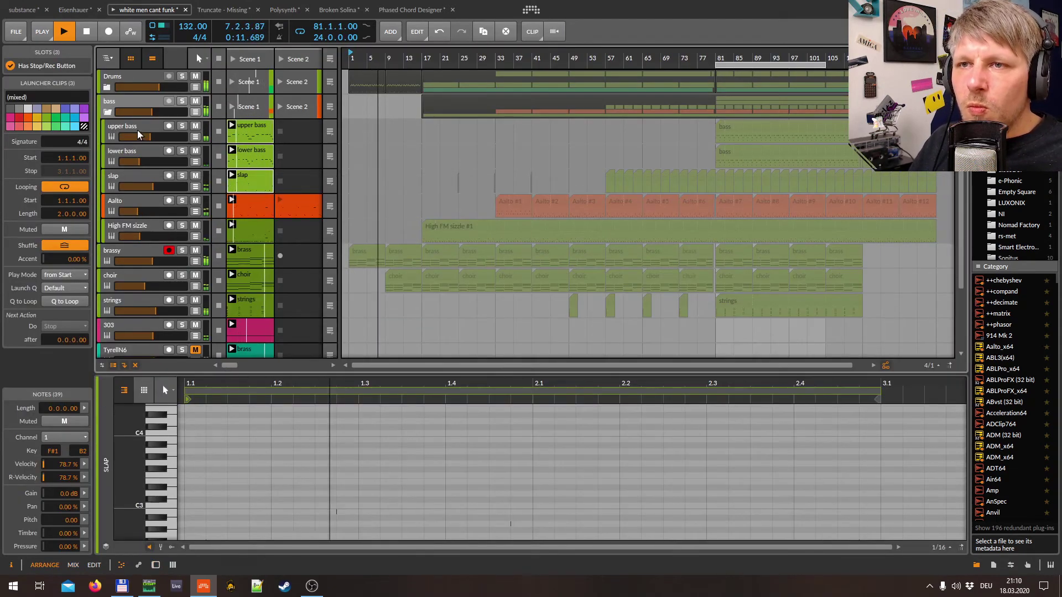
# Select the upper bass, lower bass and slap clips in Scene 1 and show them layered in an enlarged note editor.
pyautogui.click(241, 128)
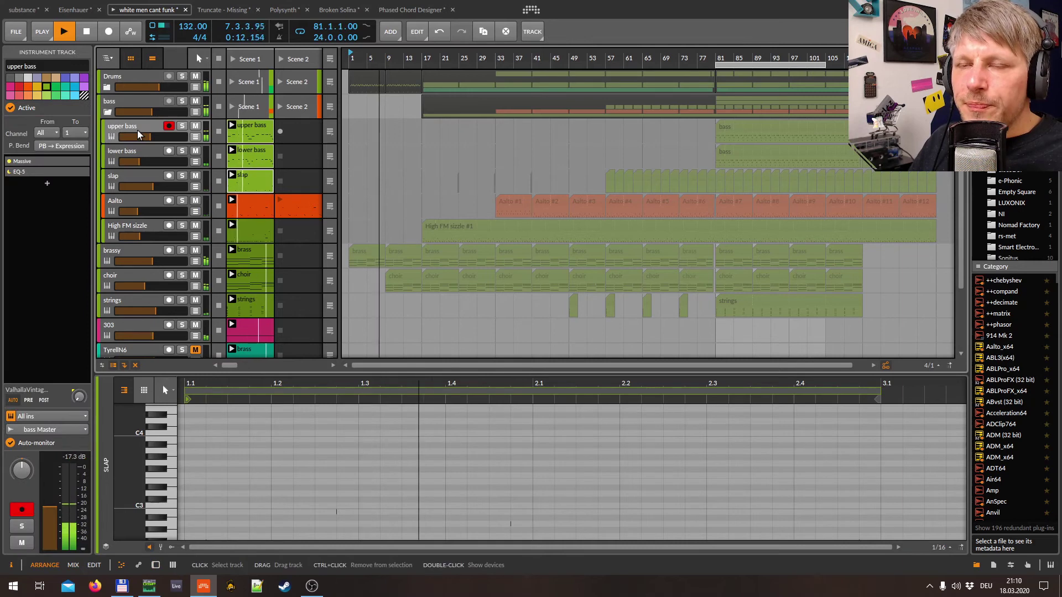
pyautogui.click(249, 125)
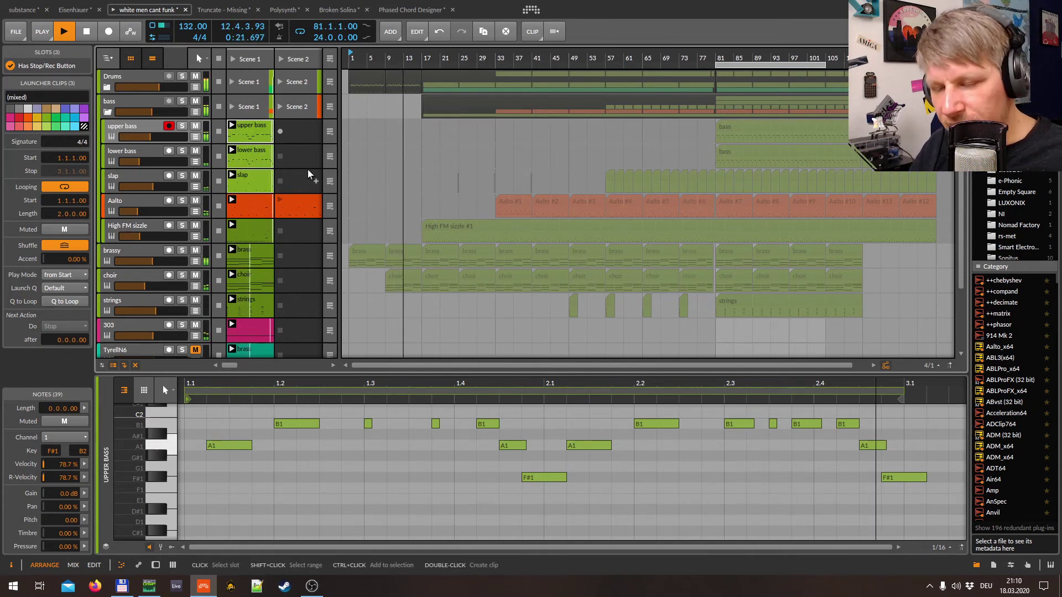
pyautogui.click(253, 135)
pyautogui.keyDown('shift'); pyautogui.click(247, 176); pyautogui.keyUp('shift')
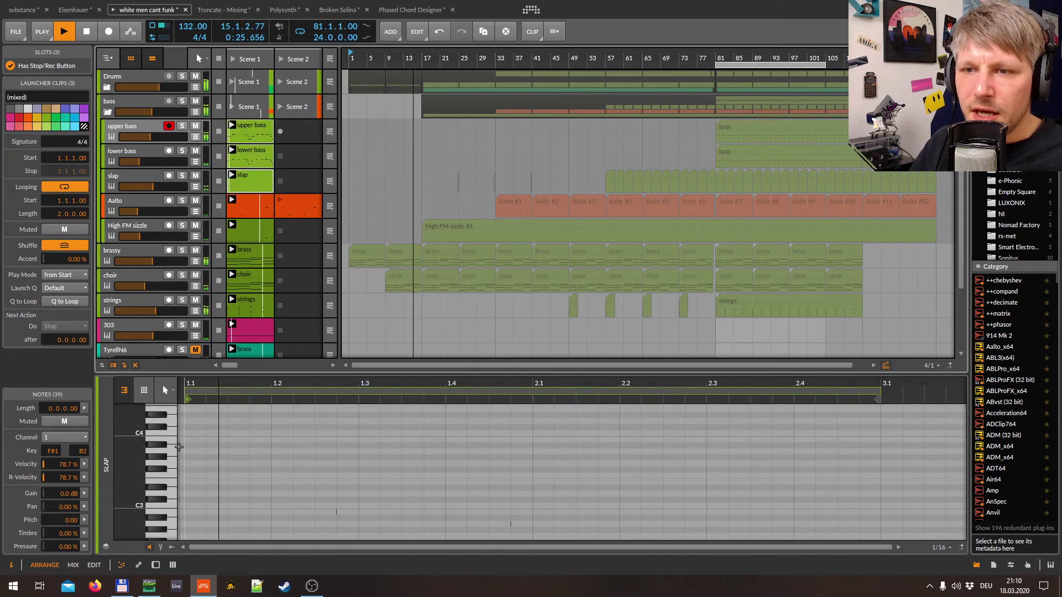
pyautogui.click(105, 547)
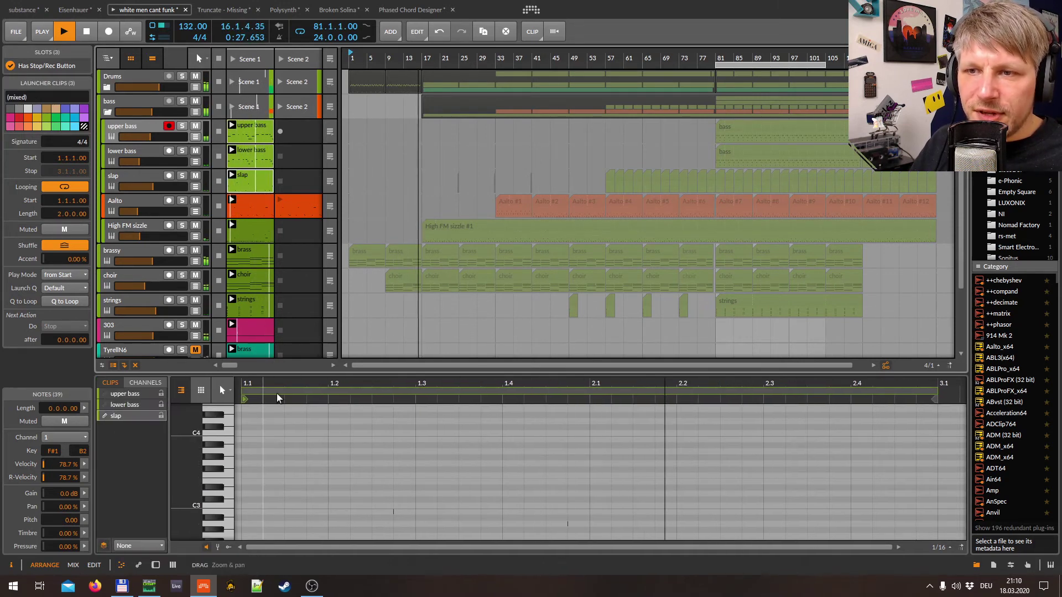
pyautogui.moveTo(310, 375); pyautogui.dragTo(309, 176)
pyautogui.scroll(-3, 325, 344)
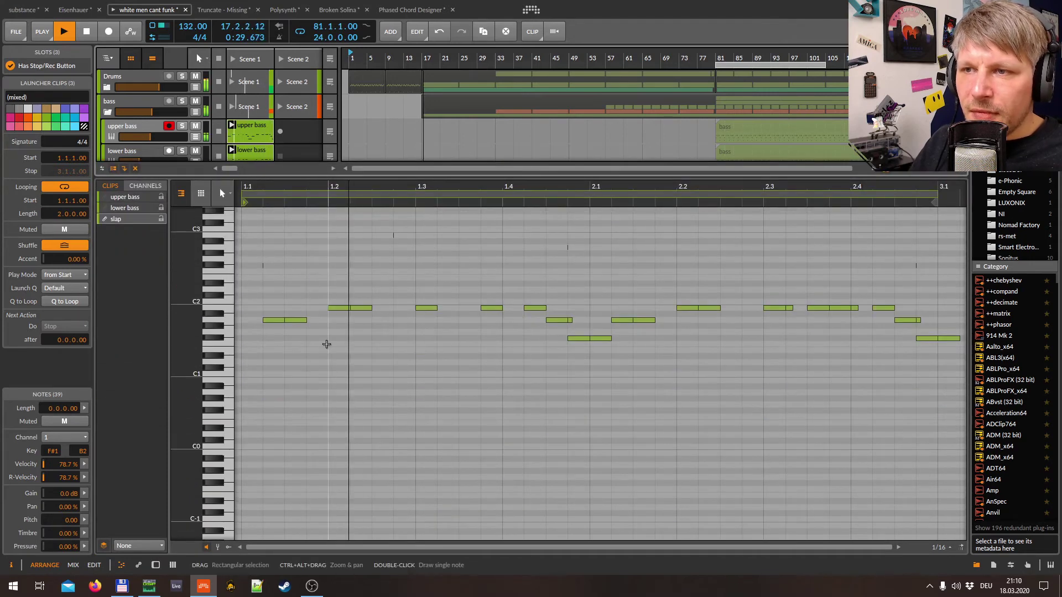
pyautogui.scroll(1, 325, 344)
# Examine the notes of the upper bass, lower bass and slap clips one at a time, with a closer look at slap.
pyautogui.click(264, 136)
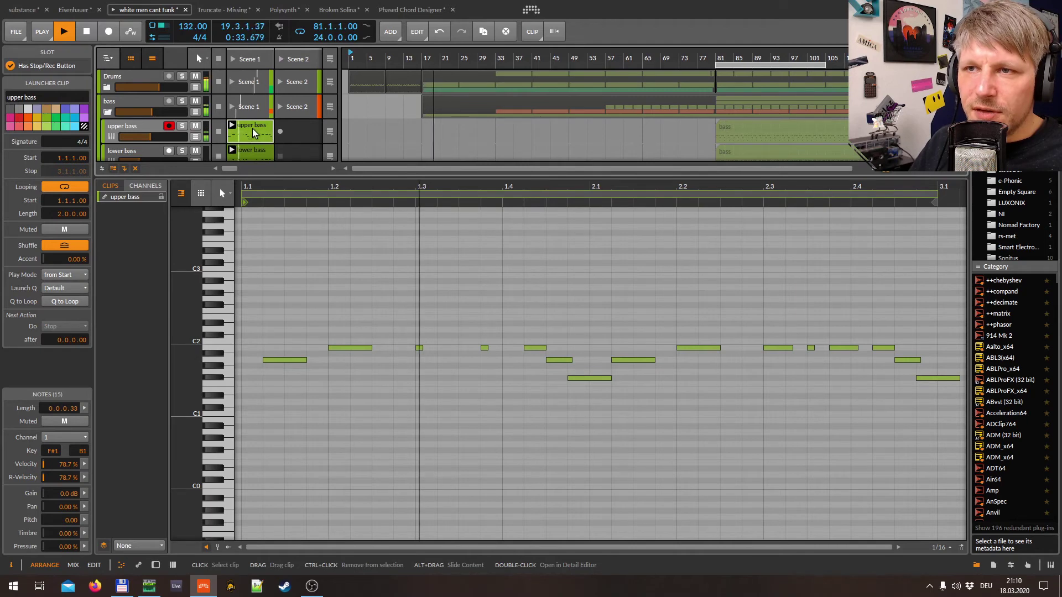
pyautogui.click(246, 156)
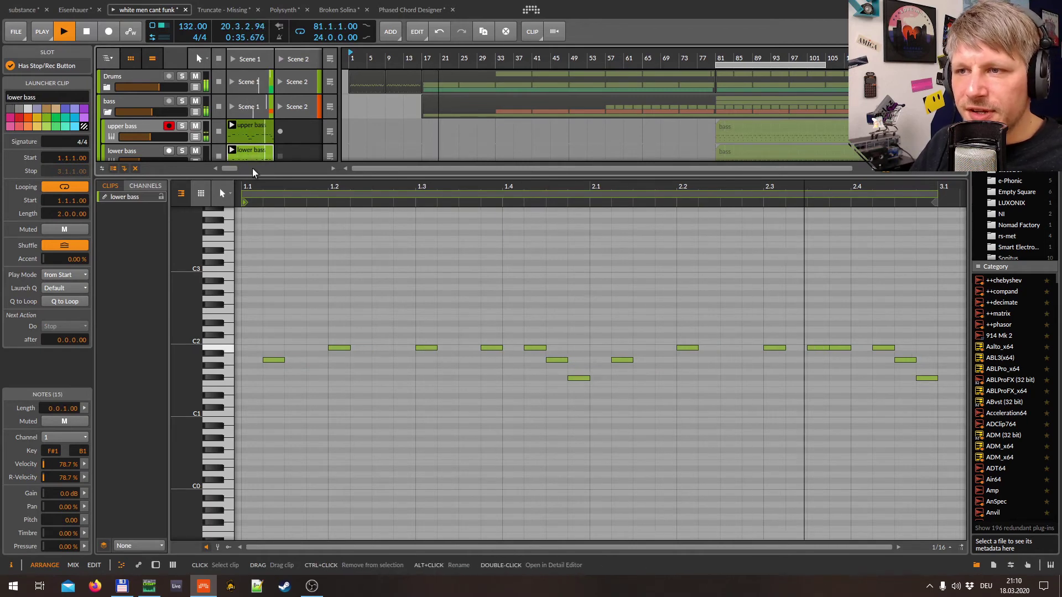
pyautogui.scroll(-1, 248, 138)
pyautogui.click(248, 138)
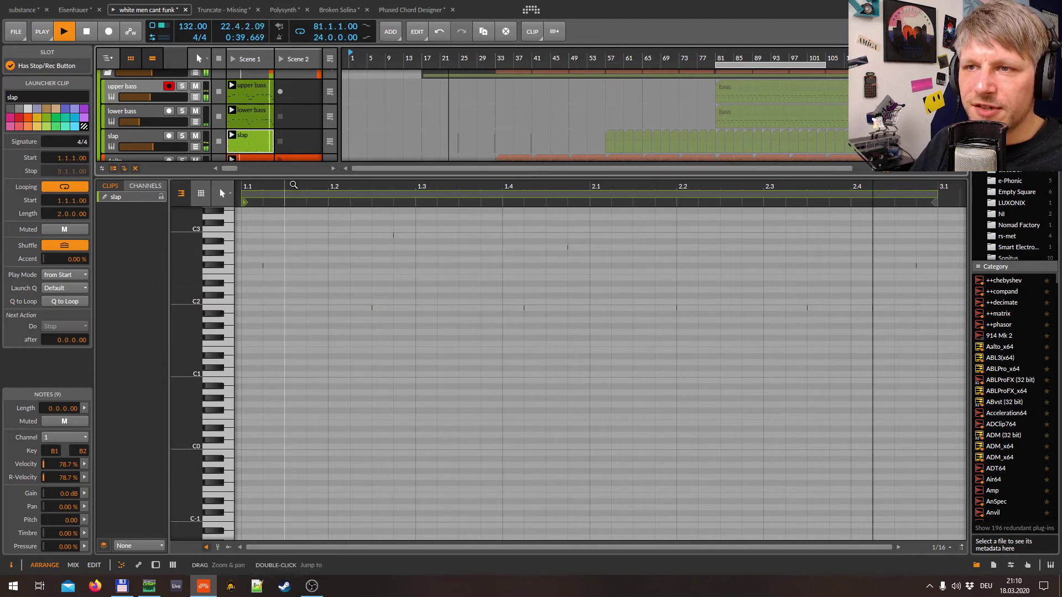
pyautogui.moveTo(301, 202); pyautogui.dragTo(301, 227)
pyautogui.moveTo(241, 176); pyautogui.dragTo(242, 296)
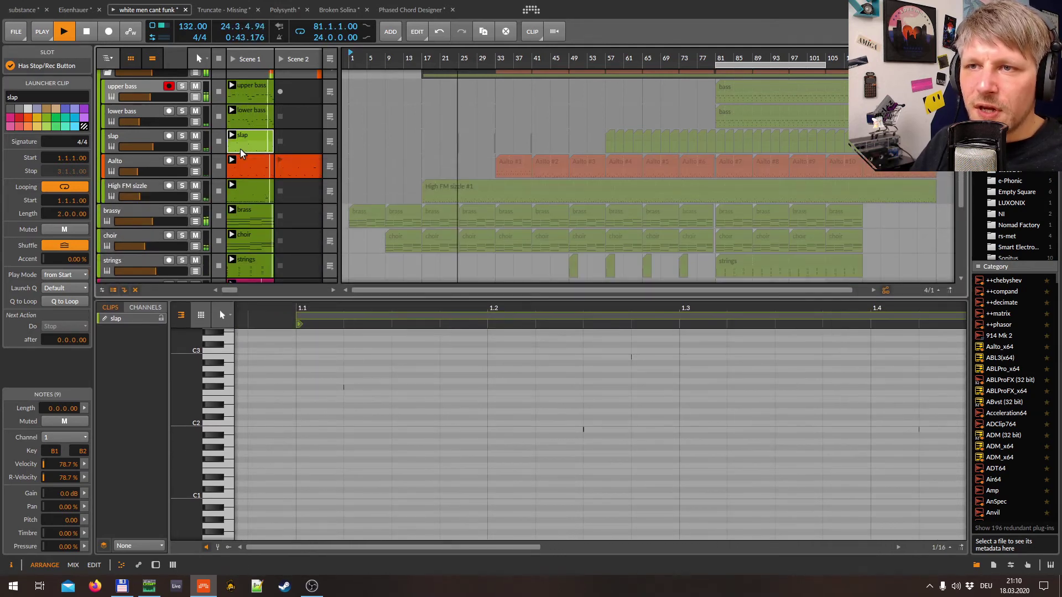
# Compare the slap notes layered with the upper bass clip, then layer all three bass clips in the note editor.
pyautogui.keyDown('shift'); pyautogui.click(251, 93); pyautogui.keyUp('shift')
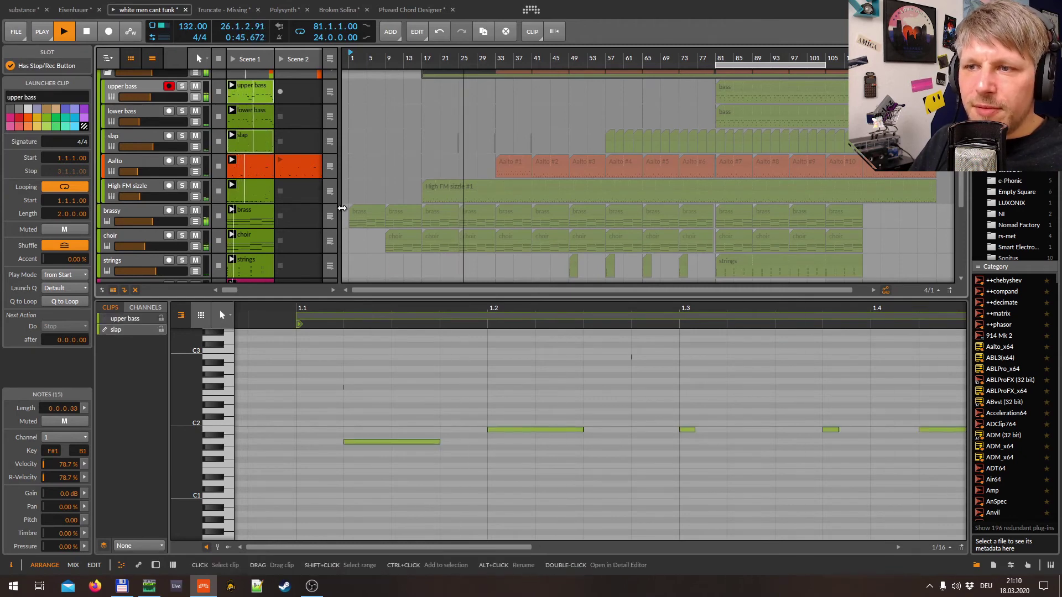
pyautogui.moveTo(484, 299); pyautogui.dragTo(484, 225)
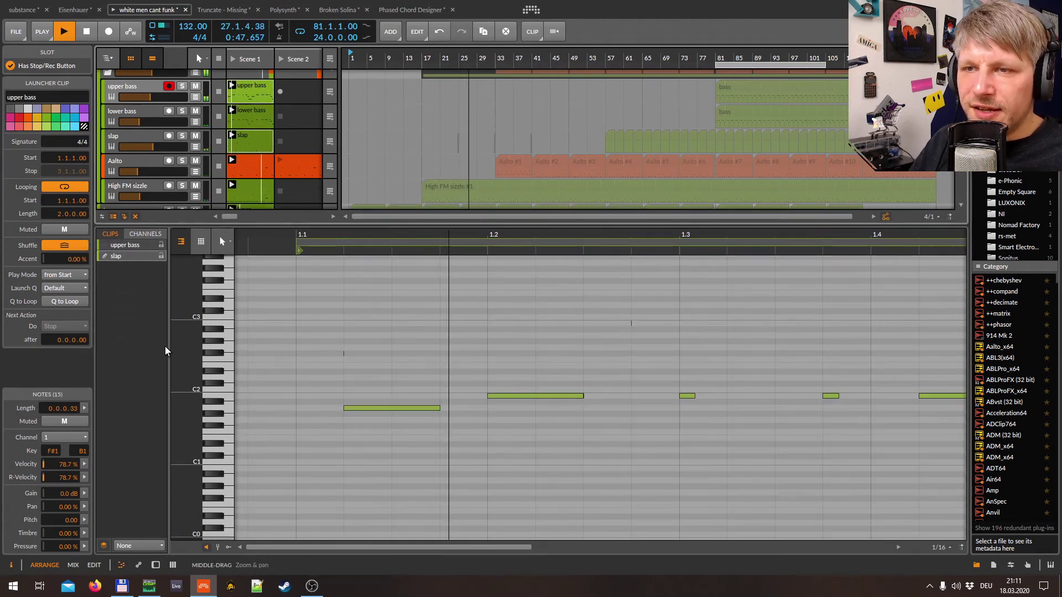
pyautogui.click(256, 90)
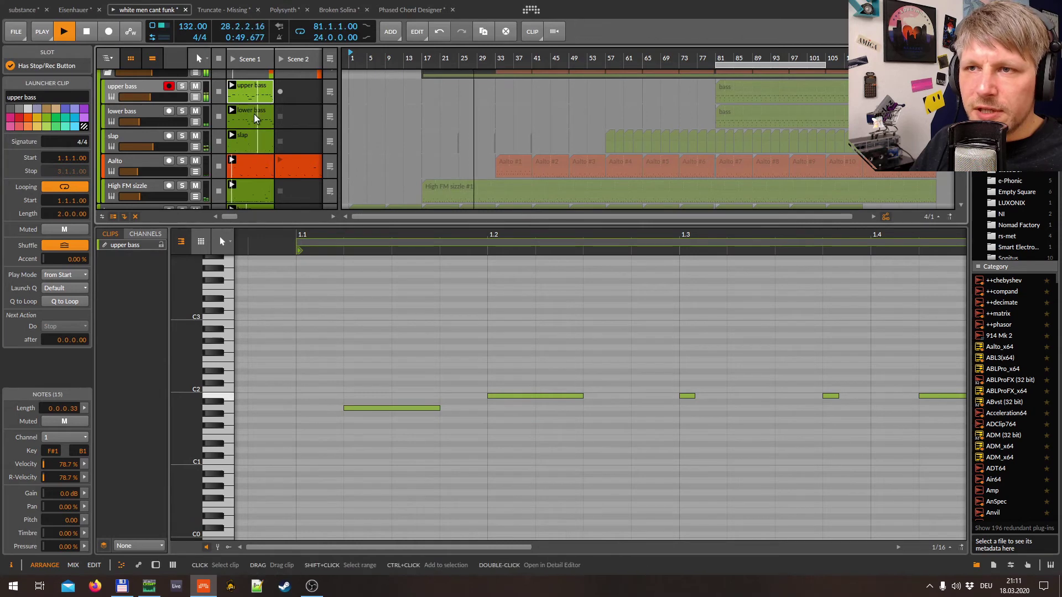
pyautogui.keyDown('shift'); pyautogui.click(250, 143); pyautogui.keyUp('shift')
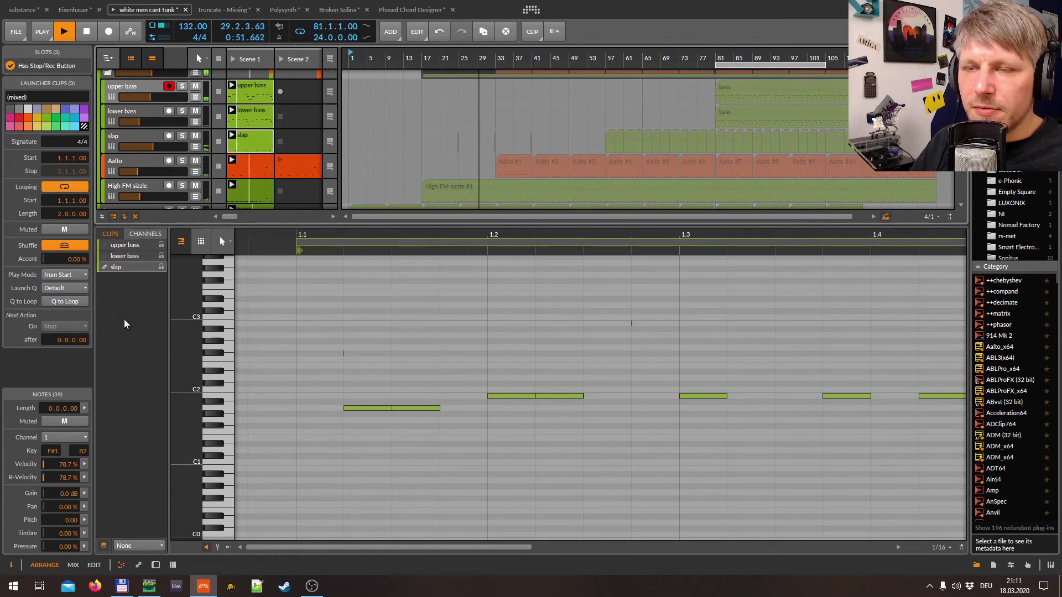
# Solo the bass group and mute the Aalto track.
pyautogui.click(131, 332)
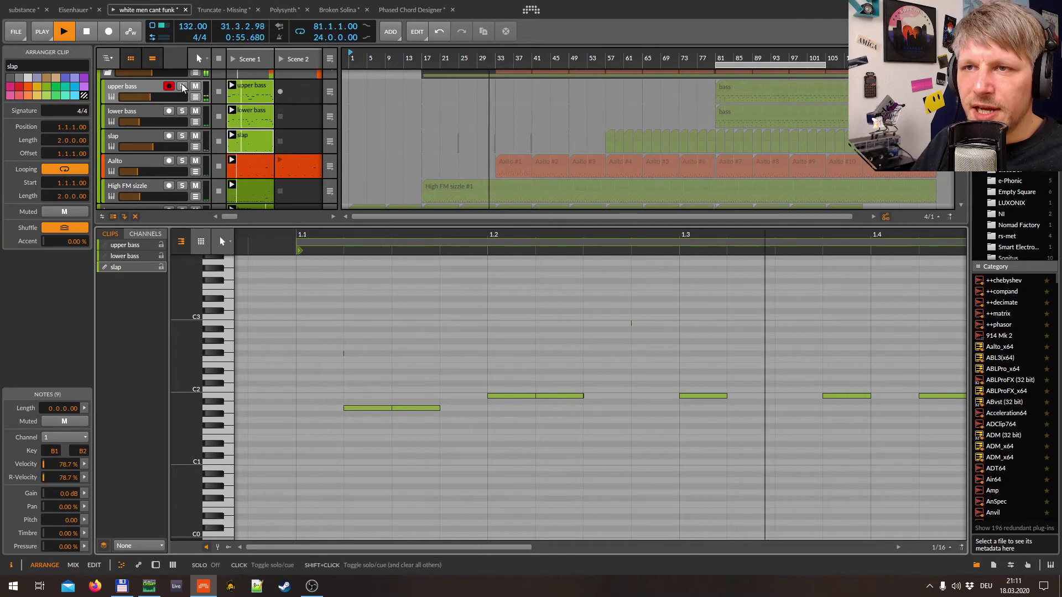
pyautogui.scroll(2, 182, 143)
pyautogui.scroll(-2, 176, 150)
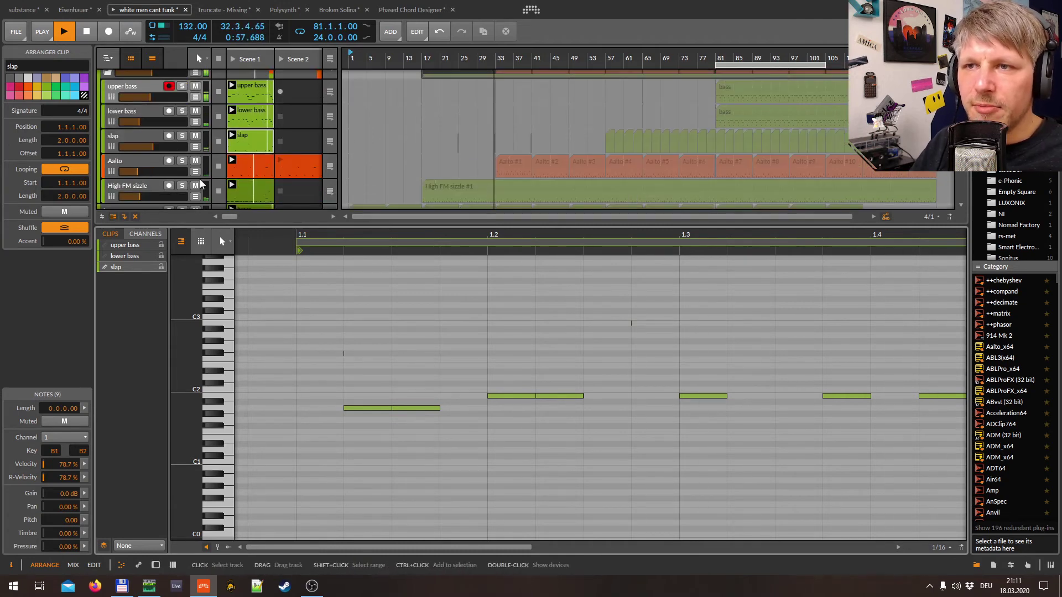
pyautogui.scroll(2, 206, 202)
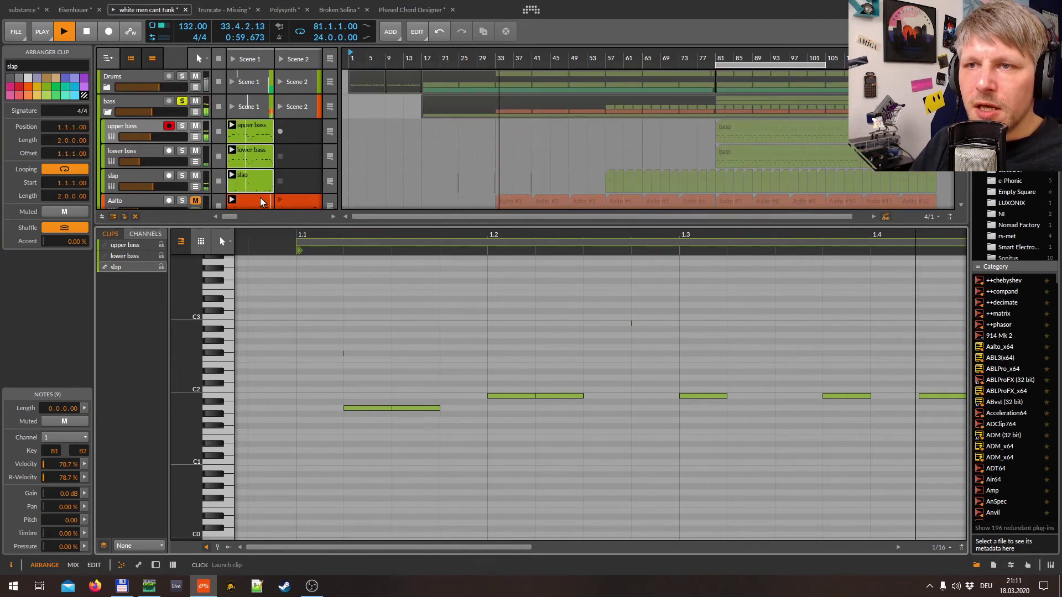
# Audition the slap, lower bass and upper bass tracks by soloing each in turn, and clear their individual solos.
pyautogui.click(182, 175)
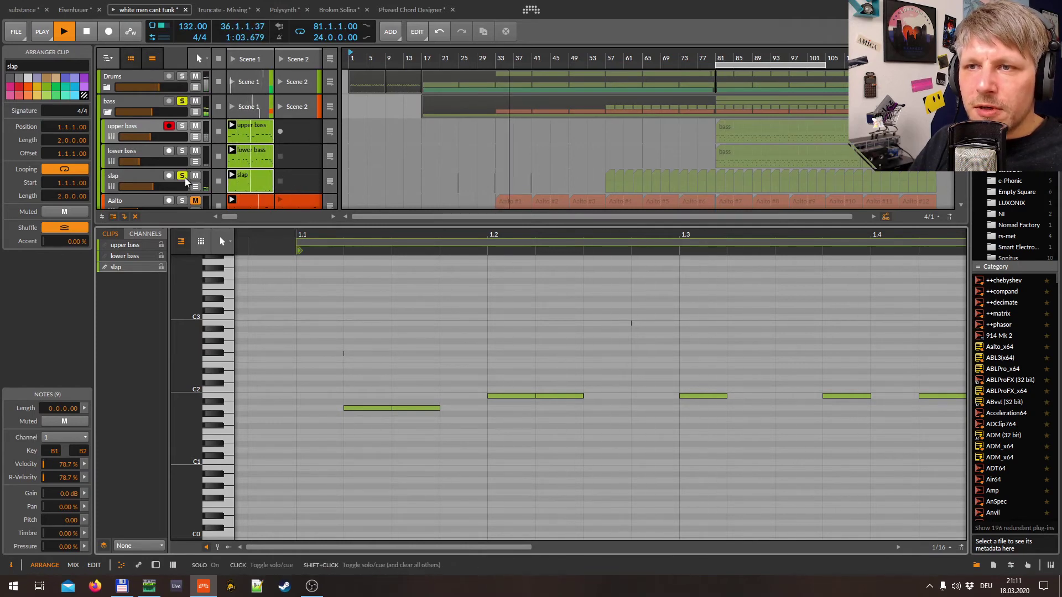
pyautogui.click(182, 151)
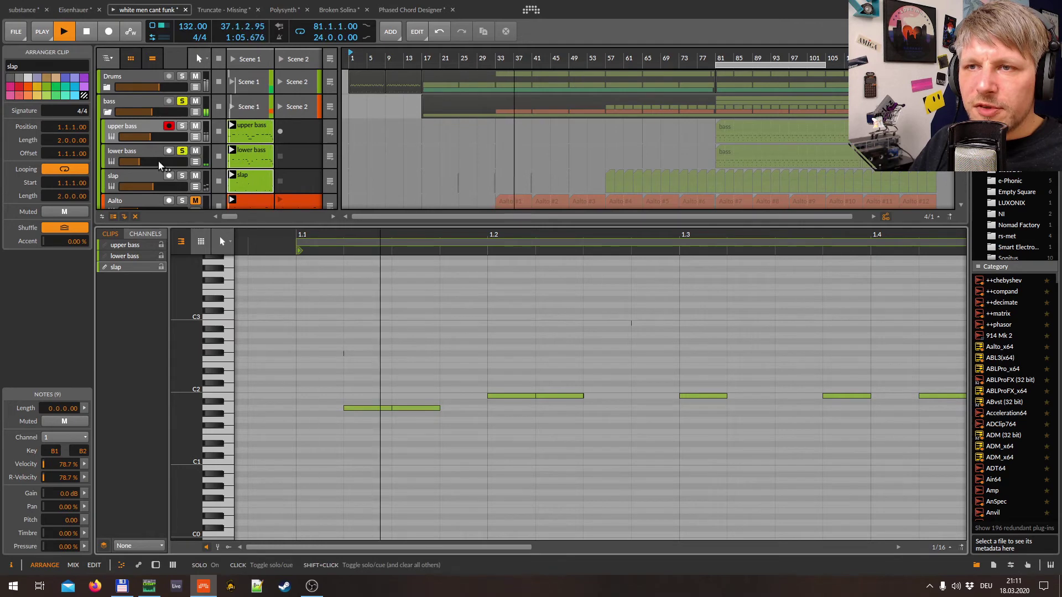
pyautogui.moveTo(184, 162)
pyautogui.mouseDown()
pyautogui.moveTo(184, 149)
pyautogui.moveTo(184, 166)
pyautogui.mouseUp()
pyautogui.click(182, 127)
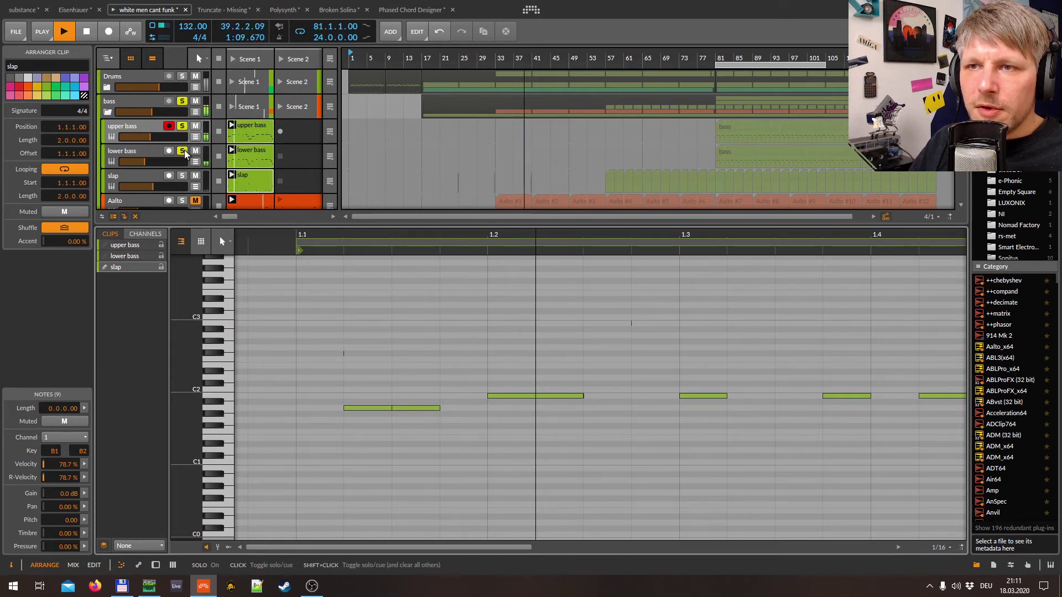
pyautogui.click(182, 126)
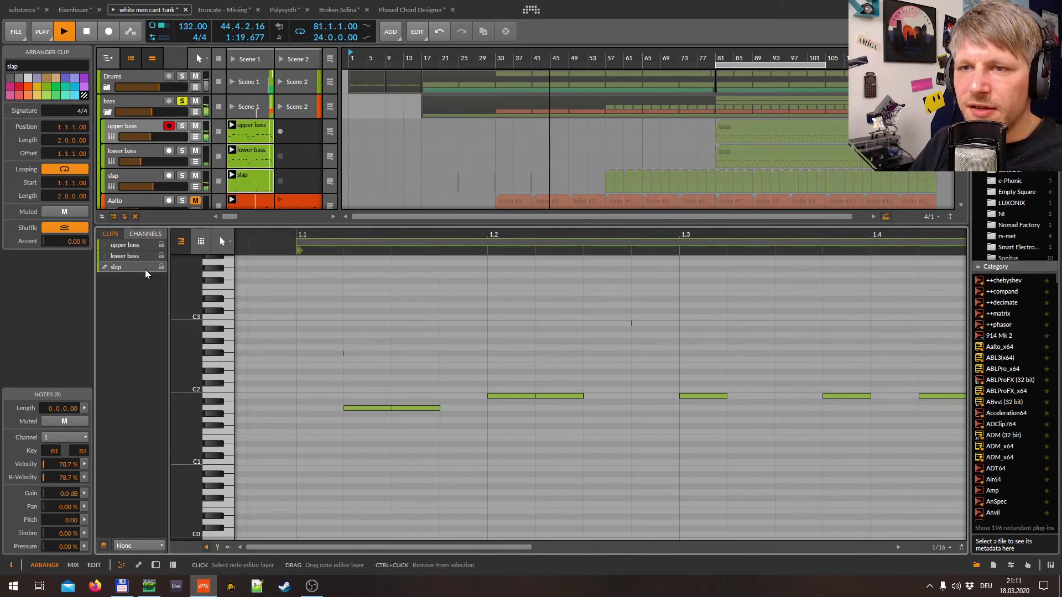
# Lock the upper bass and lower bass layers in the note editor so that only the slap clip is editable.
pyautogui.click(161, 255)
pyautogui.click(161, 244)
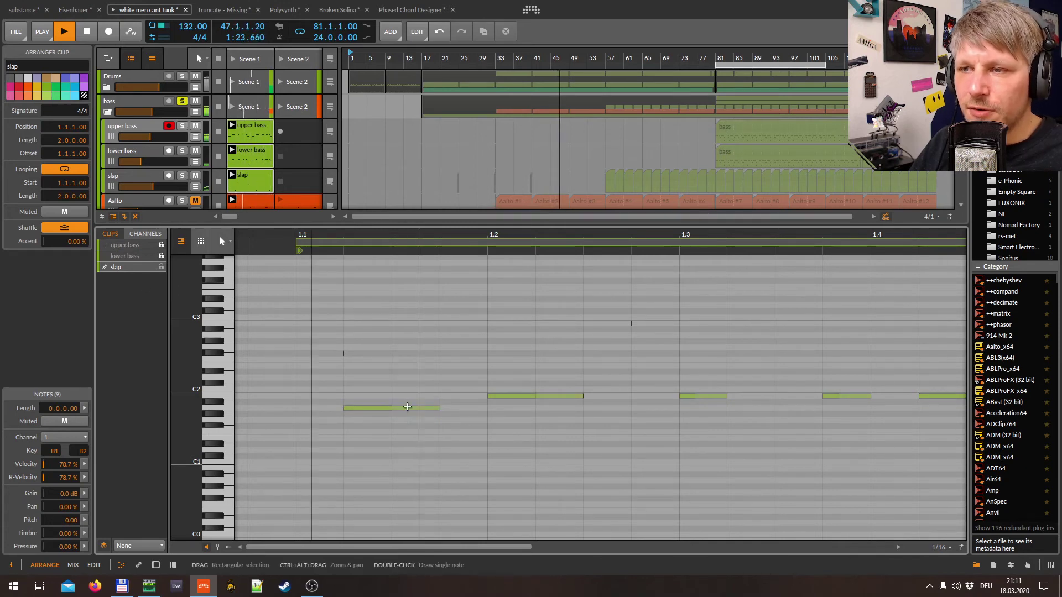
pyautogui.click(378, 291)
pyautogui.hotkey('ctrl', 'a')
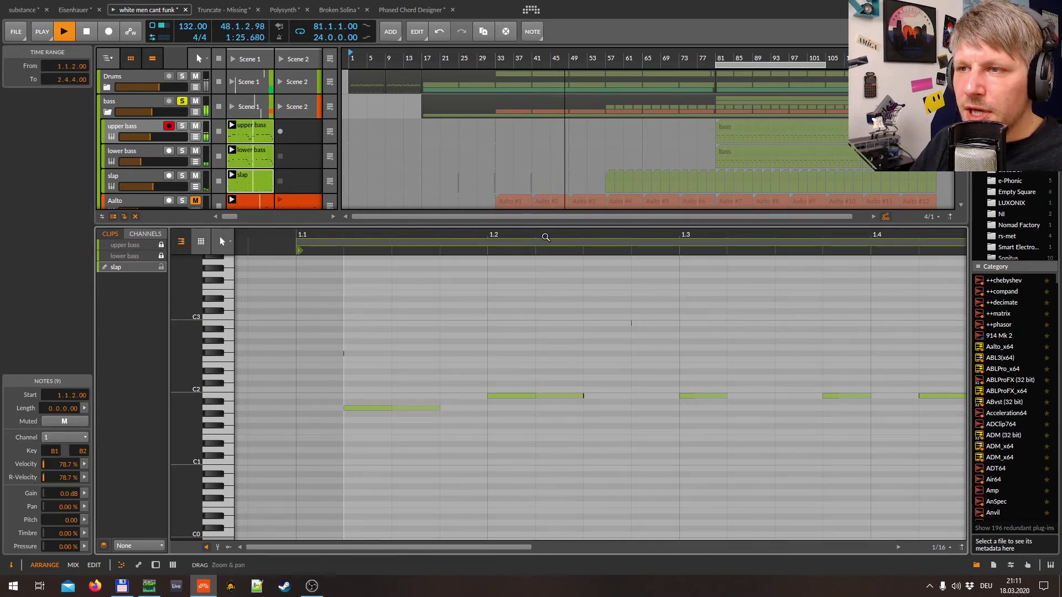
pyautogui.click(131, 271)
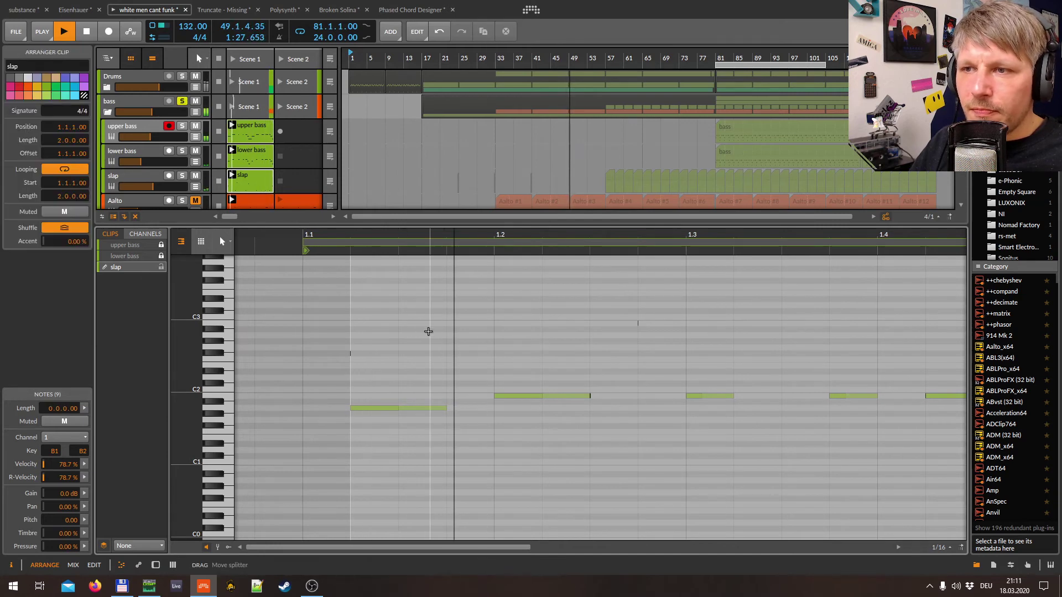
# Select all notes of the slap clip and lengthen them together to 0.0.0.83.
pyautogui.click(388, 339)
pyautogui.scroll(-1, 387, 244)
pyautogui.scroll(-4, 320, 298)
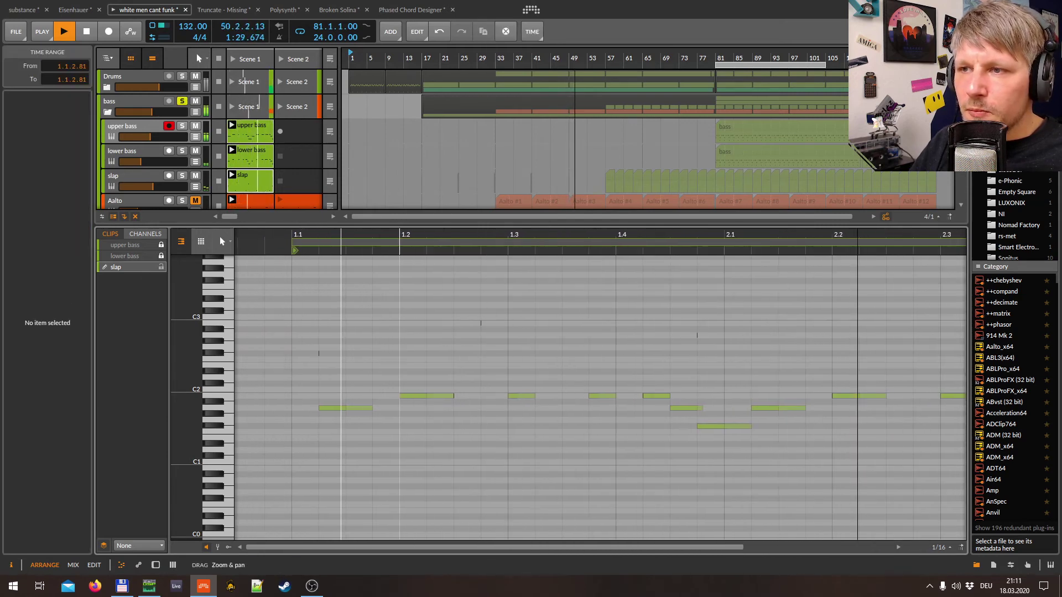
pyautogui.moveTo(320, 298); pyautogui.dragTo(884, 437)
pyautogui.moveTo(567, 244); pyautogui.dragTo(940, 335)
pyautogui.moveTo(778, 233); pyautogui.dragTo(609, 322)
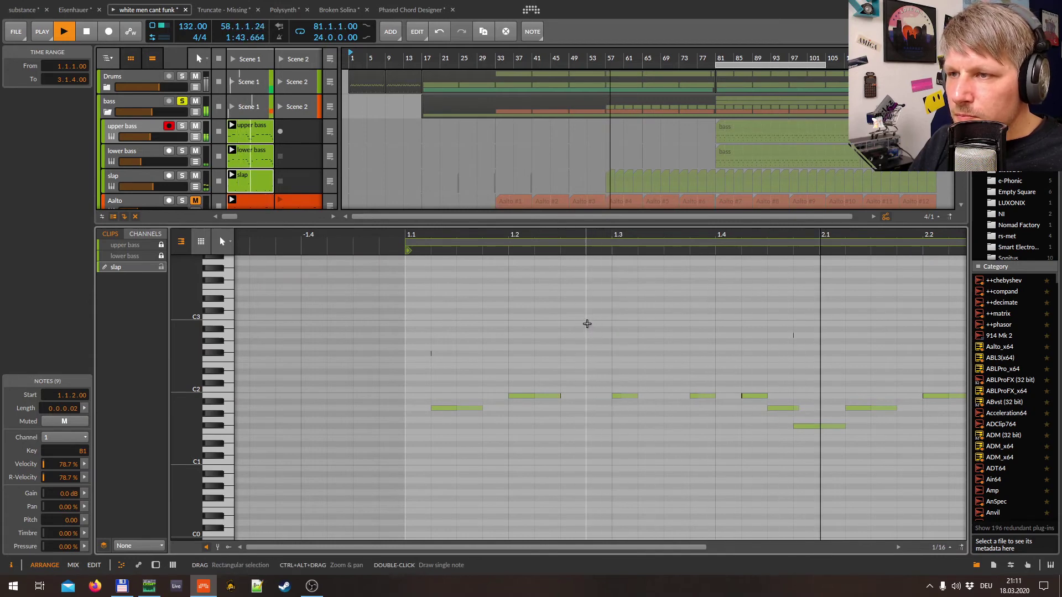
pyautogui.scroll(8, 589, 313)
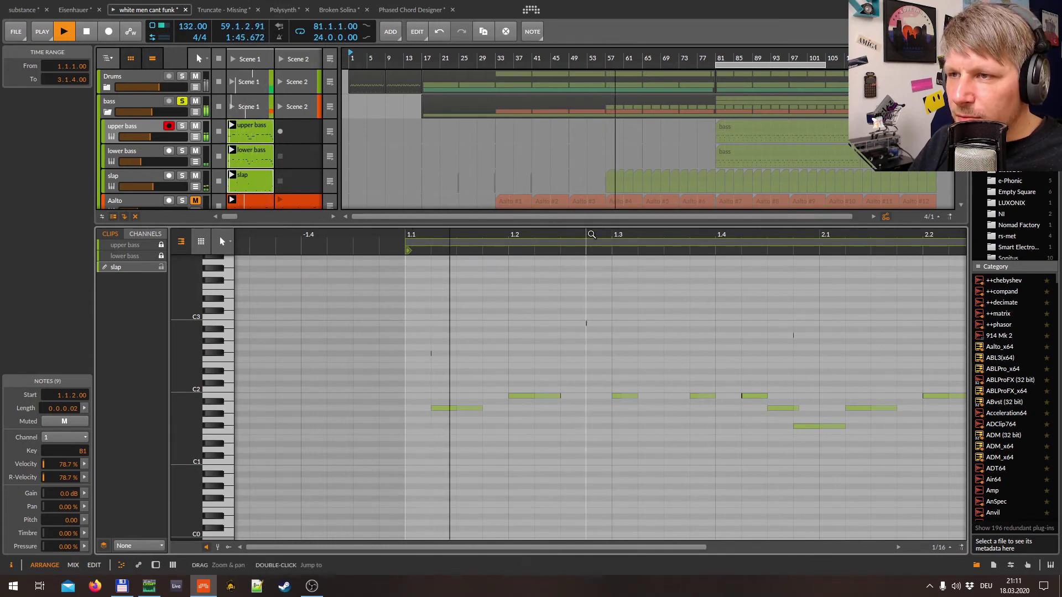
pyautogui.moveTo(562, 323); pyautogui.dragTo(857, 322)
pyautogui.moveTo(736, 239); pyautogui.dragTo(660, 340)
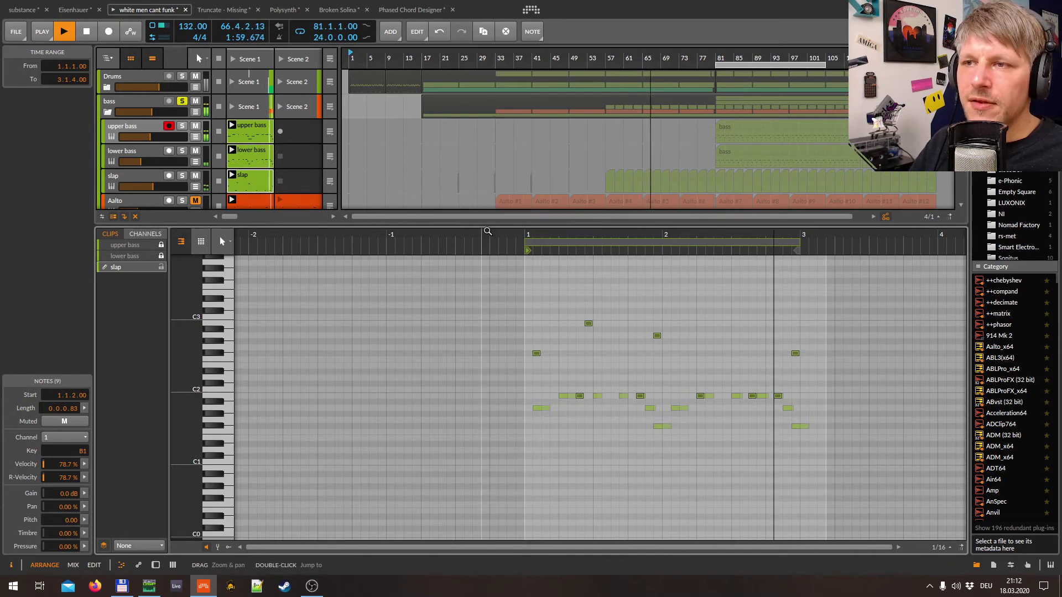
# Mute the upper bass, lower bass and slap tracks, unmute Aalto, and record-arm Aalto together with High FM sizzle.
pyautogui.moveTo(520, 224); pyautogui.dragTo(520, 372)
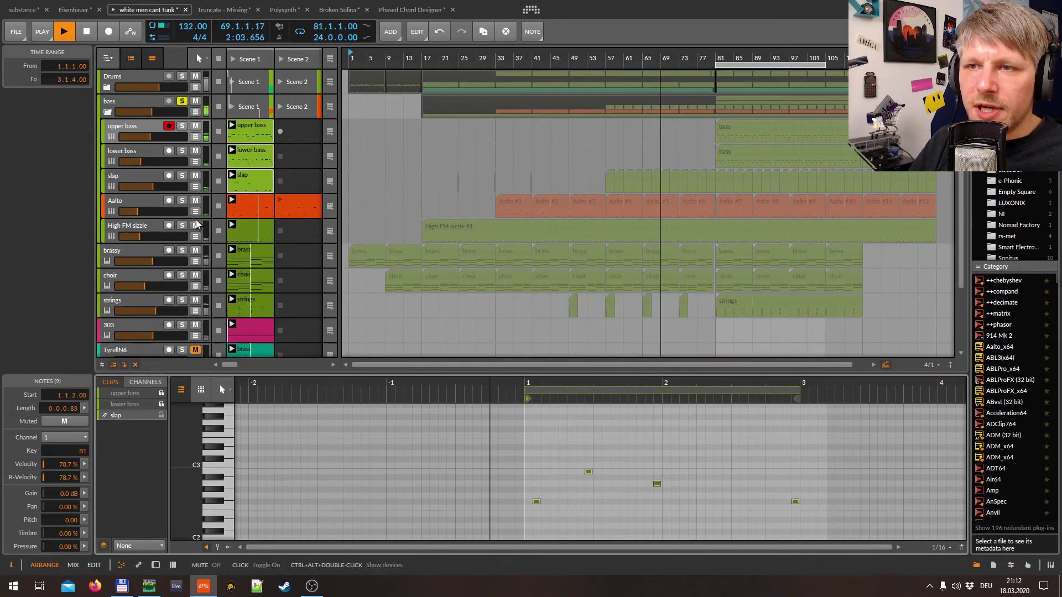
pyautogui.click(169, 200)
pyautogui.click(195, 126)
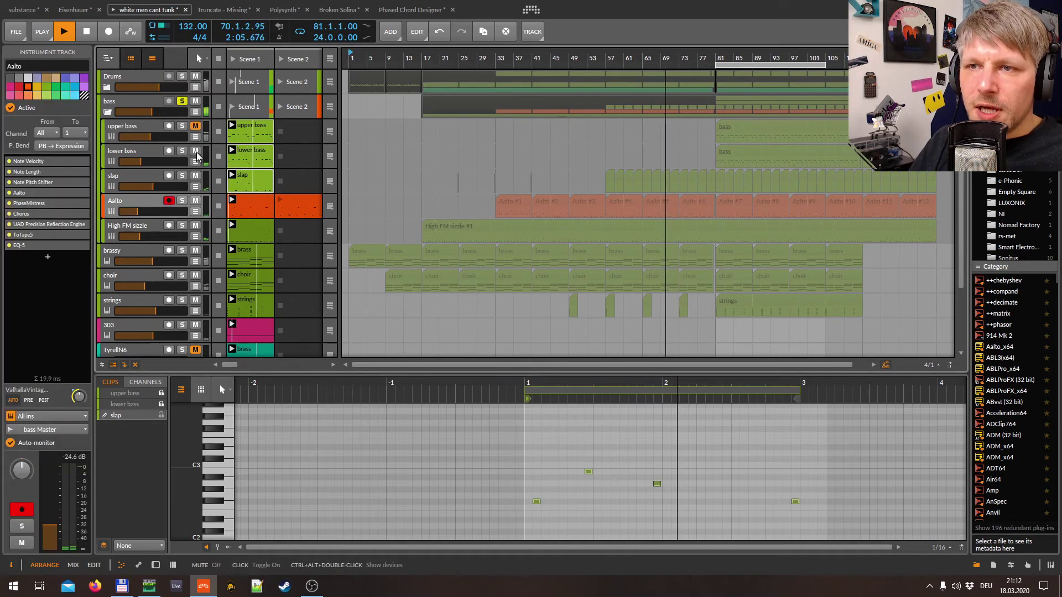
pyautogui.click(195, 176)
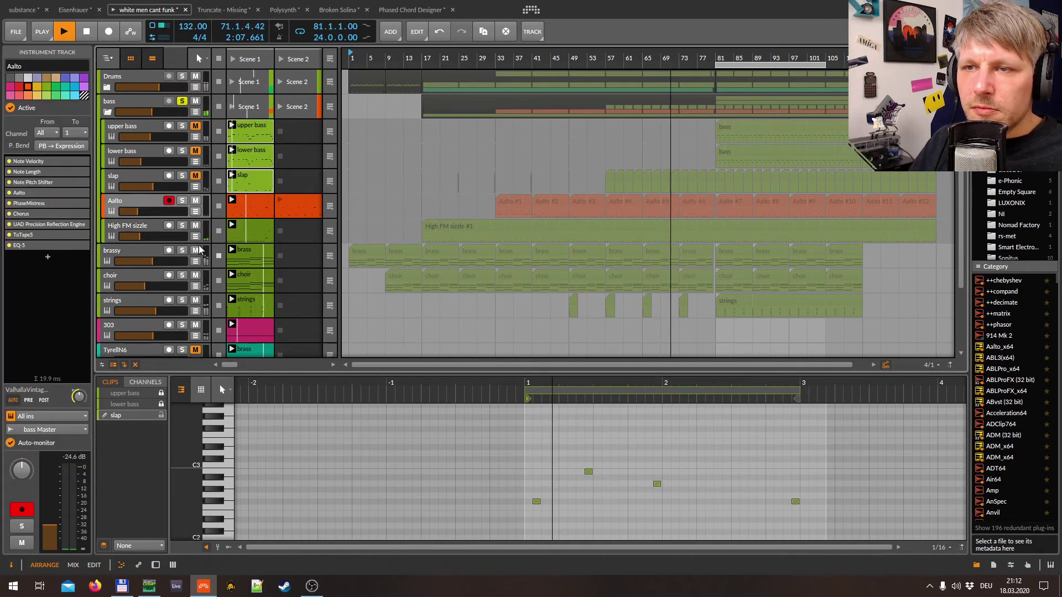
pyautogui.keyDown('ctrl'); pyautogui.click(169, 225); pyautogui.keyUp('ctrl')
# Layer the Scene 1 clips of Aalto and High FM sizzle in the enlarged note editor and lock the High FM sizzle layer.
pyautogui.click(259, 206)
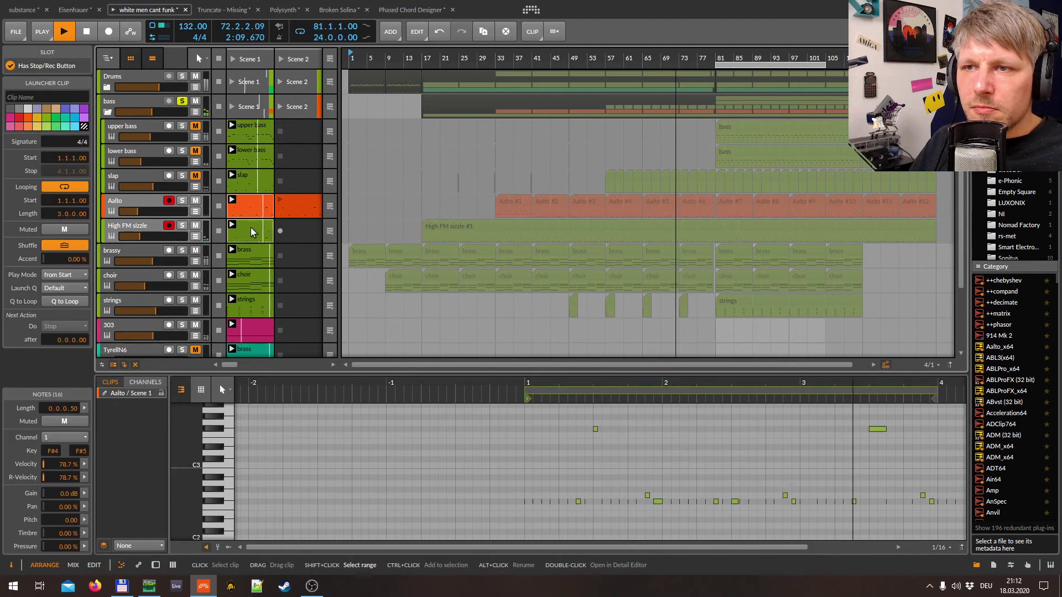
pyautogui.keyDown('ctrl'); pyautogui.click(253, 230); pyautogui.keyUp('ctrl')
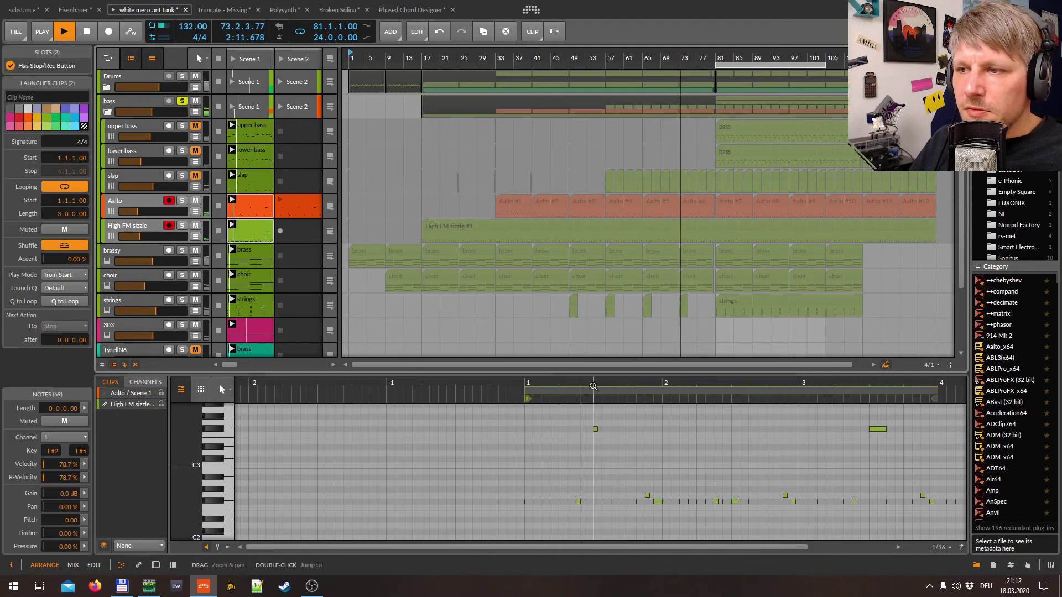
pyautogui.moveTo(455, 374); pyautogui.dragTo(455, 279)
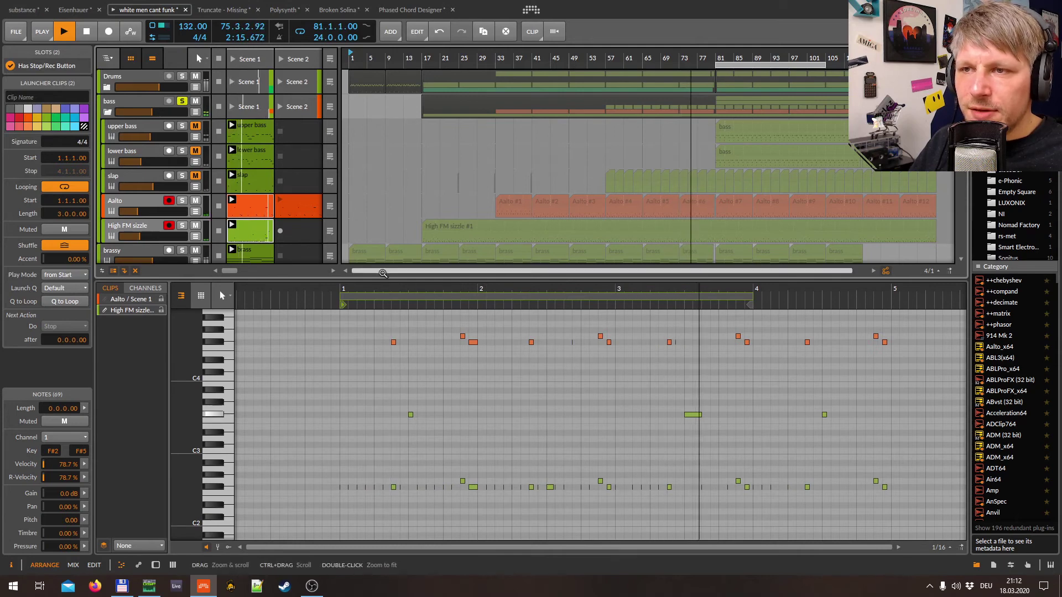
pyautogui.moveTo(199, 281); pyautogui.dragTo(199, 161)
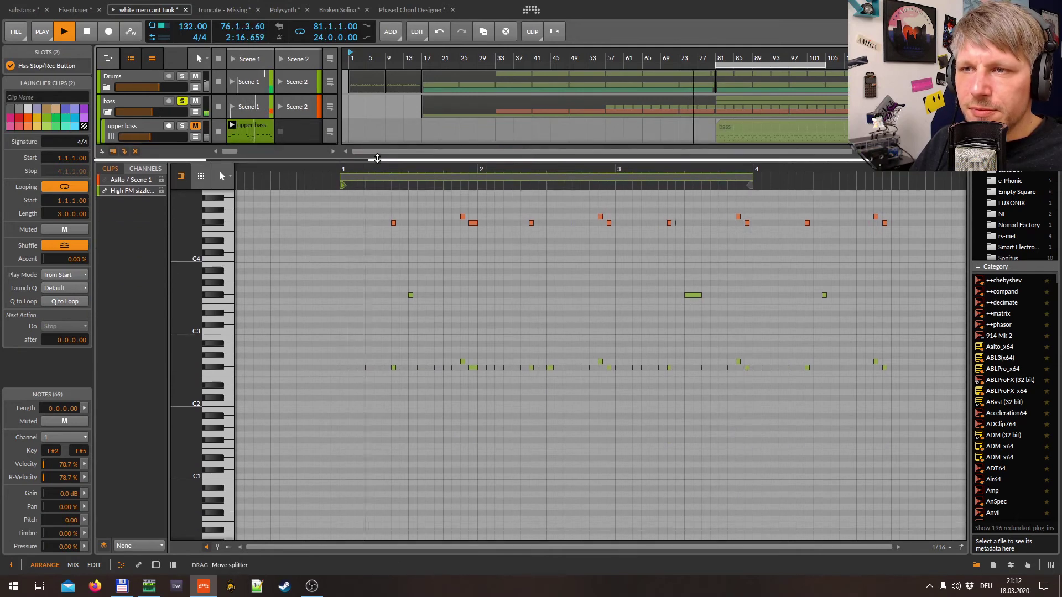
pyautogui.click(161, 191)
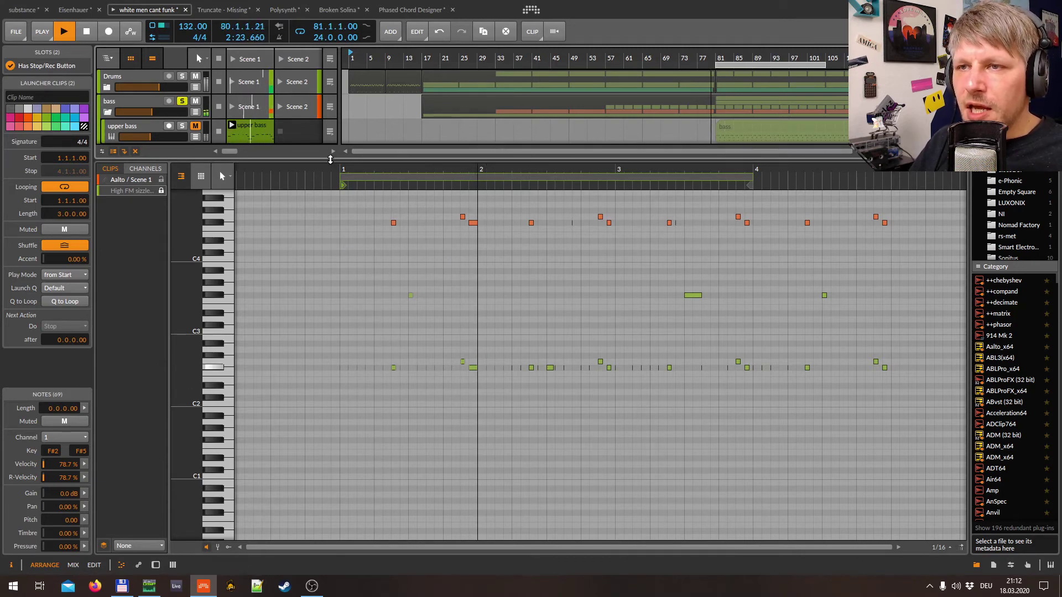
pyautogui.moveTo(310, 161); pyautogui.dragTo(310, 436)
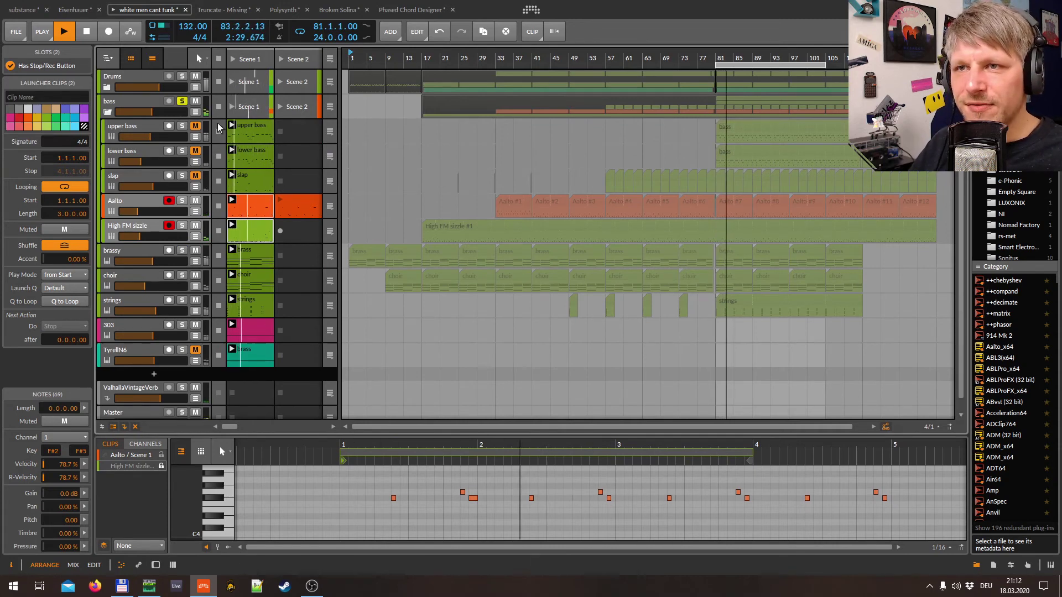
# Unsolo the bass group, solo the High FM sizzle track and show its device chain.
pyautogui.click(183, 101)
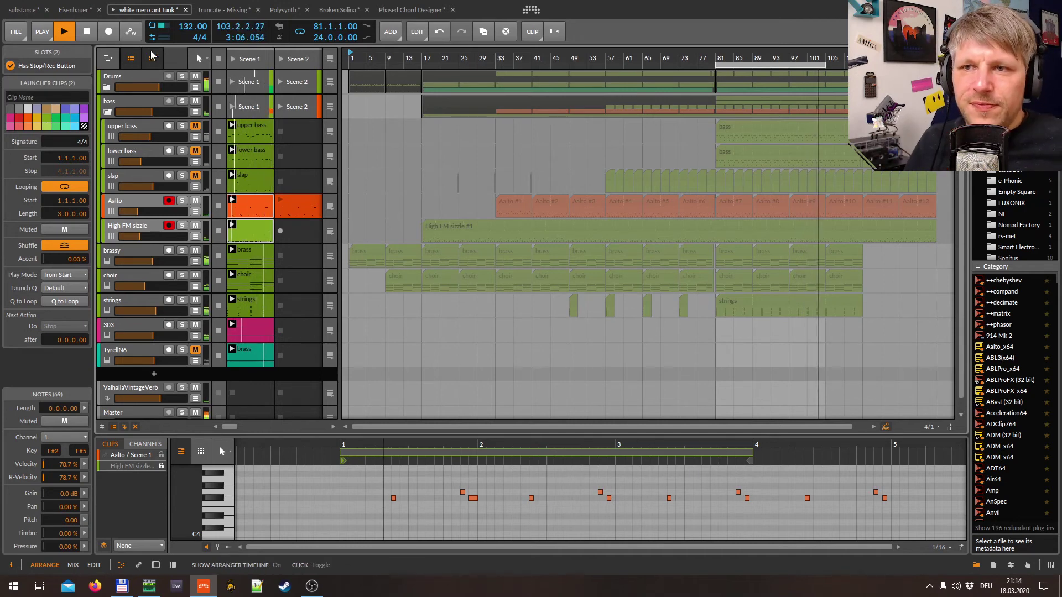
pyautogui.click(183, 231)
pyautogui.click(182, 232)
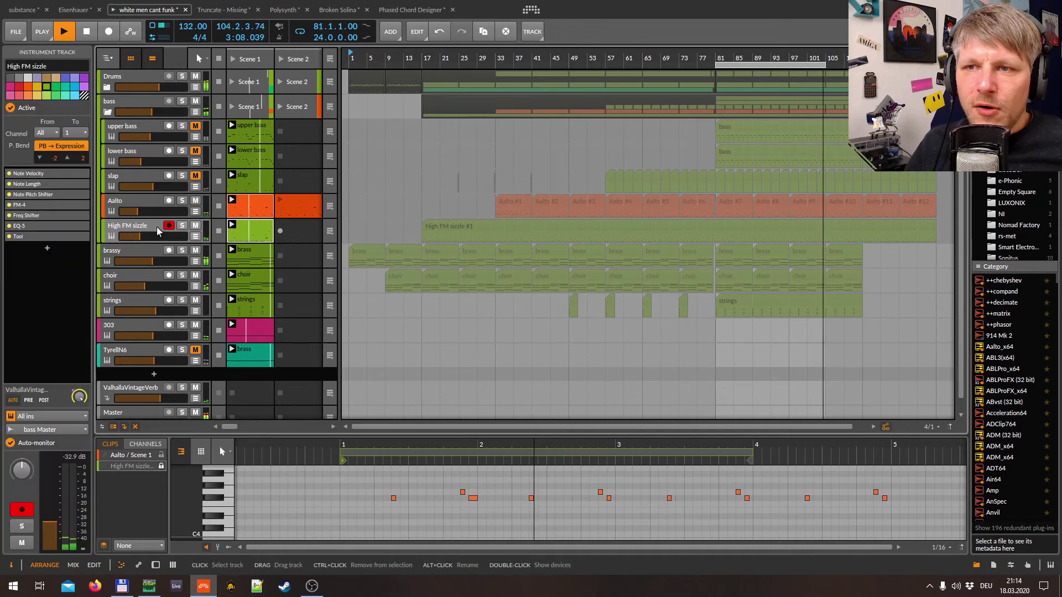
pyautogui.press('d')
pyautogui.click(182, 225)
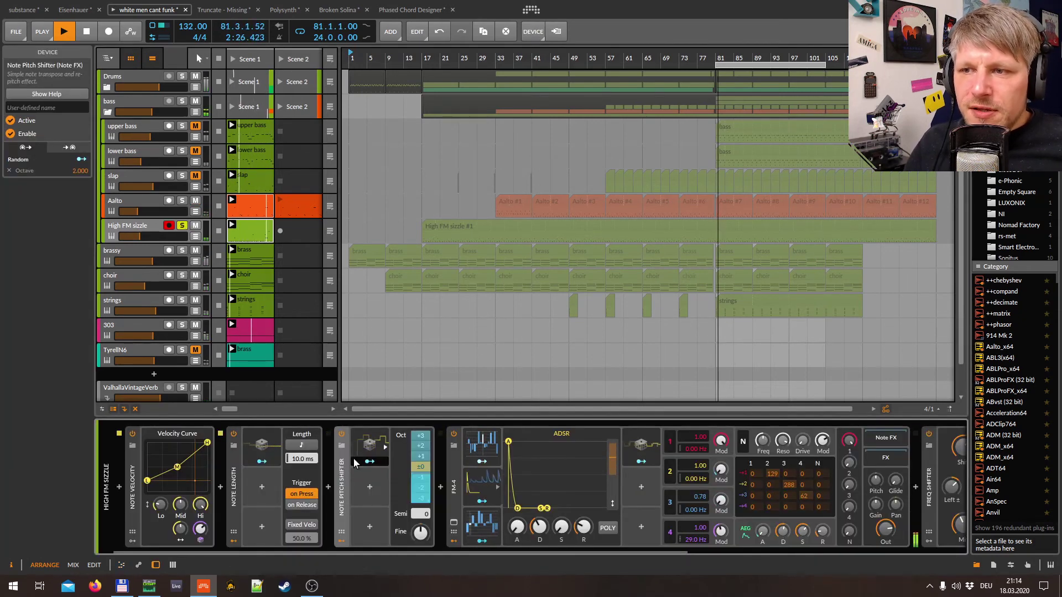
# Examine the FM-4 synth on High FM sizzle and its two Steps modulators.
pyautogui.moveTo(449, 550); pyautogui.dragTo(553, 550)
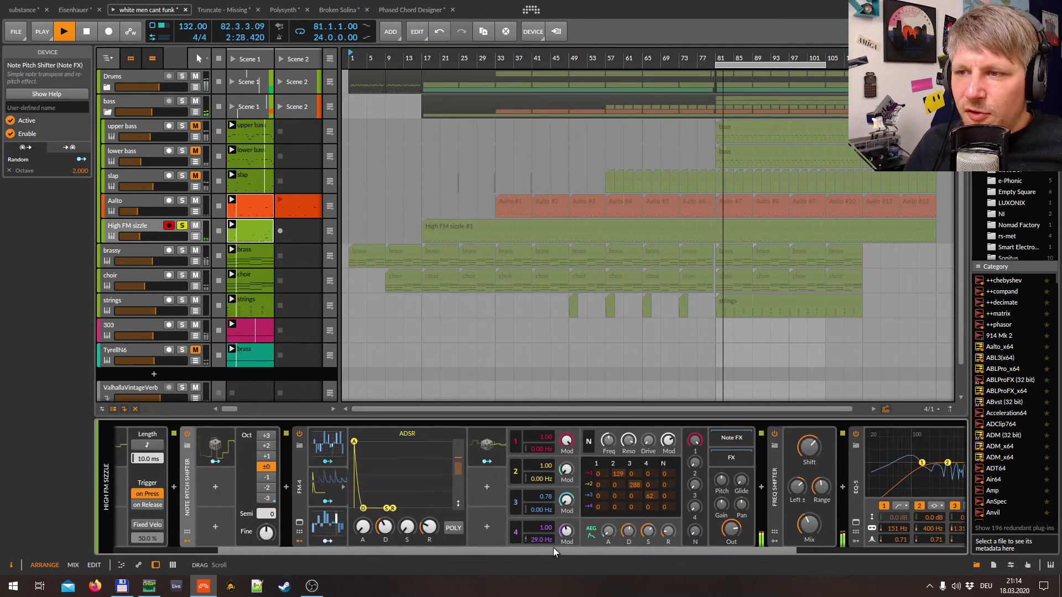
pyautogui.click(300, 479)
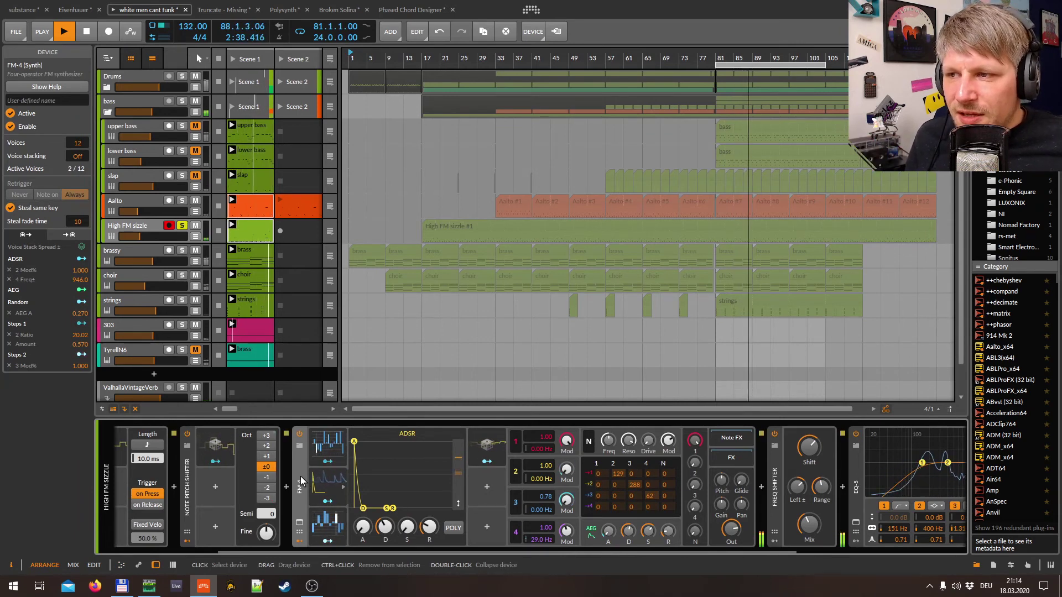
pyautogui.click(331, 438)
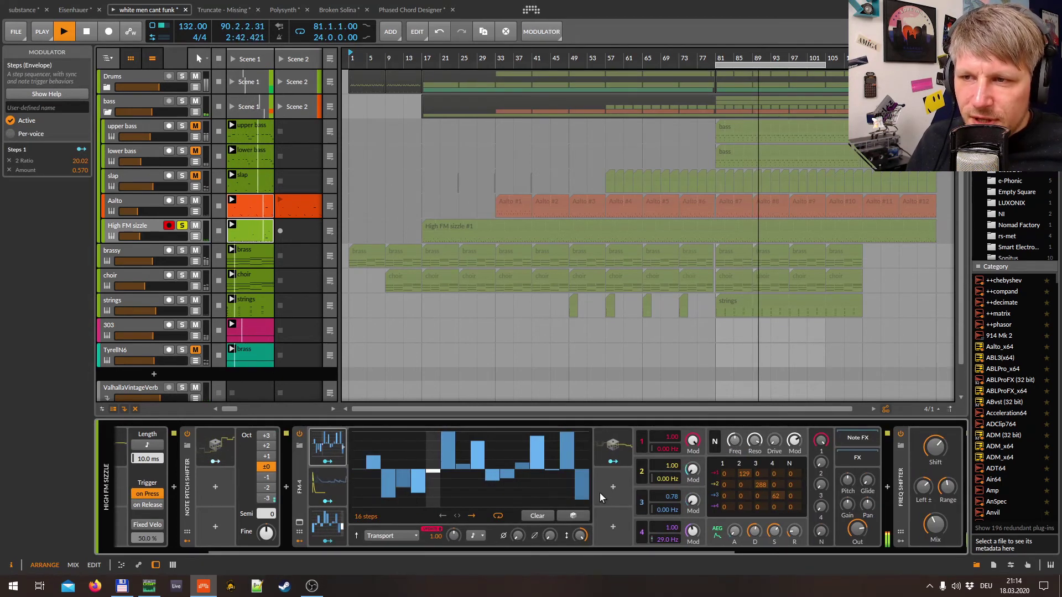
pyautogui.click(325, 528)
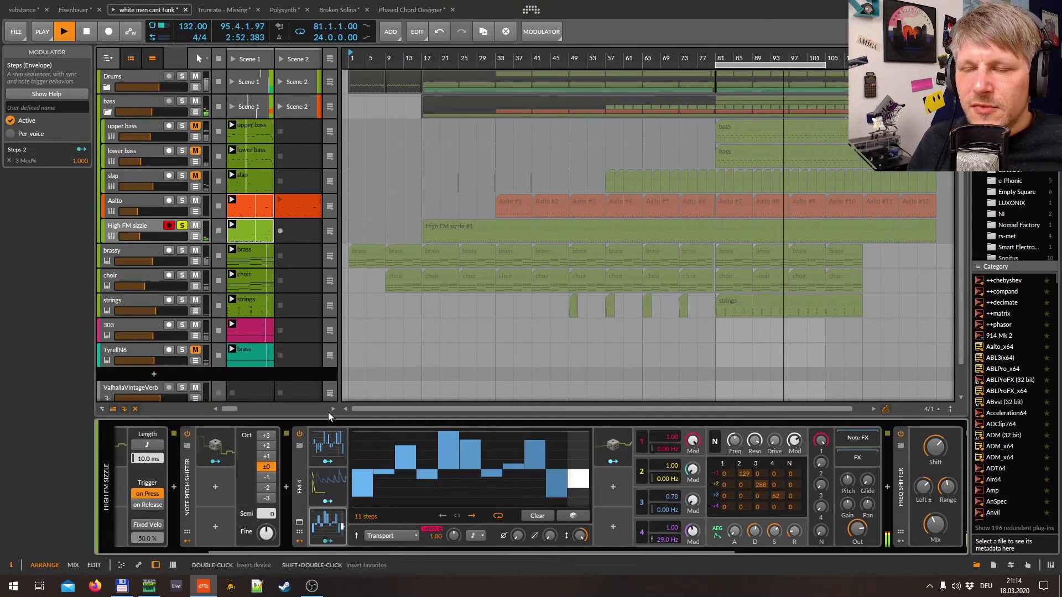
pyautogui.click(297, 466)
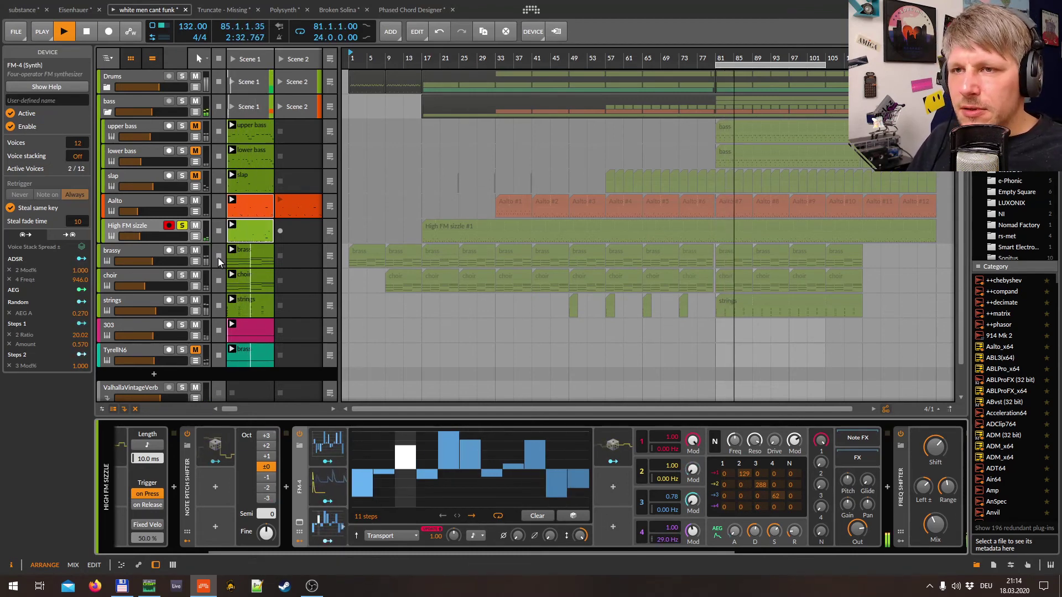
# Unsolo High FM sizzle and unmute the upper bass, lower bass and slap tracks.
pyautogui.click(188, 227)
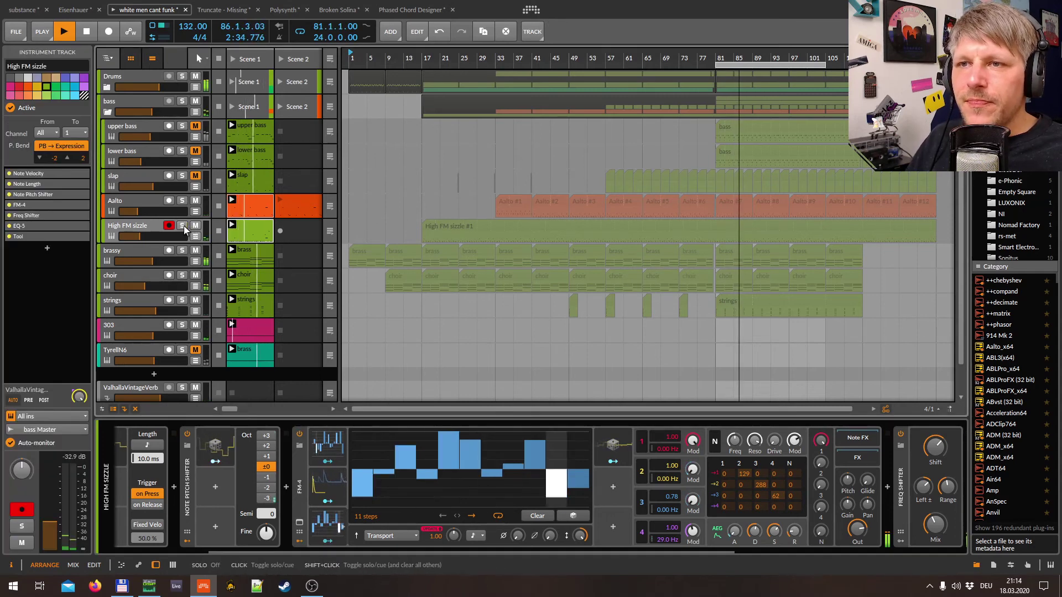
pyautogui.click(184, 225)
pyautogui.click(120, 80)
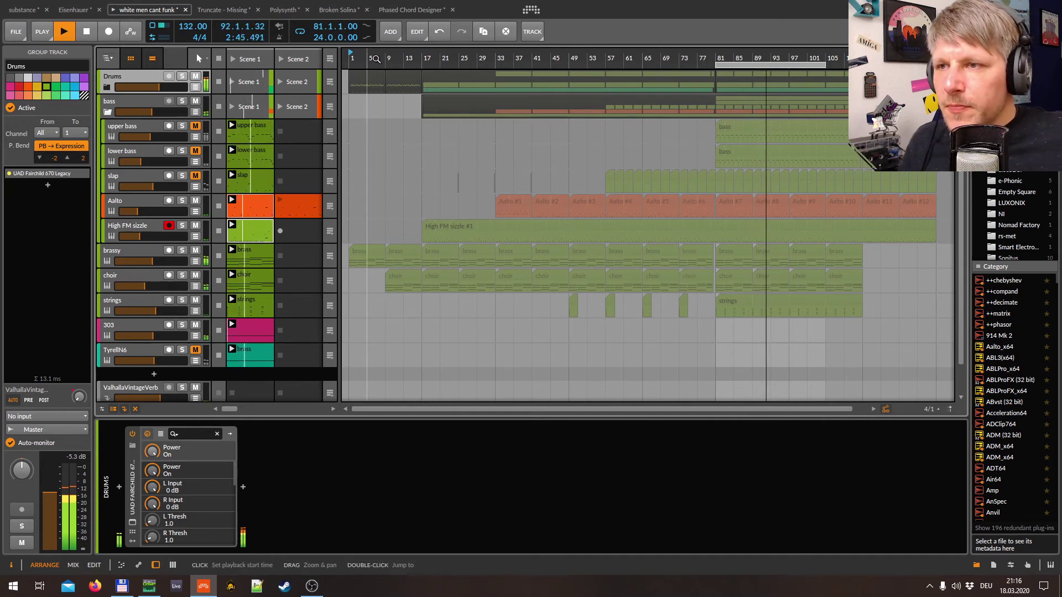
pyautogui.click(196, 126)
pyautogui.click(196, 151)
pyautogui.click(196, 176)
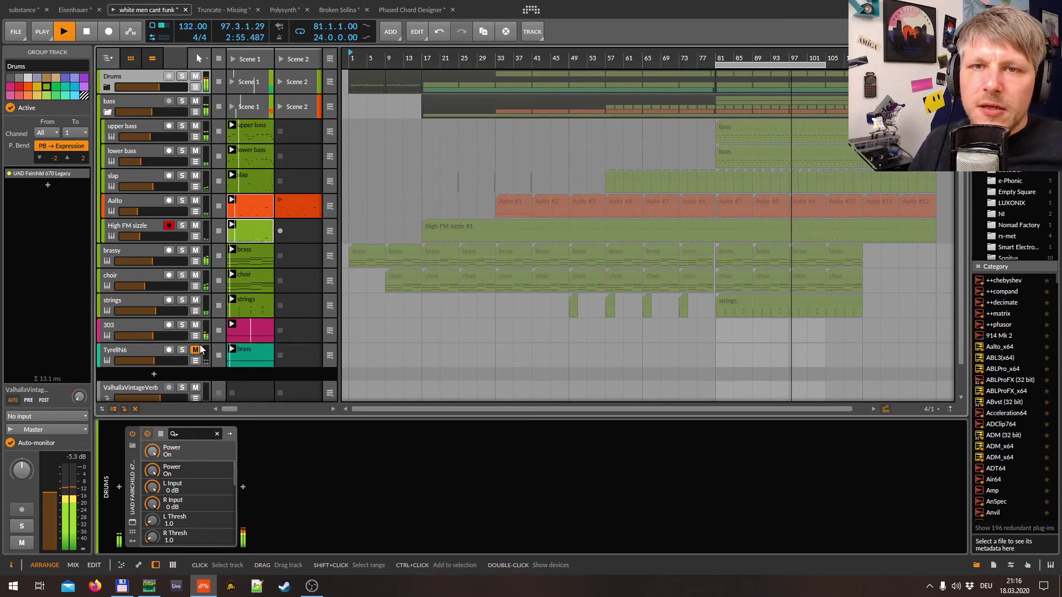
# Map the Tuning parameter of the ABL3 device on the 303 track to a controller.
pyautogui.click(136, 100)
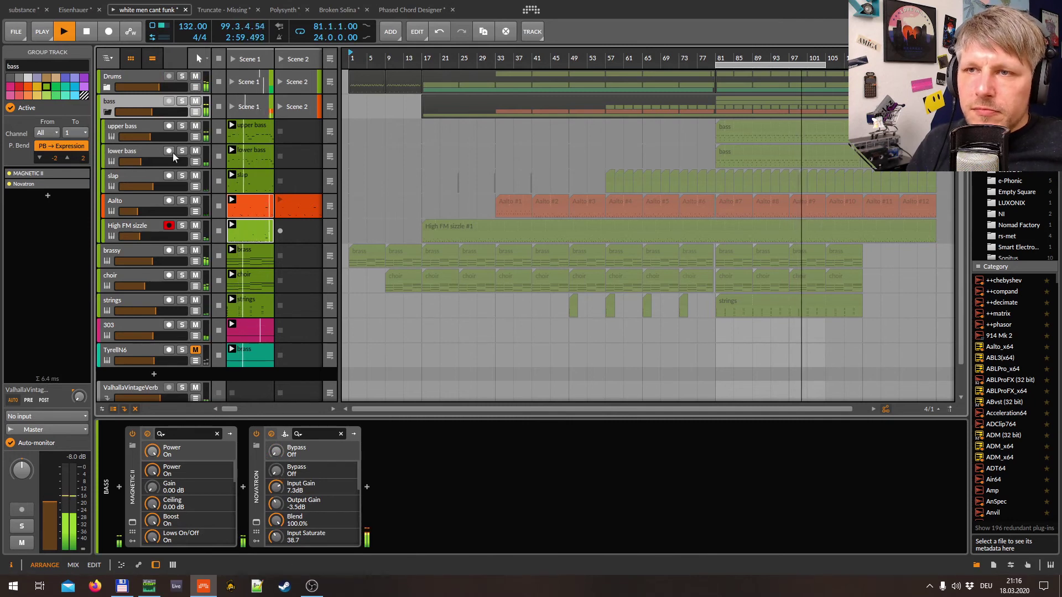
pyautogui.scroll(-1, 135, 323)
pyautogui.click(139, 306)
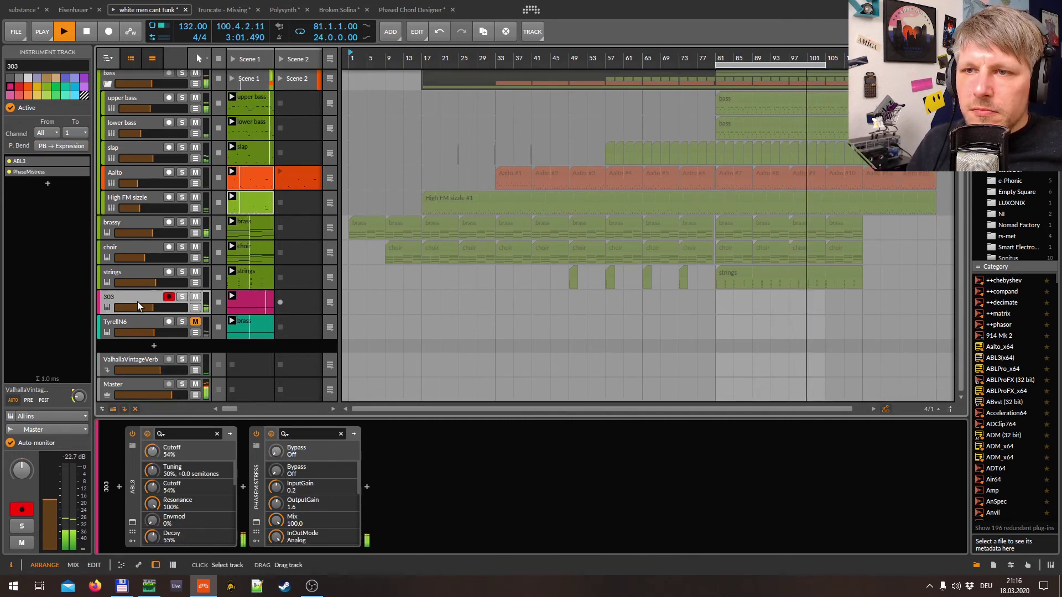
pyautogui.rightClick(162, 474)
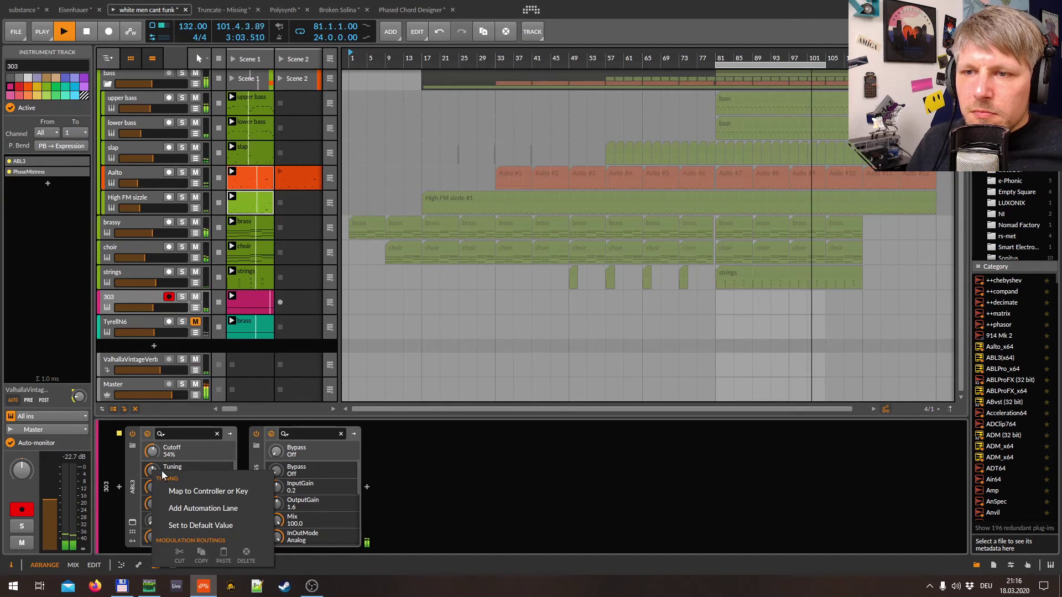
pyautogui.click(176, 491)
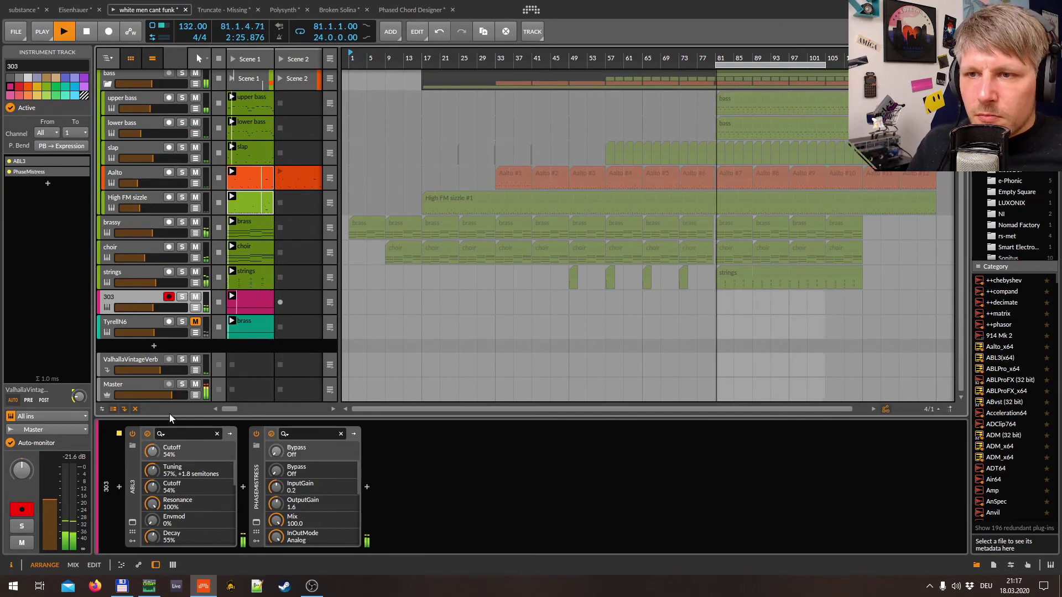
# Try the ABL3 Tuning on the 303 track at 0% and at 100%, +12.0 semitones.
pyautogui.write('032')
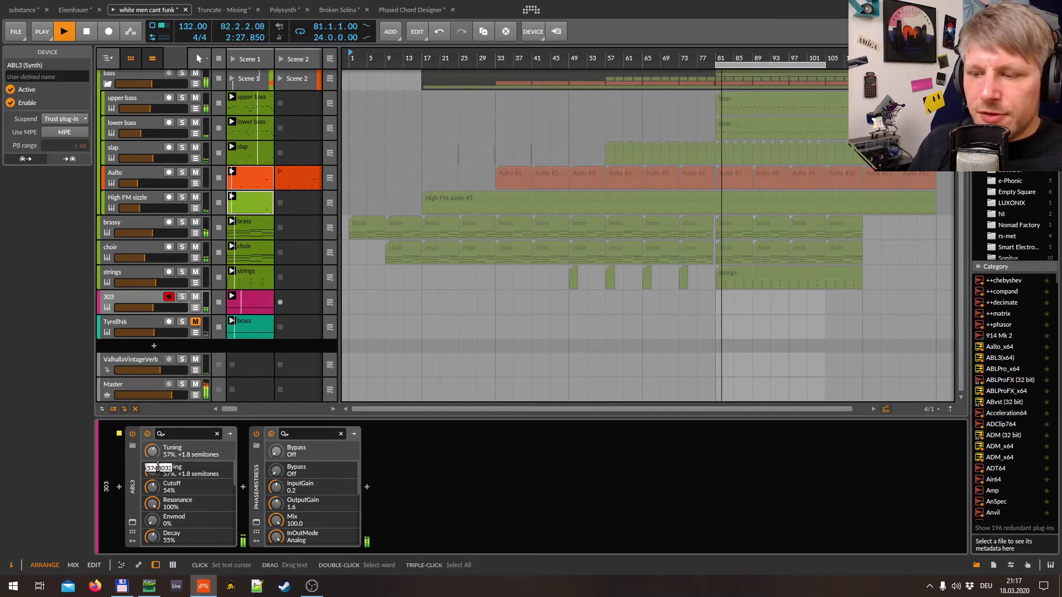
pyautogui.press('Return')
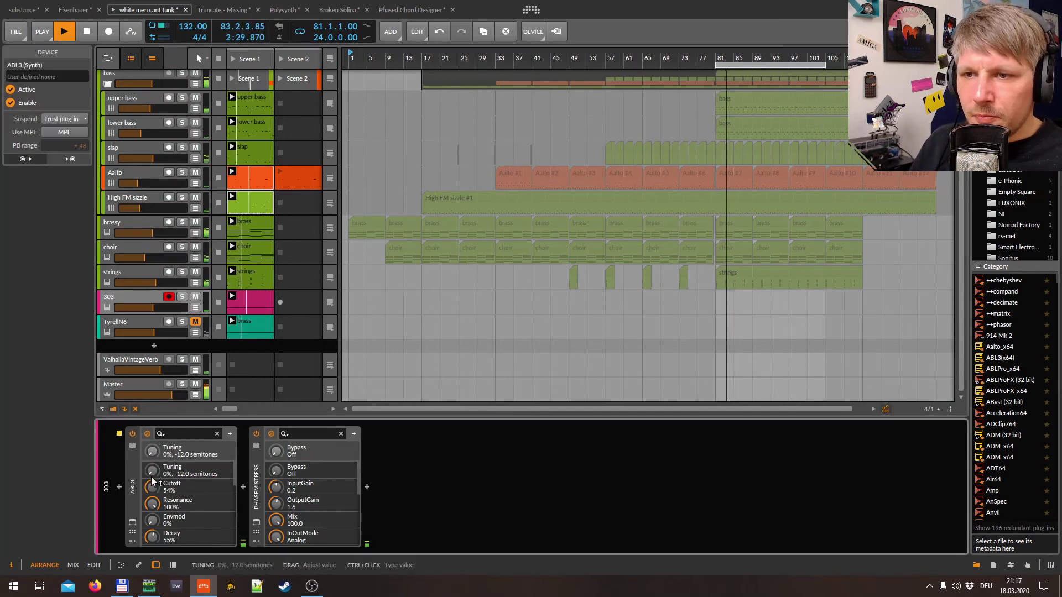
pyautogui.rightClick(151, 473)
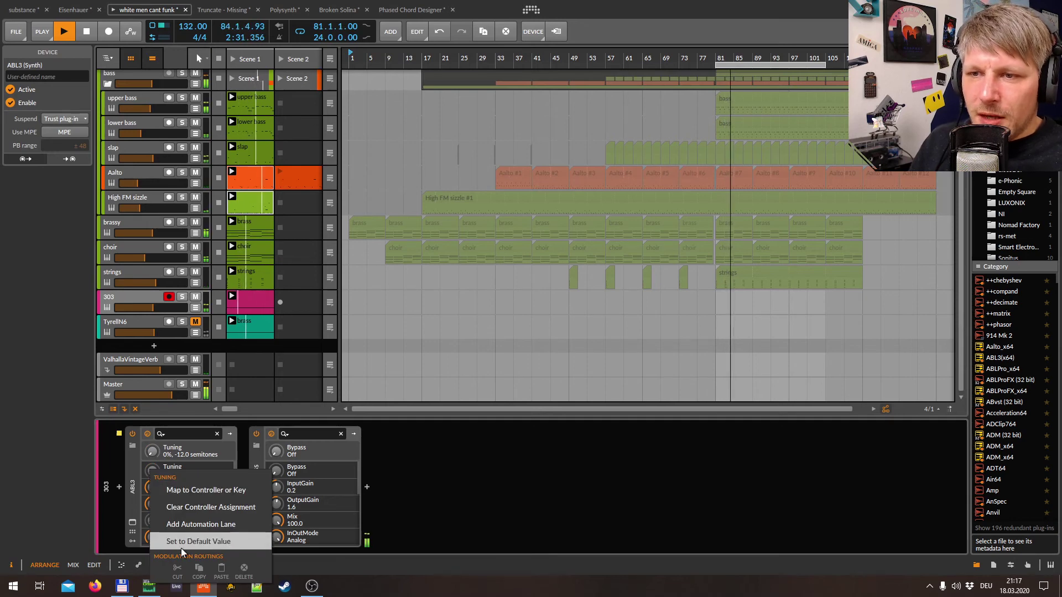
pyautogui.click(198, 510)
pyautogui.keyDown('ctrl'); pyautogui.click(152, 470); pyautogui.keyUp('ctrl')
pyautogui.write('100')
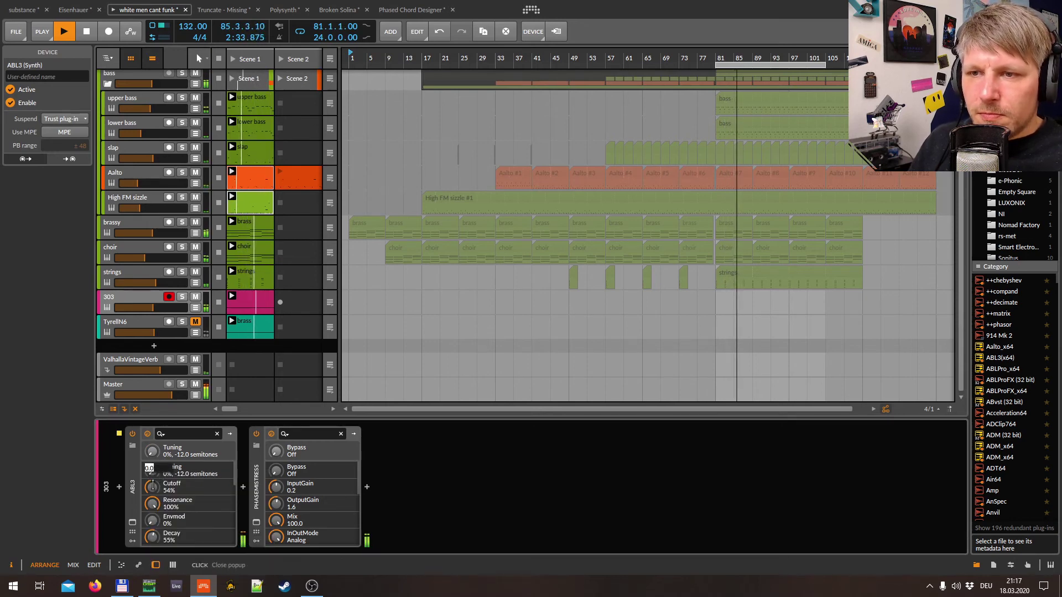
pyautogui.press('Return')
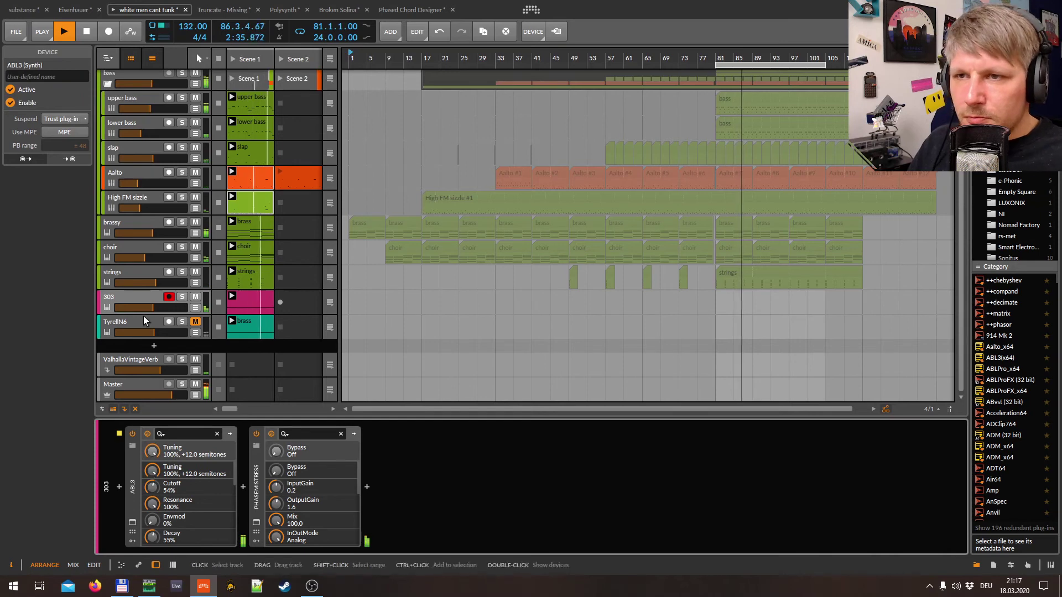
# Solo the 303 track and map the Cutoff parameter of its ABL3 device to a controller.
pyautogui.click(182, 296)
pyautogui.rightClick(154, 479)
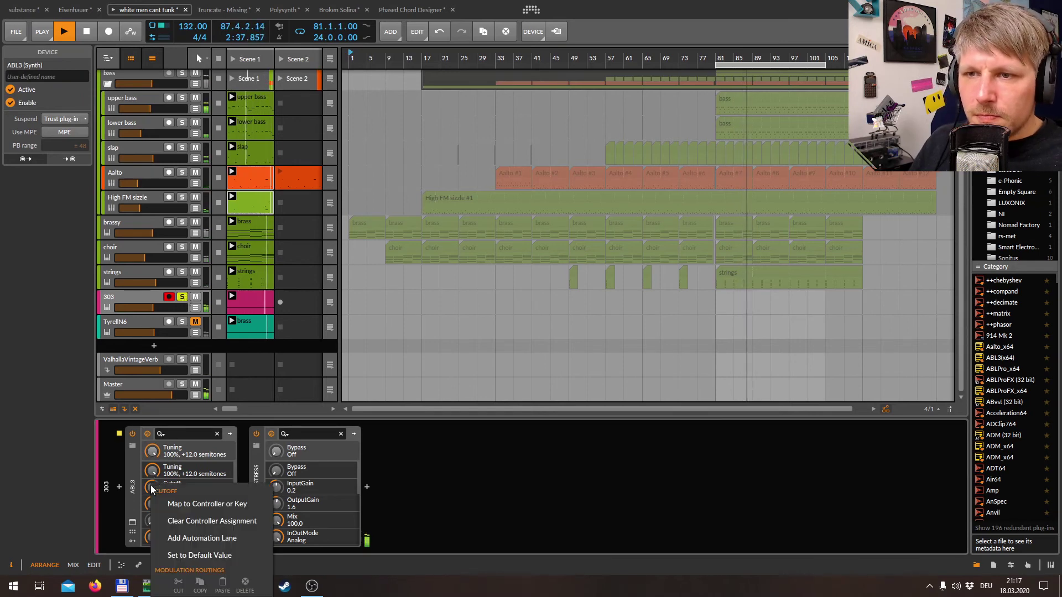
pyautogui.click(185, 504)
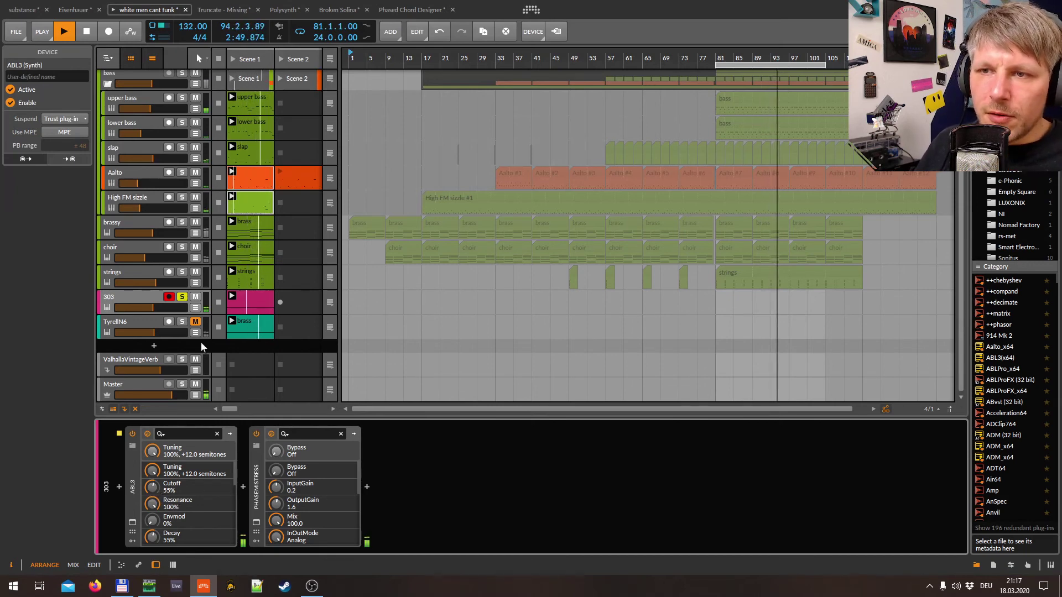
# Show the 303 track's automation lane, lower the ABL3 Cutoff to 41% and display Cutoff in the lane.
pyautogui.press('a')
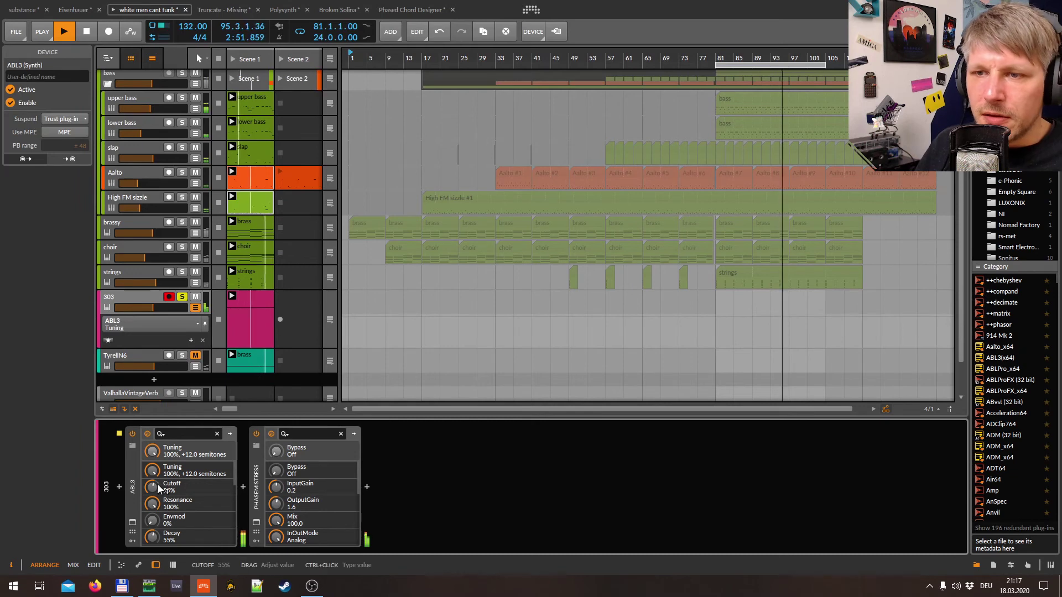
pyautogui.moveTo(157, 486); pyautogui.dragTo(155, 498)
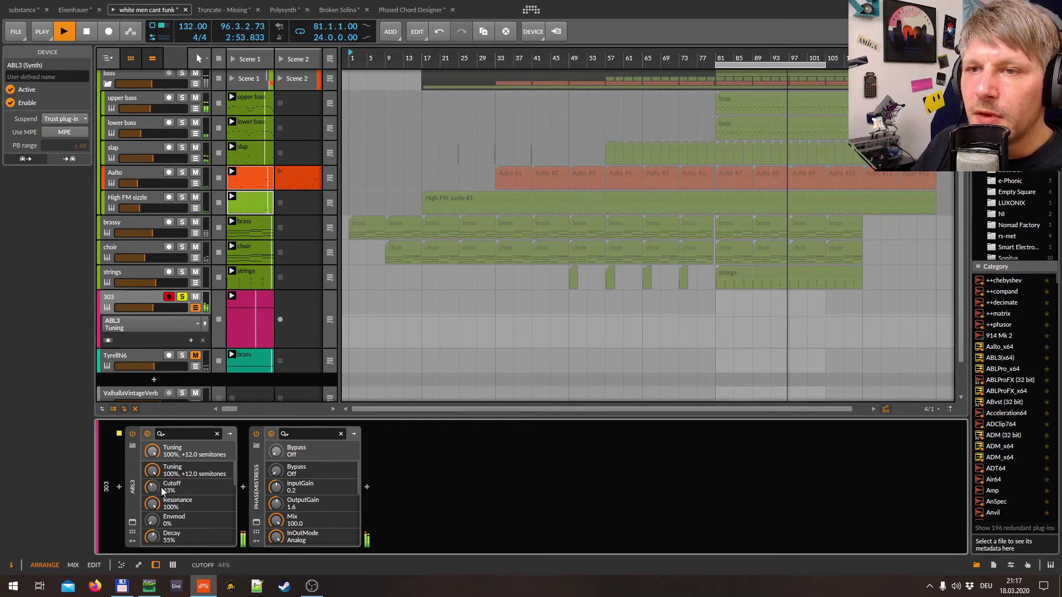
pyautogui.rightClick(156, 487)
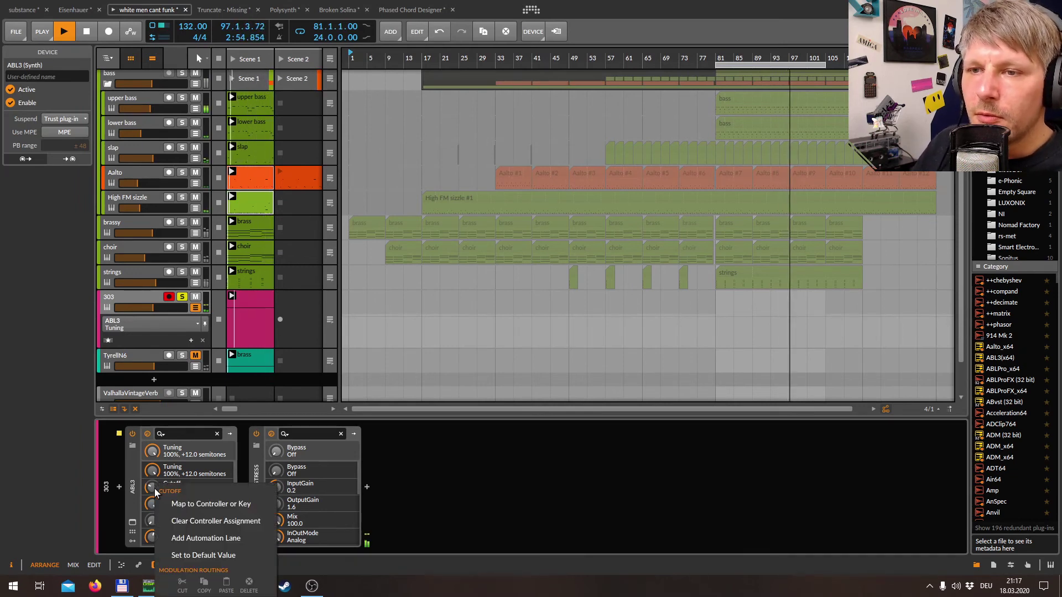
pyautogui.click(201, 553)
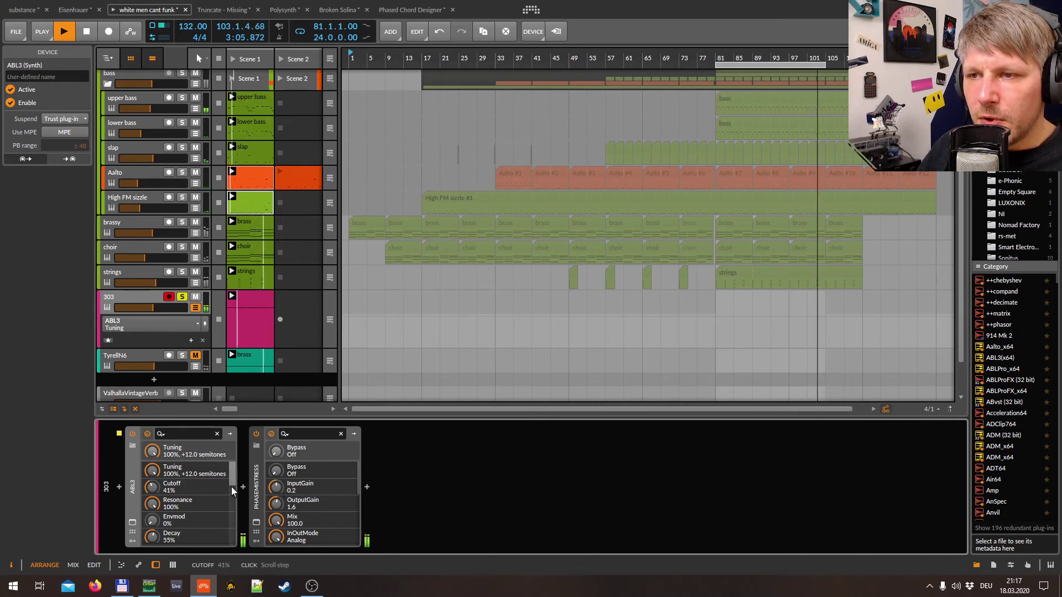
pyautogui.click(150, 323)
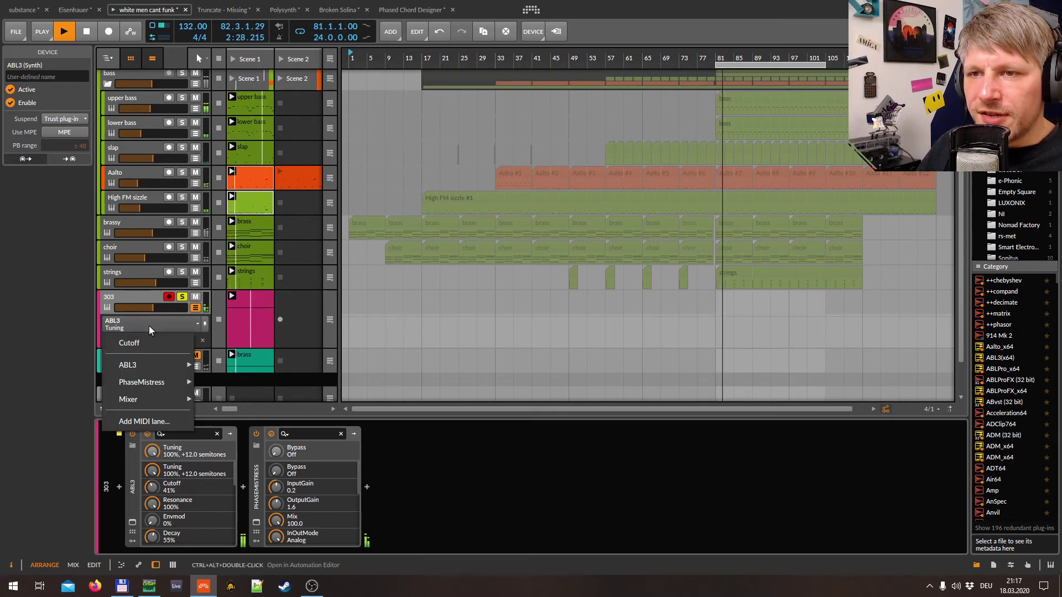
pyautogui.click(144, 339)
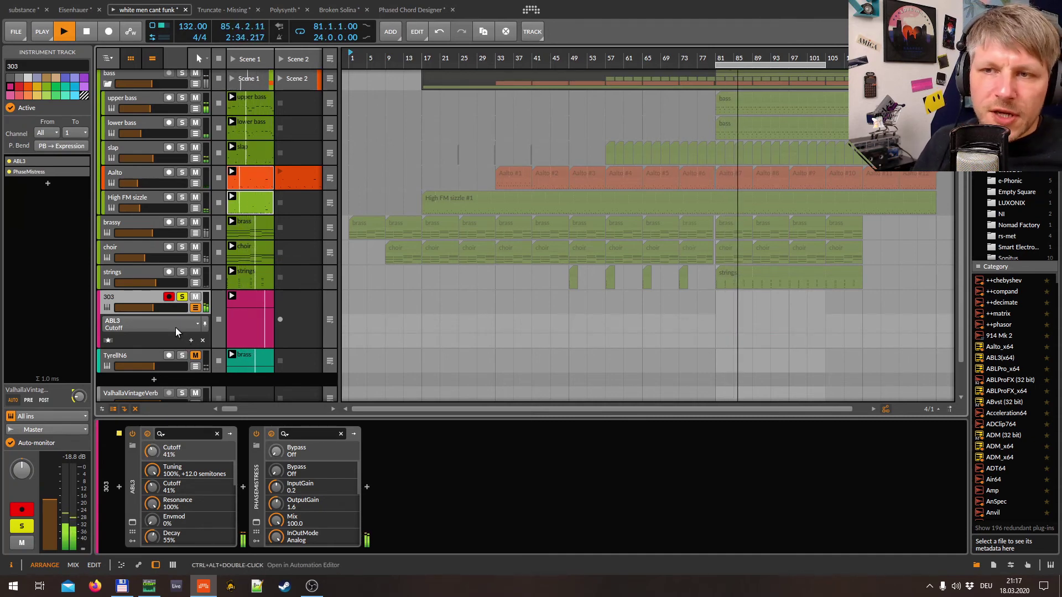
# Unsolo the 303 track and lower the ABL3 Tuning to 48%, -0.5 semitones.
pyautogui.click(131, 485)
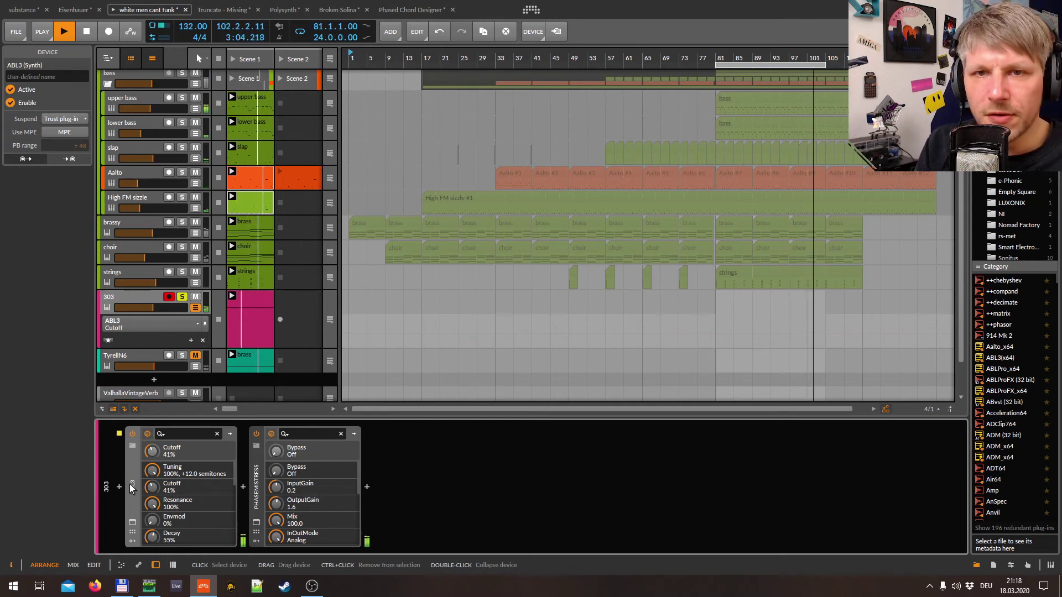
pyautogui.click(181, 298)
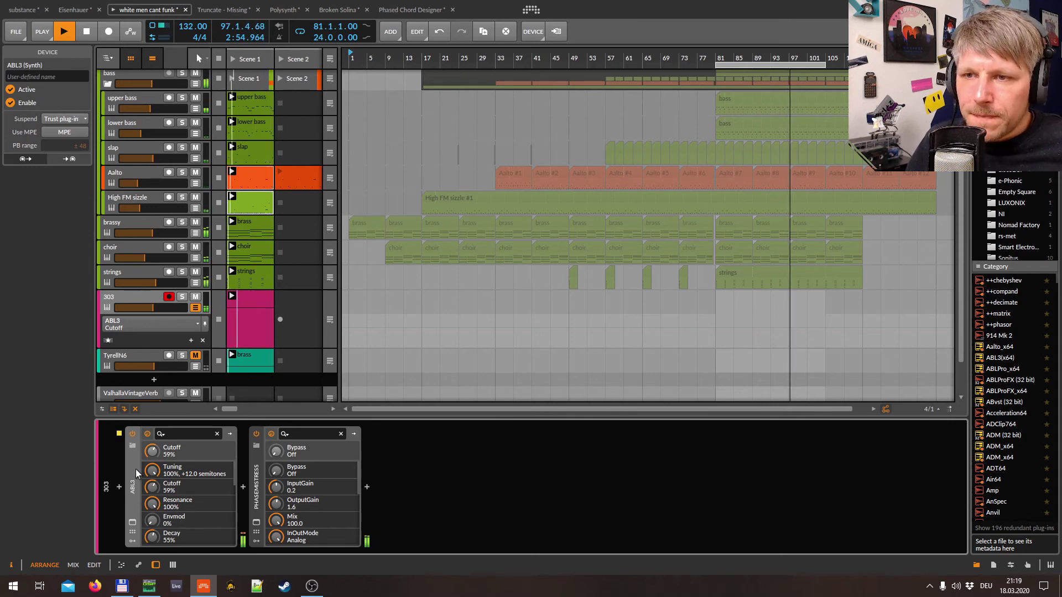
pyautogui.moveTo(150, 472); pyautogui.dragTo(150, 520)
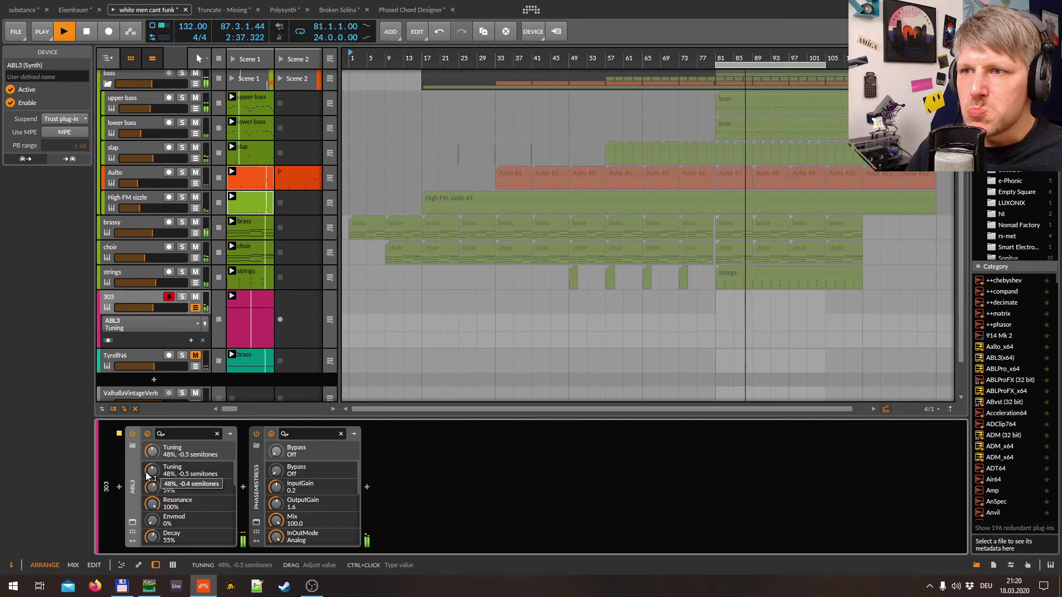
pyautogui.click(135, 303)
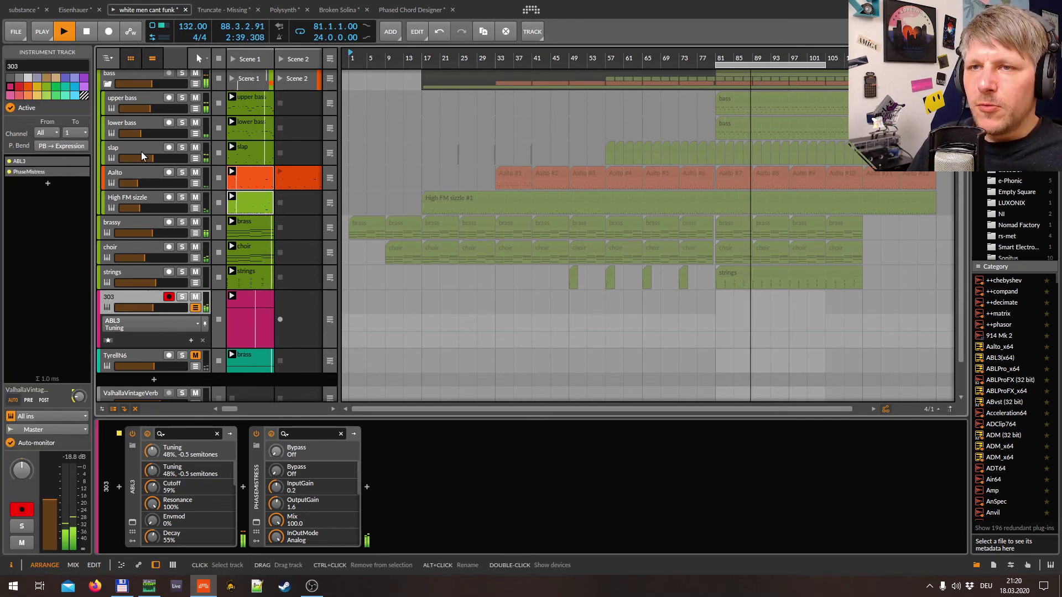
# Select the Drums group, stop playback, and switch to the Eisenhauer project with its audio engine activated.
pyautogui.scroll(1, 141, 152)
pyautogui.click(157, 76)
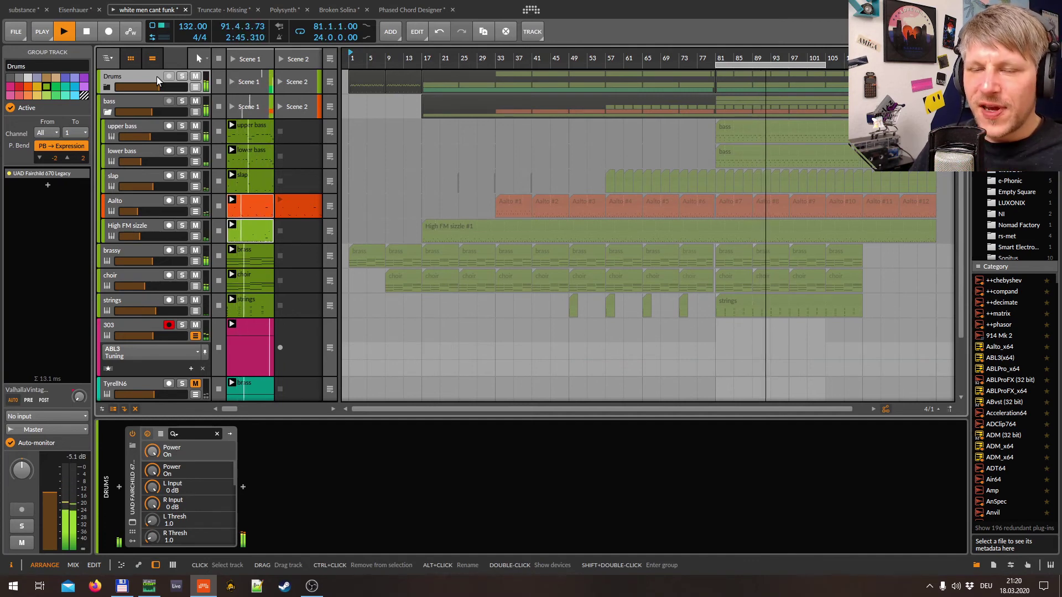
pyautogui.click(89, 35)
pyautogui.click(82, 10)
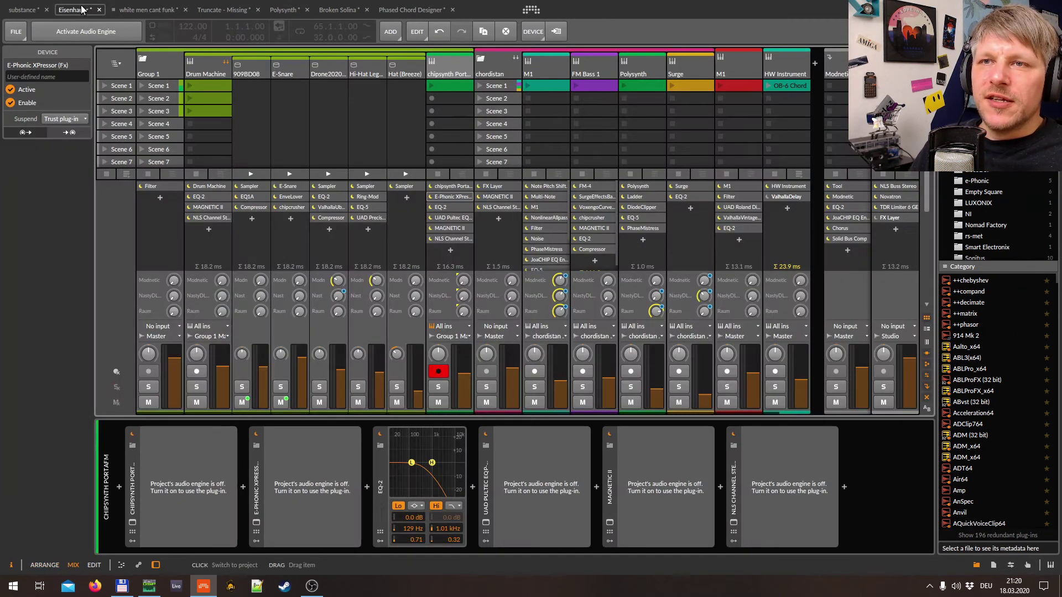
pyautogui.click(99, 32)
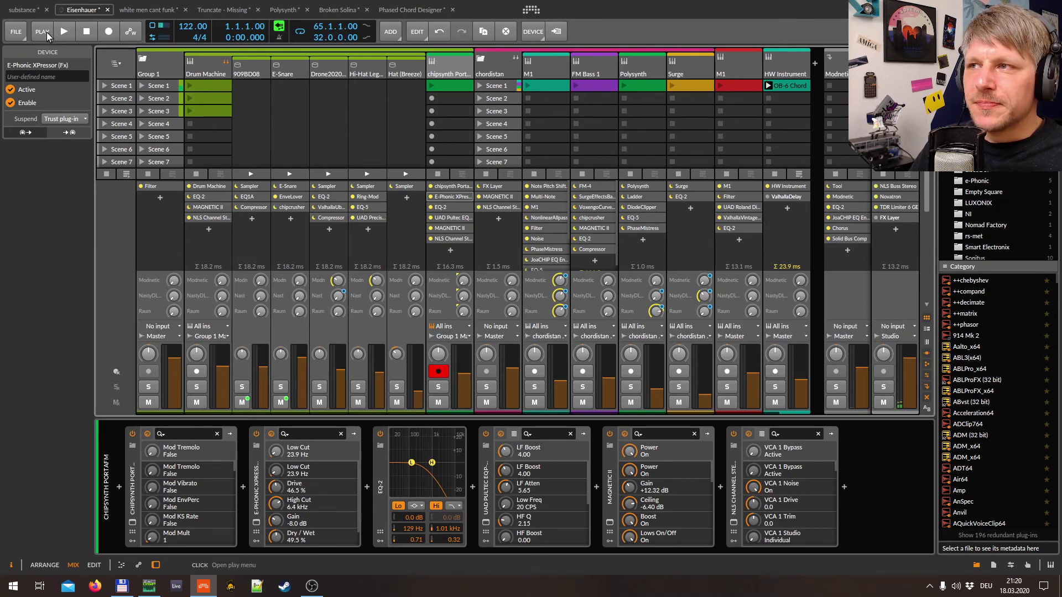
# Start playback, show the arrangement and delete the HW Instrument track.
pyautogui.click(48, 32)
pyautogui.click(65, 33)
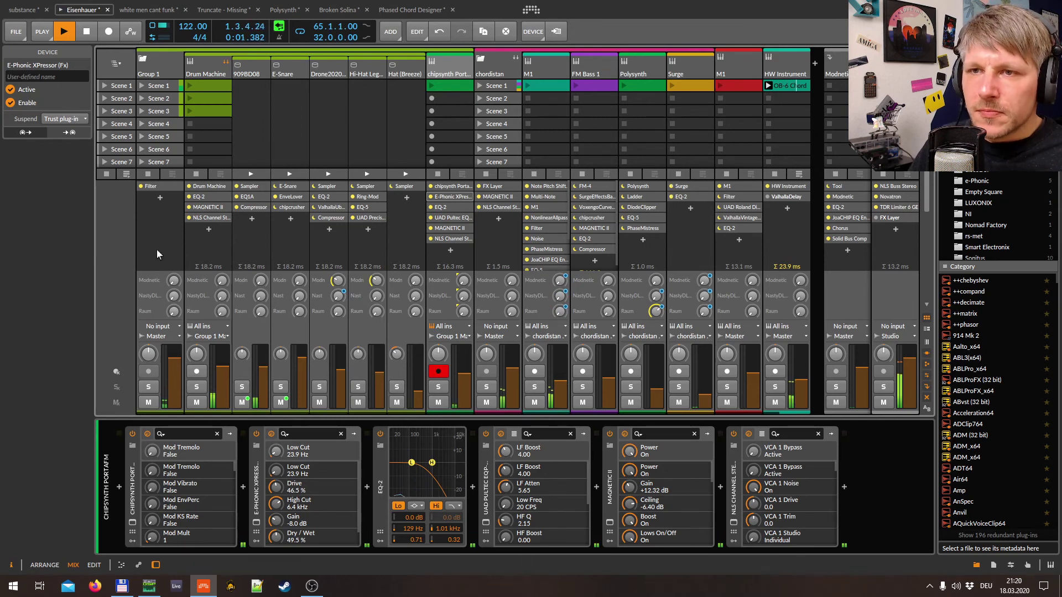
pyautogui.hotkey('alt', '1')
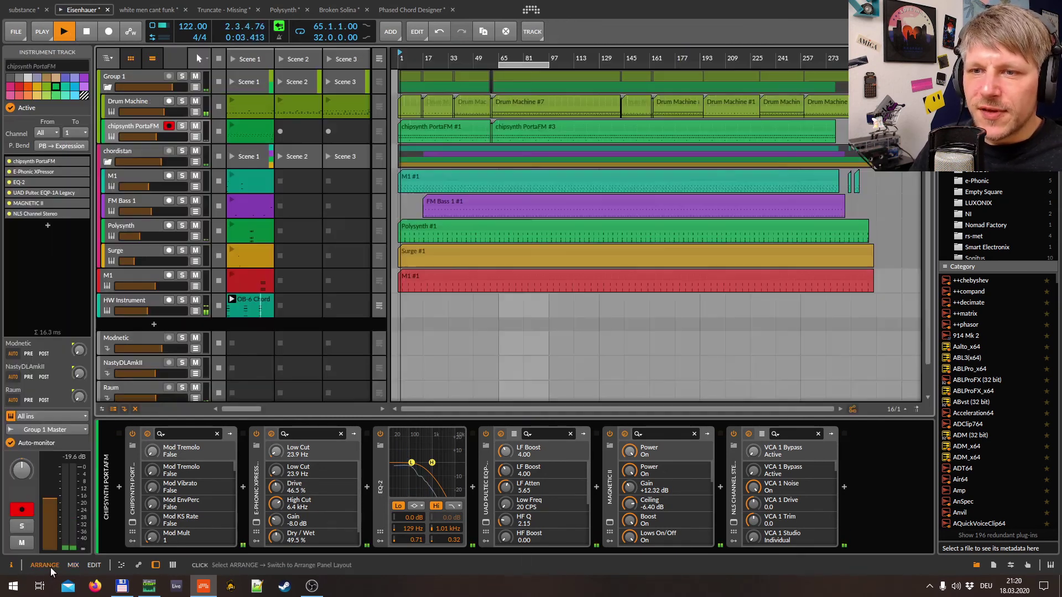
pyautogui.click(141, 303)
pyautogui.press('Delete')
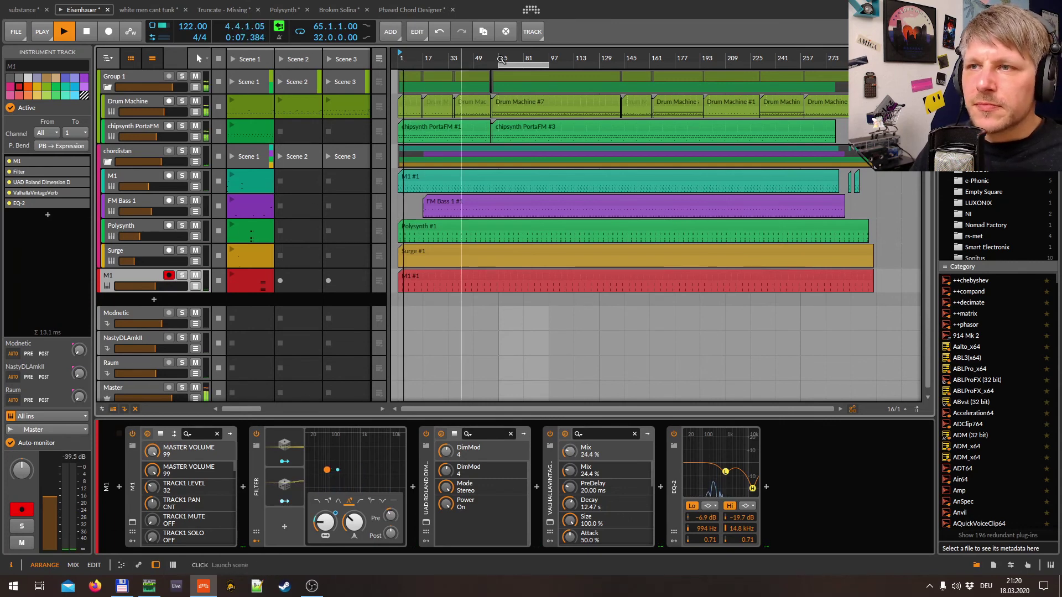
# Restart playback from bar 65 and extend the loop region to a length of 128 bars.
pyautogui.click(501, 60)
pyautogui.press('space')
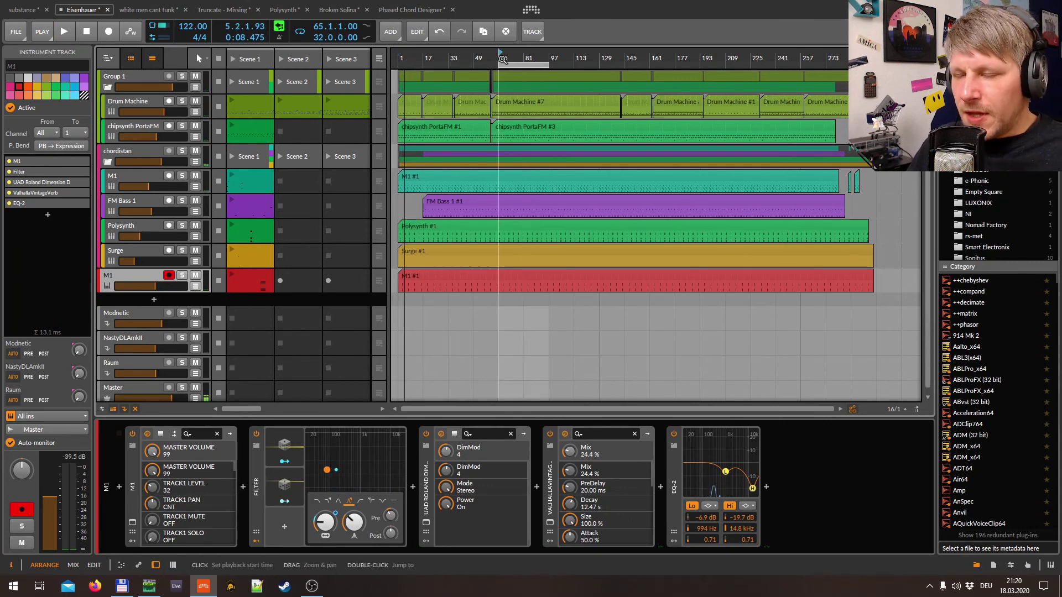
pyautogui.press('space')
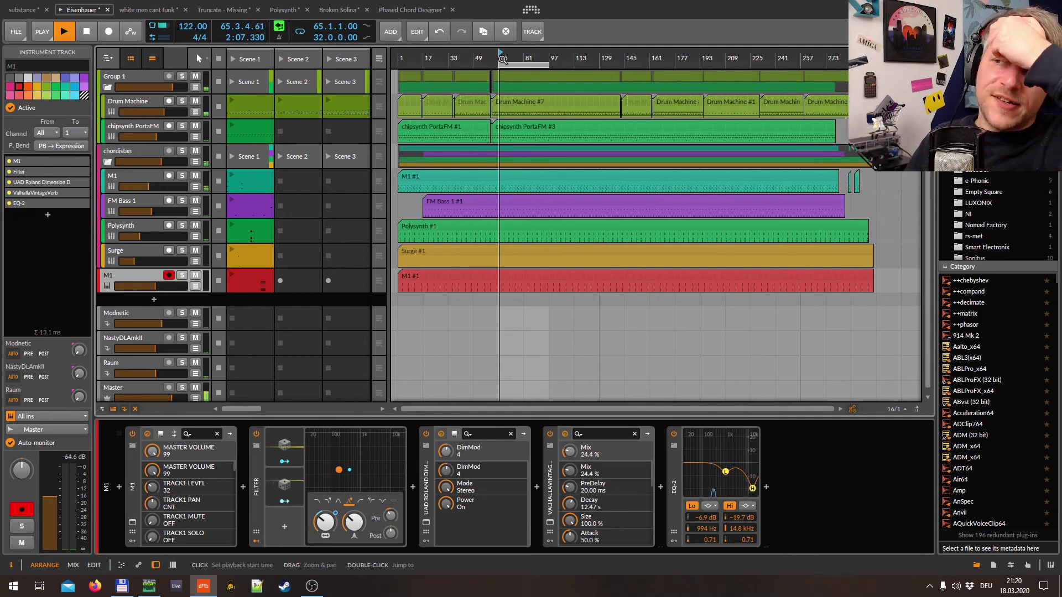
pyautogui.moveTo(549, 64); pyautogui.dragTo(703, 64)
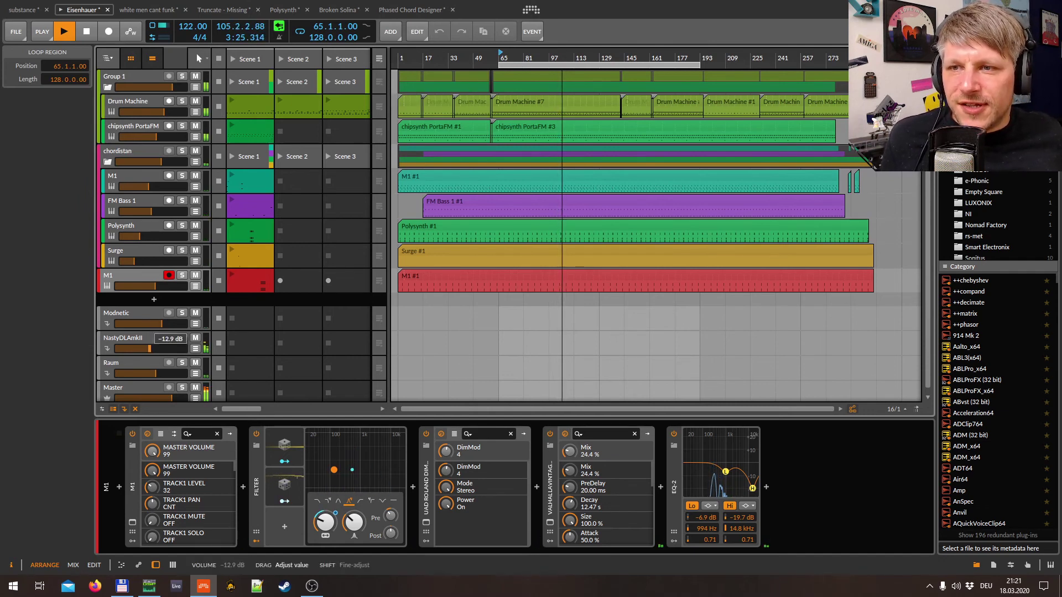
# Show the devices of the NastyDLAmkII effect track, and those of chipsynth PortaFM in the mixer view.
pyautogui.click(154, 343)
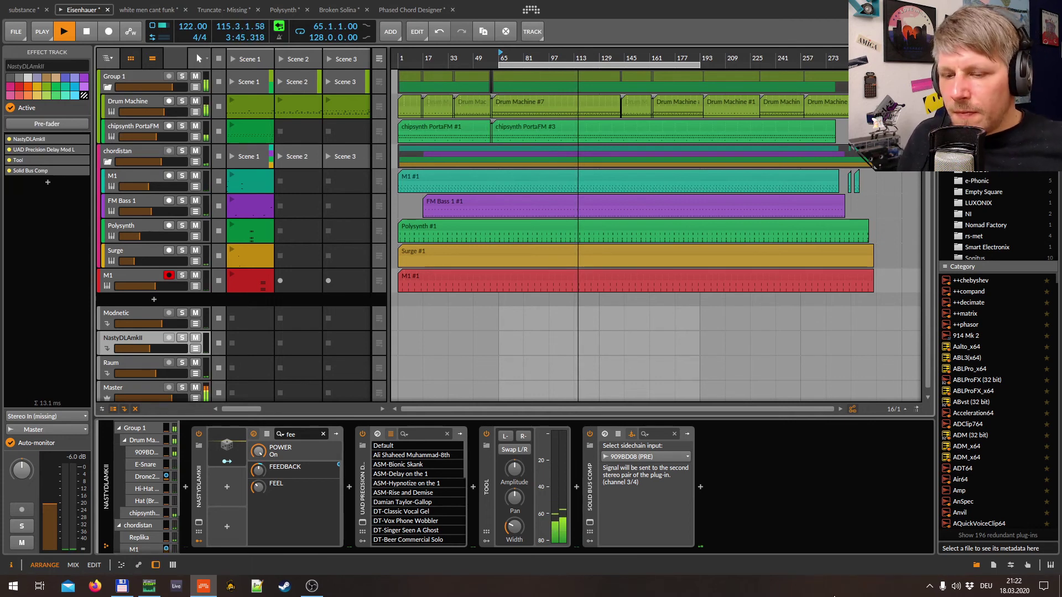
pyautogui.hotkey('alt', '2')
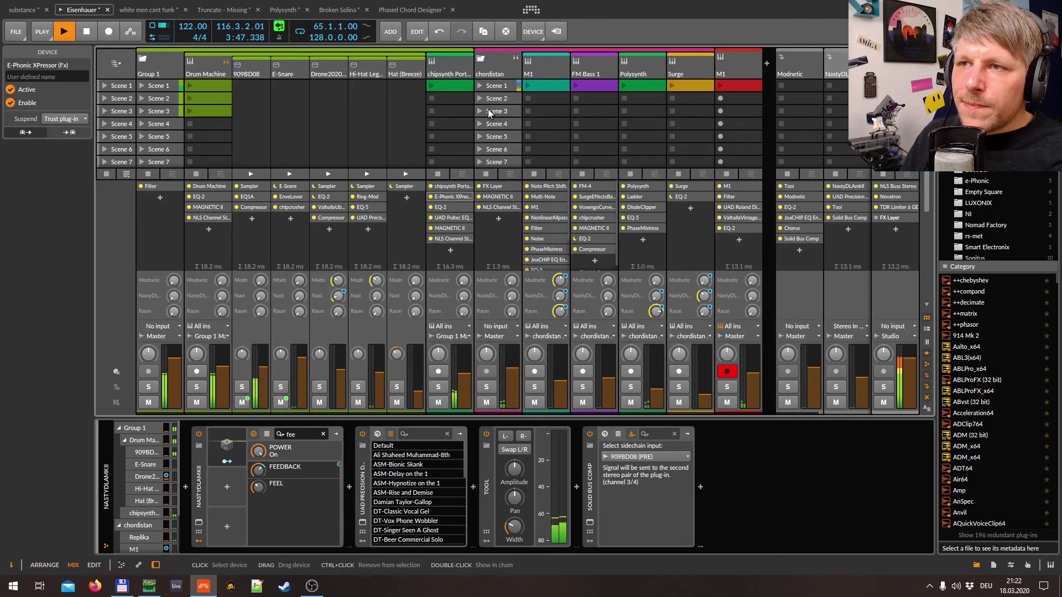
pyautogui.click(430, 71)
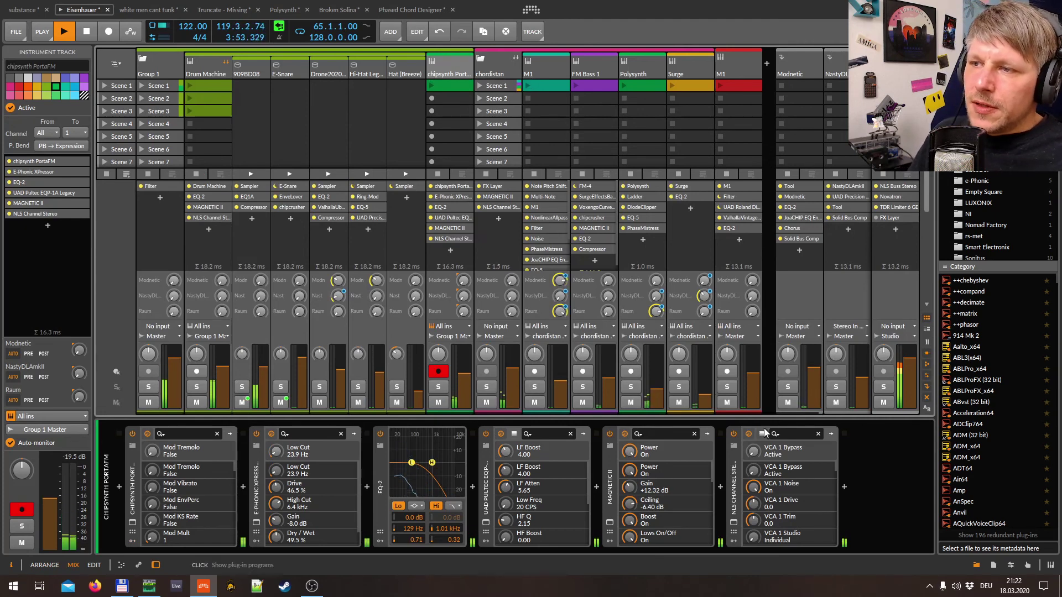
# Hide the device panel, show big level meters in the mixer and hide the device lists to enlarge them.
pyautogui.moveTo(774, 418); pyautogui.dragTo(785, 560)
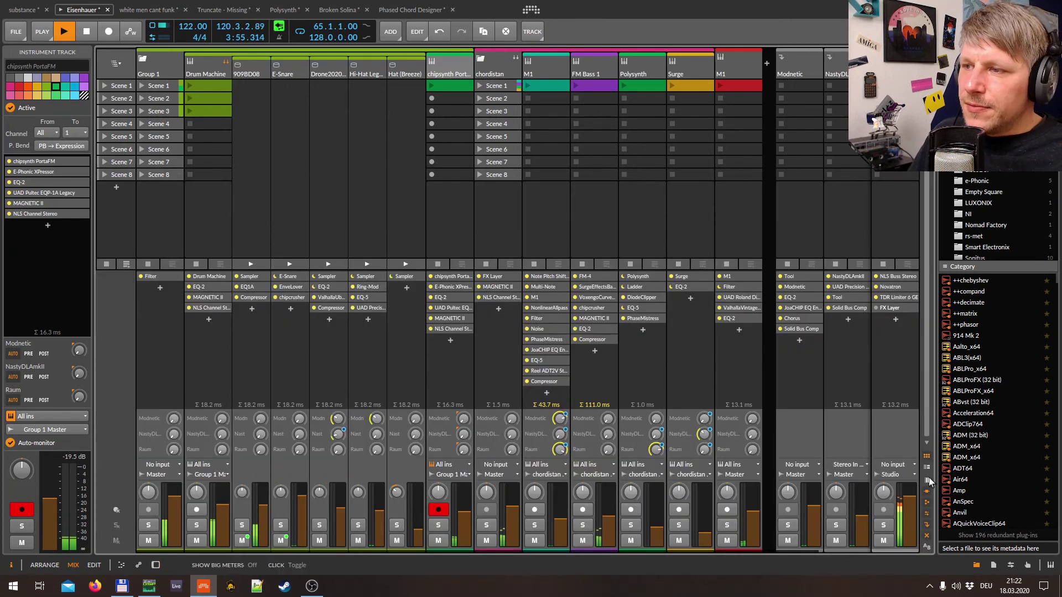
pyautogui.moveTo(591, 259); pyautogui.dragTo(591, 188)
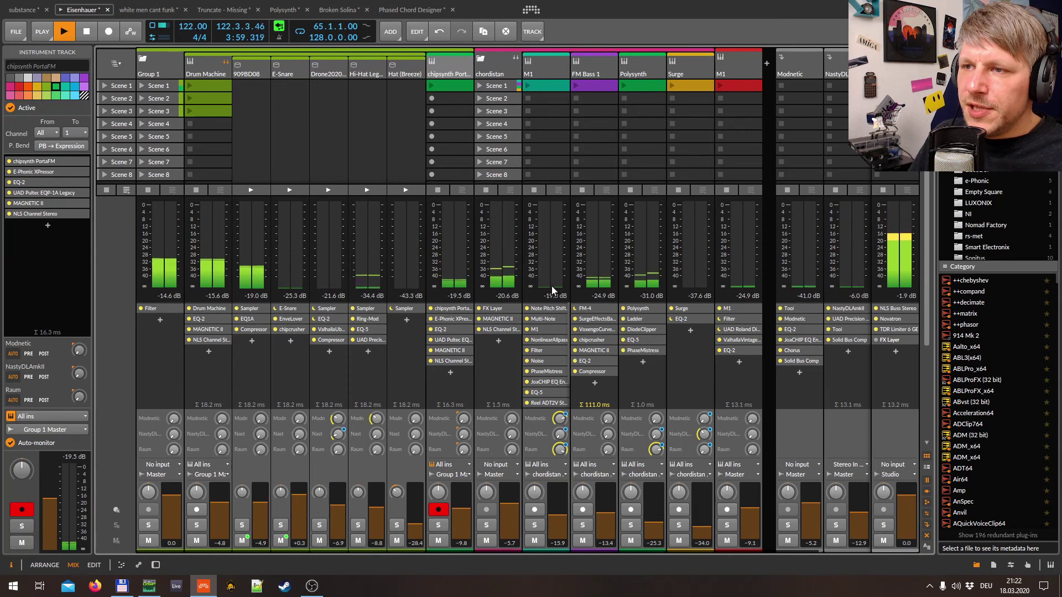
pyautogui.click(927, 498)
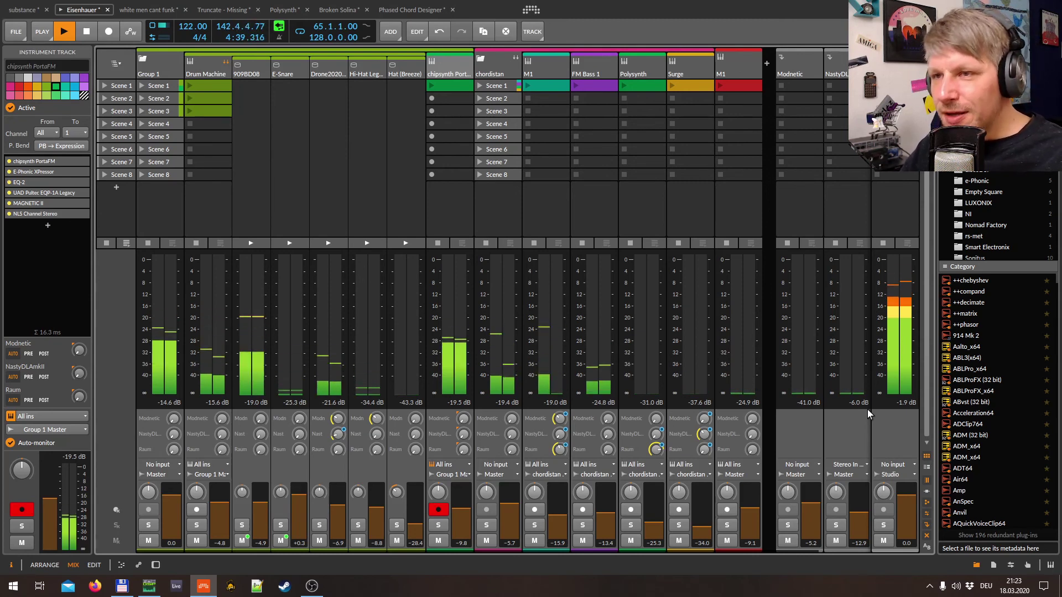
# Look at the clip browser for the empty Scene 8 slot of chipsynth PortaFM and close it without inserting anything.
pyautogui.click(426, 209)
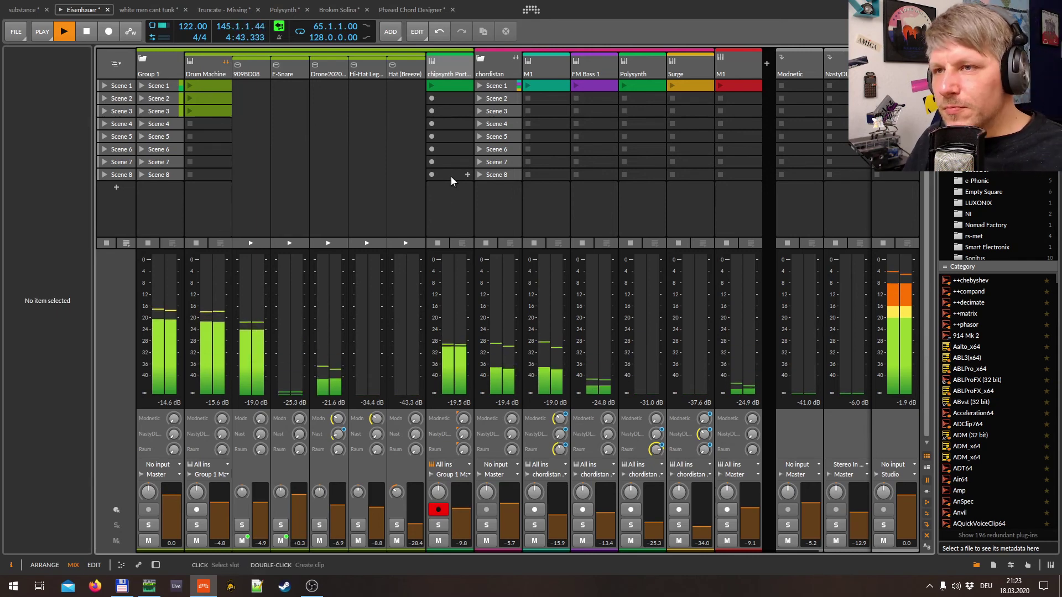
pyautogui.click(450, 175)
pyautogui.doubleClick(450, 176)
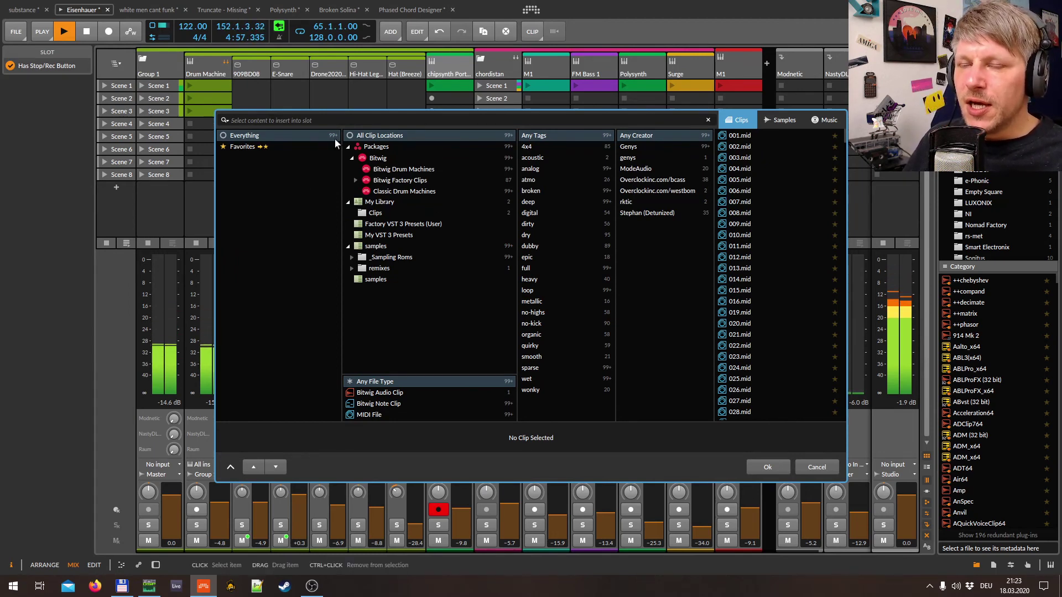
pyautogui.press('Escape')
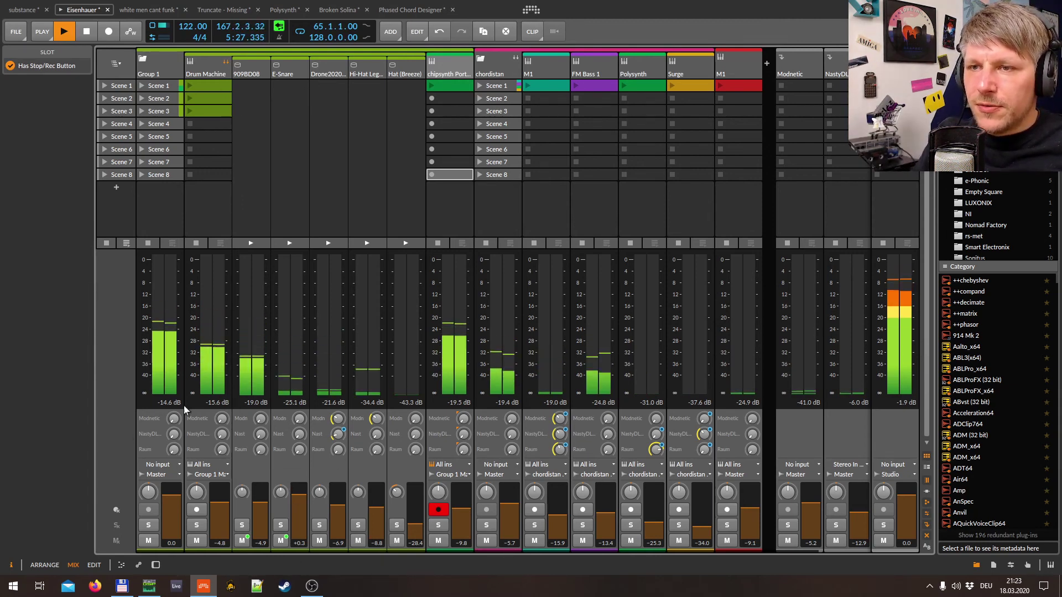
# Show the devices of the chordistan group and its Polysynth track, and insert a Steps modulator on the Polysynth.
pyautogui.doubleClick(486, 75)
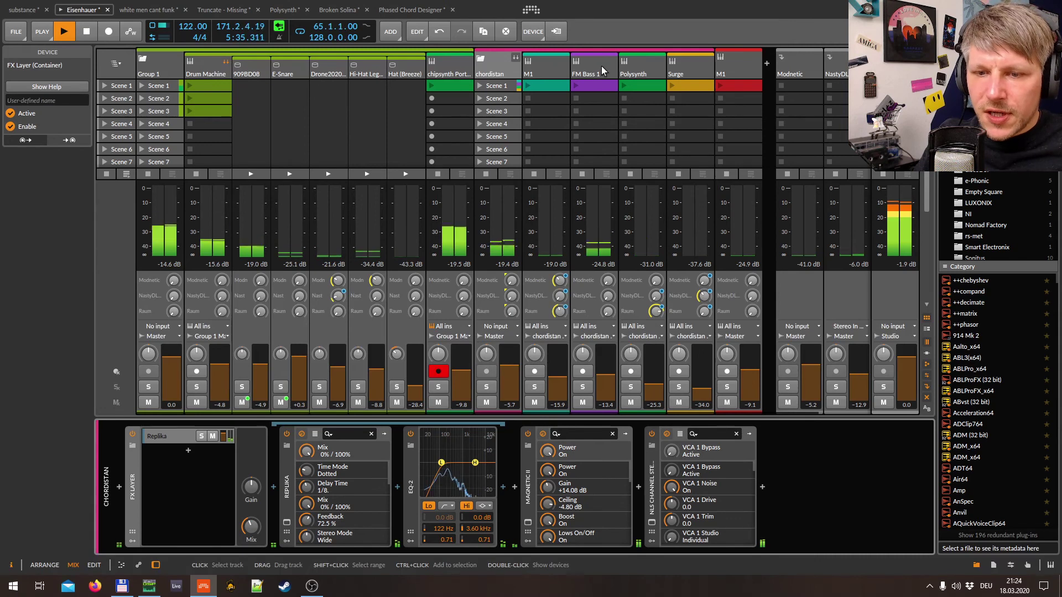
pyautogui.click(642, 62)
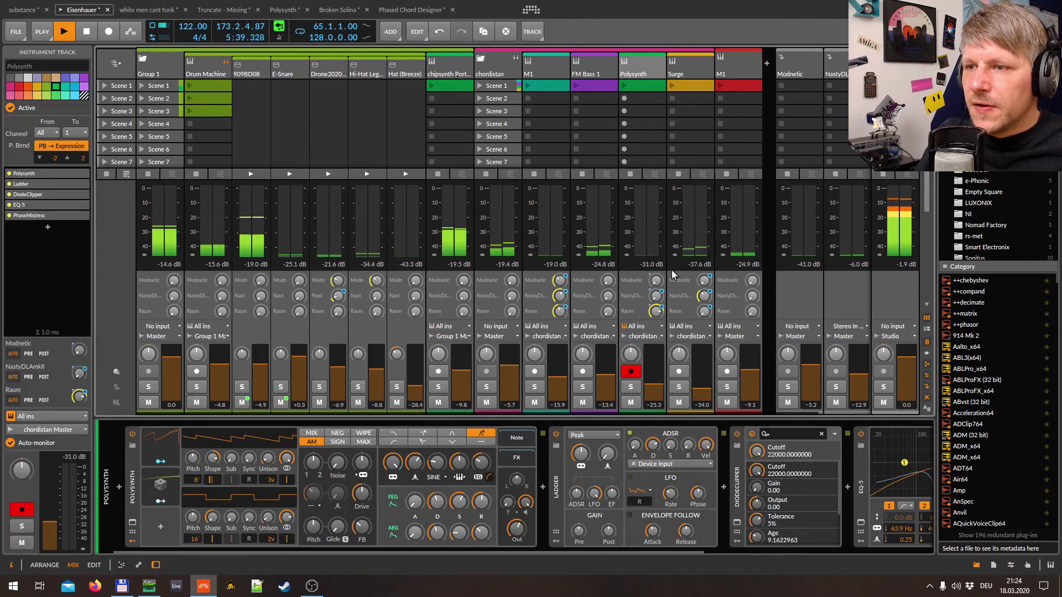
pyautogui.click(159, 527)
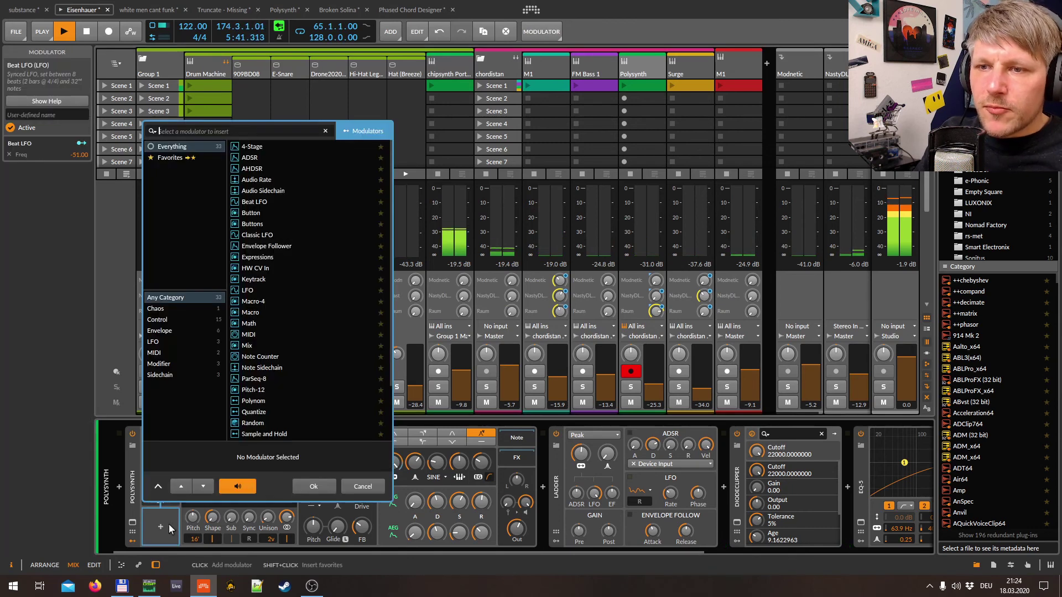
pyautogui.write('steps')
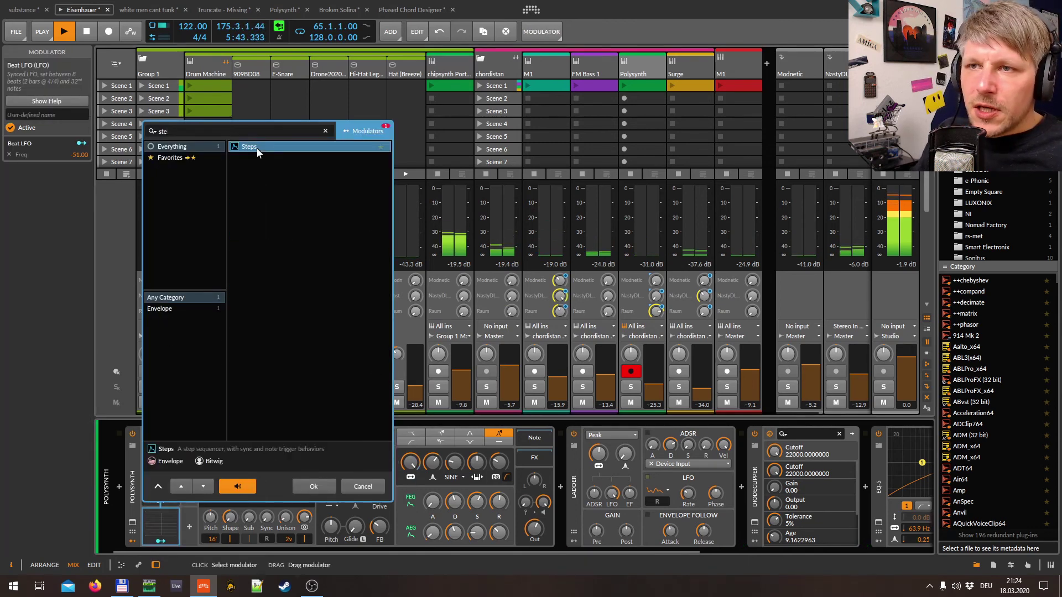
pyautogui.doubleClick(256, 148)
# Expand the Steps modulator of the Polysynth, sketch a few steps and randomize its 16-step pattern.
pyautogui.click(177, 446)
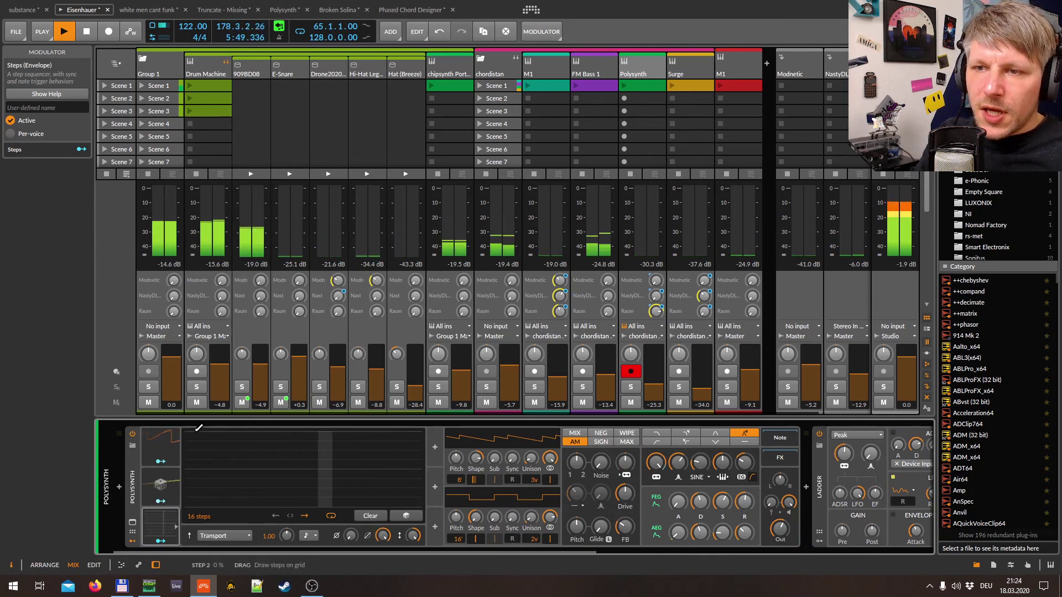
pyautogui.moveTo(206, 434); pyautogui.dragTo(231, 514)
pyautogui.click(406, 516)
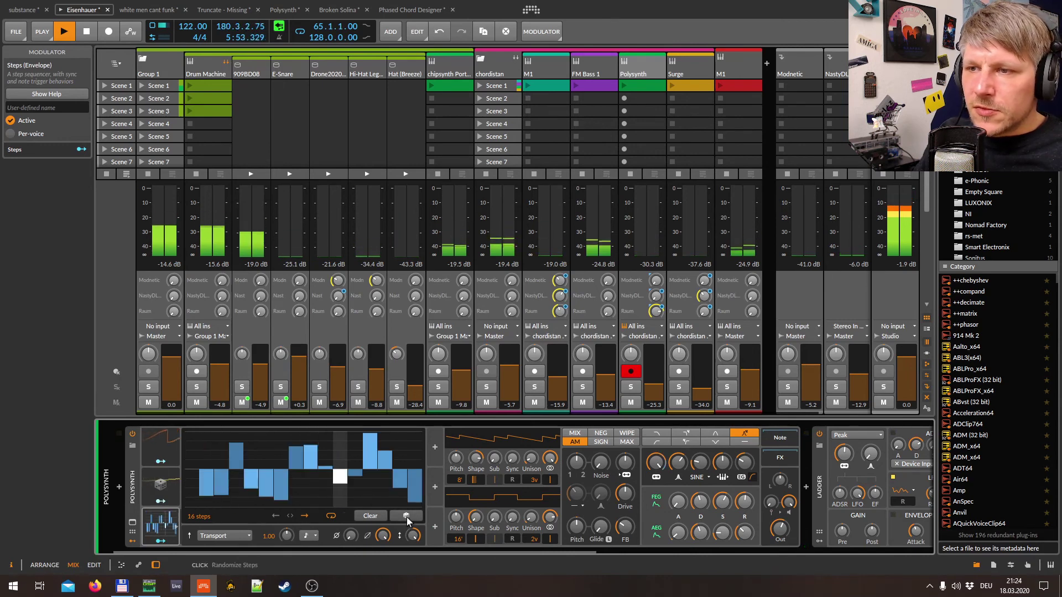
# Open the Polysynth track's Scene 1 clip and shift all its notes from beat 2.3 to the clip start.
pyautogui.doubleClick(643, 86)
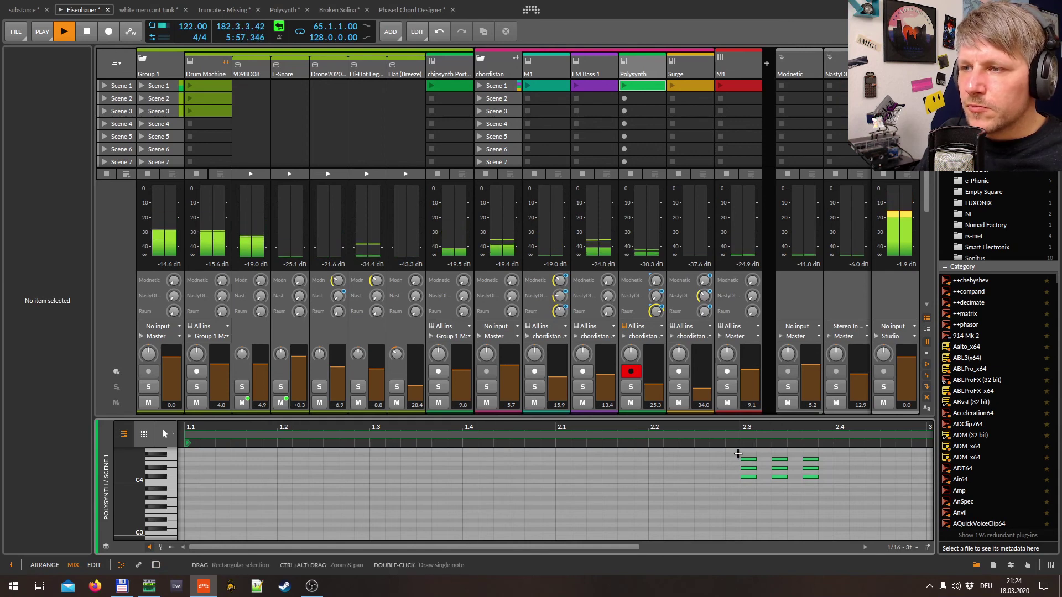
pyautogui.moveTo(732, 452); pyautogui.dragTo(899, 503)
pyautogui.press('Left')
pyautogui.press('Left')
pyautogui.press('Left')
pyautogui.press('Left')
pyautogui.press('Left')
pyautogui.press('Left')
pyautogui.press('Left')
pyautogui.press('Left')
pyautogui.press('Left')
pyautogui.press('Left')
pyautogui.press('Left')
pyautogui.press('Left')
pyautogui.press('Left')
pyautogui.press('Left')
pyautogui.press('Left')
pyautogui.press('Left')
pyautogui.press('Left')
pyautogui.press('Left')
pyautogui.press('Left')
pyautogui.press('Left')
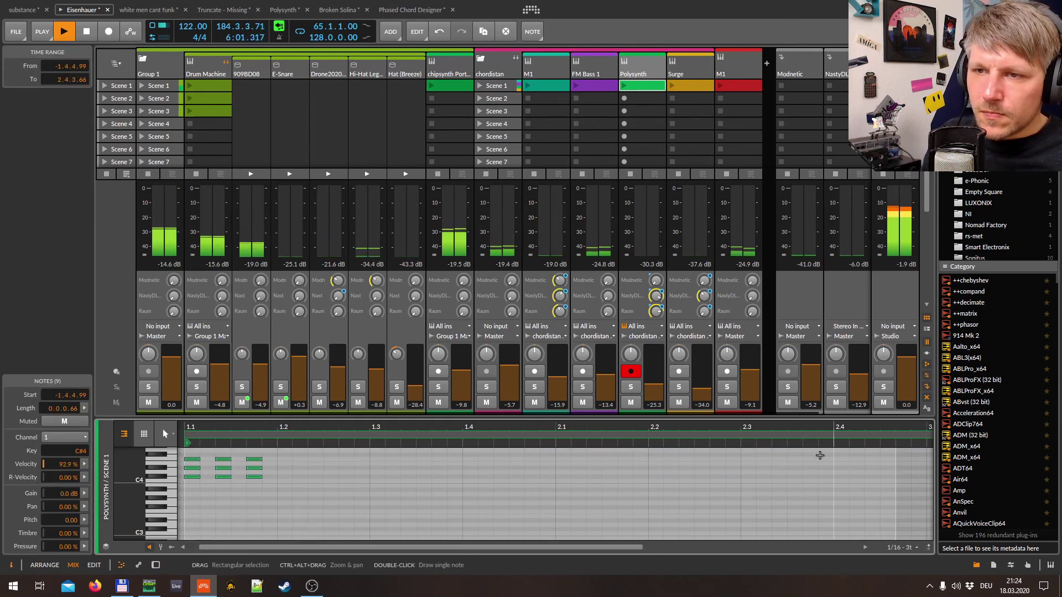
# Delete the second and third chords of the clip and stretch the first chord to bar 4.1.
pyautogui.moveTo(271, 453); pyautogui.dragTo(224, 484)
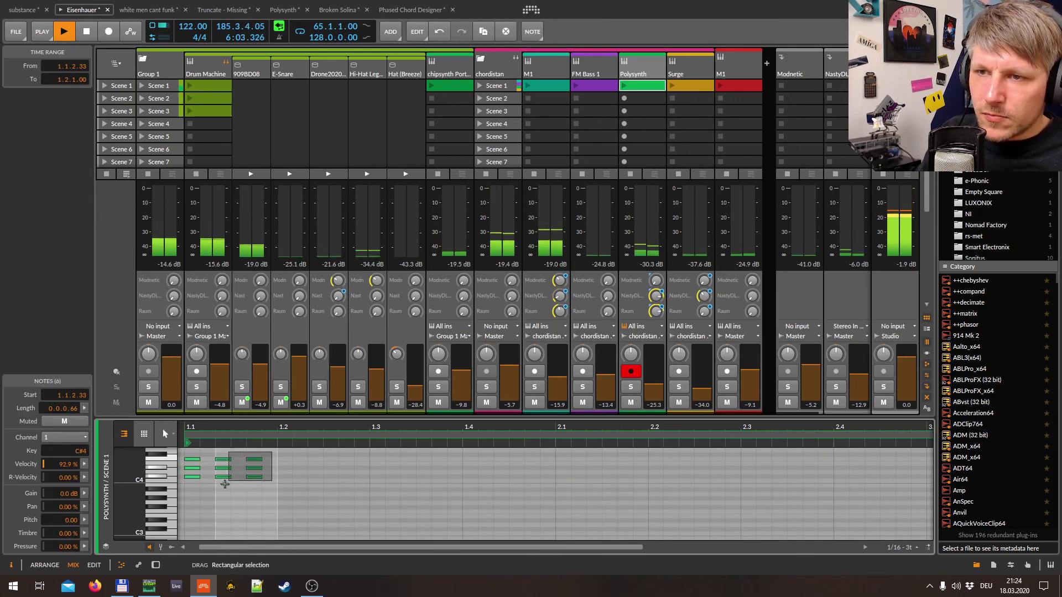
pyautogui.press('Delete')
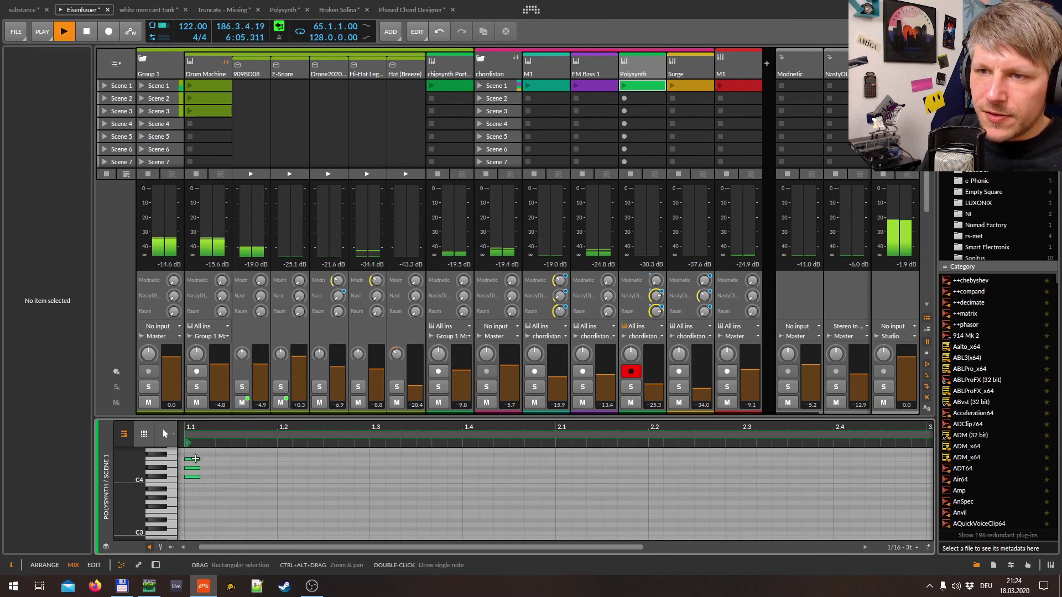
pyautogui.hotkey('ctrl', 'a')
pyautogui.moveTo(200, 459); pyautogui.dragTo(413, 497)
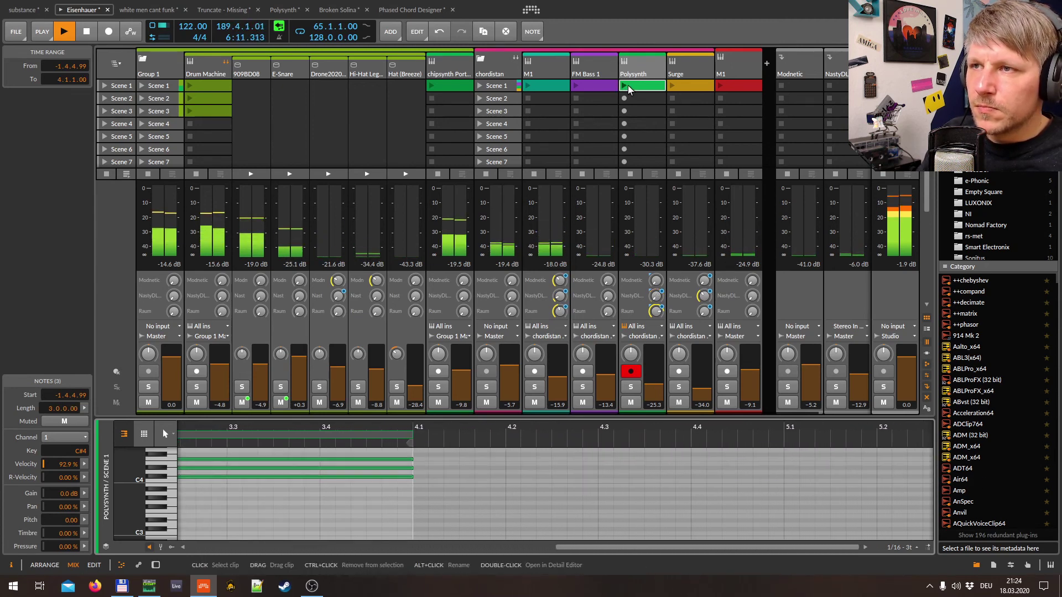
# Launch the Polysynth clip, show the track's devices and raise its volume to -2.2 dB.
pyautogui.press('d')
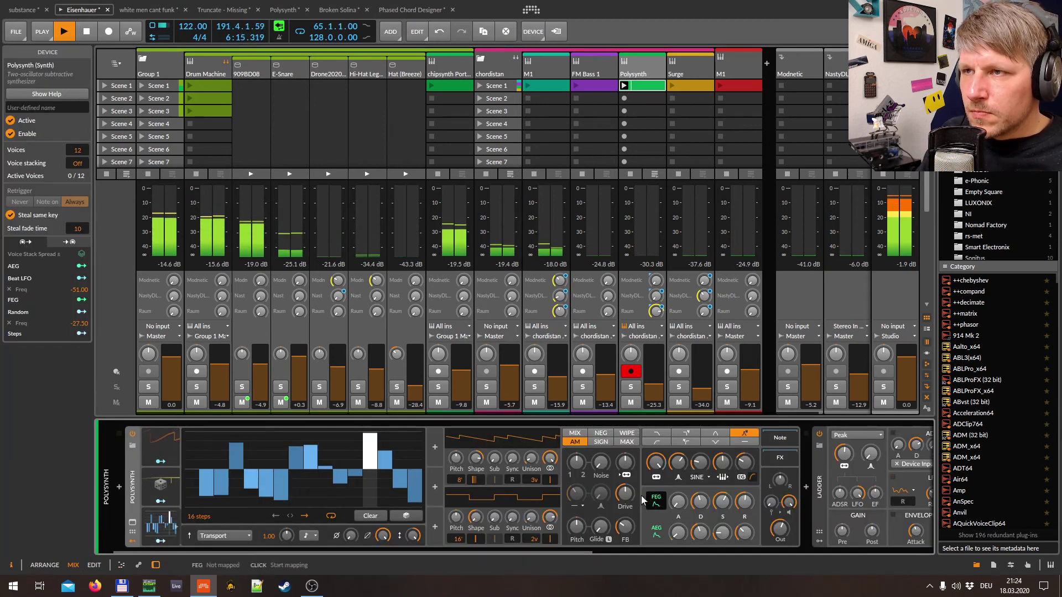
pyautogui.moveTo(656, 465)
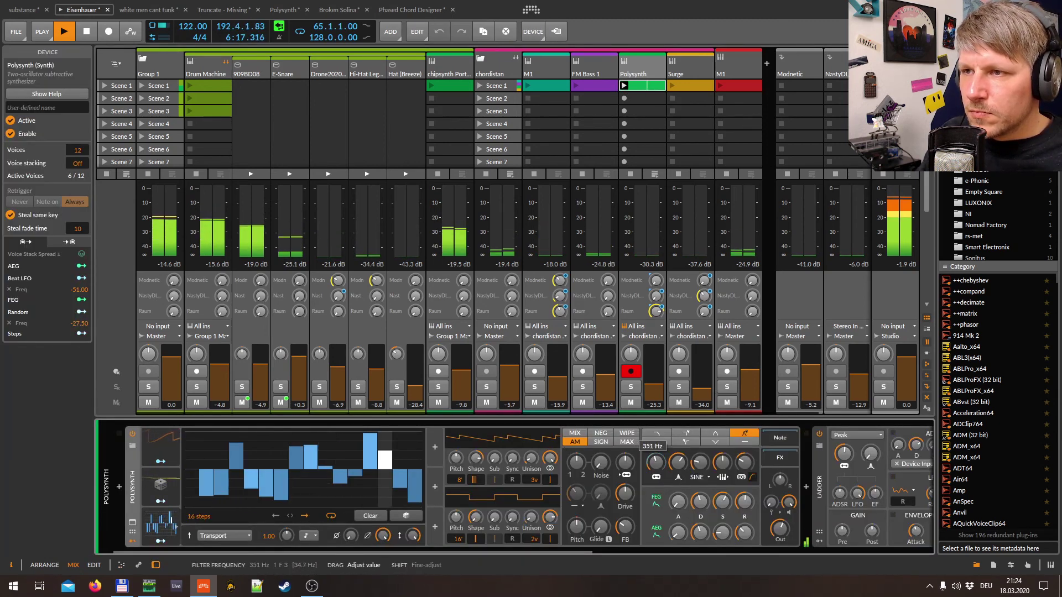
pyautogui.moveTo(654, 384); pyautogui.dragTo(654, 365)
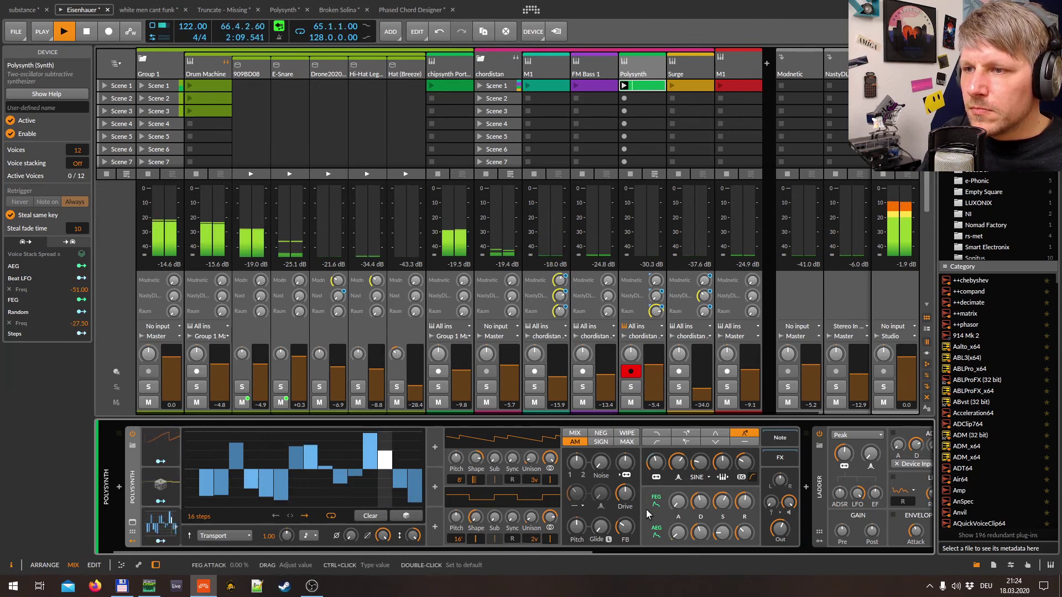
pyautogui.moveTo(546, 551); pyautogui.dragTo(374, 532)
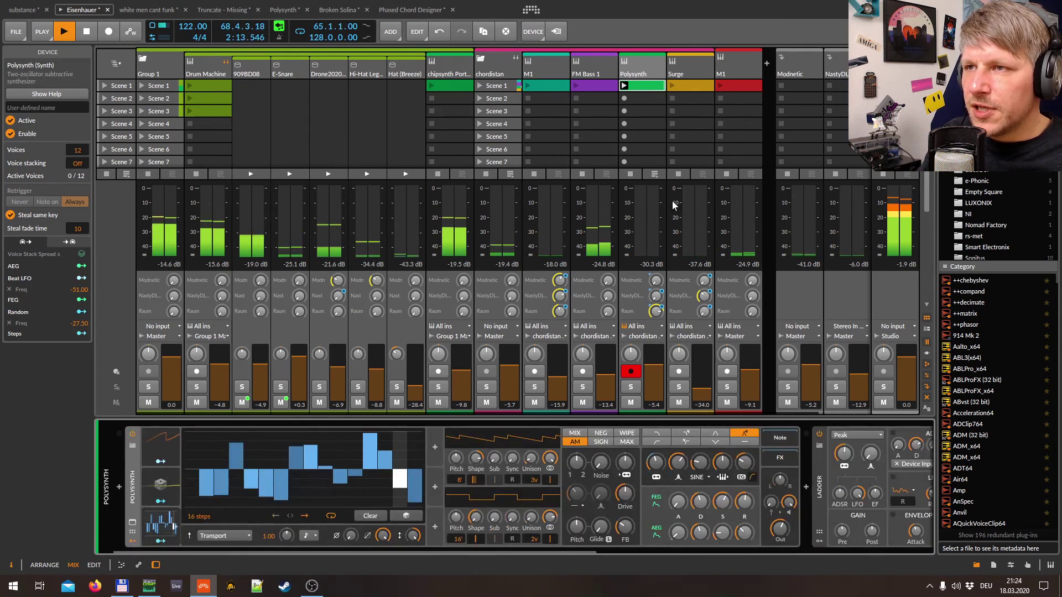
pyautogui.moveTo(663, 366); pyautogui.dragTo(659, 364)
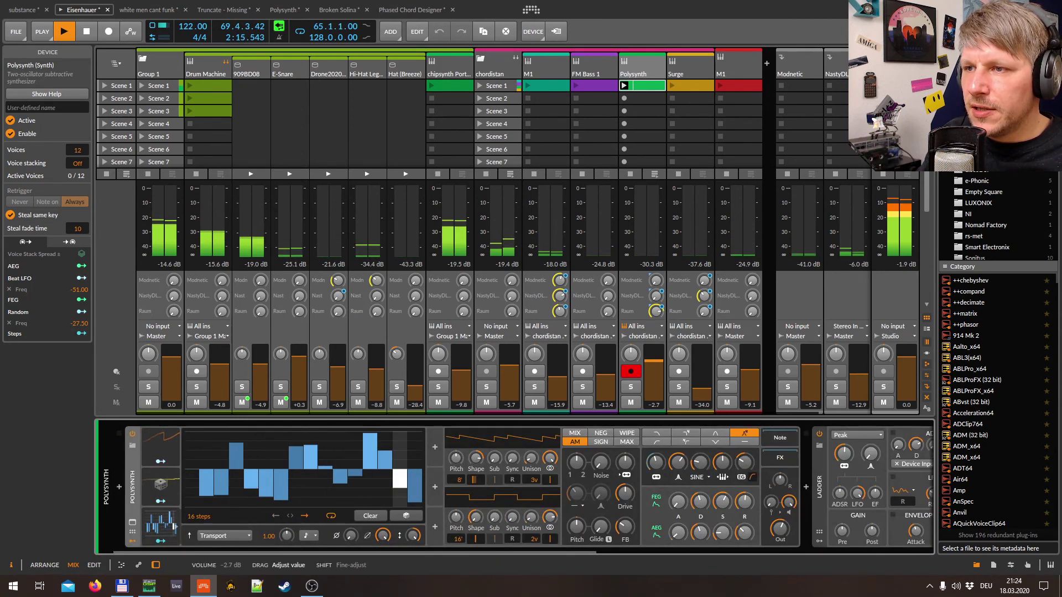
pyautogui.moveTo(781, 526)
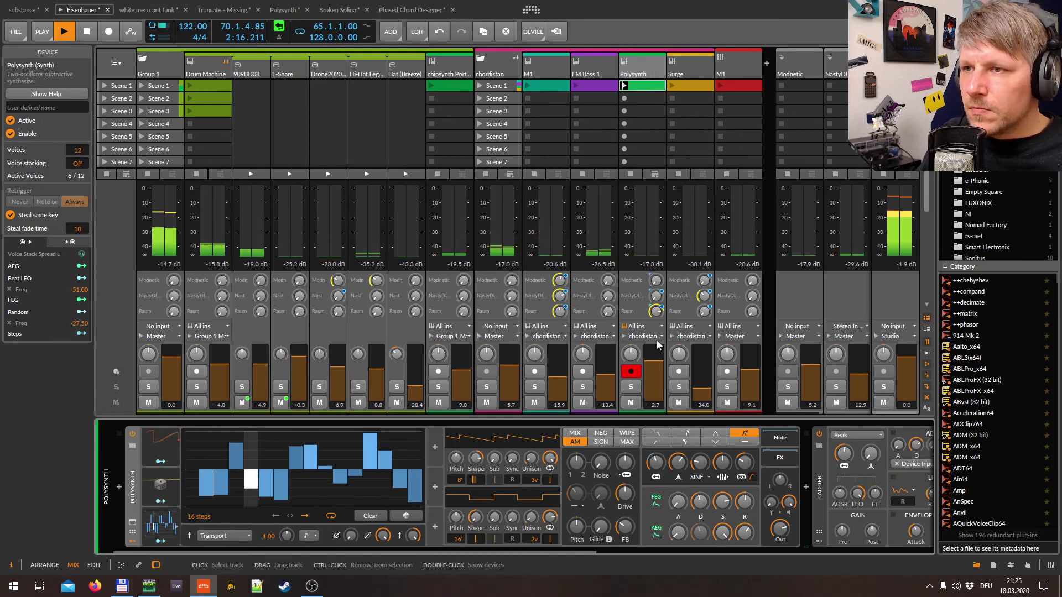
pyautogui.scroll(1, 653, 360)
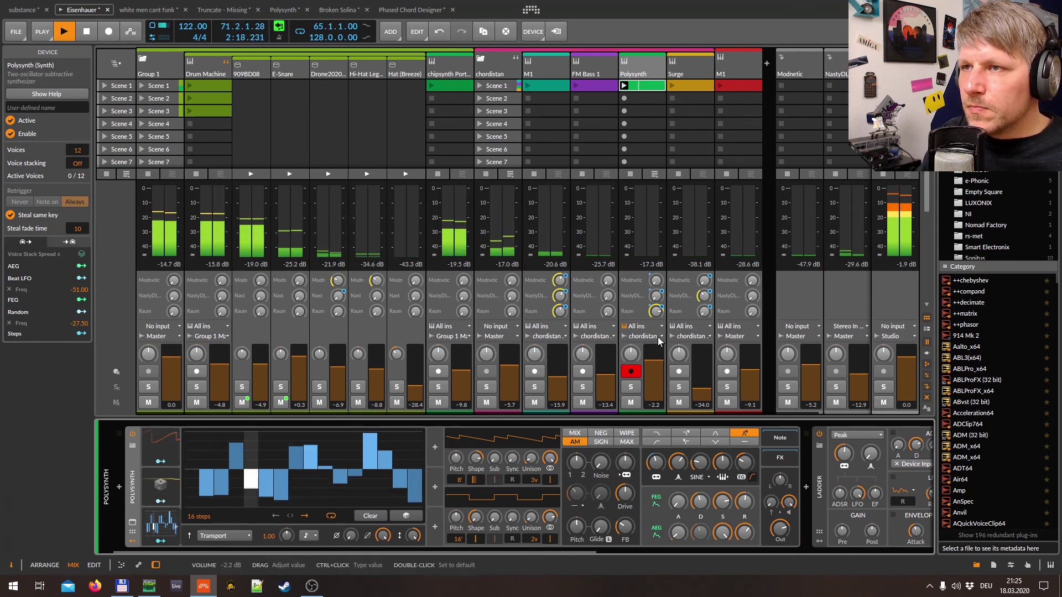
# Stop playback, switch off the Ladder device on the Polysynth track and adjust the synth's filter frequency.
pyautogui.click(85, 35)
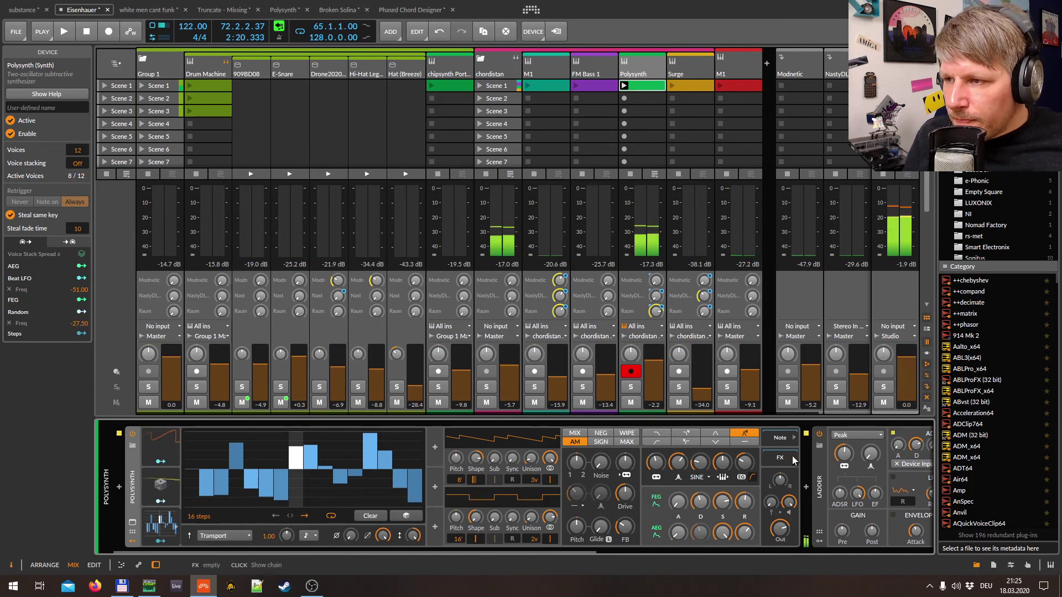
pyautogui.hscroll(3, 574, 552)
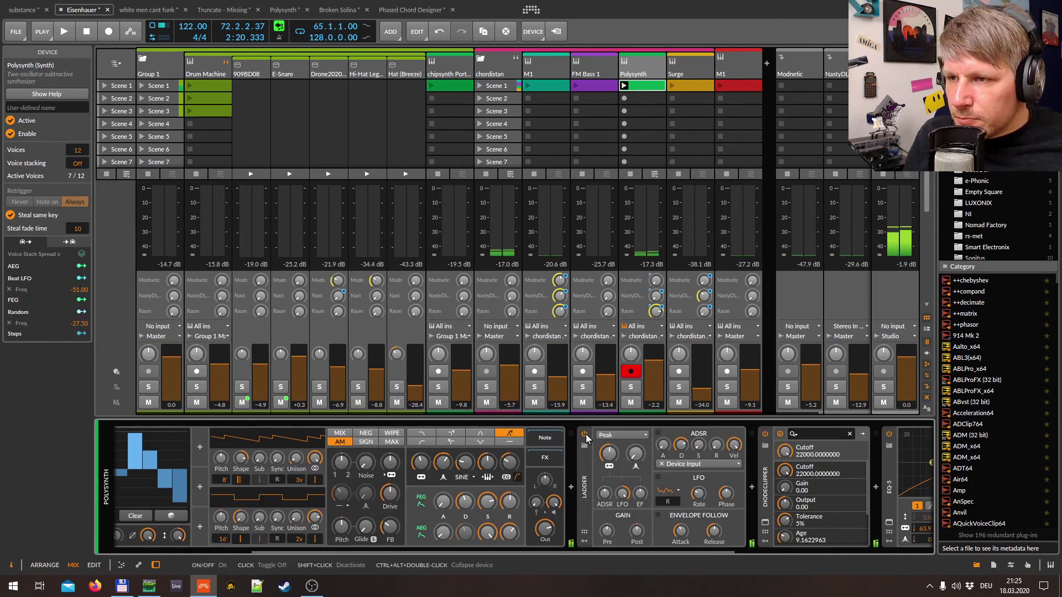
pyautogui.moveTo(731, 556); pyautogui.dragTo(625, 550)
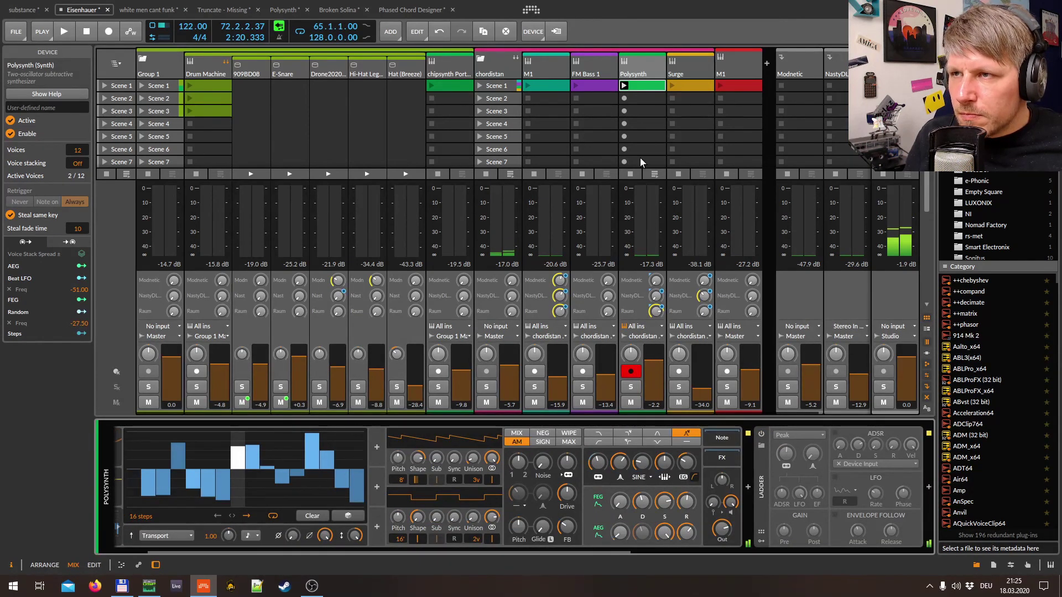
pyautogui.click(639, 64)
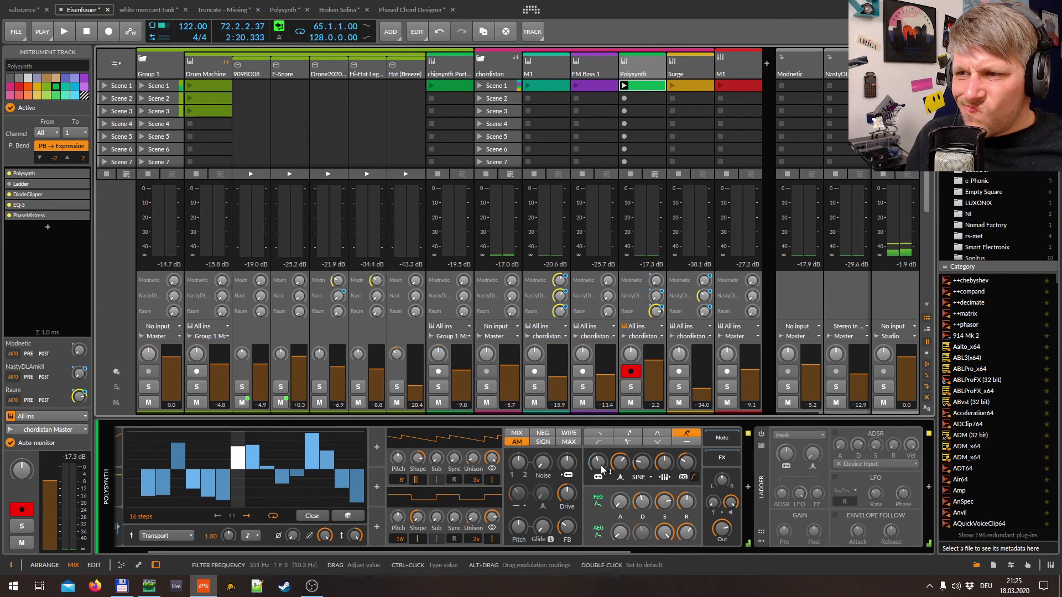
pyautogui.moveTo(598, 463); pyautogui.dragTo(598, 461)
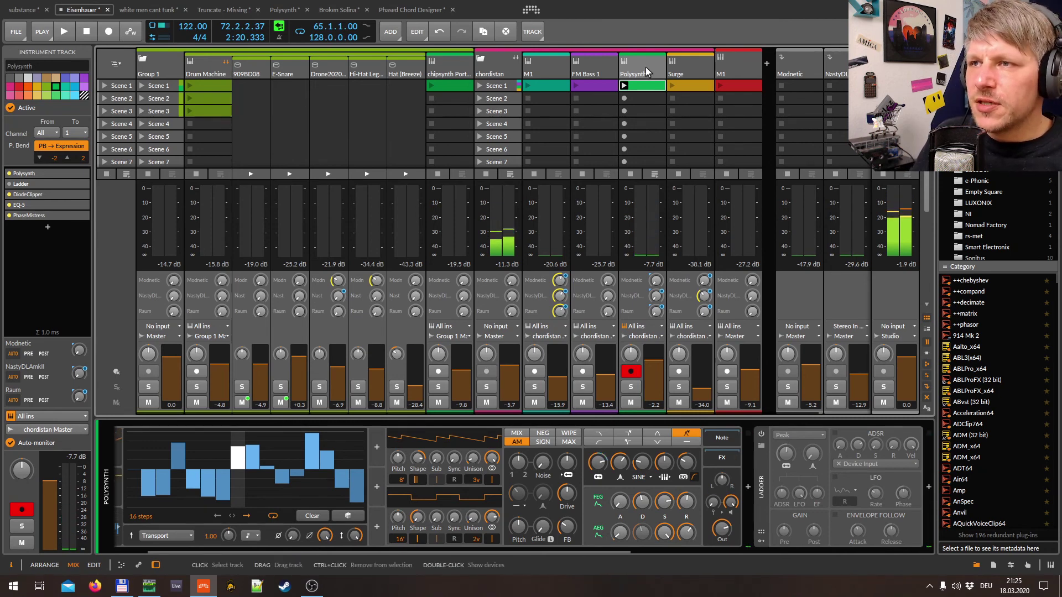
# Add a new instrument track after M1 and load a Polysynth device on it.
pyautogui.click(767, 62)
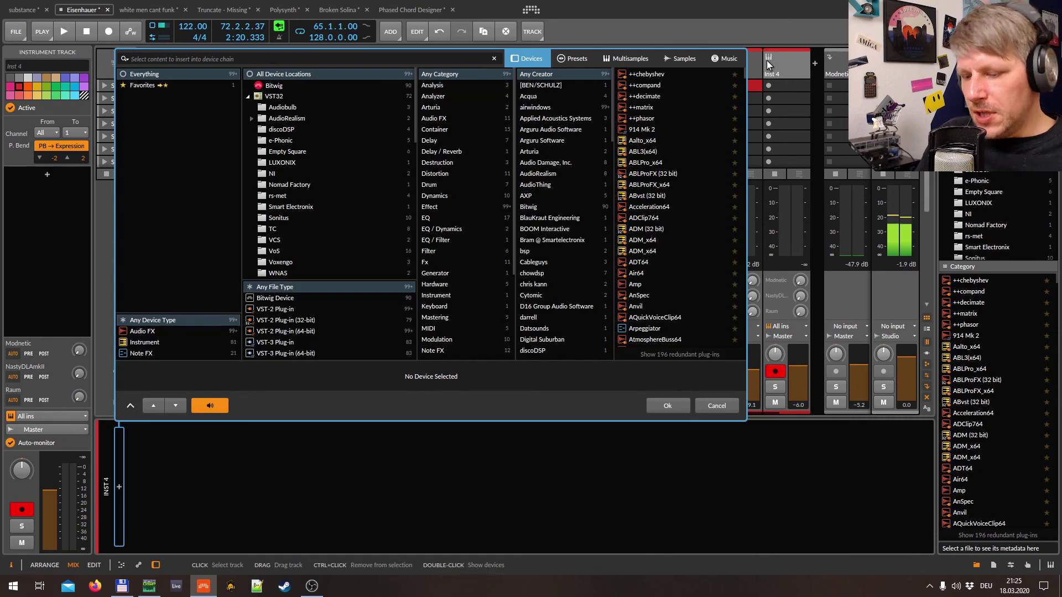
pyautogui.write('poly')
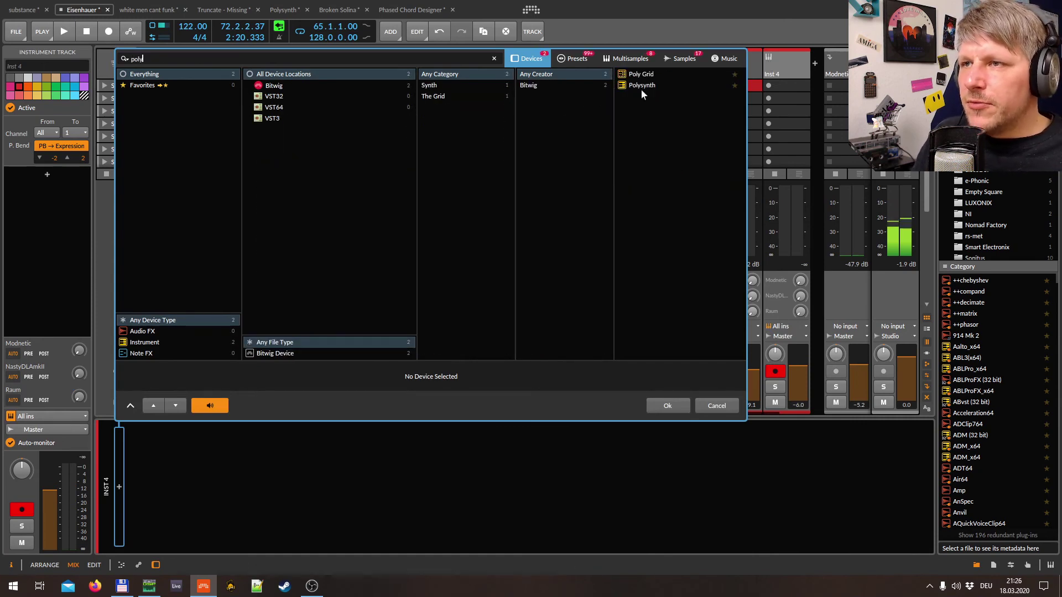
pyautogui.doubleClick(642, 85)
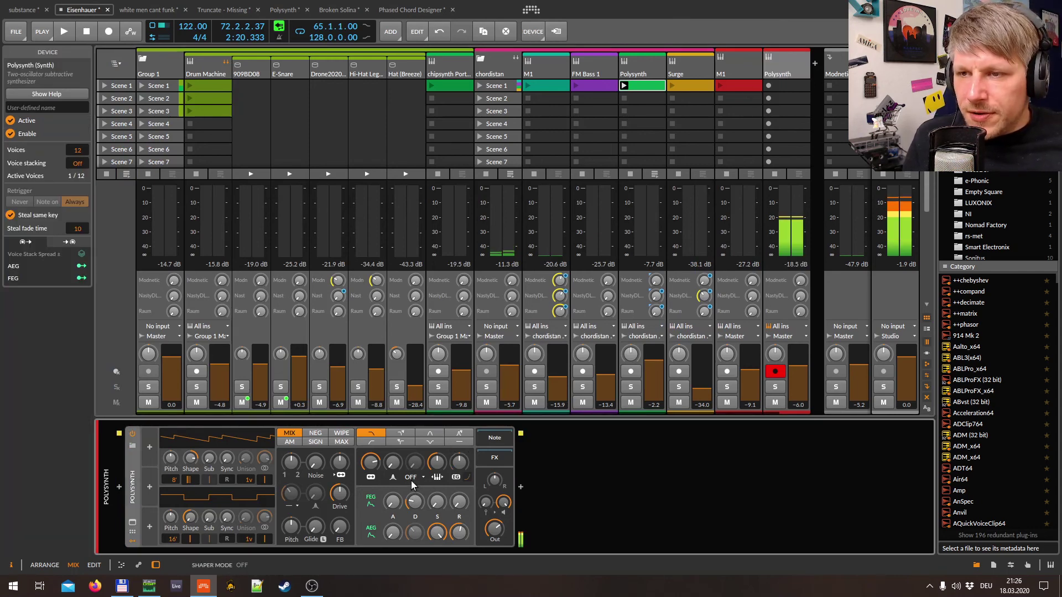
# Insert a Steps modulator on the new Polysynth, expand it and randomize its steps.
pyautogui.click(150, 448)
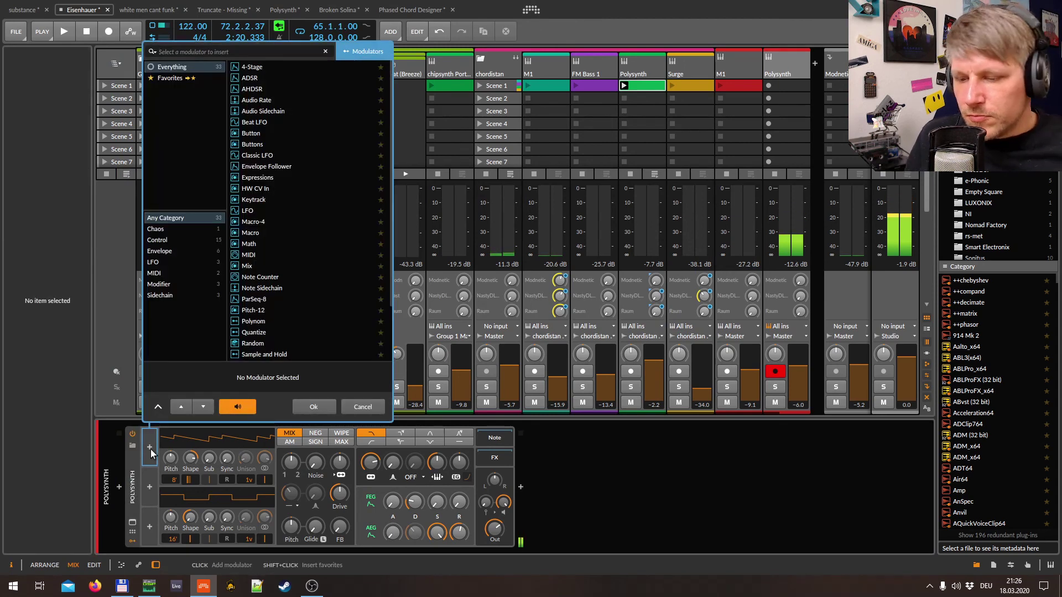
pyautogui.write('sst')
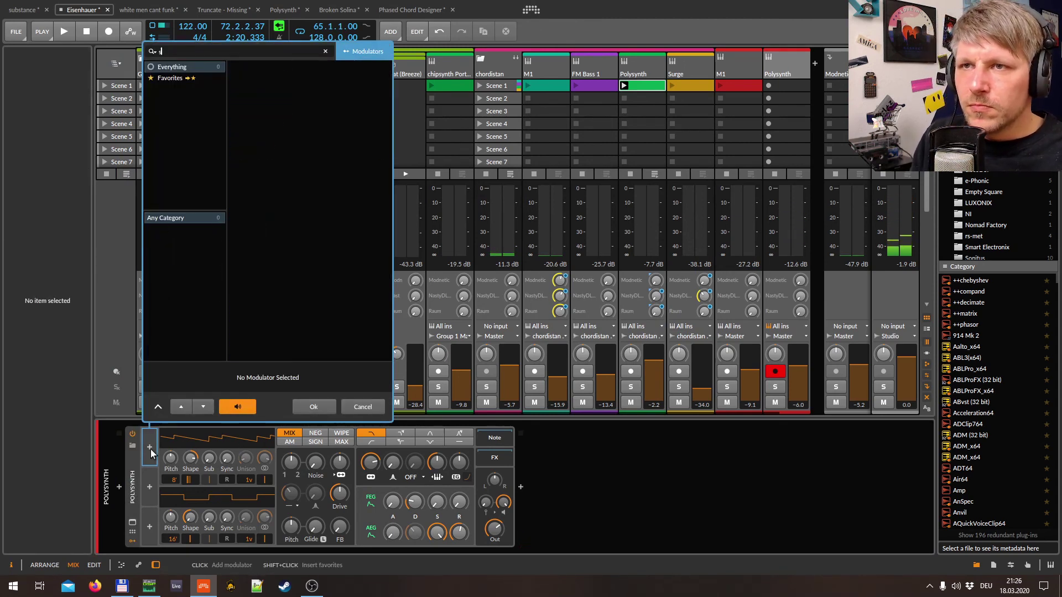
pyautogui.write('tep')
pyautogui.click(260, 68)
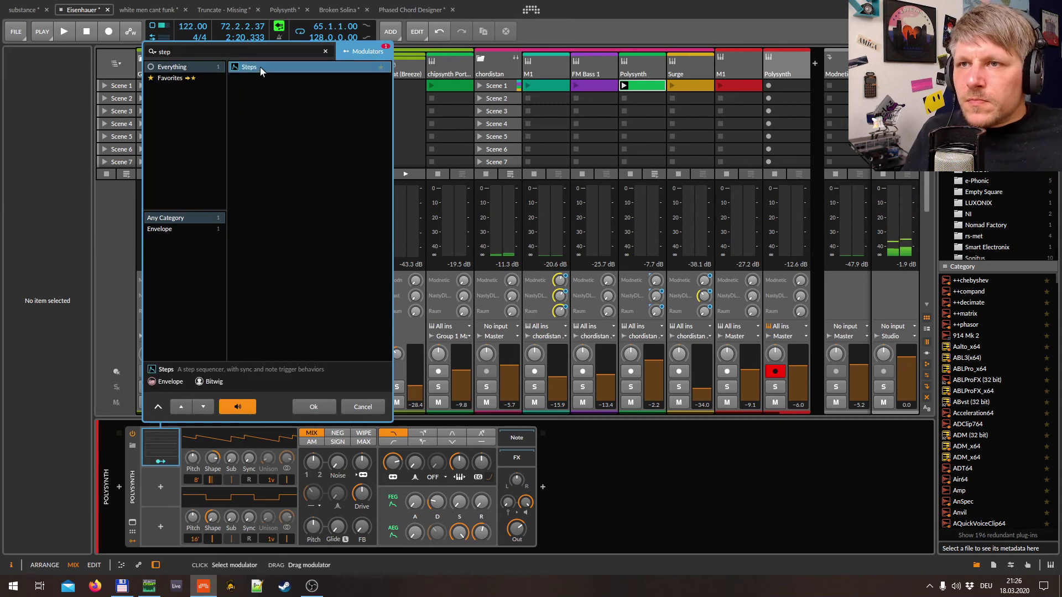
pyautogui.doubleClick(260, 67)
pyautogui.click(156, 449)
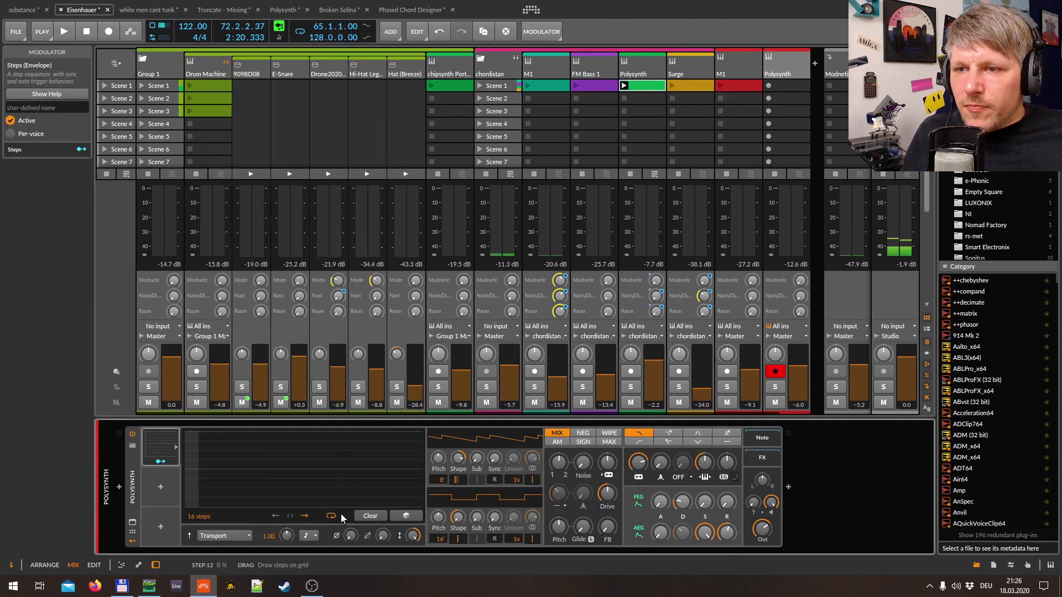
pyautogui.click(402, 518)
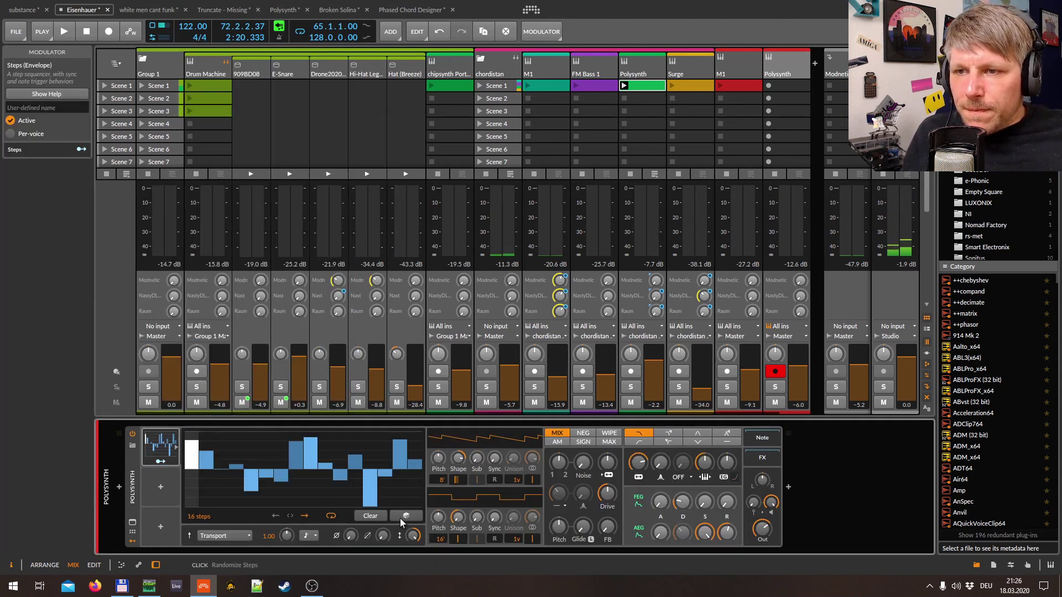
# Set the Steps modulator's trigger mode to Note Restart, choose its timebase and raise the smoothing.
pyautogui.click(226, 534)
pyautogui.click(237, 499)
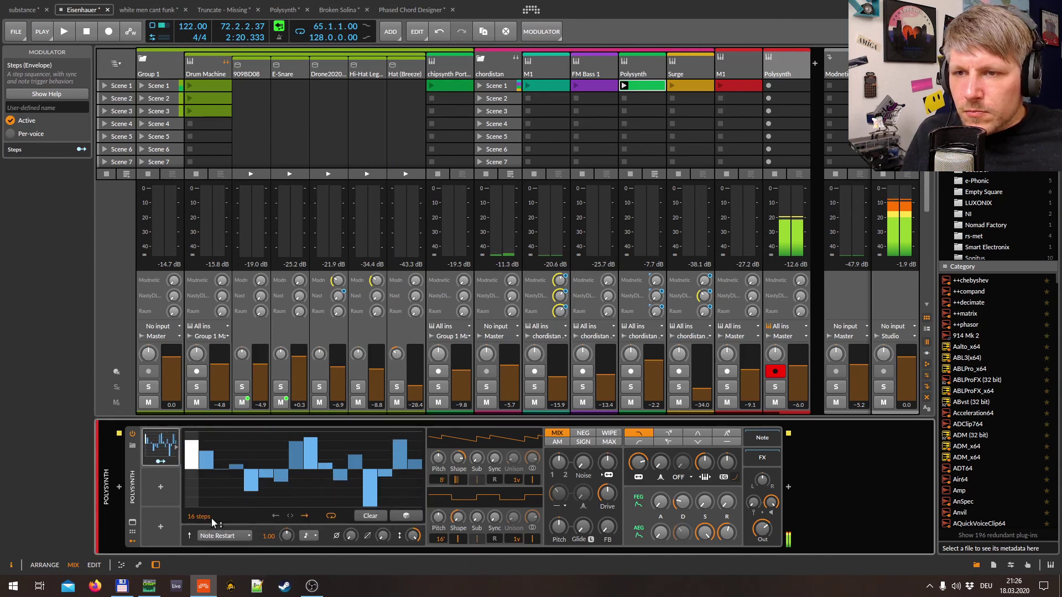
pyautogui.click(315, 536)
pyautogui.click(334, 384)
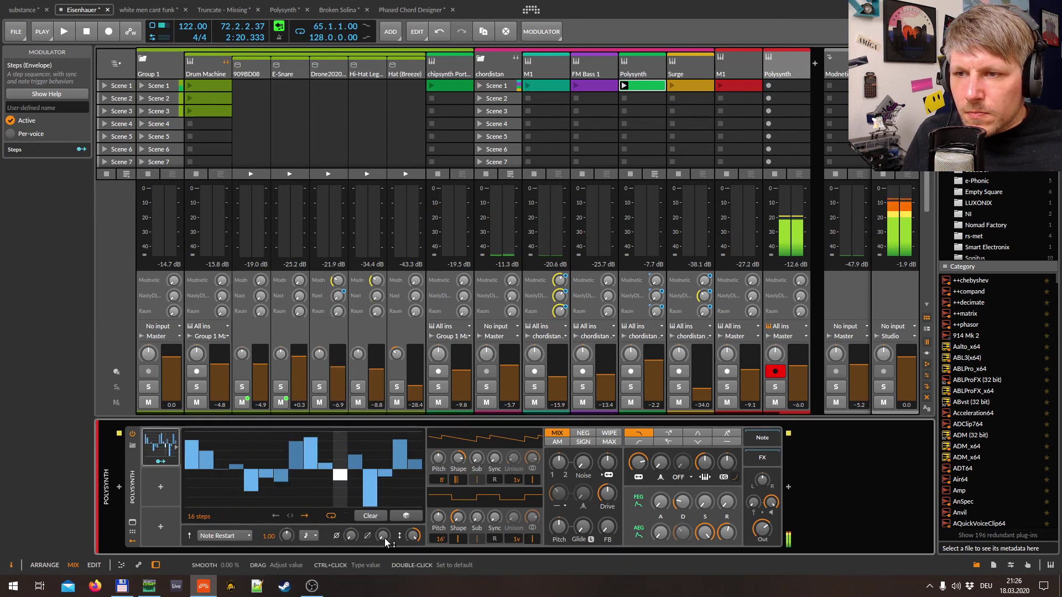
pyautogui.moveTo(384, 538); pyautogui.dragTo(384, 525)
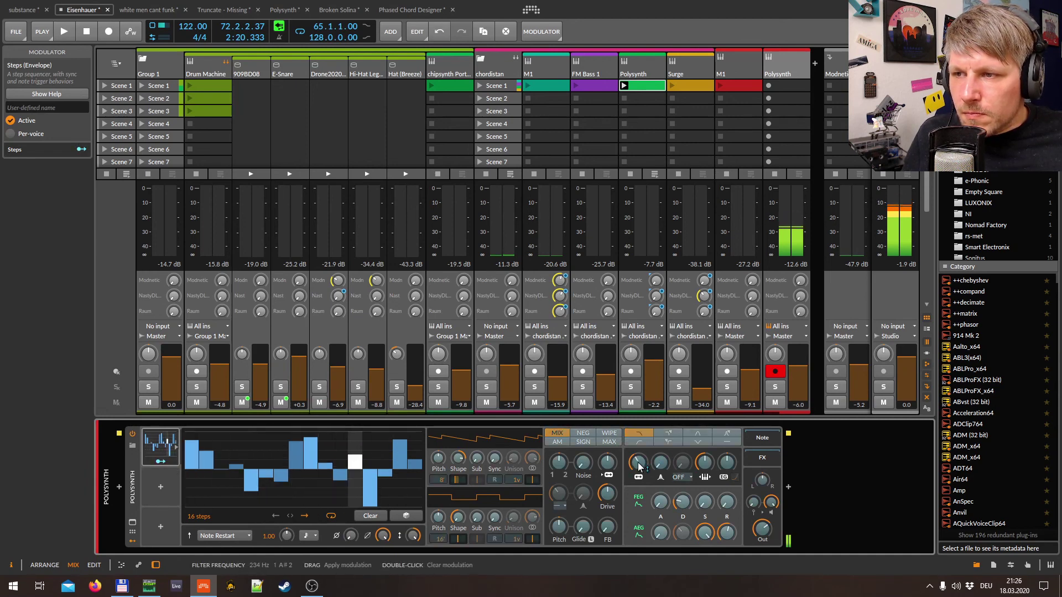
# Modulate the new Polysynth's filter frequency with Steps by 81.00 and adjust the amplitude envelope.
pyautogui.moveTo(638, 462); pyautogui.dragTo(637, 437)
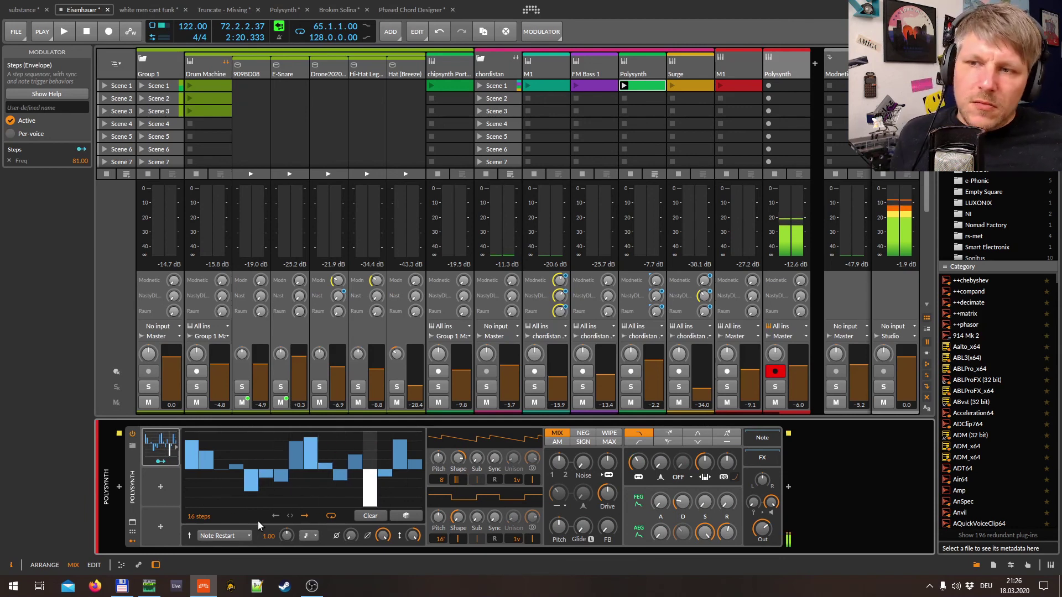
pyautogui.moveTo(719, 539); pyautogui.dragTo(718, 556)
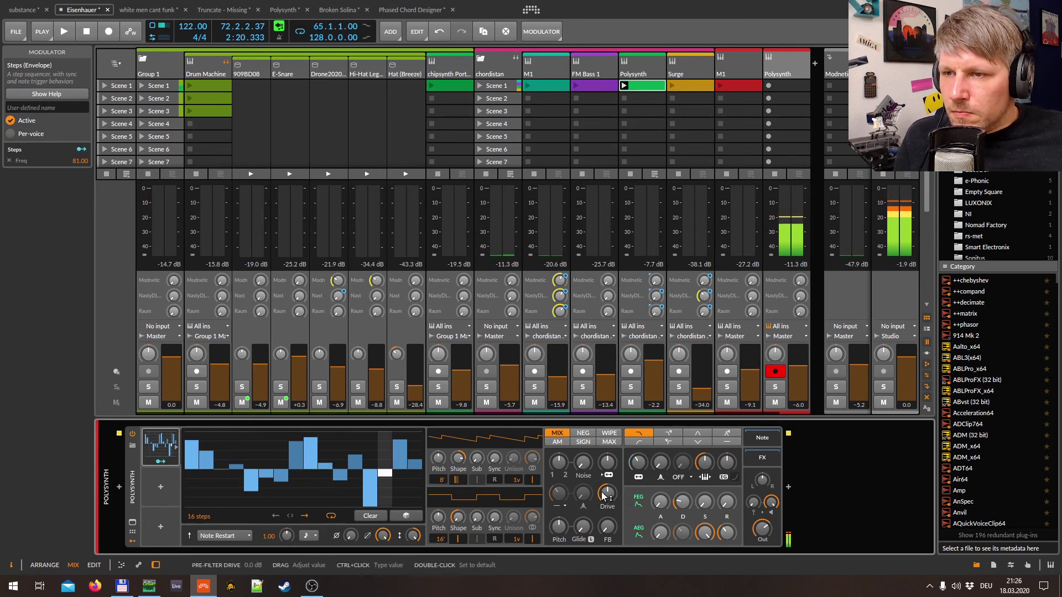
pyautogui.click(132, 487)
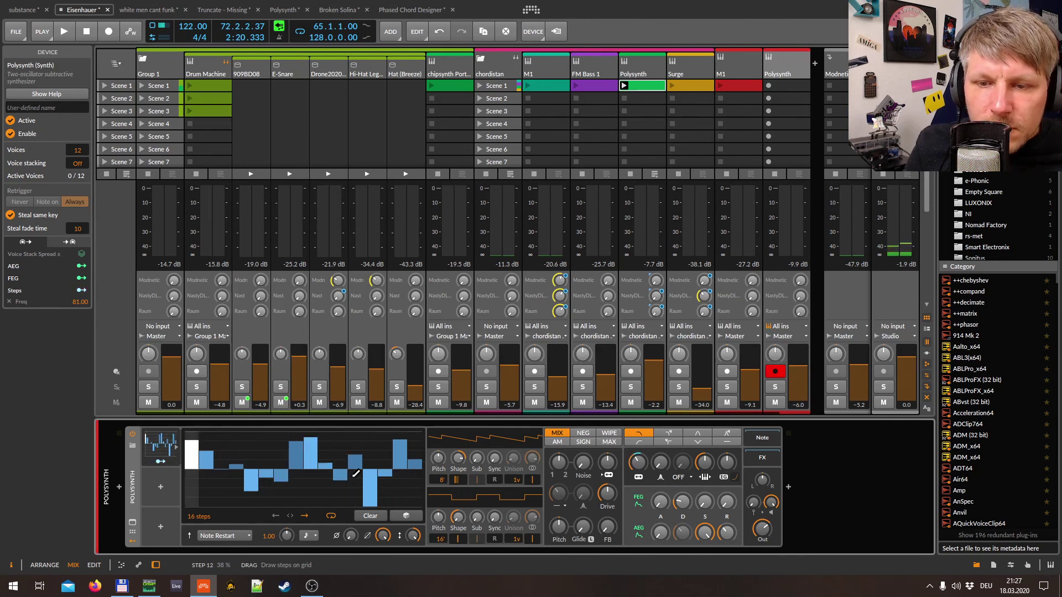
# Start playback and mute the Polysynth track inside the chordistan group.
pyautogui.click(63, 32)
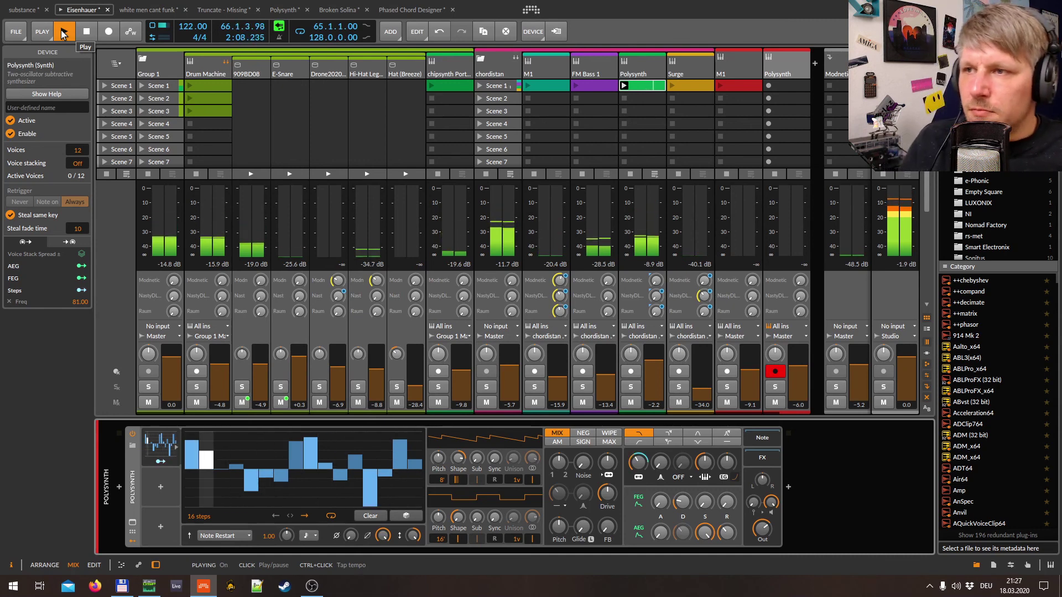
pyautogui.click(630, 403)
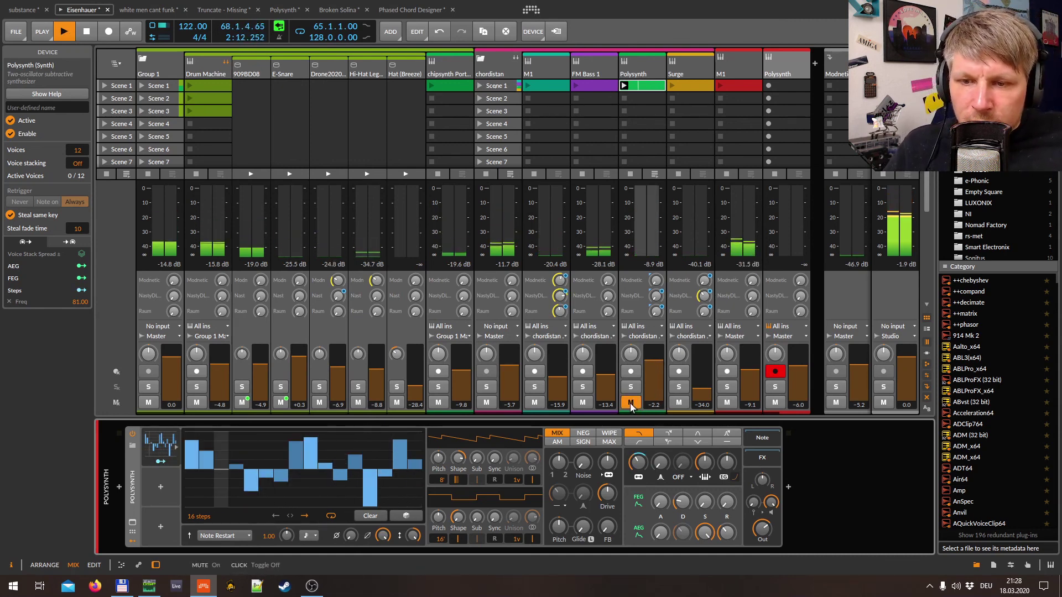